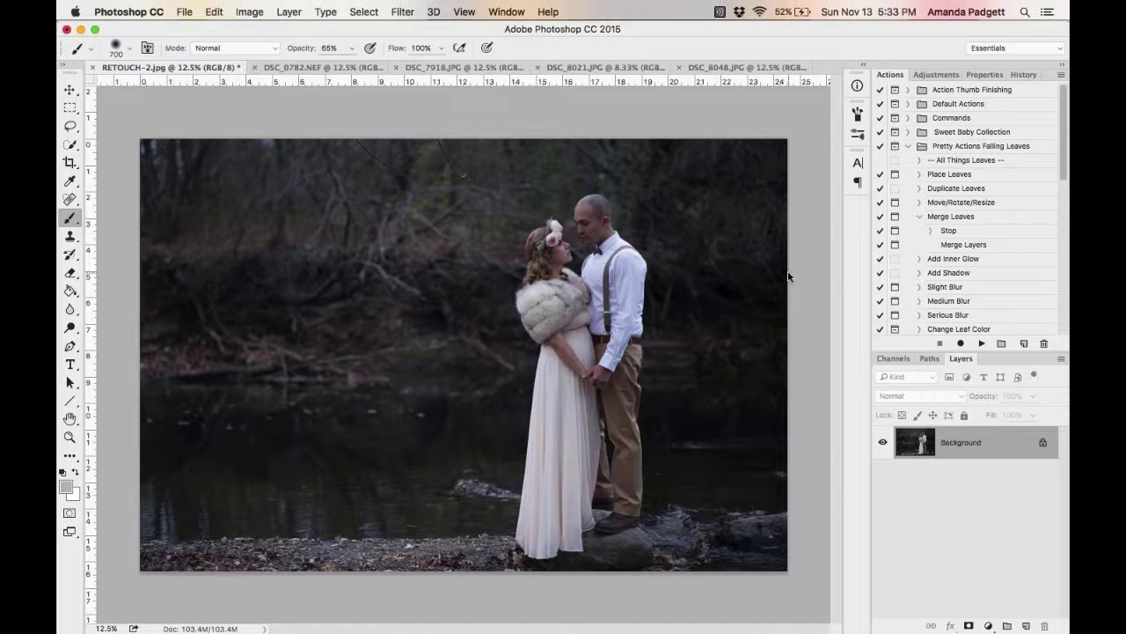
# Switch to Finder and locate the Photoshop CS - CC action file inside the Desktop folder Pretty Actions Let it Snow, then close the window.
pyautogui.moveTo(475, 609)
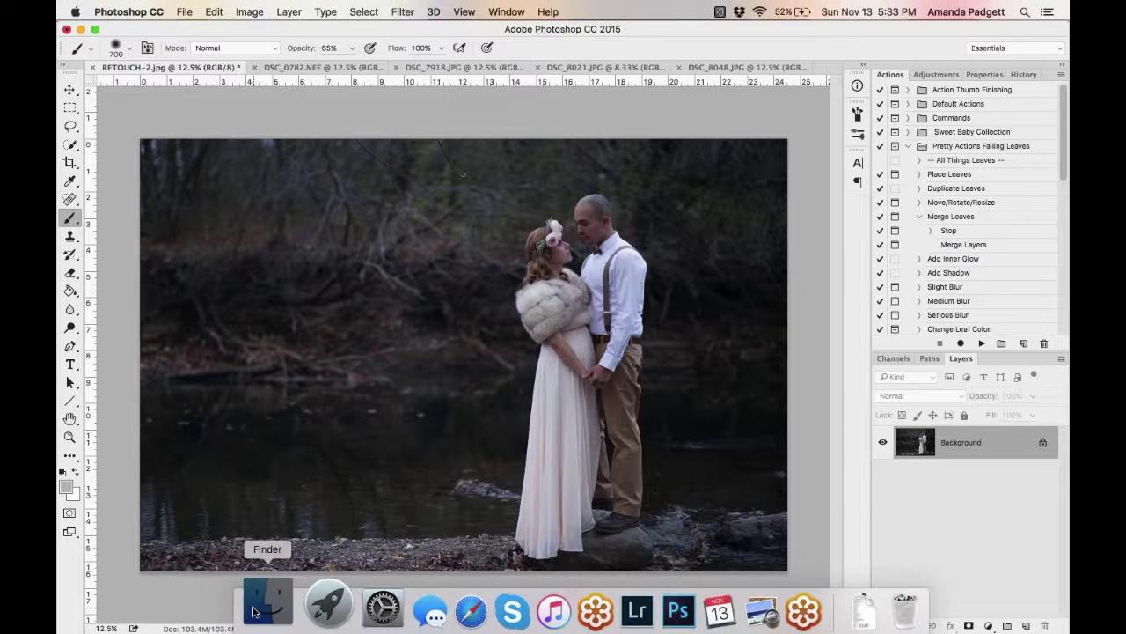
pyautogui.click(254, 611)
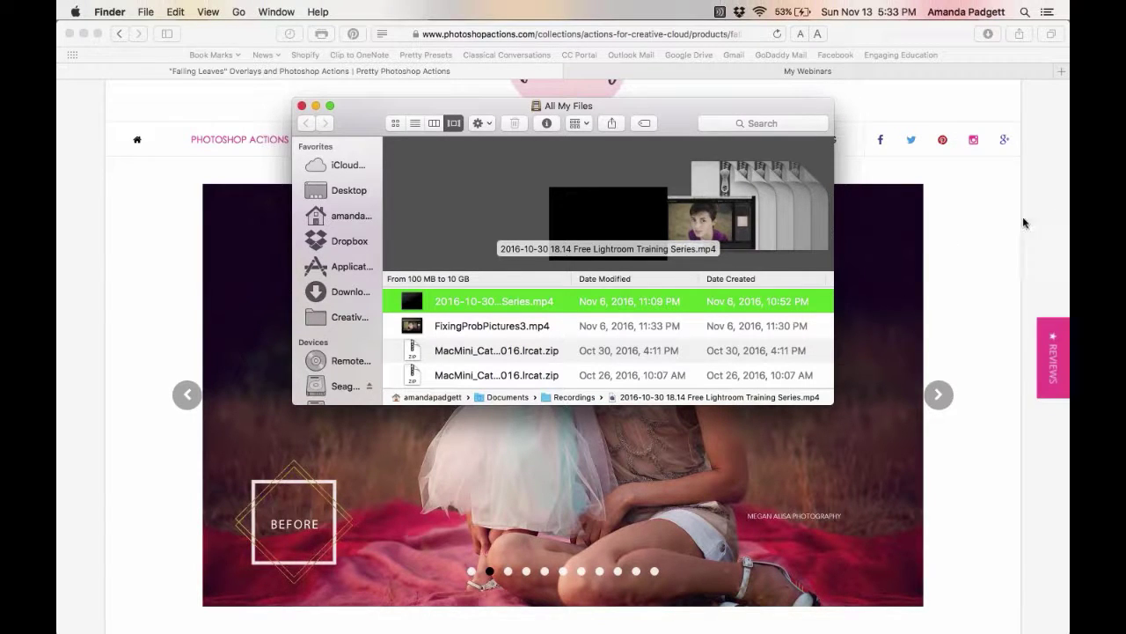
pyautogui.click(355, 196)
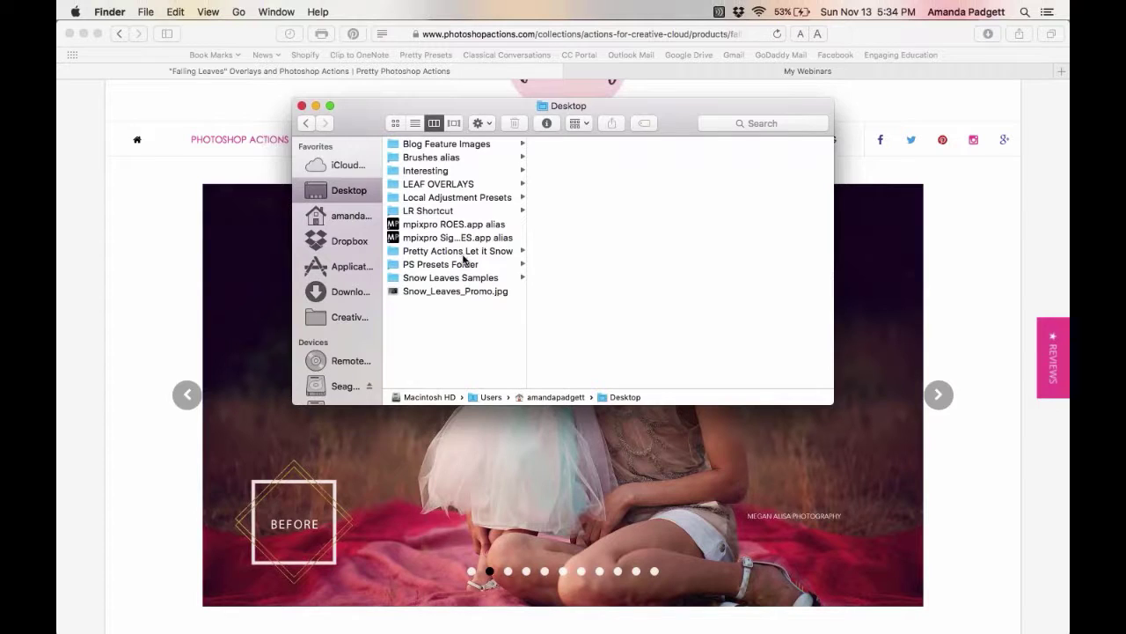
pyautogui.click(464, 254)
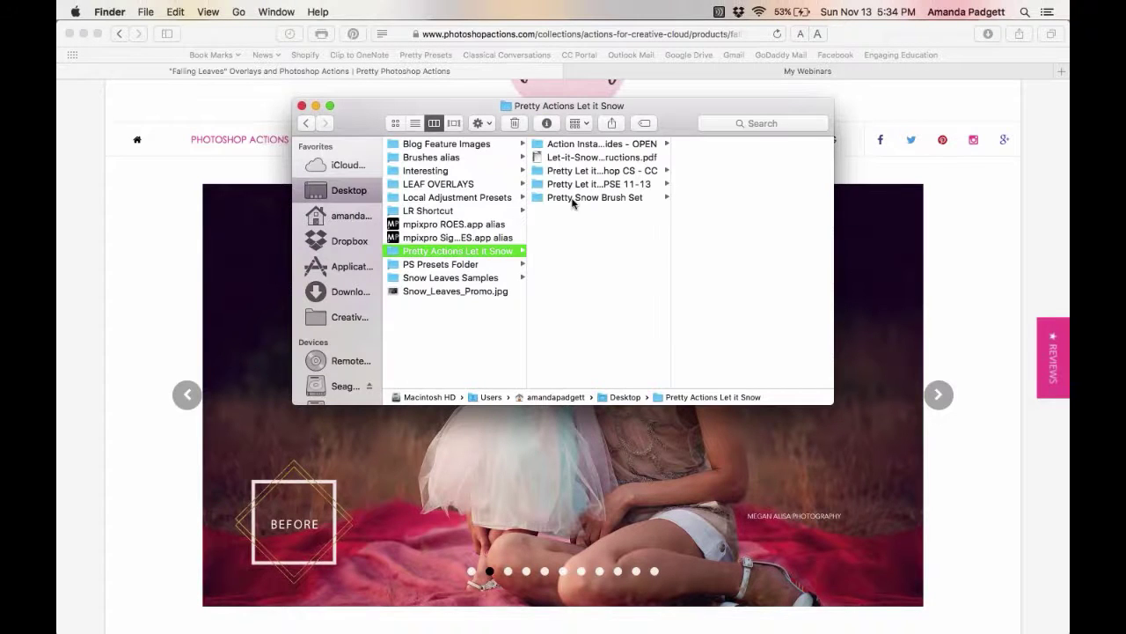
pyautogui.click(595, 172)
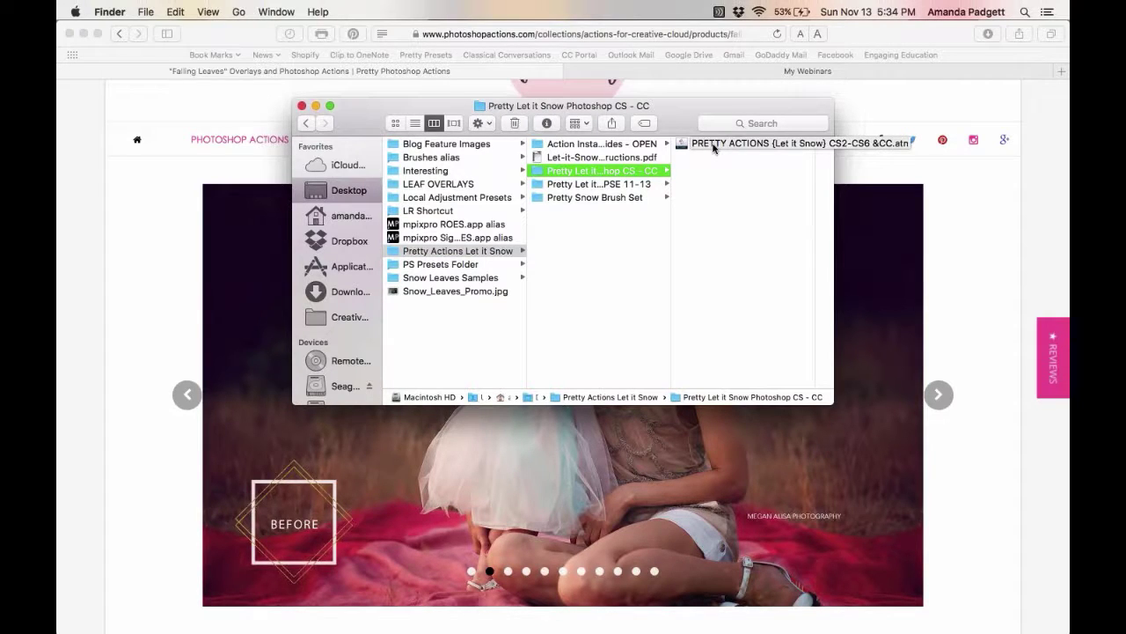
pyautogui.click(302, 105)
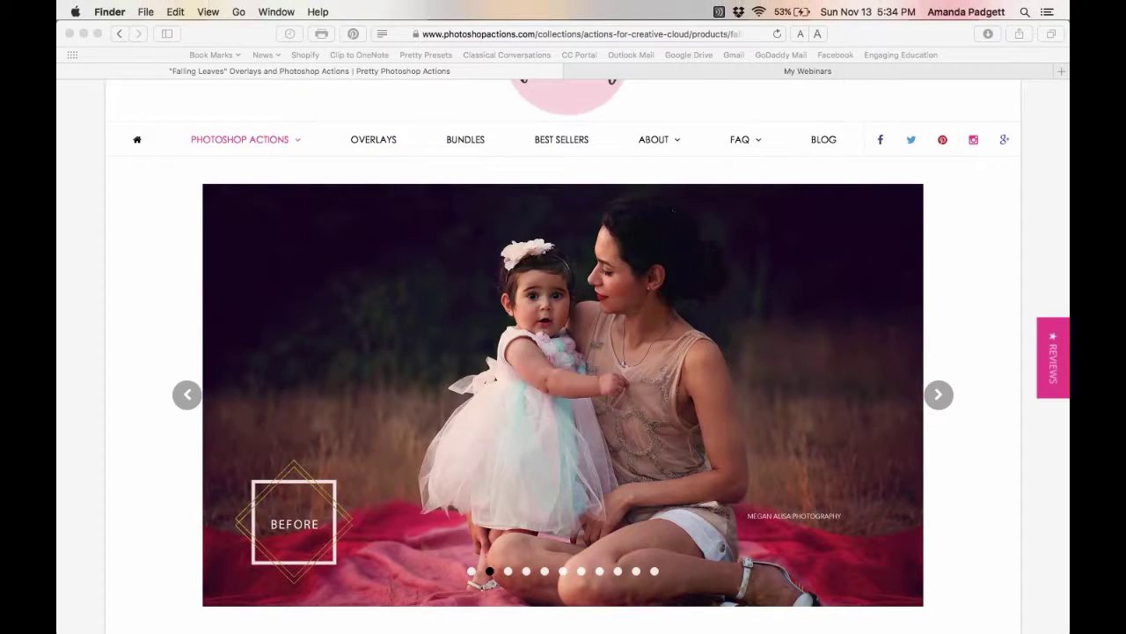
# Return to Photoshop, collapse the Pretty Actions Falling Leaves set and expand the Pretty Actions Let it Snow set.
pyautogui.click(630, 604)
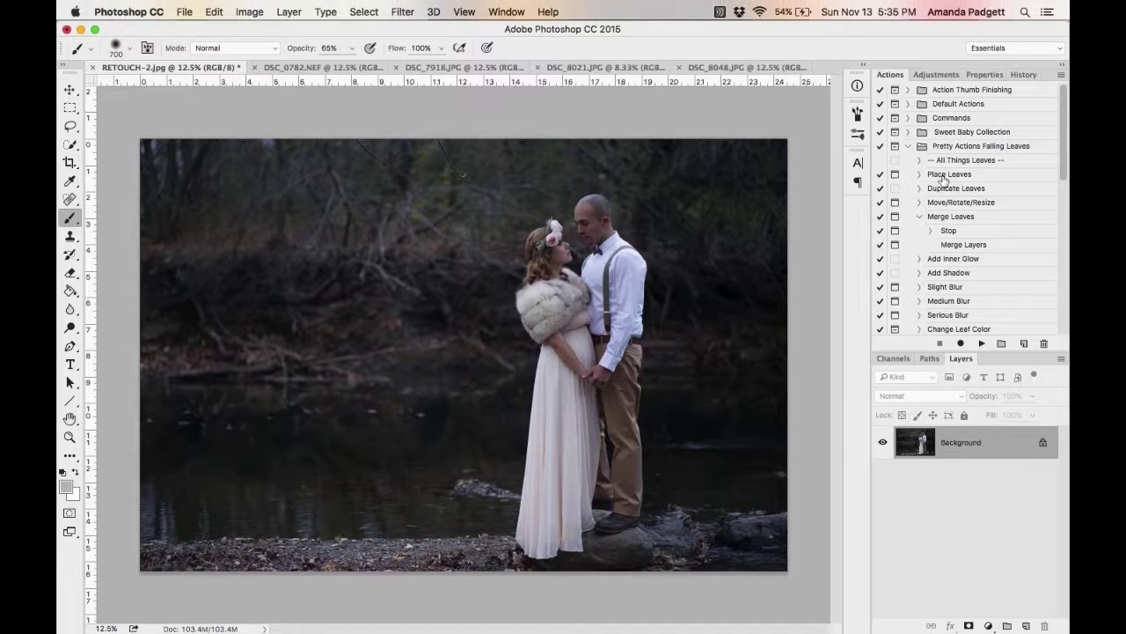
pyautogui.click(908, 146)
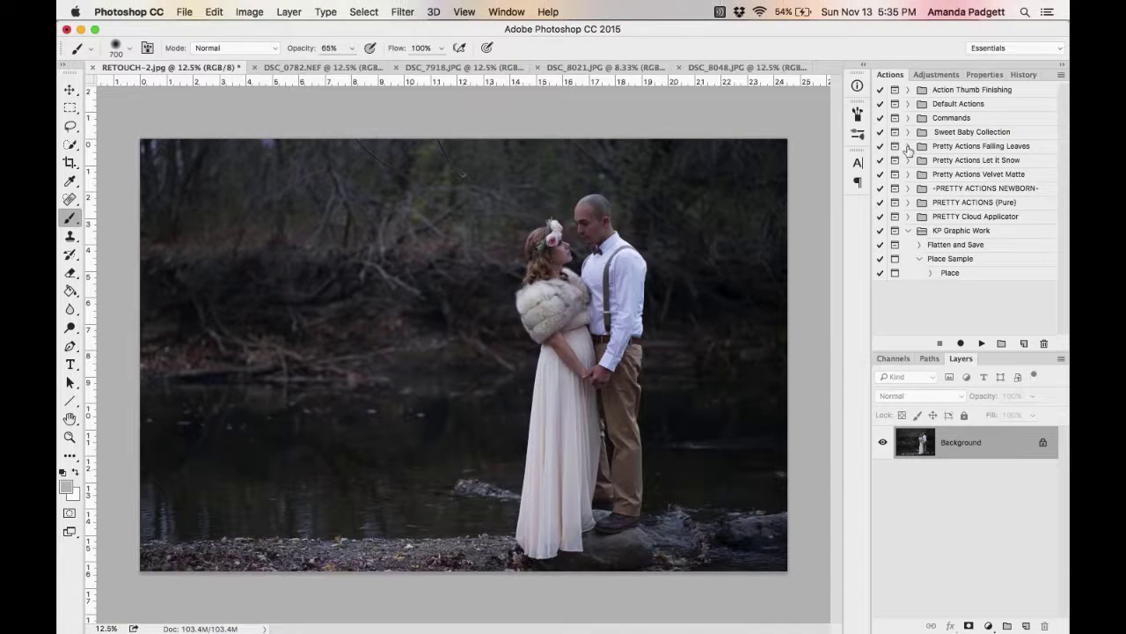
pyautogui.click(908, 160)
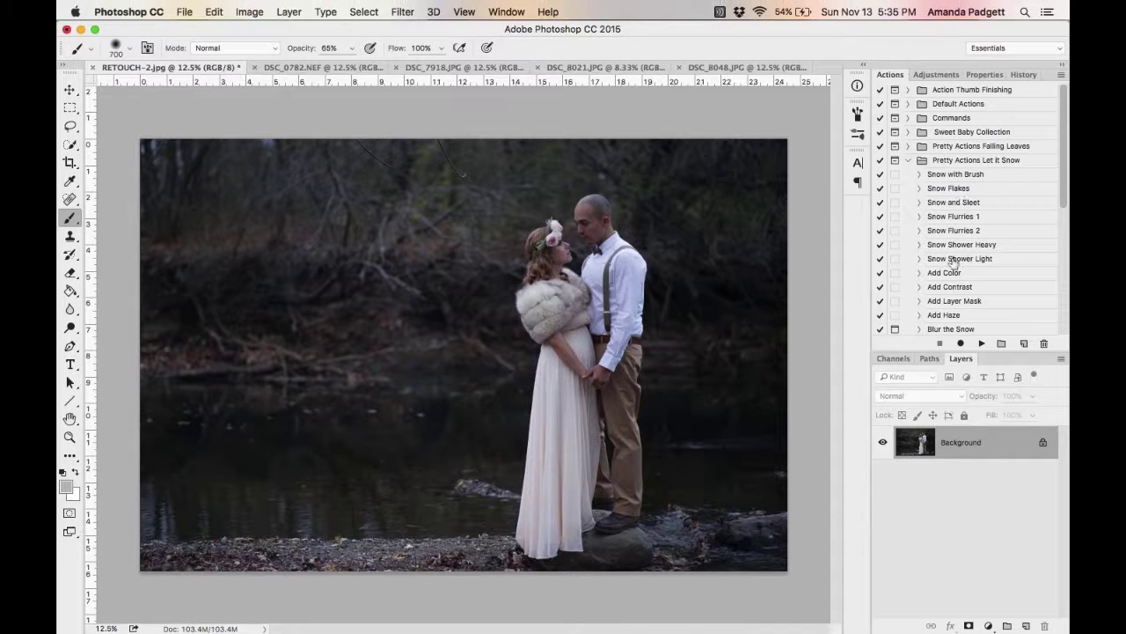
pyautogui.scroll(-2, 953, 262)
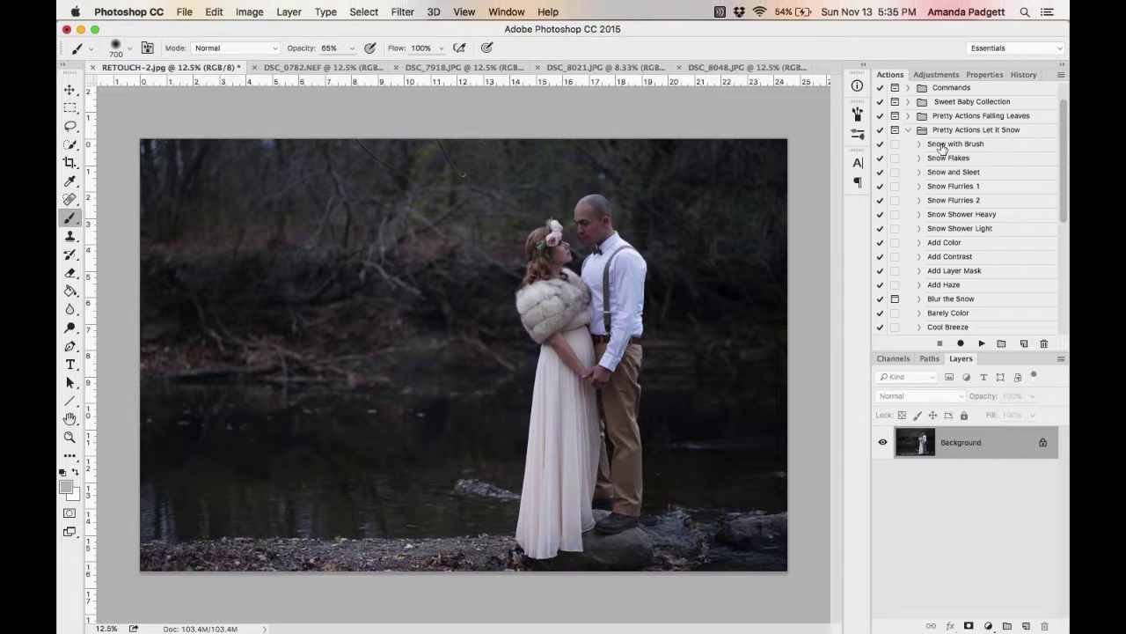
# Bring up the photo DSC_8048.JPG and show the actions in the Pretty Actions Let it Snow set.
pyautogui.click(752, 69)
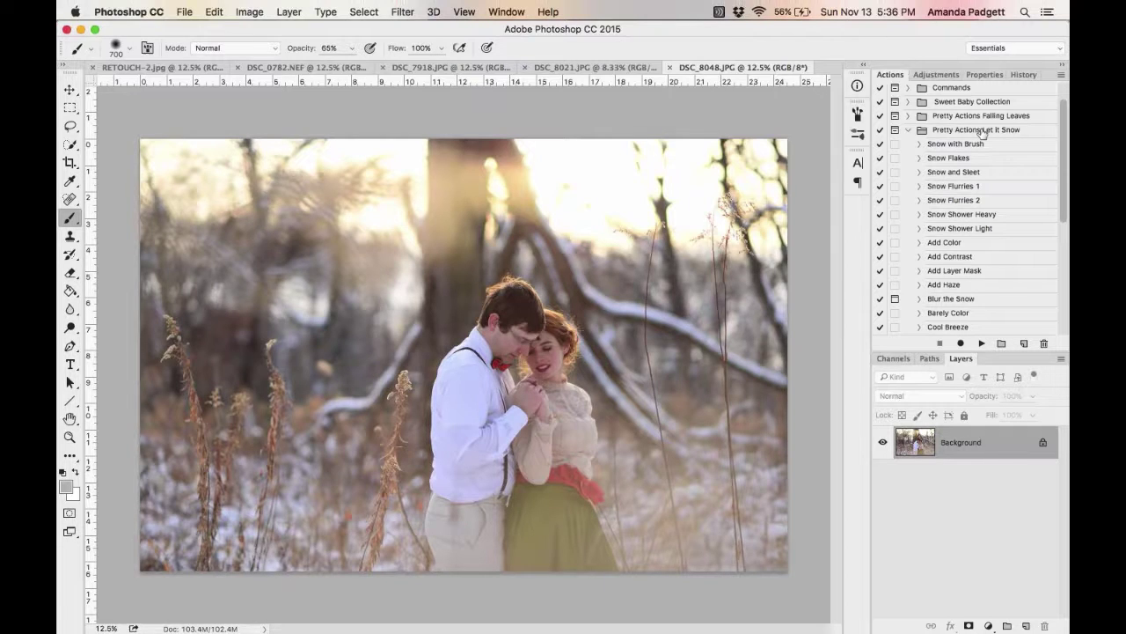
pyautogui.click(908, 130)
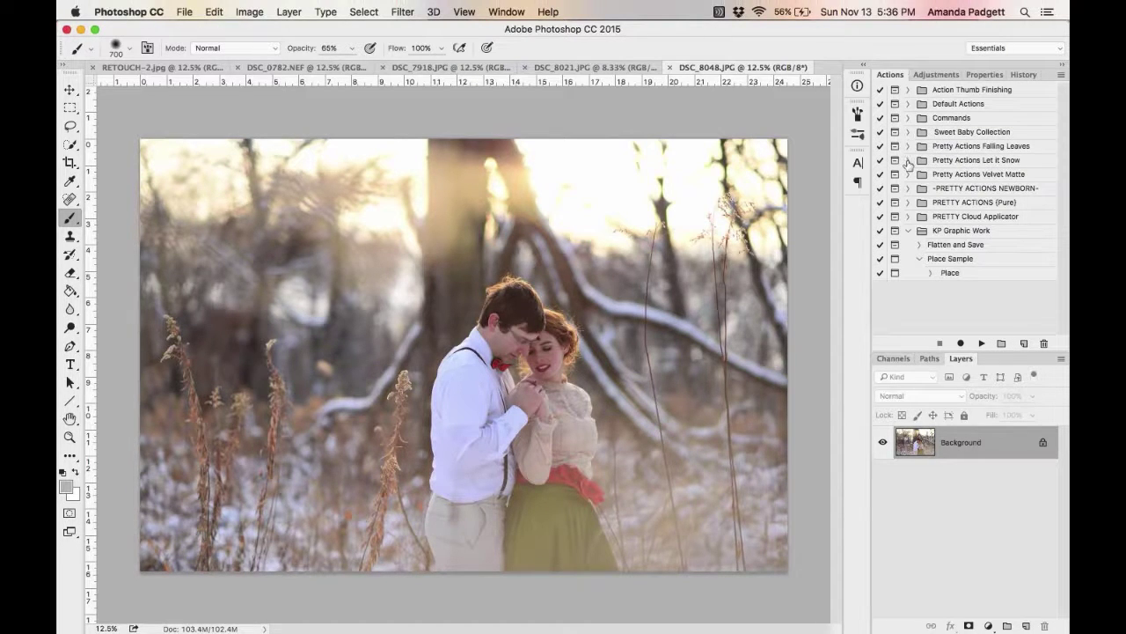
pyautogui.click(908, 162)
pyautogui.scroll(-3, 963, 180)
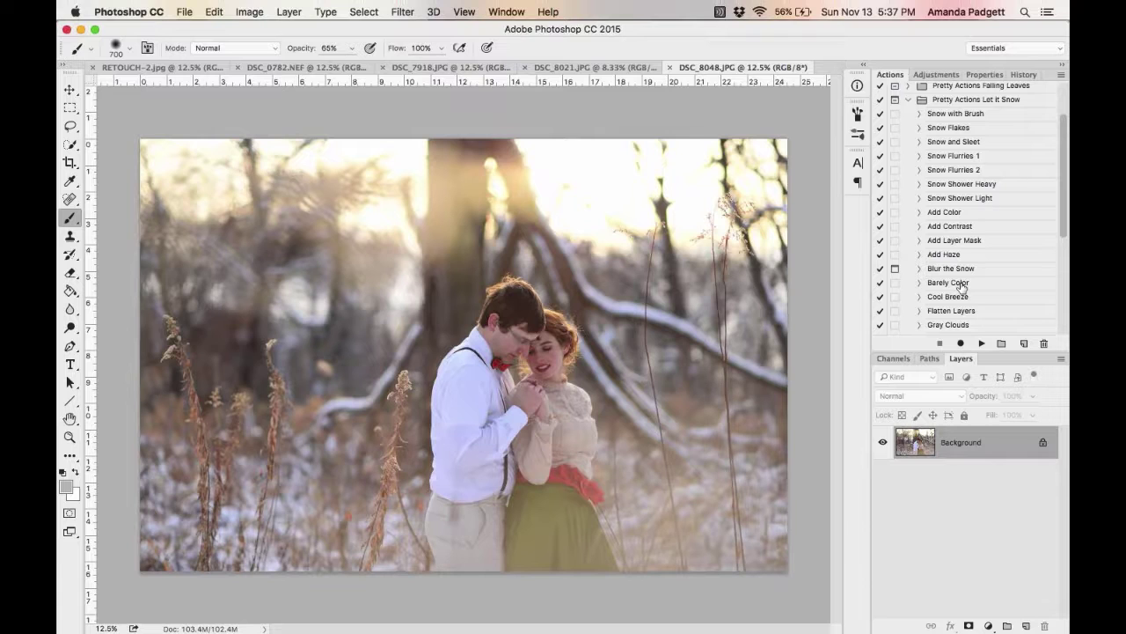
# Try the Snow Flakes action on the photo, compare it with its layer hidden and shown, and delete the layer.
pyautogui.click(963, 132)
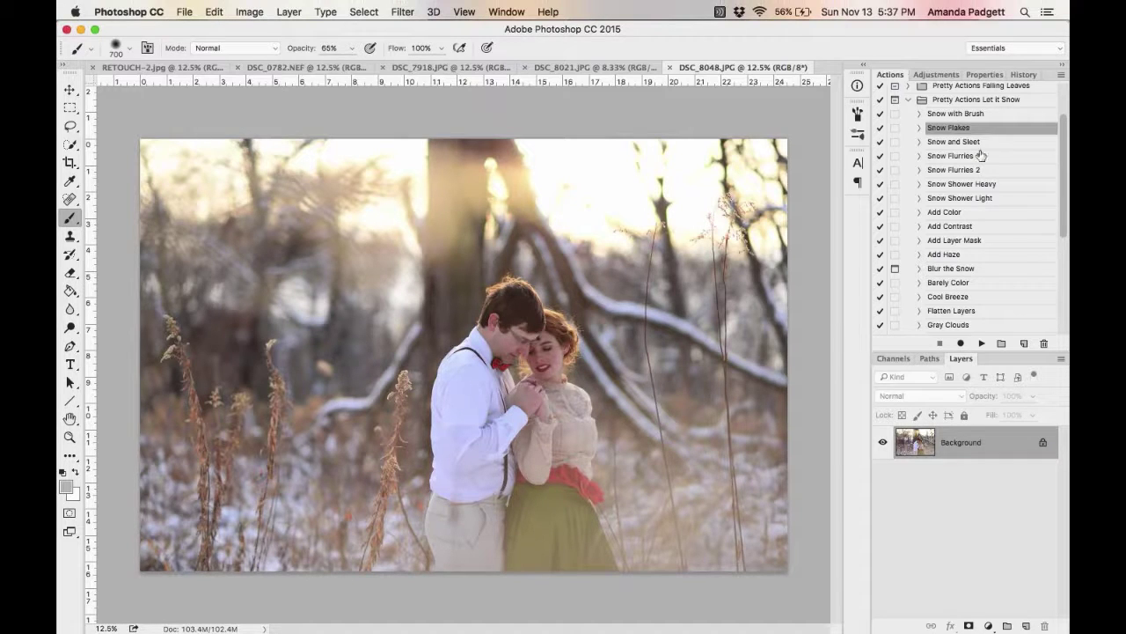
pyautogui.click(981, 343)
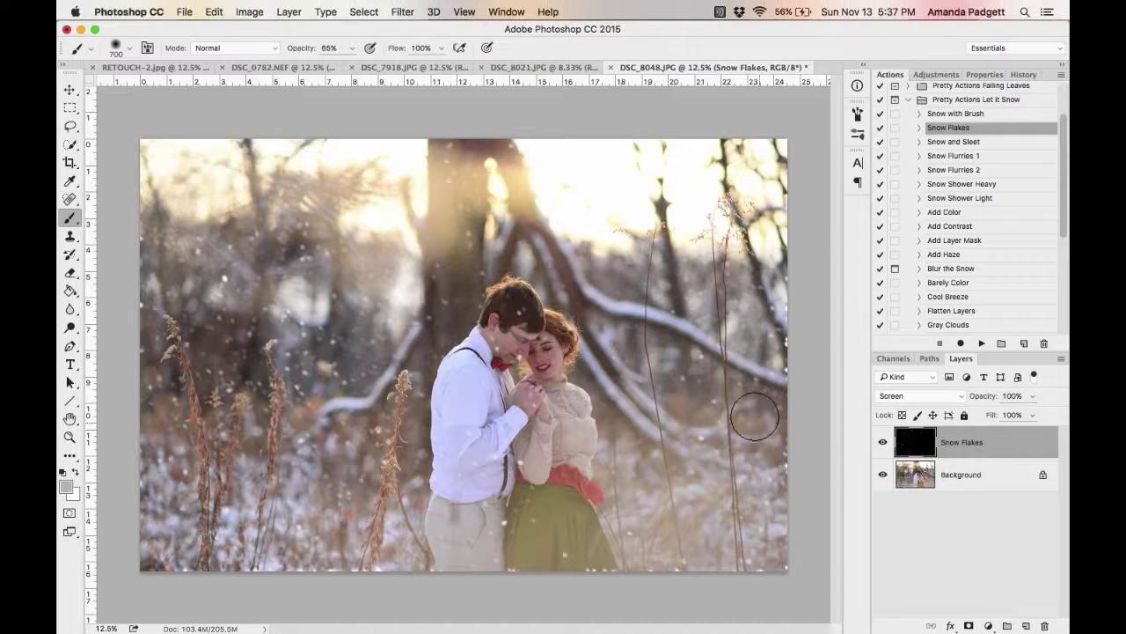
pyautogui.click(884, 444)
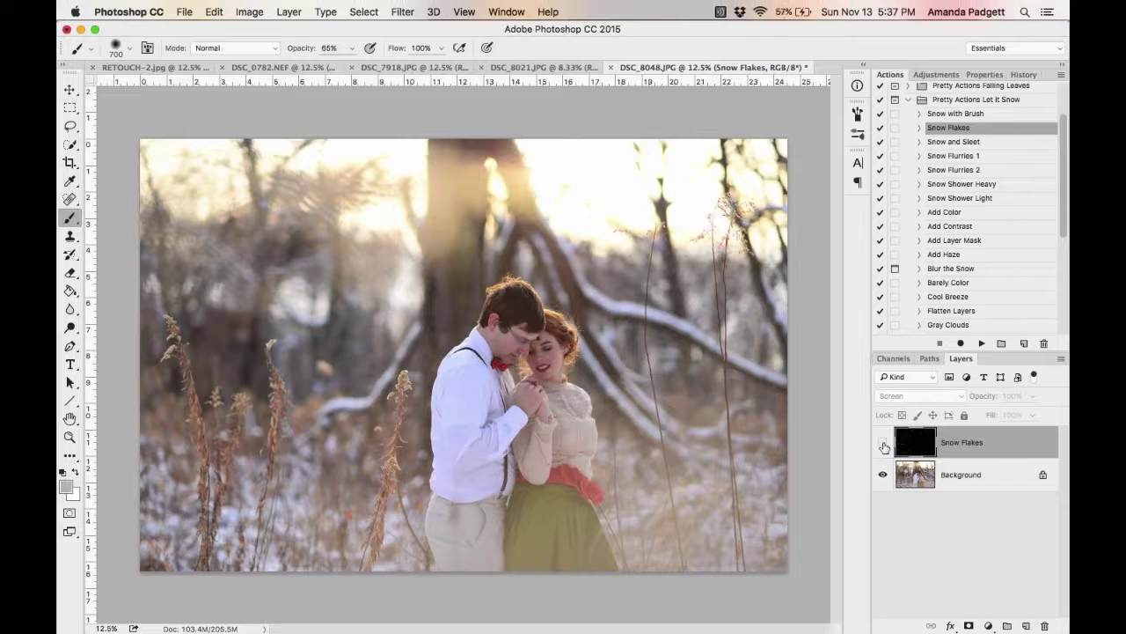
pyautogui.click(883, 444)
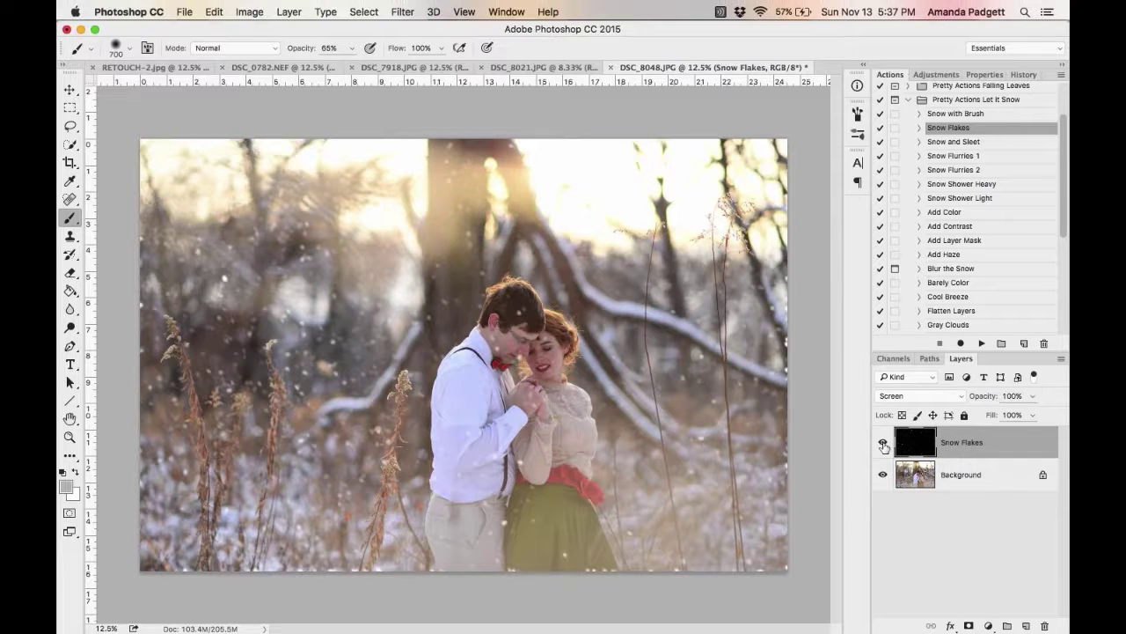
pyautogui.press('BackSpace')
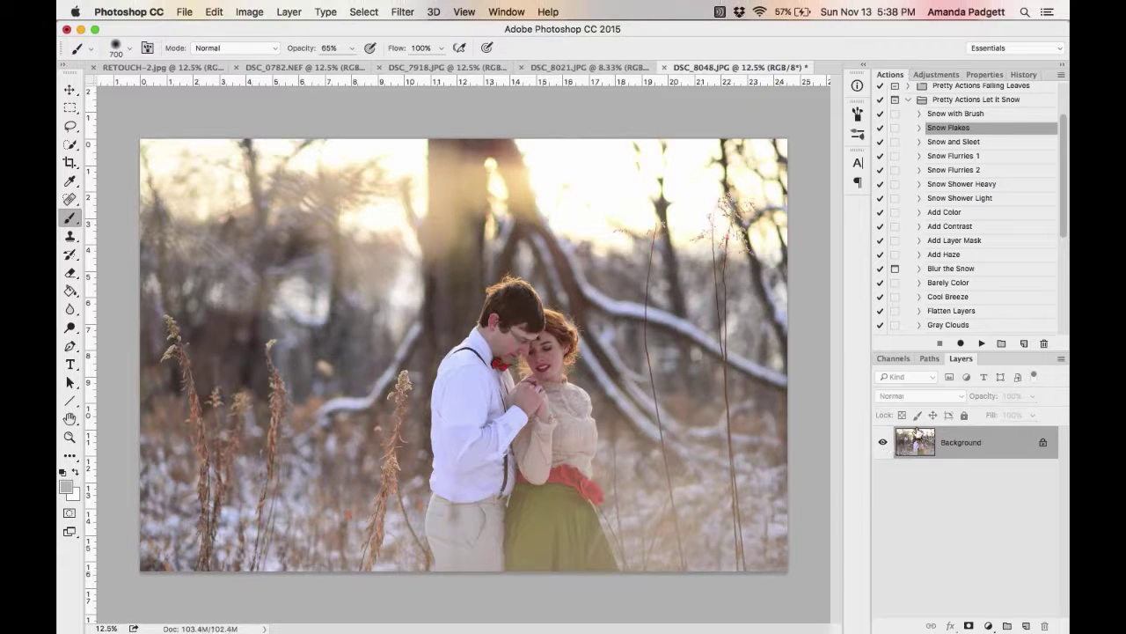
# Try the Snow and Sleet action, hide the Sleet layer to compare, and delete both the Sleet and Snow layers.
pyautogui.click(968, 144)
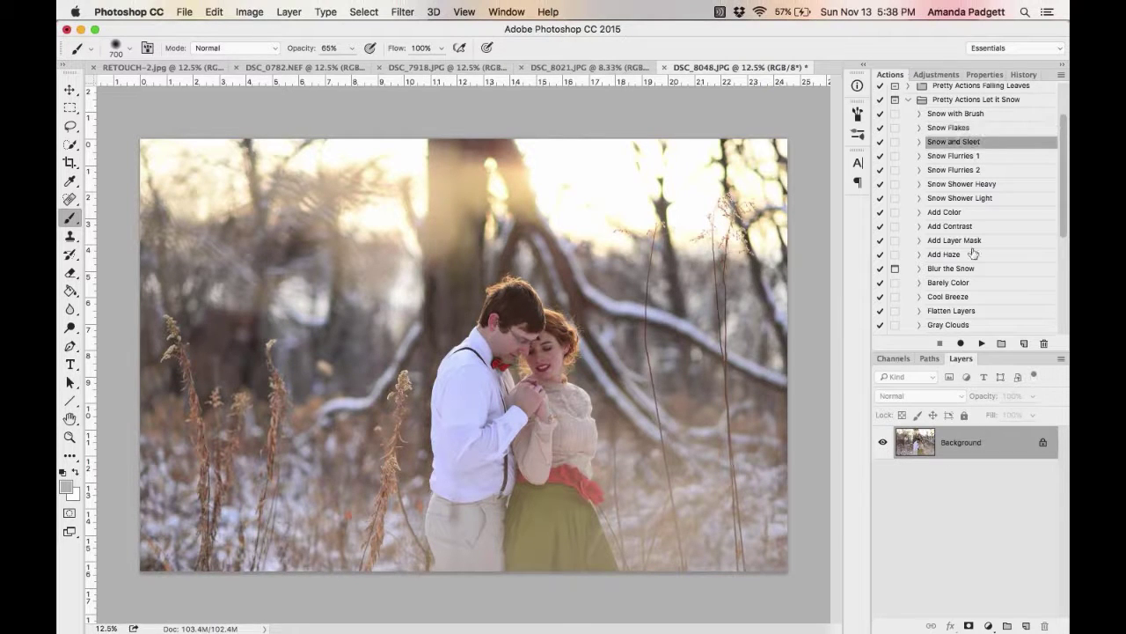
pyautogui.click(980, 342)
pyautogui.click(980, 343)
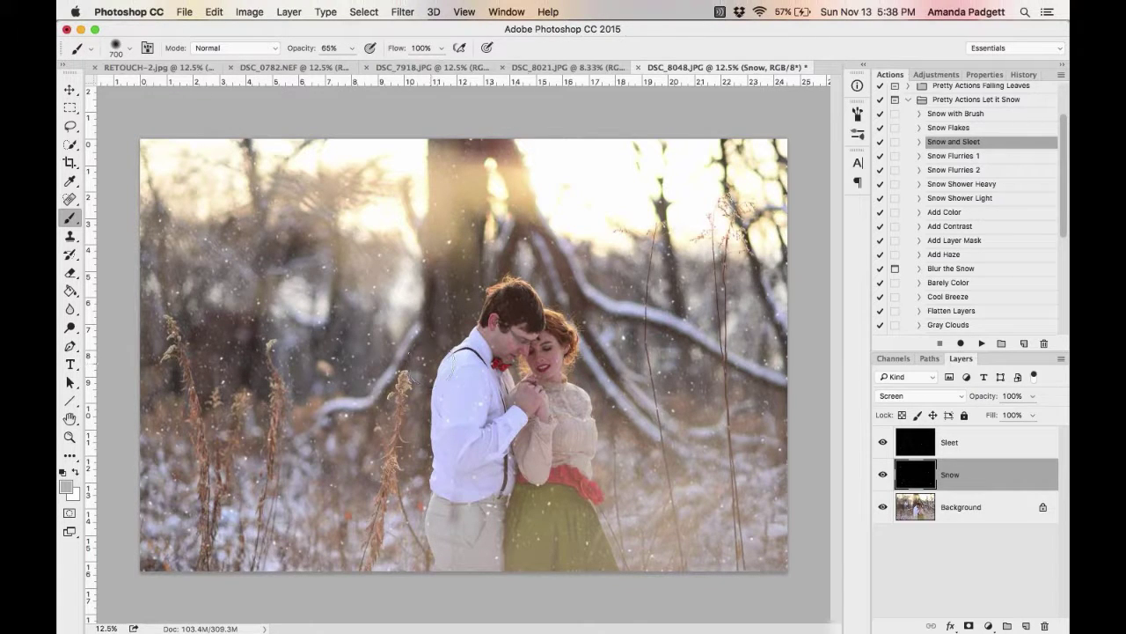
pyautogui.click(882, 443)
pyautogui.click(1005, 448)
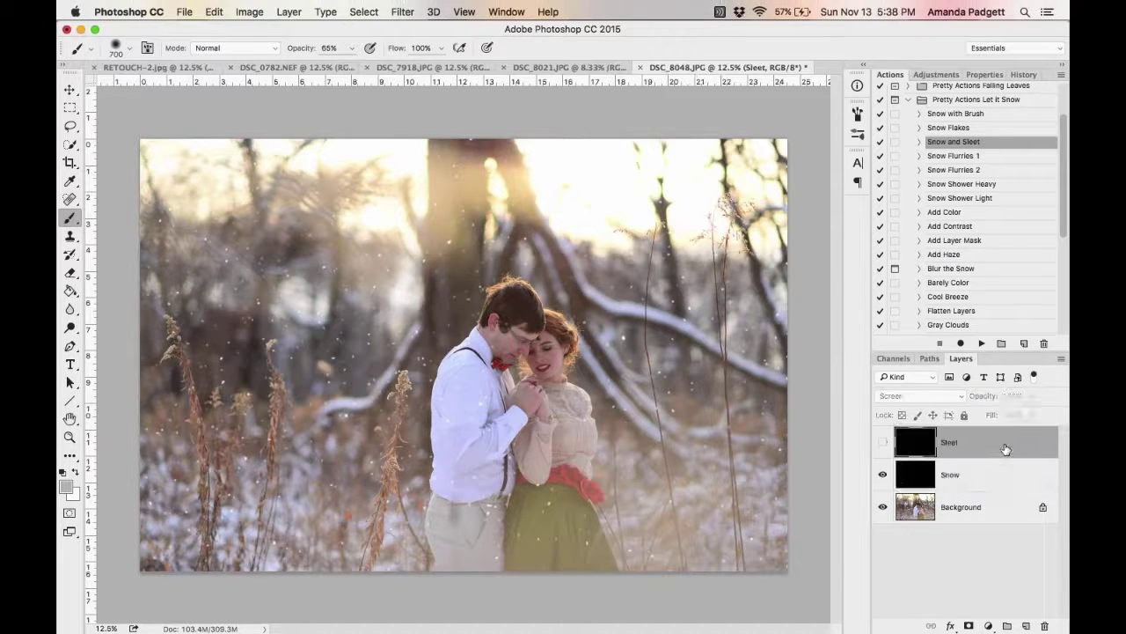
pyautogui.press('BackSpace')
pyautogui.press('BackSpace')
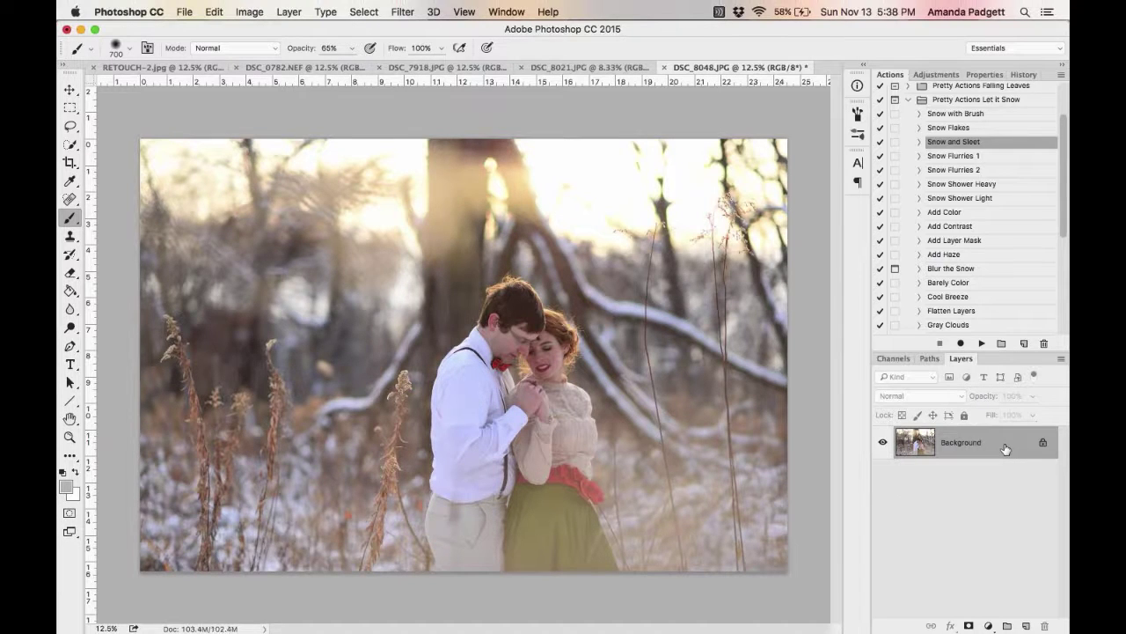
# Try the Snow Flurries 1 action, toggle the Flurries layer to compare, and delete that layer.
pyautogui.click(972, 157)
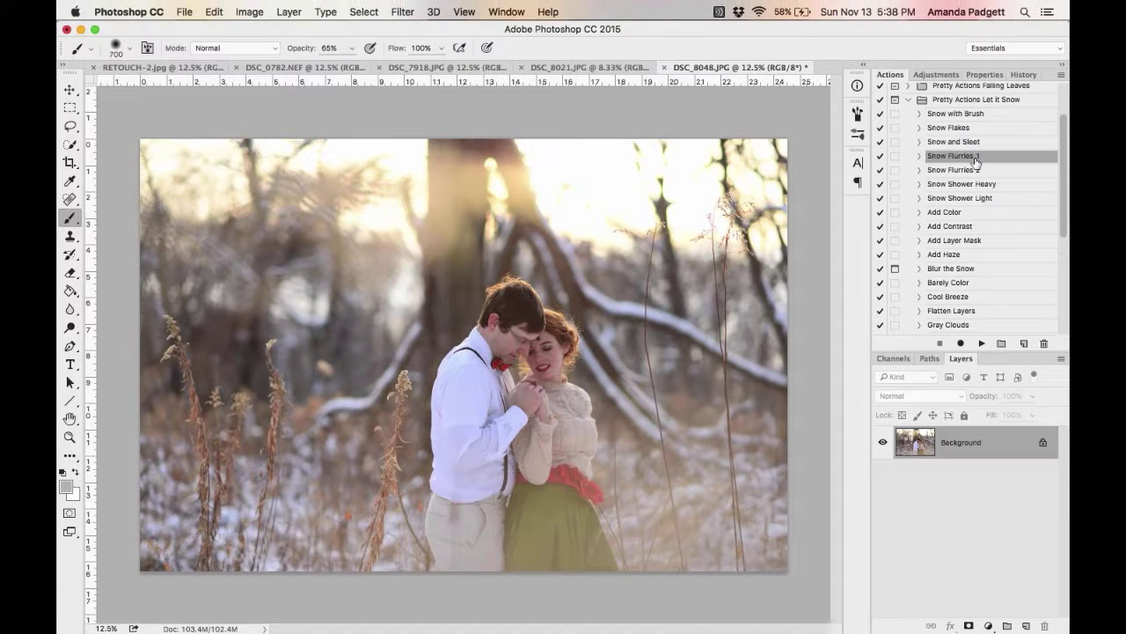
pyautogui.click(983, 344)
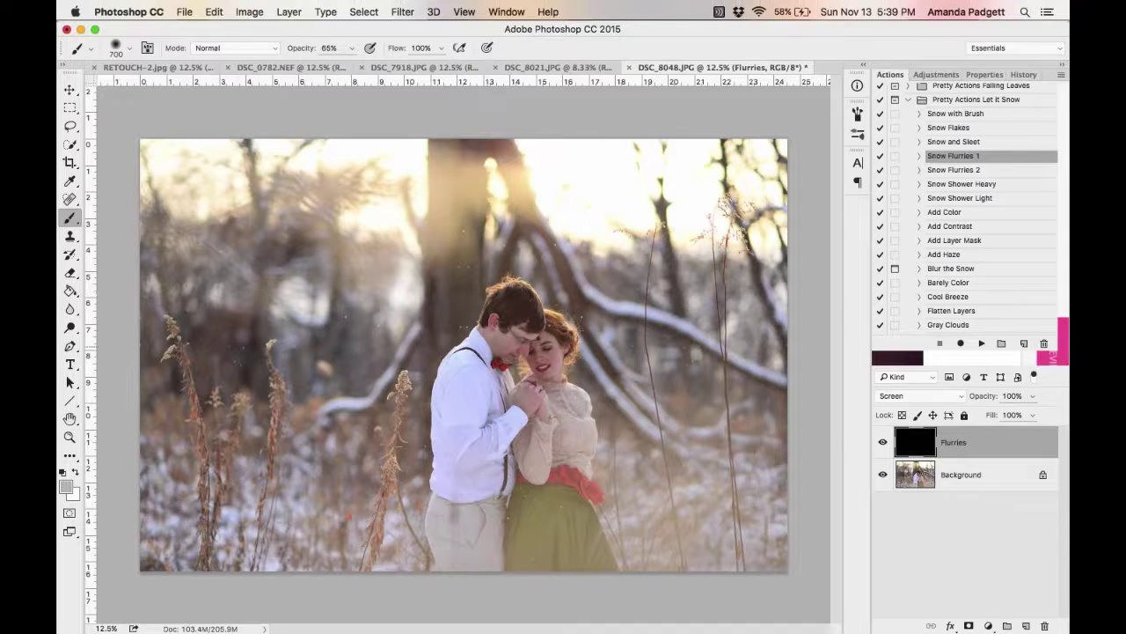
pyautogui.click(884, 444)
pyautogui.click(883, 444)
pyautogui.press('Delete')
# Try the Snow Shower Heavy action on the photo and remove the layer it adds.
pyautogui.click(990, 171)
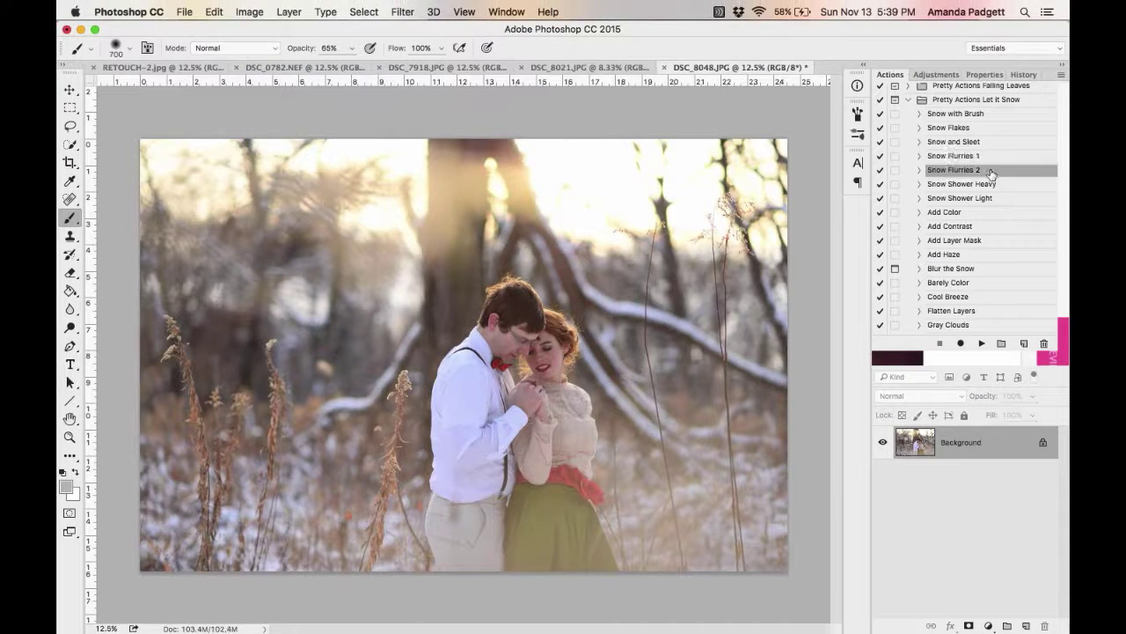
pyautogui.click(990, 185)
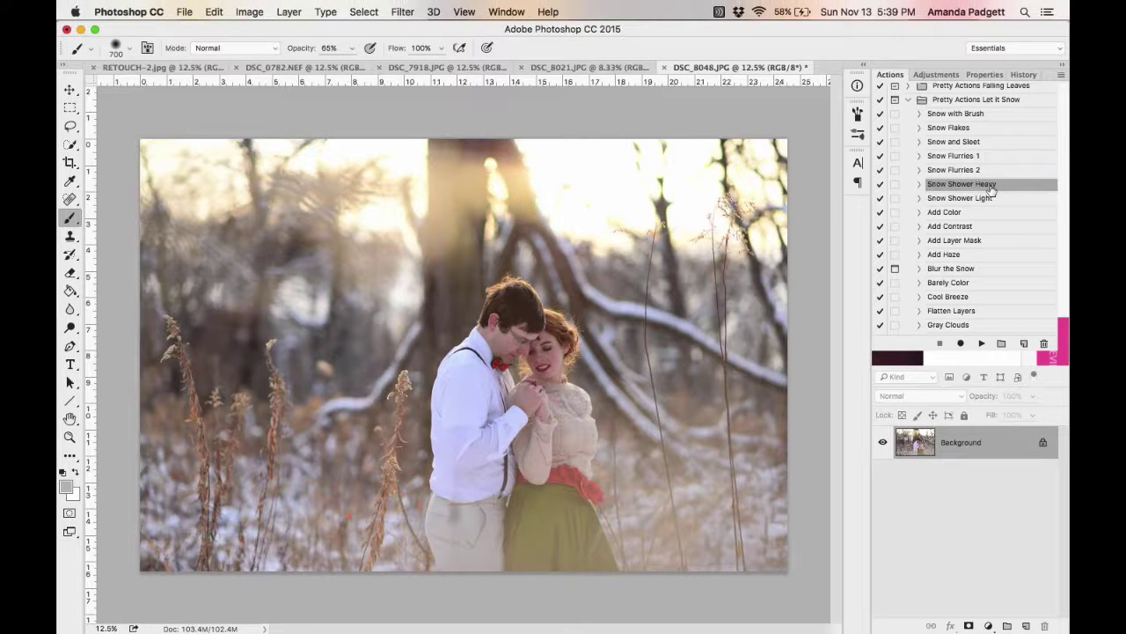
pyautogui.click(980, 344)
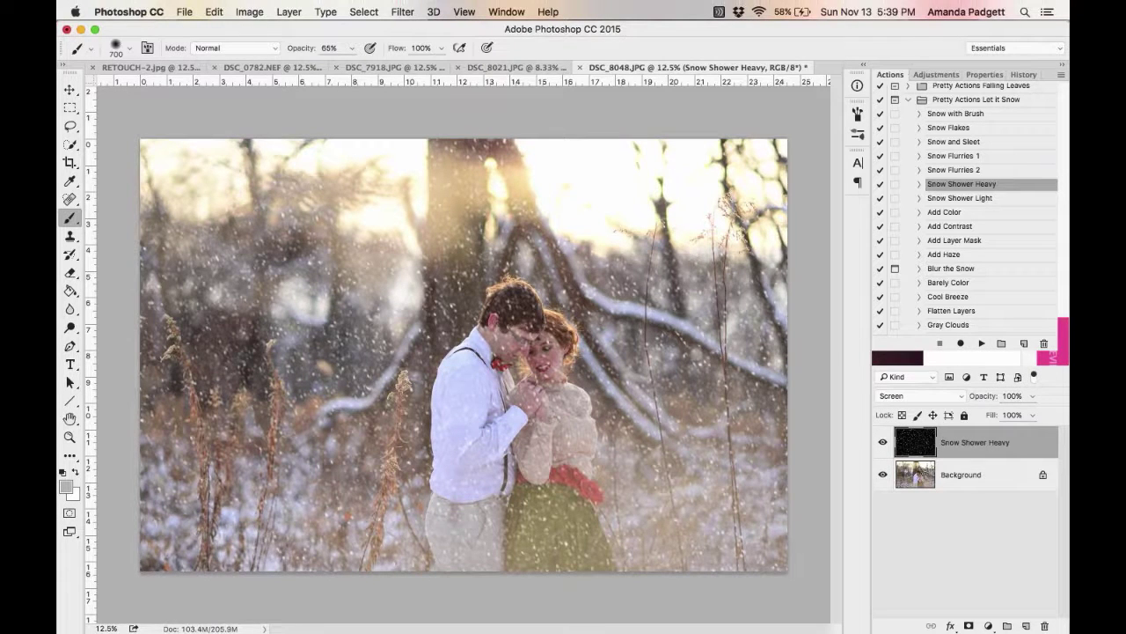
pyautogui.press('F12')
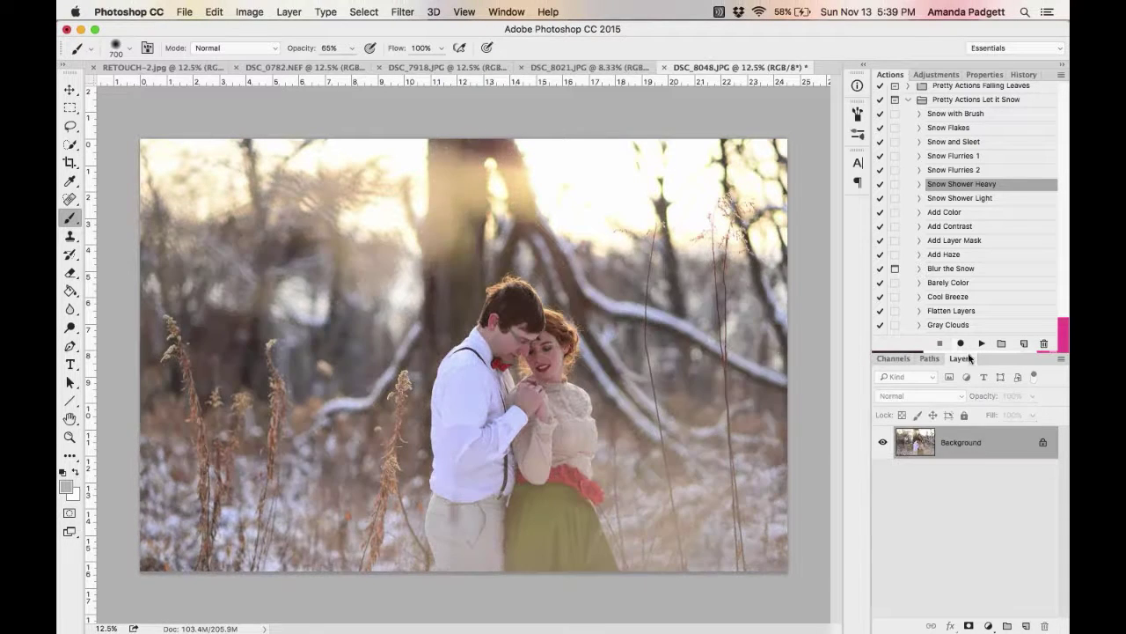
# Try the Snow Shower Light action on the photo and delete its layer.
pyautogui.click(968, 198)
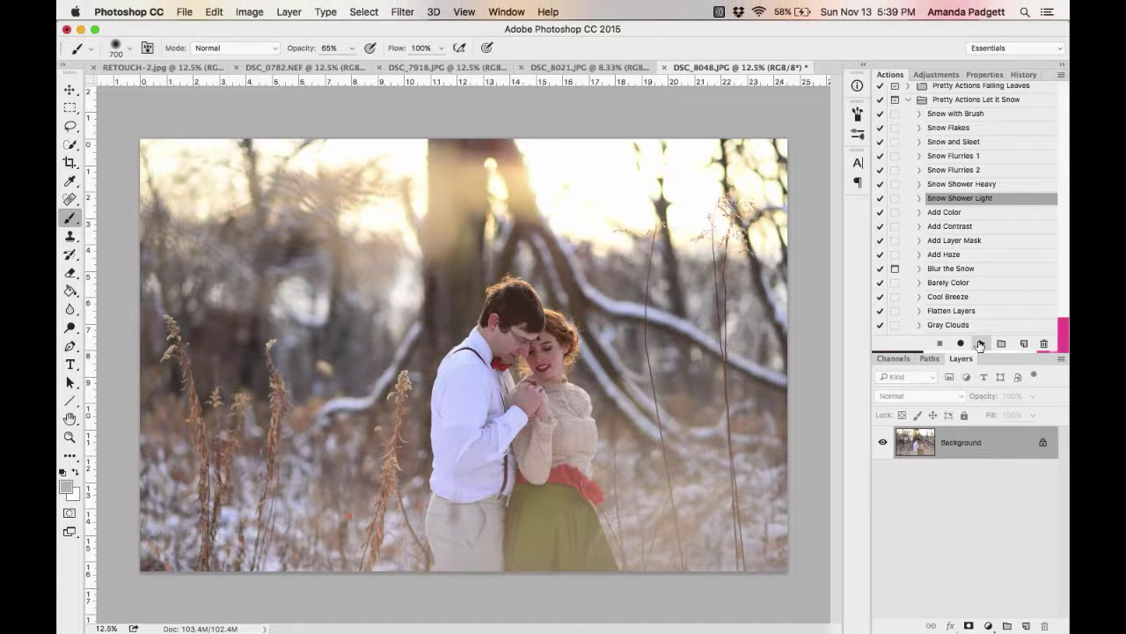
pyautogui.click(980, 344)
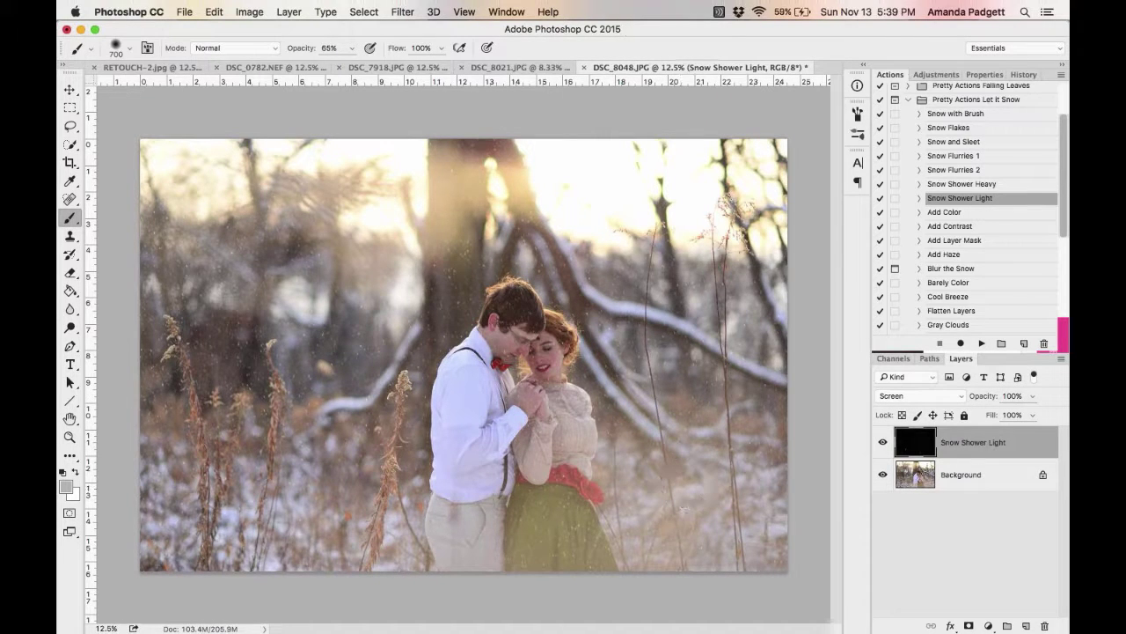
pyautogui.press('BackSpace')
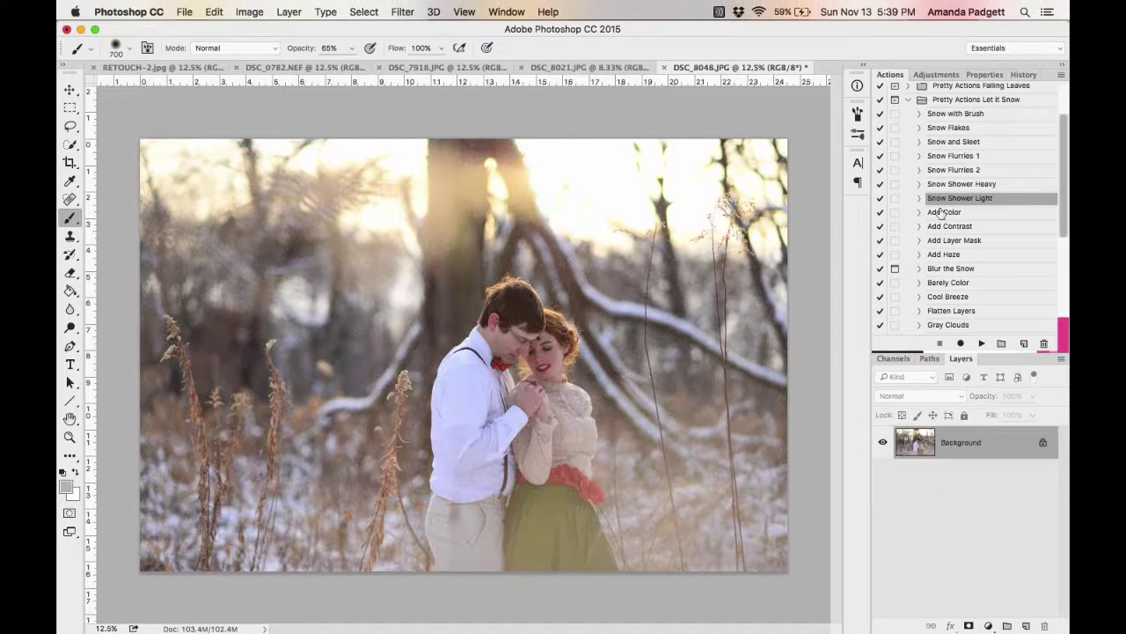
# Run the Snow Flakes action on the photo again and inspect the flakes along its lower edge.
pyautogui.click(967, 129)
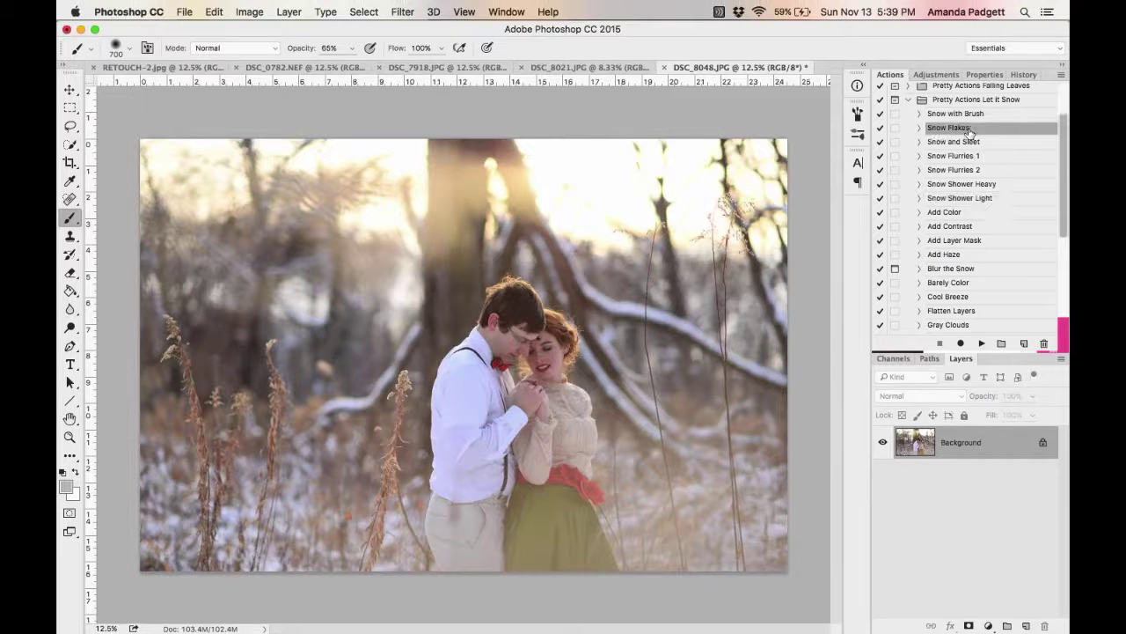
pyautogui.click(981, 344)
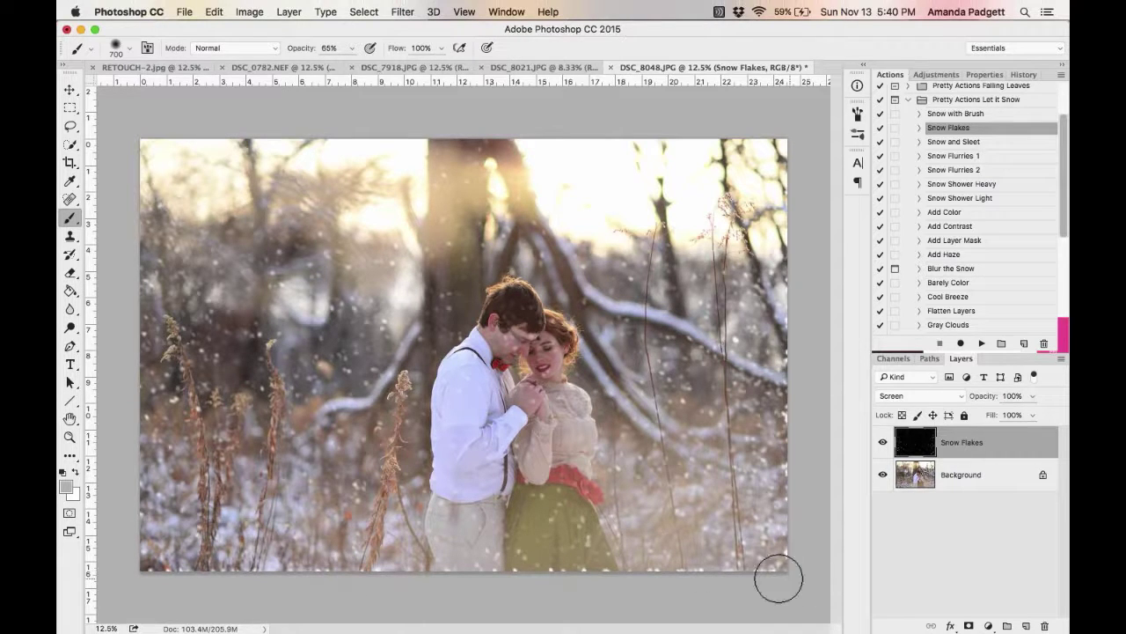
pyautogui.moveTo(526, 582)
pyautogui.mouseDown()
pyautogui.moveTo(774, 583)
pyautogui.moveTo(582, 576)
pyautogui.mouseUp()
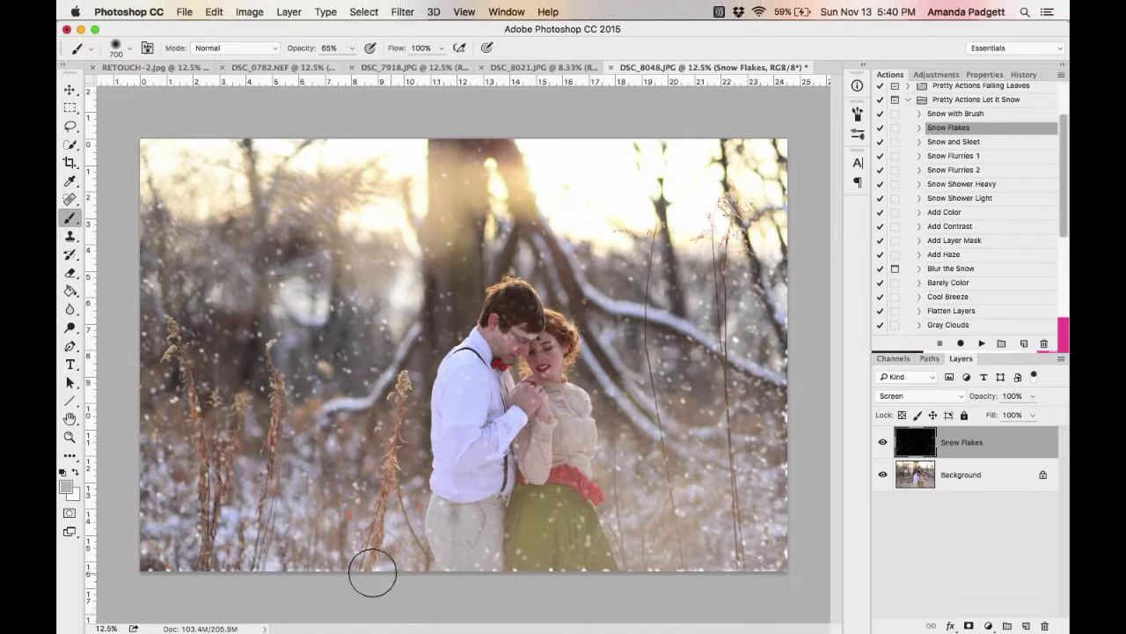
# Add a mask to the Snow Flakes layer with the Add Layer Mask action and make black the foreground colour.
pyautogui.click(983, 245)
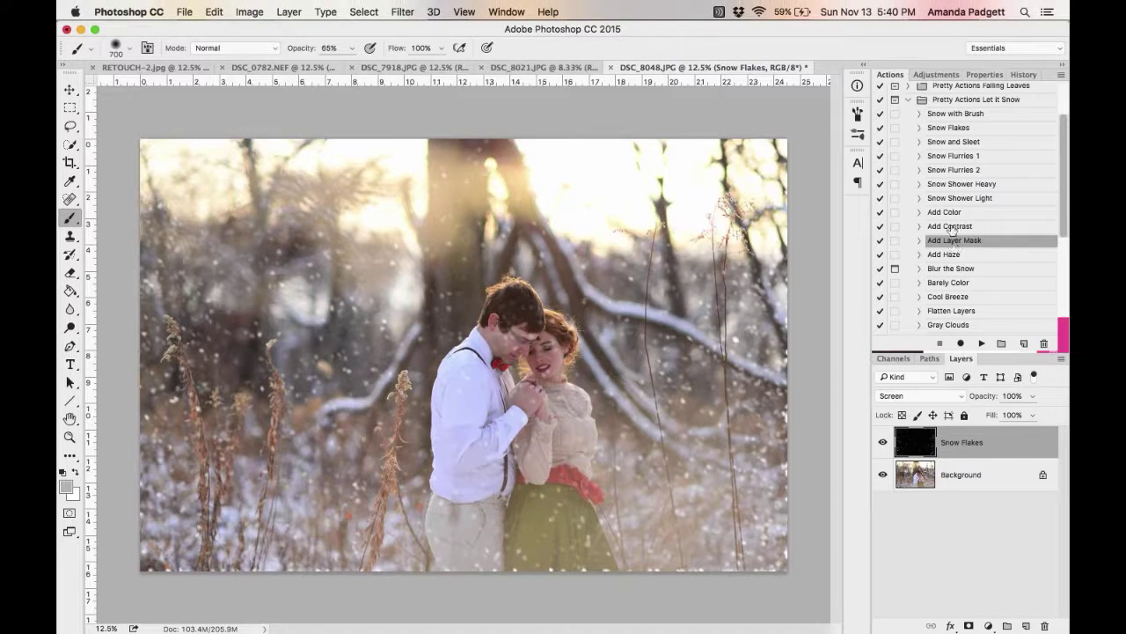
pyautogui.click(982, 344)
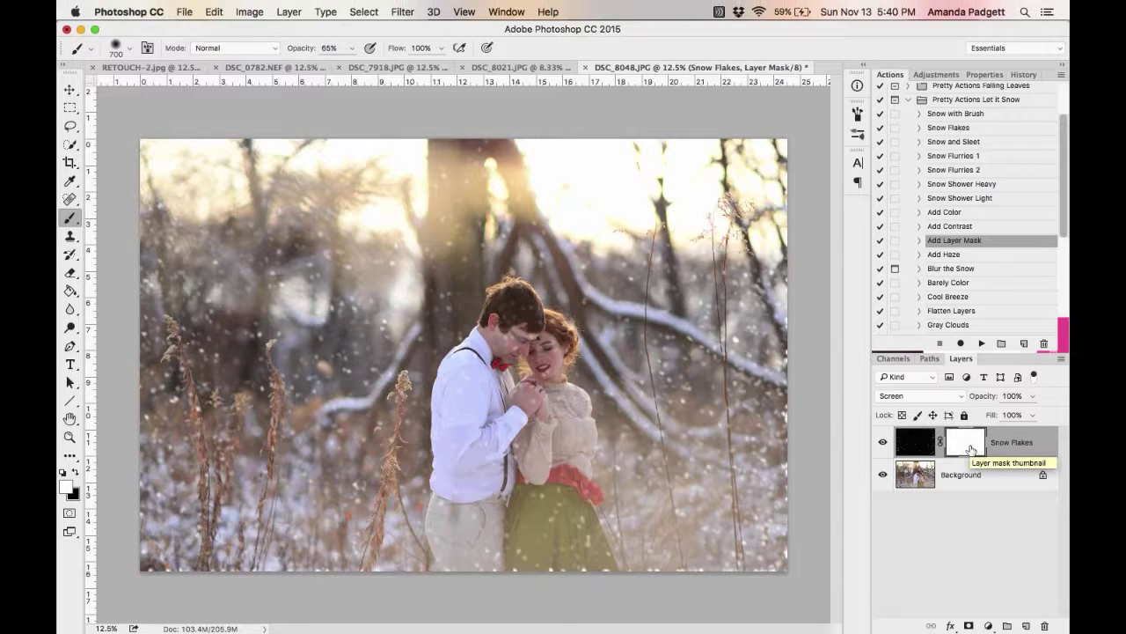
pyautogui.click(882, 443)
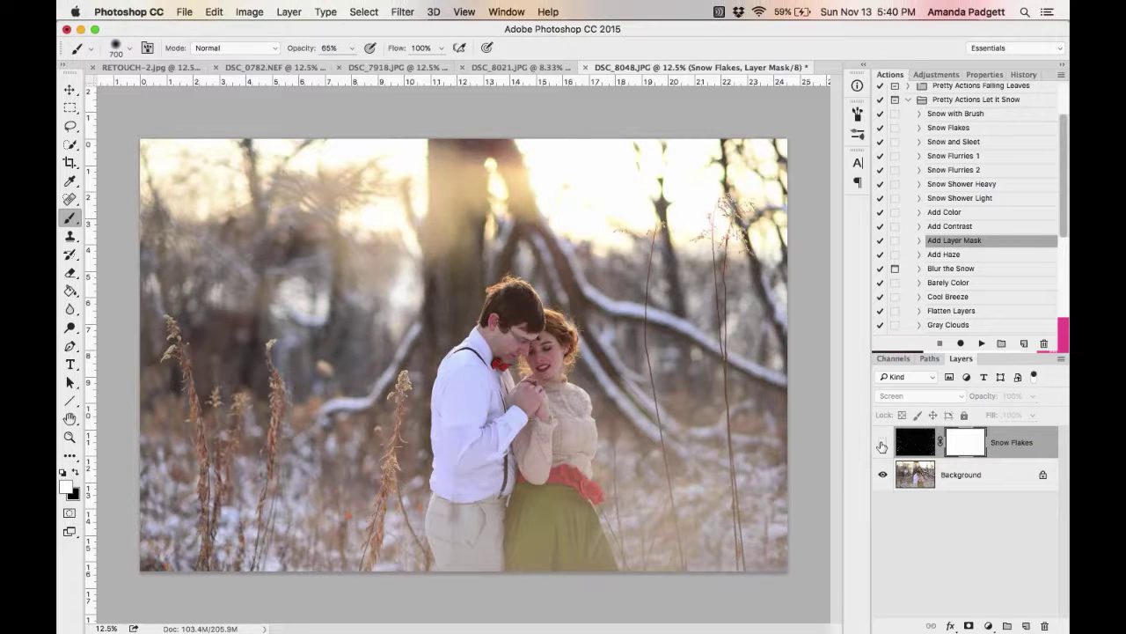
pyautogui.click(883, 443)
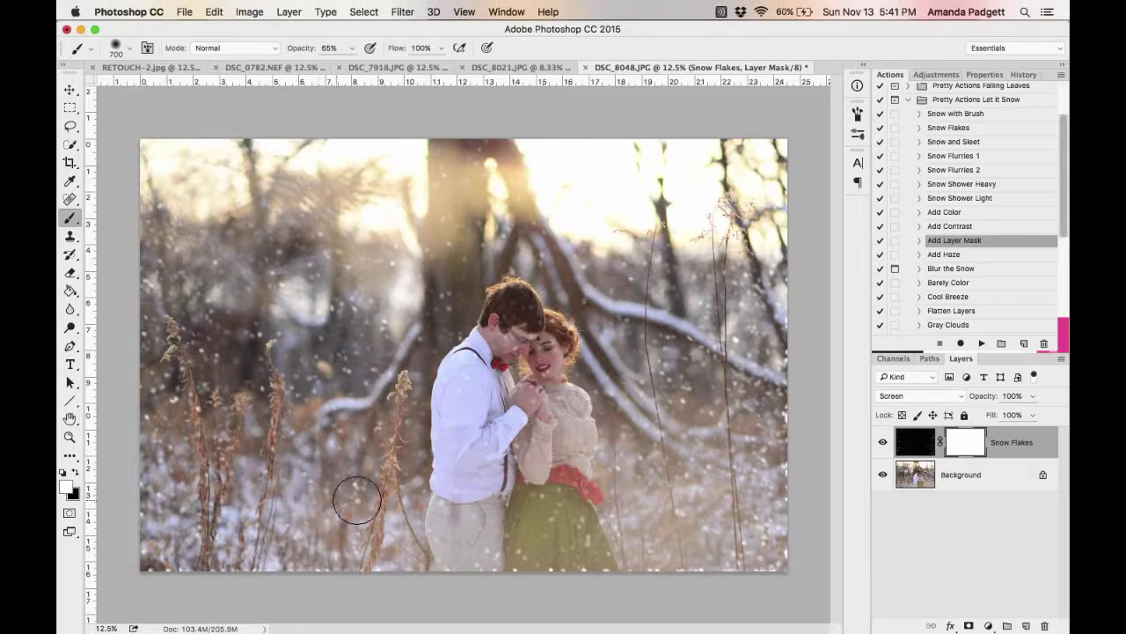
pyautogui.press('x')
# Try masking flakes beside the couple with a black brush at 100% opacity, and revert to the Add Layer Mask history state.
pyautogui.moveTo(289, 49); pyautogui.dragTo(301, 51)
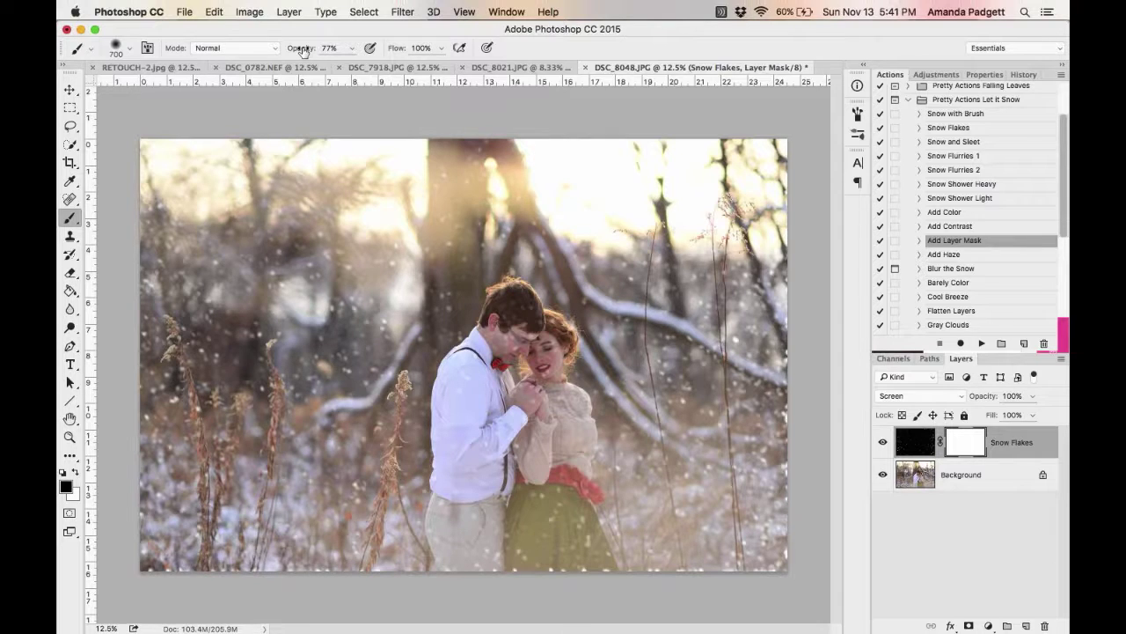
pyautogui.moveTo(302, 50); pyautogui.dragTo(322, 50)
pyautogui.moveTo(700, 349)
pyautogui.mouseDown()
pyautogui.moveTo(691, 361)
pyautogui.moveTo(748, 365)
pyautogui.moveTo(730, 340)
pyautogui.mouseUp()
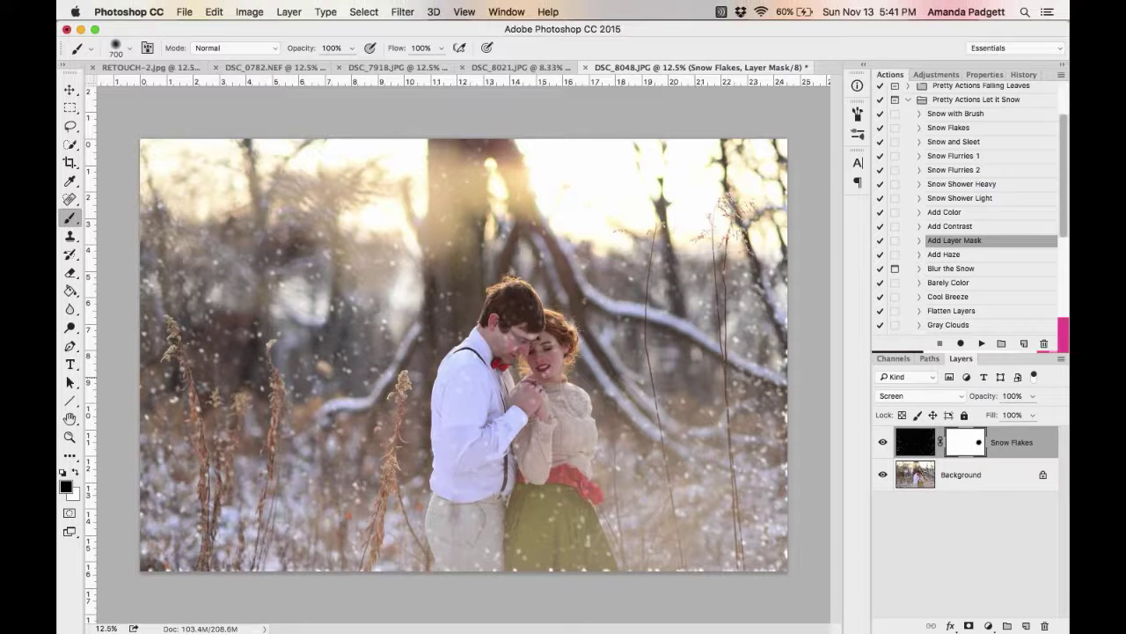
pyautogui.moveTo(697, 451)
pyautogui.mouseDown()
pyautogui.moveTo(679, 452)
pyautogui.moveTo(808, 453)
pyautogui.mouseUp()
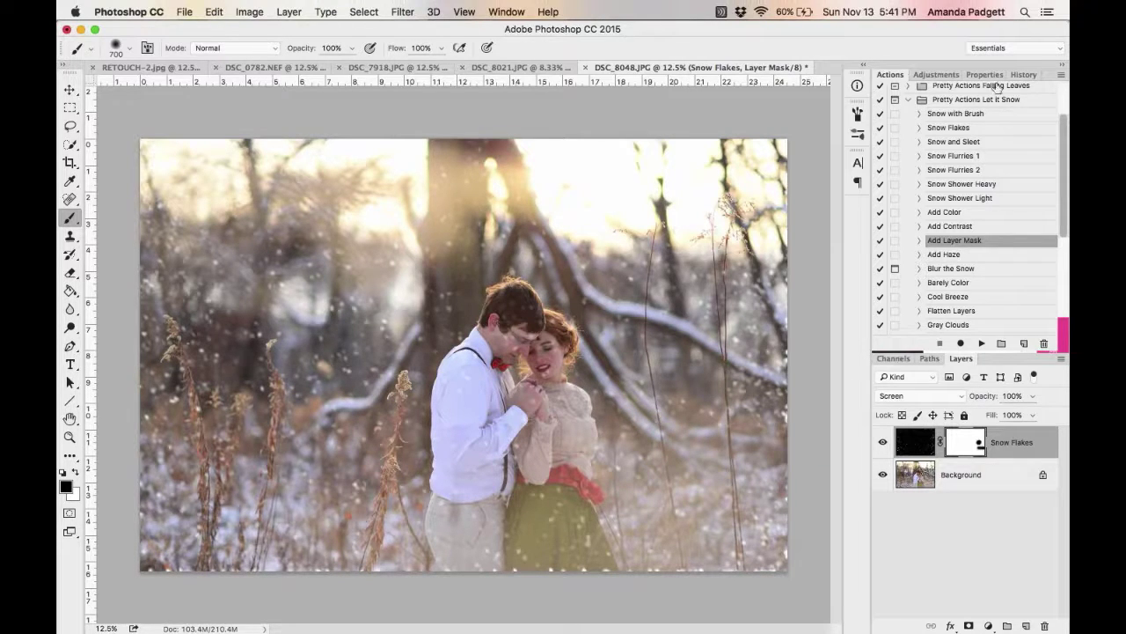
pyautogui.click(1024, 75)
pyautogui.click(956, 292)
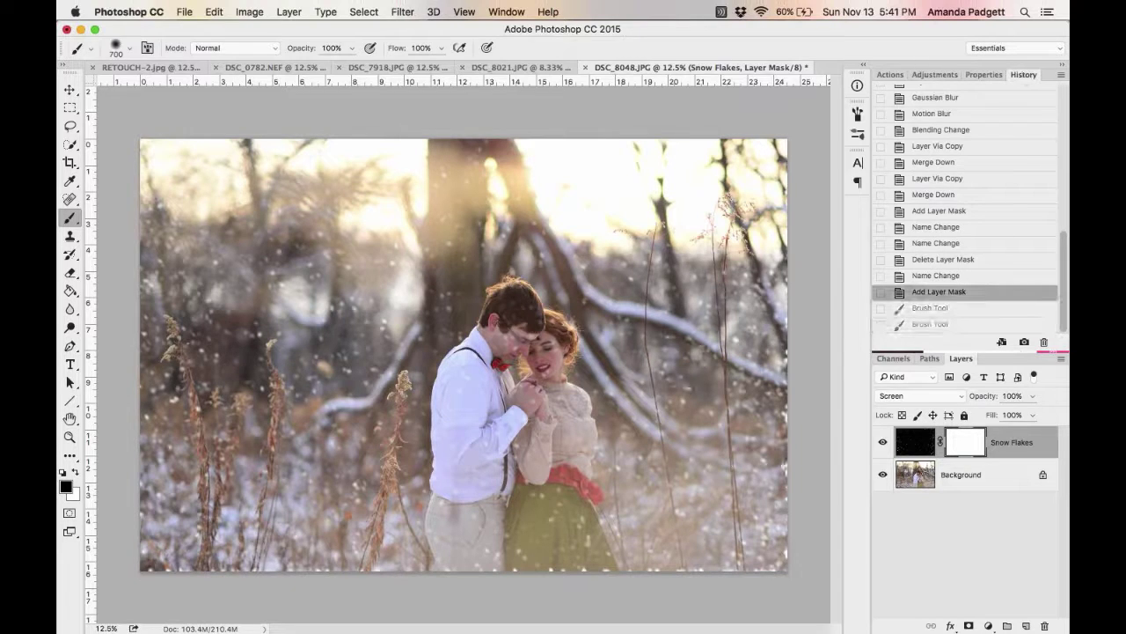
pyautogui.click(892, 76)
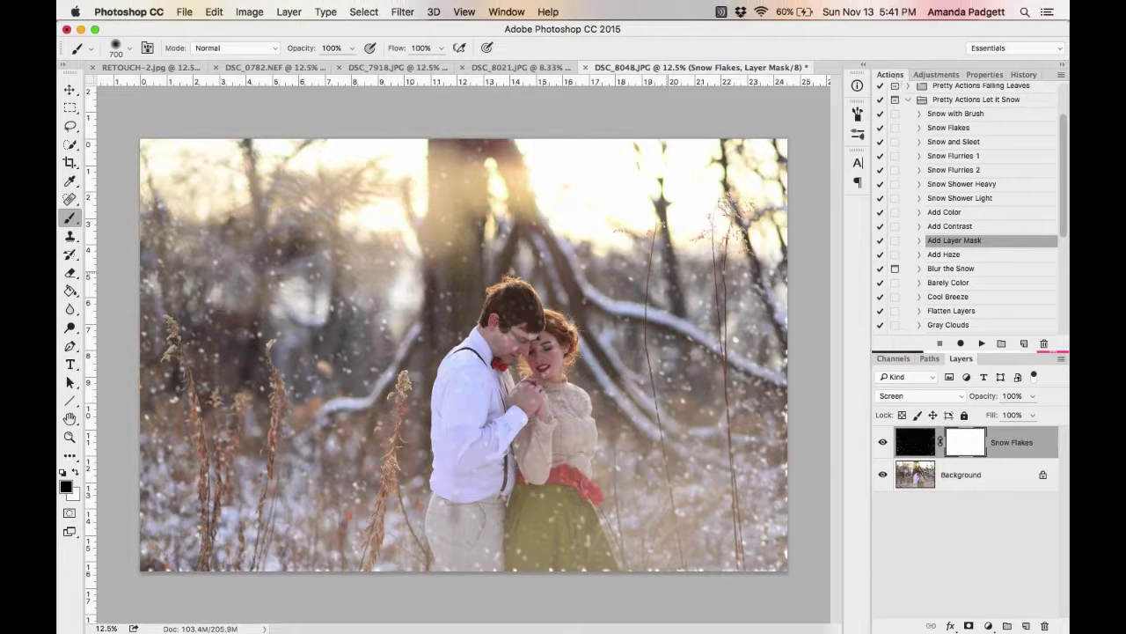
# Mask the flakes along the photo's lower and right edges using a 175-pixel black brush at 50% opacity.
pyautogui.click(351, 49)
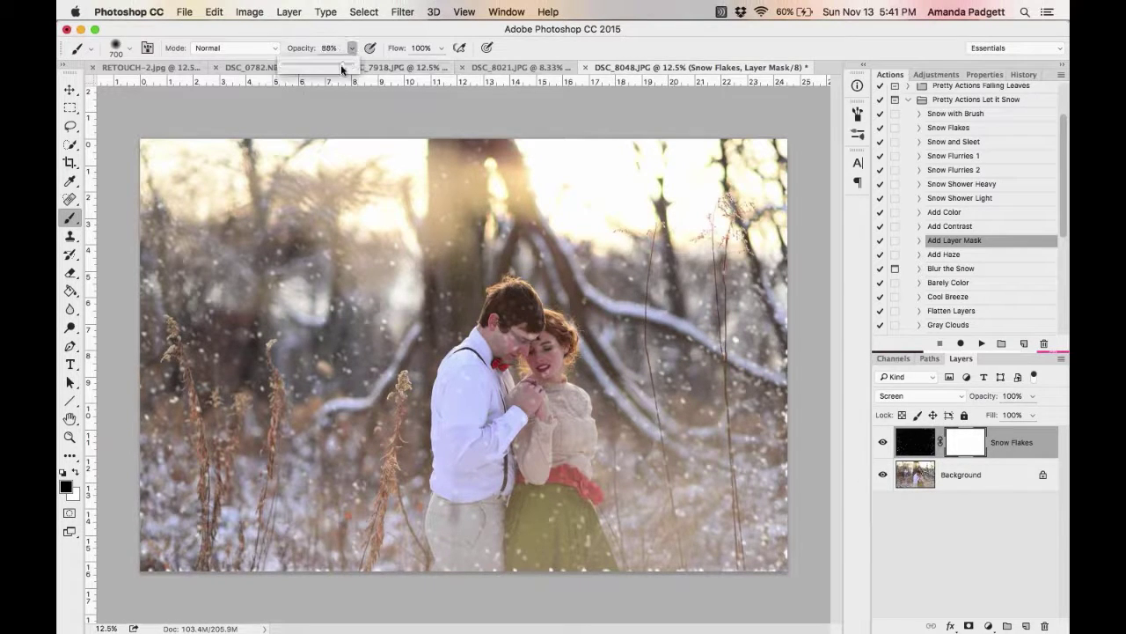
pyautogui.moveTo(341, 65); pyautogui.dragTo(318, 67)
pyautogui.press('Return')
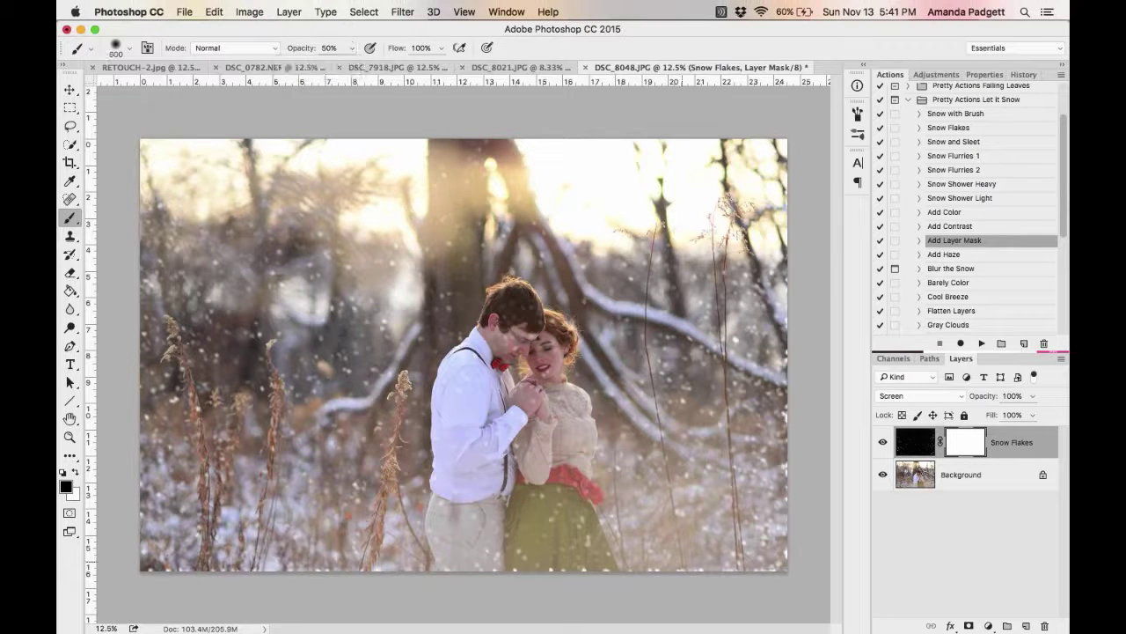
pyautogui.press('[')
pyautogui.press('[')
pyautogui.press('[')
pyautogui.press('[')
pyautogui.press('[')
pyautogui.press('[')
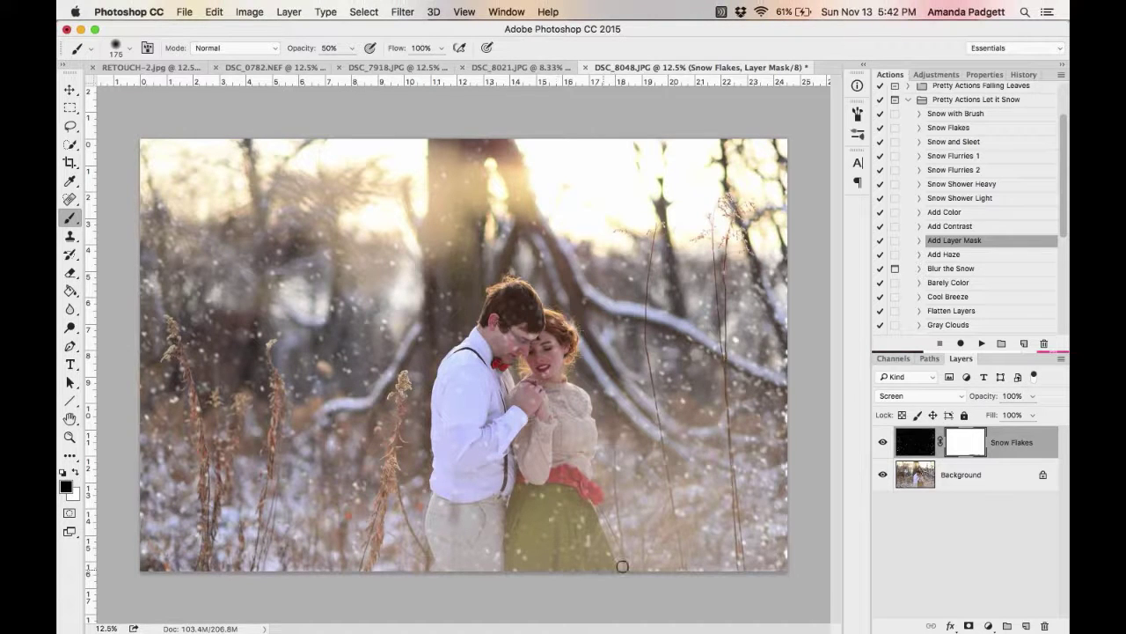
pyautogui.moveTo(804, 564); pyautogui.dragTo(788, 400)
# Mask the flakes over the couple's faces using a 600-pixel black brush at 100% opacity.
pyautogui.moveTo(296, 48); pyautogui.dragTo(345, 51)
pyautogui.press(']')
pyautogui.press(']')
pyautogui.press(']')
pyautogui.moveTo(513, 345)
pyautogui.mouseDown()
pyautogui.moveTo(547, 365)
pyautogui.moveTo(545, 341)
pyautogui.moveTo(515, 313)
pyautogui.moveTo(517, 331)
pyautogui.moveTo(539, 370)
pyautogui.mouseUp()
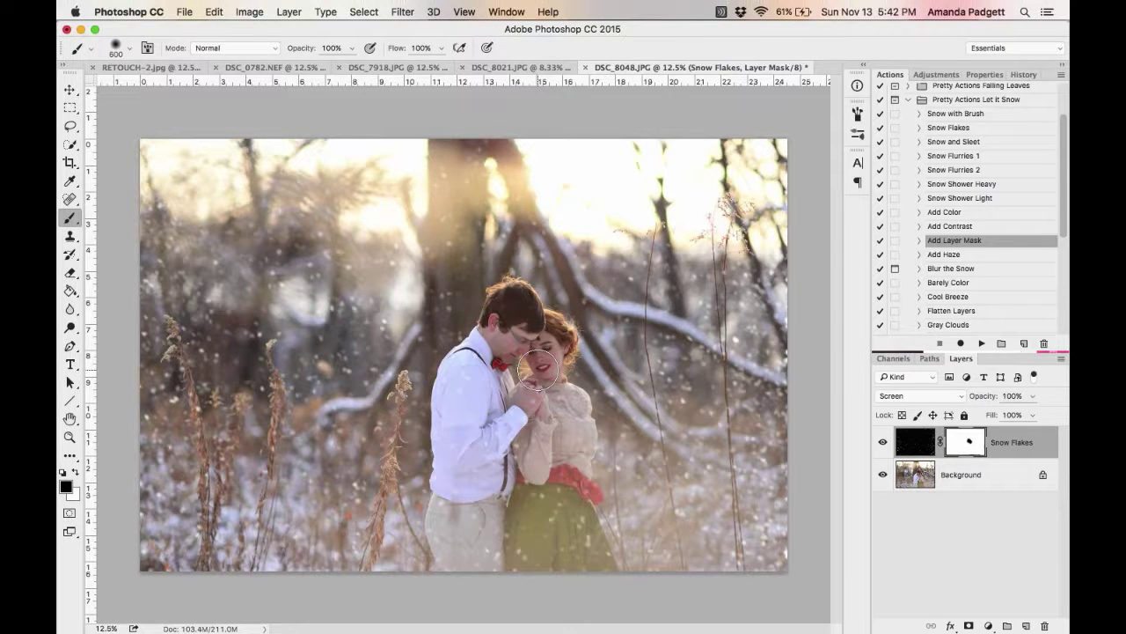
pyautogui.moveTo(539, 370)
pyautogui.mouseDown()
pyautogui.moveTo(539, 381)
pyautogui.moveTo(553, 355)
pyautogui.moveTo(541, 378)
pyautogui.mouseUp()
# Partly mask the flakes over the couple's bodies with the brush at 63% opacity, and compare the photo without the Snow Flakes layer.
pyautogui.click(351, 49)
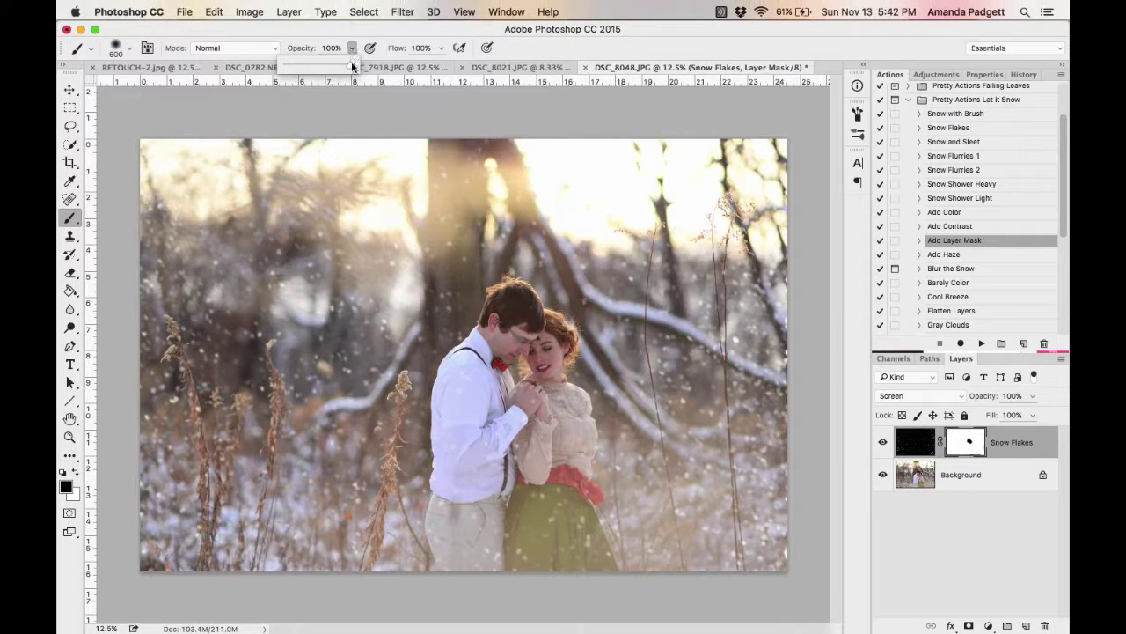
pyautogui.moveTo(350, 66); pyautogui.dragTo(327, 70)
pyautogui.click(521, 415)
pyautogui.moveTo(555, 497)
pyautogui.mouseDown()
pyautogui.moveTo(537, 539)
pyautogui.moveTo(523, 451)
pyautogui.moveTo(488, 390)
pyautogui.moveTo(468, 395)
pyautogui.moveTo(514, 565)
pyautogui.moveTo(503, 554)
pyautogui.moveTo(505, 486)
pyautogui.moveTo(542, 430)
pyautogui.moveTo(549, 383)
pyautogui.moveTo(600, 576)
pyautogui.moveTo(525, 429)
pyautogui.moveTo(508, 344)
pyautogui.mouseUp()
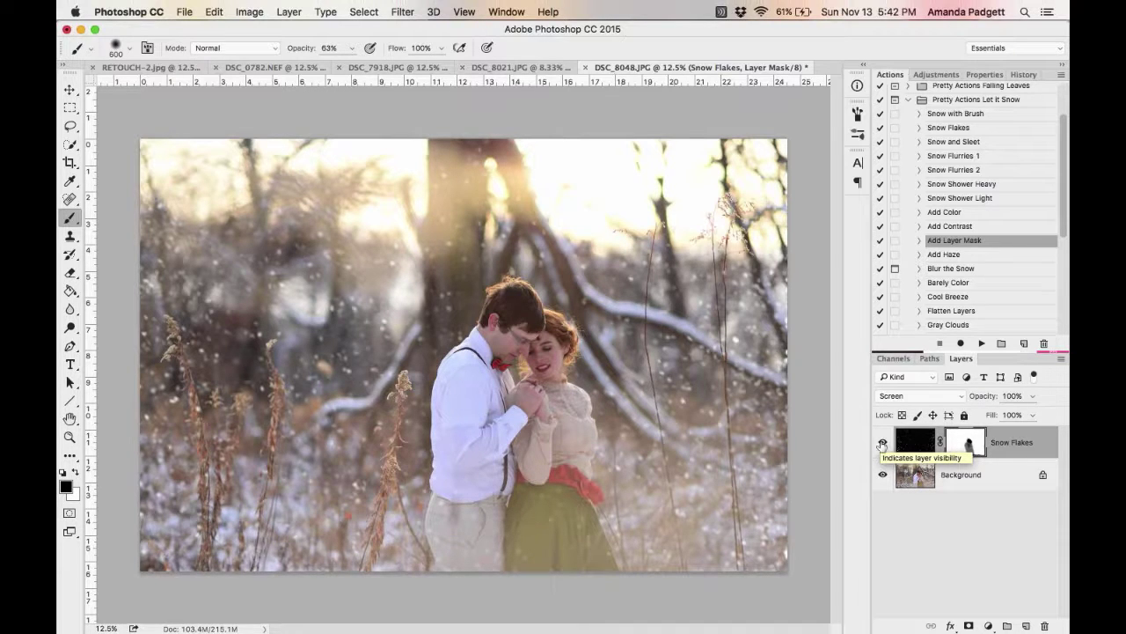
pyautogui.click(882, 445)
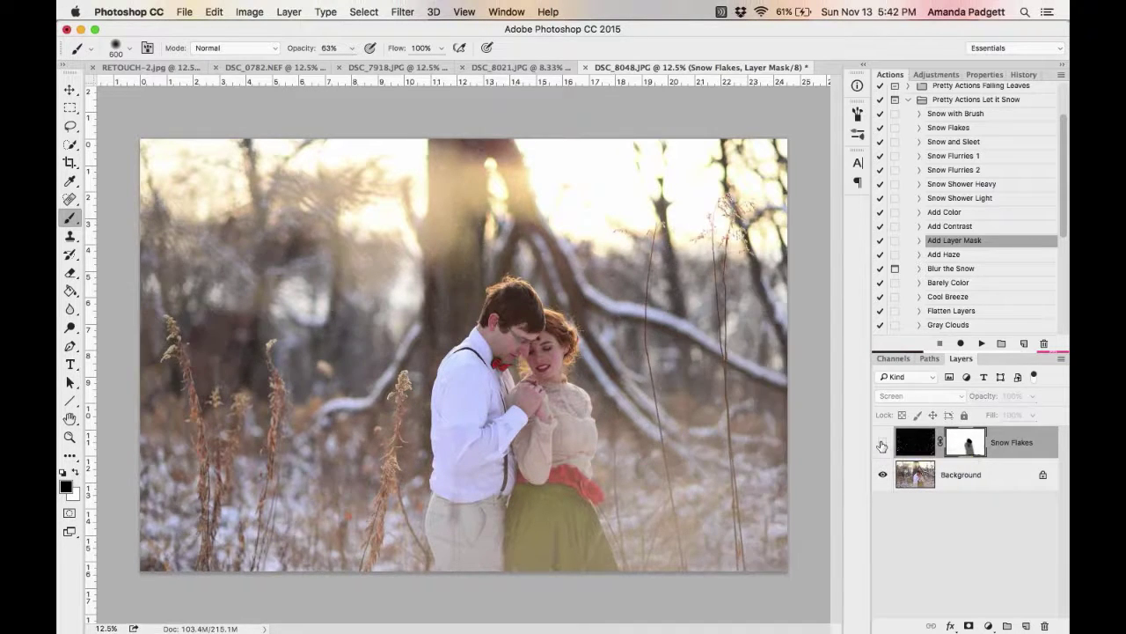
pyautogui.click(883, 445)
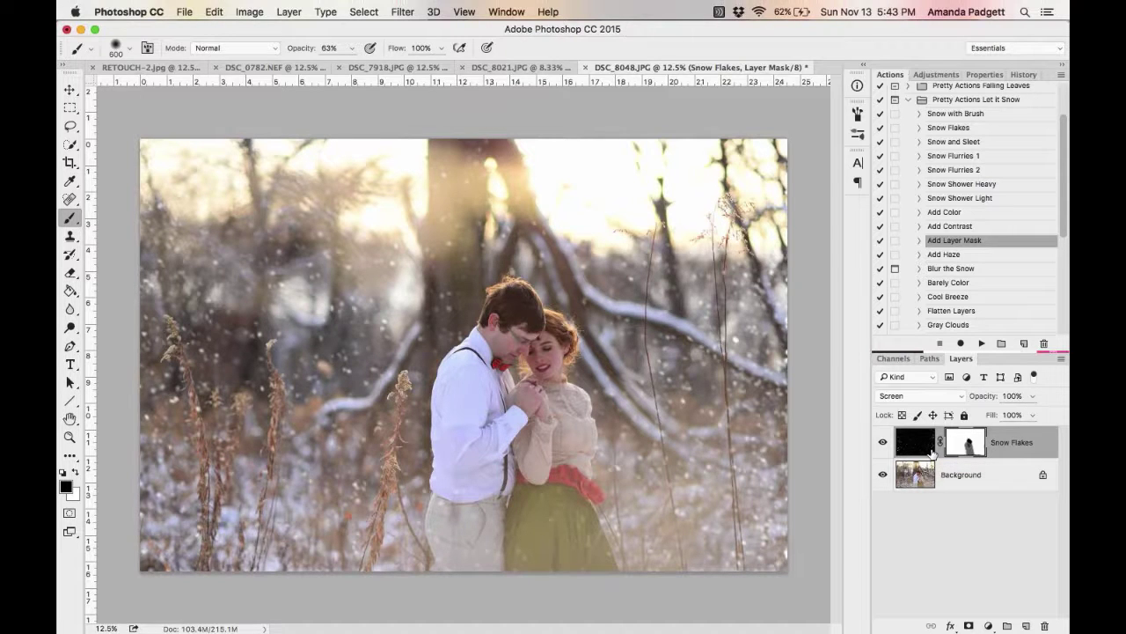
# Set the Snow Flakes layer's opacity to 70%.
pyautogui.click(1014, 442)
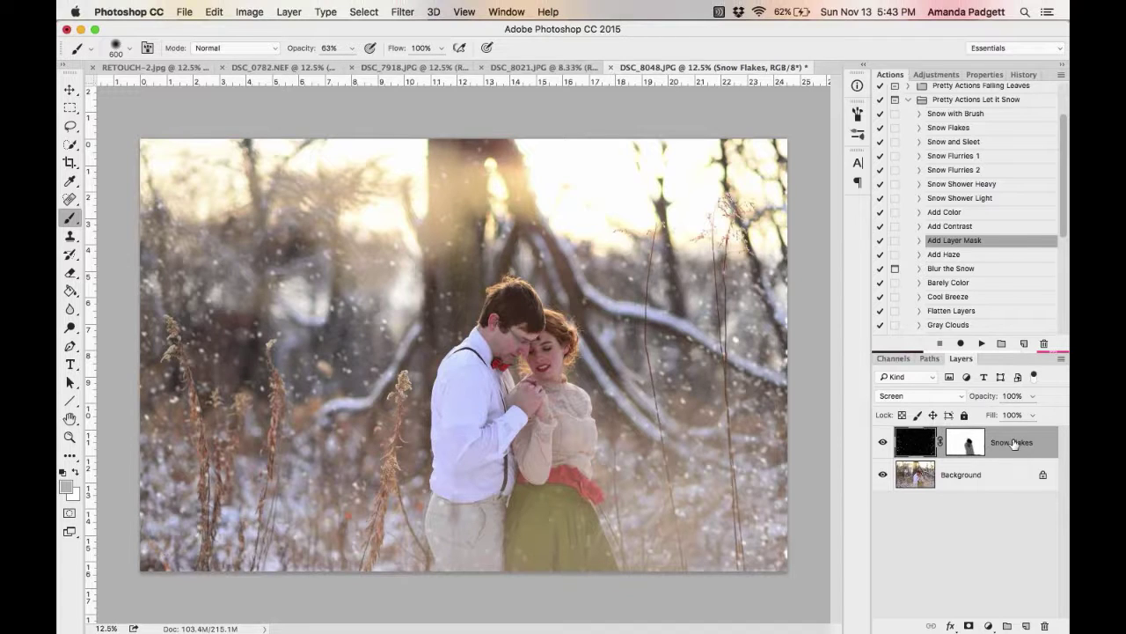
pyautogui.moveTo(990, 401); pyautogui.dragTo(968, 400)
pyautogui.write('70')
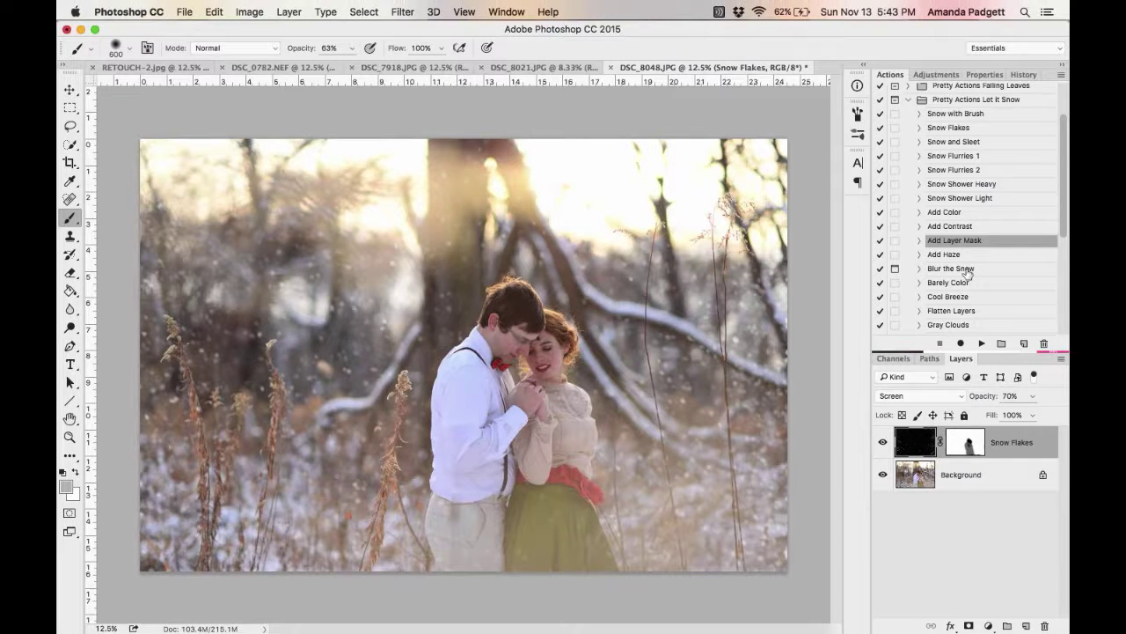
# Run the Blur the Snow action on the Snow Flakes layer's image, lowering the Gaussian Blur radius slightly.
pyautogui.click(904, 447)
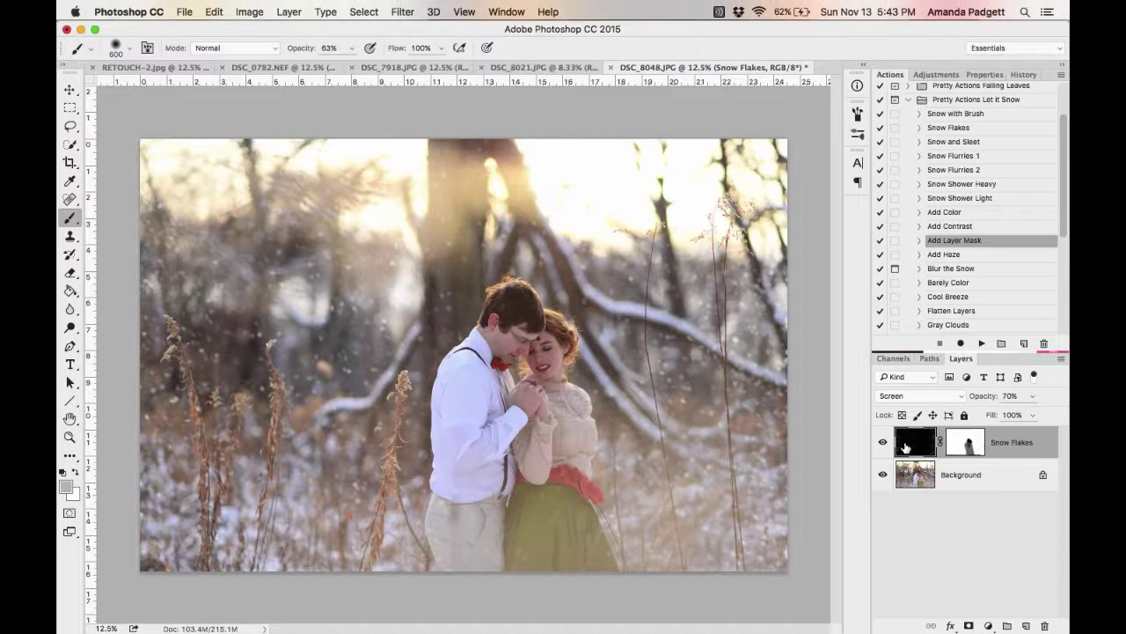
pyautogui.click(972, 269)
pyautogui.click(982, 343)
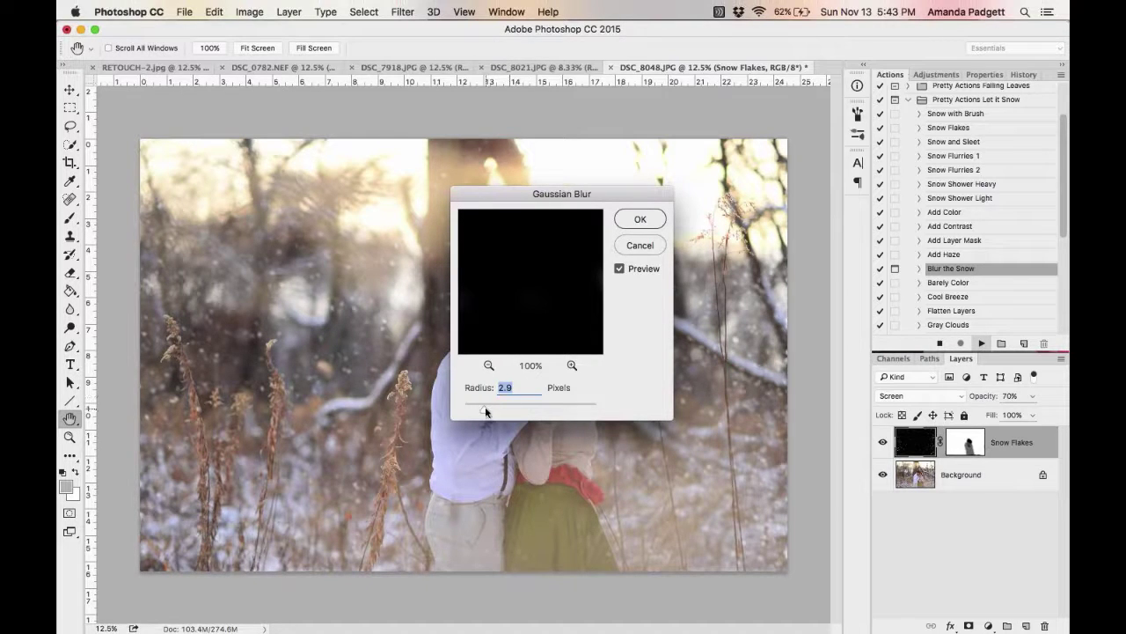
pyautogui.moveTo(483, 411); pyautogui.dragTo(477, 412)
pyautogui.click(649, 224)
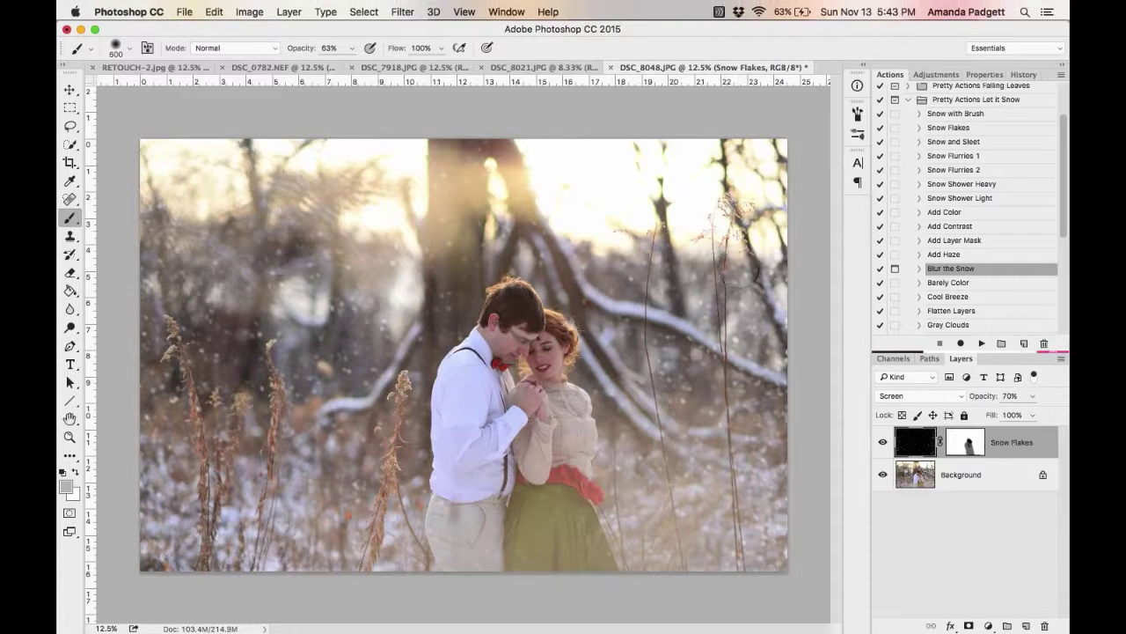
# Run the Barely Color action above the Background layer and set the added layer's opacity to 25%.
pyautogui.click(948, 282)
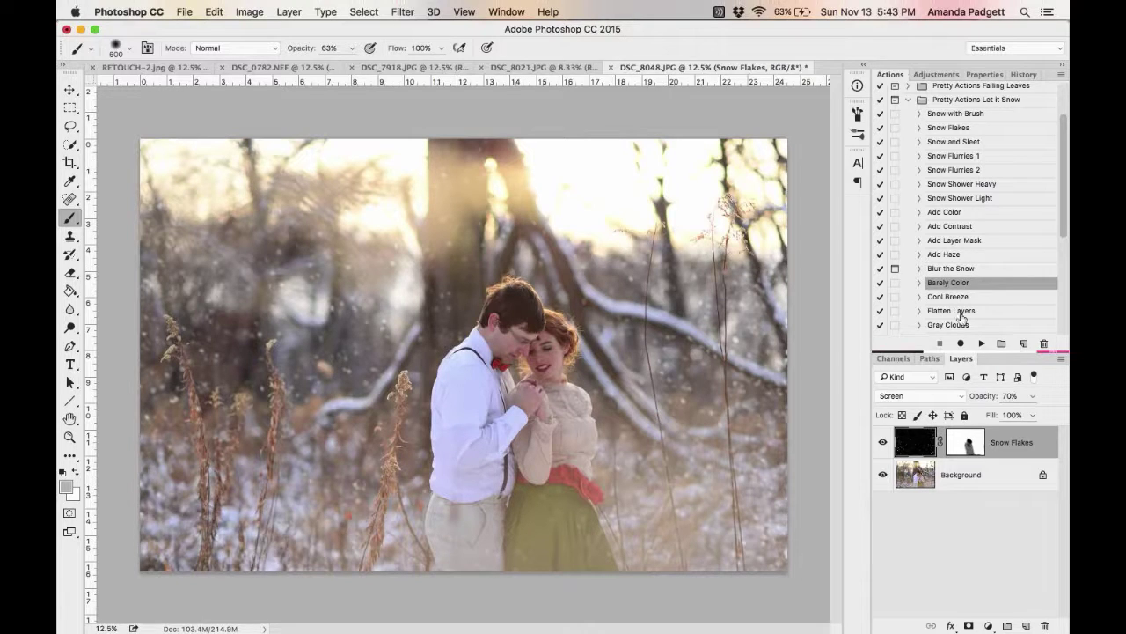
pyautogui.click(975, 475)
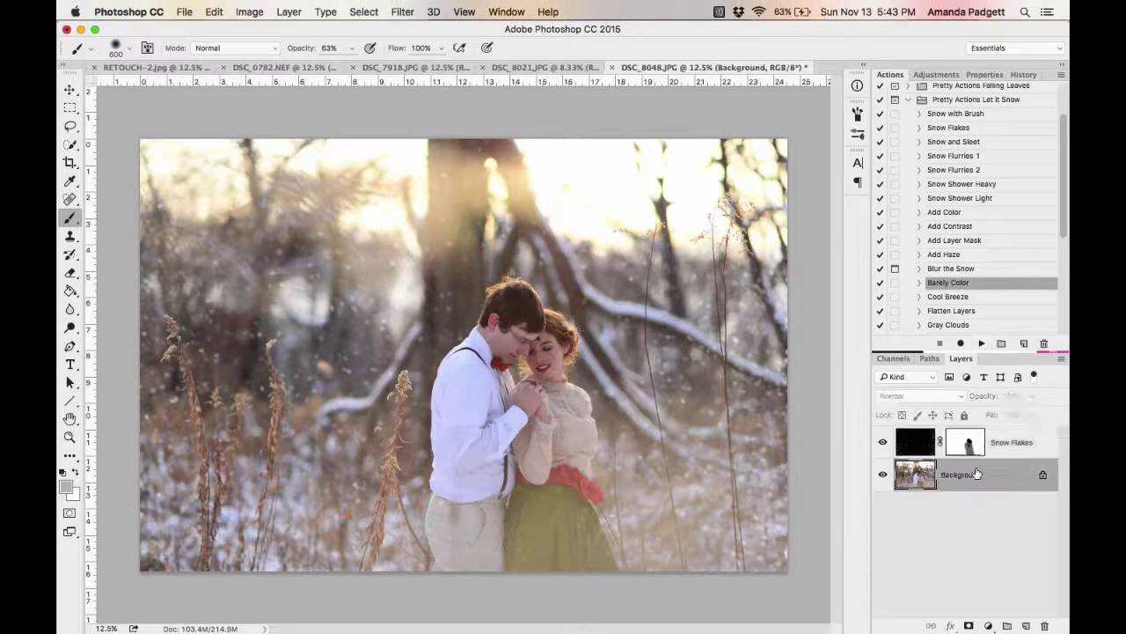
pyautogui.click(982, 344)
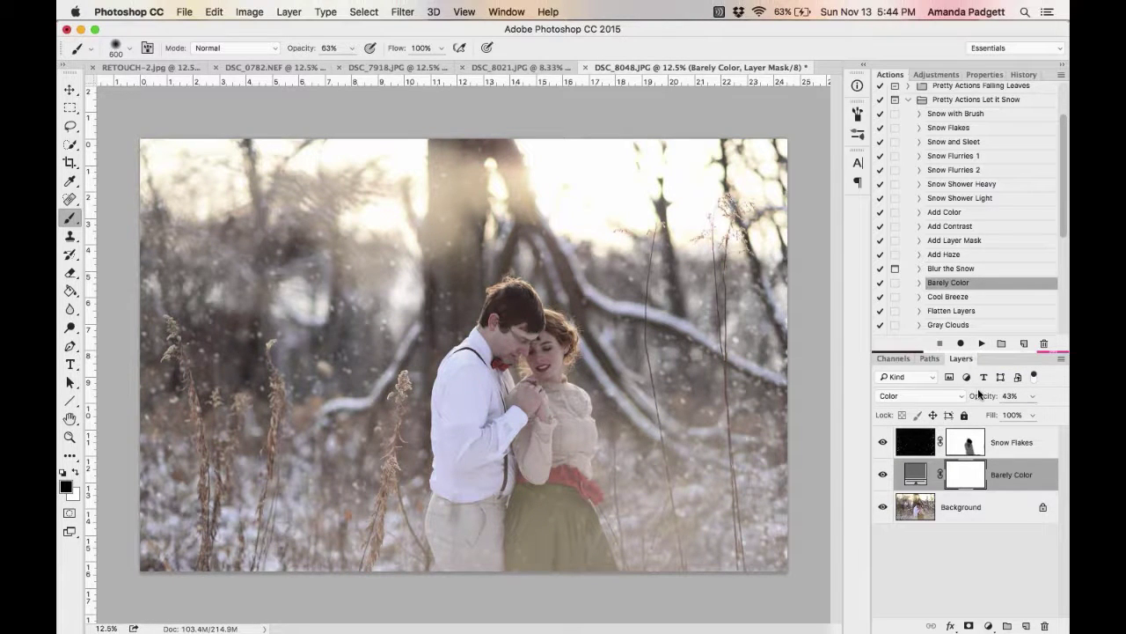
pyautogui.moveTo(980, 393); pyautogui.dragTo(978, 399)
# Run the Purple Frost action above the Barely Color layer and set the added layer's opacity to 30%.
pyautogui.scroll(-3, 978, 299)
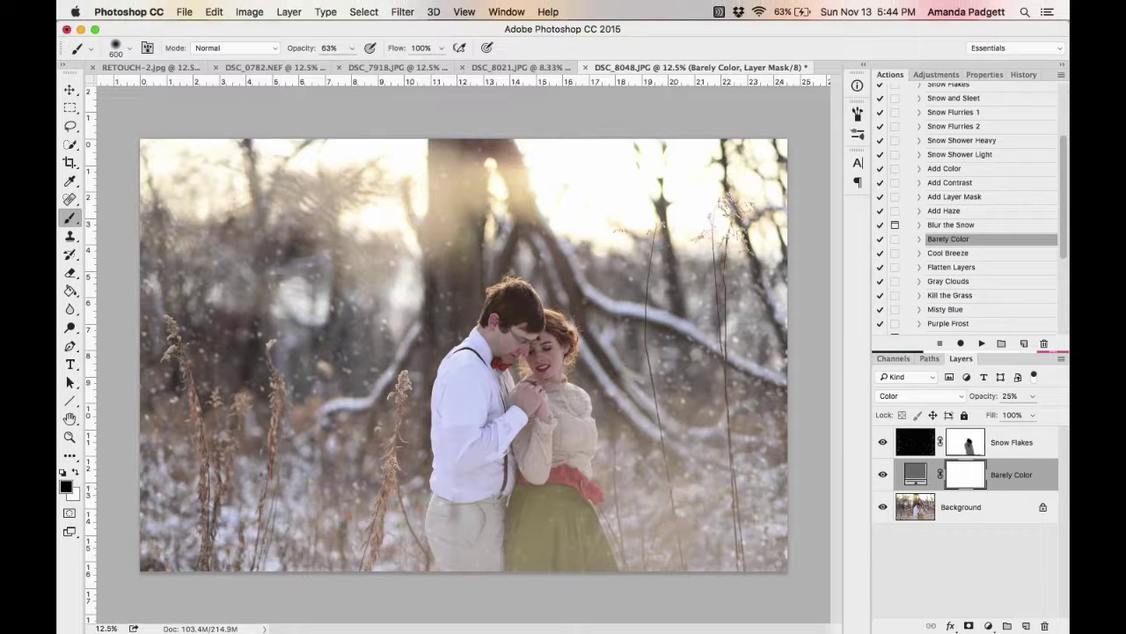
pyautogui.scroll(-3, 975, 306)
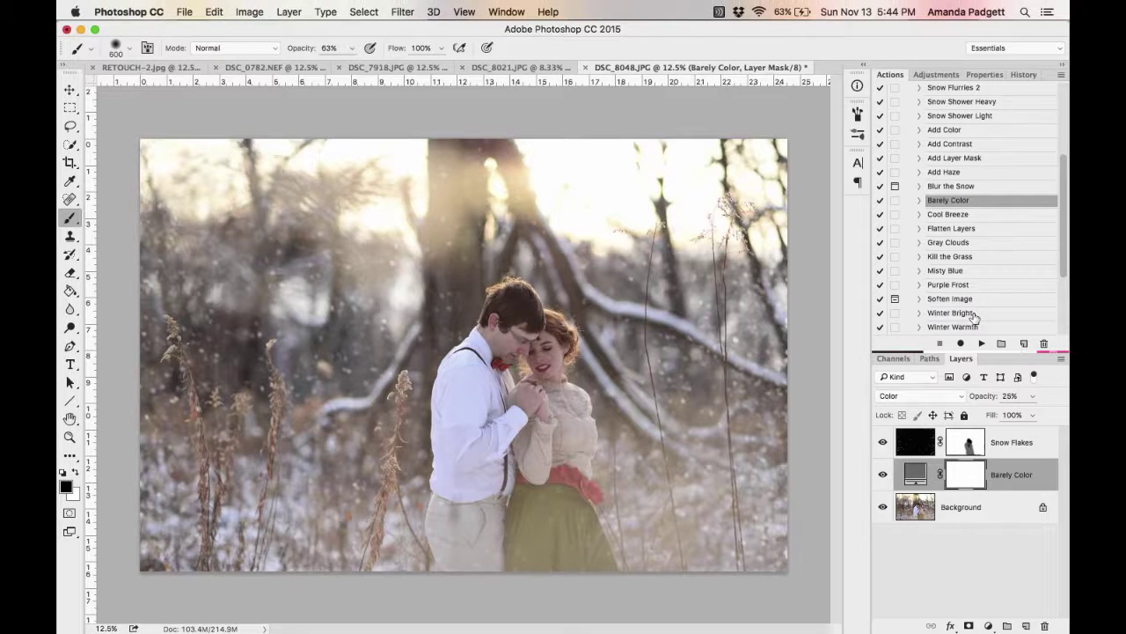
pyautogui.click(992, 286)
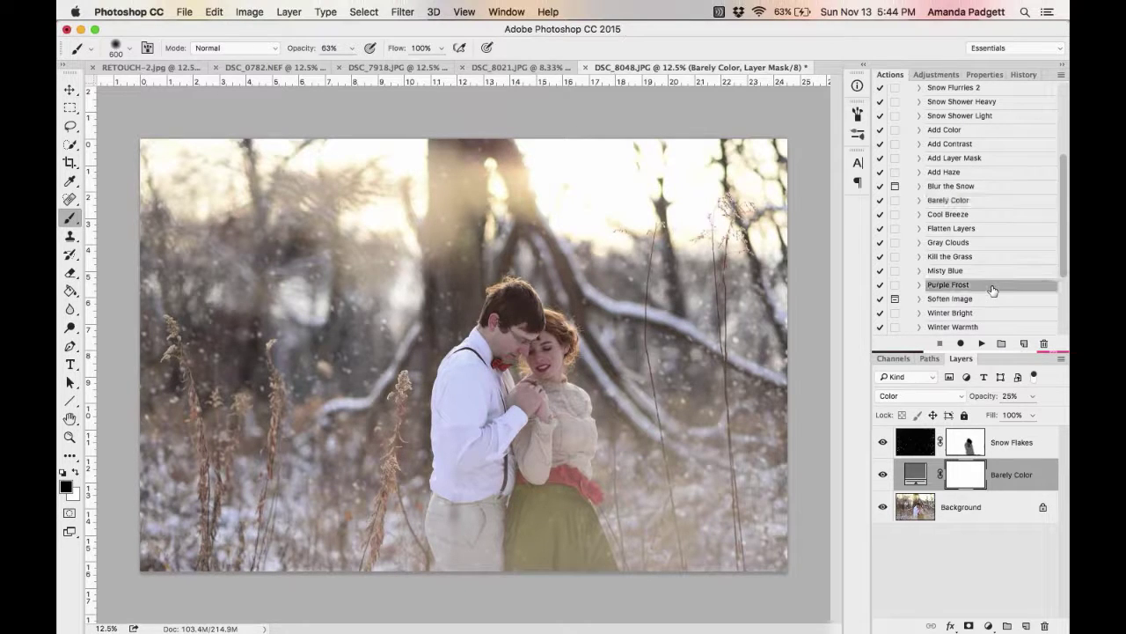
pyautogui.click(982, 344)
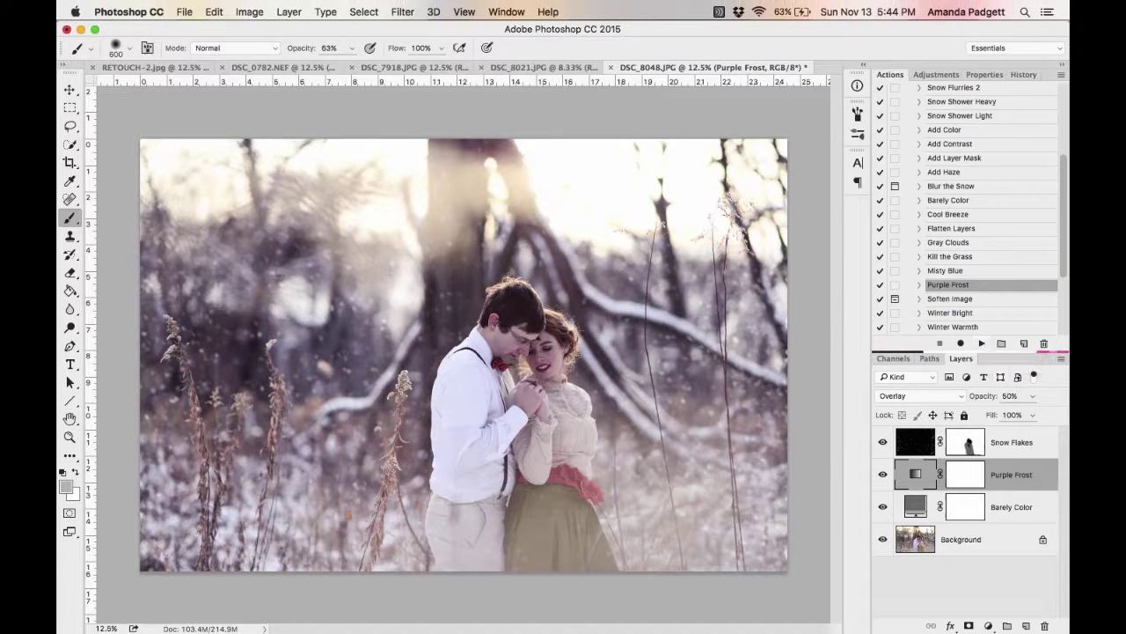
pyautogui.moveTo(986, 396); pyautogui.dragTo(979, 400)
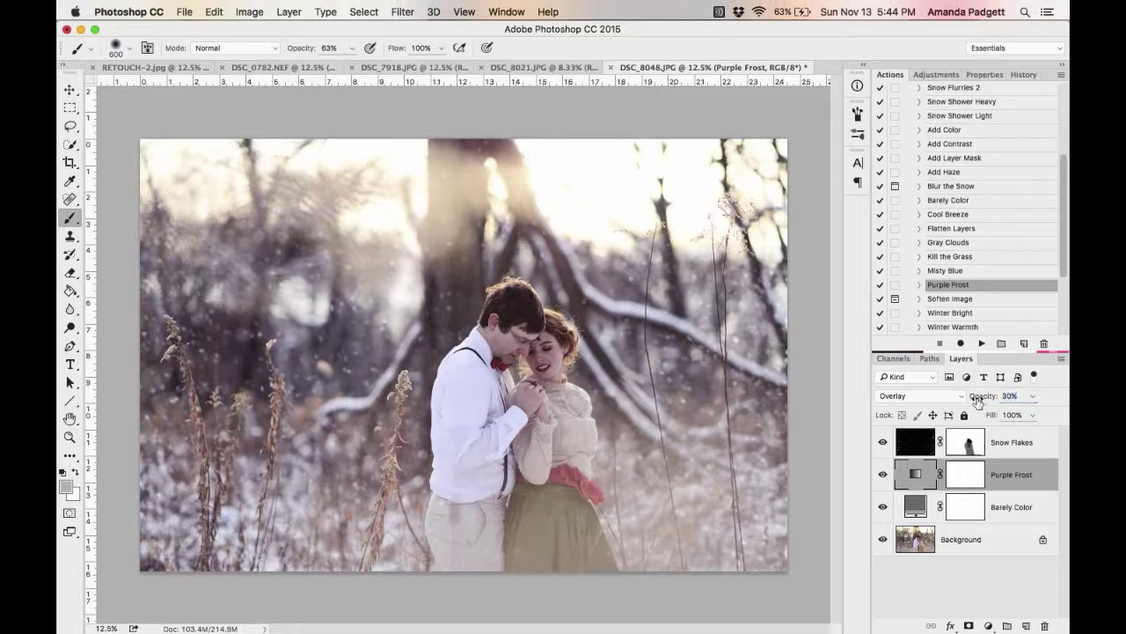
# Run the Winter Warmth action above the Purple Frost layer and set the added layer's opacity to 51%.
pyautogui.scroll(-1, 984, 292)
pyautogui.click(984, 308)
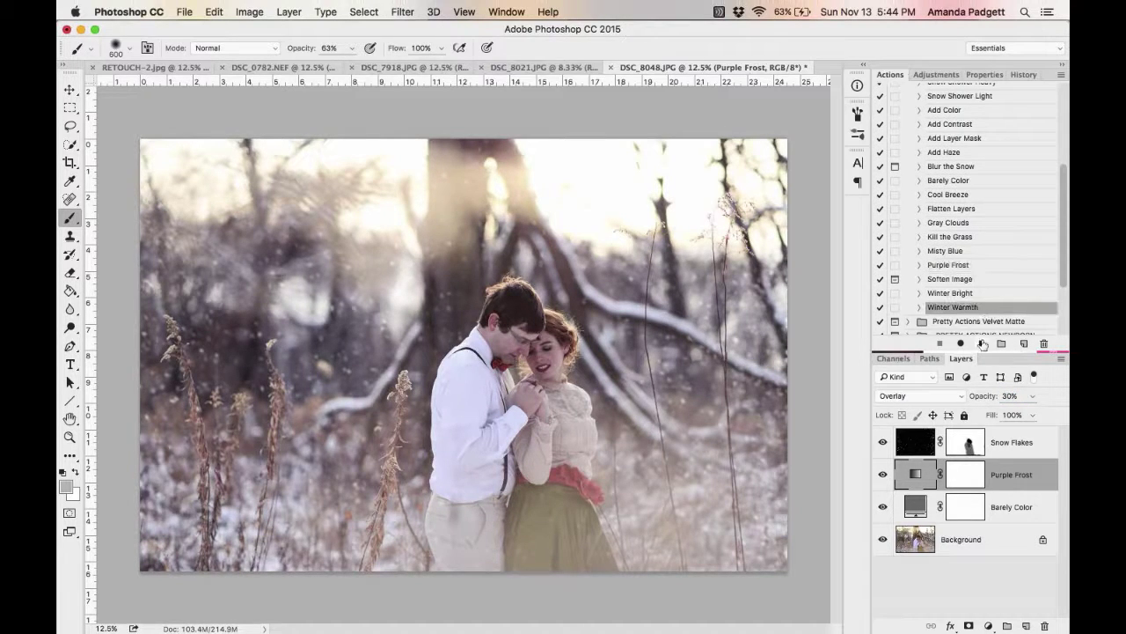
pyautogui.click(981, 343)
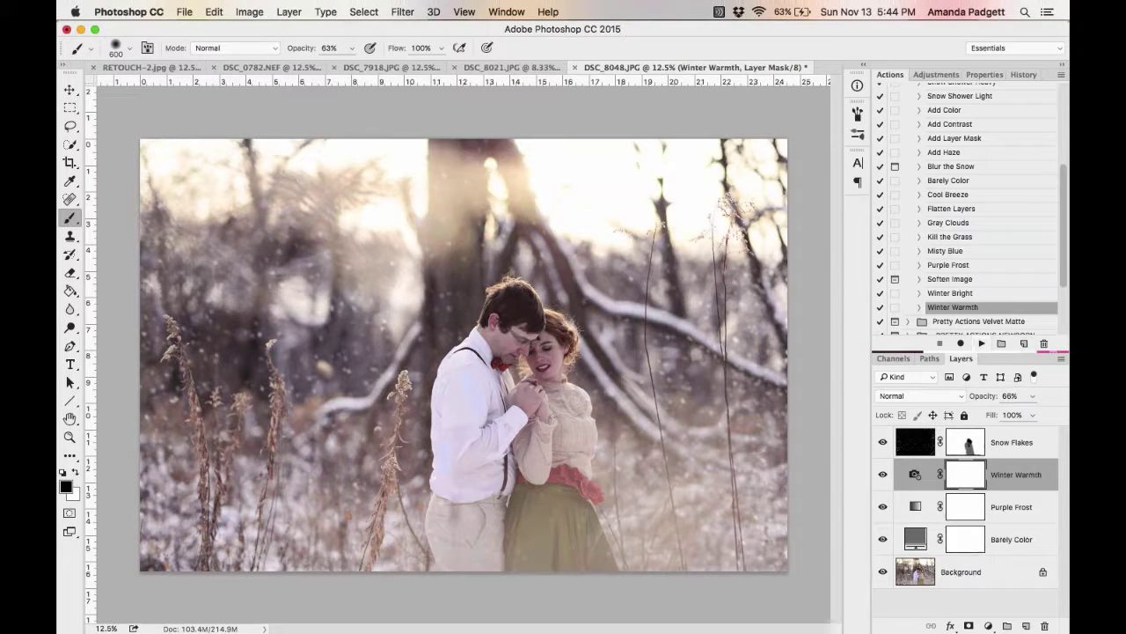
pyautogui.moveTo(985, 396); pyautogui.dragTo(981, 397)
pyautogui.write('51')
pyautogui.press('Return')
# Hide all layers except Background to compare with the original photo, and show them all again.
pyautogui.scroll(1, 971, 310)
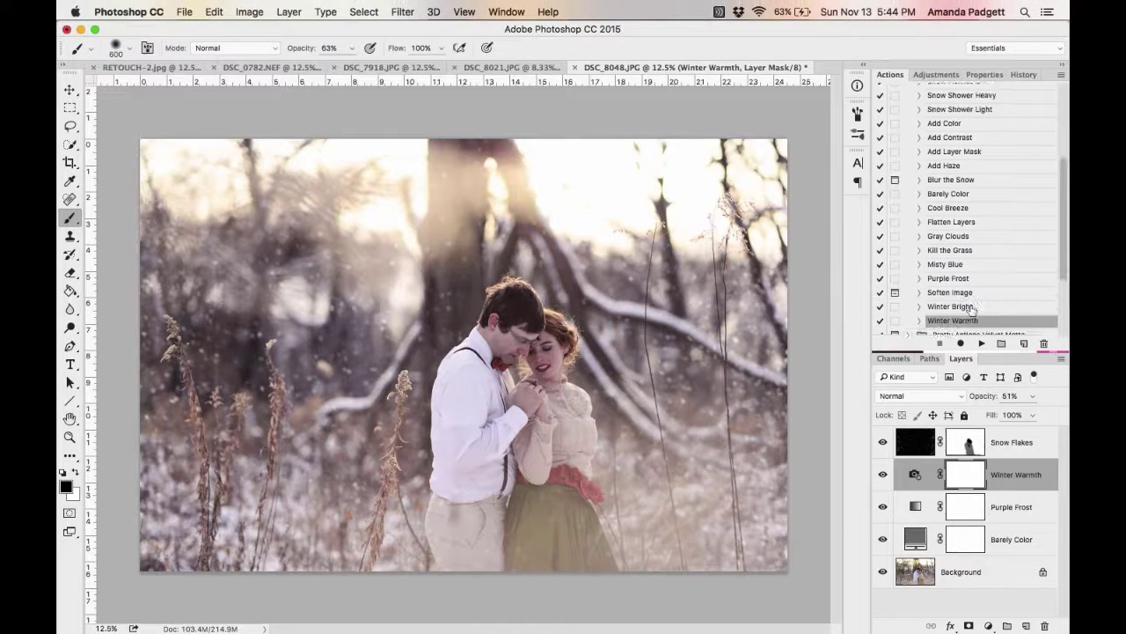
pyautogui.keyDown('alt'); pyautogui.click(882, 573); pyautogui.keyUp('alt')
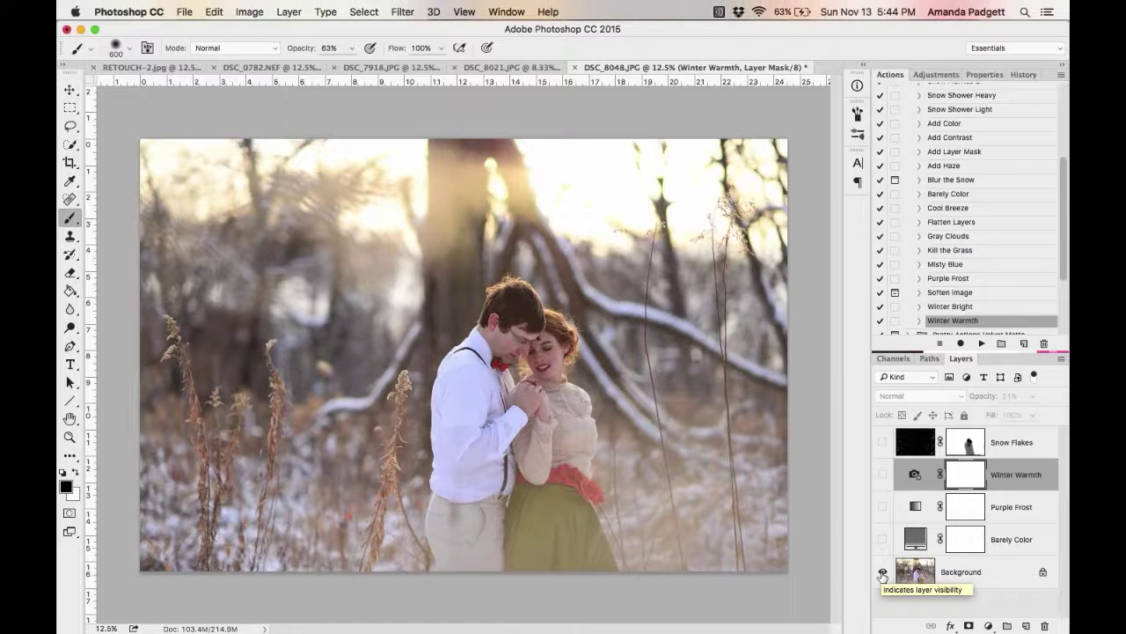
pyautogui.keyDown('alt'); pyautogui.click(882, 574); pyautogui.keyUp('alt')
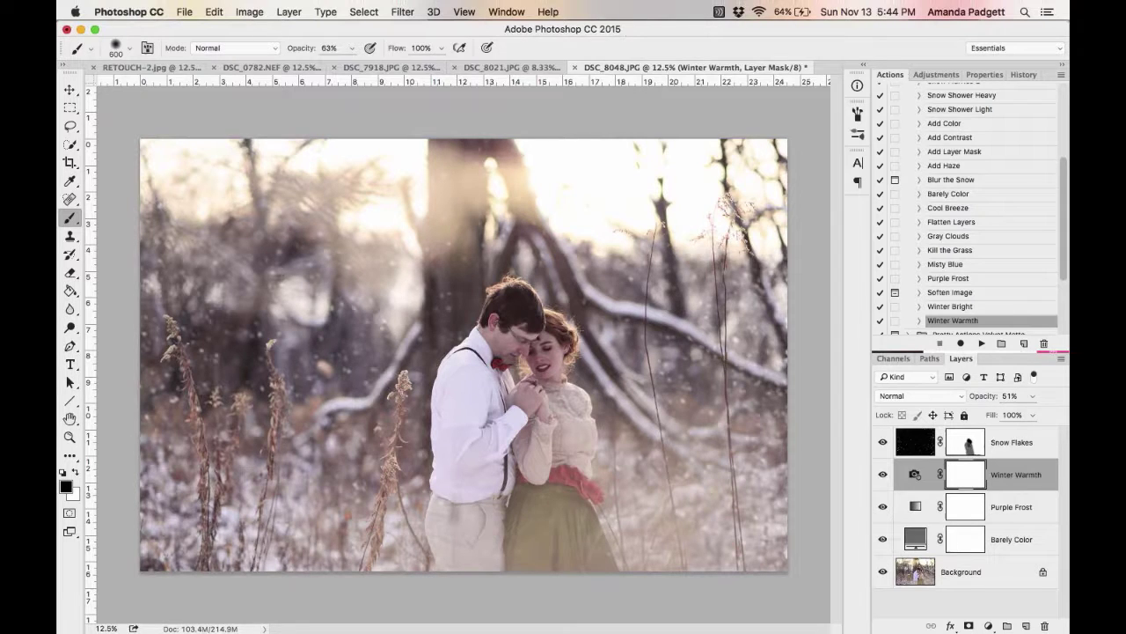
# Bring up the document's History panel, hide it, and show it again.
pyautogui.click(1023, 75)
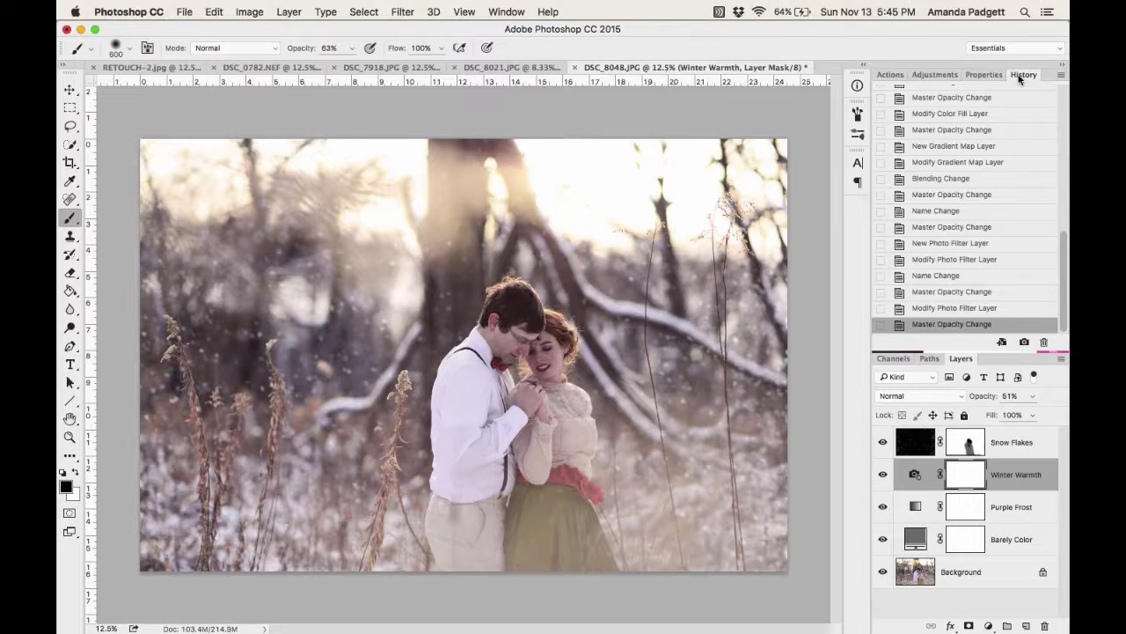
pyautogui.click(507, 12)
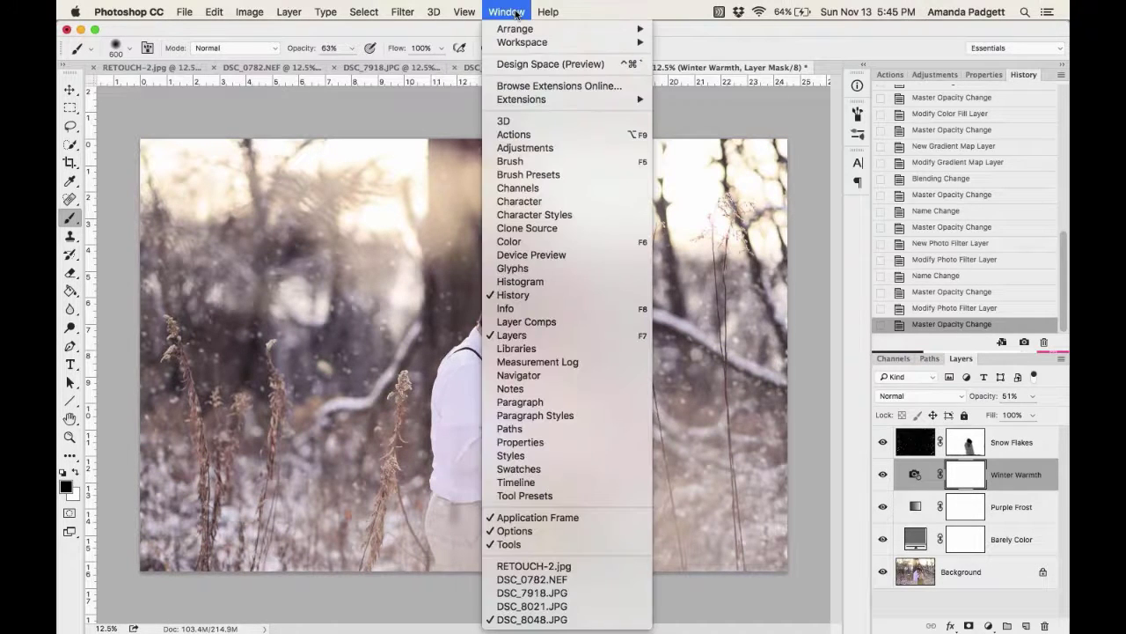
pyautogui.click(524, 294)
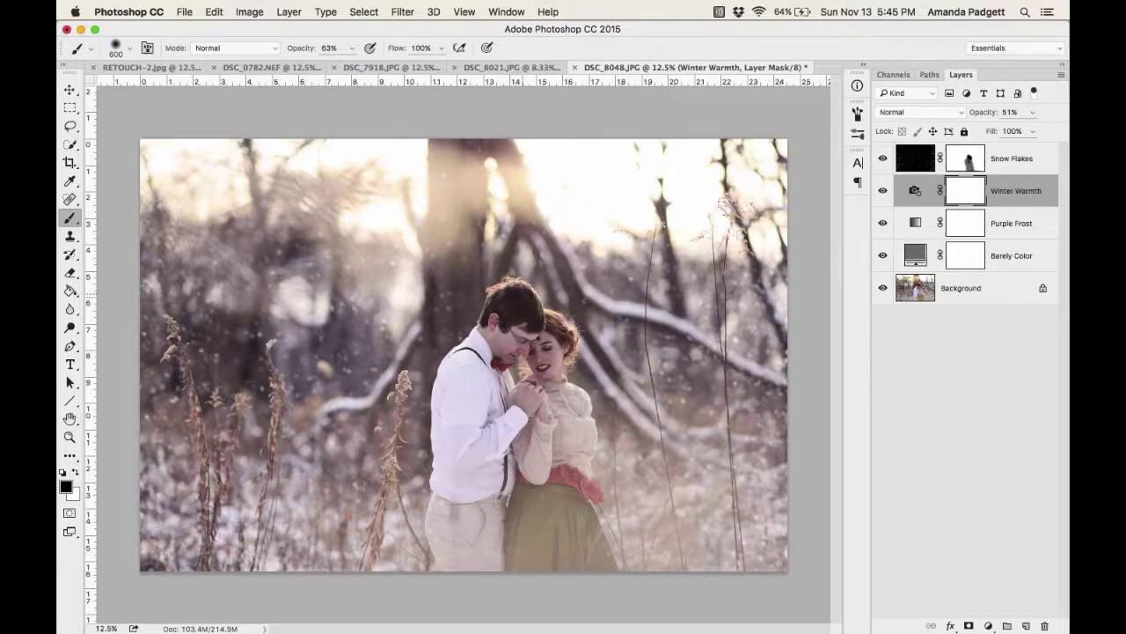
pyautogui.click(508, 11)
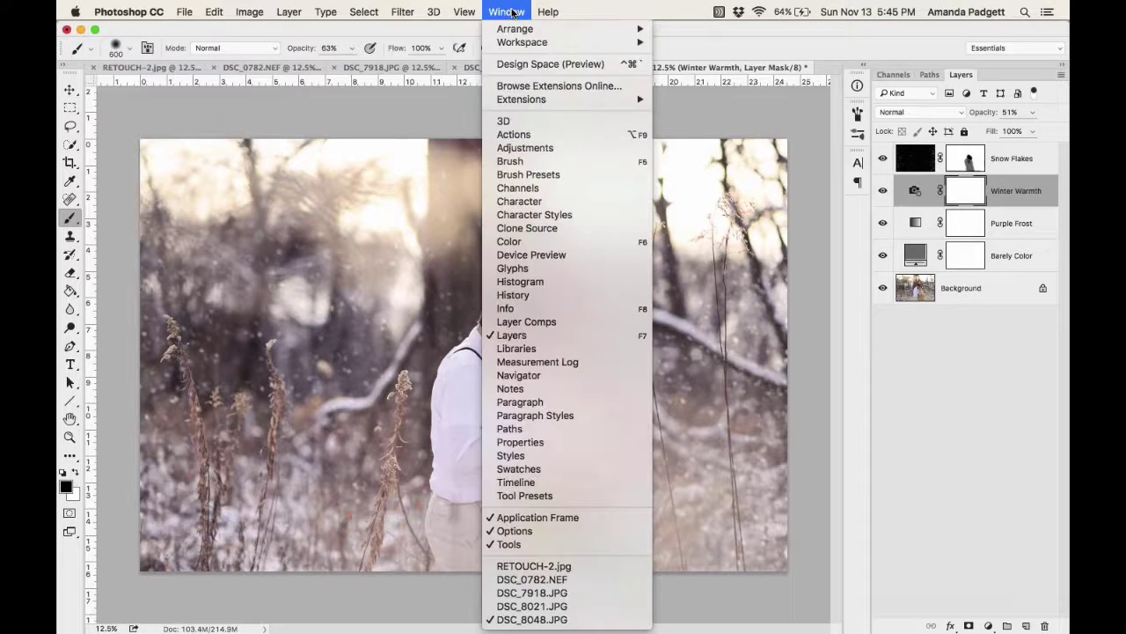
pyautogui.click(514, 294)
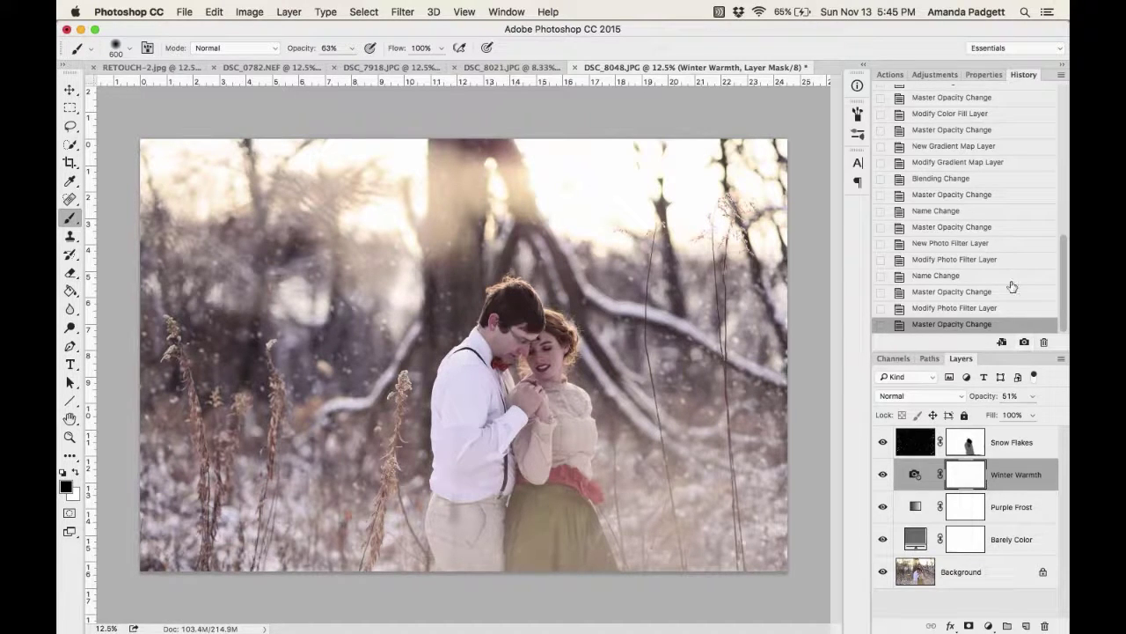
# Select Snapshot 1 in the document history and rename it Snow Option 1.
pyautogui.scroll(15, 1012, 287)
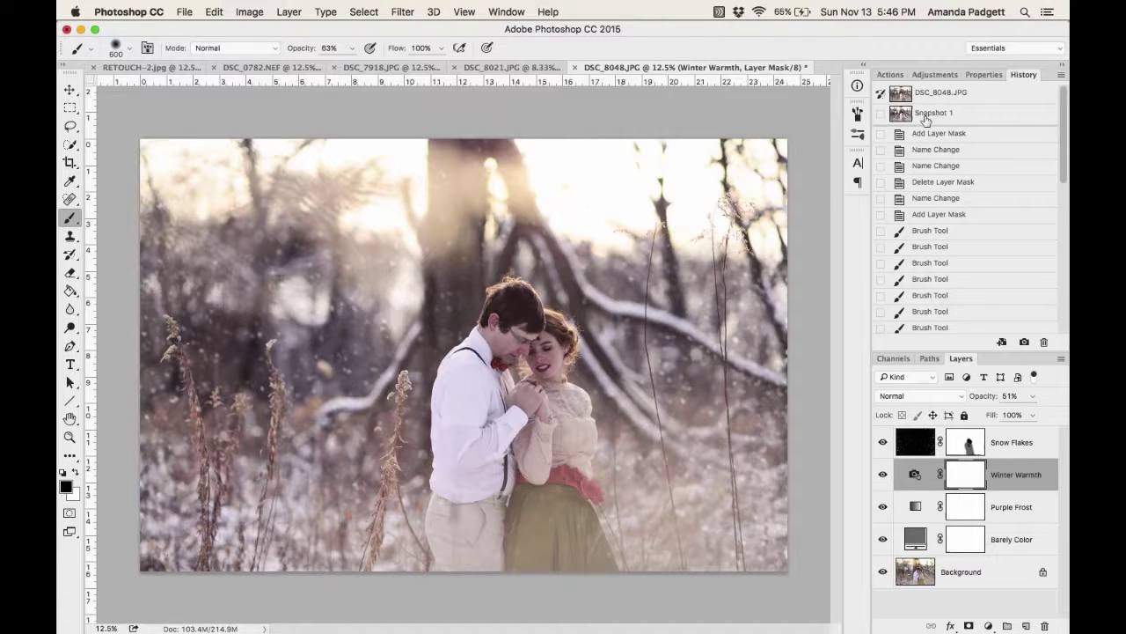
pyautogui.click(946, 118)
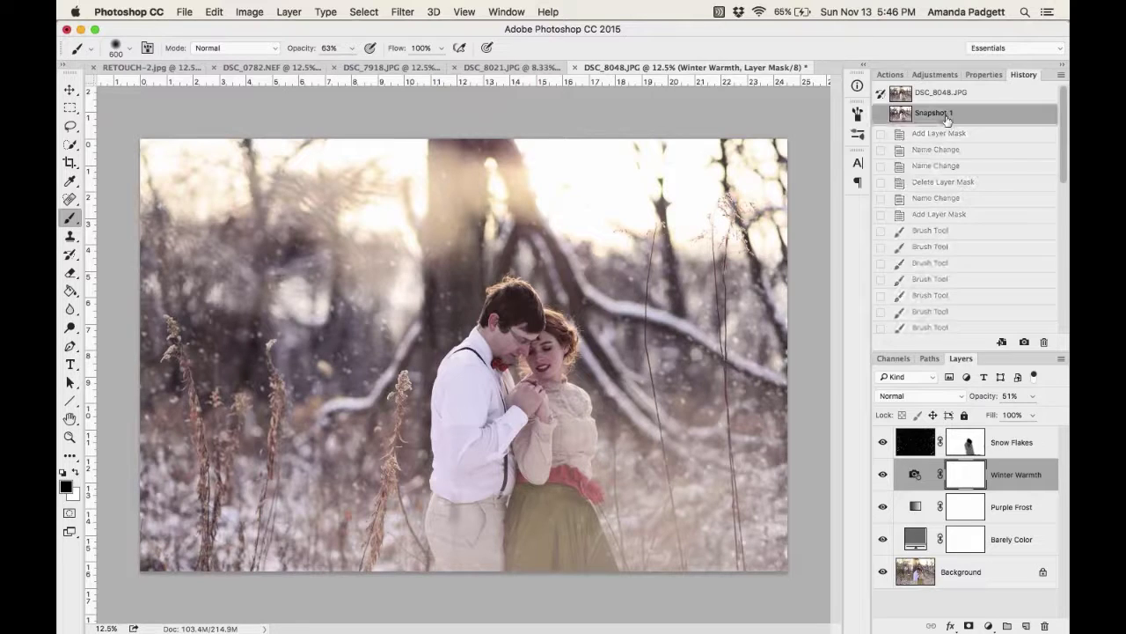
pyautogui.doubleClick(935, 112)
pyautogui.write('Snow Option 1')
pyautogui.press('Return')
# Restore the photo to its original DSC_8048.JPG snapshot and return to the Pretty Actions Let it Snow action set.
pyautogui.click(965, 96)
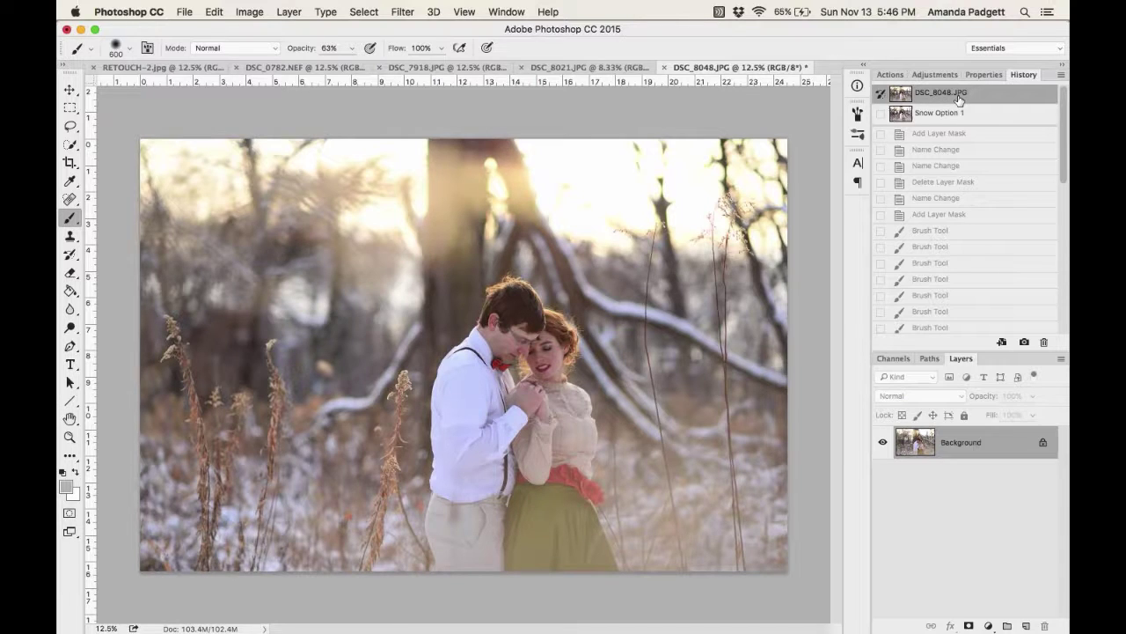
pyautogui.click(897, 77)
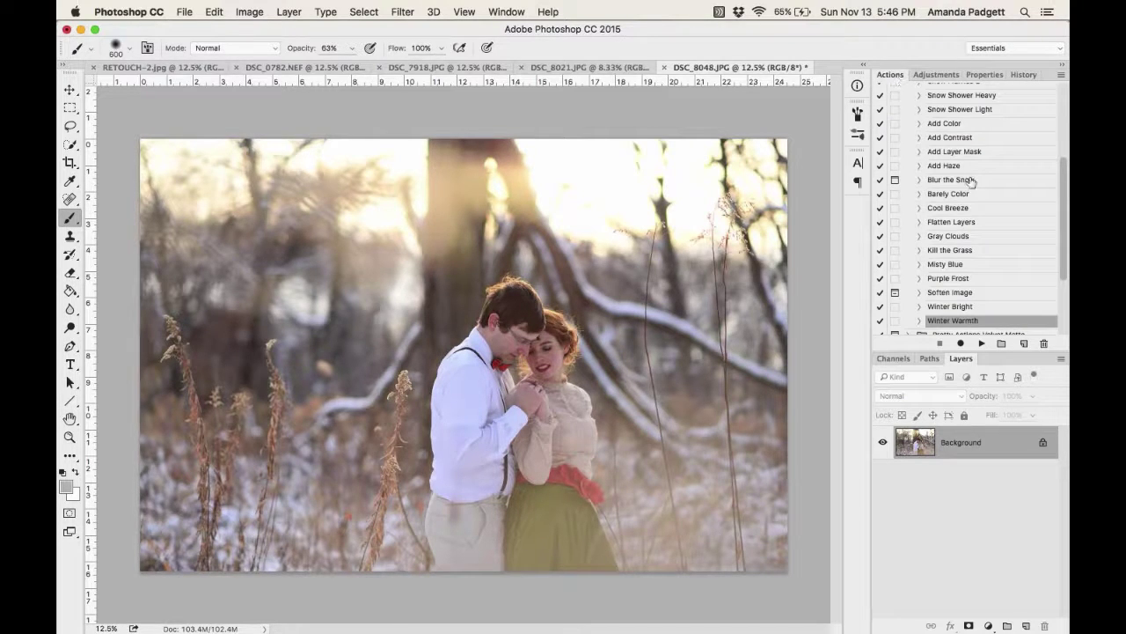
pyautogui.scroll(3, 971, 181)
pyautogui.scroll(1, 971, 182)
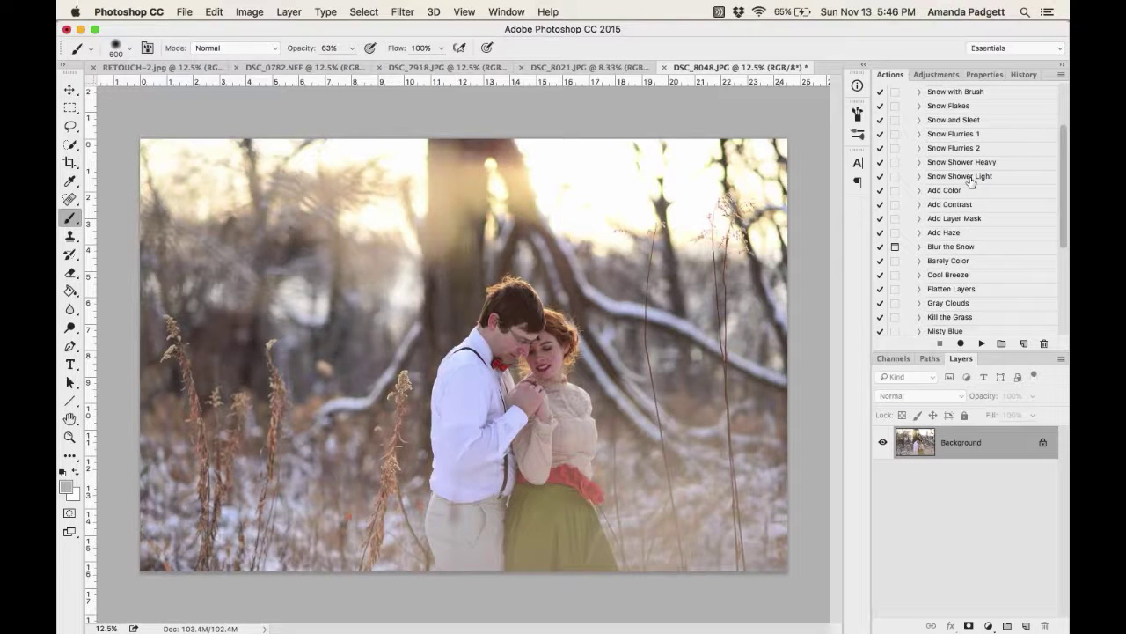
pyautogui.scroll(1, 971, 181)
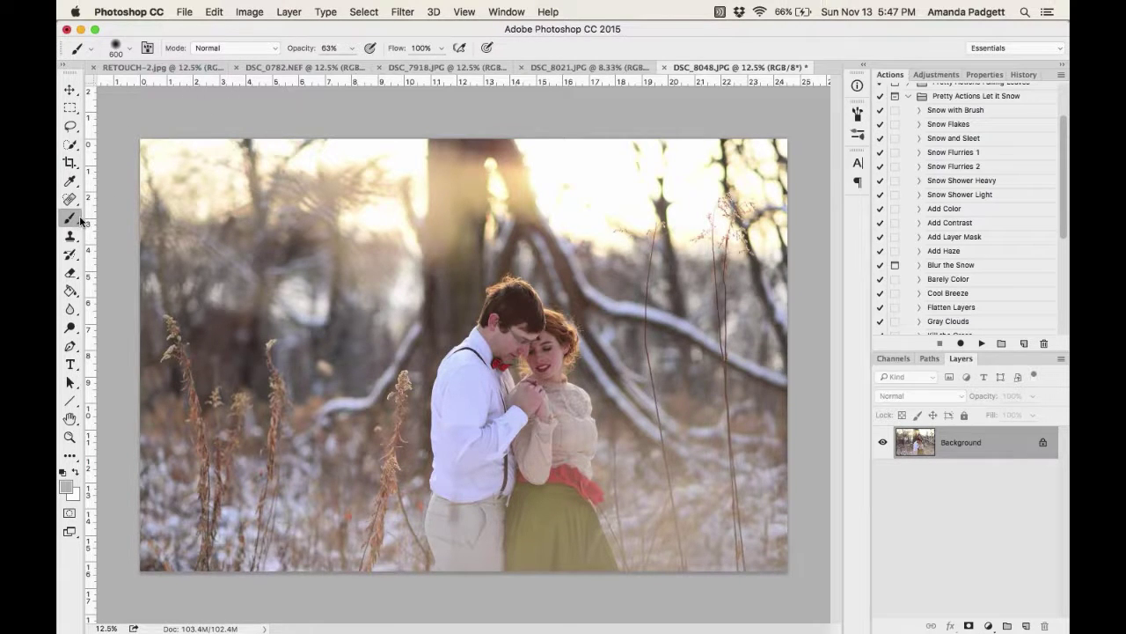
# With the Brush tool active, load PRETTY ACTIONS Snowbrushes.abr from the Pretty Snow Brush Set folder inside Desktop's Pretty Actions Let it Snow.
pyautogui.press('h')
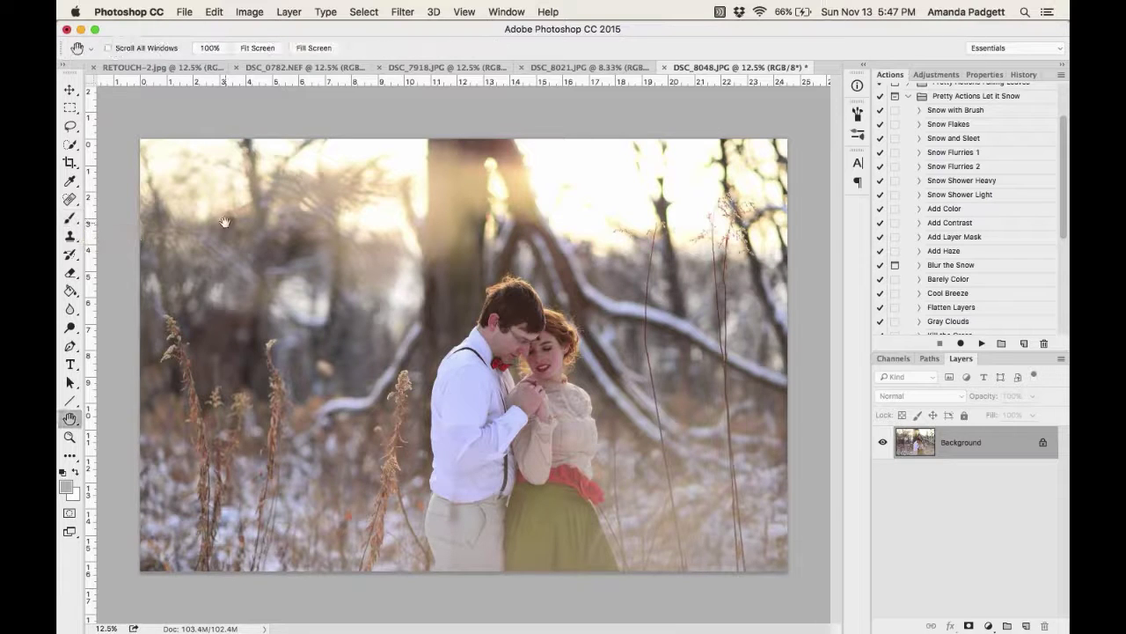
pyautogui.press('b')
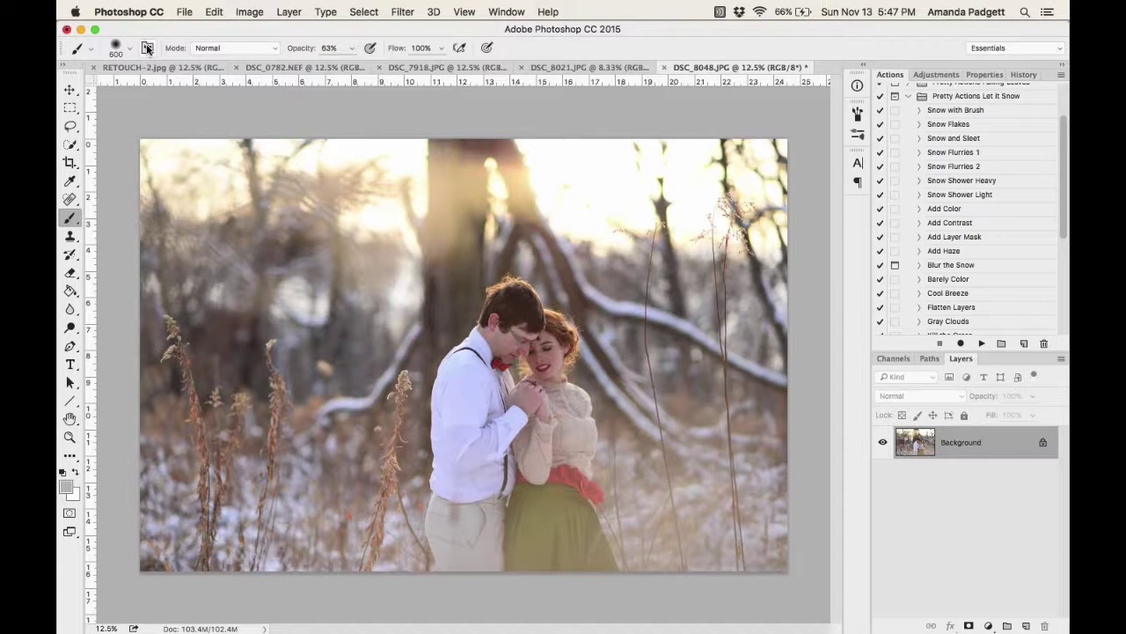
pyautogui.click(147, 50)
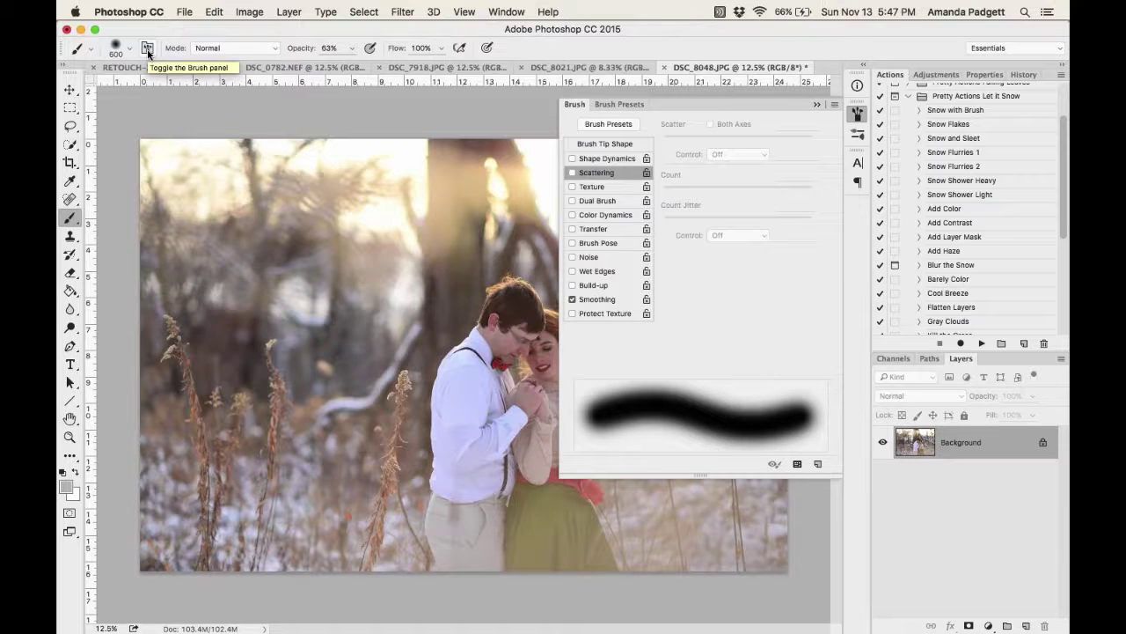
pyautogui.click(616, 104)
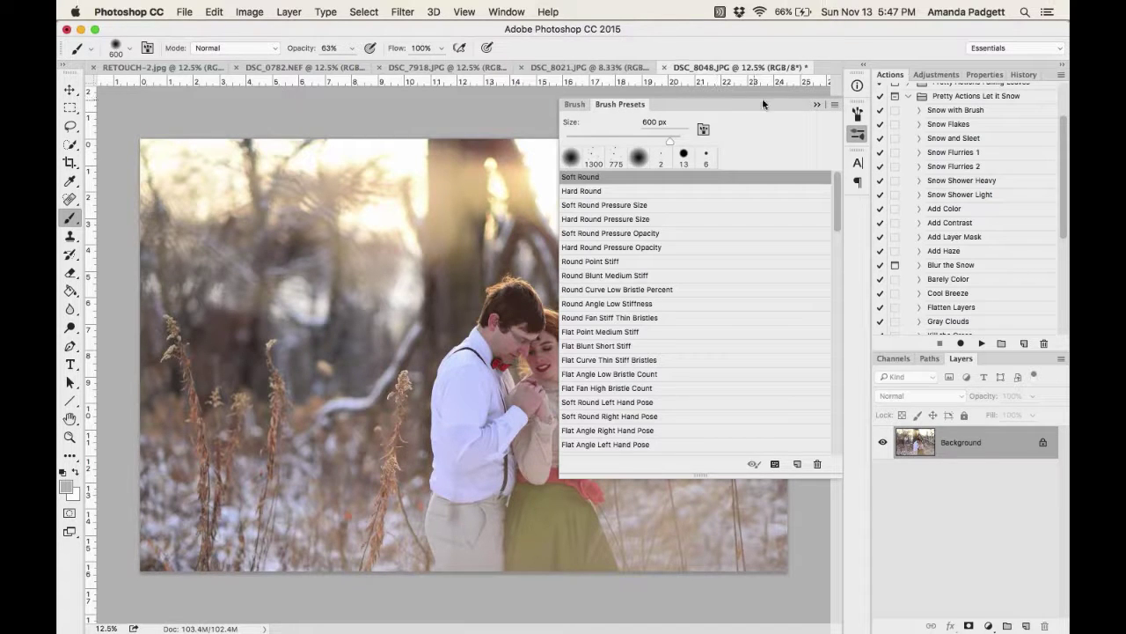
pyautogui.click(835, 105)
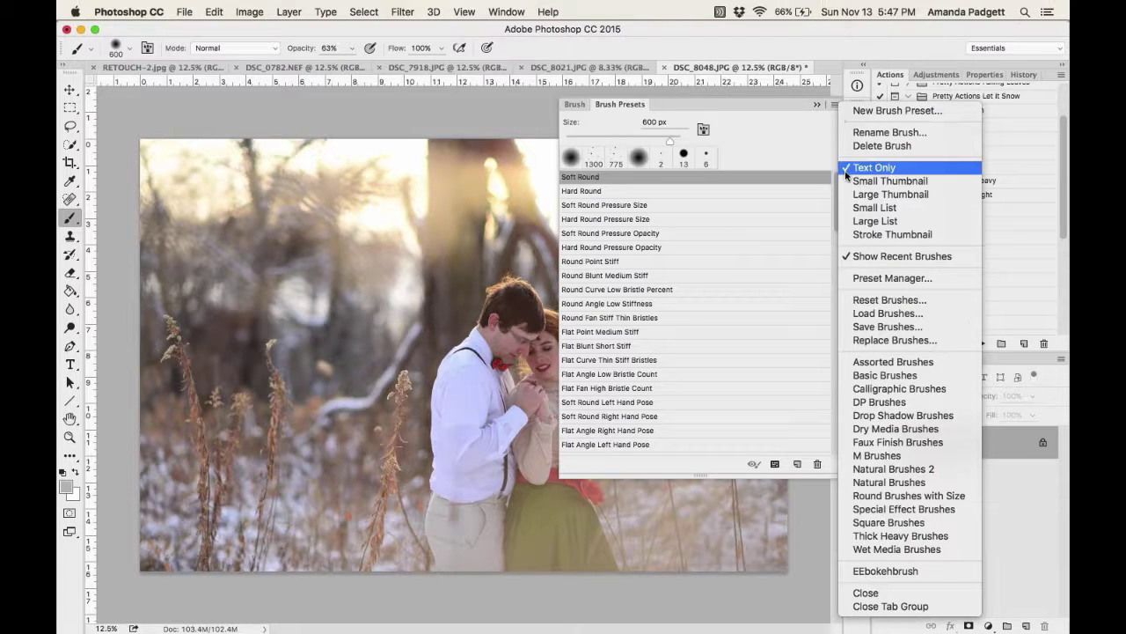
pyautogui.click(877, 320)
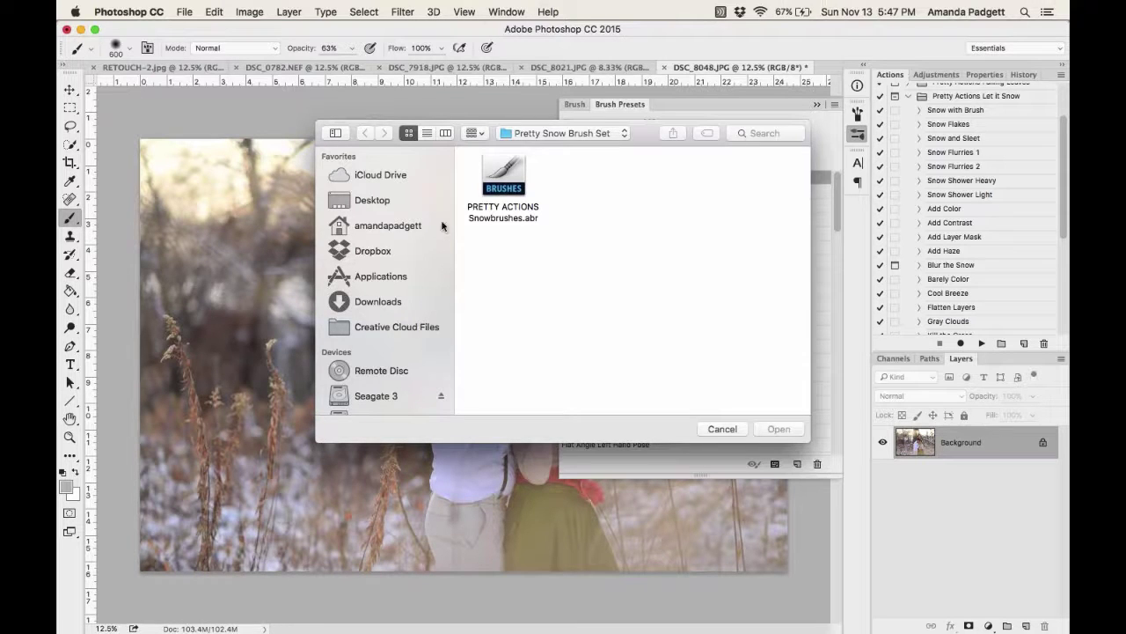
pyautogui.click(409, 202)
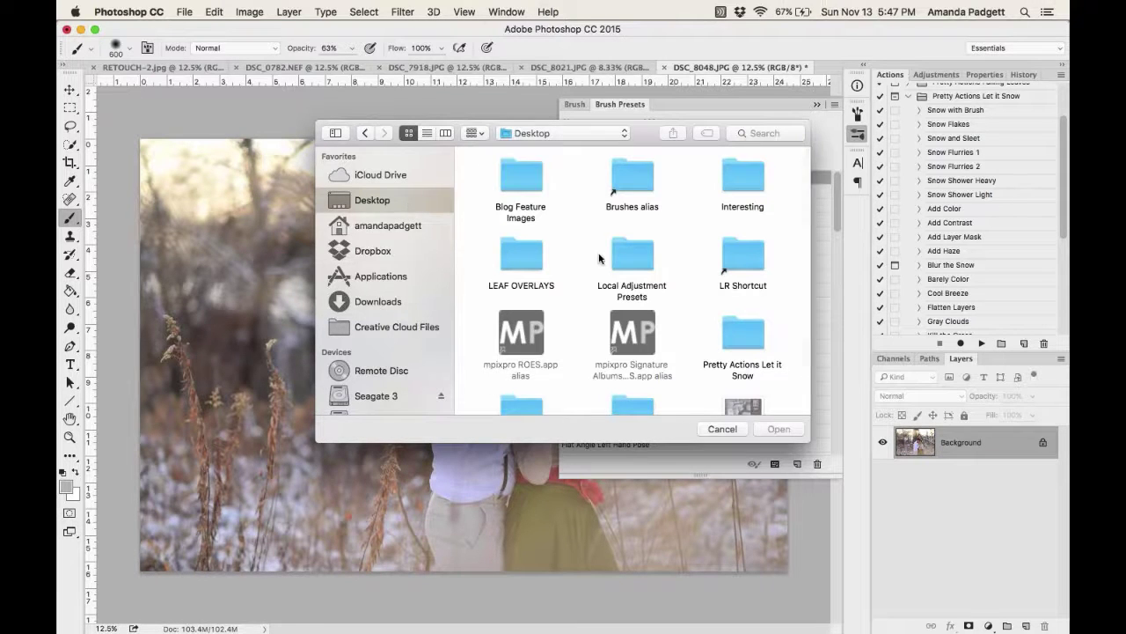
pyautogui.scroll(-3, 607, 266)
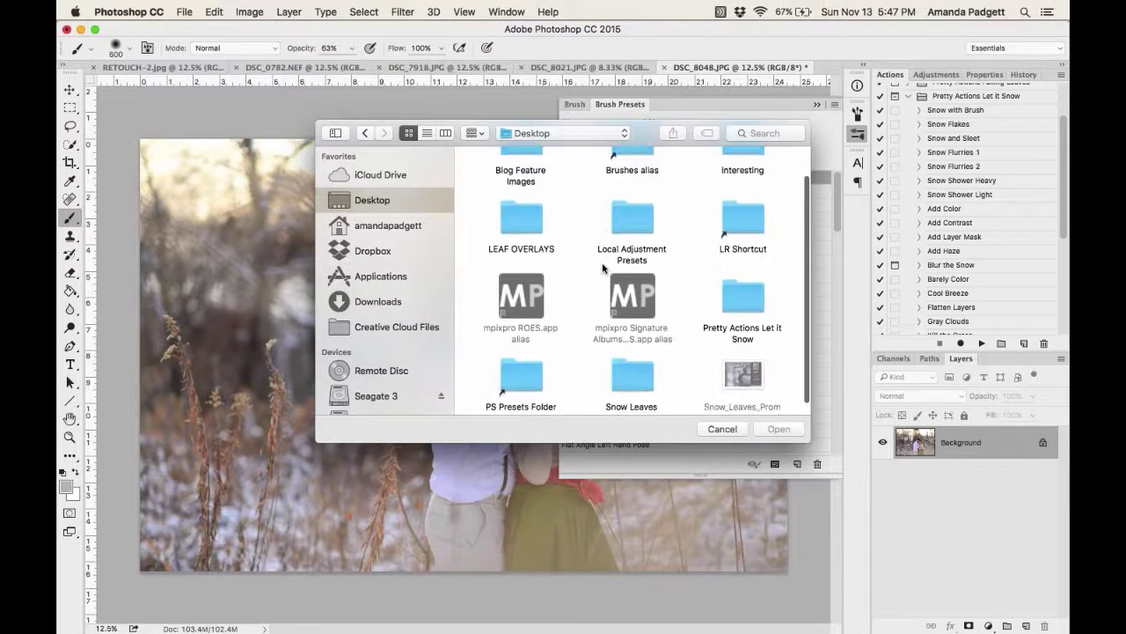
pyautogui.doubleClick(748, 287)
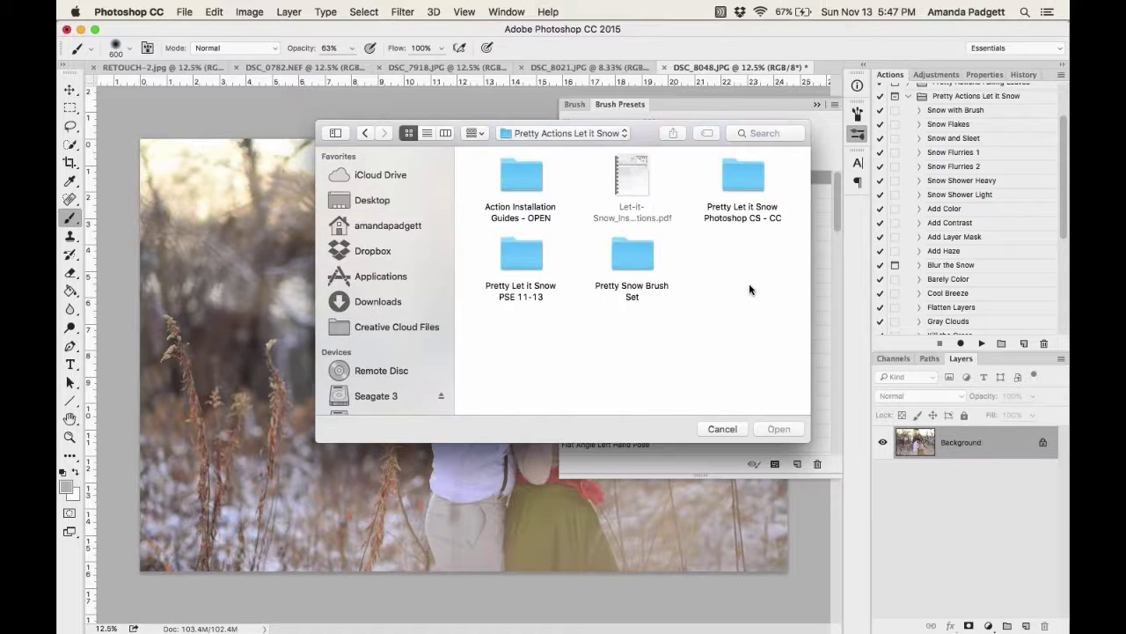
pyautogui.doubleClick(633, 255)
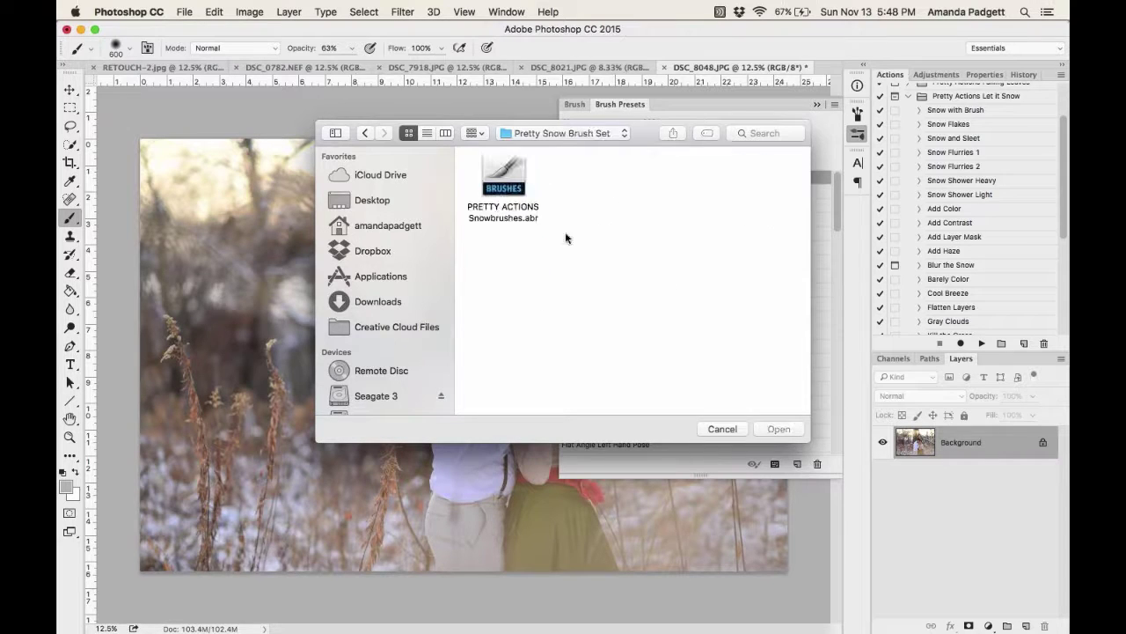
pyautogui.press('Down')
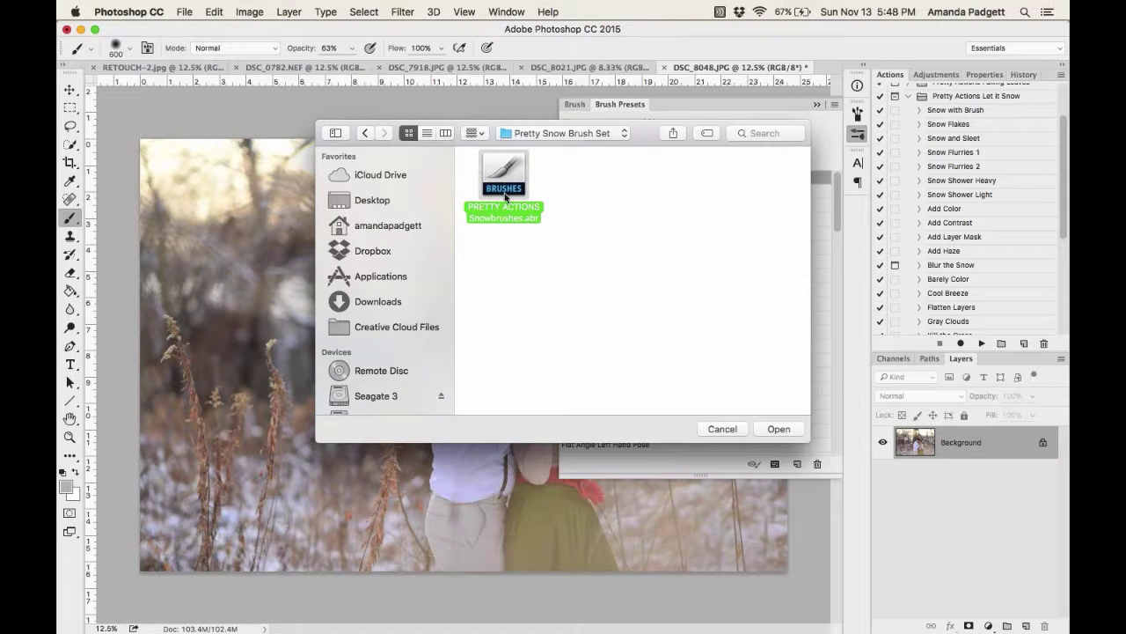
pyautogui.click(778, 429)
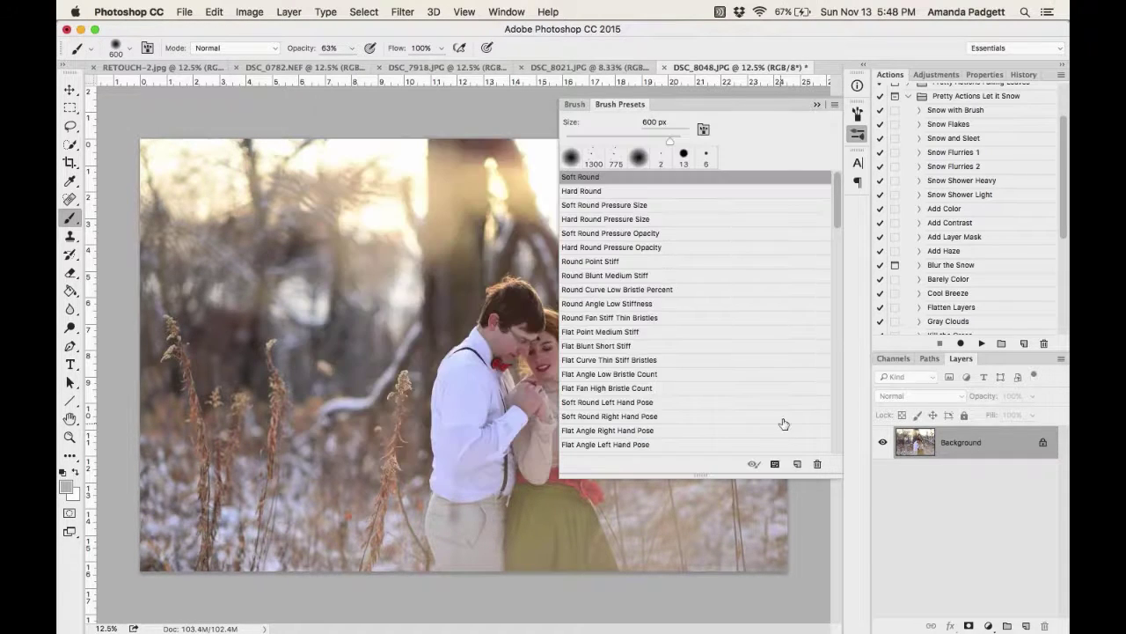
# Collapse the brush presets list.
pyautogui.click(754, 305)
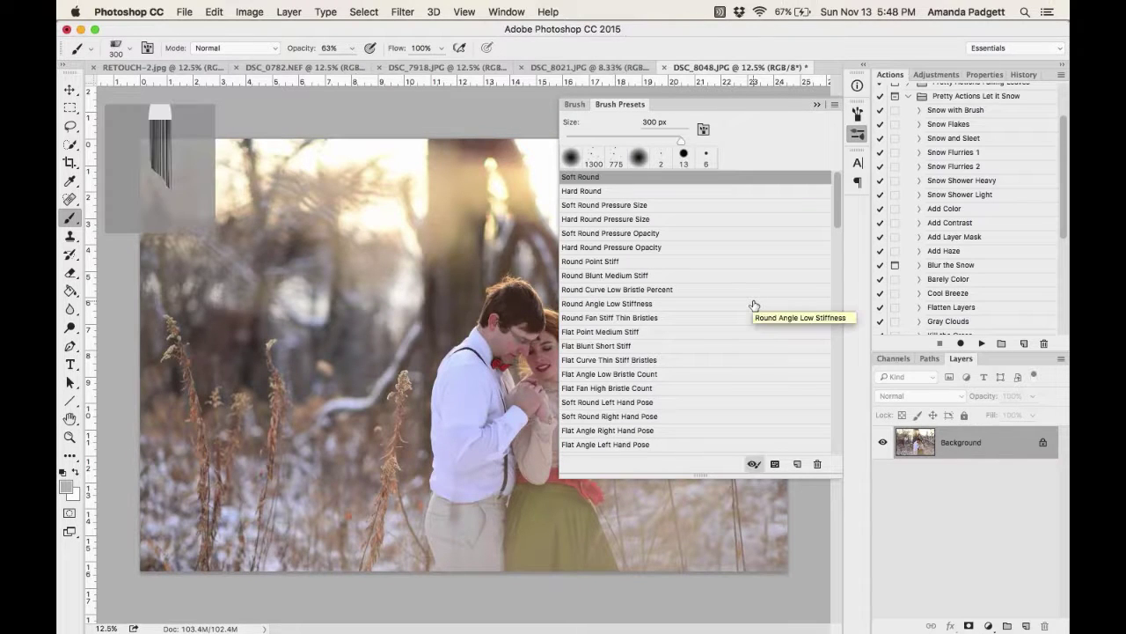
pyautogui.click(757, 249)
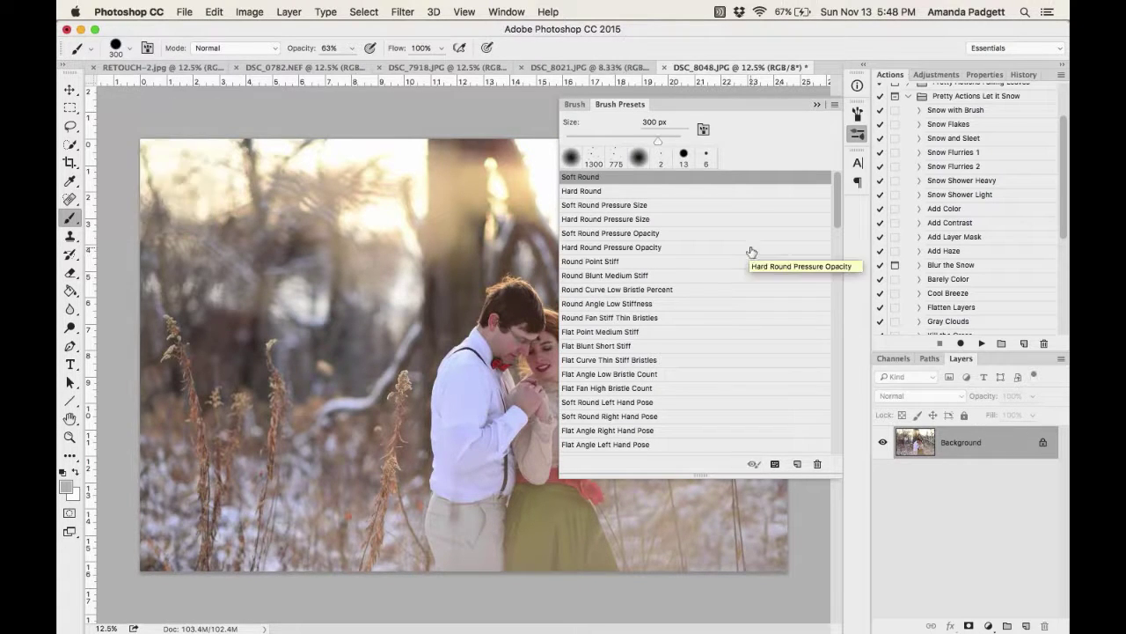
pyautogui.click(775, 191)
pyautogui.click(817, 104)
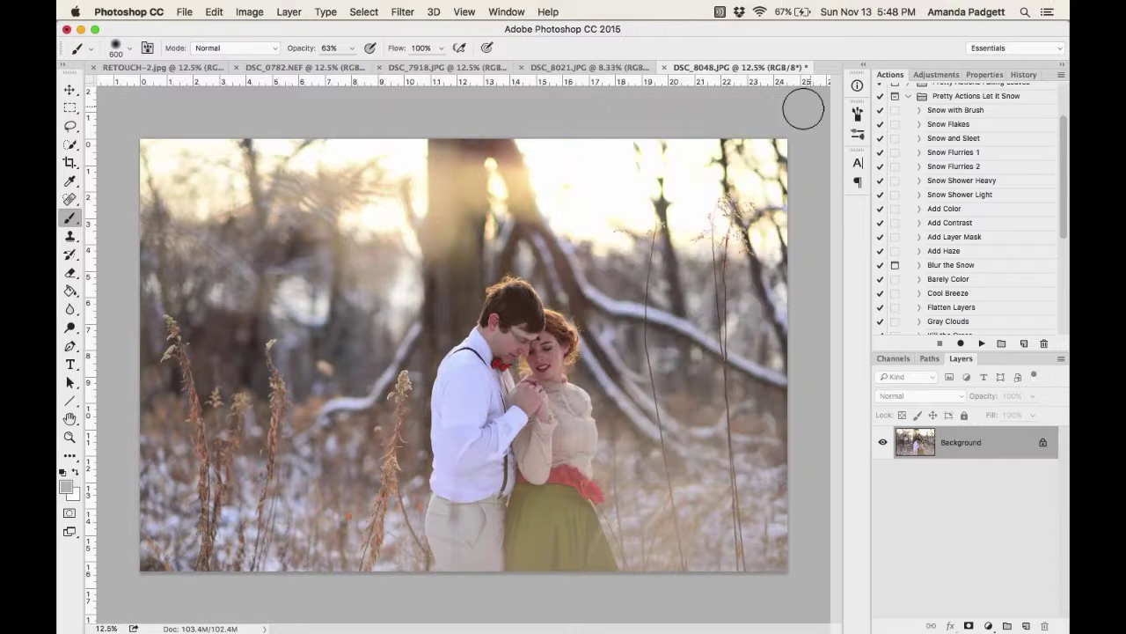
# Choose the 462 px snow brush from the newly loaded presets at the end of the brush list.
pyautogui.click(129, 50)
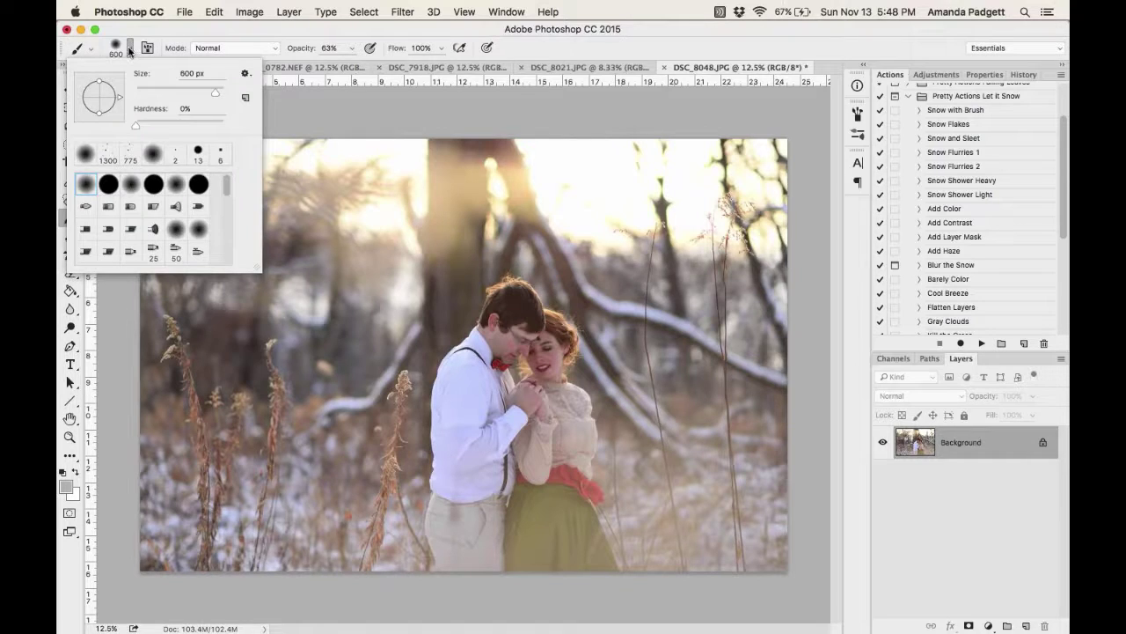
pyautogui.click(130, 50)
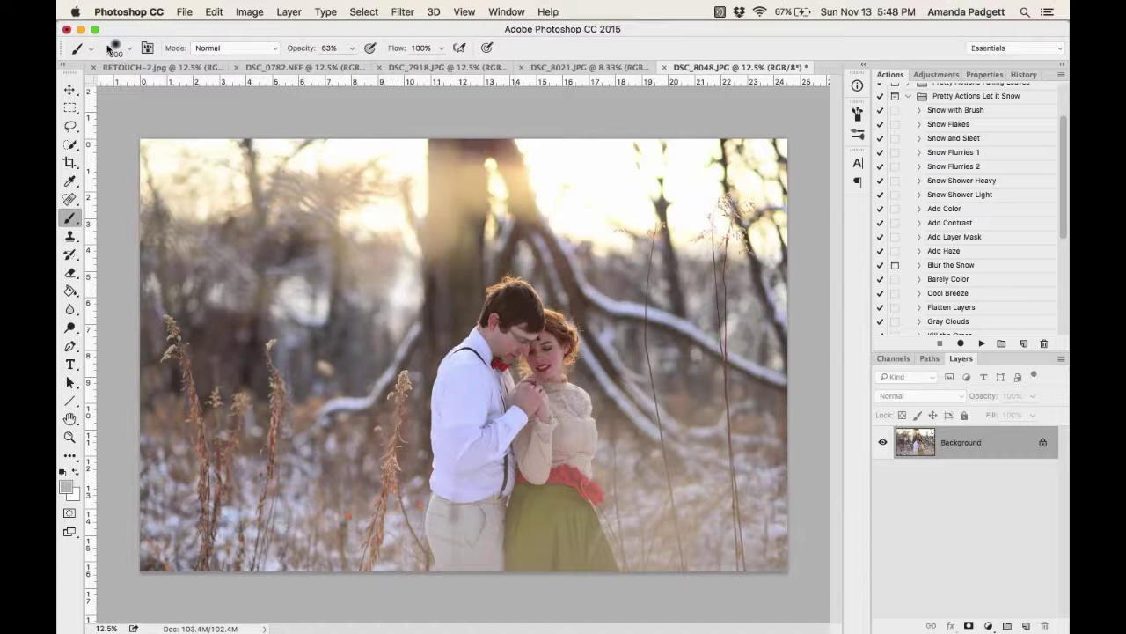
pyautogui.click(130, 50)
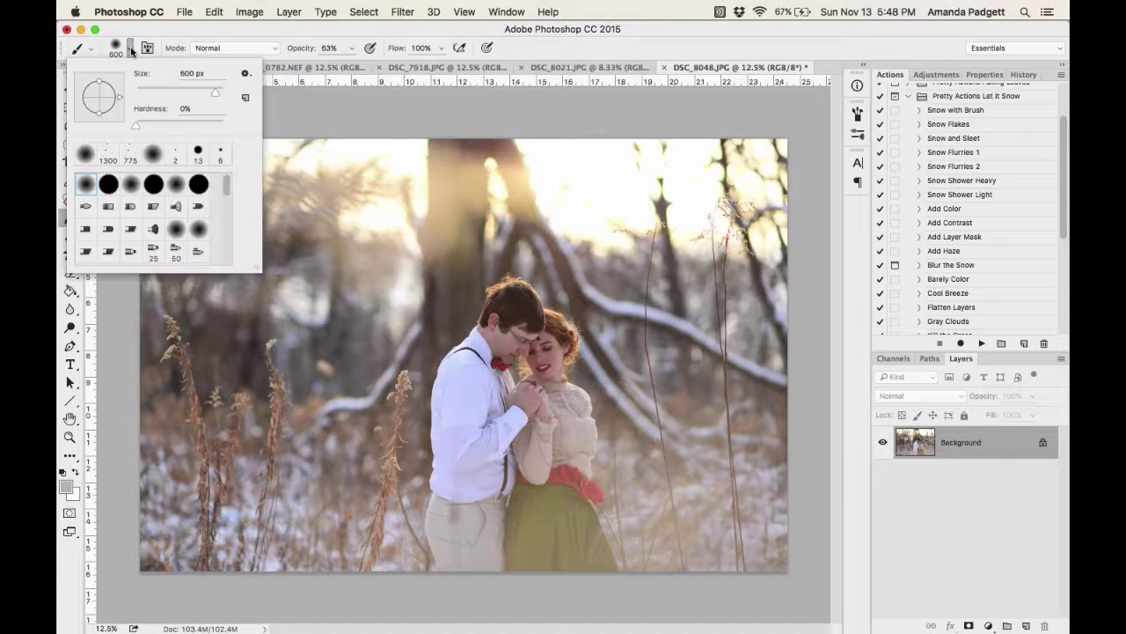
pyautogui.moveTo(226, 181); pyautogui.dragTo(226, 262)
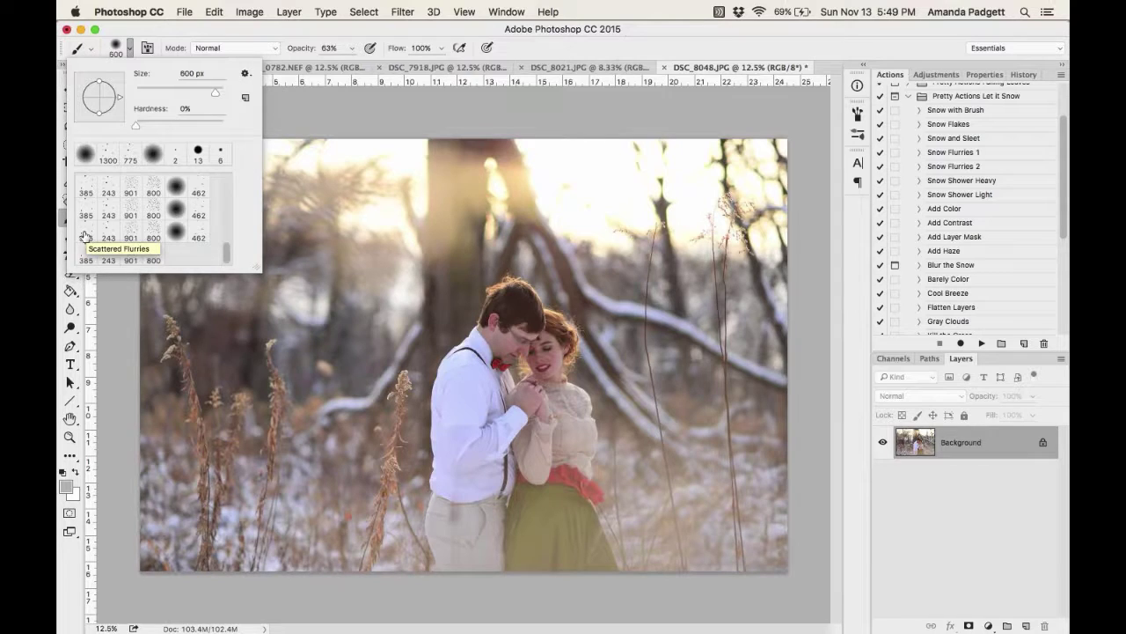
pyautogui.click(197, 238)
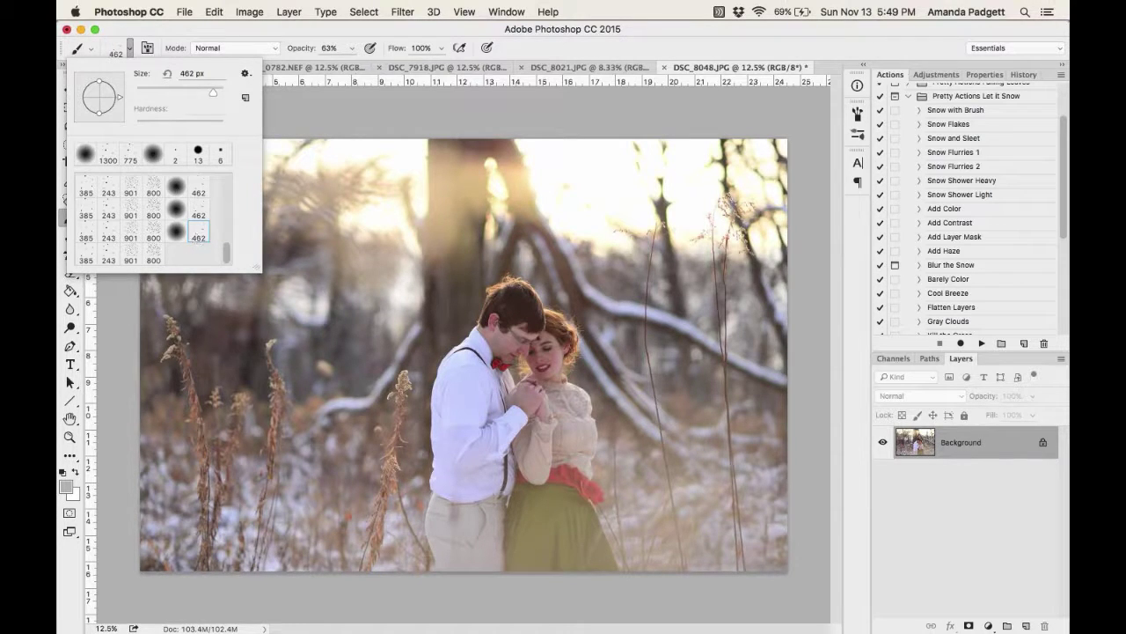
pyautogui.click(131, 49)
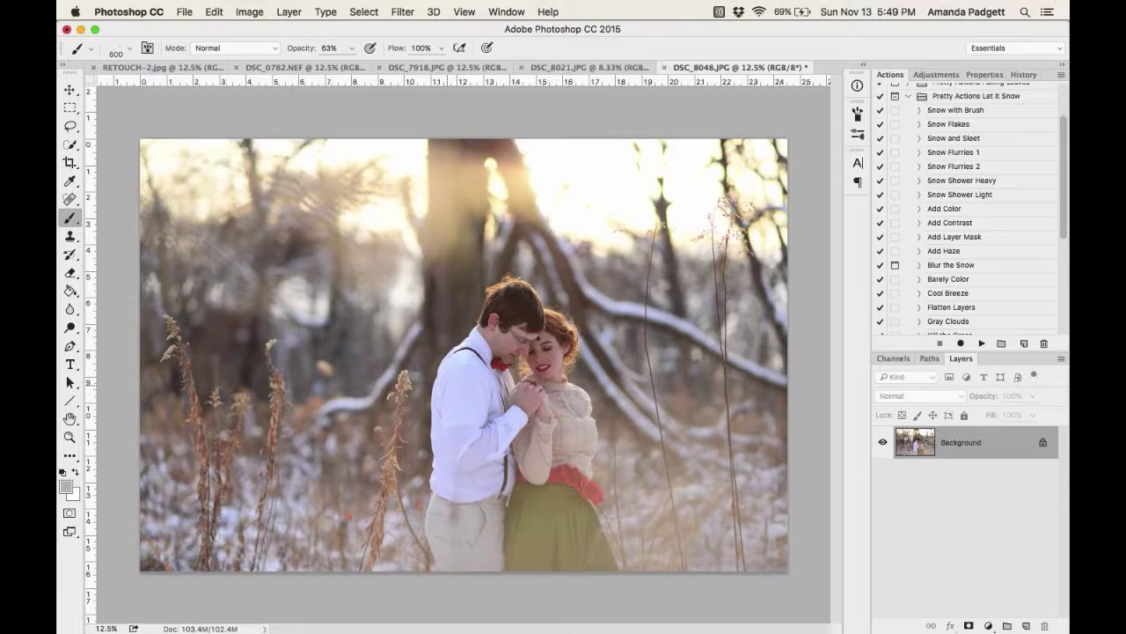
# Resize the snow brush to 1200 px, test it with one dab over the couple, and undo the dab.
pyautogui.press(']')
pyautogui.press(']')
pyautogui.press(']')
pyautogui.press(']')
pyautogui.press(']')
pyautogui.press(']')
pyautogui.press(']')
pyautogui.press(']')
pyautogui.press(']')
pyautogui.press(']')
pyautogui.press('[')
pyautogui.press('[')
pyautogui.press('[')
pyautogui.press('[')
pyautogui.press('[')
pyautogui.press('[')
pyautogui.press('[')
pyautogui.press(']')
pyautogui.press(']')
pyautogui.press(']')
pyautogui.click(493, 388)
pyautogui.press('super+z')
# Run the Snow with Brush action and make white the foreground colour for painting on the added layer's mask.
pyautogui.click(946, 113)
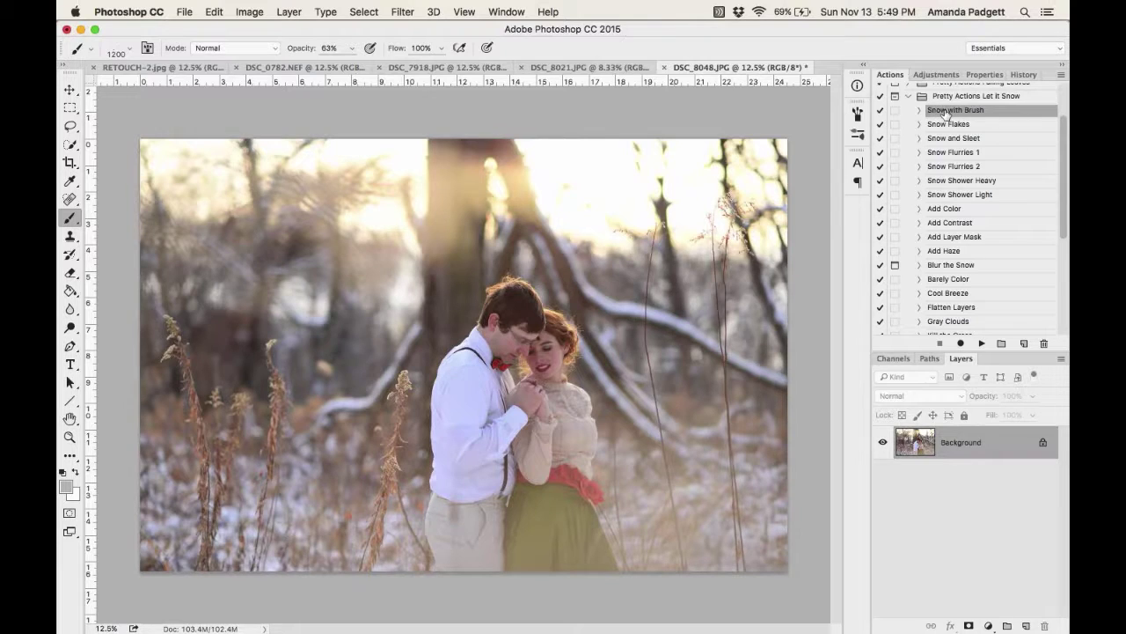
pyautogui.click(982, 343)
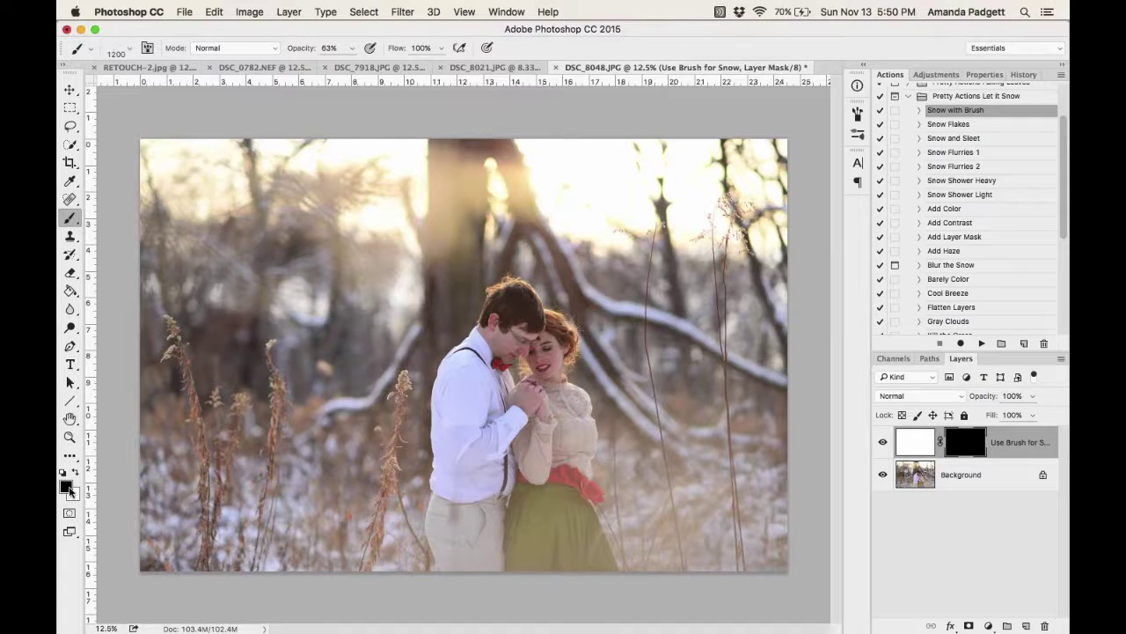
pyautogui.press('x')
pyautogui.press('x')
pyautogui.press('x')
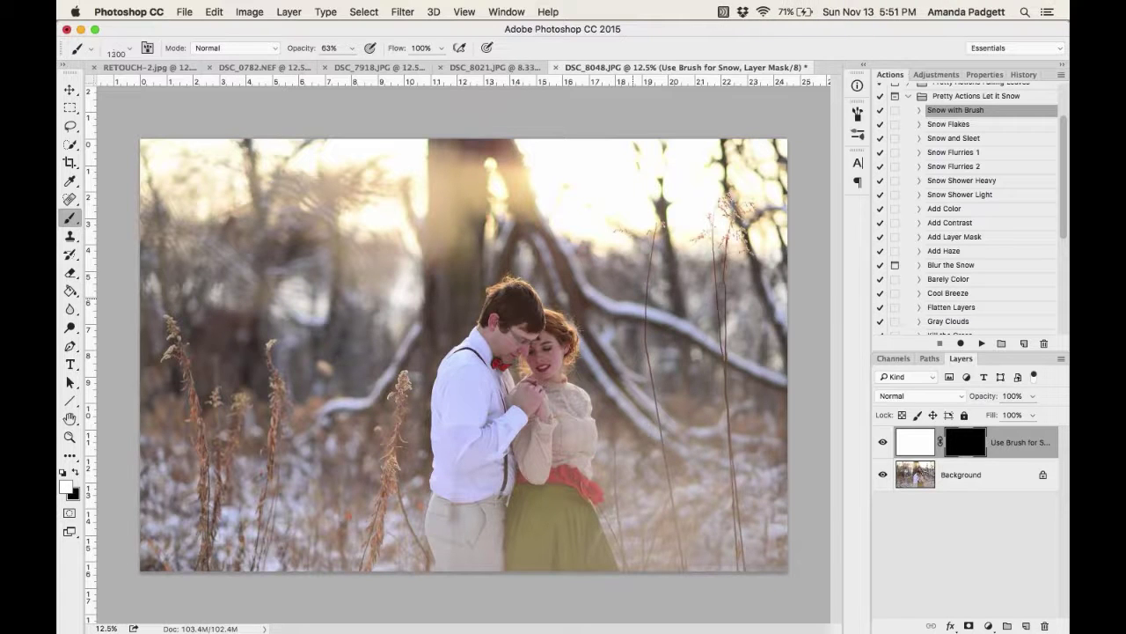
# Set the snow brush to 1800 px and 100% opacity and dab snow on the mask over the trees beside the woman.
pyautogui.press(']')
pyautogui.press(']')
pyautogui.press(']')
pyautogui.press('0')
pyautogui.click(691, 361)
# Add three more snow dabs over the man and the trees behind him, then revert the history to the first dab.
pyautogui.click(348, 440)
pyautogui.click(281, 290)
pyautogui.click(423, 264)
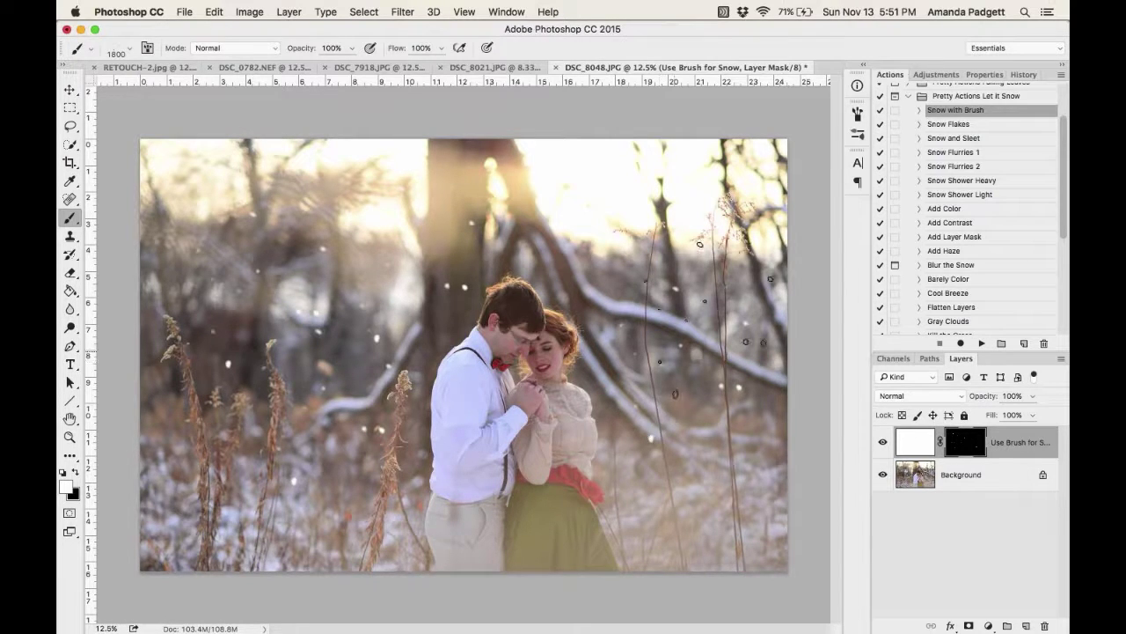
pyautogui.click(1025, 75)
pyautogui.click(962, 200)
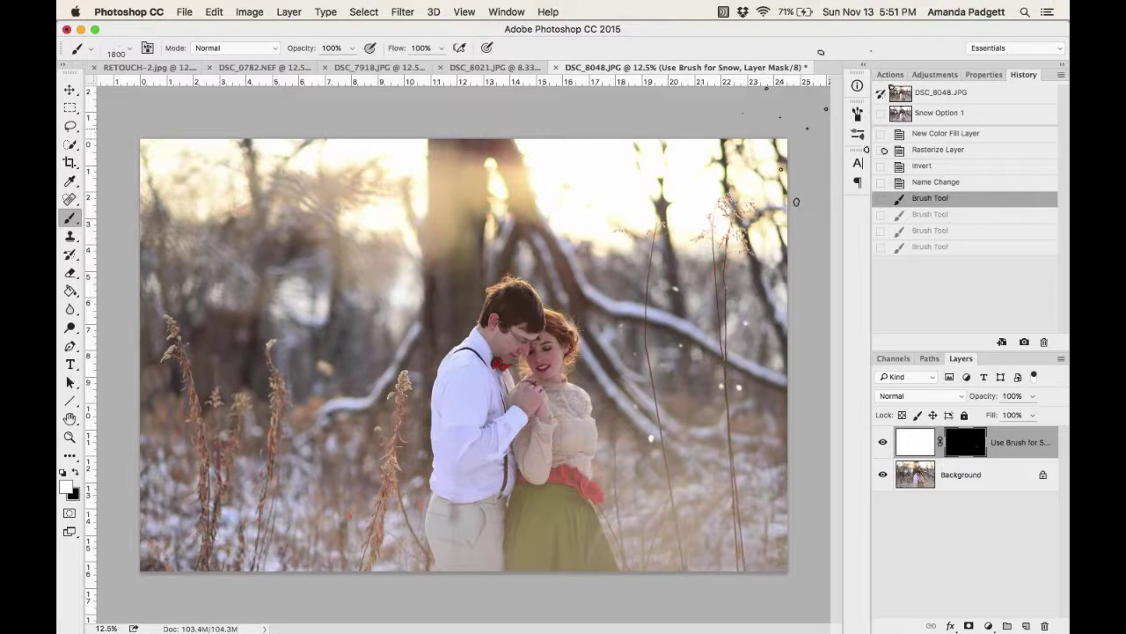
# Enable Scattering for the snow brush and set Scatter to 418% with a Count of 1.
pyautogui.click(858, 115)
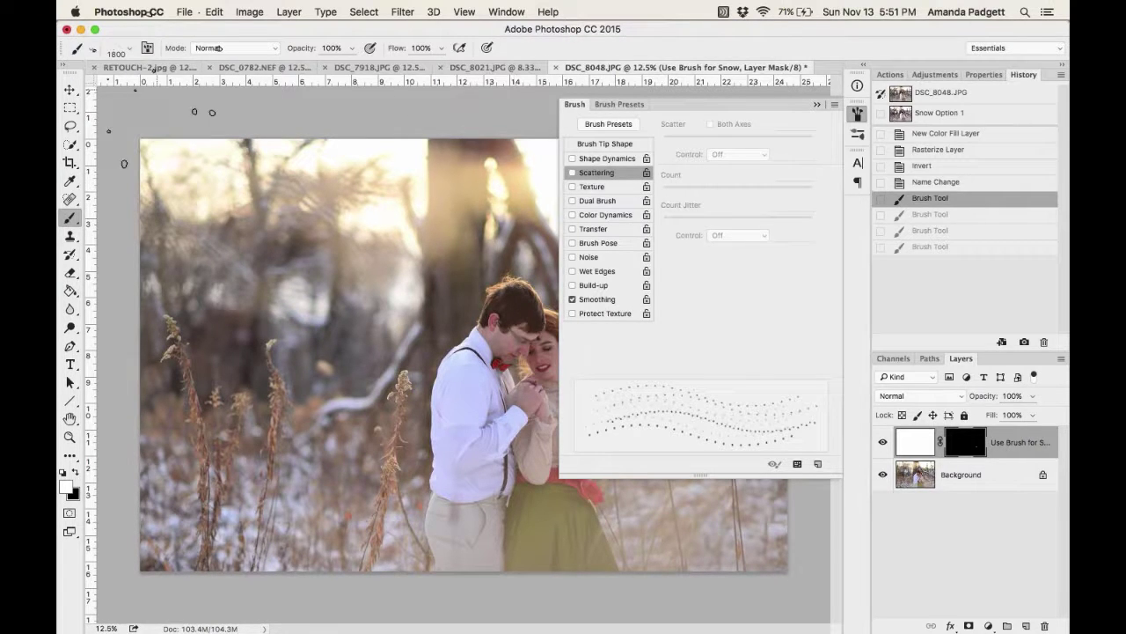
pyautogui.click(612, 106)
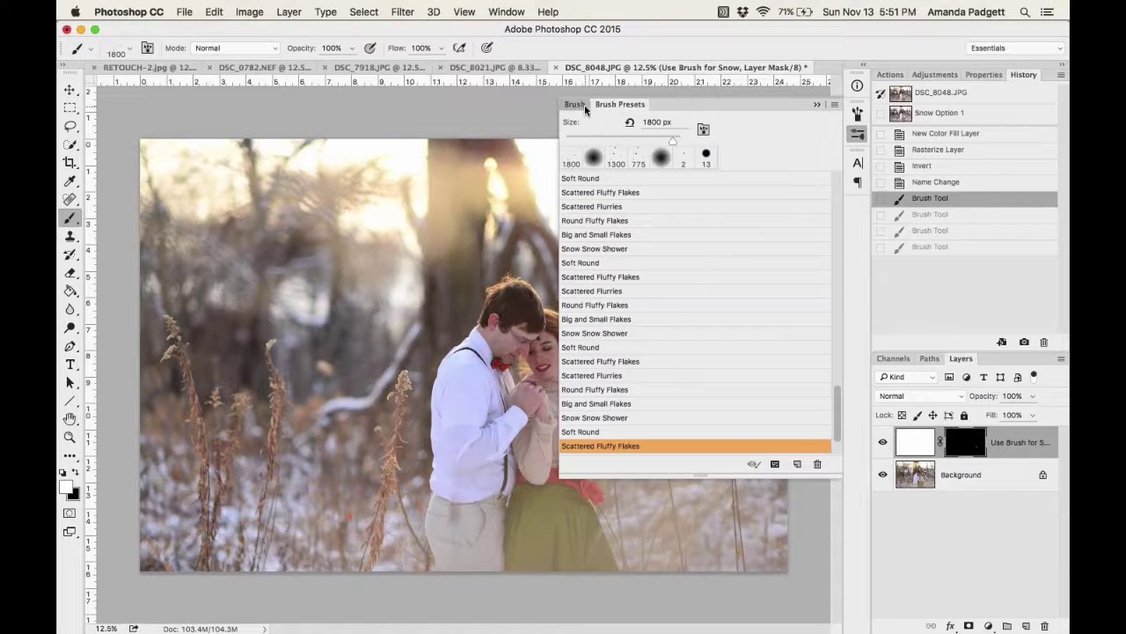
pyautogui.click(574, 104)
pyautogui.click(572, 173)
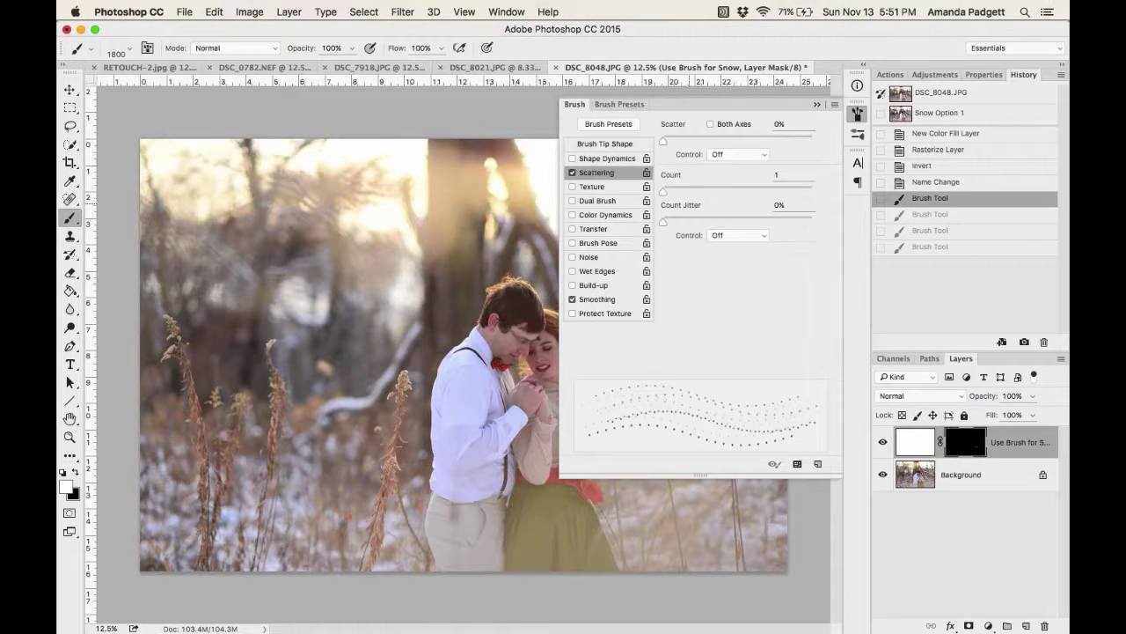
pyautogui.moveTo(663, 192)
pyautogui.mouseDown()
pyautogui.moveTo(672, 195)
pyautogui.moveTo(664, 190)
pyautogui.mouseUp()
pyautogui.moveTo(665, 139); pyautogui.dragTo(724, 139)
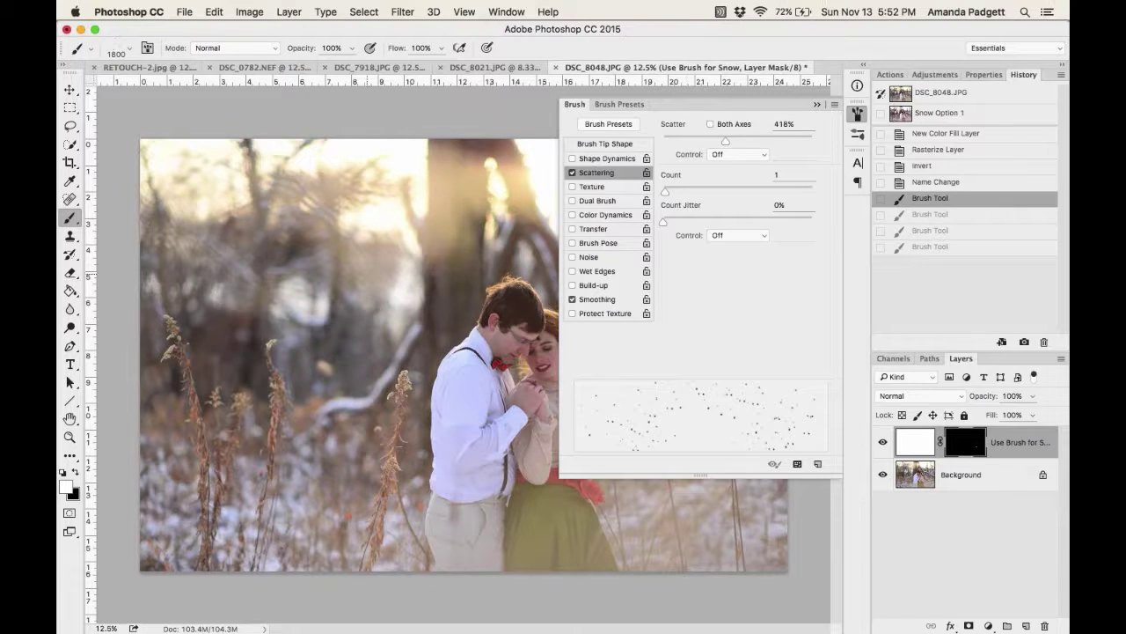
# Paint two short strokes of scattered snow on the mask, one beside the man and one over the tree behind the woman.
pyautogui.moveTo(400, 293)
pyautogui.mouseDown()
pyautogui.moveTo(296, 189)
pyautogui.moveTo(272, 338)
pyautogui.moveTo(393, 323)
pyautogui.moveTo(367, 296)
pyautogui.mouseUp()
pyautogui.click(816, 104)
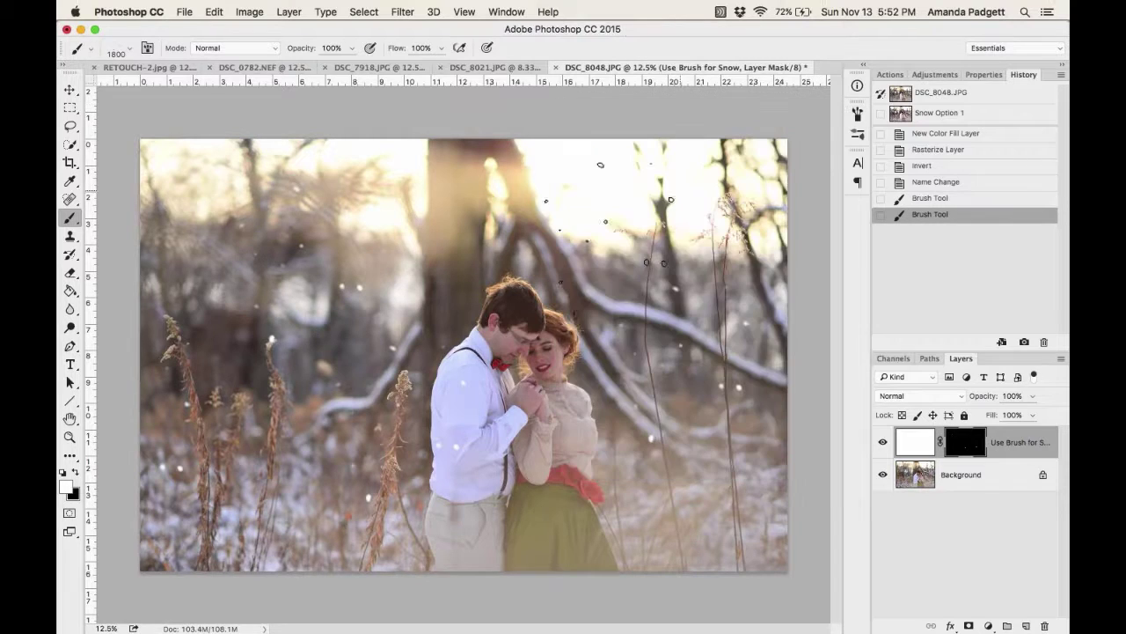
pyautogui.moveTo(629, 216)
pyautogui.mouseDown()
pyautogui.moveTo(516, 254)
pyautogui.moveTo(487, 247)
pyautogui.moveTo(550, 266)
pyautogui.mouseUp()
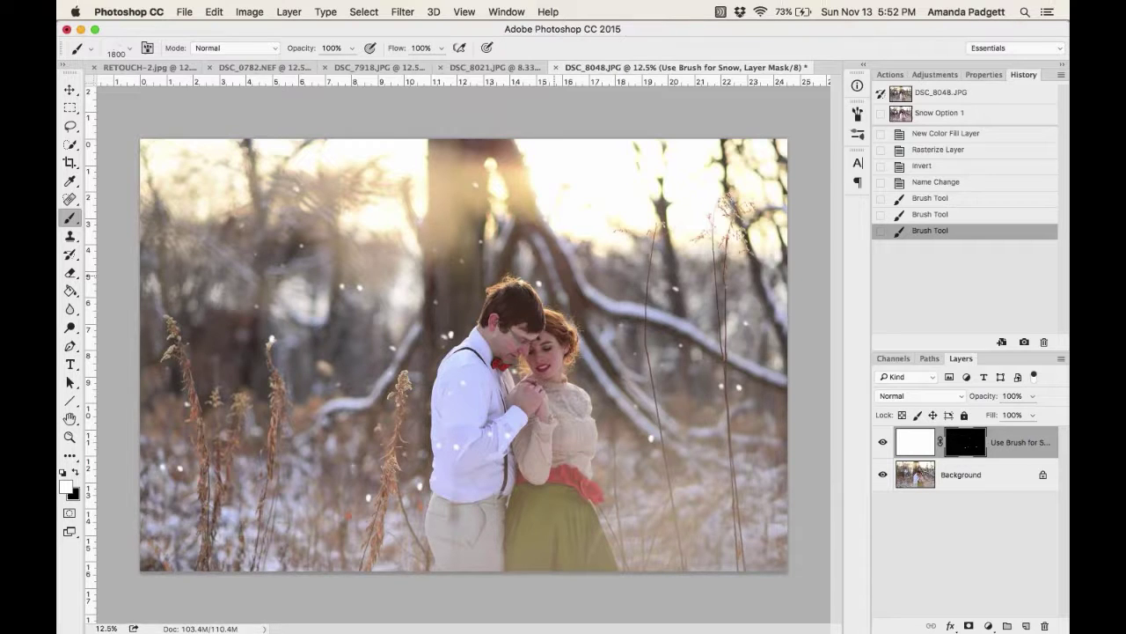
# Paint denser scattered snow across both sides of the photo, then revert the history to the third brush stroke.
pyautogui.moveTo(556, 264)
pyautogui.mouseDown()
pyautogui.moveTo(608, 286)
pyautogui.moveTo(651, 255)
pyautogui.moveTo(699, 339)
pyautogui.moveTo(704, 396)
pyautogui.mouseUp()
pyautogui.moveTo(243, 345)
pyautogui.mouseDown()
pyautogui.moveTo(255, 251)
pyautogui.moveTo(282, 256)
pyautogui.moveTo(295, 369)
pyautogui.moveTo(211, 440)
pyautogui.moveTo(215, 491)
pyautogui.mouseUp()
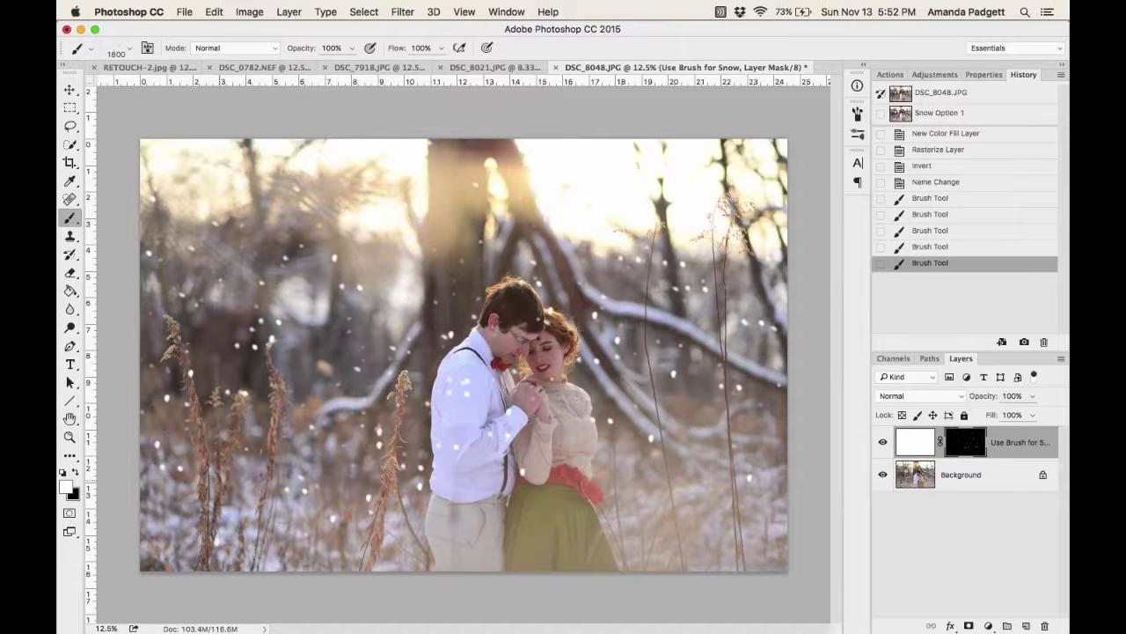
pyautogui.click(734, 492)
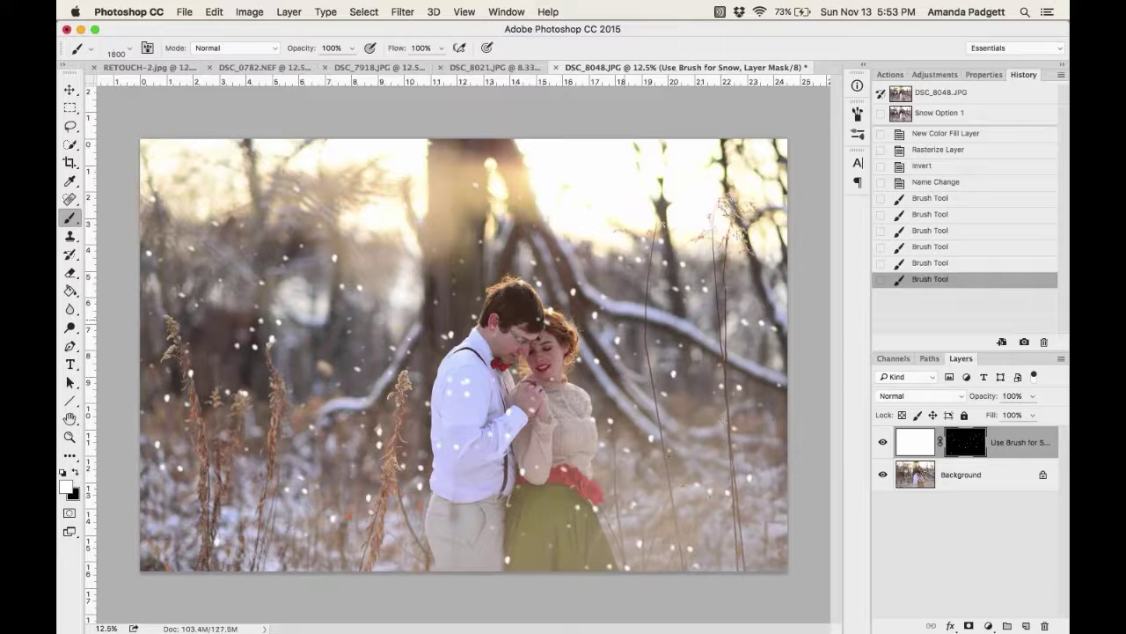
pyautogui.click(264, 211)
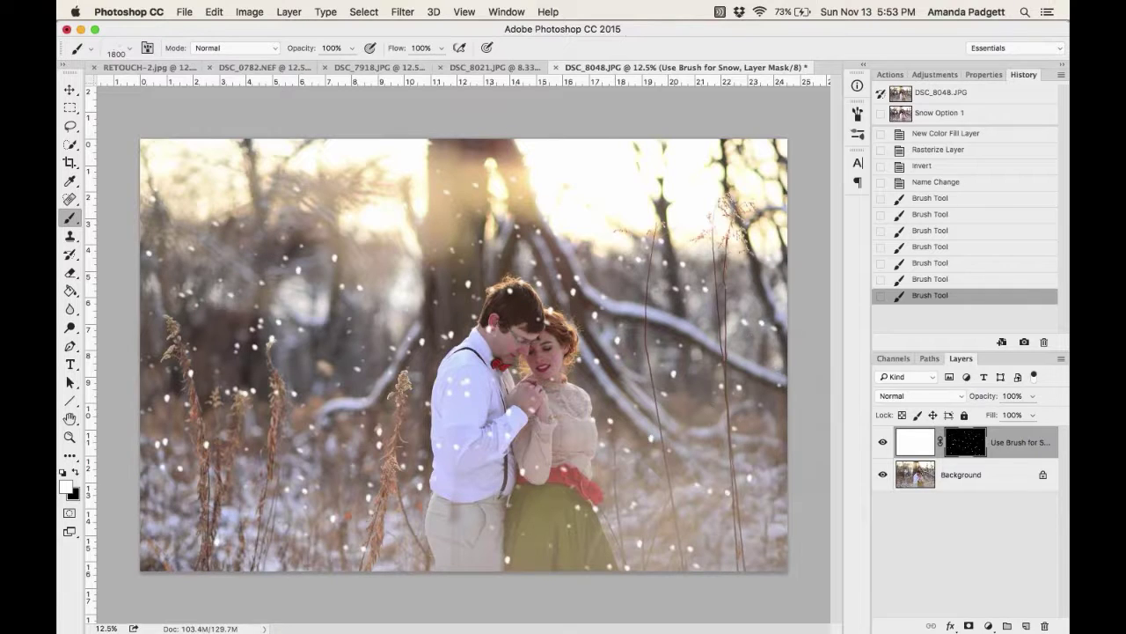
pyautogui.click(949, 262)
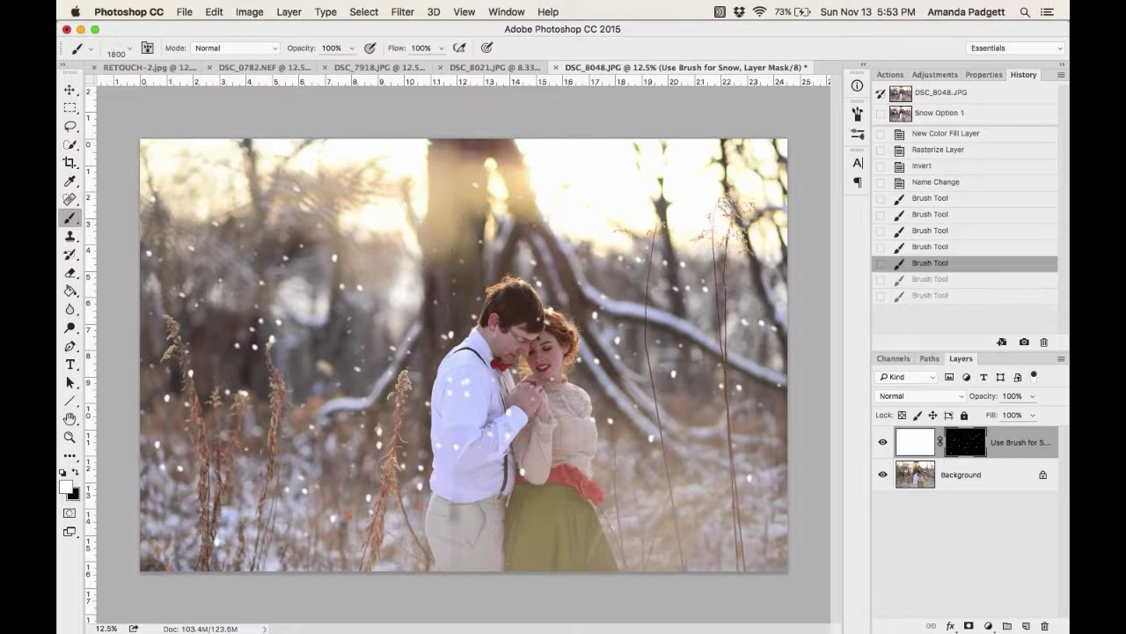
pyautogui.click(957, 232)
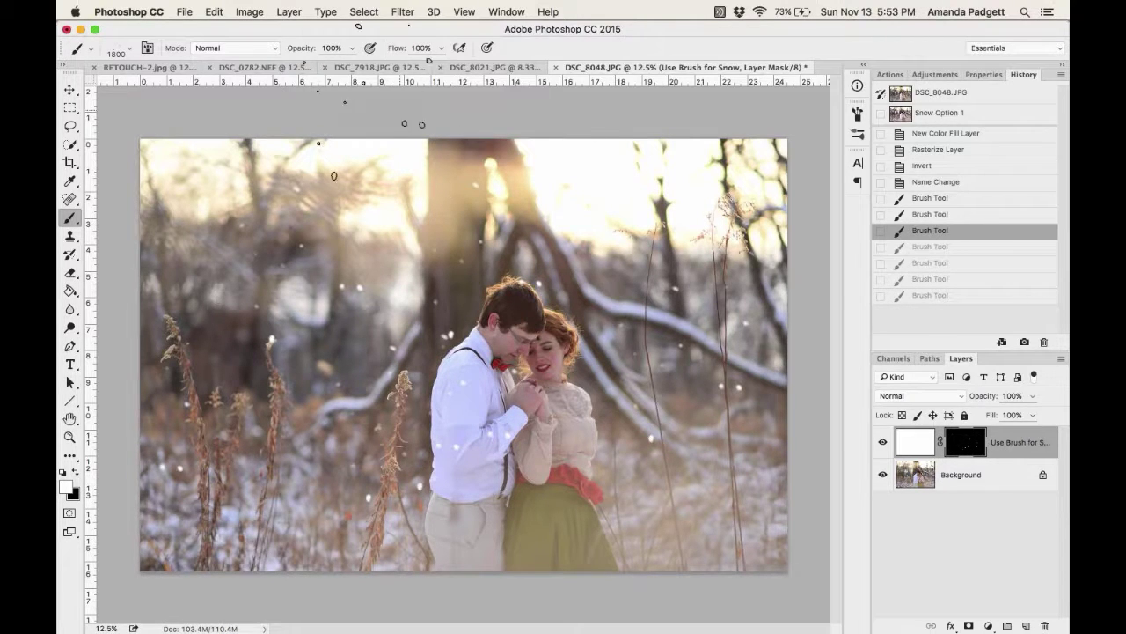
# Lower the brush opacity to 48% and dab fainter snow over the grass beside the man and the branches beside the woman.
pyautogui.moveTo(307, 51); pyautogui.dragTo(274, 51)
pyautogui.click(281, 466)
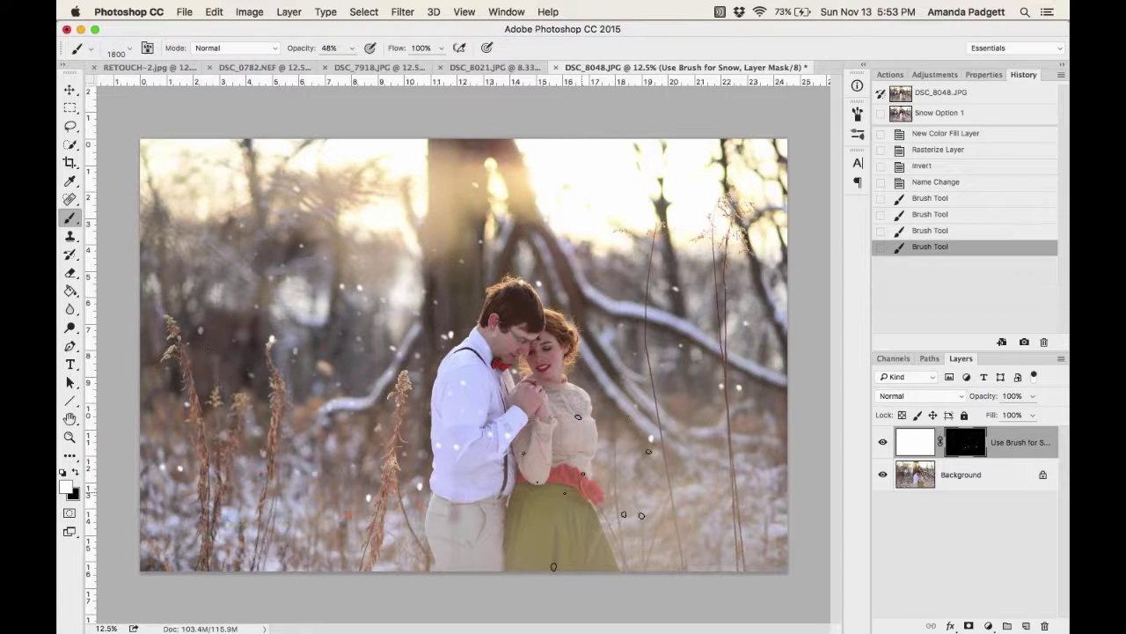
pyautogui.click(668, 396)
# Reduce the snow brush to 1000 px and dab smaller, fainter flakes around the whole photo on the layer mask.
pyautogui.press('[')
pyautogui.press('[')
pyautogui.press('[')
pyautogui.press('[')
pyautogui.press('[')
pyautogui.press('[')
pyautogui.press('[')
pyautogui.press('[')
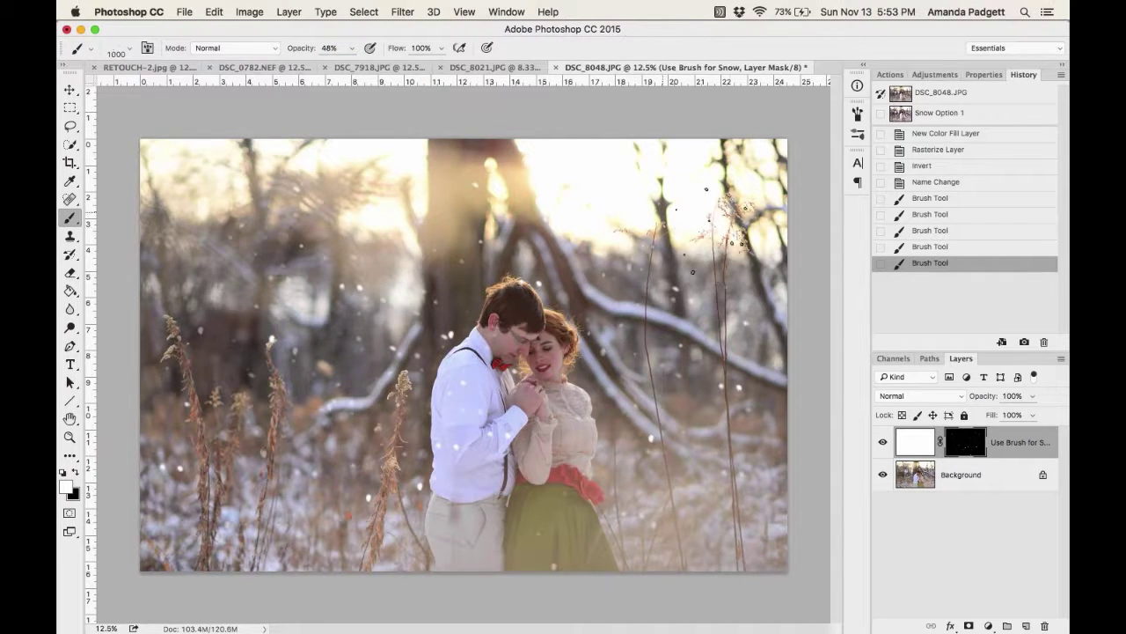
pyautogui.click(669, 190)
pyautogui.click(721, 190)
pyautogui.click(760, 189)
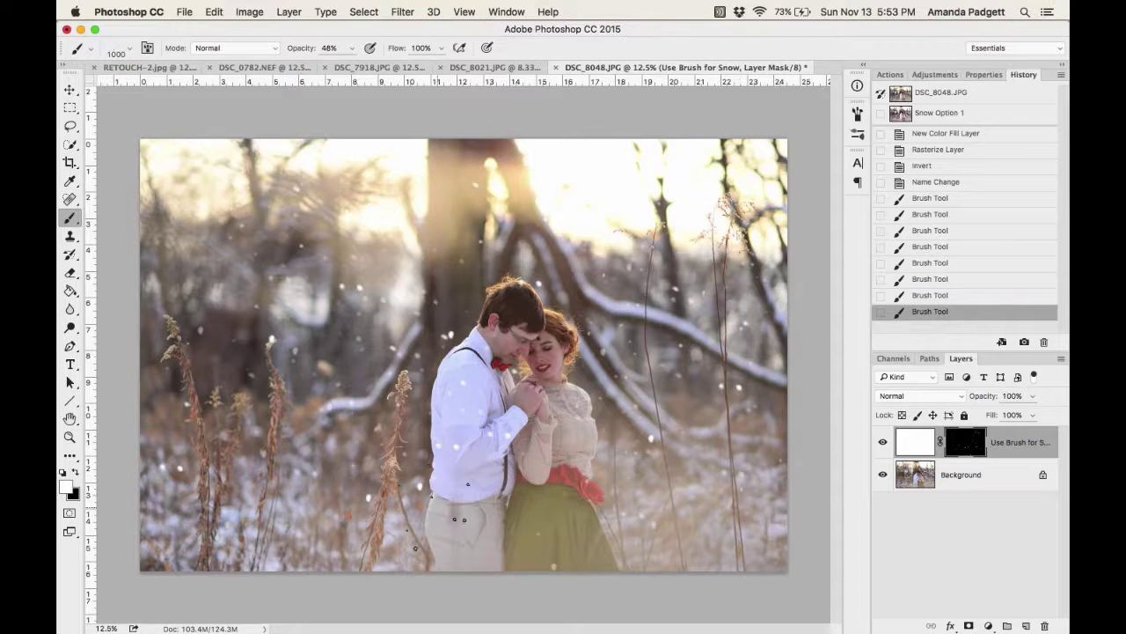
pyautogui.click(257, 549)
pyautogui.click(194, 479)
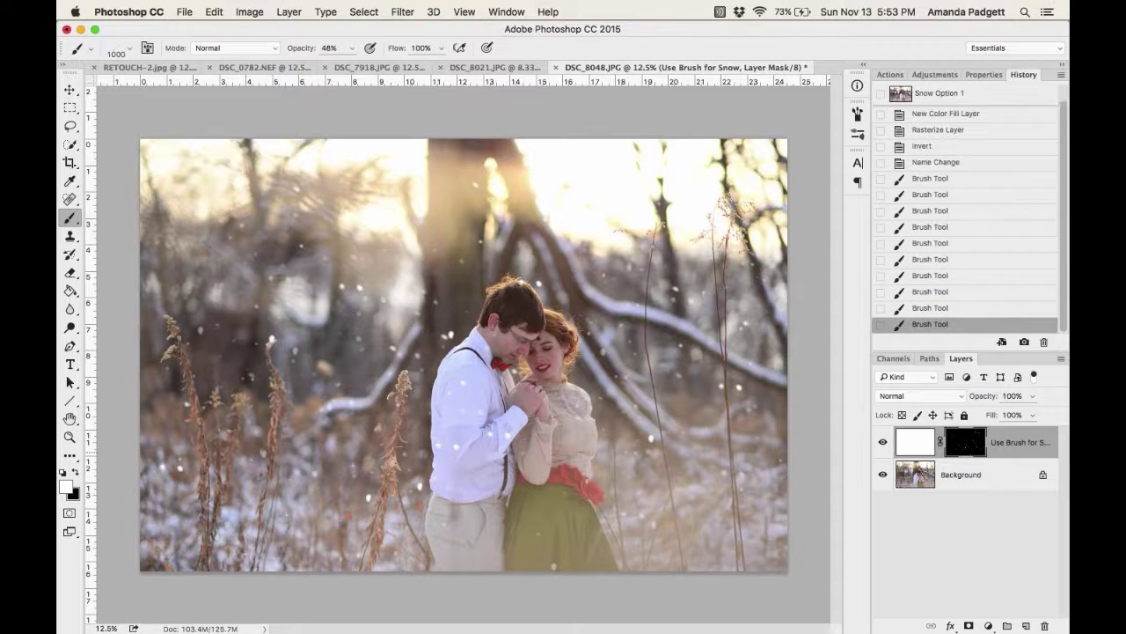
pyautogui.click(185, 290)
pyautogui.click(290, 204)
pyautogui.click(457, 199)
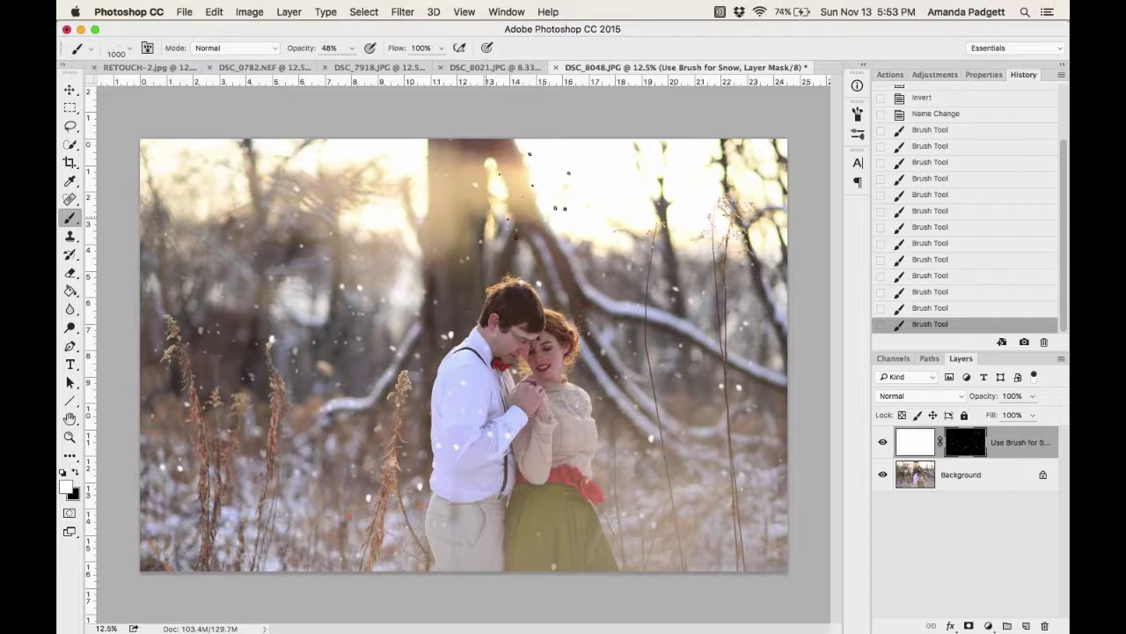
pyautogui.click(541, 195)
pyautogui.click(423, 369)
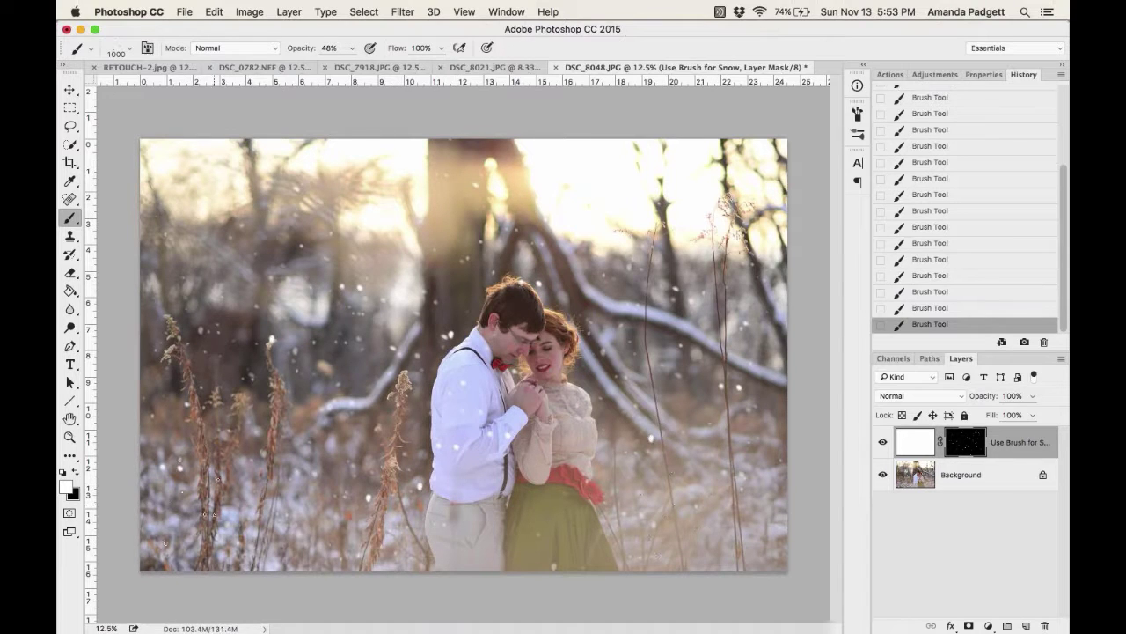
pyautogui.click(528, 493)
# Switch to the Soft Round brush with 0% hardness and close the brush settings.
pyautogui.click(147, 49)
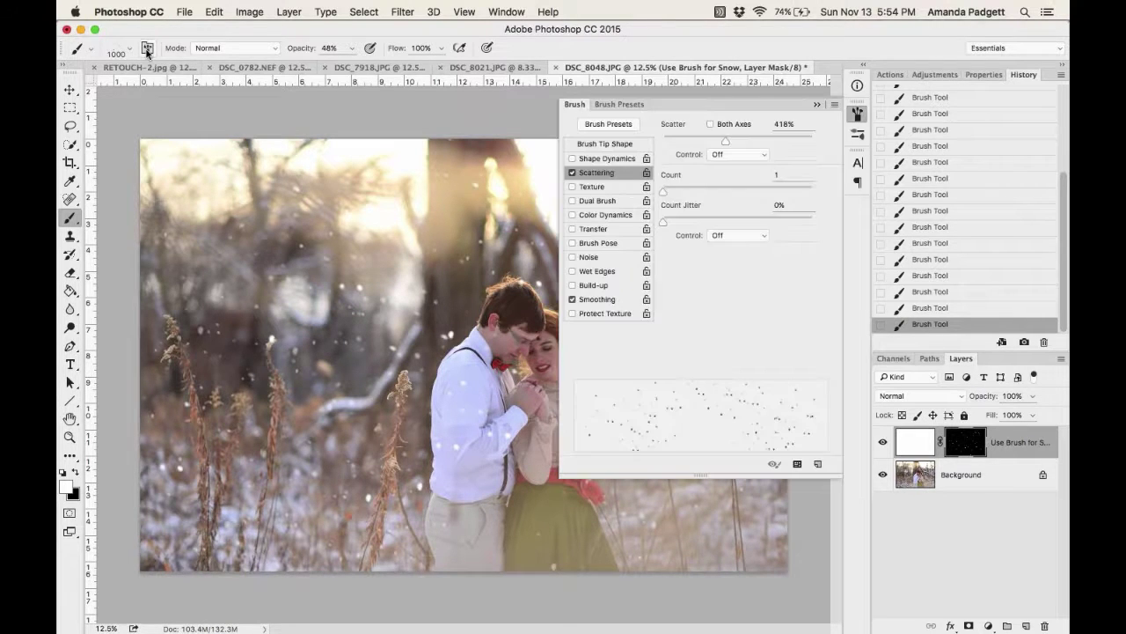
pyautogui.click(624, 104)
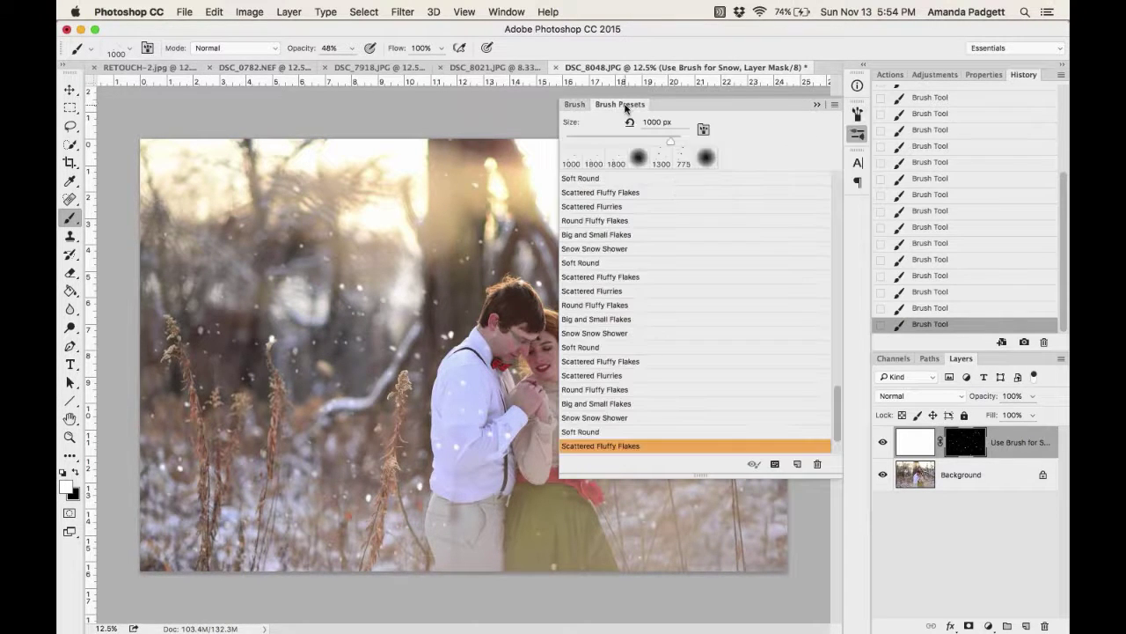
pyautogui.click(147, 48)
pyautogui.click(127, 51)
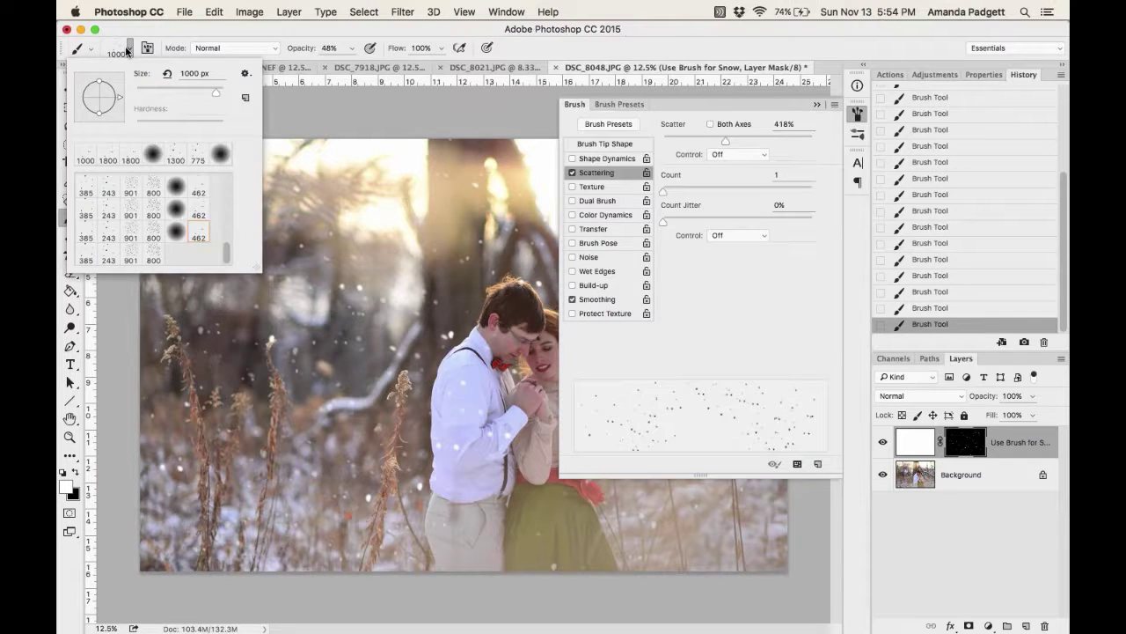
pyautogui.click(175, 188)
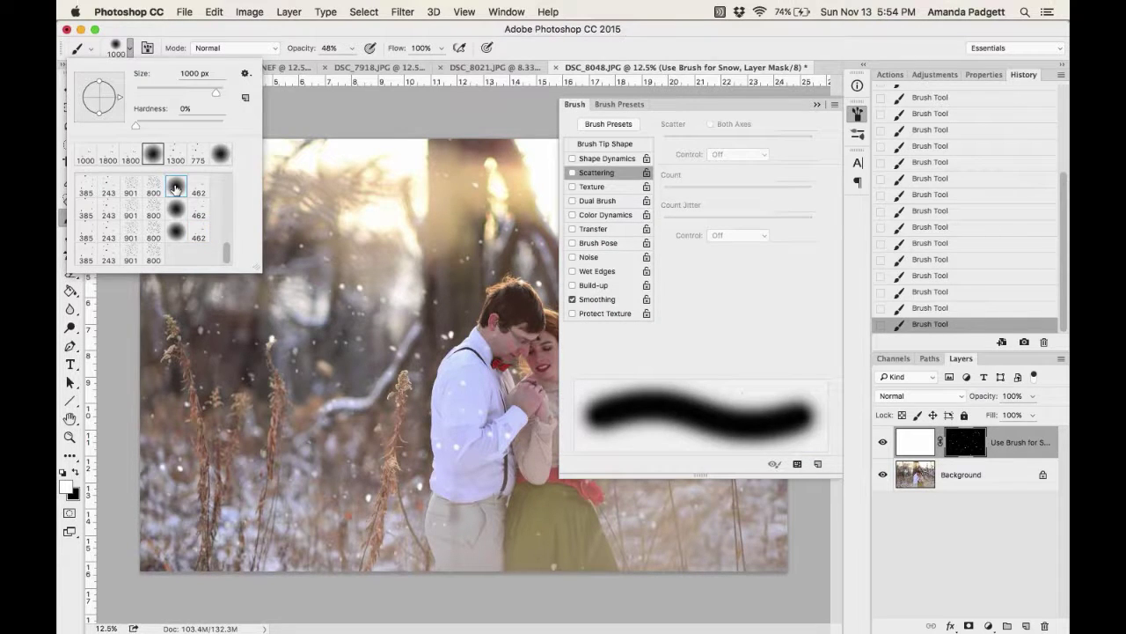
pyautogui.click(817, 104)
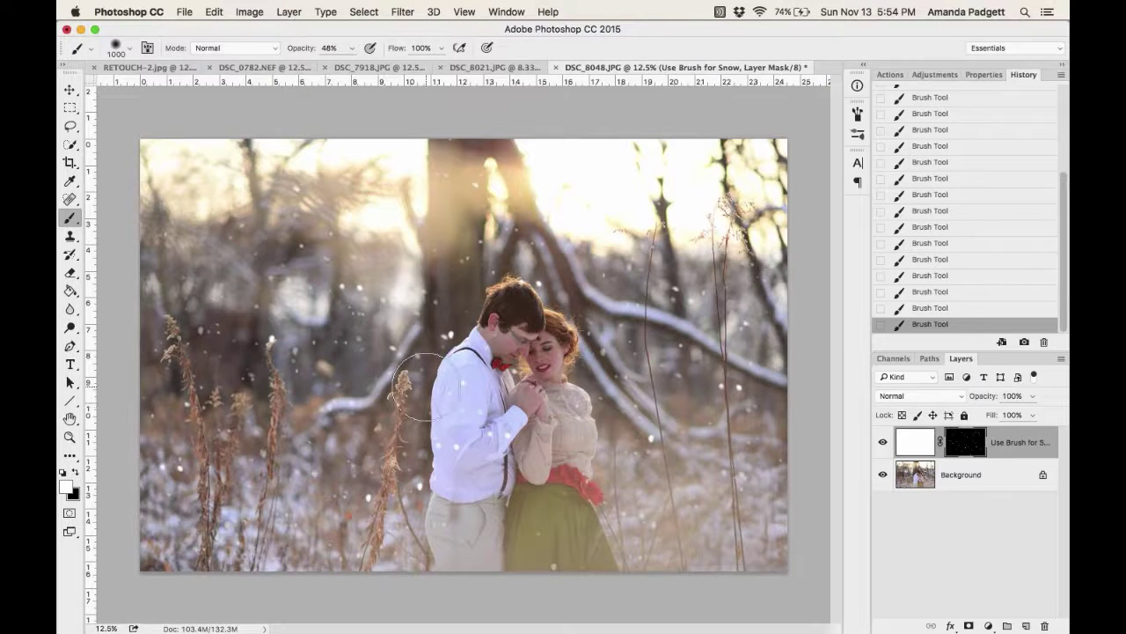
# Make black the foreground colour and reduce the soft brush to 250 px for masking out flakes.
pyautogui.press('x')
pyautogui.press('[')
pyautogui.press('[')
pyautogui.press('[')
pyautogui.press('[')
pyautogui.press('[')
pyautogui.press('[')
pyautogui.press('[')
pyautogui.press('[')
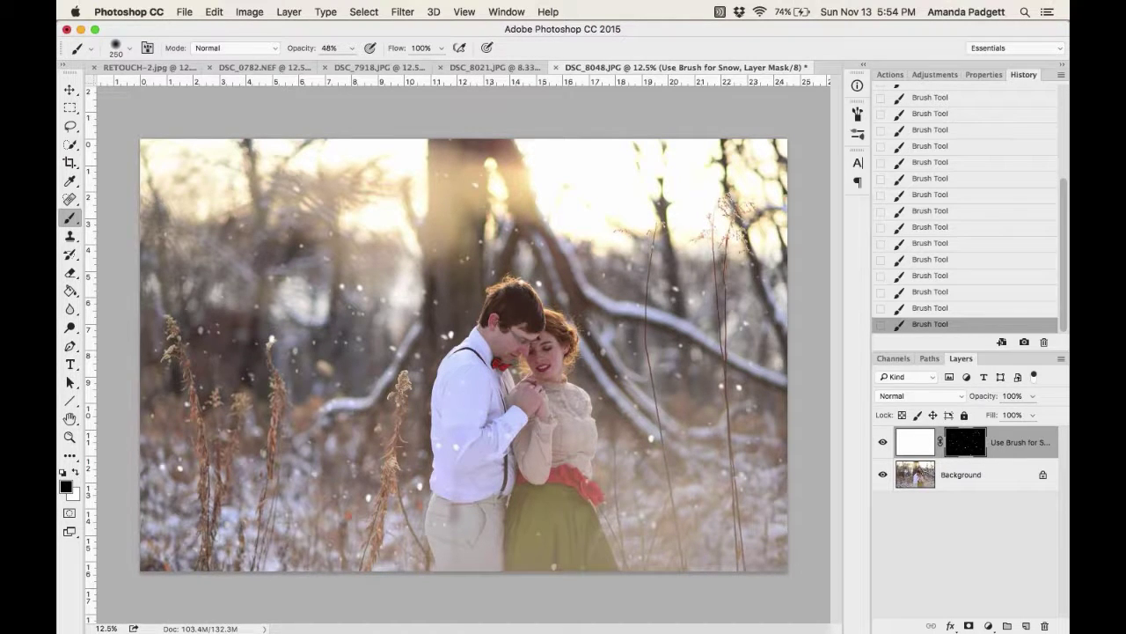
# Run the Add Contrast action and set its layer opacity to 75%.
pyautogui.click(891, 74)
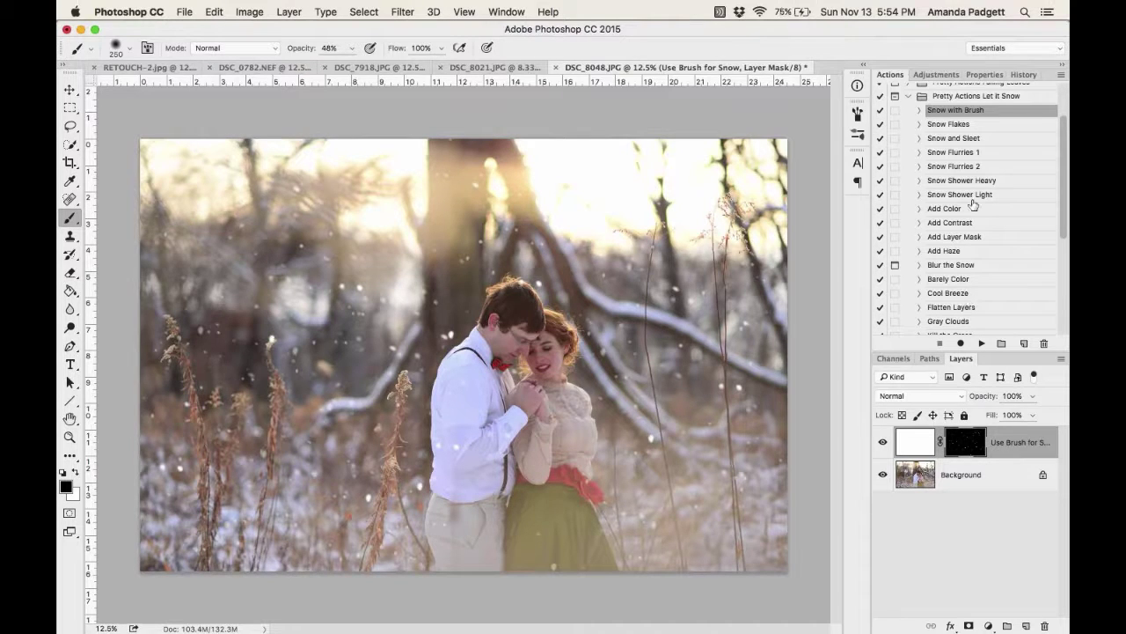
pyautogui.click(971, 127)
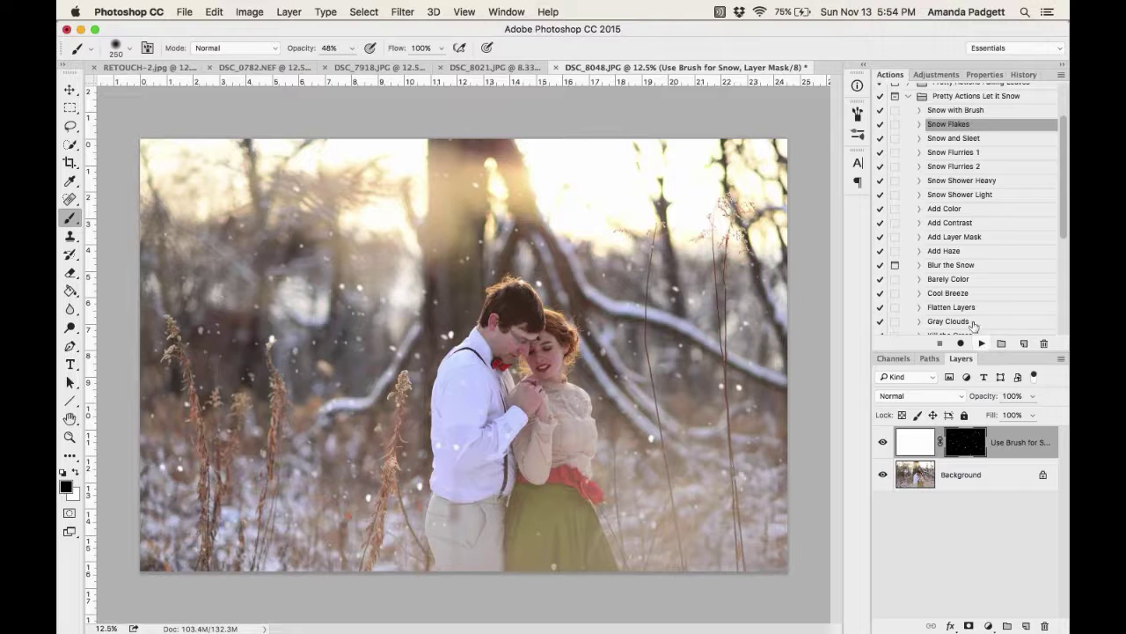
pyautogui.click(962, 225)
pyautogui.click(982, 343)
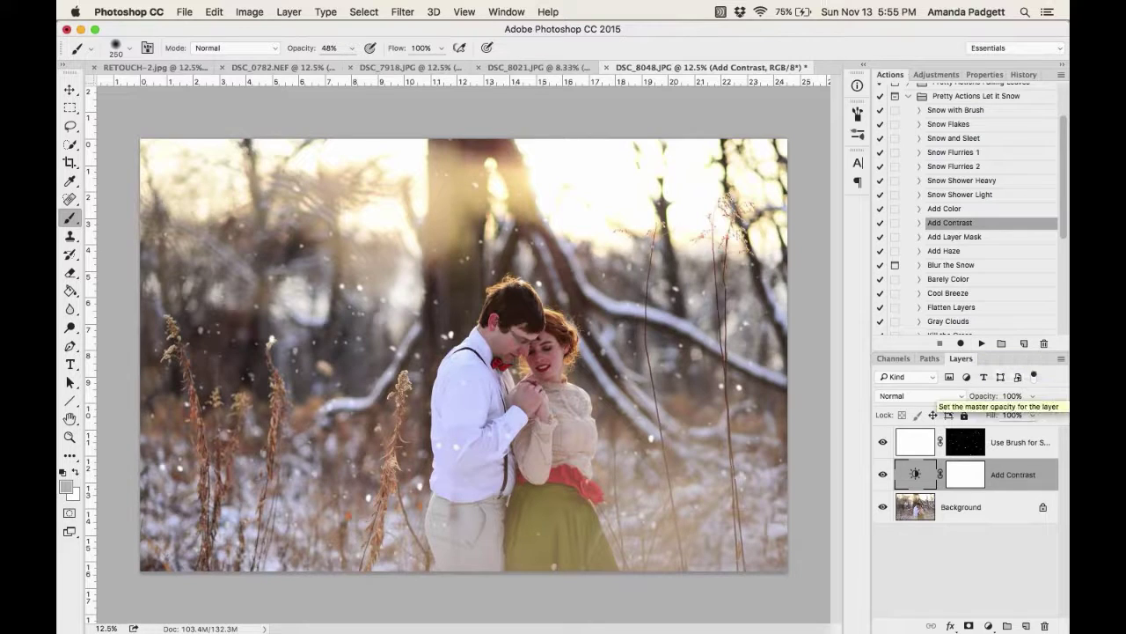
pyautogui.moveTo(998, 398); pyautogui.dragTo(975, 397)
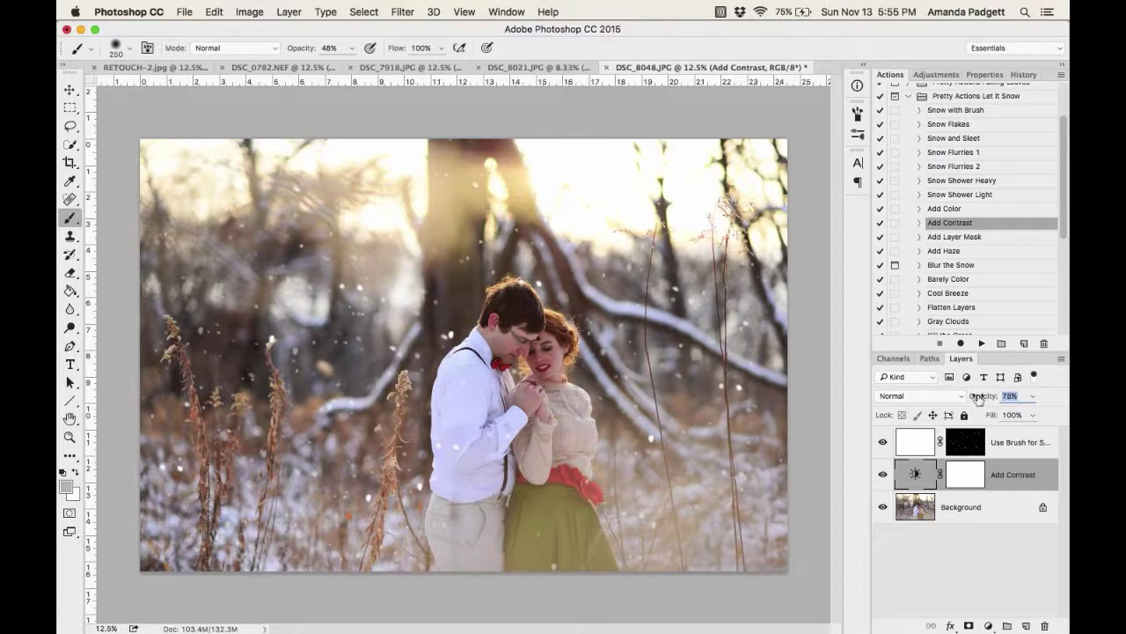
# Run the Add Haze action and set the Haze layer's opacity to 10%.
pyautogui.click(968, 252)
pyautogui.click(982, 343)
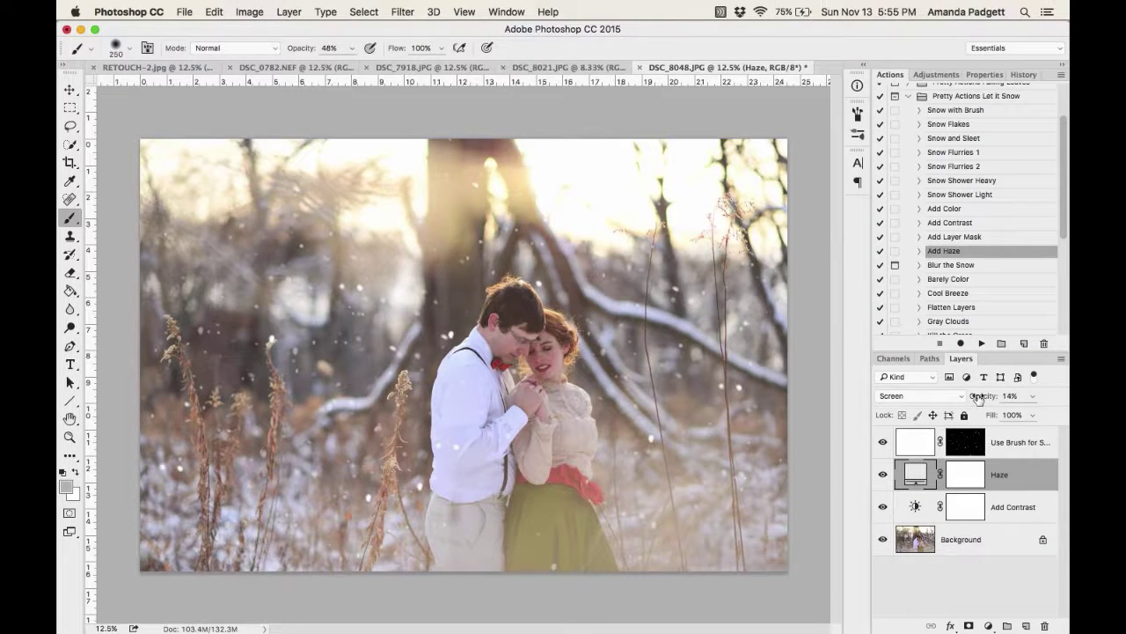
pyautogui.moveTo(977, 398); pyautogui.dragTo(971, 400)
# Run the Misty Blue action and lower the opacity of its layer.
pyautogui.scroll(-5, 969, 292)
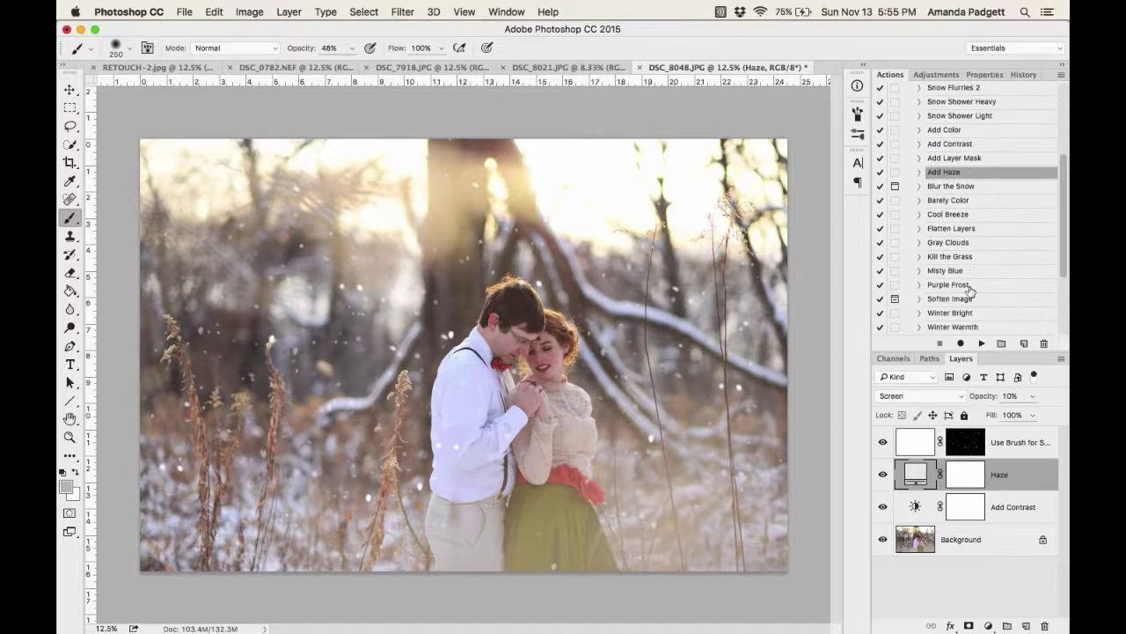
pyautogui.click(975, 273)
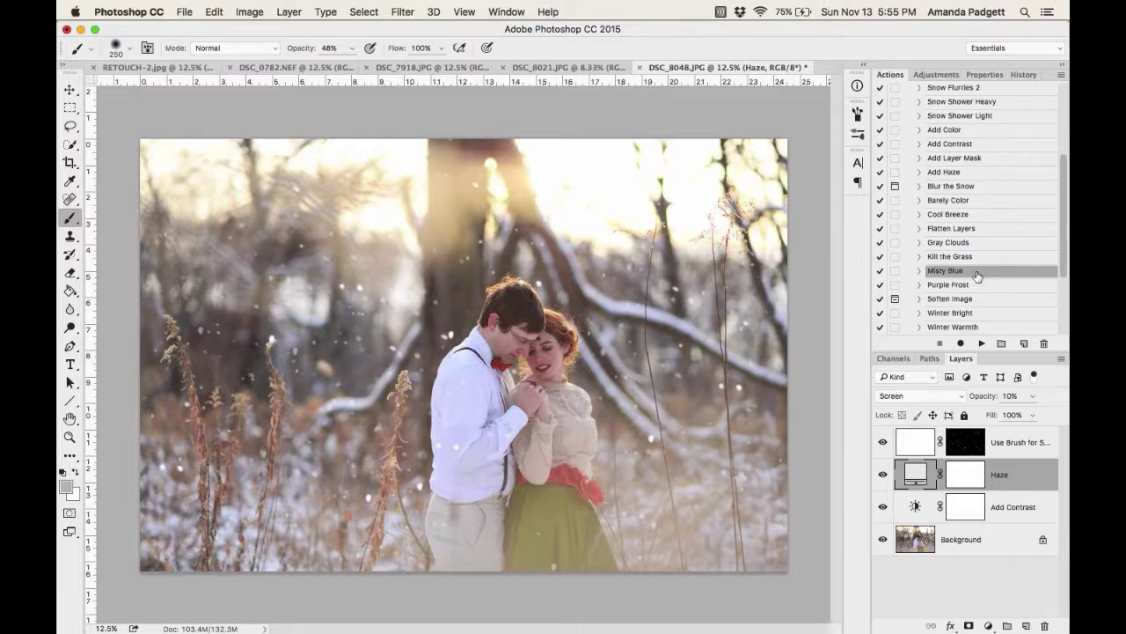
pyautogui.click(981, 343)
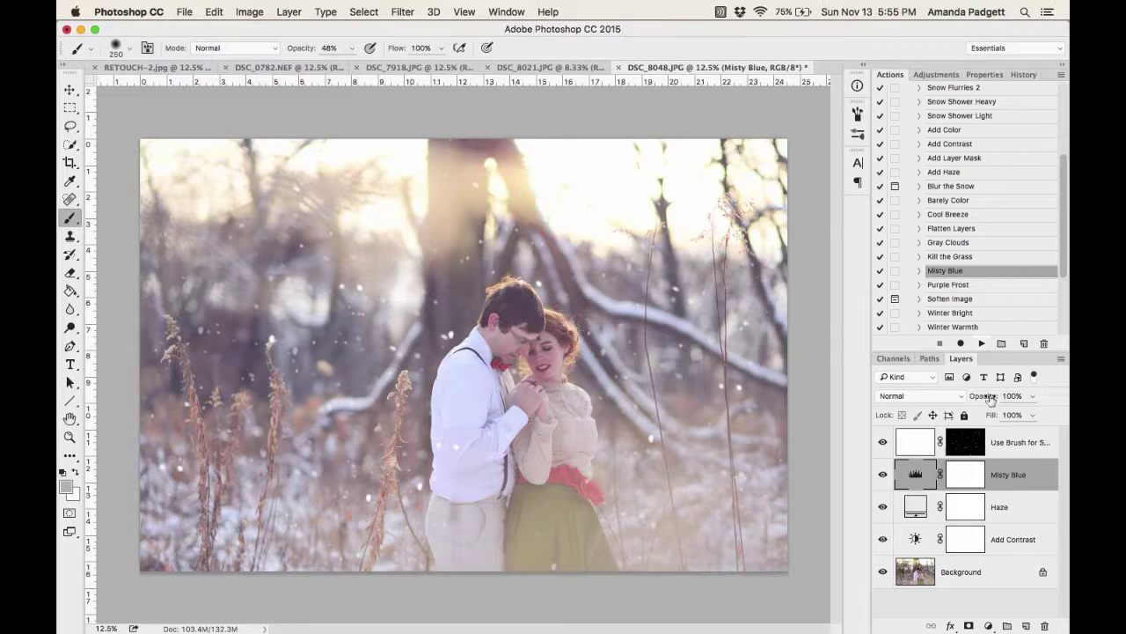
pyautogui.moveTo(990, 400); pyautogui.dragTo(979, 400)
# Hide the Haze layer to compare, then delete it.
pyautogui.click(882, 505)
pyautogui.click(1003, 509)
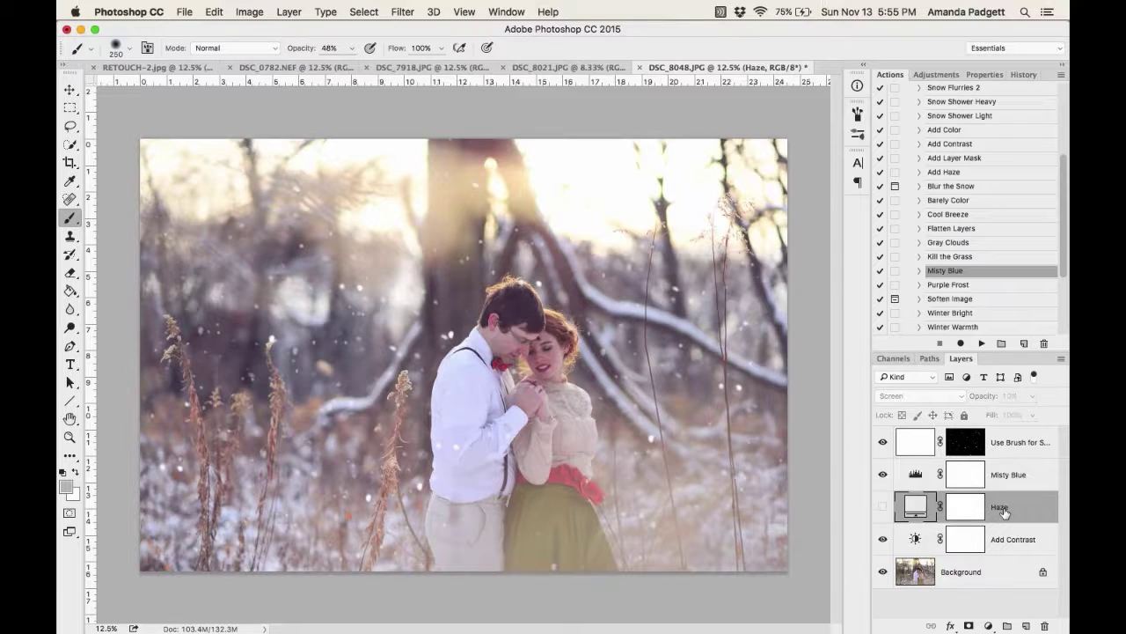
pyautogui.press('Delete')
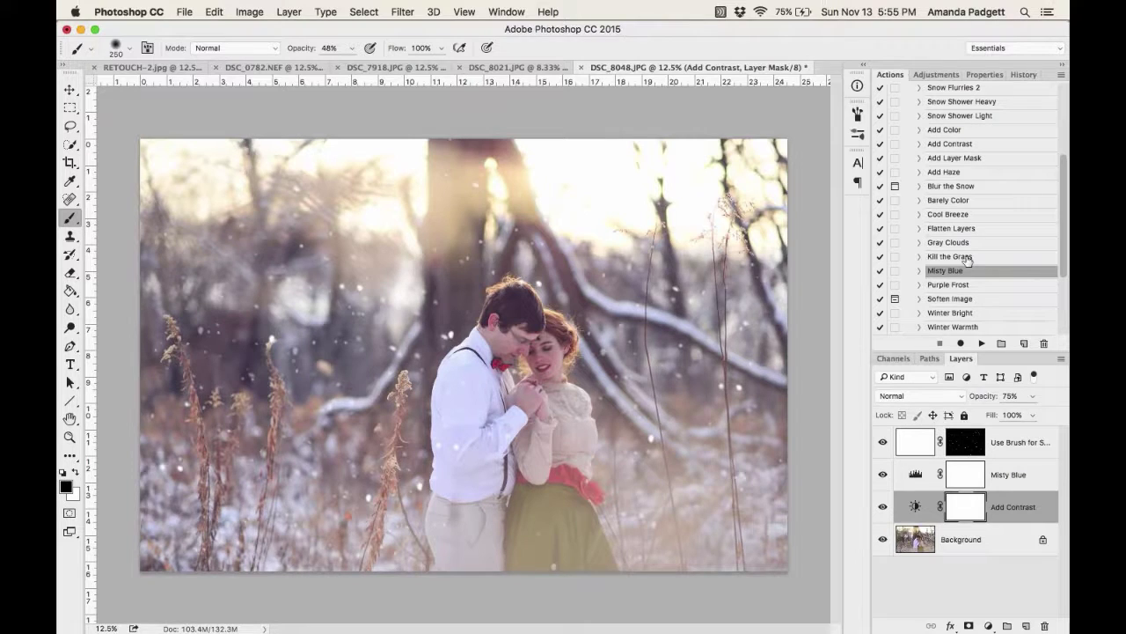
# Save the current state as a history snapshot named Snow Option 2 and compare it with Snow Option 1.
pyautogui.click(1023, 75)
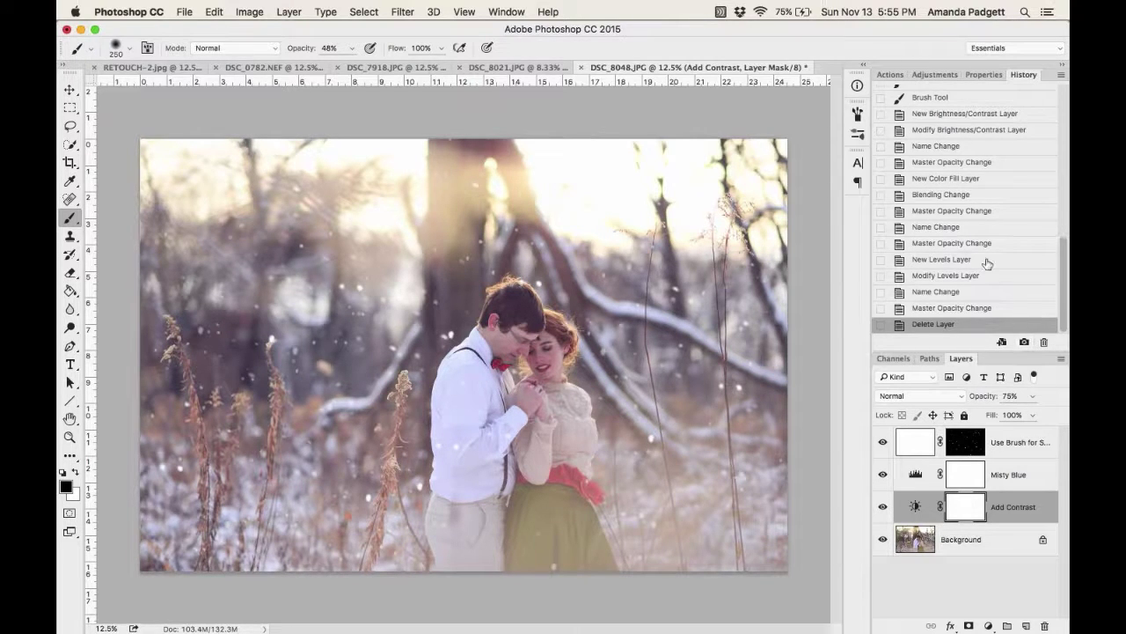
pyautogui.scroll(10, 950, 181)
pyautogui.click(946, 138)
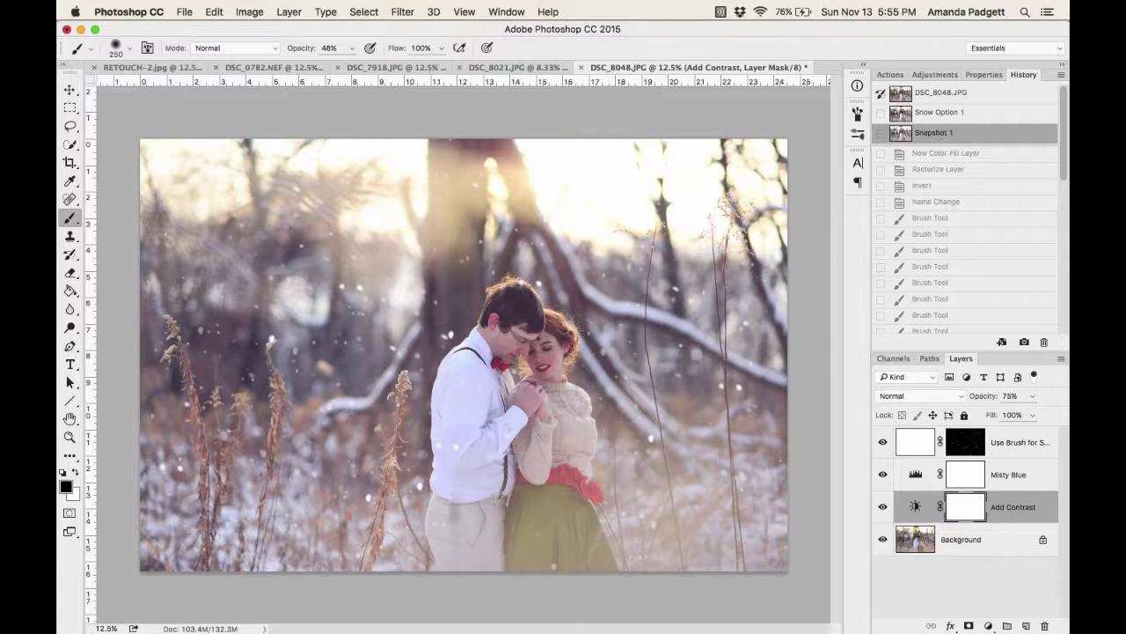
pyautogui.doubleClick(936, 132)
pyautogui.write('Snow Option 2')
pyautogui.press('Return')
pyautogui.click(960, 114)
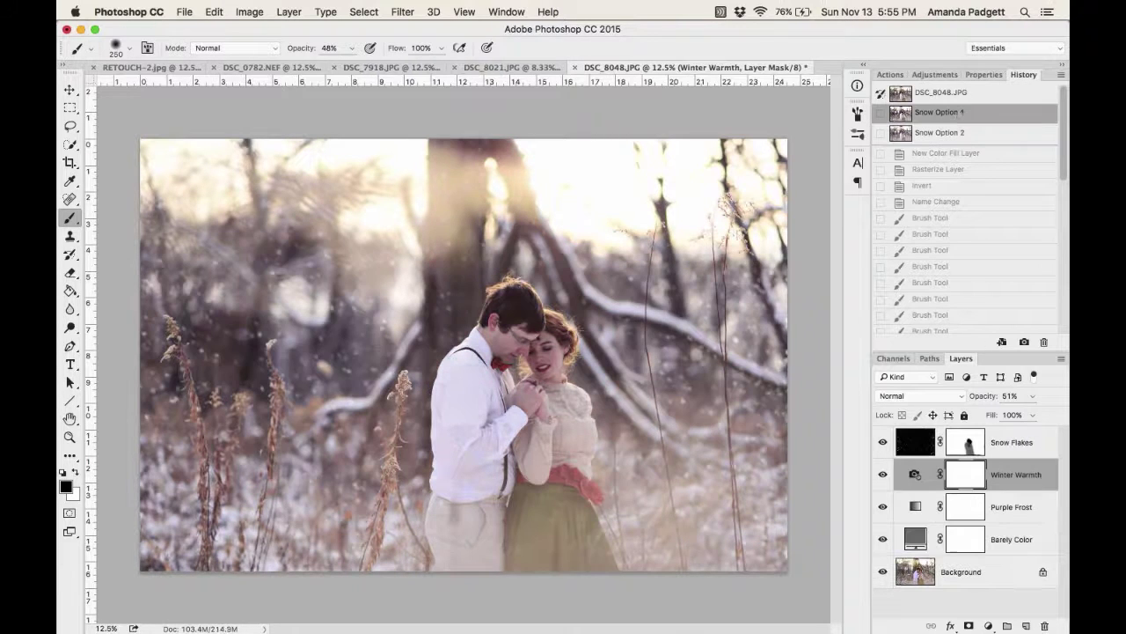
pyautogui.click(980, 137)
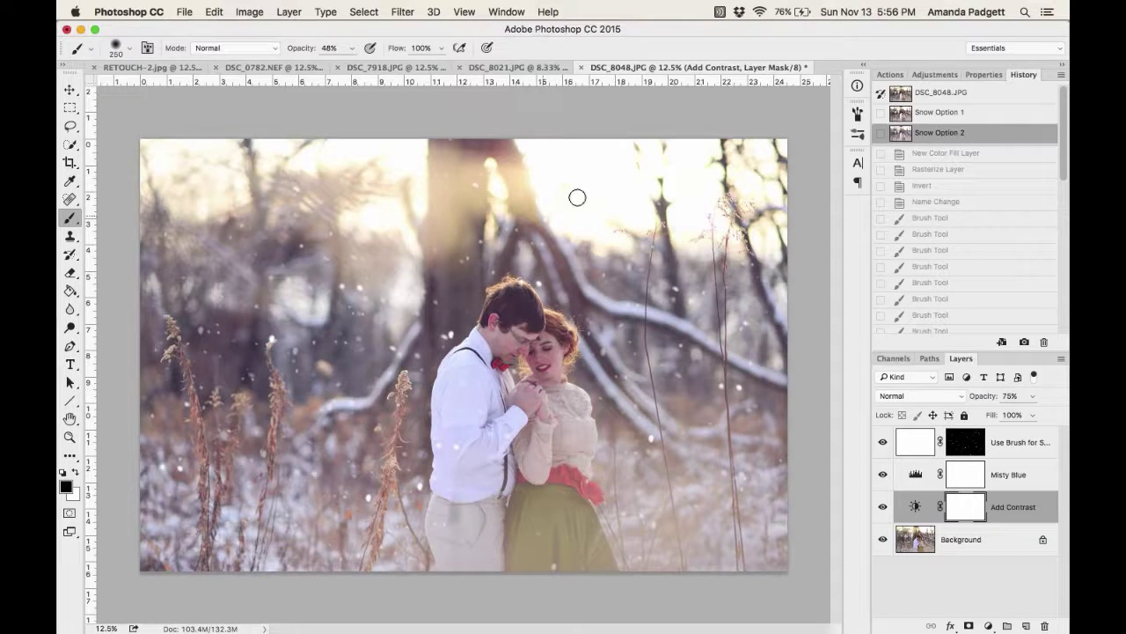
# Run the Snow Flakes action on RETOUCH-2.jpg and set the opacity of the Snow Flakes layer to 60%.
pyautogui.click(890, 74)
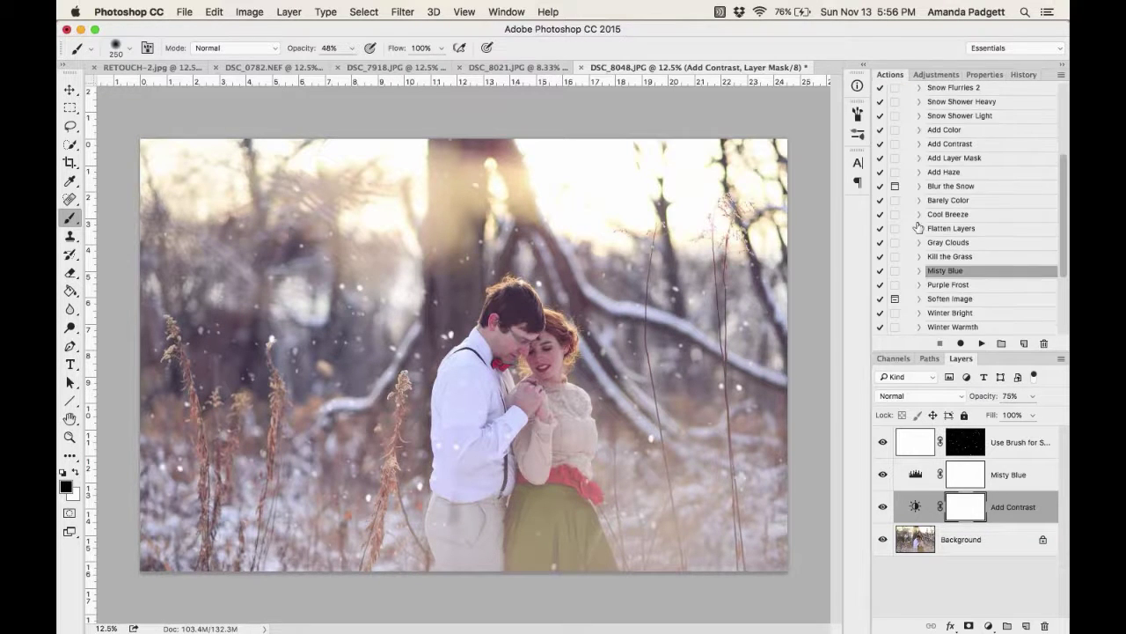
pyautogui.scroll(-3, 925, 266)
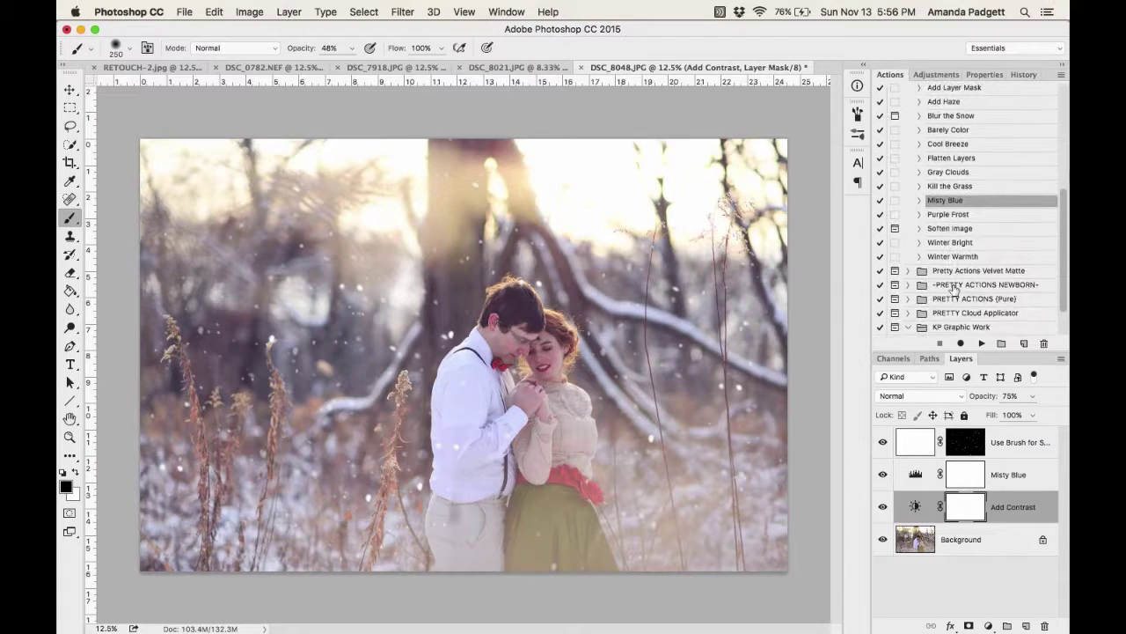
pyautogui.scroll(2, 967, 244)
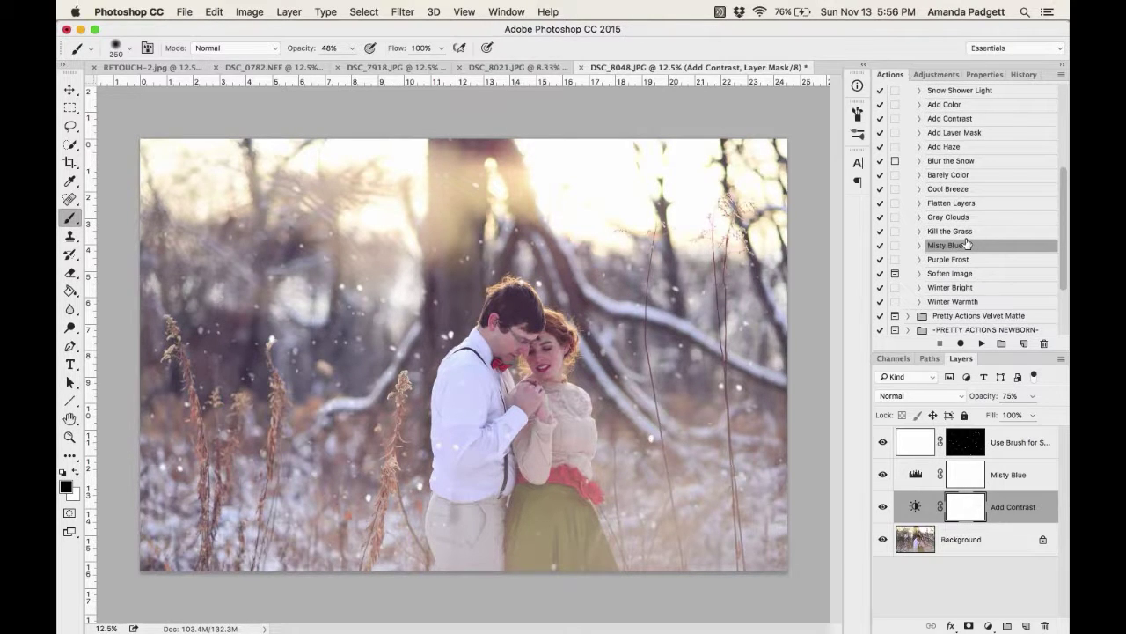
pyautogui.scroll(1, 967, 244)
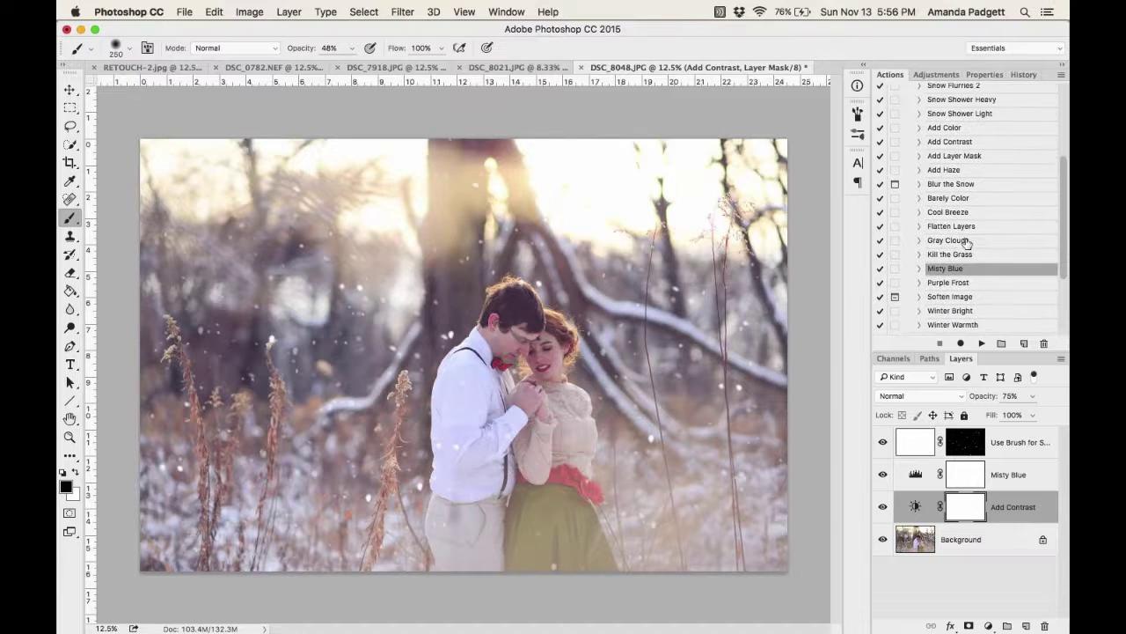
pyautogui.scroll(3, 967, 243)
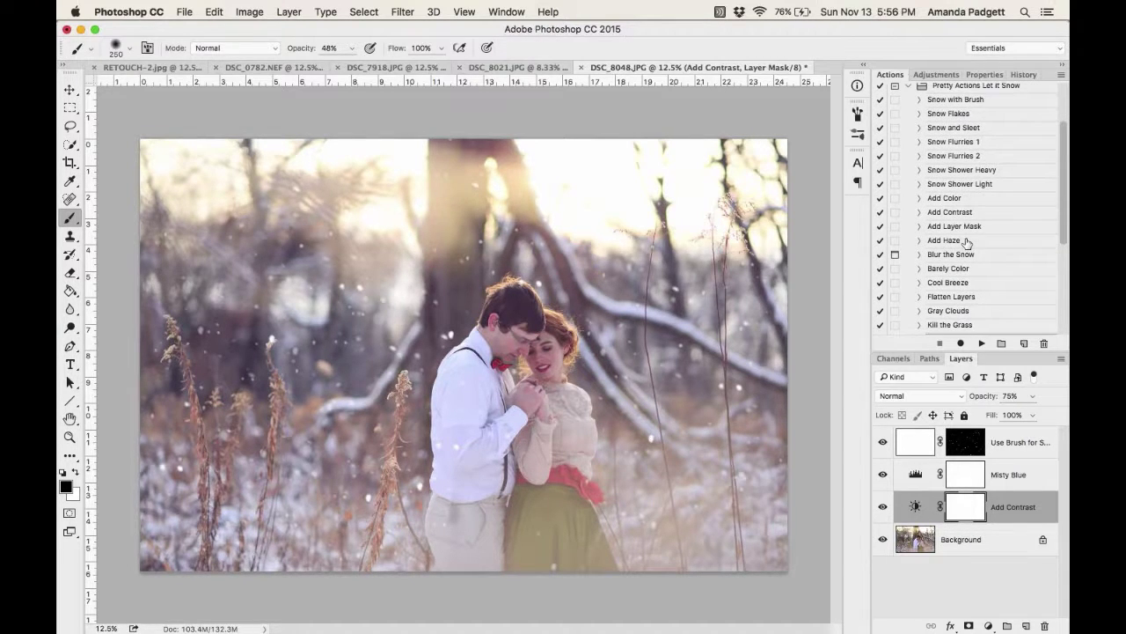
pyautogui.click(134, 70)
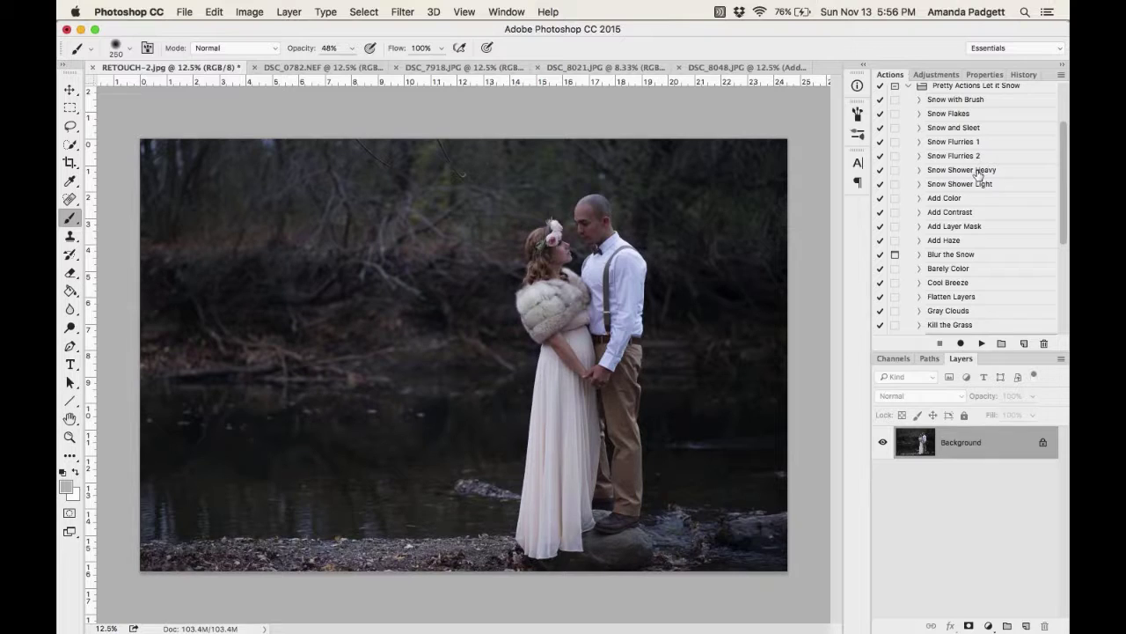
pyautogui.click(975, 118)
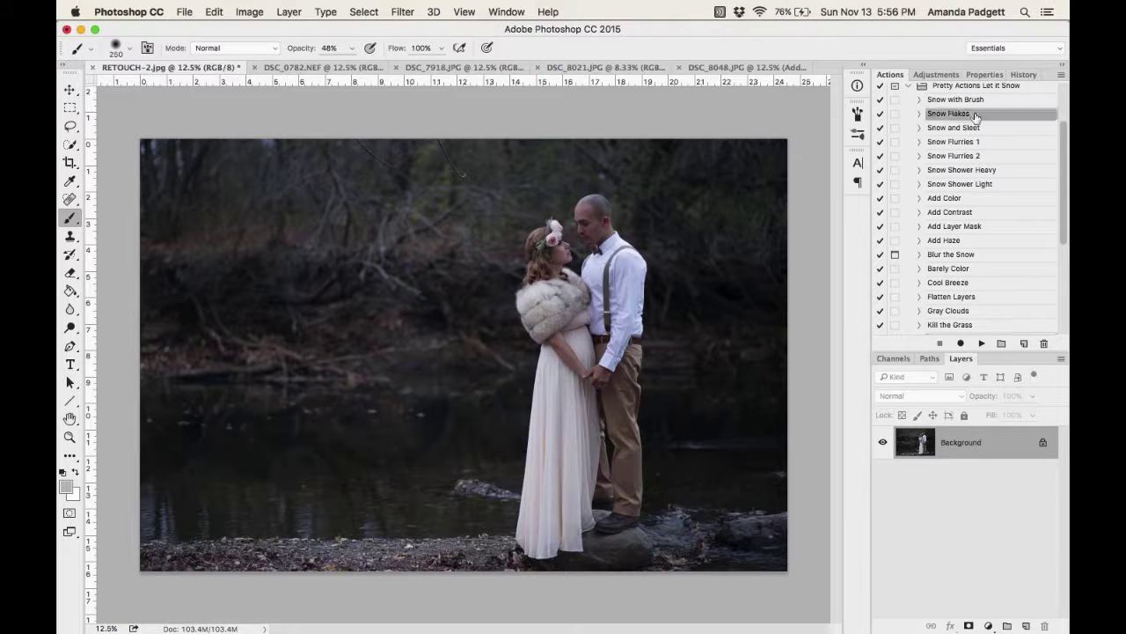
pyautogui.click(981, 343)
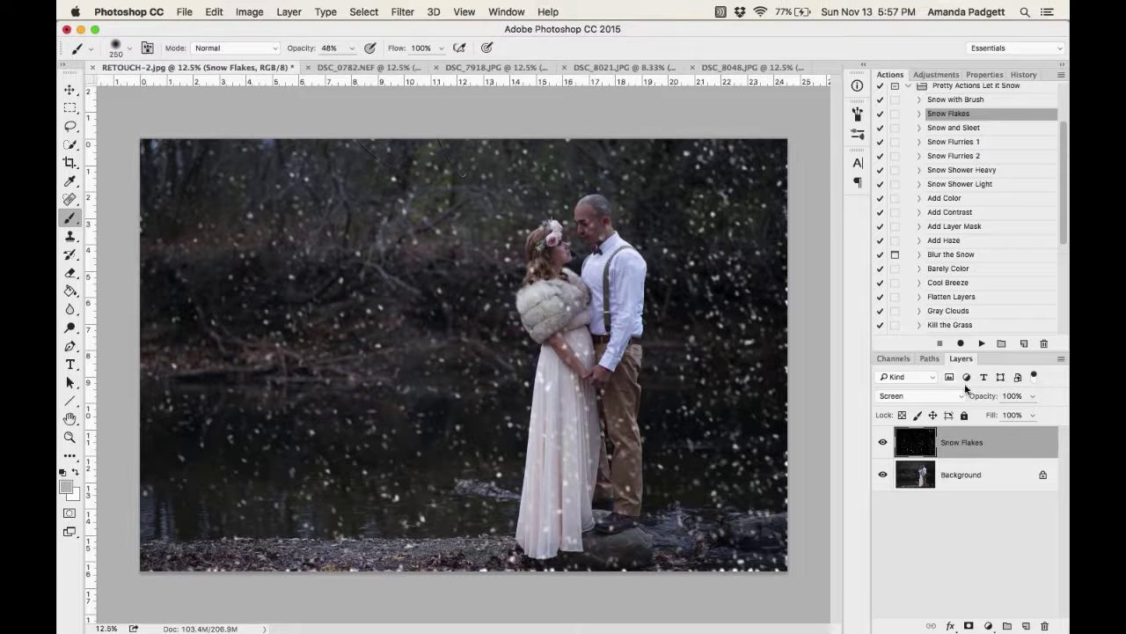
pyautogui.moveTo(991, 401); pyautogui.dragTo(963, 400)
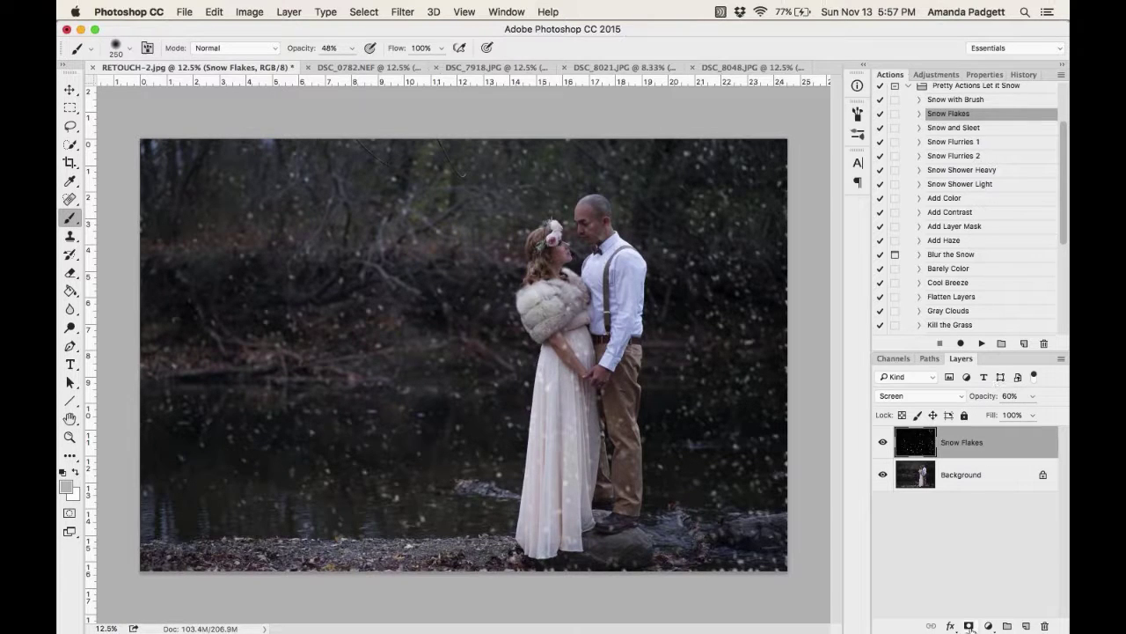
# Run the Add Layer Mask action on the Snow Flakes layer and mask snow off the couple with a 1000 px brush at 30% opacity.
pyautogui.click(976, 228)
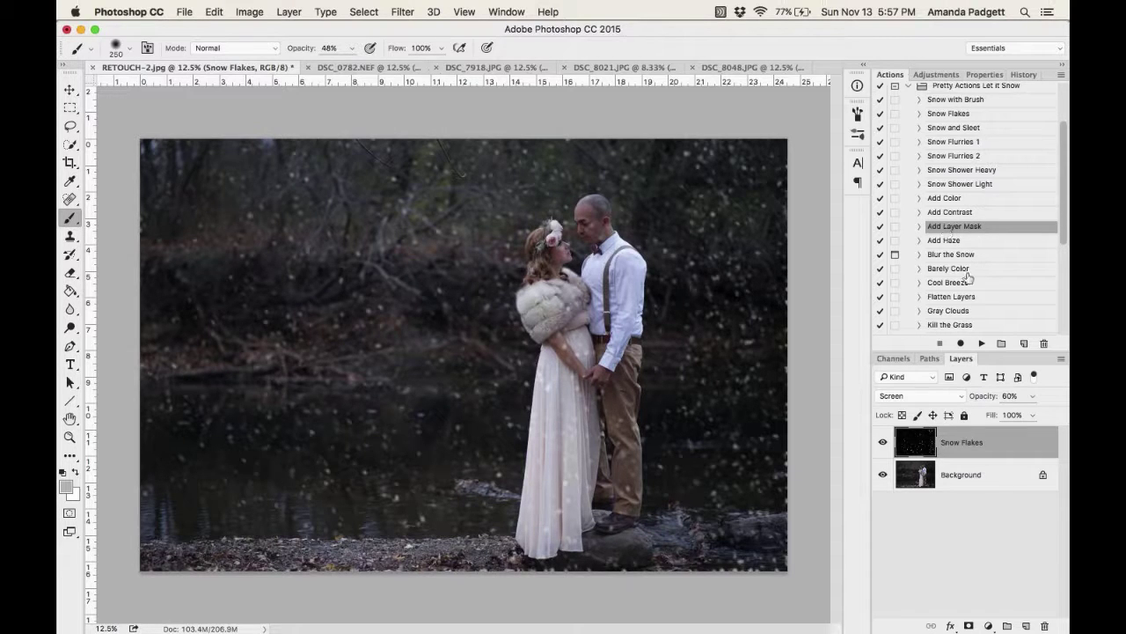
pyautogui.click(979, 342)
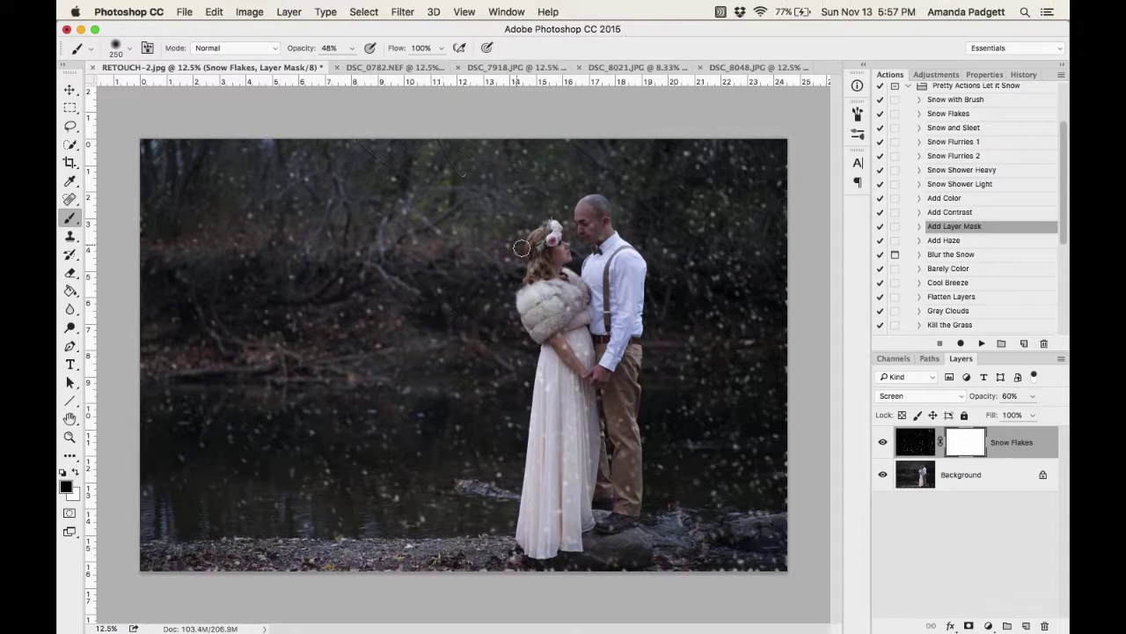
pyautogui.press(']')
pyautogui.press(']')
pyautogui.press(']')
pyautogui.press(']')
pyautogui.press(']')
pyautogui.press('3')
pyautogui.press(']')
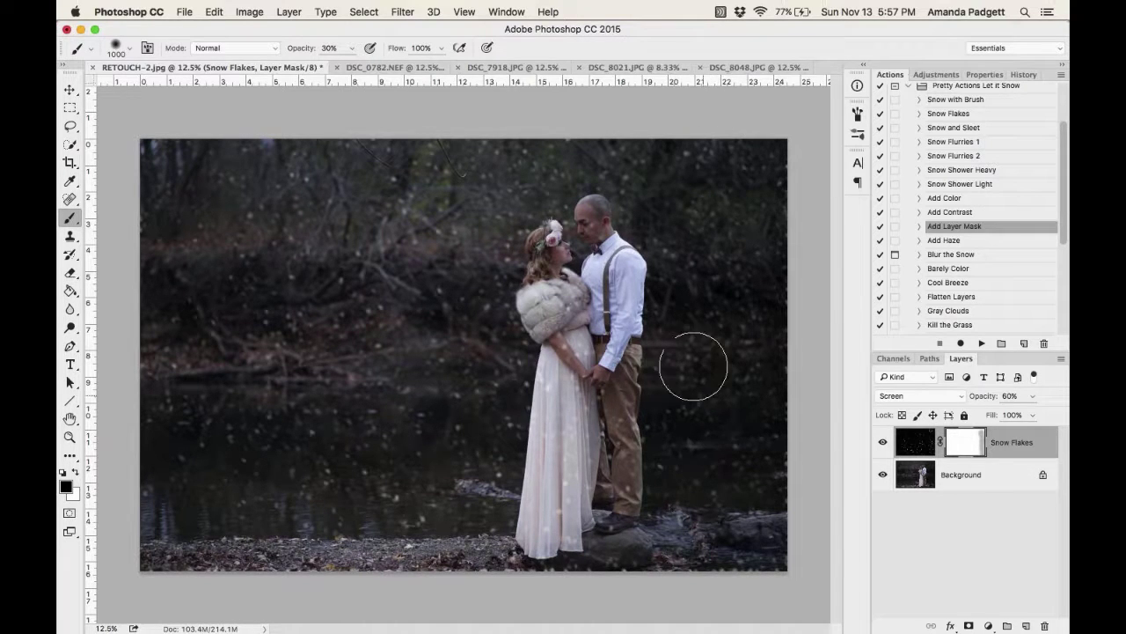
pyautogui.moveTo(581, 440)
pyautogui.mouseDown()
pyautogui.moveTo(603, 431)
pyautogui.moveTo(603, 360)
pyautogui.mouseUp()
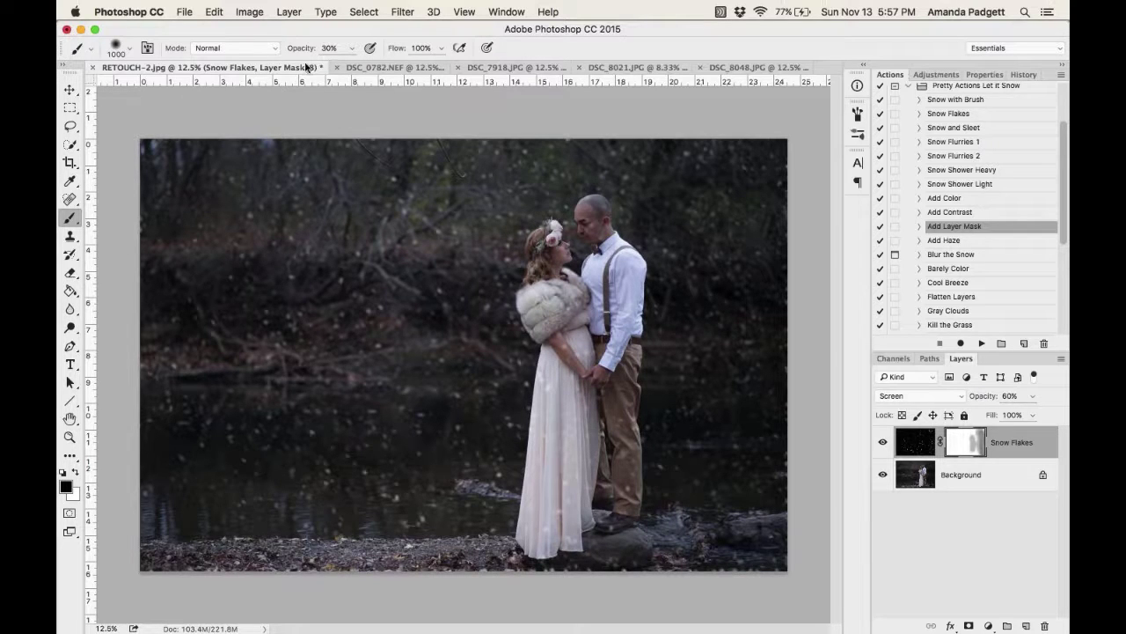
# Mask more of the snow on the couple with a 600 px brush at 55% opacity.
pyautogui.moveTo(310, 48); pyautogui.dragTo(343, 47)
pyautogui.press('[')
pyautogui.press('[')
pyautogui.press('[')
pyautogui.press('[')
# Run the Snow Flurries 1 action and lower both snow layers' opacity, setting Snow Flakes to 51%.
pyautogui.click(975, 147)
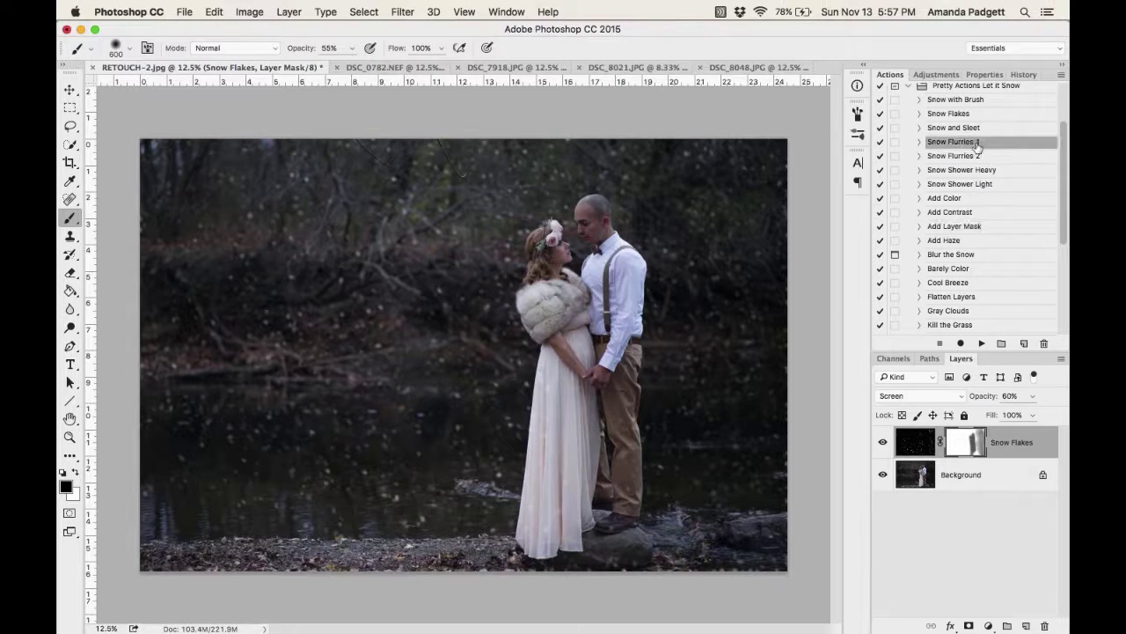
pyautogui.click(982, 343)
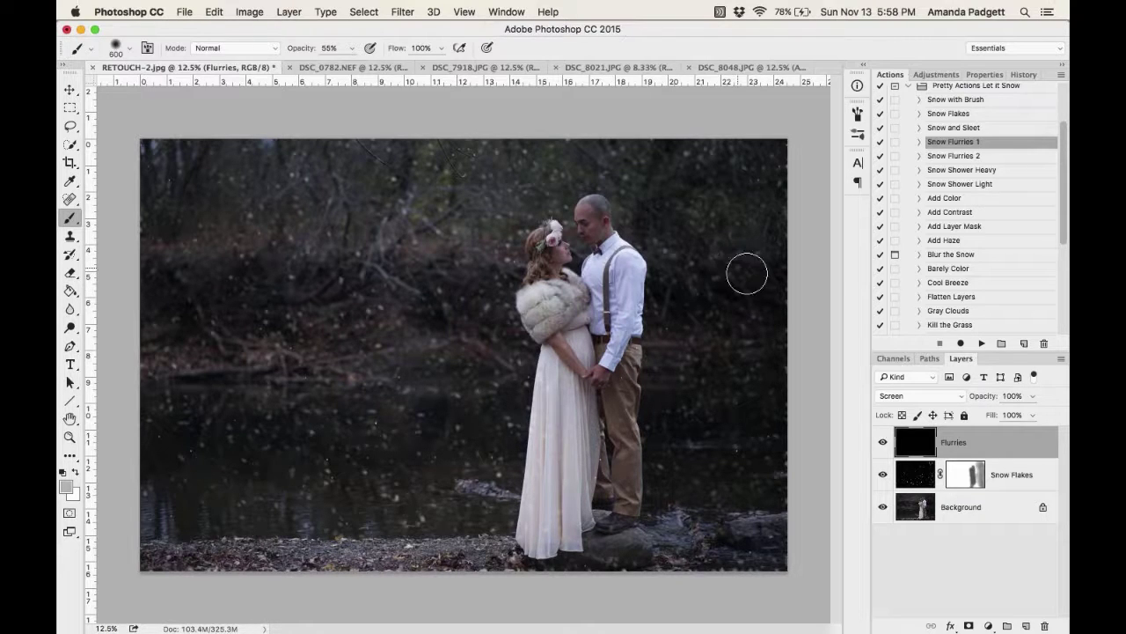
pyautogui.moveTo(983, 395); pyautogui.dragTo(948, 400)
pyautogui.click(1016, 476)
pyautogui.moveTo(980, 399); pyautogui.dragTo(981, 400)
# Run the Kill the Grass action and paint its mask white at 100% brush opacity over the background above the couple.
pyautogui.scroll(-3, 981, 264)
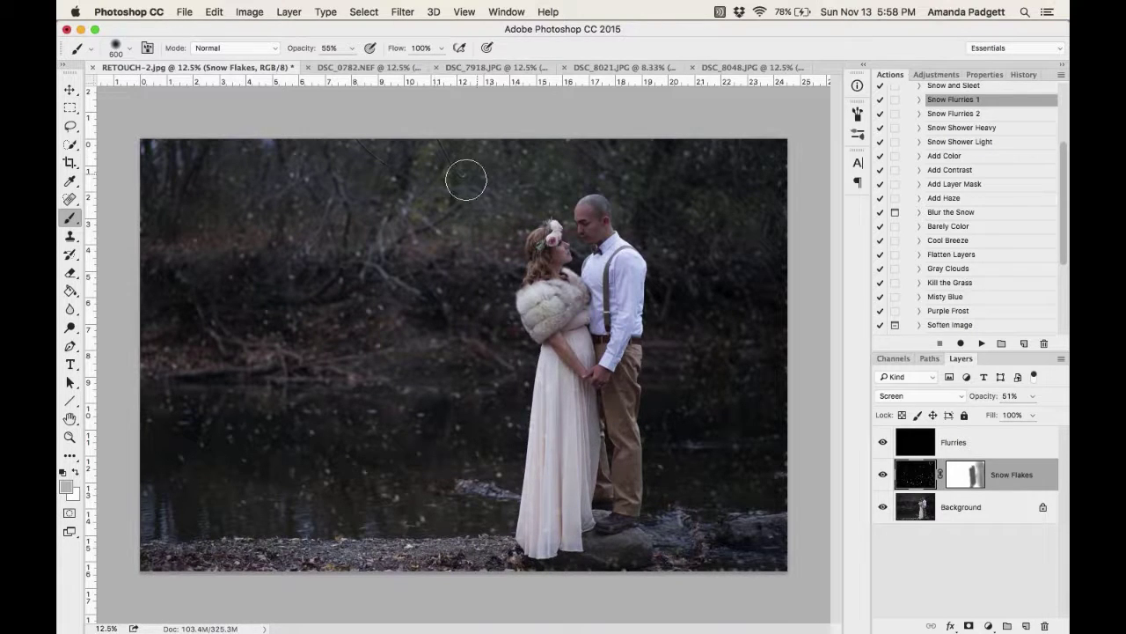
pyautogui.click(975, 284)
pyautogui.click(982, 343)
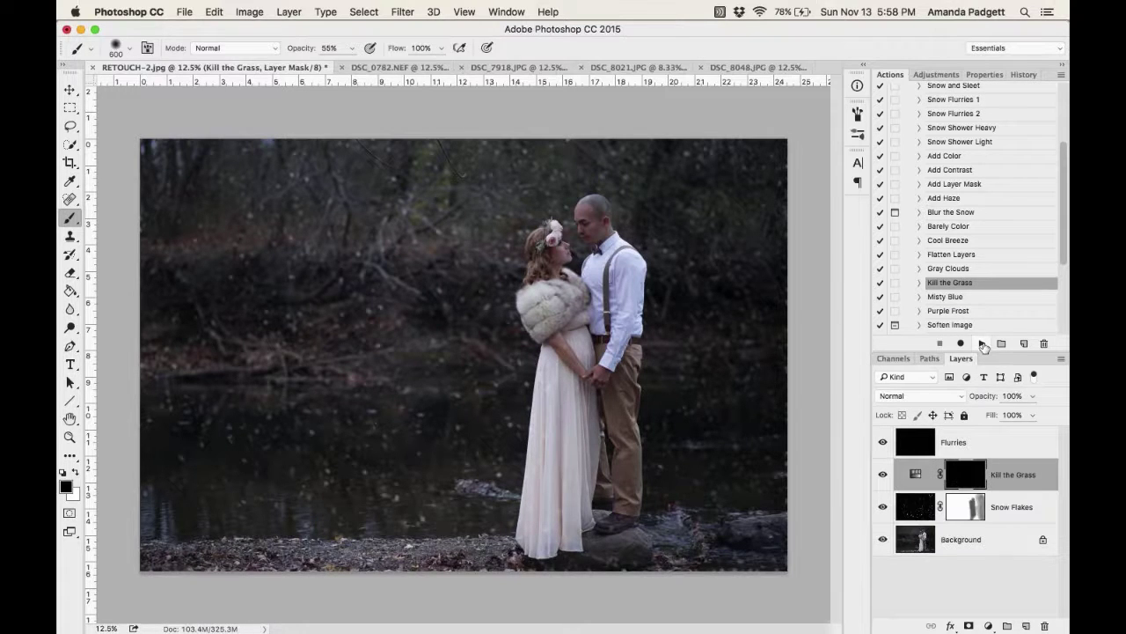
pyautogui.press('x')
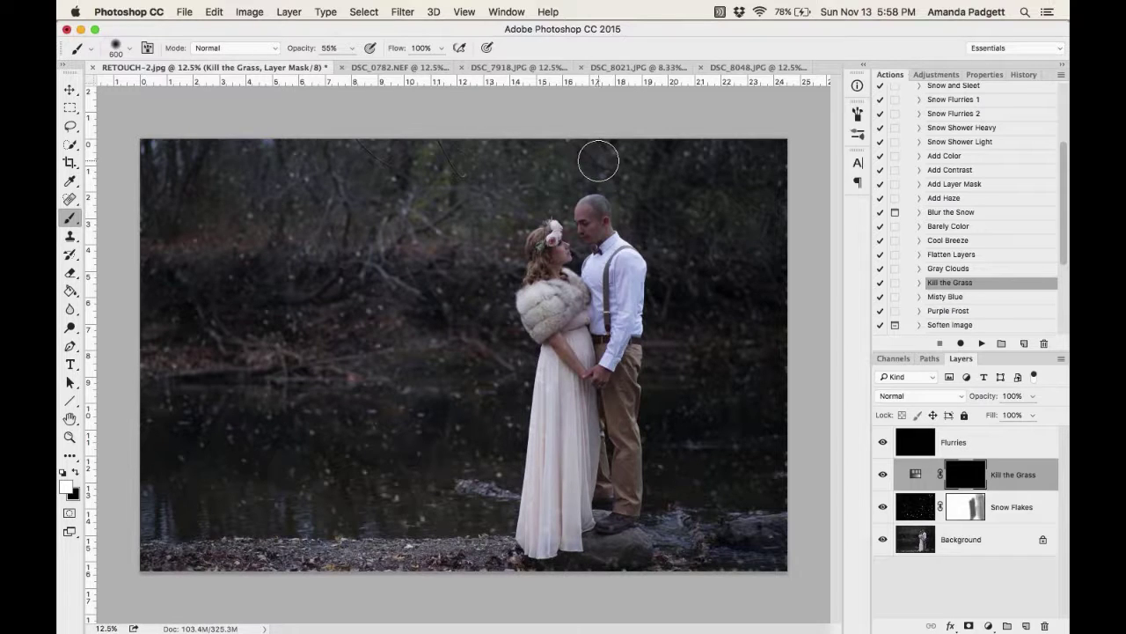
pyautogui.moveTo(308, 49); pyautogui.dragTo(376, 53)
pyautogui.moveTo(425, 177)
pyautogui.mouseDown()
pyautogui.moveTo(638, 171)
pyautogui.moveTo(687, 202)
pyautogui.moveTo(734, 206)
pyautogui.moveTo(758, 183)
pyautogui.mouseUp()
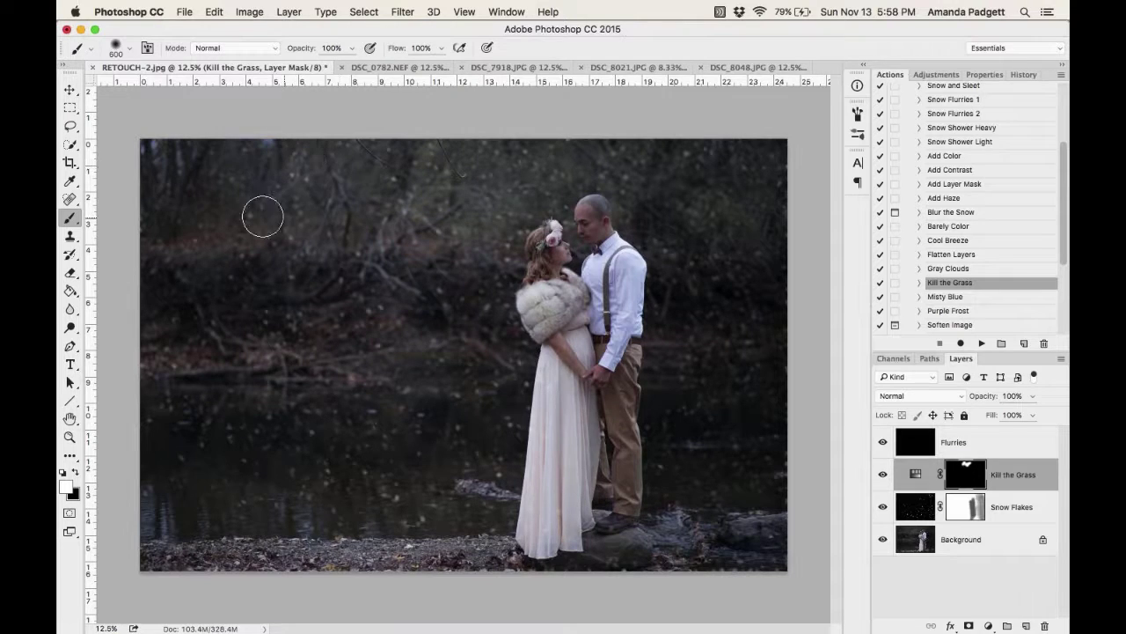
# Undo the straight stroke across the upper background and paint the Kill the Grass mask there at 61% brush opacity.
pyautogui.keyDown('shift'); pyautogui.click(162, 161); pyautogui.keyUp('shift')
pyautogui.press('super+z')
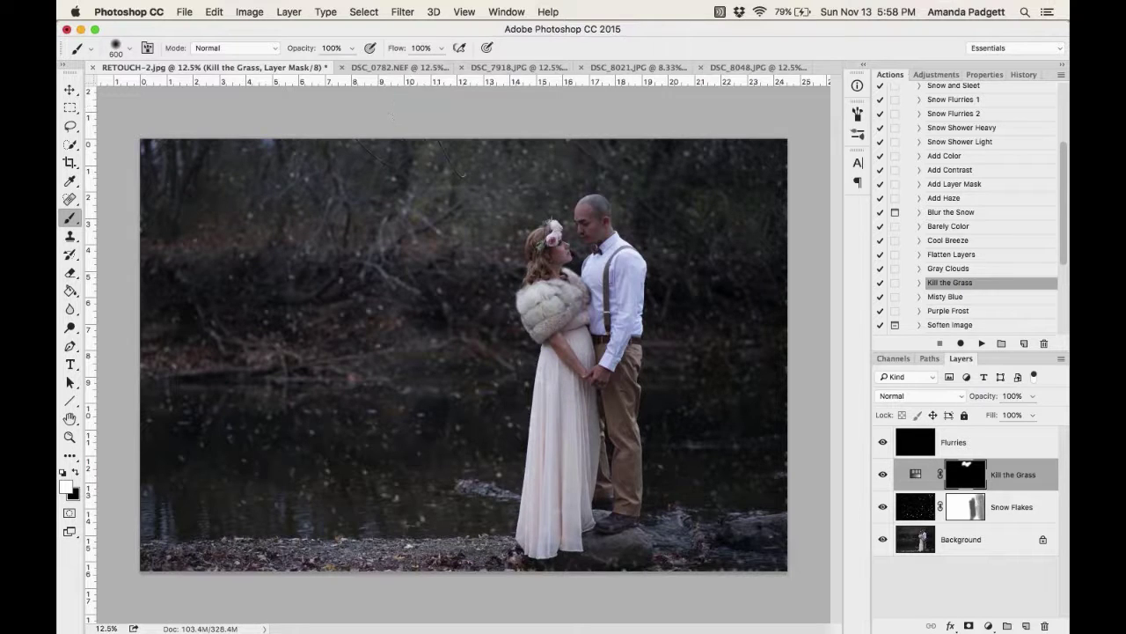
pyautogui.moveTo(300, 49); pyautogui.dragTo(276, 50)
pyautogui.moveTo(675, 237); pyautogui.dragTo(337, 211)
# Run the Purple Frost action with its layer opacity at 34% and add the Winter Warmth effect above it.
pyautogui.scroll(-3, 975, 269)
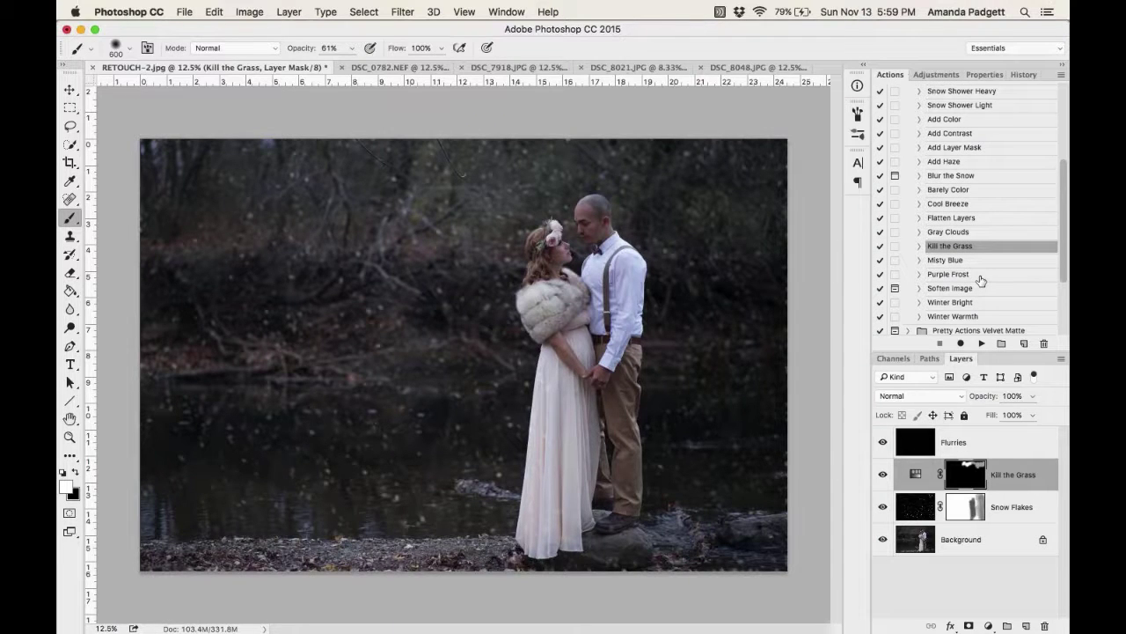
pyautogui.click(980, 276)
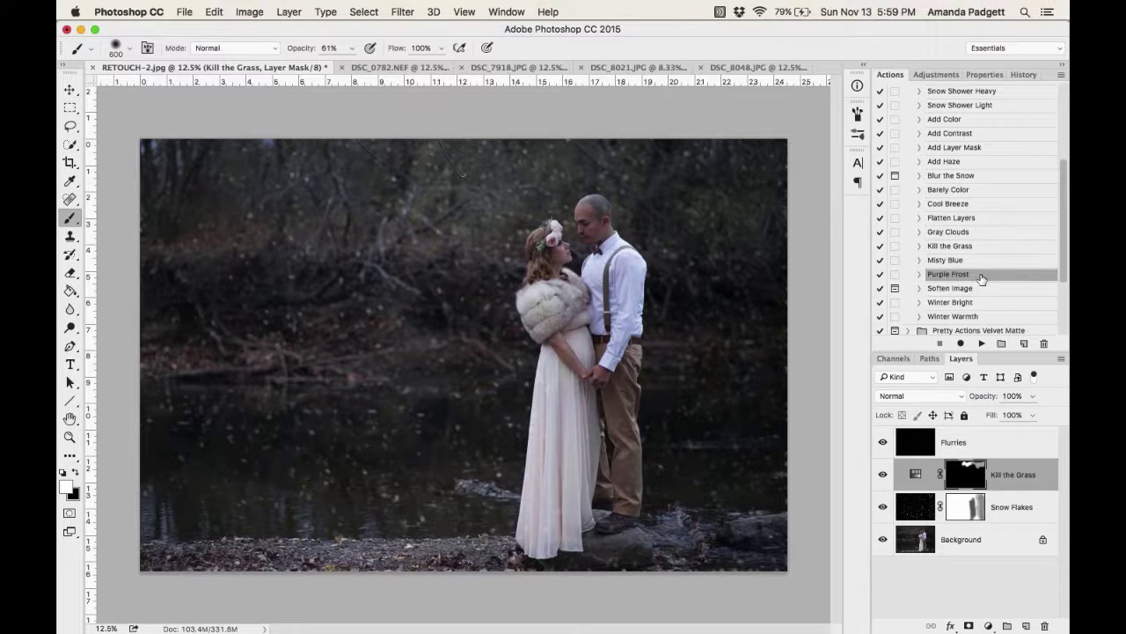
pyautogui.click(982, 344)
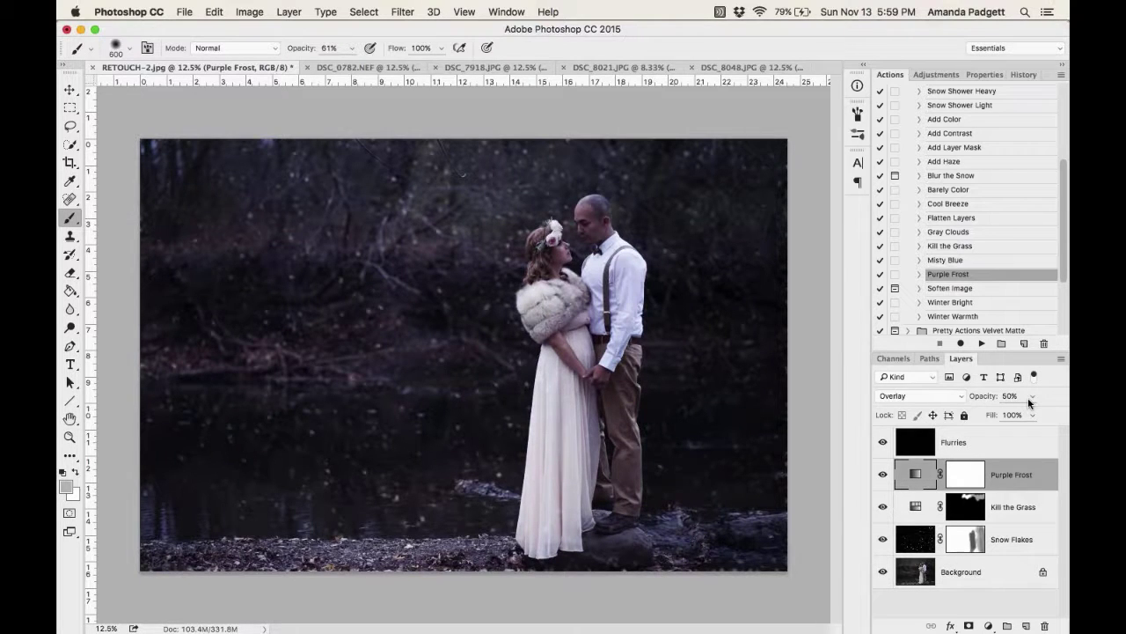
pyautogui.moveTo(986, 401); pyautogui.dragTo(973, 401)
pyautogui.click(983, 318)
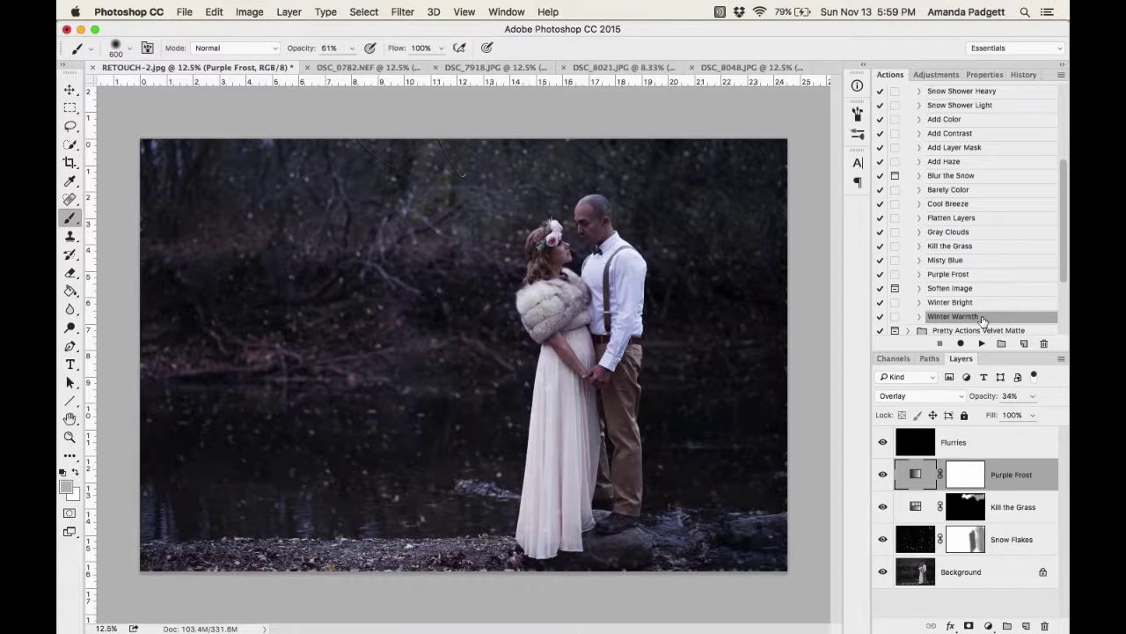
pyautogui.click(981, 343)
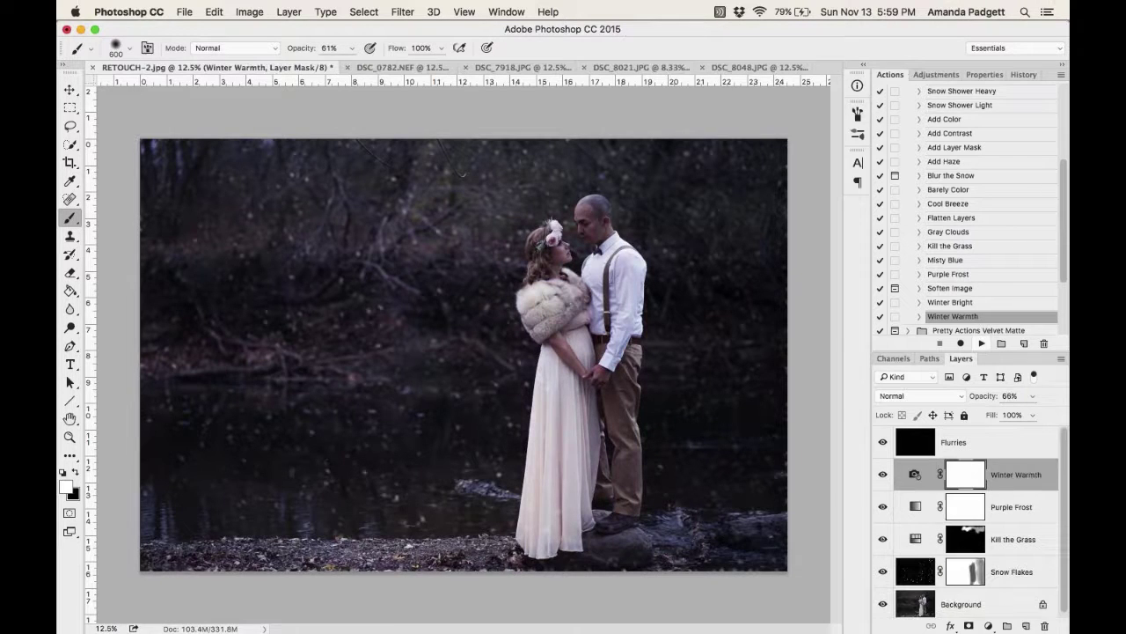
# Try the Winter Bright action and delete the layer it adds.
pyautogui.click(983, 302)
pyautogui.click(981, 343)
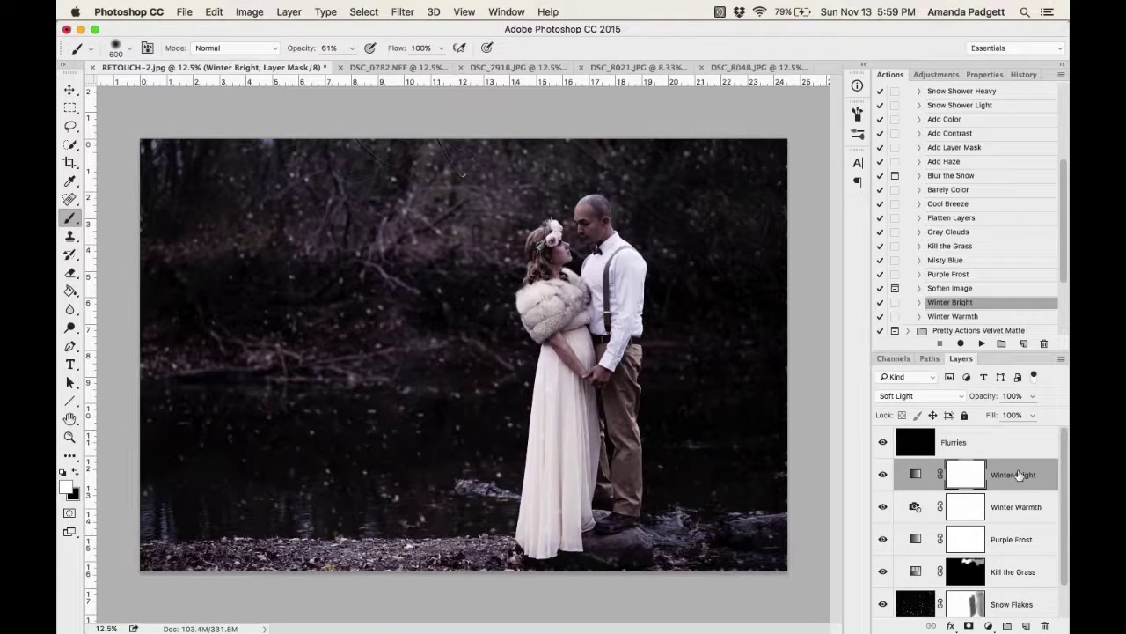
pyautogui.press('BackSpace')
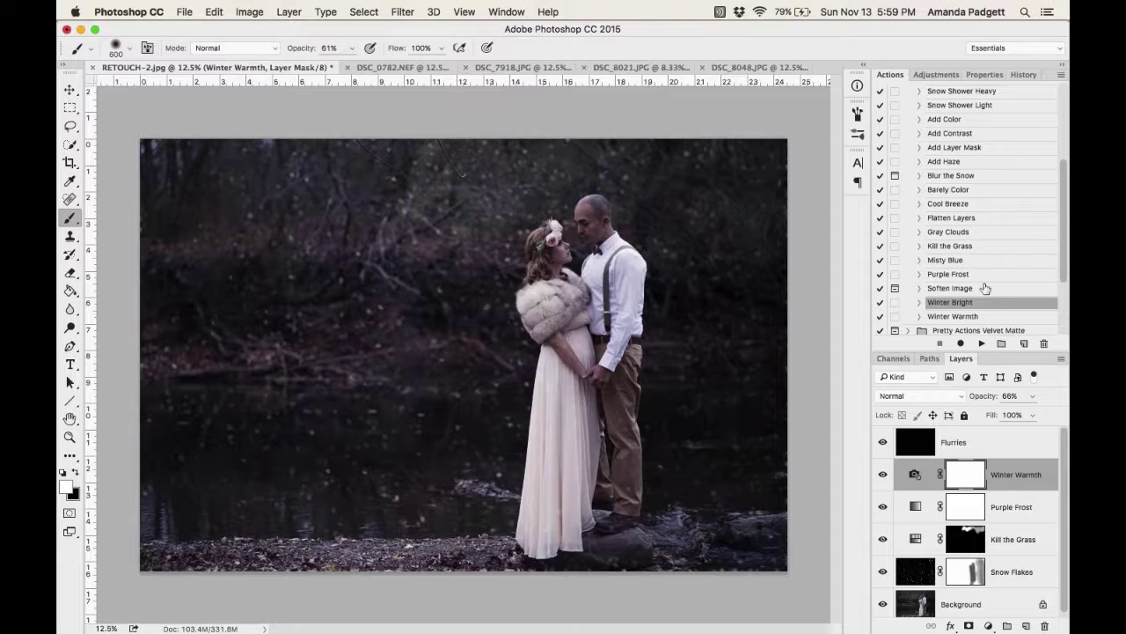
# Run the Barely Color action and set the Barely Color layer's opacity to 28%.
pyautogui.click(980, 190)
pyautogui.scroll(2, 989, 315)
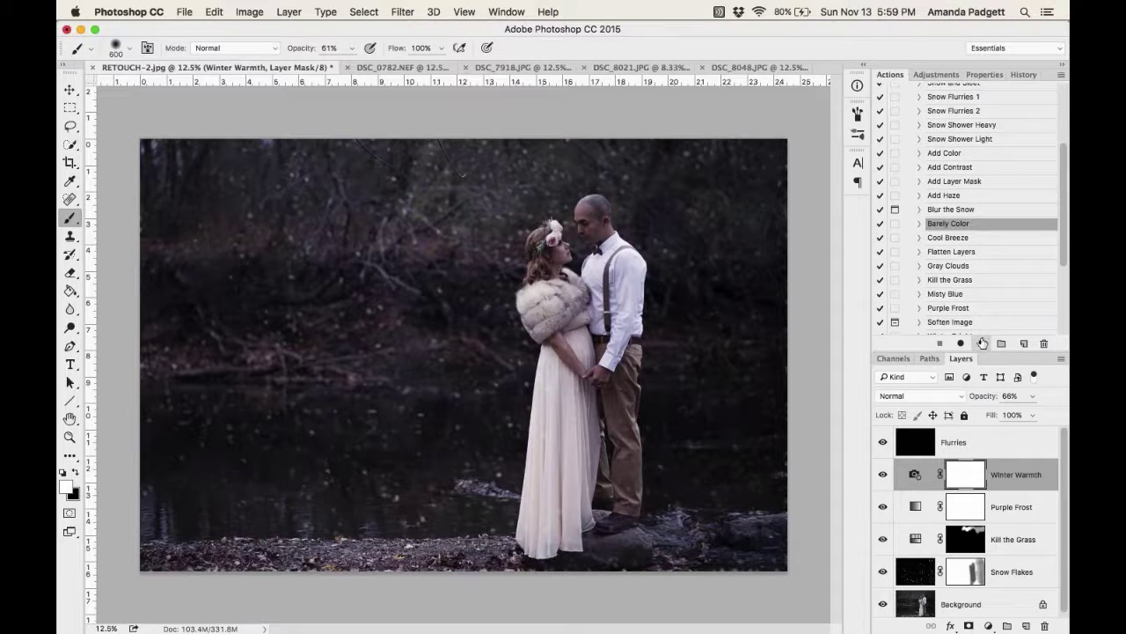
pyautogui.click(982, 344)
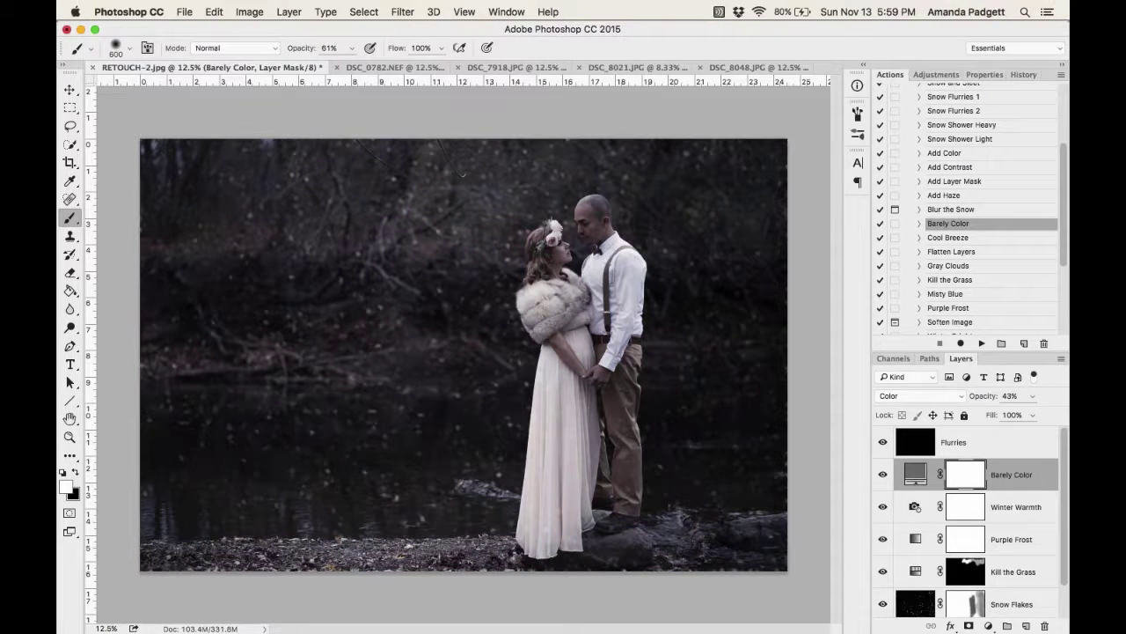
pyautogui.moveTo(986, 396); pyautogui.dragTo(976, 398)
# Add a Levels adjustment layer above Barely Color with RGB input levels of 13, 1.30 and 246.
pyautogui.click(987, 625)
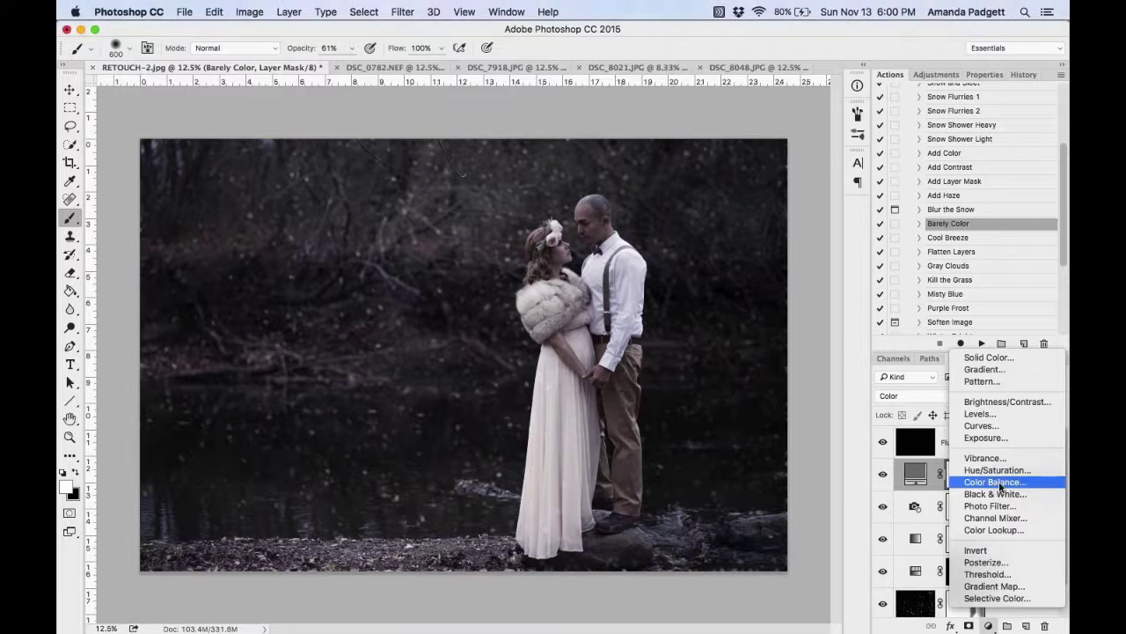
pyautogui.click(994, 414)
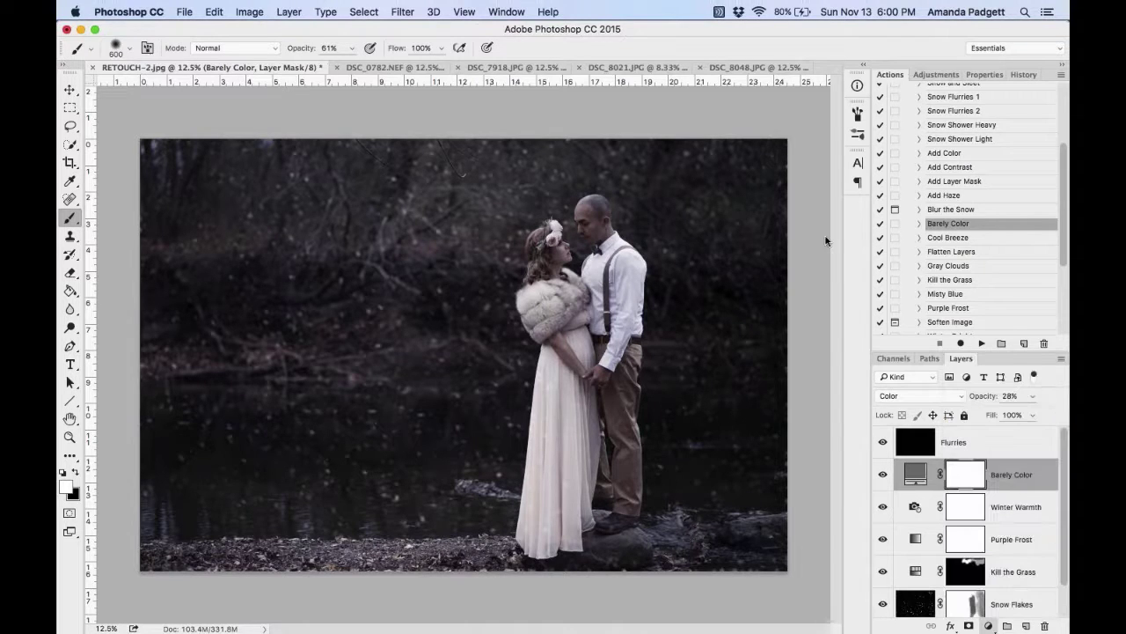
pyautogui.moveTo(974, 216); pyautogui.dragTo(906, 216)
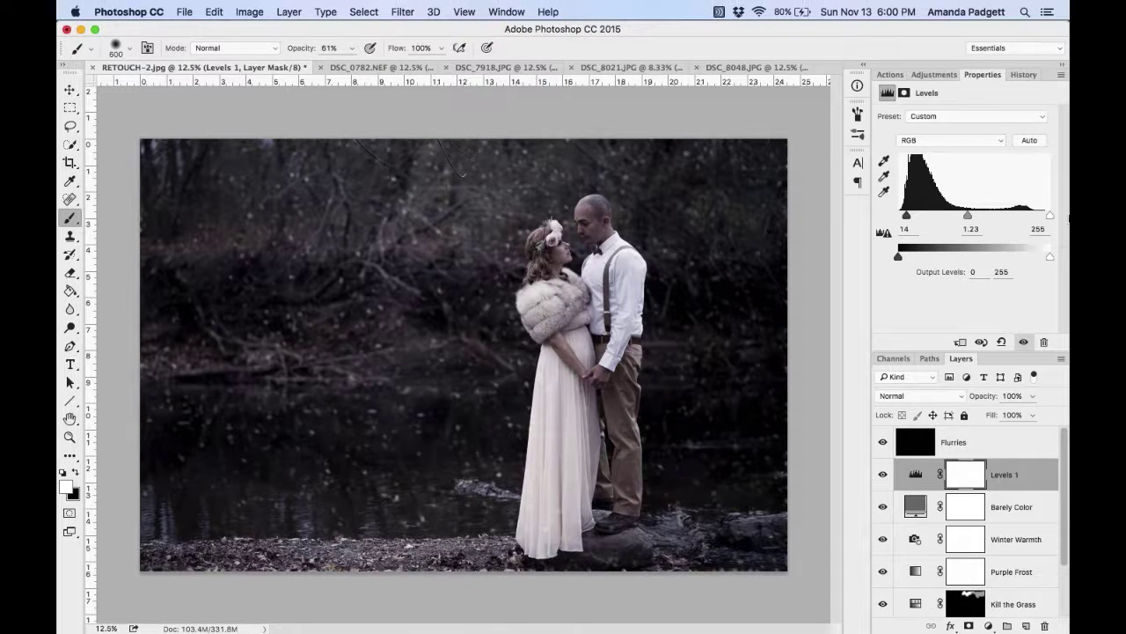
pyautogui.moveTo(1050, 218); pyautogui.dragTo(1044, 216)
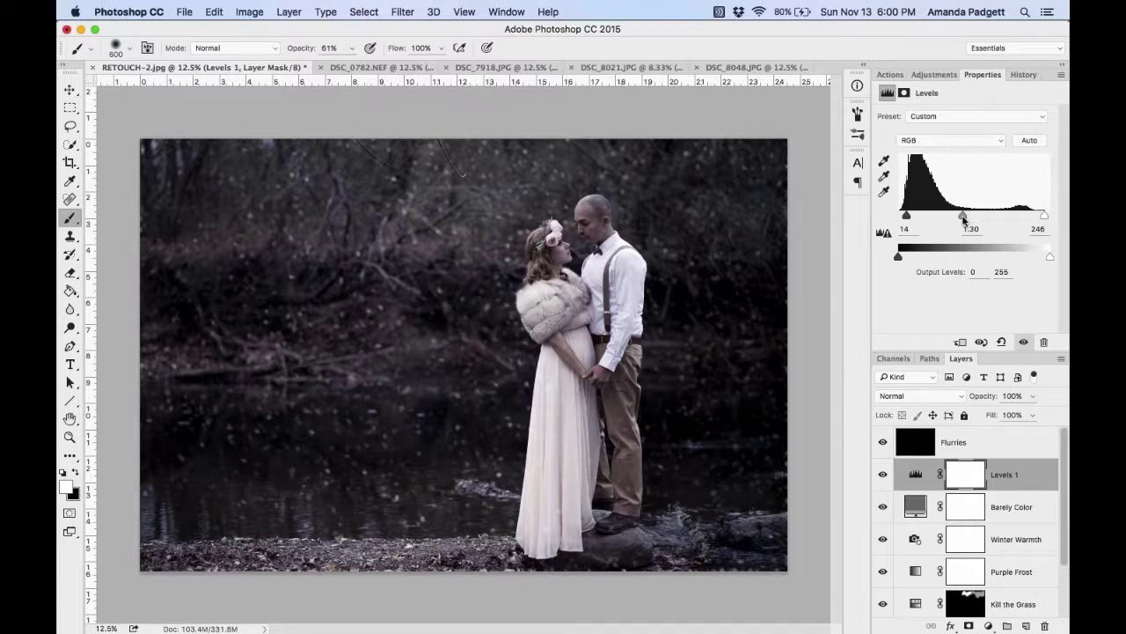
pyautogui.moveTo(907, 217); pyautogui.dragTo(907, 218)
# Compare the edit with the Background layer alone, and set the Snow Flakes layer's opacity to 34%.
pyautogui.scroll(-2, 955, 521)
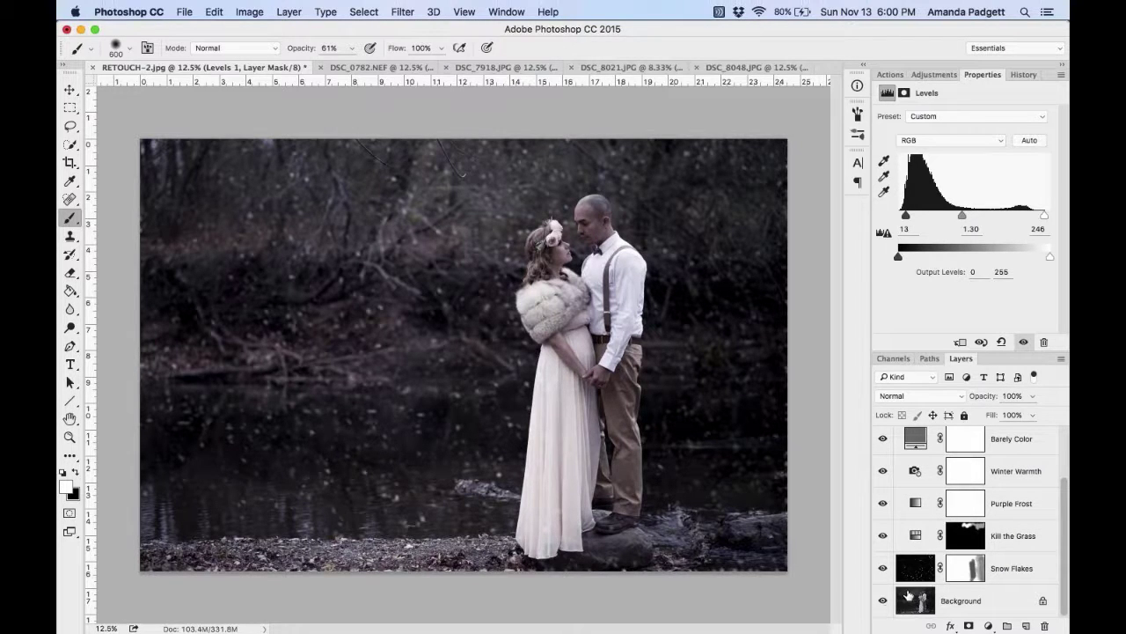
pyautogui.keyDown('alt'); pyautogui.click(883, 600); pyautogui.keyUp('alt')
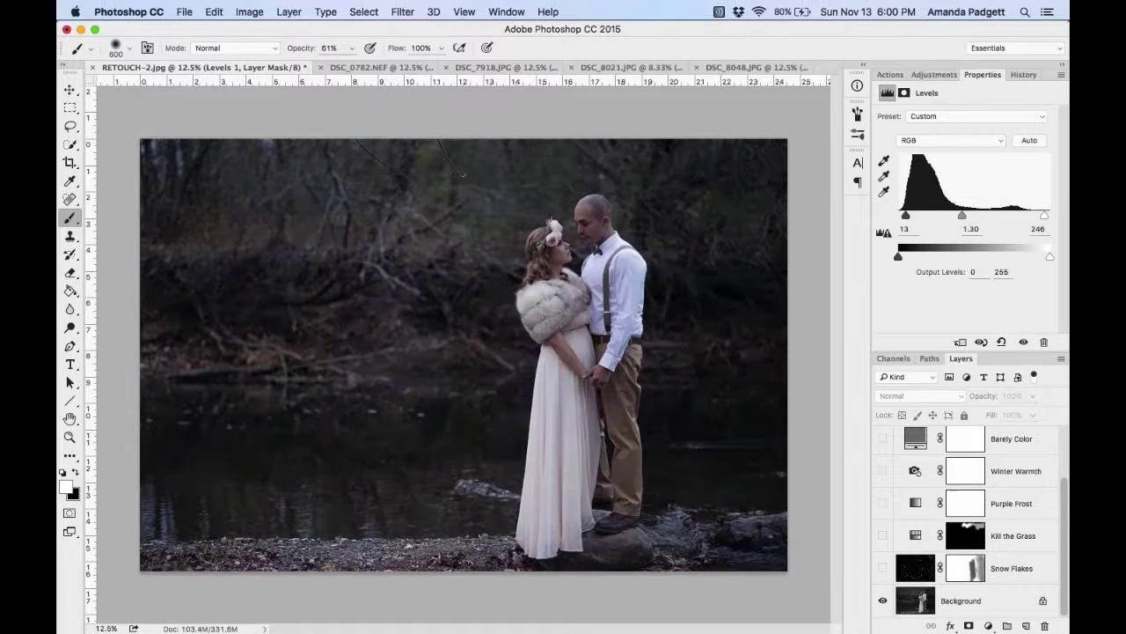
pyautogui.keyDown('alt'); pyautogui.click(883, 600); pyautogui.keyUp('alt')
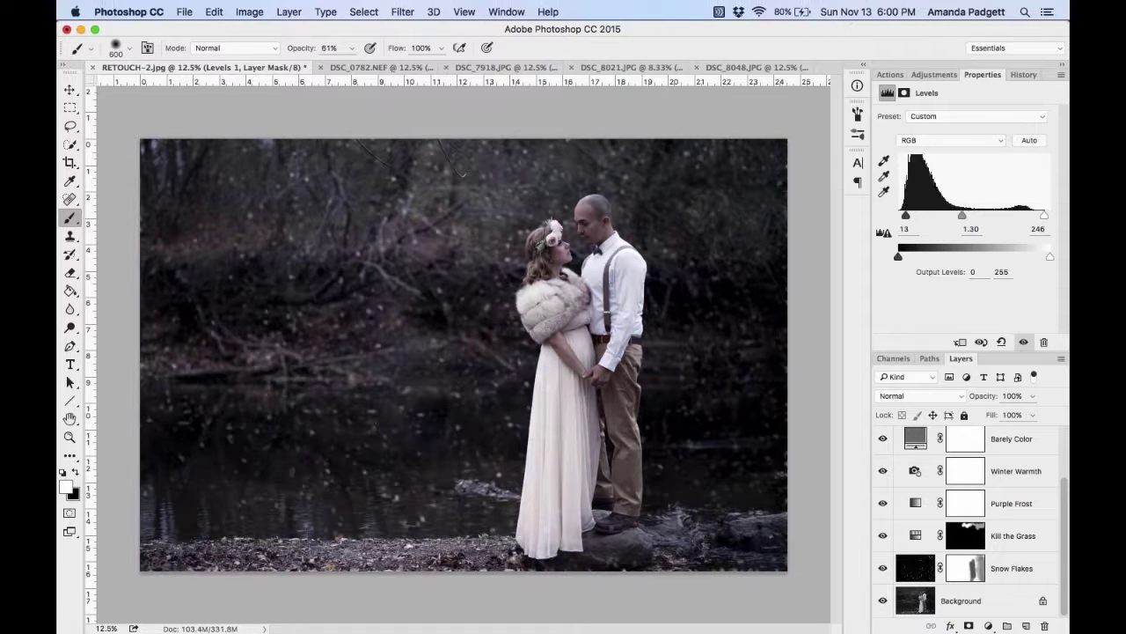
pyautogui.click(1012, 561)
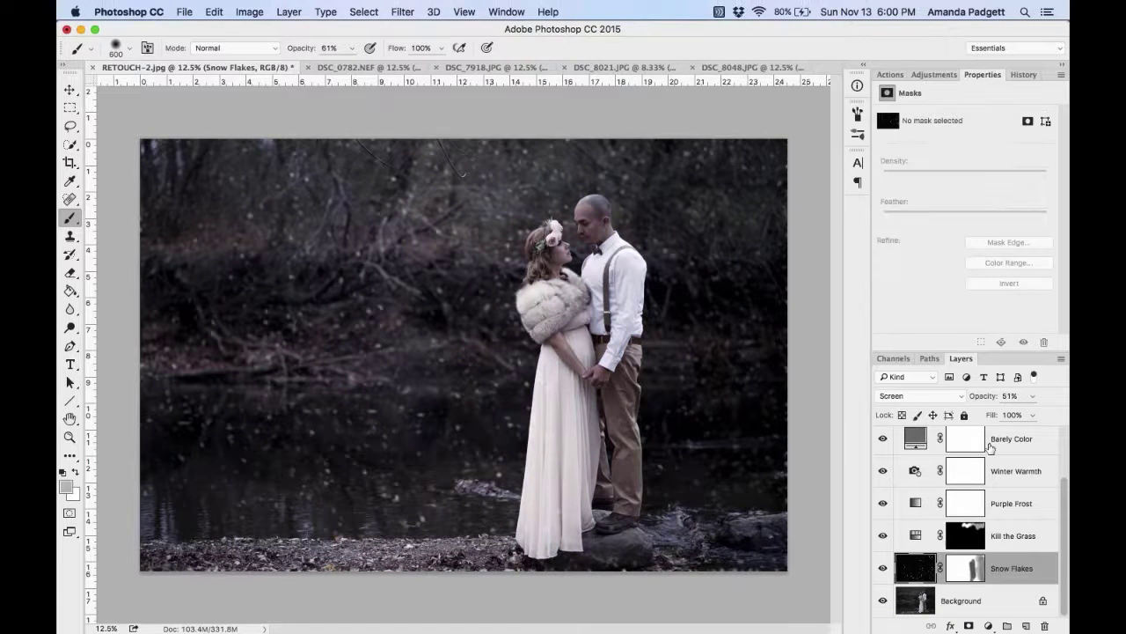
pyautogui.moveTo(987, 397); pyautogui.dragTo(976, 398)
pyautogui.press('Return')
# Revert the photo to its original RETOUCH-2.jpg history snapshot.
pyautogui.click(1023, 75)
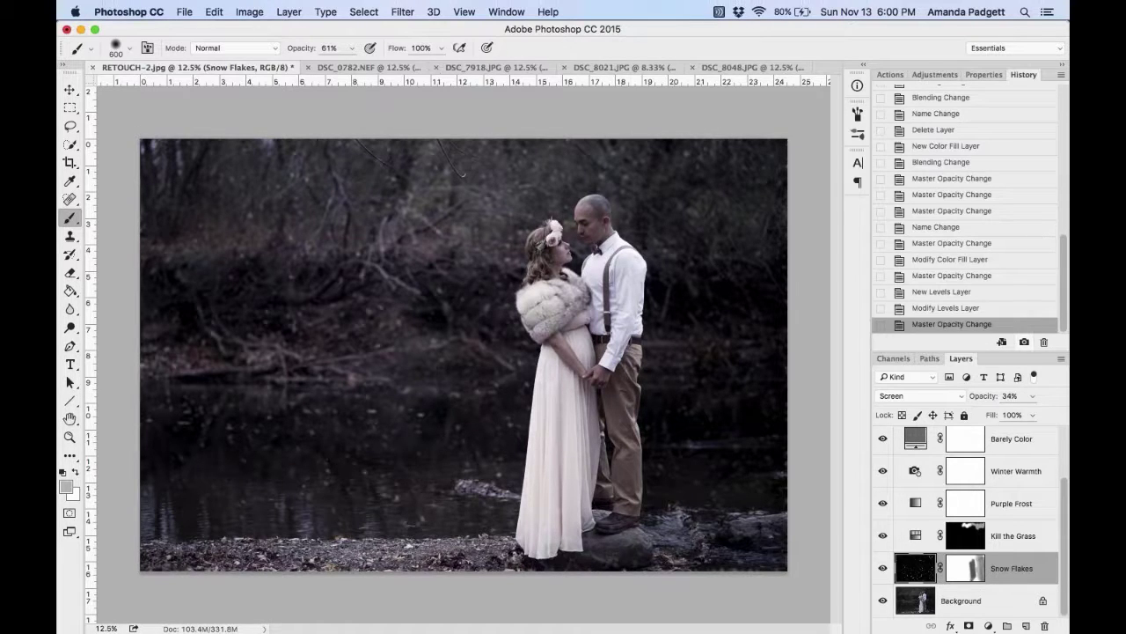
pyautogui.scroll(10, 976, 229)
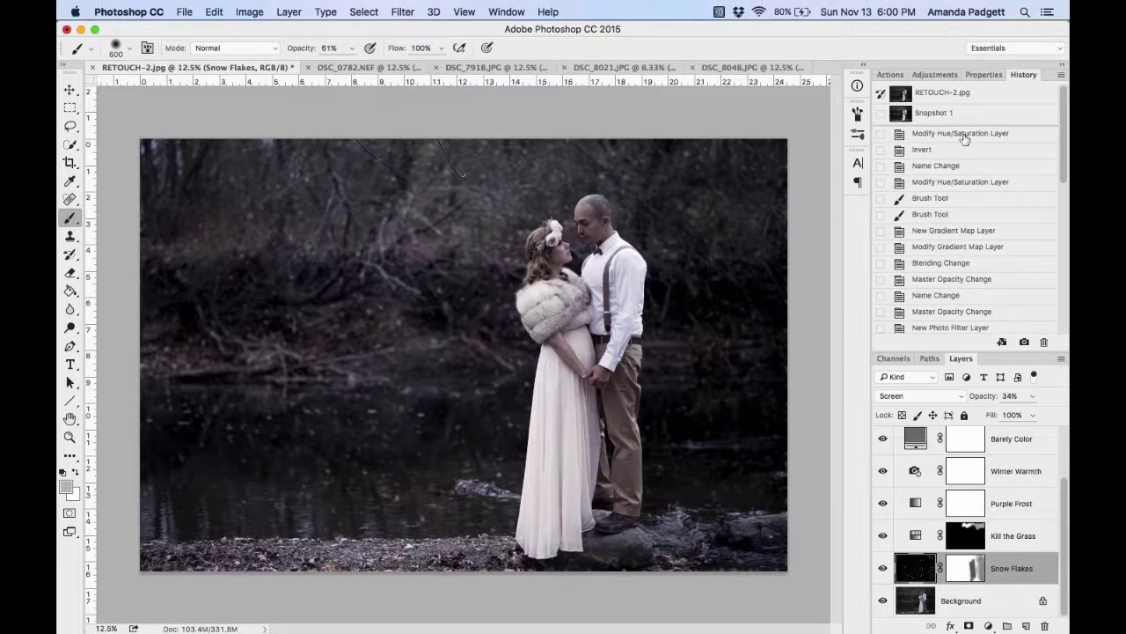
pyautogui.click(930, 94)
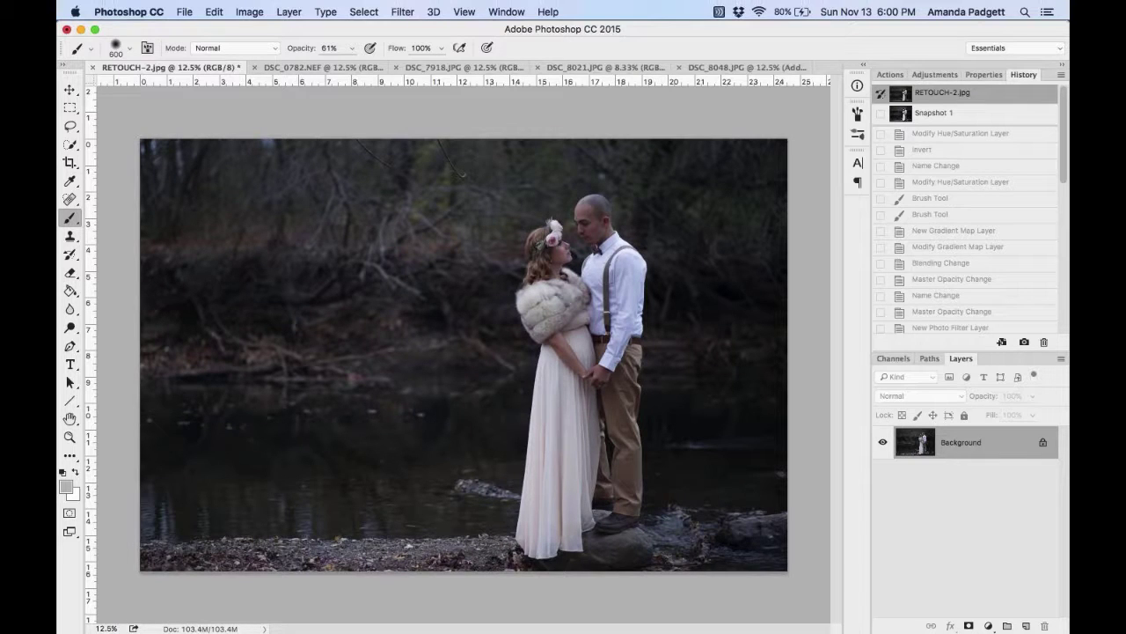
# Run the Snow with Brush action from the Pretty Actions Let it Snow set on the restored photo.
pyautogui.click(890, 74)
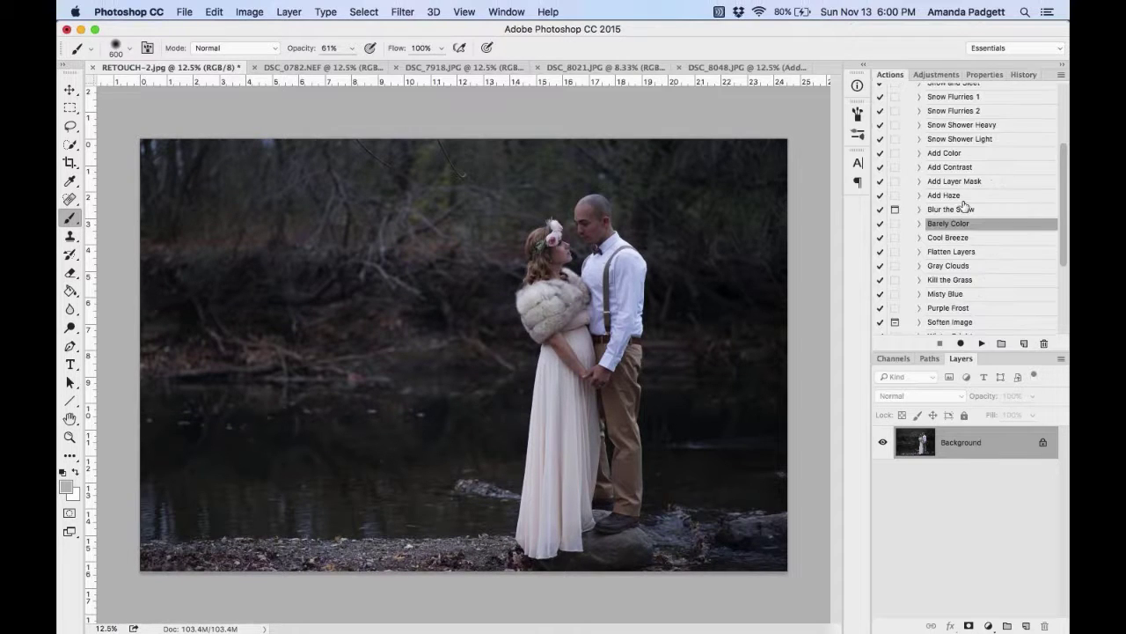
pyautogui.scroll(-4, 965, 212)
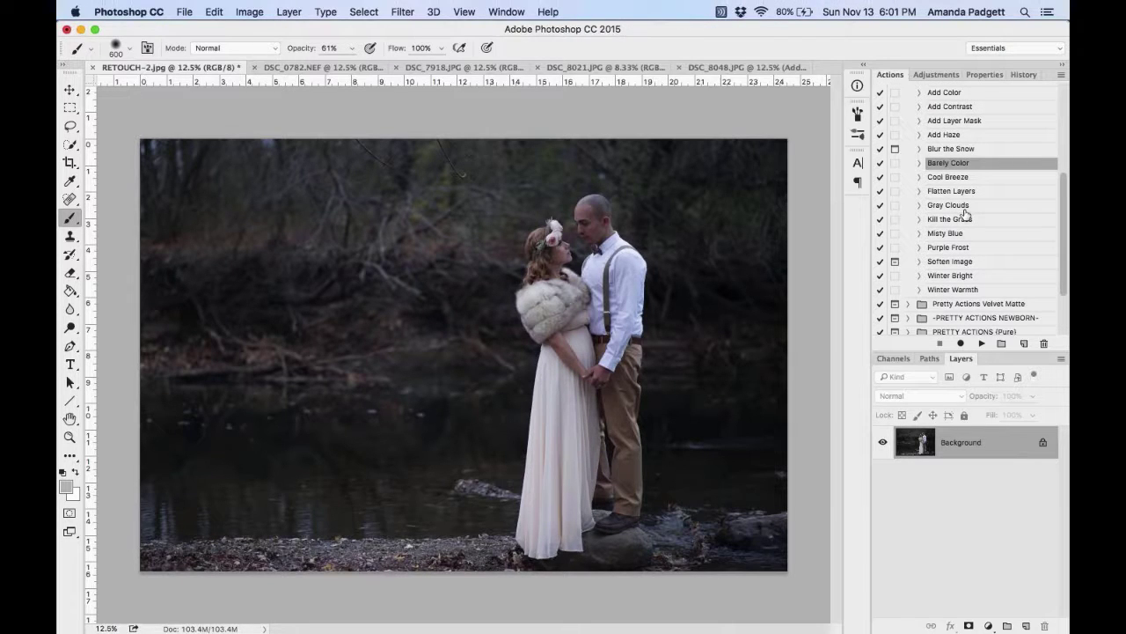
pyautogui.scroll(7, 965, 212)
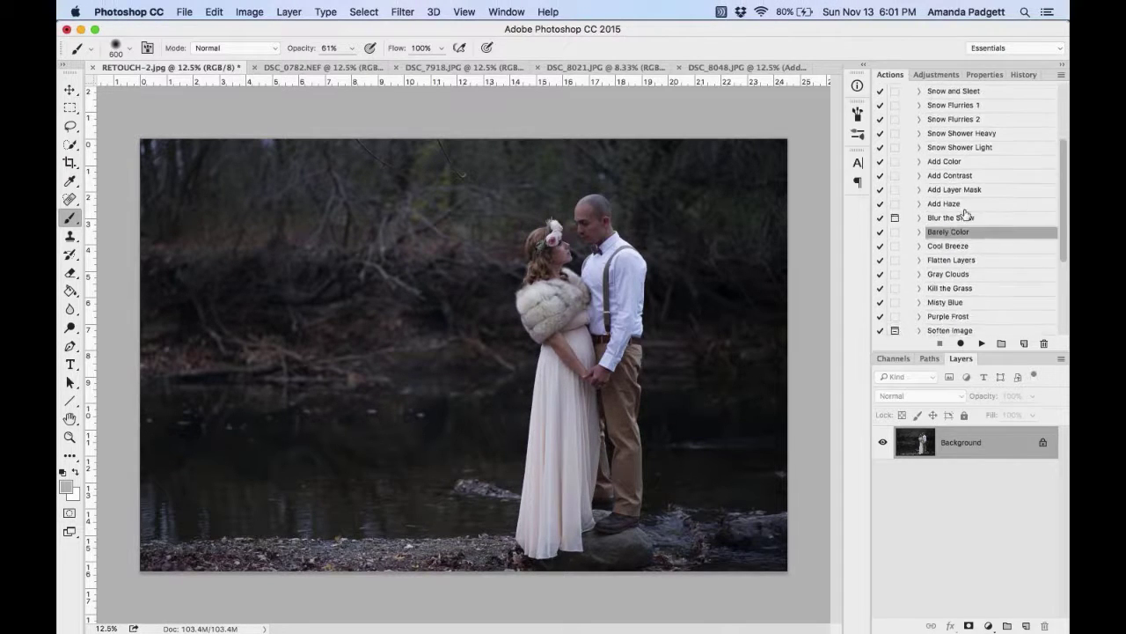
pyautogui.click(955, 97)
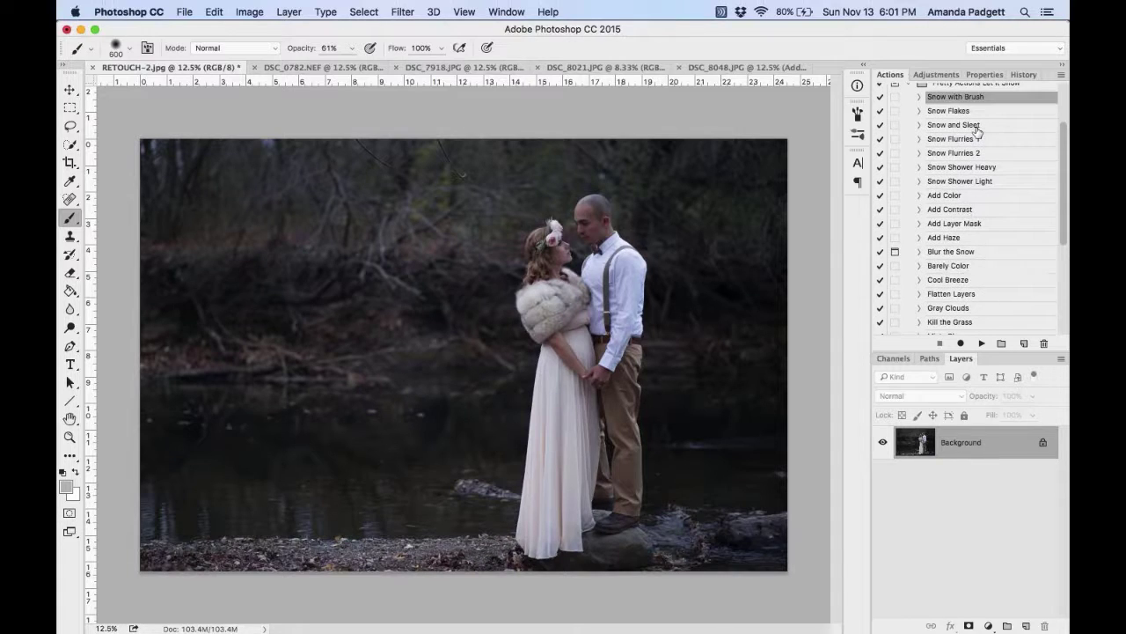
pyautogui.click(982, 343)
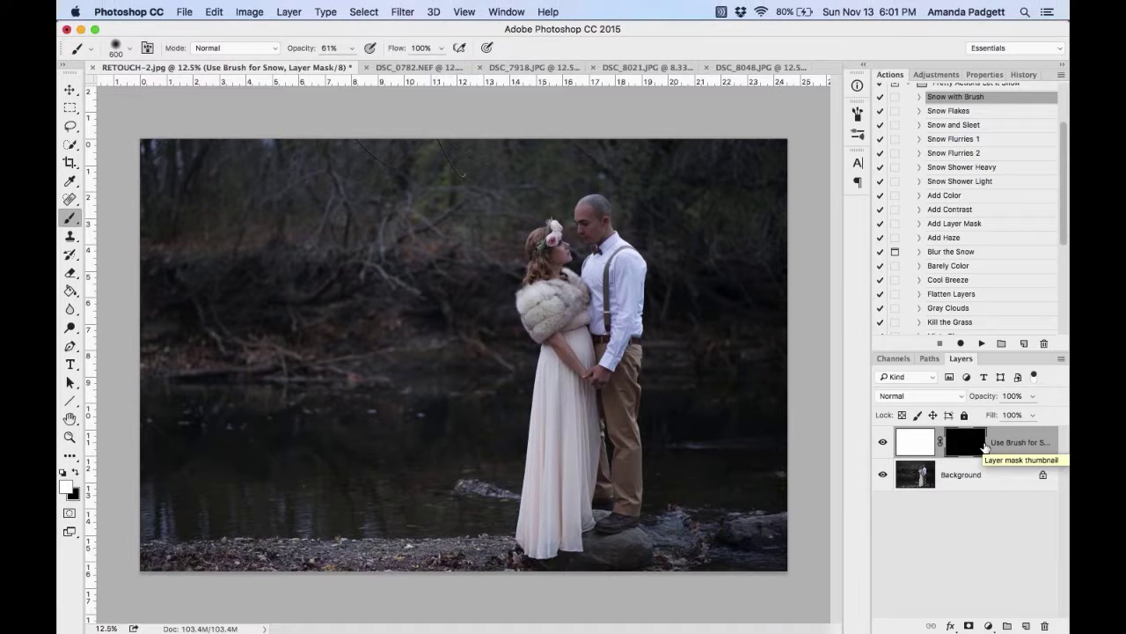
# Choose the 243 px snow brush preset and enlarge it to 500 px.
pyautogui.click(129, 50)
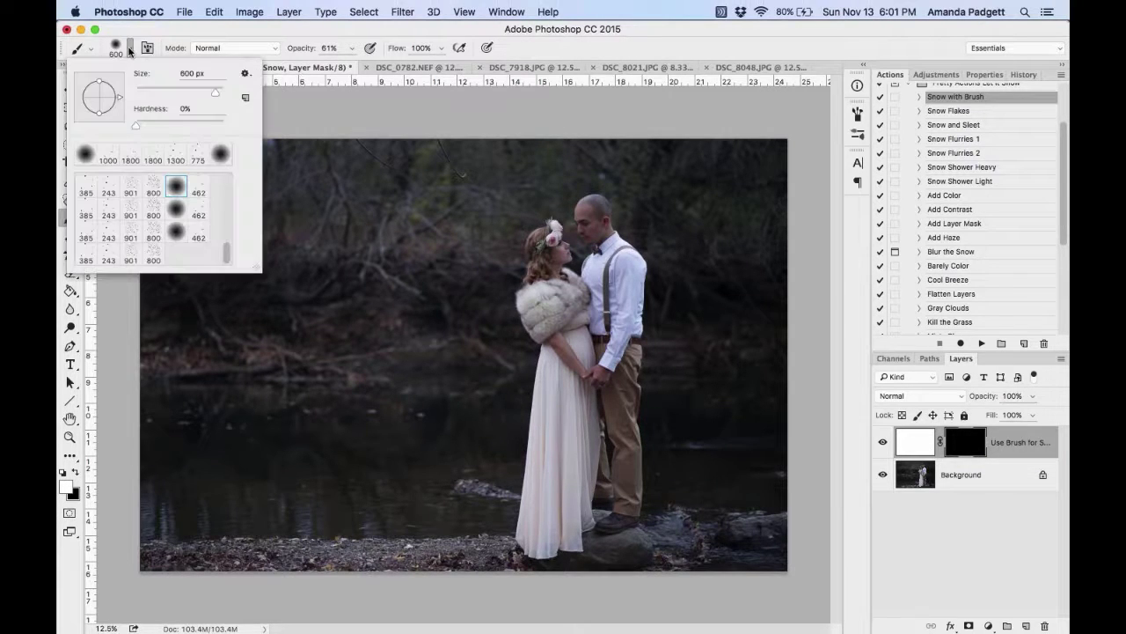
pyautogui.click(112, 236)
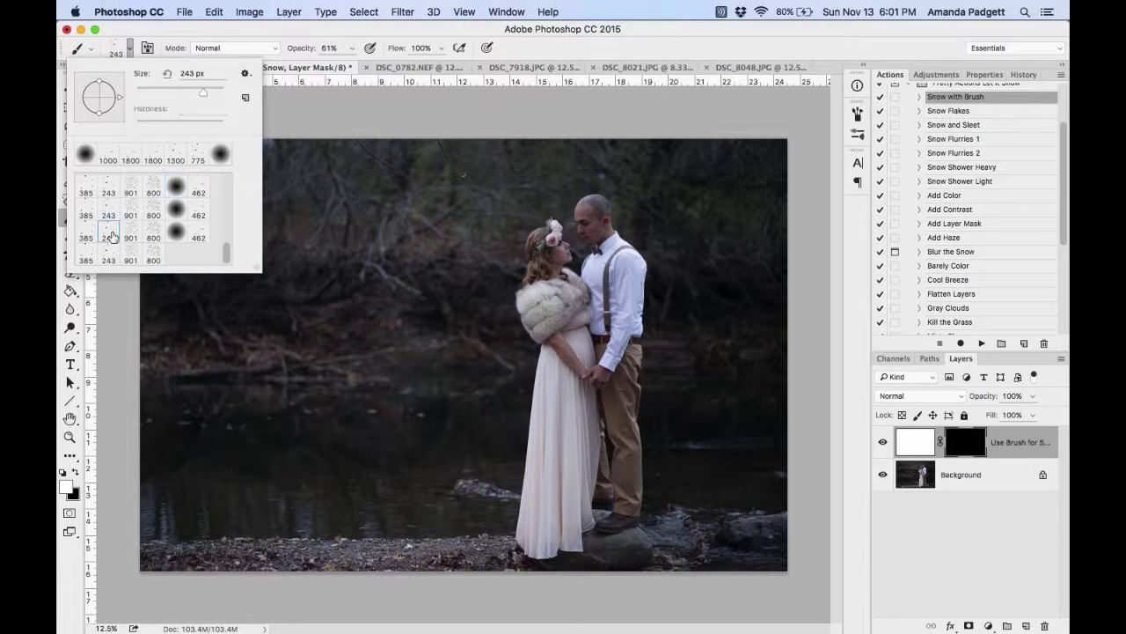
pyautogui.click(129, 51)
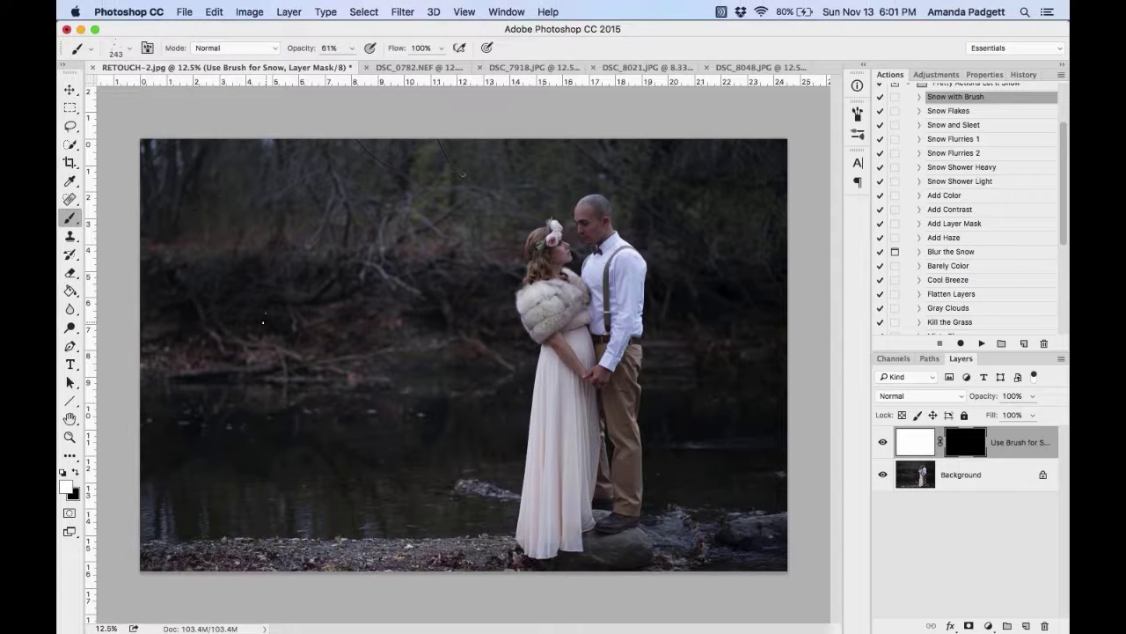
pyautogui.press(']')
pyautogui.press(']')
pyautogui.press(']')
pyautogui.press('[')
# Enable Scattering for the snow brush with Scatter at 244% and Count at 1.
pyautogui.click(857, 116)
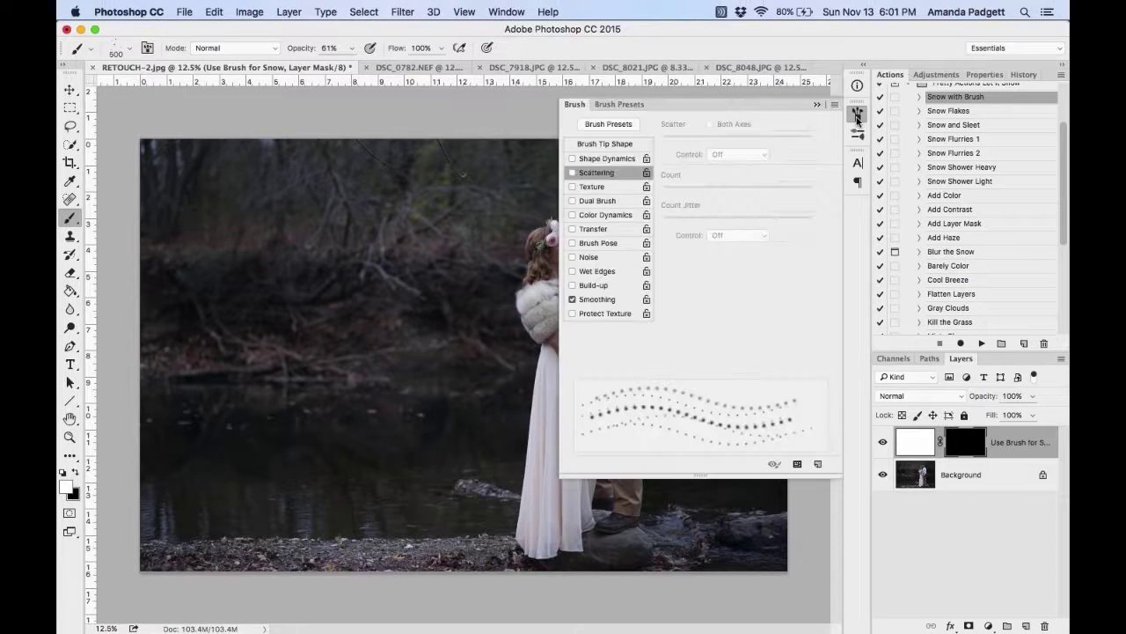
pyautogui.click(572, 173)
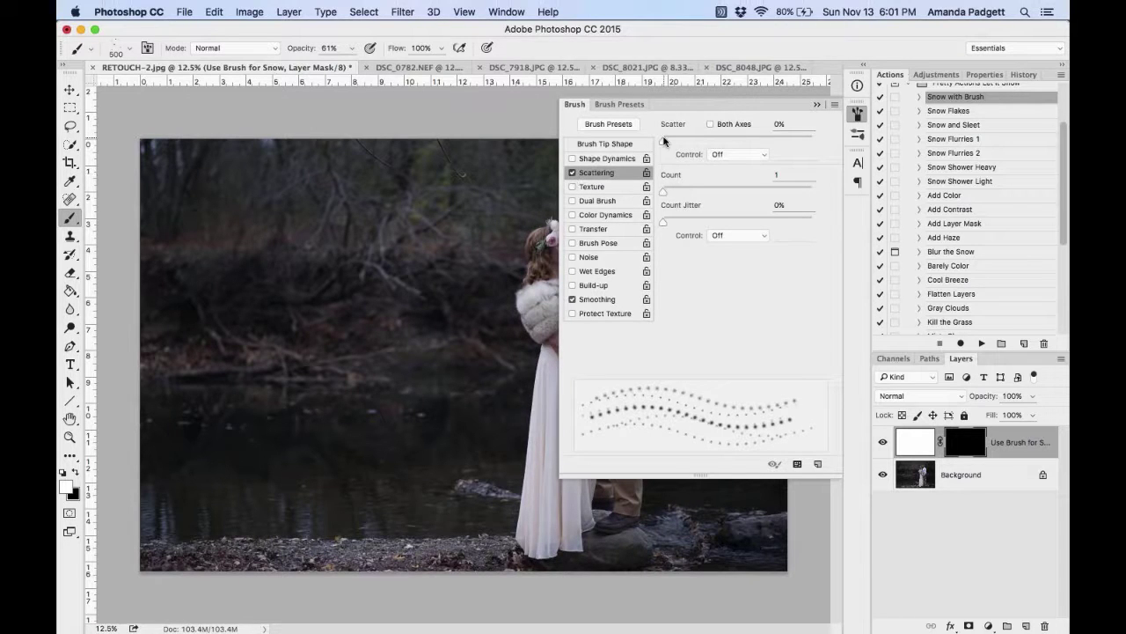
pyautogui.moveTo(664, 142); pyautogui.dragTo(666, 143)
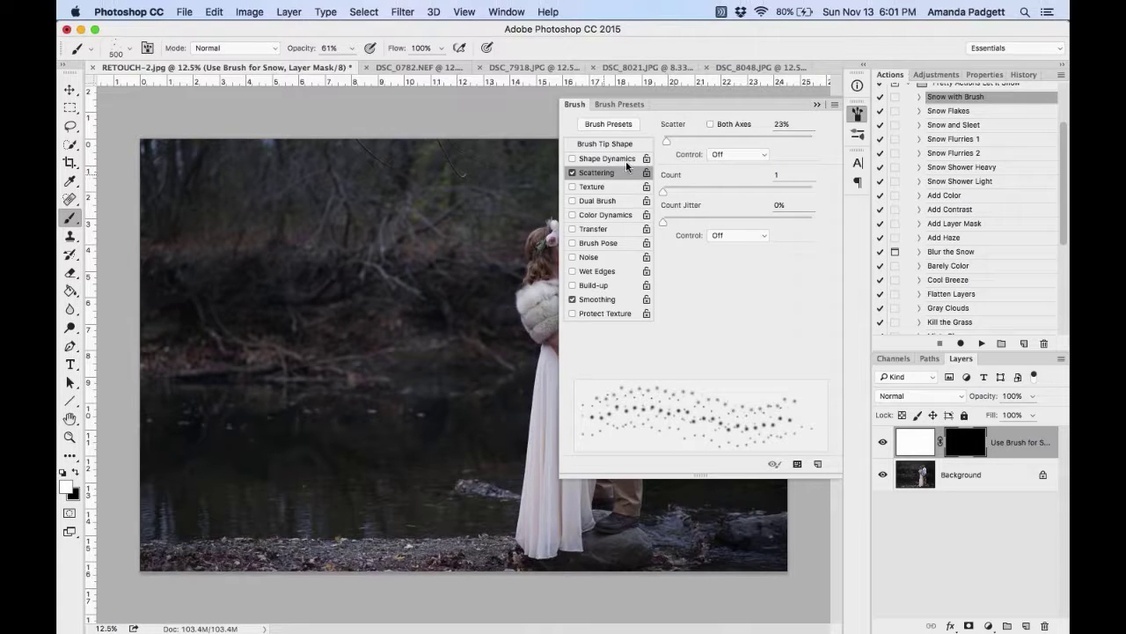
pyautogui.moveTo(669, 145); pyautogui.dragTo(699, 140)
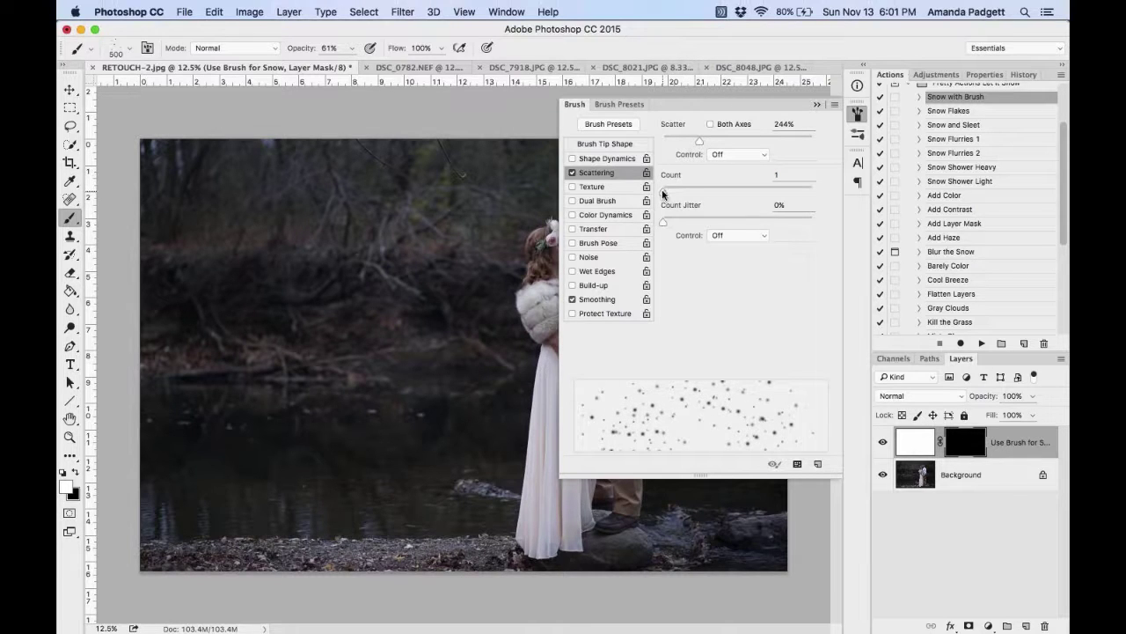
pyautogui.moveTo(663, 191)
pyautogui.mouseDown()
pyautogui.moveTo(699, 191)
pyautogui.moveTo(659, 193)
pyautogui.moveTo(672, 196)
pyautogui.moveTo(683, 227)
pyautogui.moveTo(662, 226)
pyautogui.moveTo(666, 192)
pyautogui.mouseUp()
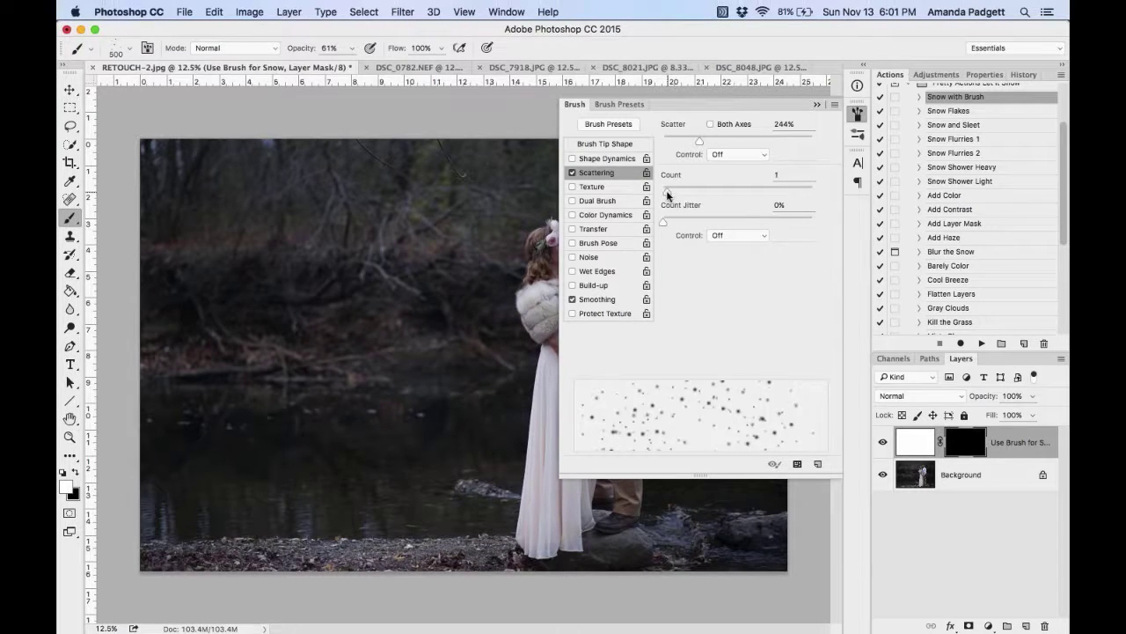
pyautogui.click(816, 105)
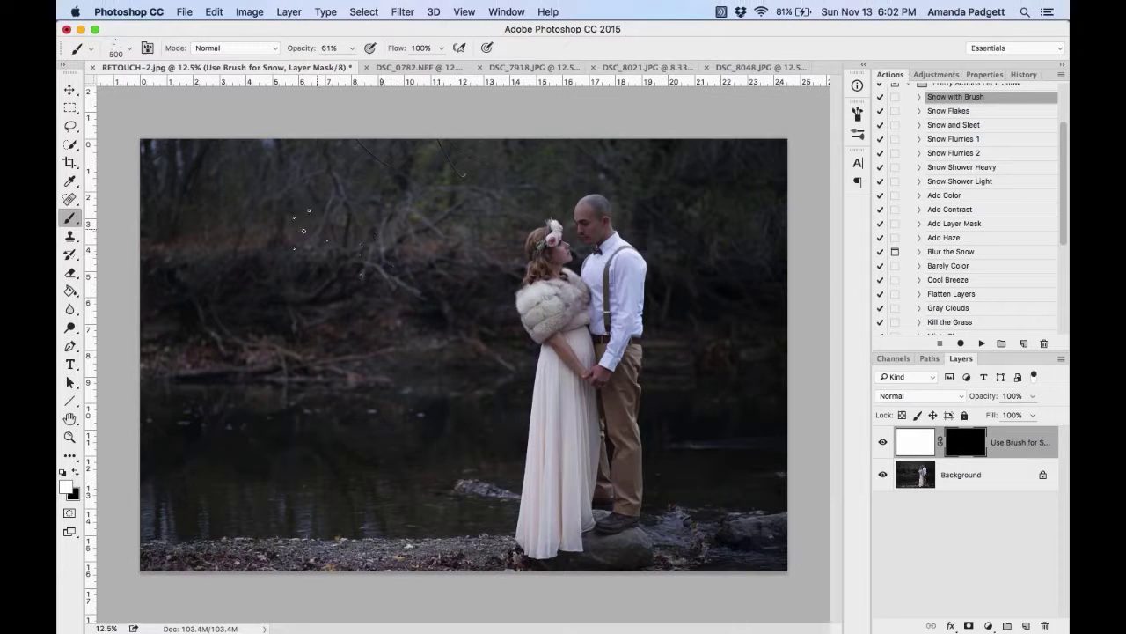
# Replace the 500 px trial stroke with snow painted across the whole photo at 1400 px, and set the snow layer's opacity to 59%.
pyautogui.moveTo(207, 208)
pyautogui.mouseDown()
pyautogui.moveTo(261, 288)
pyautogui.moveTo(335, 341)
pyautogui.moveTo(355, 323)
pyautogui.moveTo(365, 216)
pyautogui.moveTo(285, 186)
pyautogui.moveTo(250, 201)
pyautogui.moveTo(255, 241)
pyautogui.mouseUp()
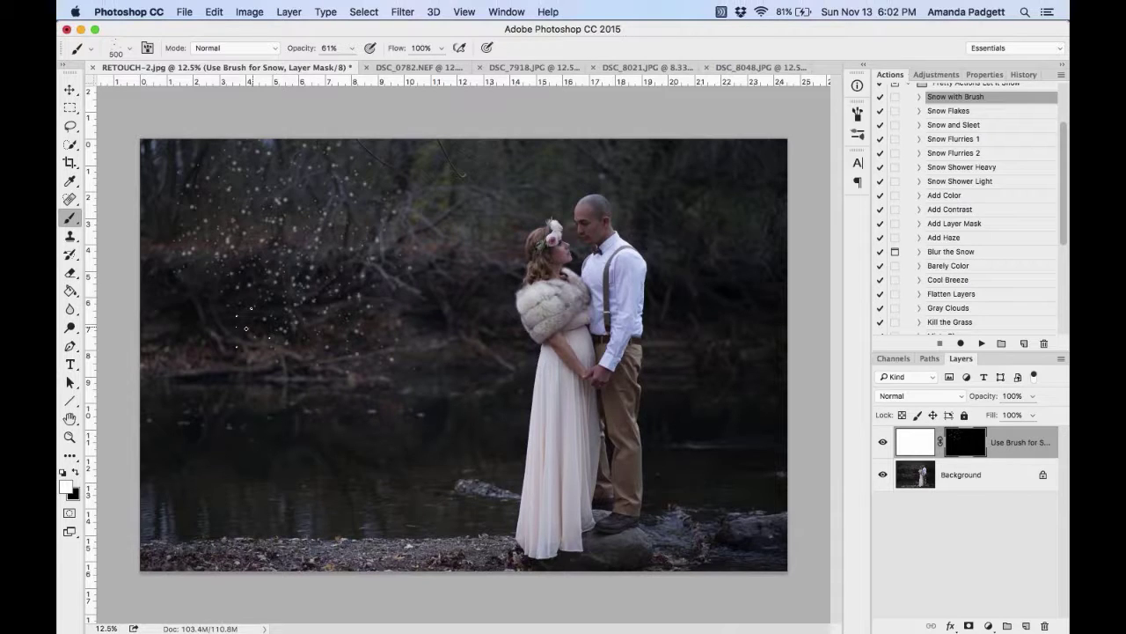
pyautogui.press('super+z')
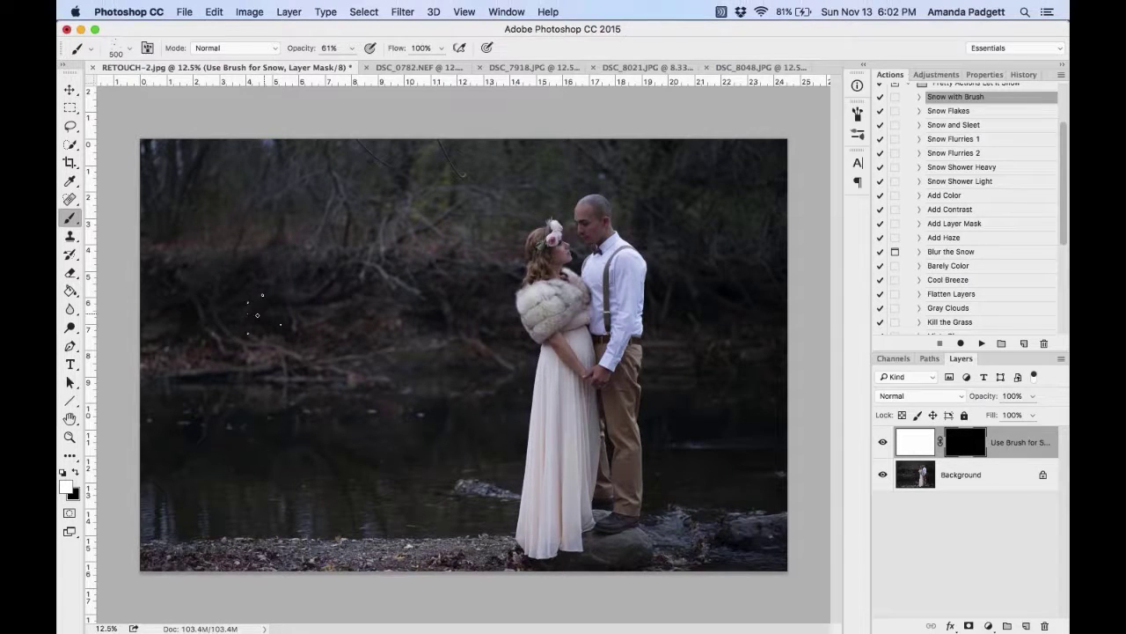
pyautogui.press(']')
pyautogui.press(']')
pyautogui.press(']')
pyautogui.press(']')
pyautogui.press(']')
pyautogui.press(']')
pyautogui.press(']')
pyautogui.moveTo(176, 194)
pyautogui.mouseDown()
pyautogui.moveTo(231, 259)
pyautogui.moveTo(266, 401)
pyautogui.moveTo(290, 440)
pyautogui.moveTo(440, 493)
pyautogui.moveTo(431, 229)
pyautogui.moveTo(595, 167)
pyautogui.moveTo(678, 211)
pyautogui.moveTo(722, 458)
pyautogui.moveTo(695, 493)
pyautogui.moveTo(709, 217)
pyautogui.moveTo(414, 431)
pyautogui.moveTo(211, 467)
pyautogui.moveTo(169, 145)
pyautogui.moveTo(493, 281)
pyautogui.moveTo(487, 435)
pyautogui.moveTo(660, 448)
pyautogui.mouseUp()
pyautogui.moveTo(989, 399); pyautogui.dragTo(961, 400)
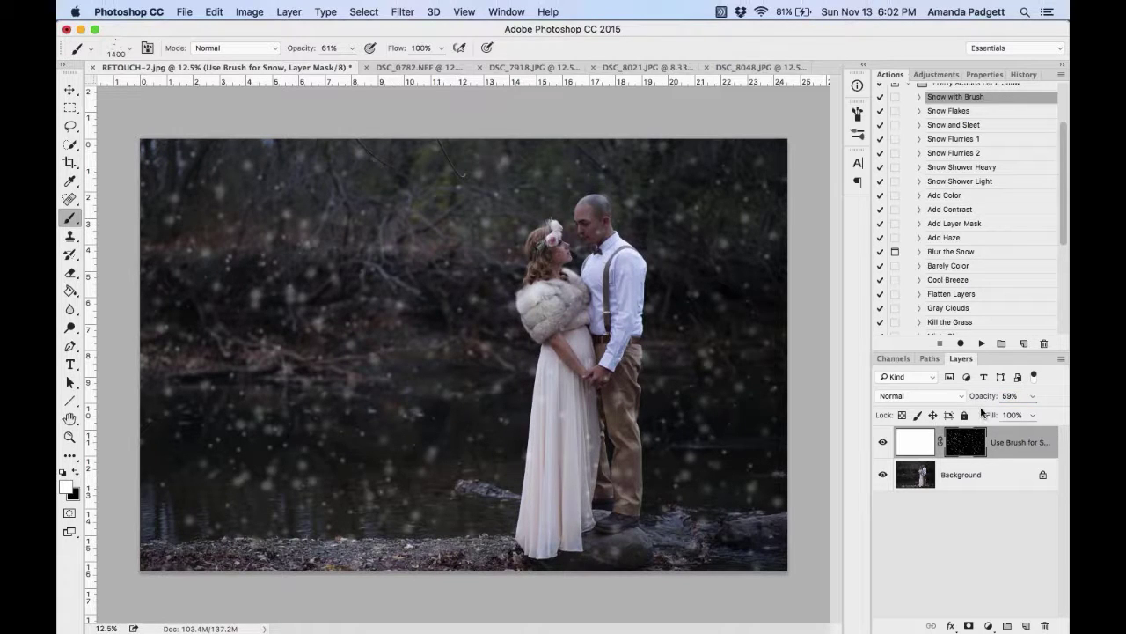
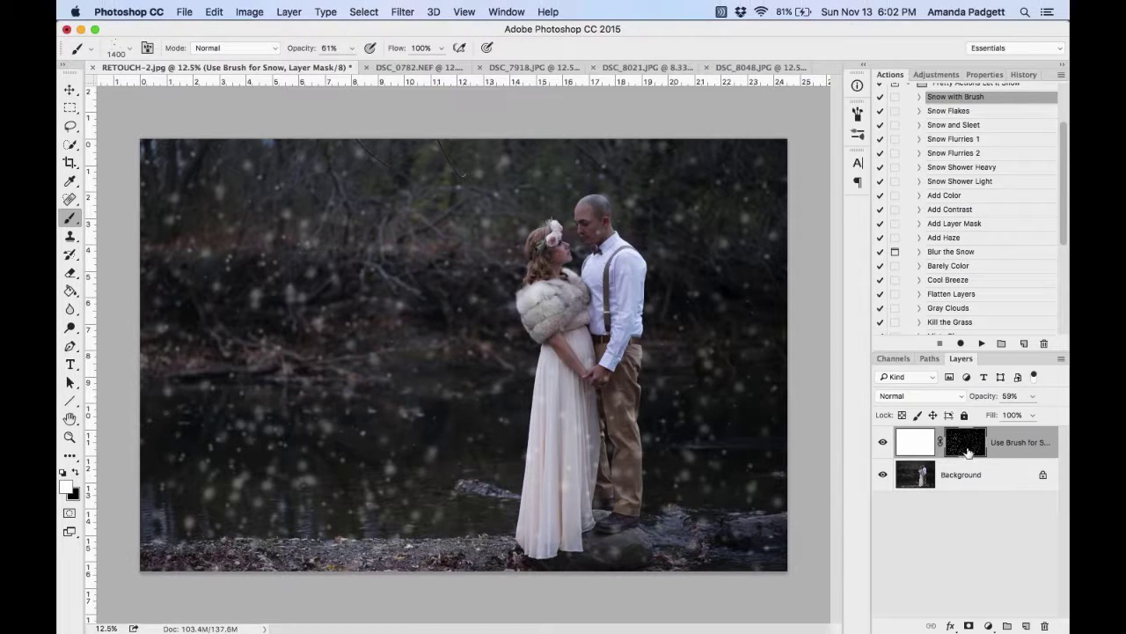
# Hide the painted snow layer and run the Snow with Brush action again for a fresh masked layer.
pyautogui.click(882, 442)
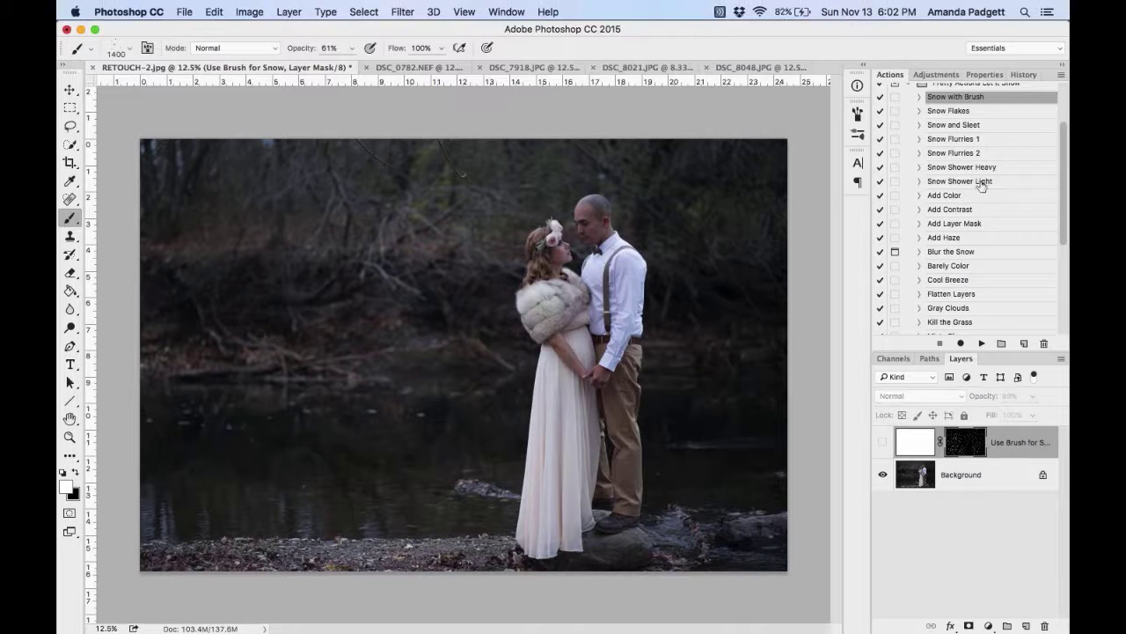
pyautogui.click(982, 343)
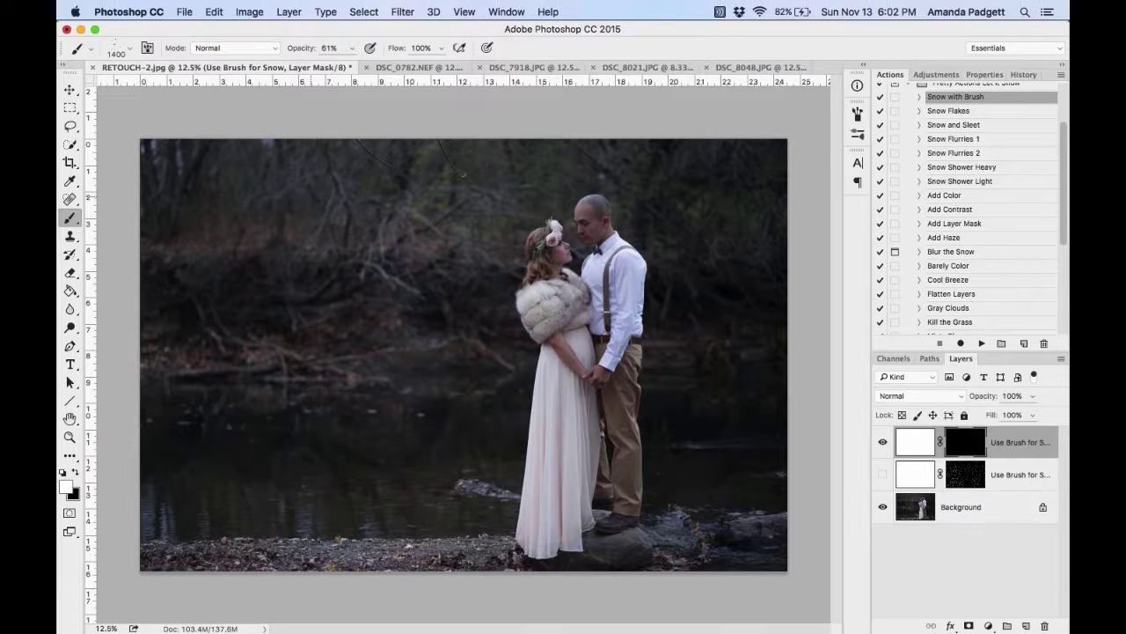
# Choose the 385 px snow brush preset and reduce it to 250 px.
pyautogui.click(122, 50)
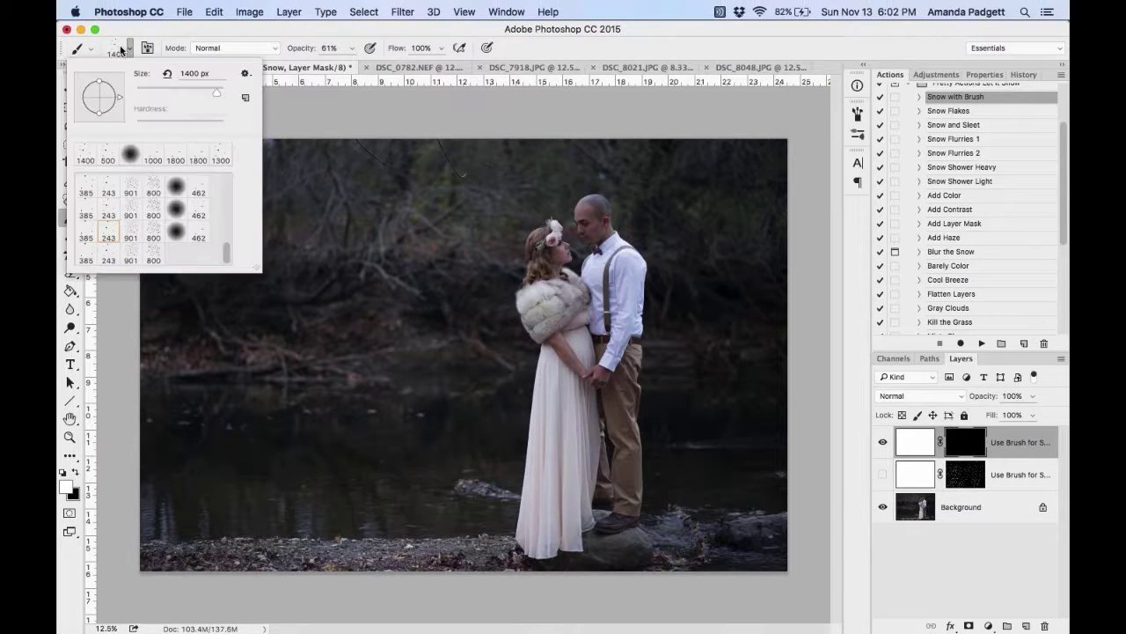
pyautogui.click(86, 235)
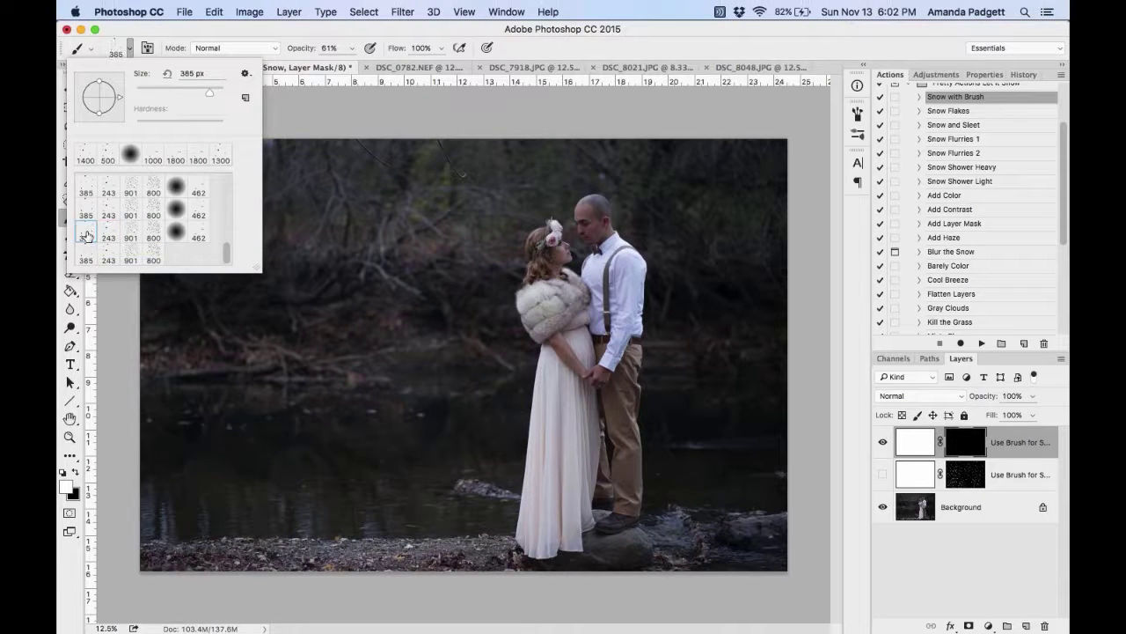
pyautogui.click(137, 51)
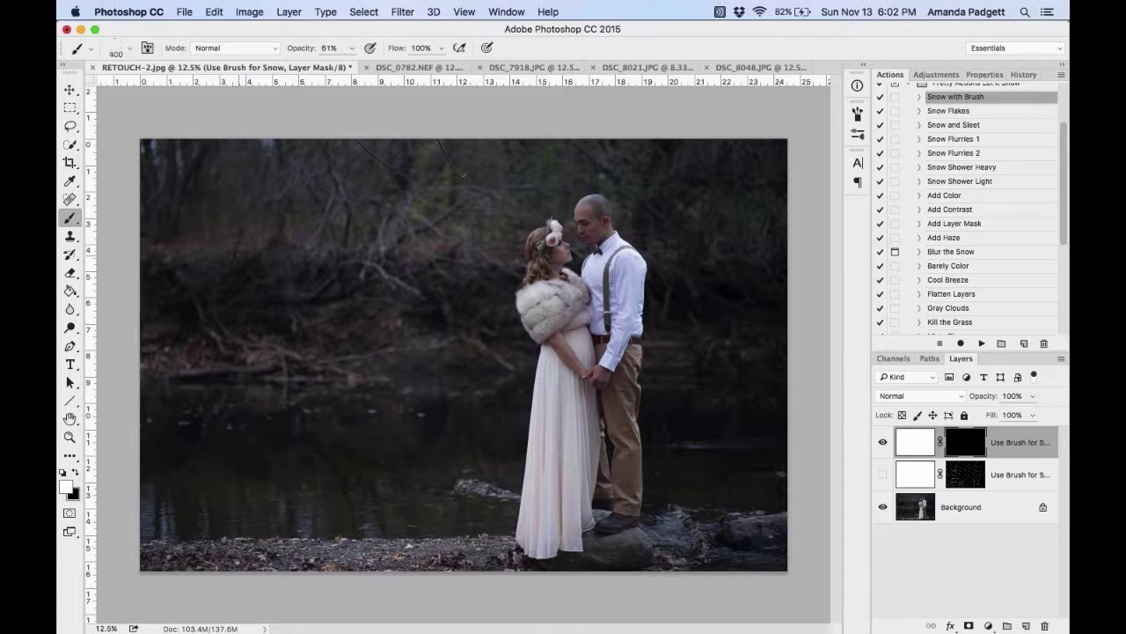
pyautogui.press(']')
pyautogui.press(']')
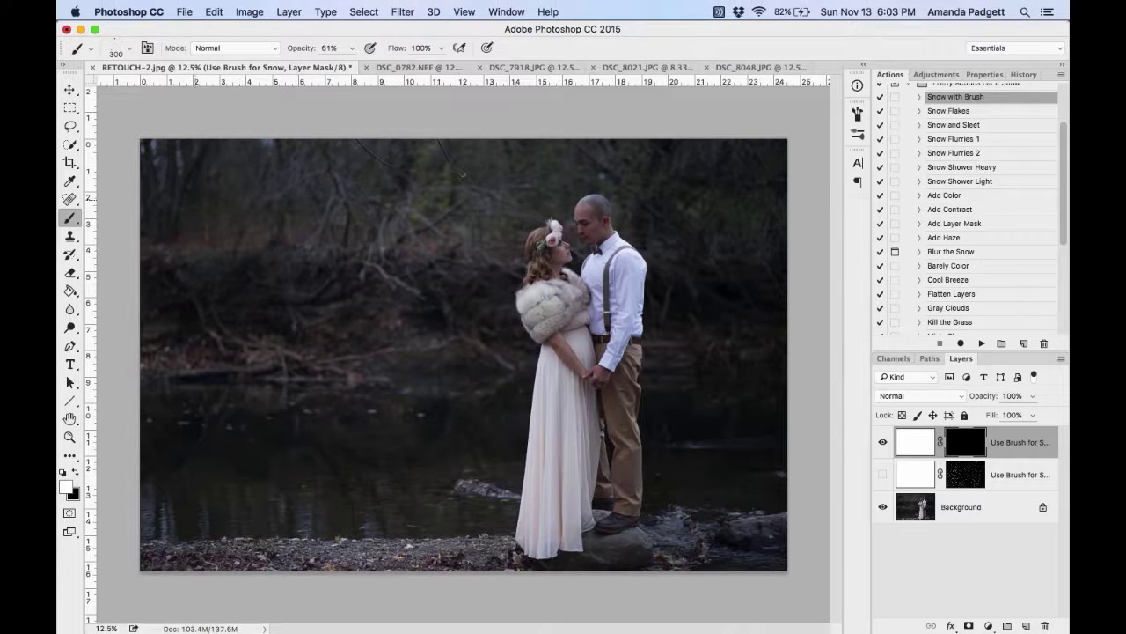
pyautogui.press('[')
# Paint trial snow strokes around the trees and water beside the couple, enlarging the brush to 1100 px partway through.
pyautogui.moveTo(220, 195)
pyautogui.mouseDown()
pyautogui.moveTo(251, 216)
pyautogui.moveTo(264, 198)
pyautogui.mouseUp()
pyautogui.moveTo(354, 266); pyautogui.dragTo(354, 292)
pyautogui.press(']')
pyautogui.press(']')
pyautogui.press(']')
pyautogui.press(']')
pyautogui.press(']')
pyautogui.moveTo(287, 272)
pyautogui.mouseDown()
pyautogui.moveTo(369, 282)
pyautogui.moveTo(316, 387)
pyautogui.mouseUp()
pyautogui.moveTo(431, 189)
pyautogui.mouseDown()
pyautogui.moveTo(542, 217)
pyautogui.moveTo(698, 215)
pyautogui.moveTo(662, 393)
pyautogui.moveTo(458, 456)
pyautogui.moveTo(404, 414)
pyautogui.mouseUp()
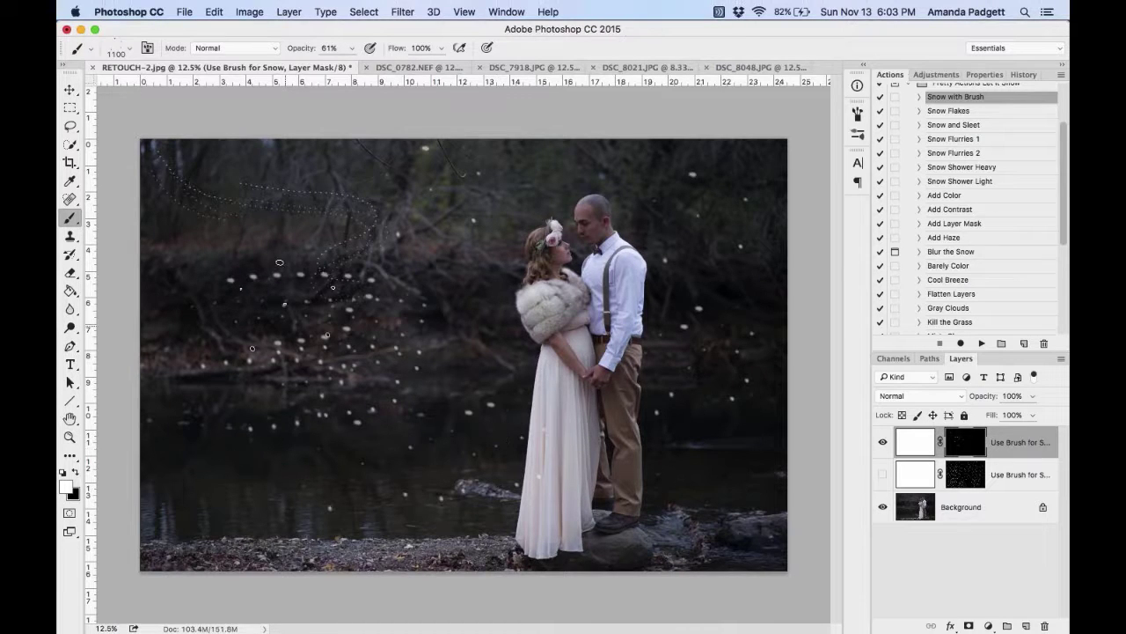
# Step the document history back to the Name Change state to remove all trial snow strokes from the new layer's mask.
pyautogui.click(1023, 74)
pyautogui.click(949, 291)
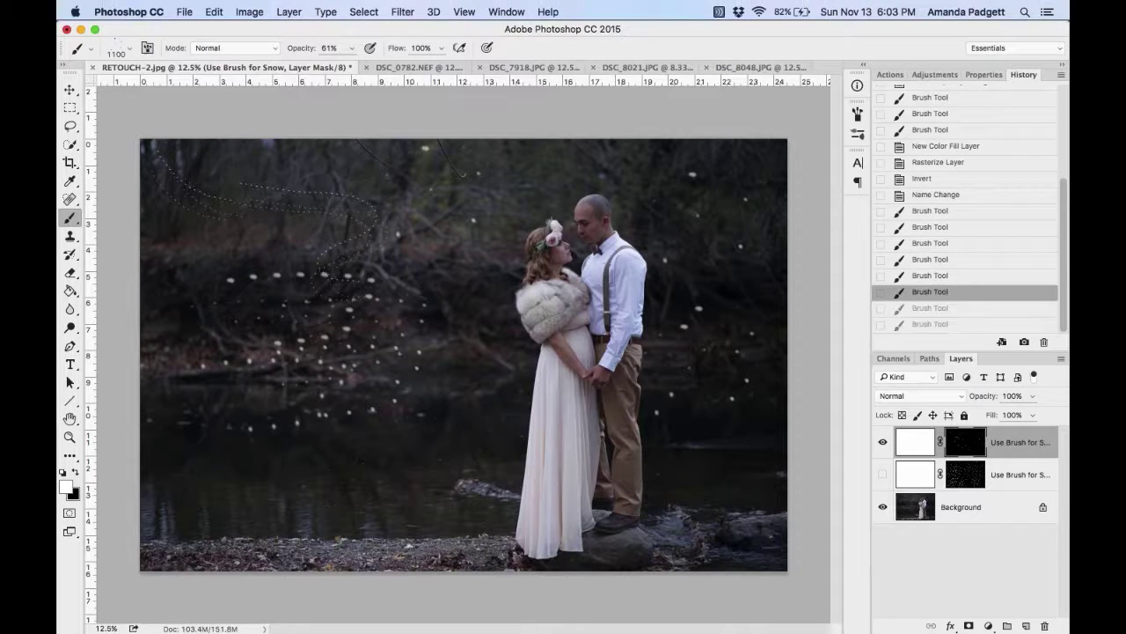
pyautogui.click(960, 260)
pyautogui.click(959, 227)
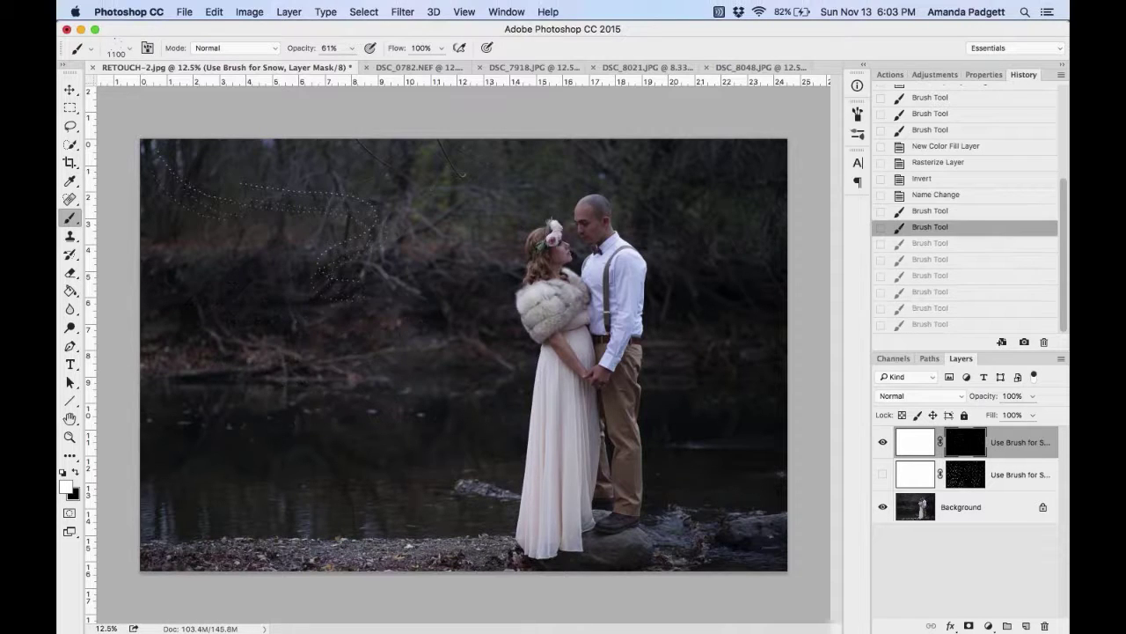
pyautogui.click(959, 211)
pyautogui.click(959, 195)
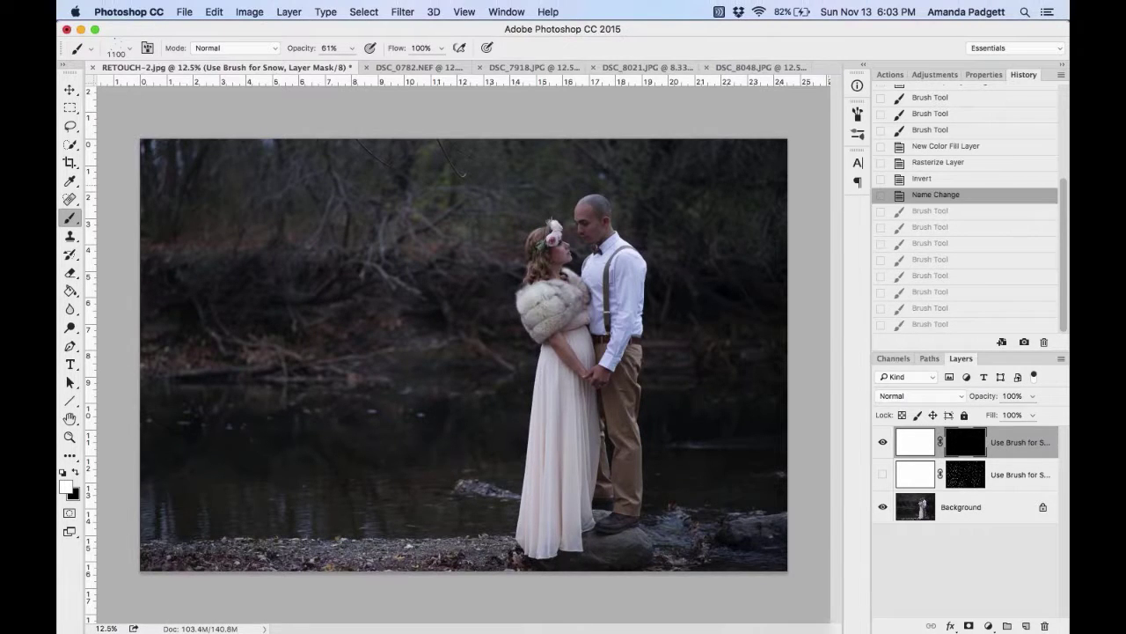
# Enable Scattering for the 1100 px snow brush and raise its Scatter amount, with Count at 1.
pyautogui.click(857, 114)
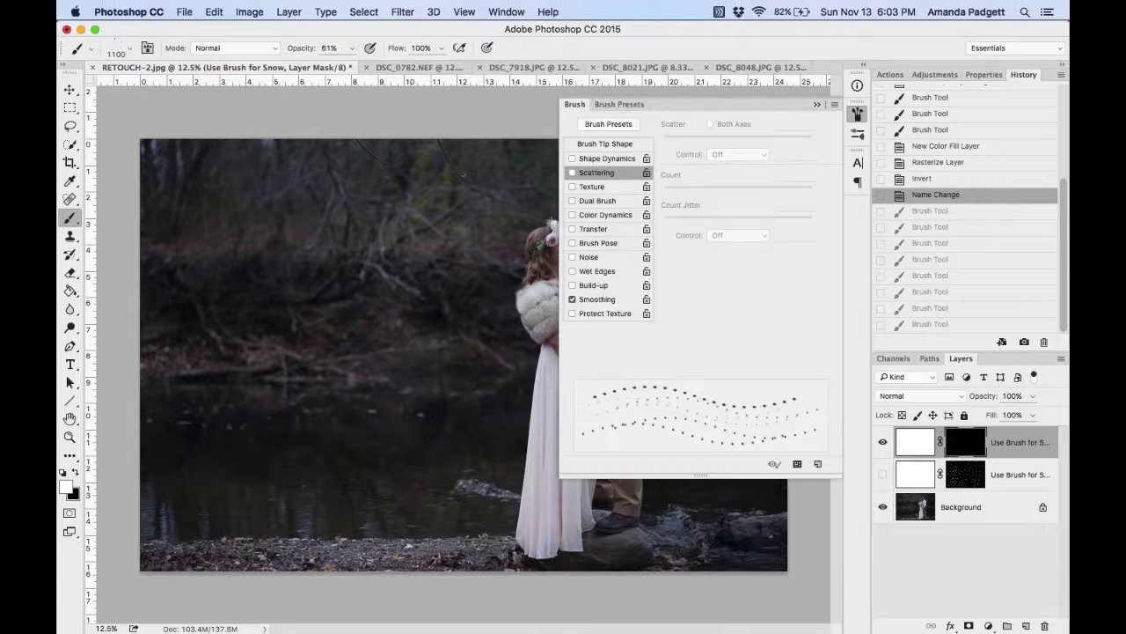
pyautogui.click(572, 173)
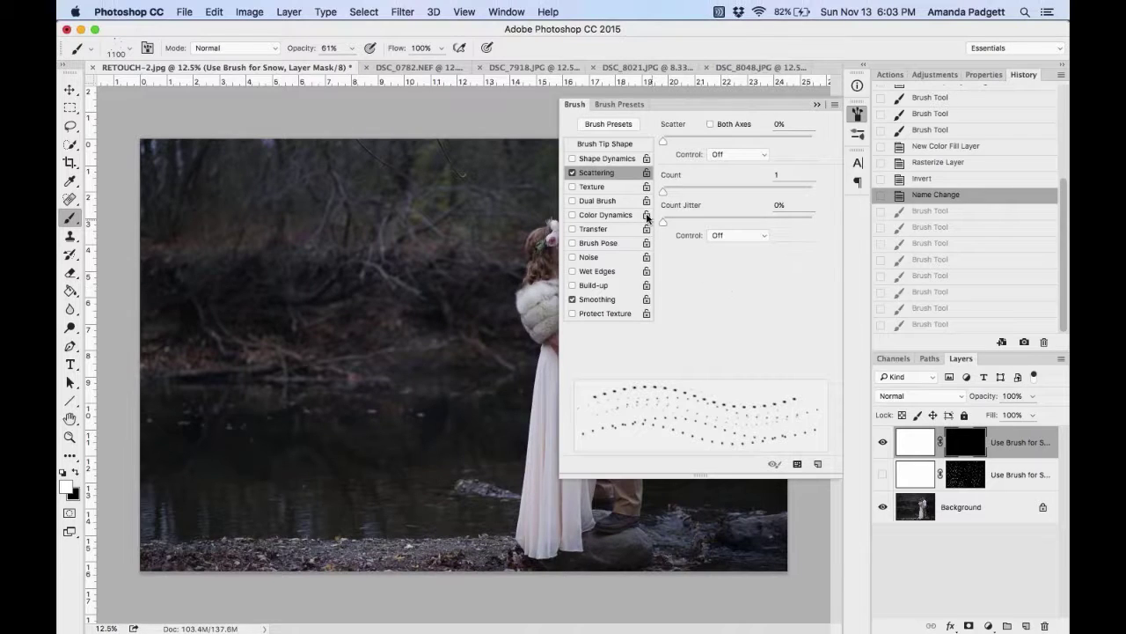
pyautogui.moveTo(662, 146); pyautogui.dragTo(682, 145)
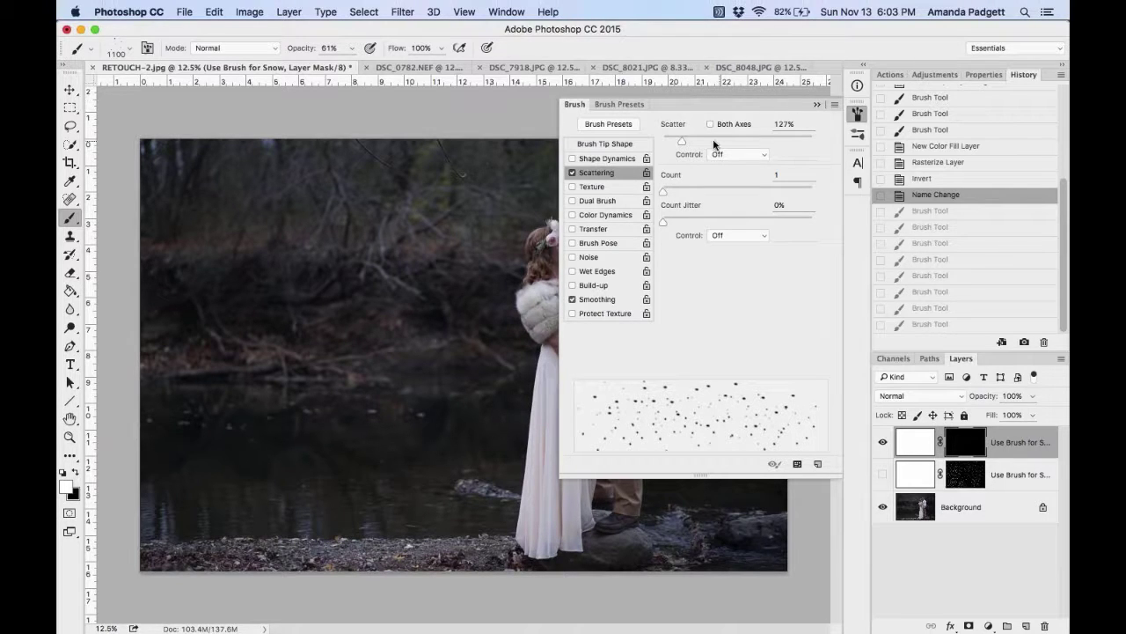
pyautogui.moveTo(682, 143); pyautogui.dragTo(701, 144)
pyautogui.click(816, 106)
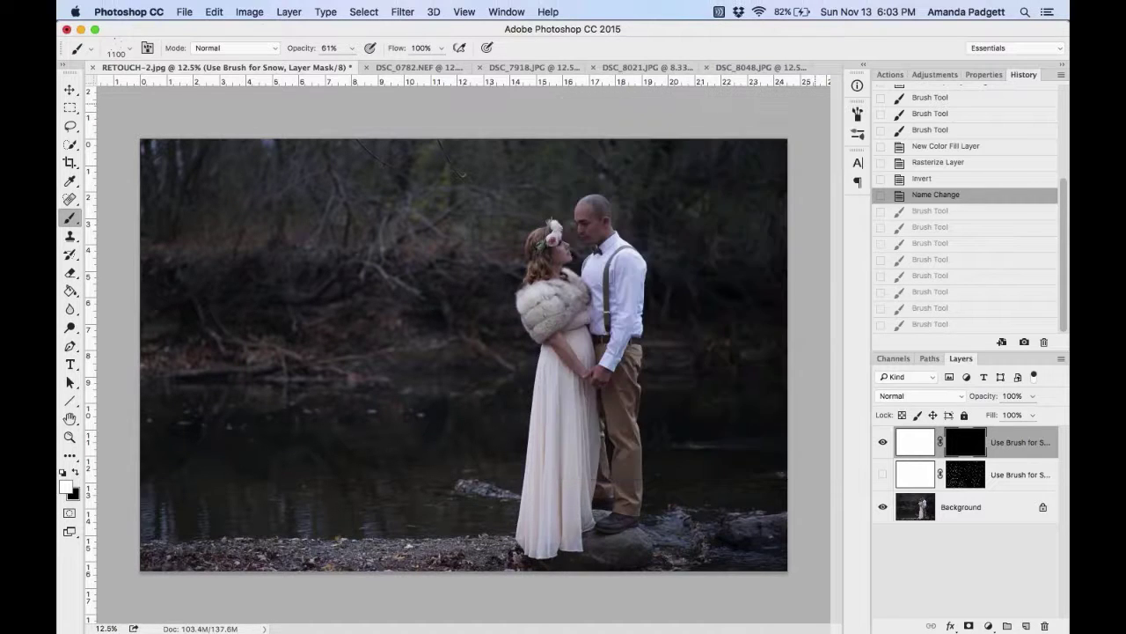
# Paint scattered snow over the whole photo on the layer mask with the 1100 px brush.
pyautogui.moveTo(233, 187); pyautogui.dragTo(225, 335)
pyautogui.click(224, 426)
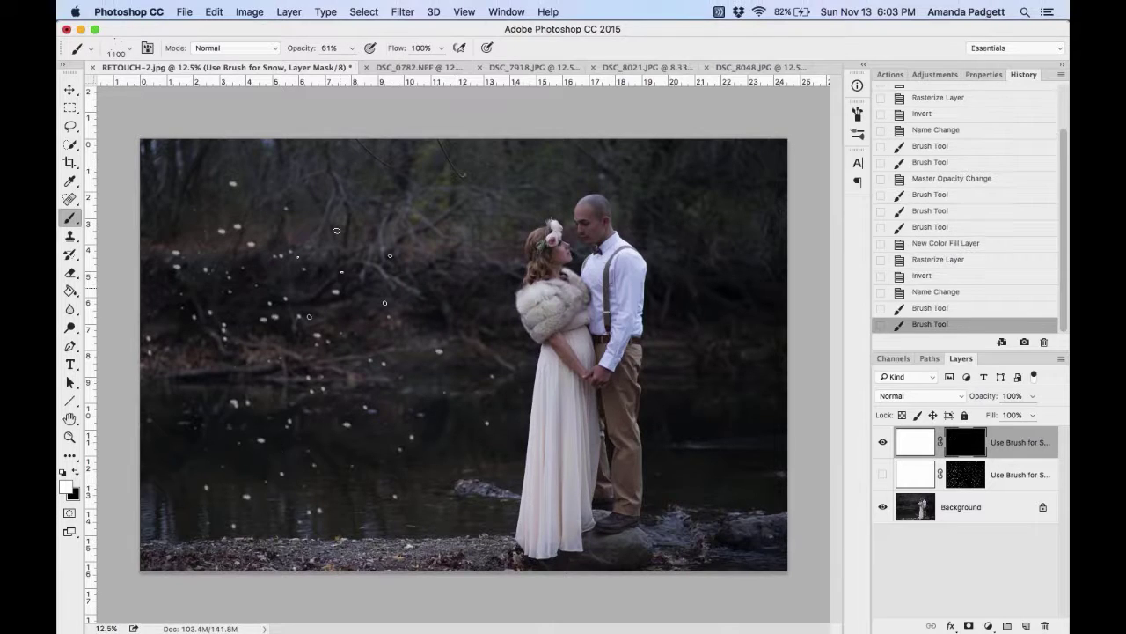
pyautogui.moveTo(352, 202)
pyautogui.mouseDown()
pyautogui.moveTo(396, 176)
pyautogui.moveTo(493, 202)
pyautogui.mouseUp()
pyautogui.click(695, 259)
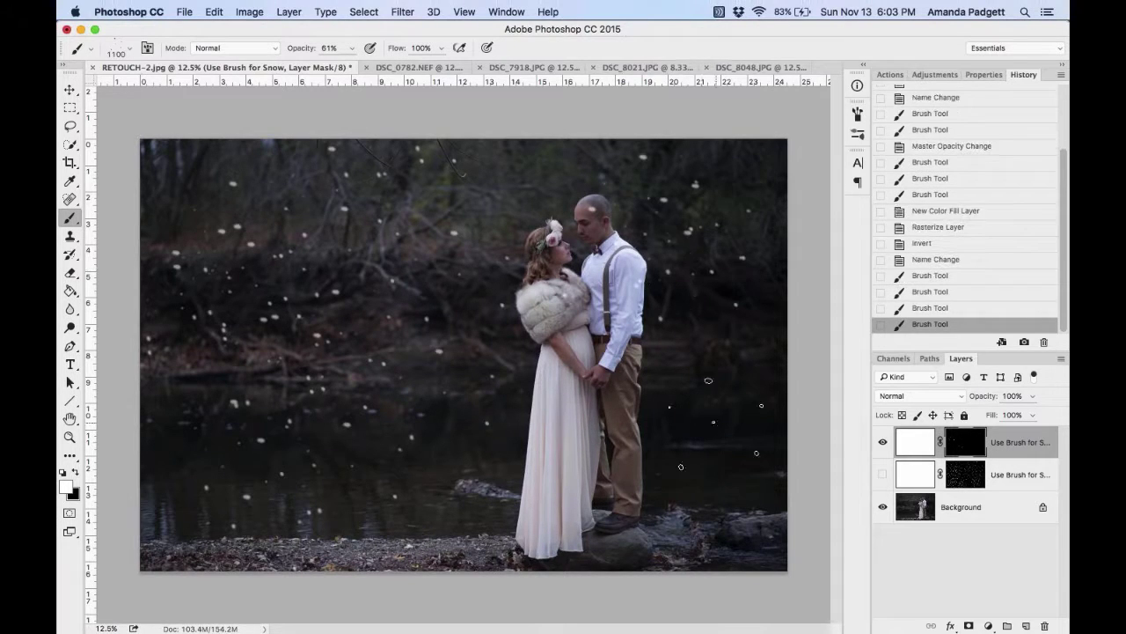
pyautogui.click(704, 387)
pyautogui.click(425, 470)
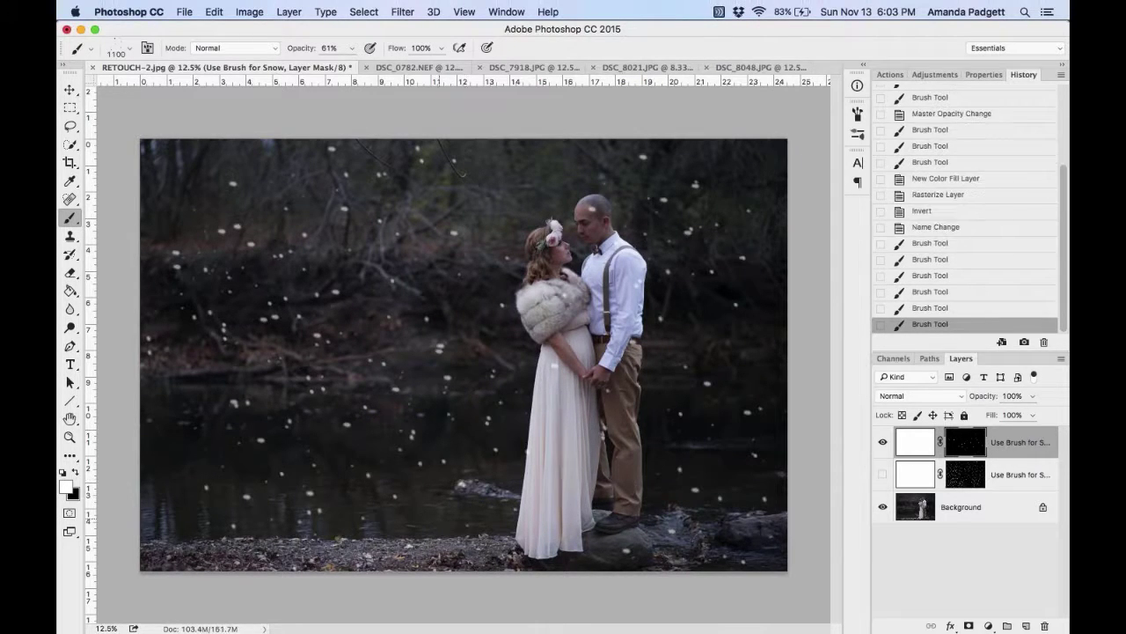
pyautogui.moveTo(313, 382)
pyautogui.mouseDown()
pyautogui.moveTo(211, 457)
pyautogui.moveTo(309, 497)
pyautogui.mouseUp()
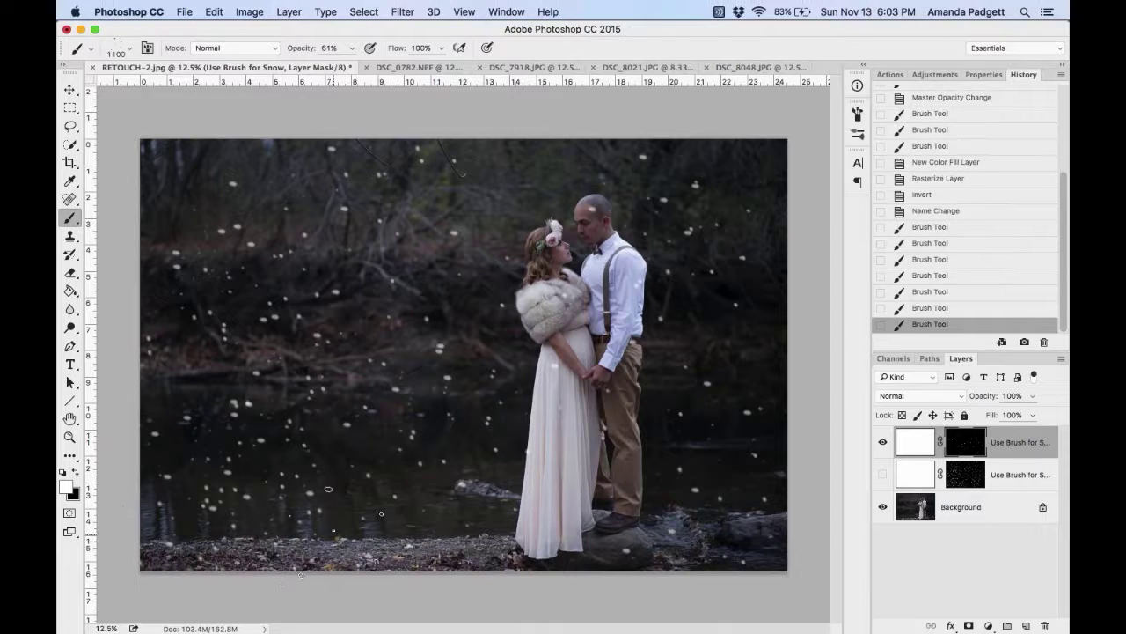
# Delete the visible painted snow layer and choose the 800 px snow brush preset.
pyautogui.press('Delete')
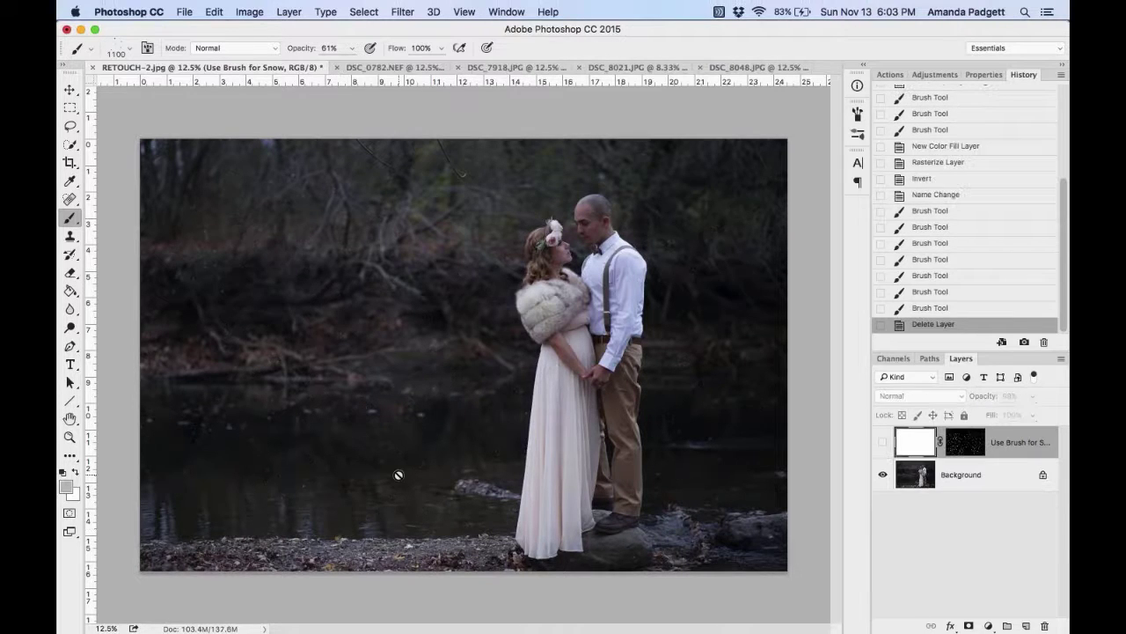
pyautogui.click(130, 52)
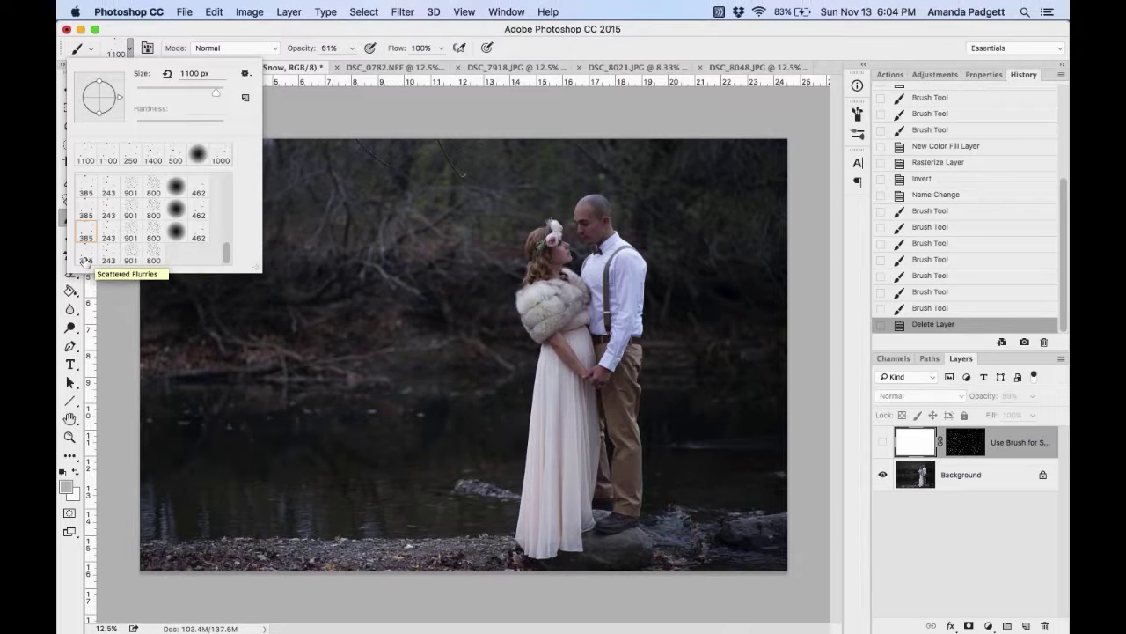
pyautogui.click(154, 257)
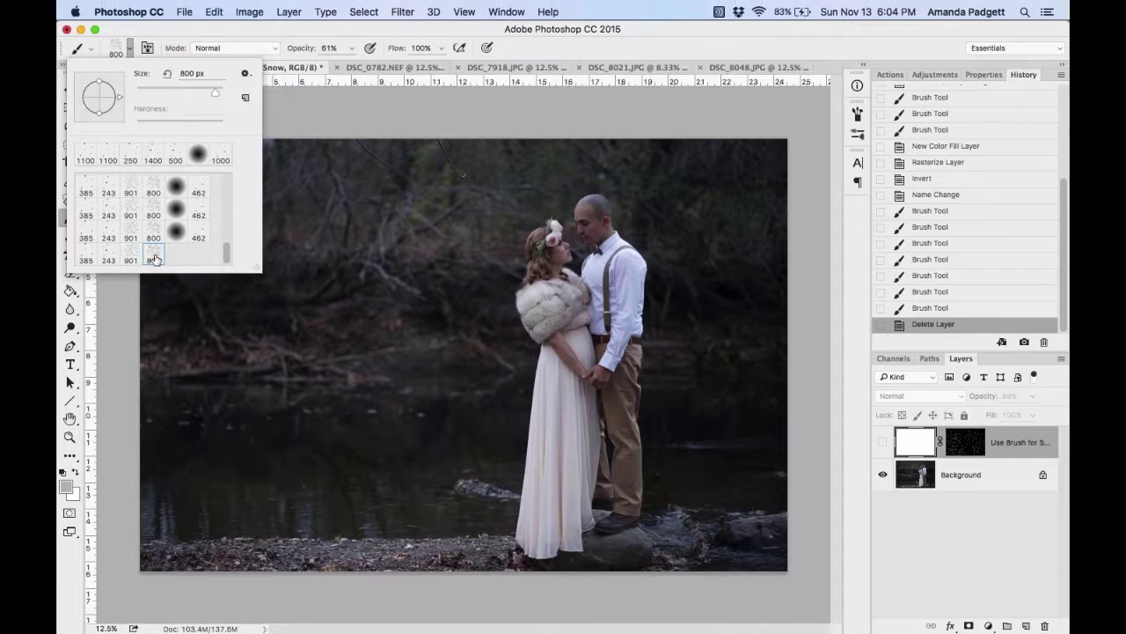
pyautogui.click(131, 50)
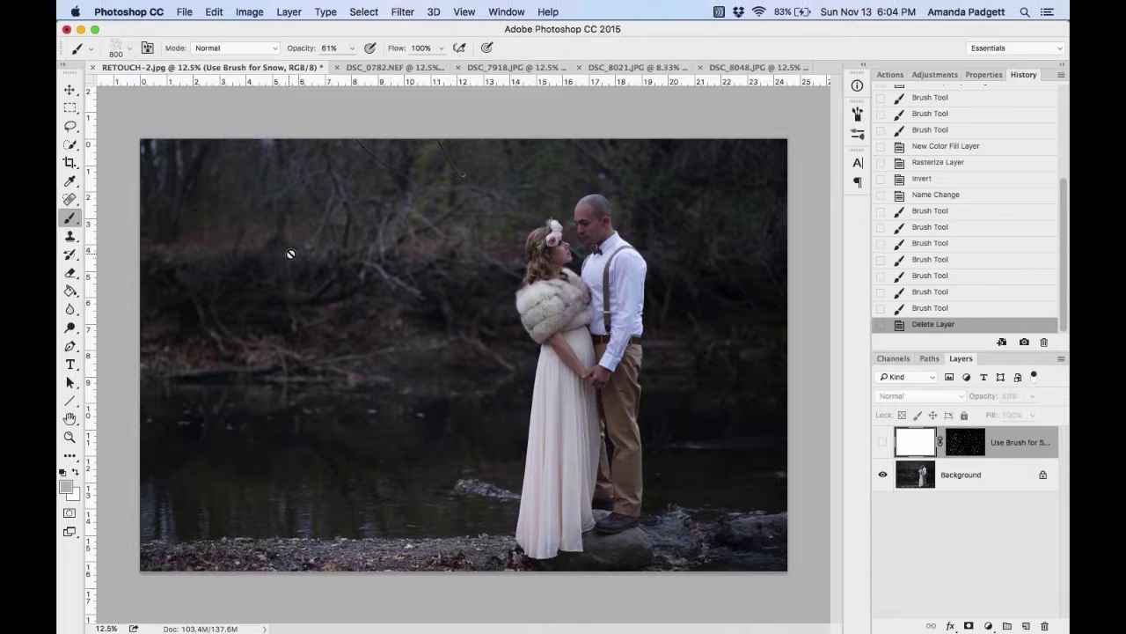
# Run the Snow with Brush action again to add a fresh masked snow layer above the hidden one.
pyautogui.click(964, 442)
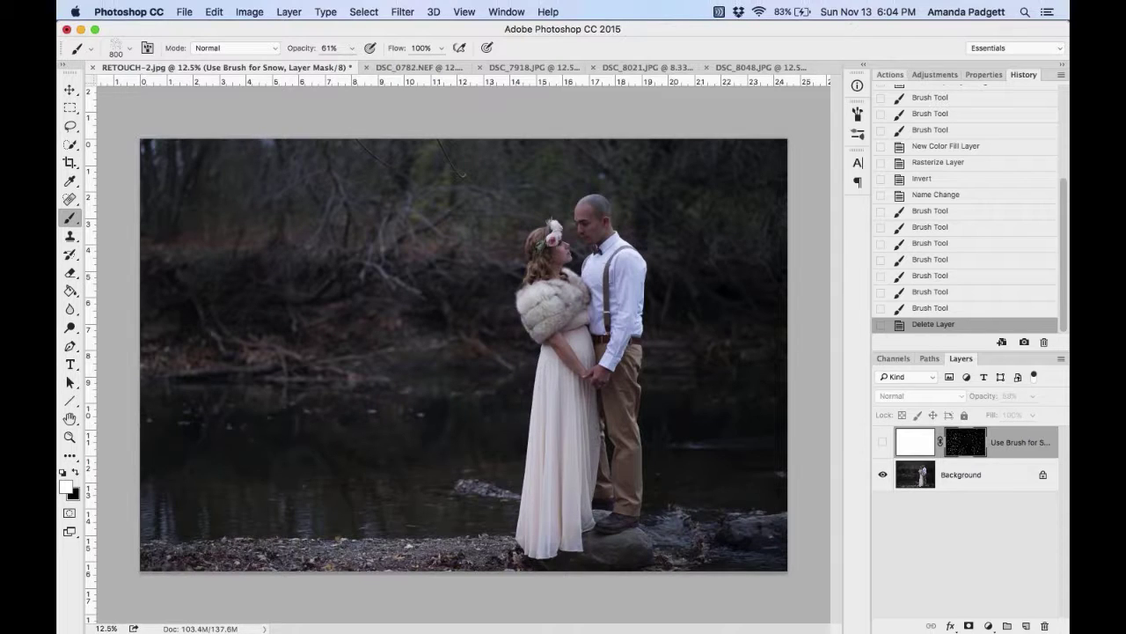
pyautogui.click(889, 75)
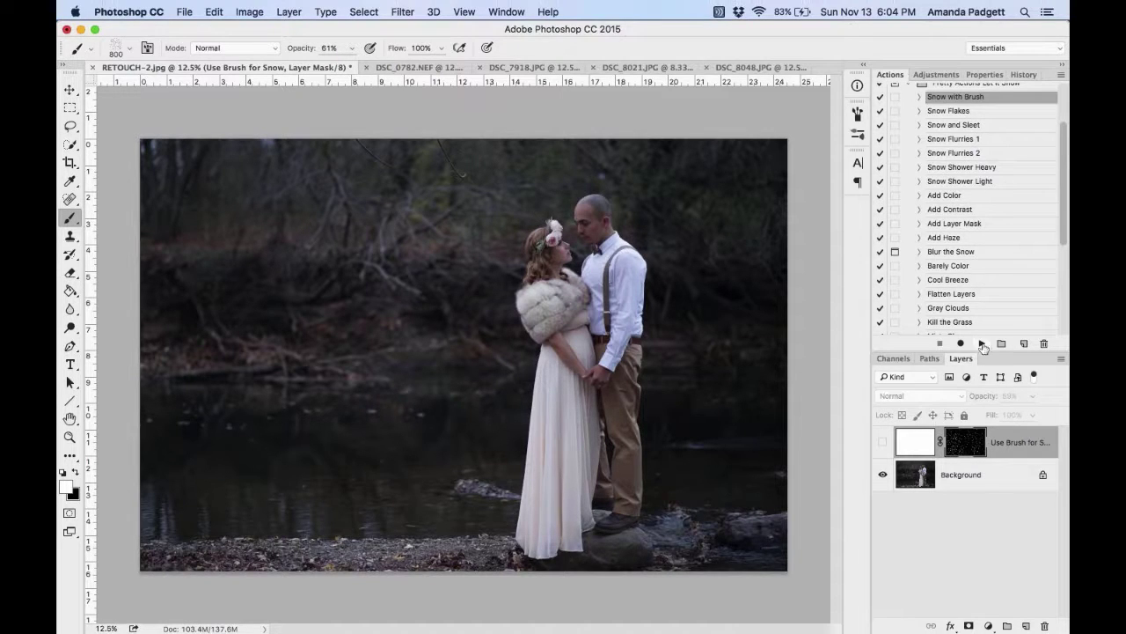
pyautogui.click(982, 343)
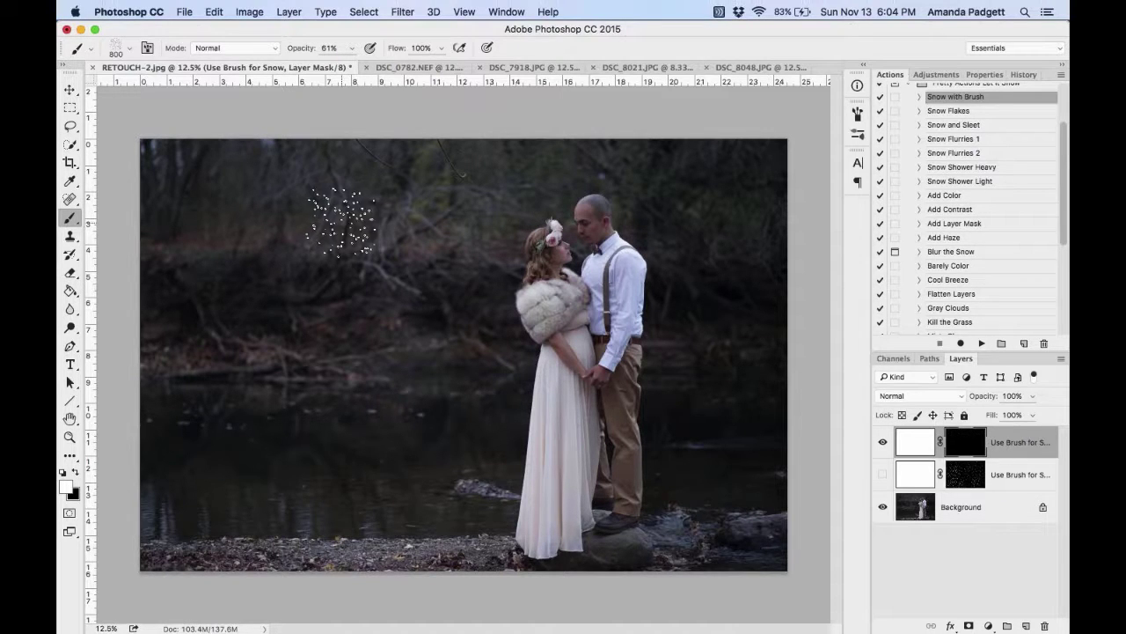
# Enlarge the snow brush to 2000 px and paint snow down the side of the photo away from the couple.
pyautogui.press(']')
pyautogui.press(']')
pyautogui.press(']')
pyautogui.press(']')
pyautogui.press(']')
pyautogui.press(']')
pyautogui.press(']')
pyautogui.press(']')
pyautogui.moveTo(225, 221)
pyautogui.mouseDown()
pyautogui.moveTo(272, 457)
pyautogui.moveTo(233, 422)
pyautogui.mouseUp()
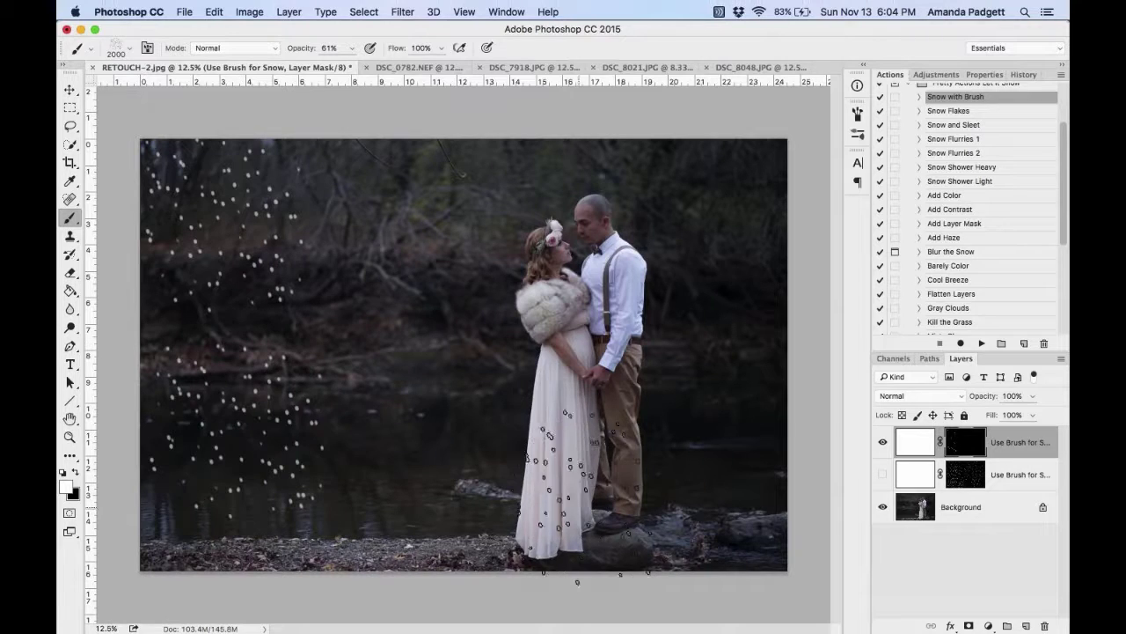
# Undo the lower snow stroke over the water, keeping the upper one over the trees.
pyautogui.press('super+z')
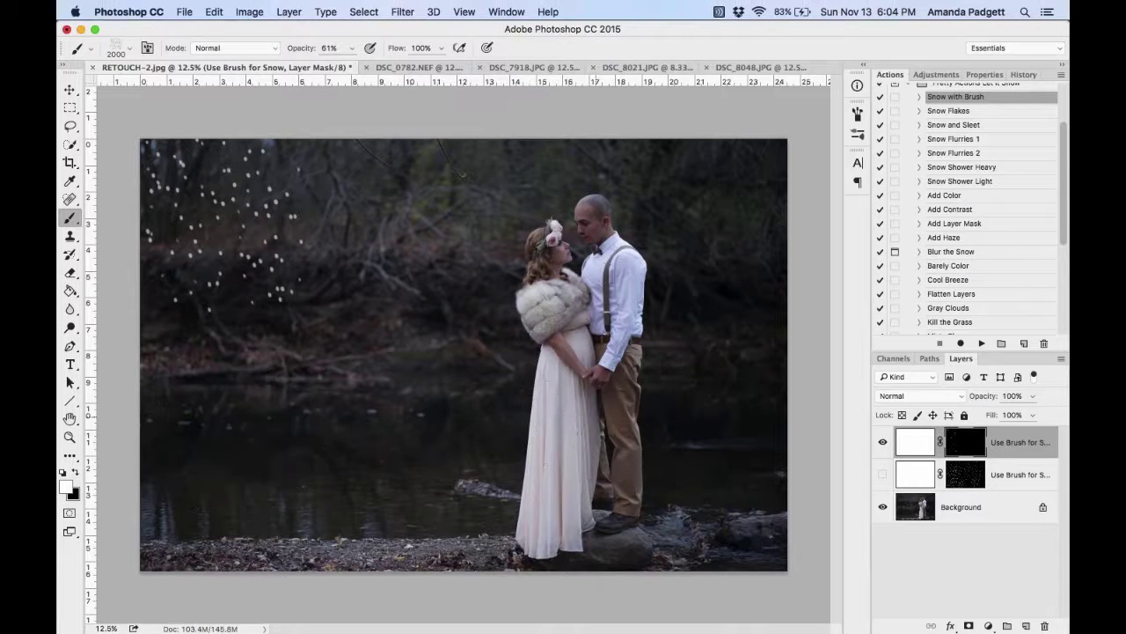
pyautogui.press('super+z')
pyautogui.press('super+z')
pyautogui.press('super+shift+z')
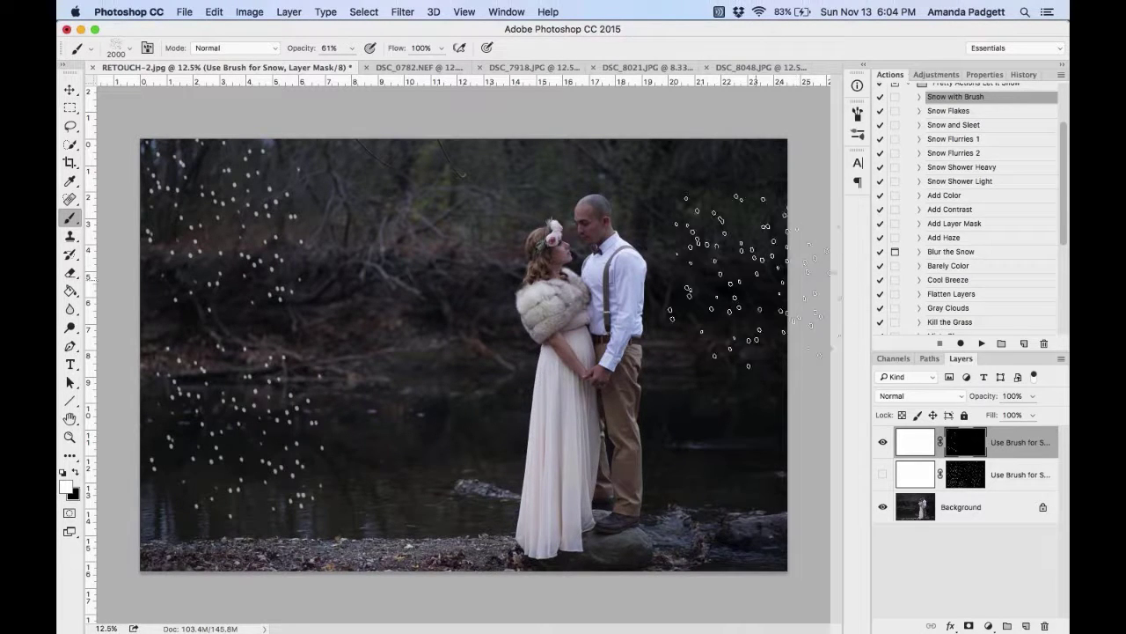
pyautogui.press('super+z')
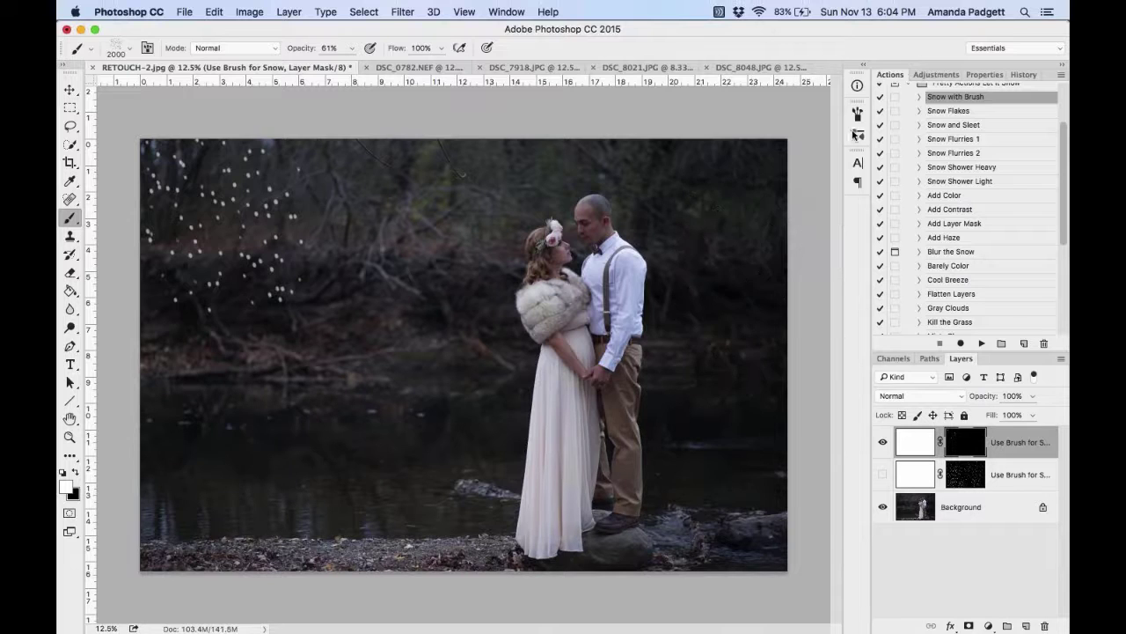
# Enable Scattering on both axes with Scatter at 347% and Count at 1, and set the brush opacity to 39%.
pyautogui.click(858, 114)
pyautogui.click(573, 173)
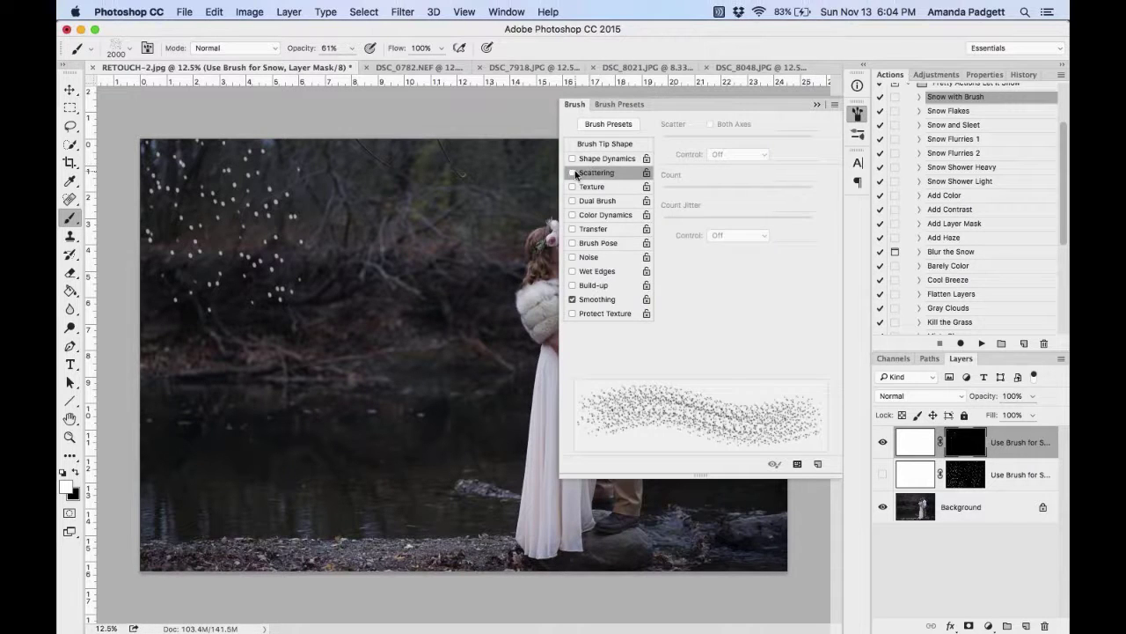
pyautogui.moveTo(668, 138); pyautogui.dragTo(715, 138)
pyautogui.click(710, 124)
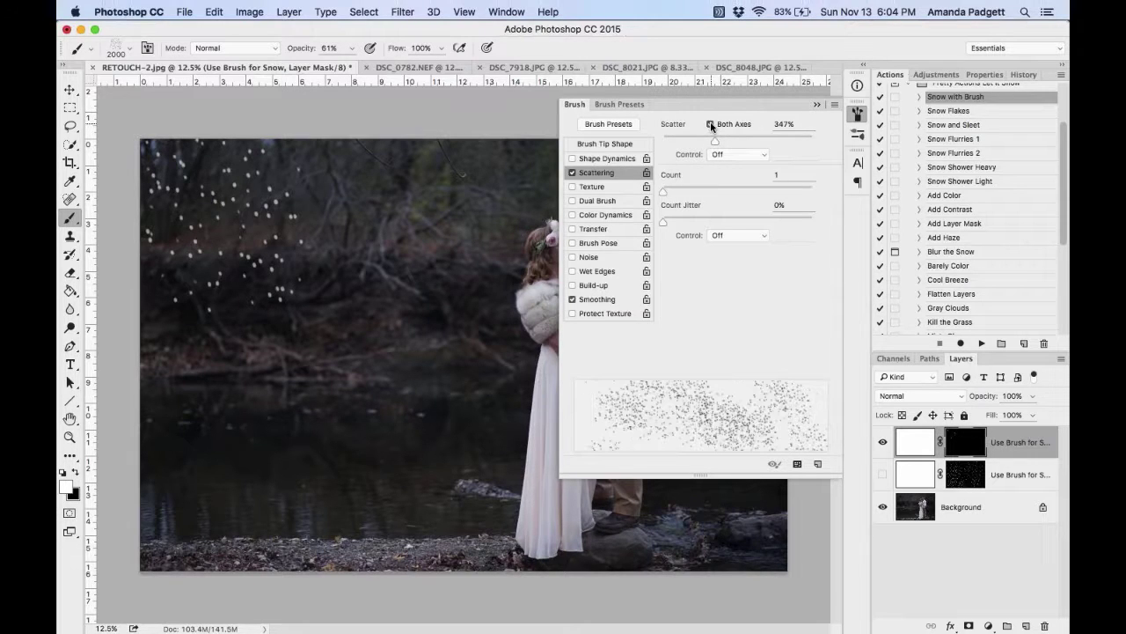
pyautogui.click(817, 107)
pyautogui.moveTo(314, 50); pyautogui.dragTo(294, 50)
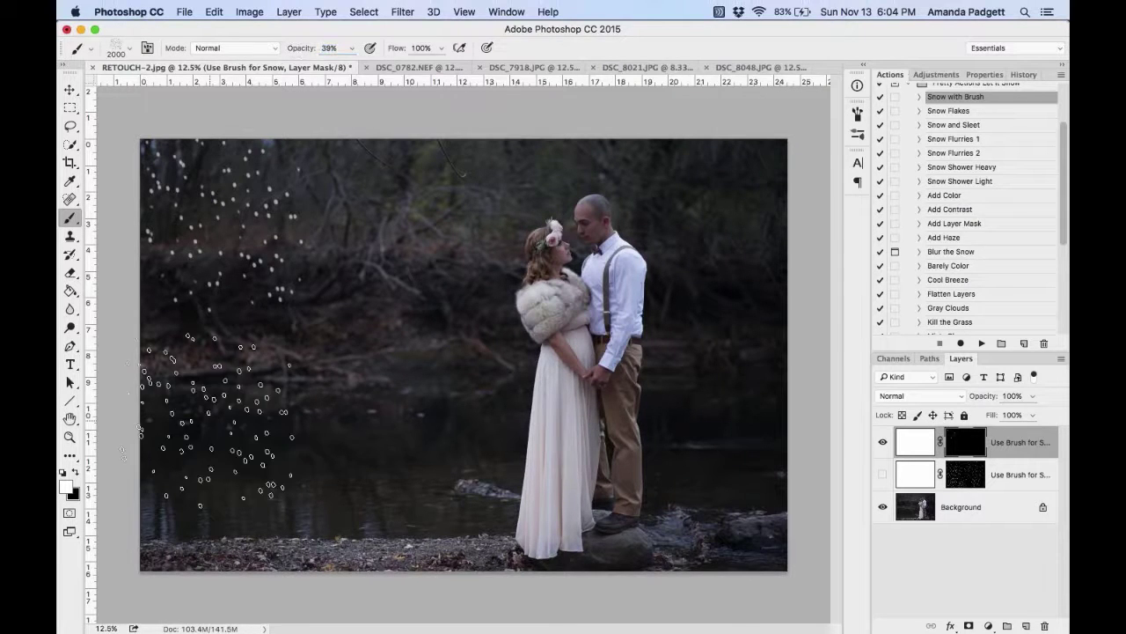
# Paint dense scattered snow across the whole photo and set the snow layer's opacity to 49%.
pyautogui.moveTo(215, 421)
pyautogui.mouseDown()
pyautogui.moveTo(275, 487)
pyautogui.moveTo(441, 538)
pyautogui.moveTo(666, 533)
pyautogui.moveTo(703, 496)
pyautogui.moveTo(736, 386)
pyautogui.moveTo(730, 276)
pyautogui.moveTo(685, 225)
pyautogui.moveTo(703, 221)
pyautogui.moveTo(574, 184)
pyautogui.moveTo(432, 170)
pyautogui.moveTo(225, 304)
pyautogui.moveTo(211, 368)
pyautogui.moveTo(263, 464)
pyautogui.moveTo(455, 529)
pyautogui.moveTo(726, 221)
pyautogui.moveTo(721, 271)
pyautogui.mouseUp()
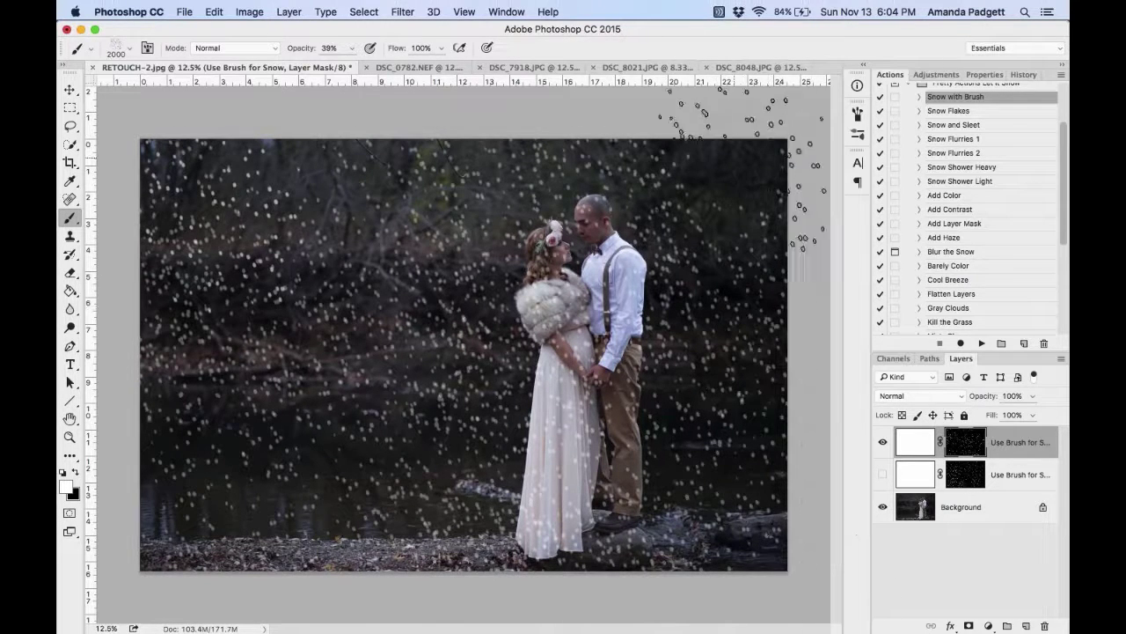
pyautogui.moveTo(979, 396); pyautogui.dragTo(952, 404)
pyautogui.write('49')
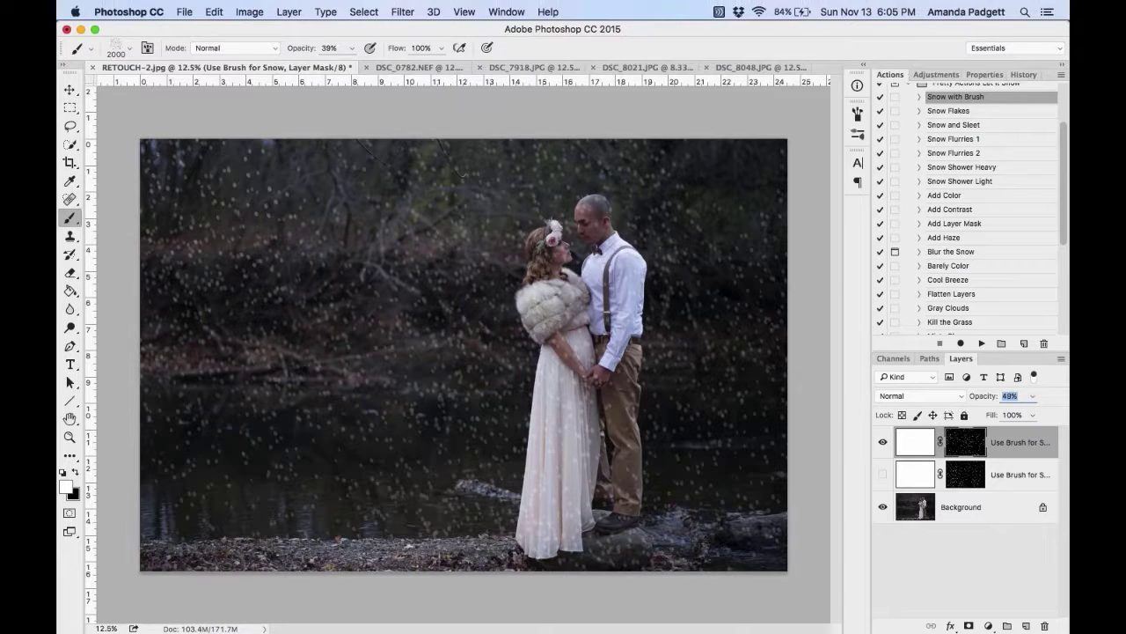
pyautogui.press('Return')
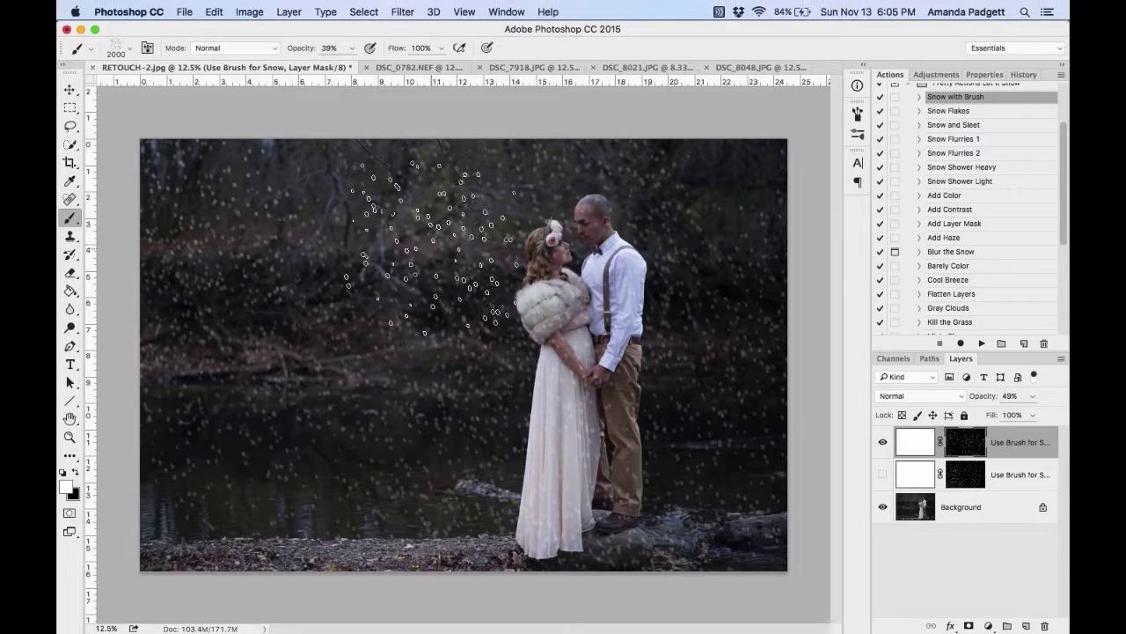
# Delete both snow layers, leaving only the Background layer.
pyautogui.keyDown('shift'); pyautogui.click(1012, 480); pyautogui.keyUp('shift')
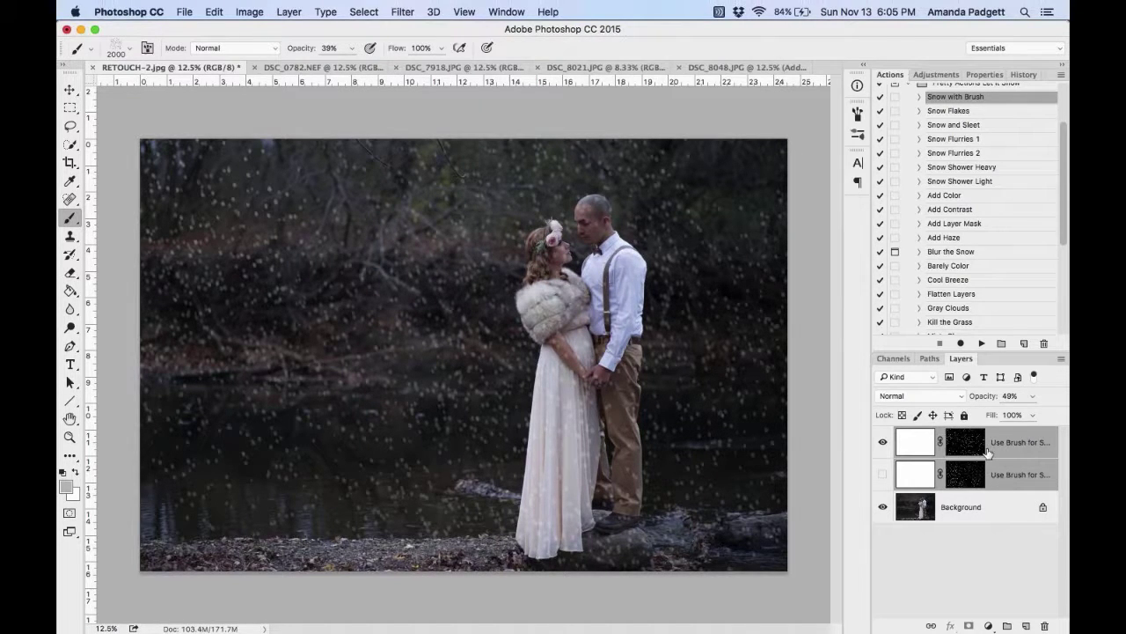
pyautogui.press('BackSpace')
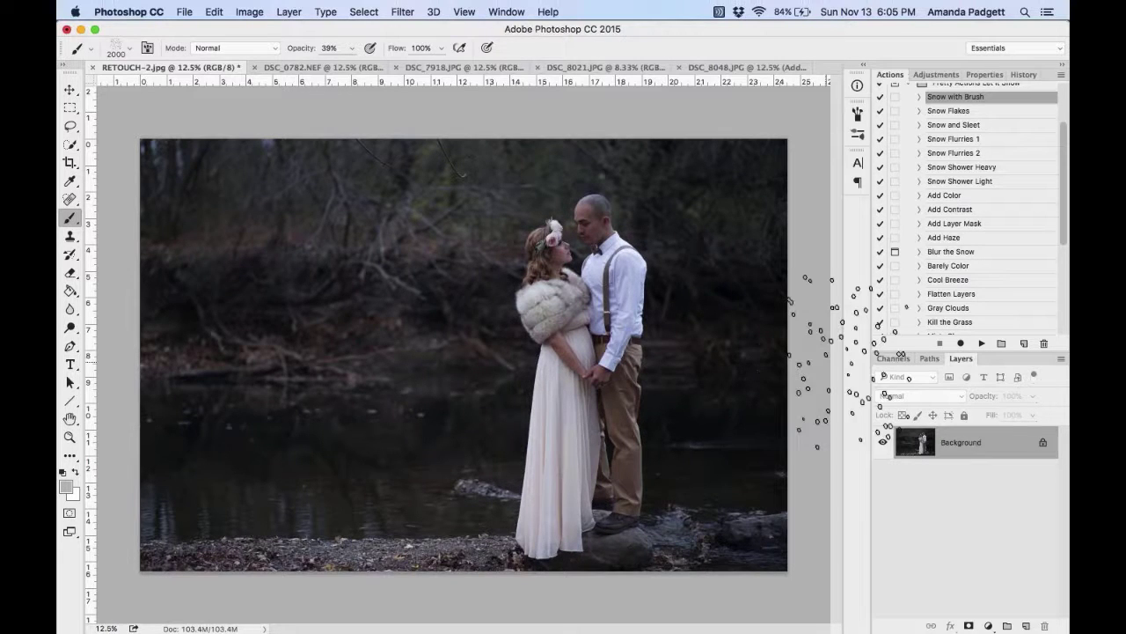
# Select the soft round brush preset with a size of 2000 px and 0% hardness.
pyautogui.click(128, 48)
pyautogui.click(176, 188)
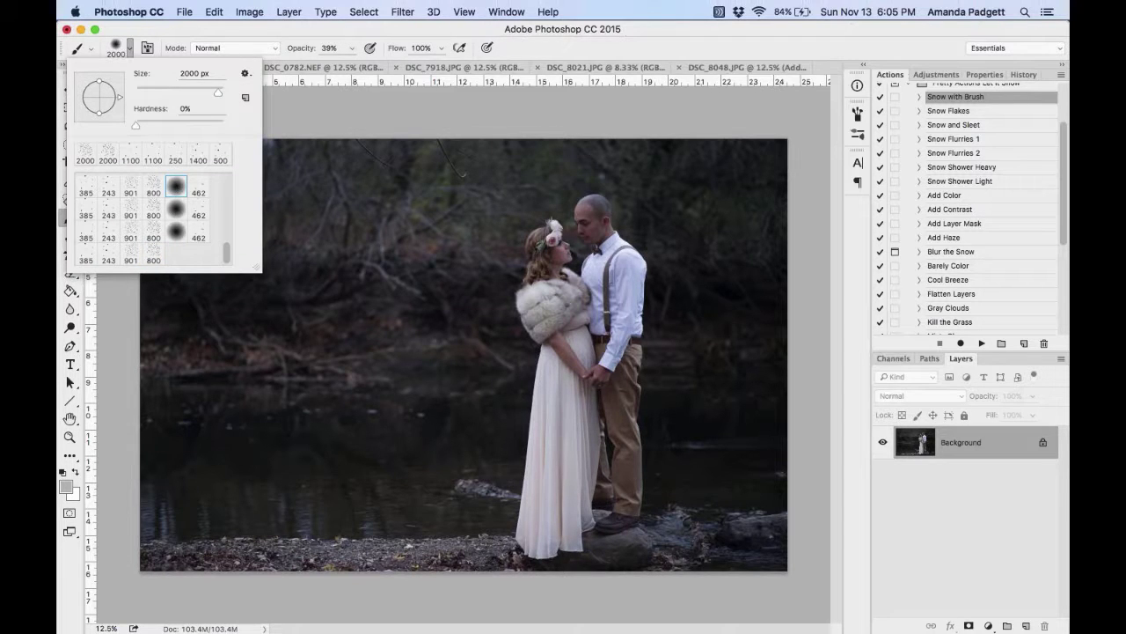
pyautogui.click(130, 49)
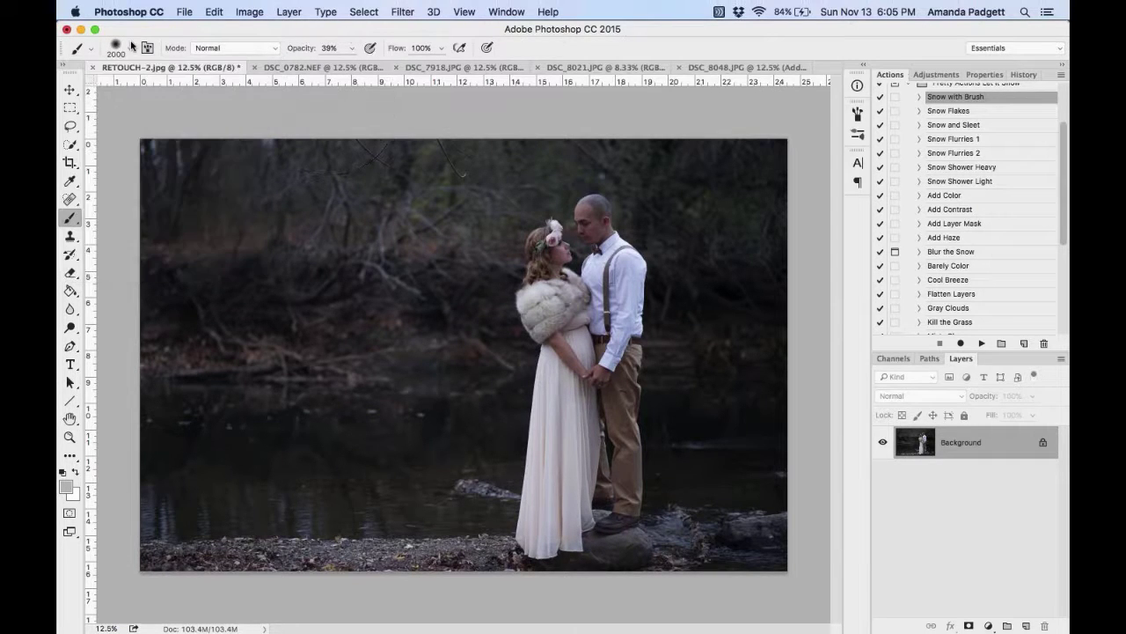
pyautogui.click(326, 68)
pyautogui.click(430, 68)
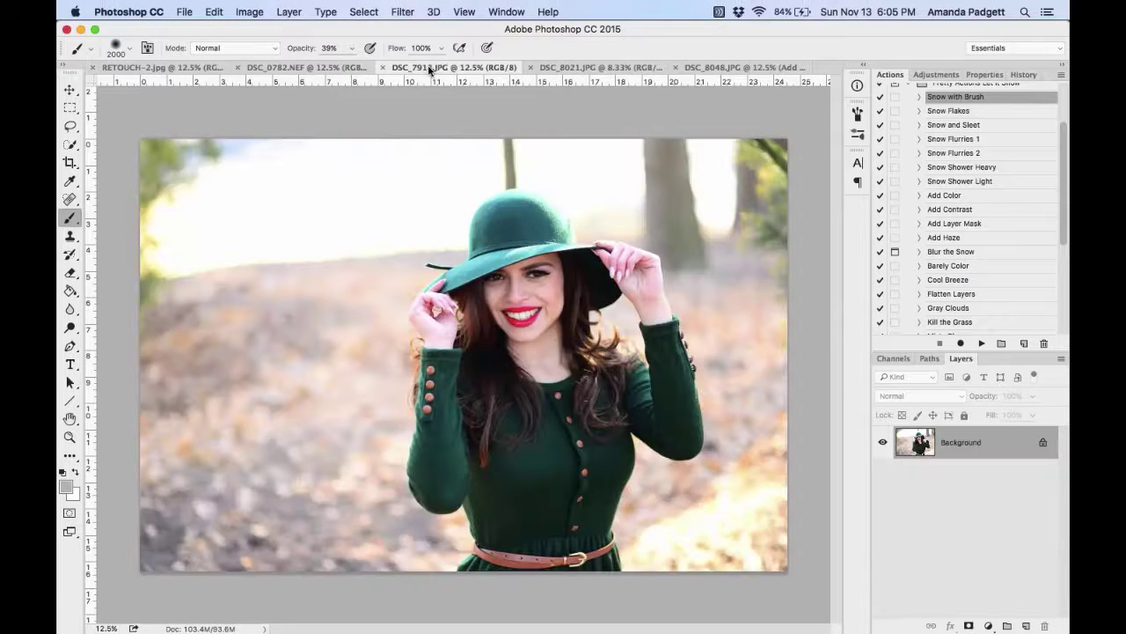
pyautogui.click(339, 69)
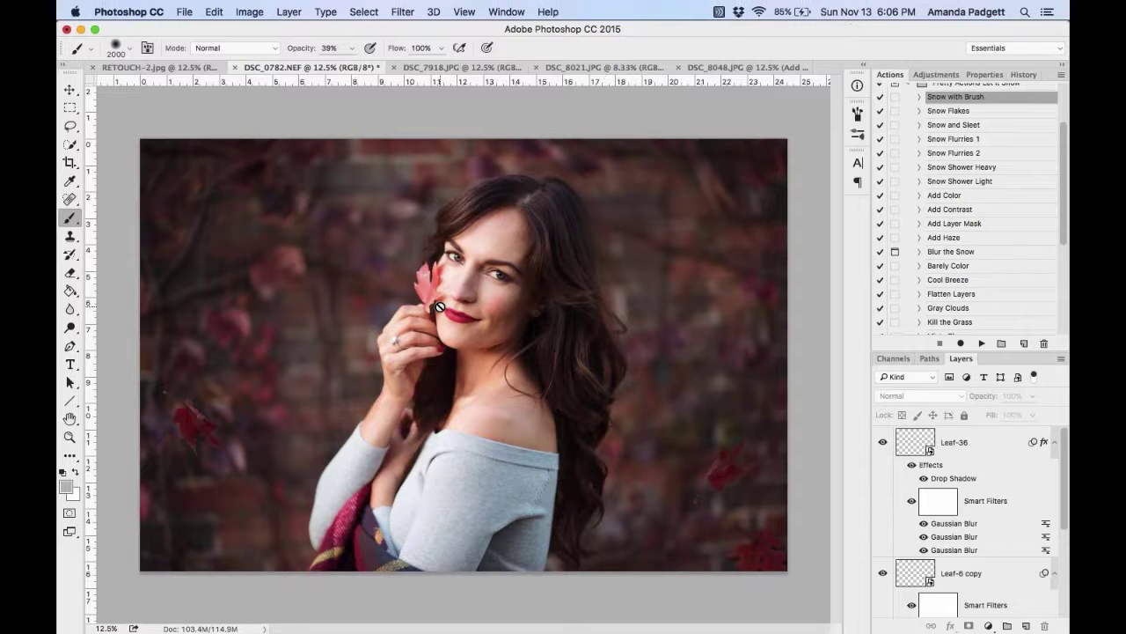
pyautogui.click(189, 68)
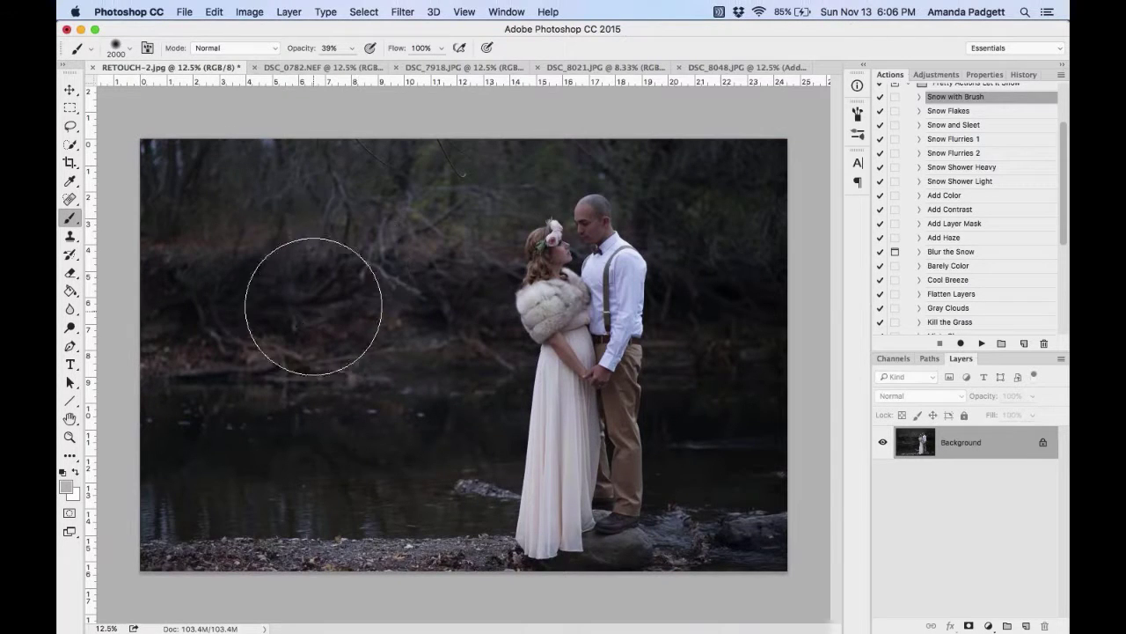
# Save a history snapshot of the leaf edit in DSC_0782.NEF and revert the photo to its originally opened state.
pyautogui.click(310, 68)
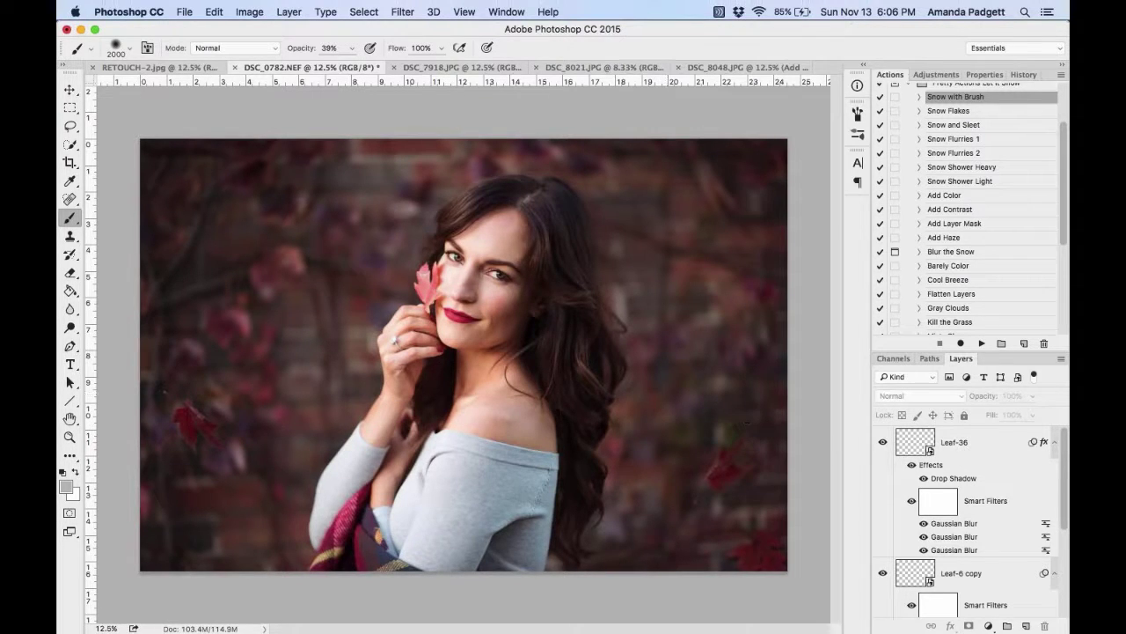
pyautogui.click(1023, 74)
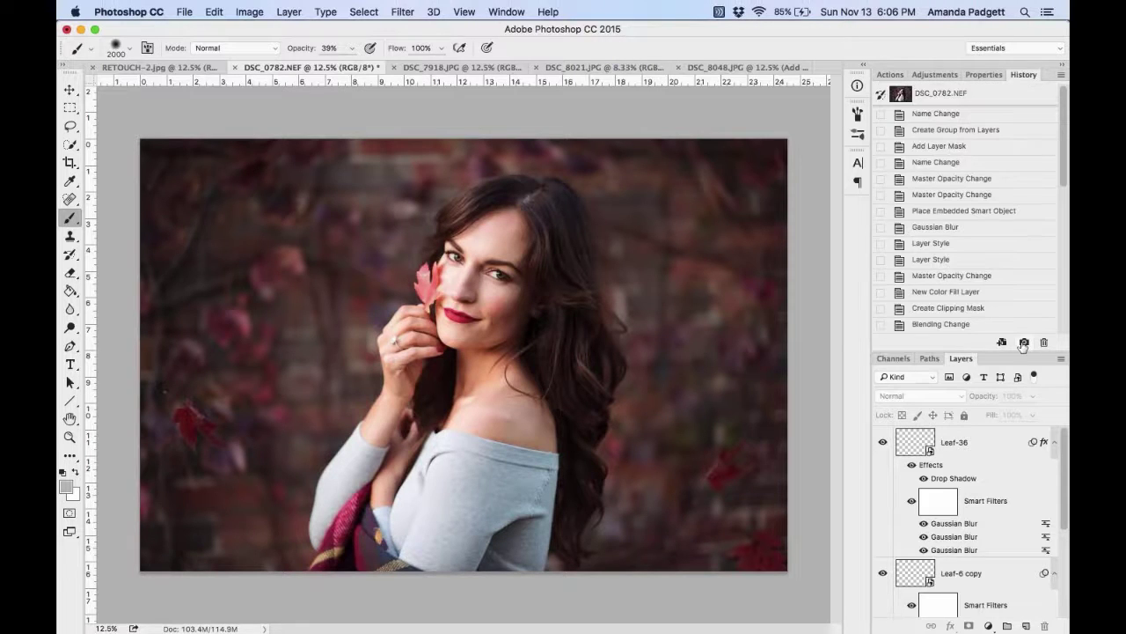
pyautogui.scroll(10, 976, 245)
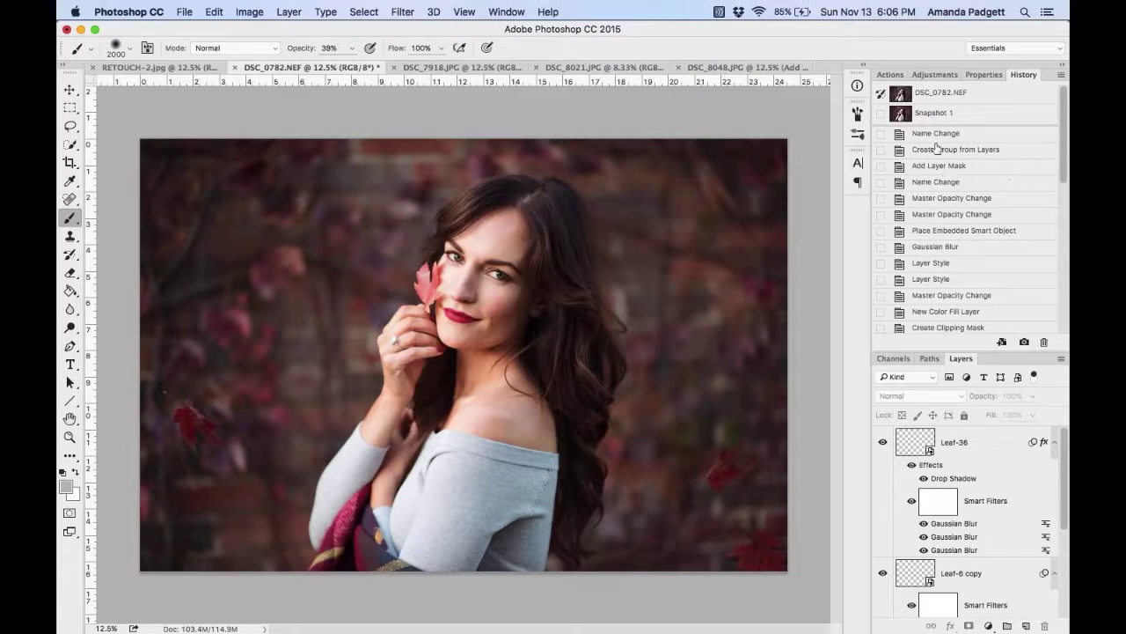
pyautogui.click(954, 93)
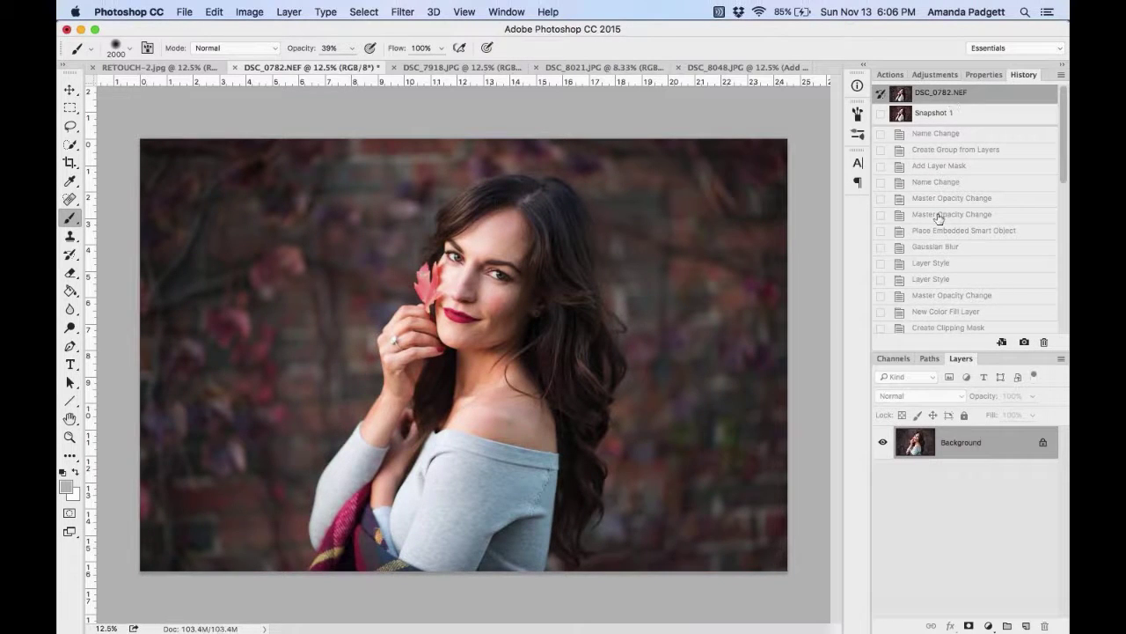
# Collapse the Pretty Actions Let it Snow set and expand the Pretty Actions Falling Leaves set.
pyautogui.click(889, 75)
pyautogui.scroll(3, 913, 223)
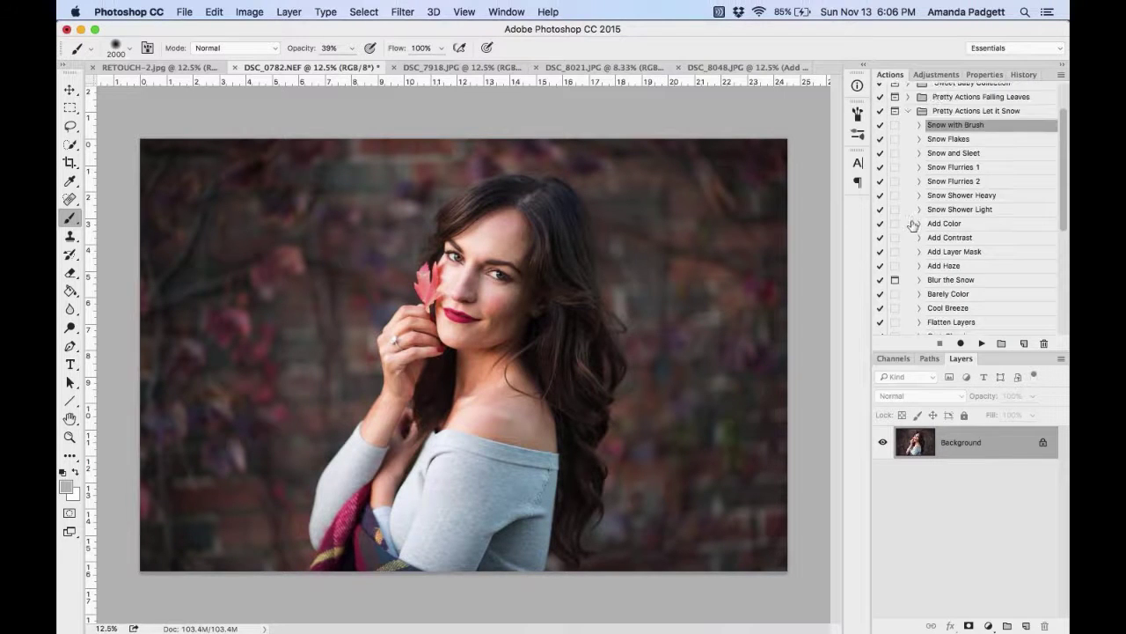
pyautogui.click(908, 127)
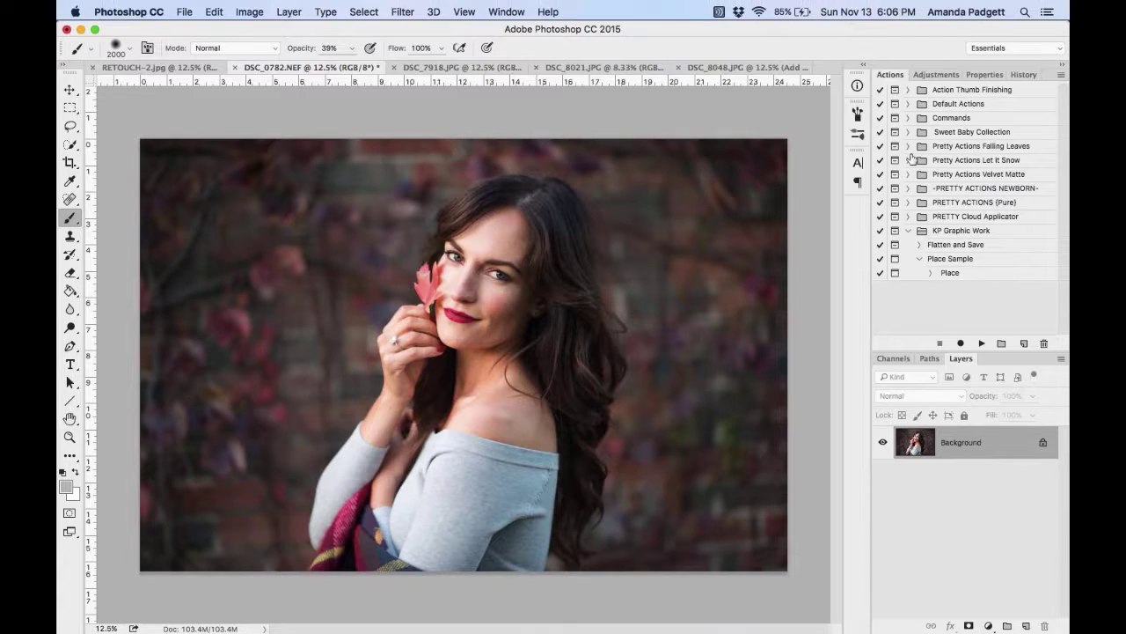
pyautogui.click(908, 146)
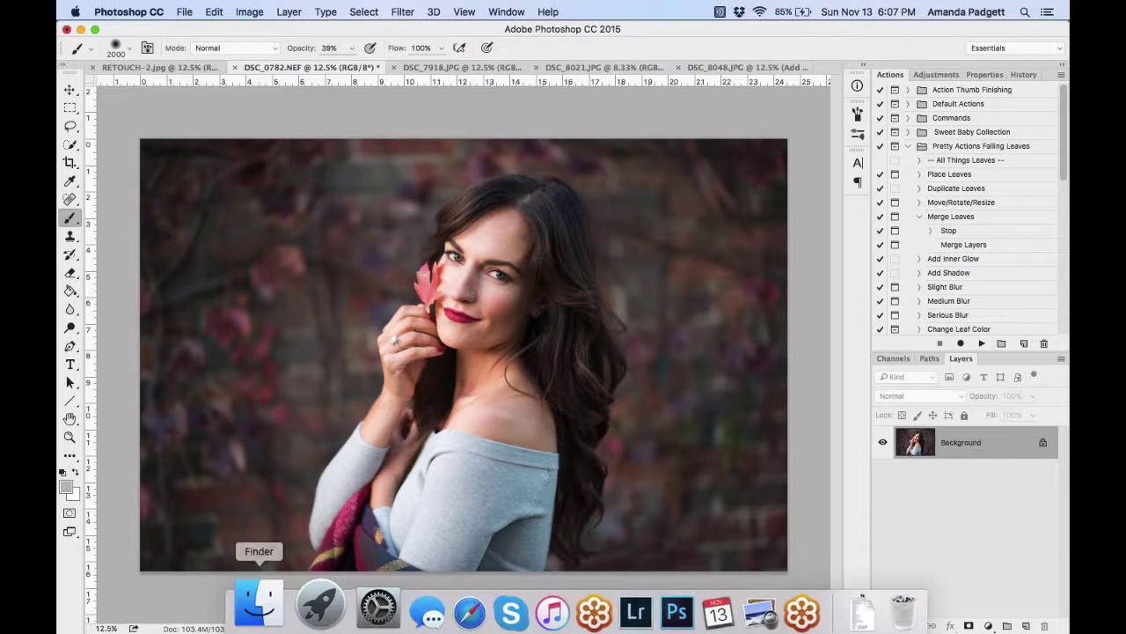
# Switch to Finder, review Leaf_Catalog.png in the Desktop's LEAF OVERLAYS folder, close it and return to Photoshop.
pyautogui.click(264, 621)
pyautogui.click(378, 191)
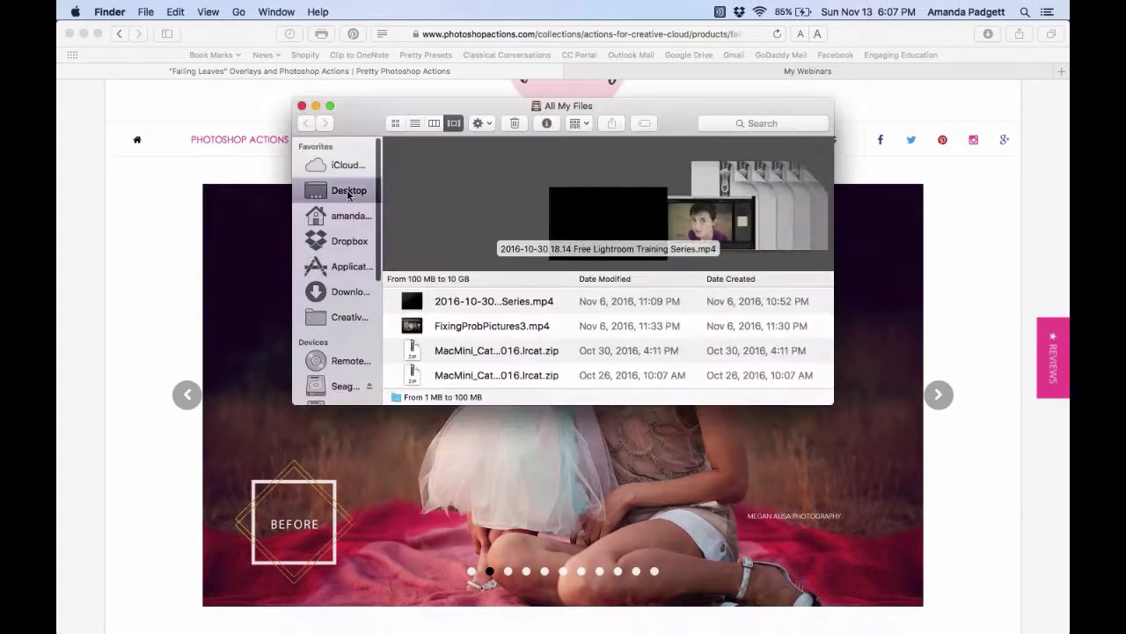
pyautogui.click(437, 184)
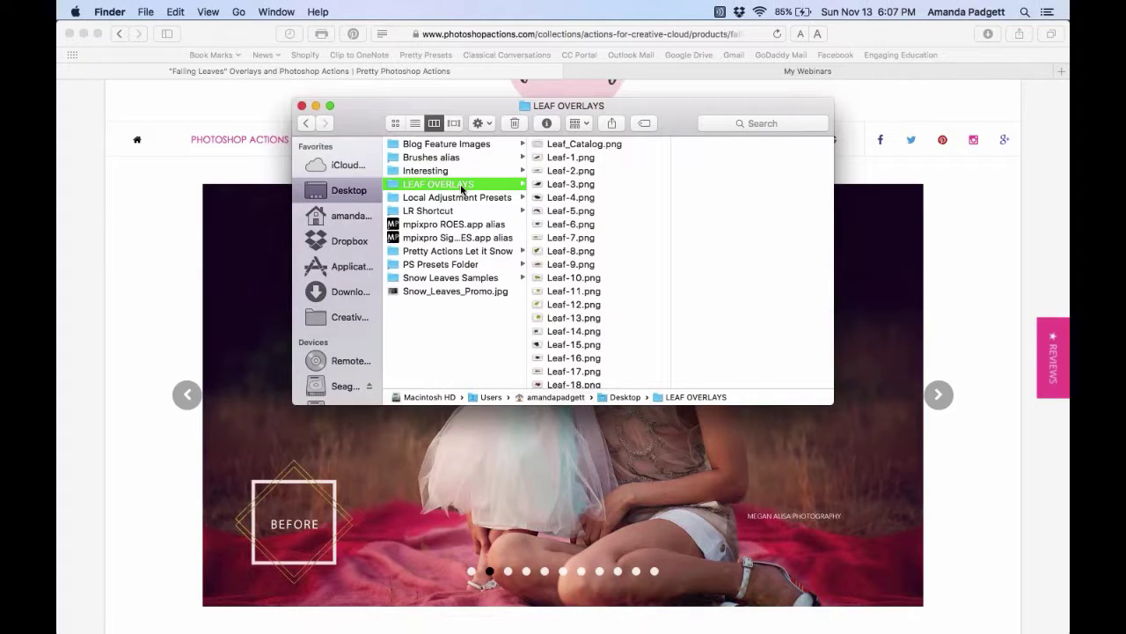
pyautogui.click(593, 146)
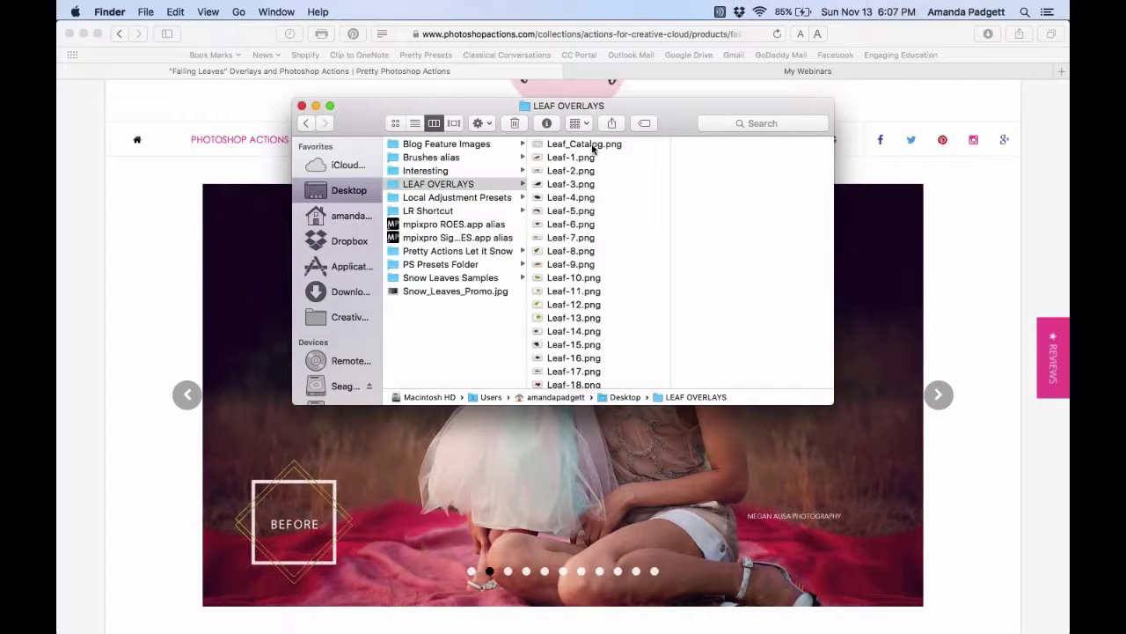
pyautogui.doubleClick(593, 146)
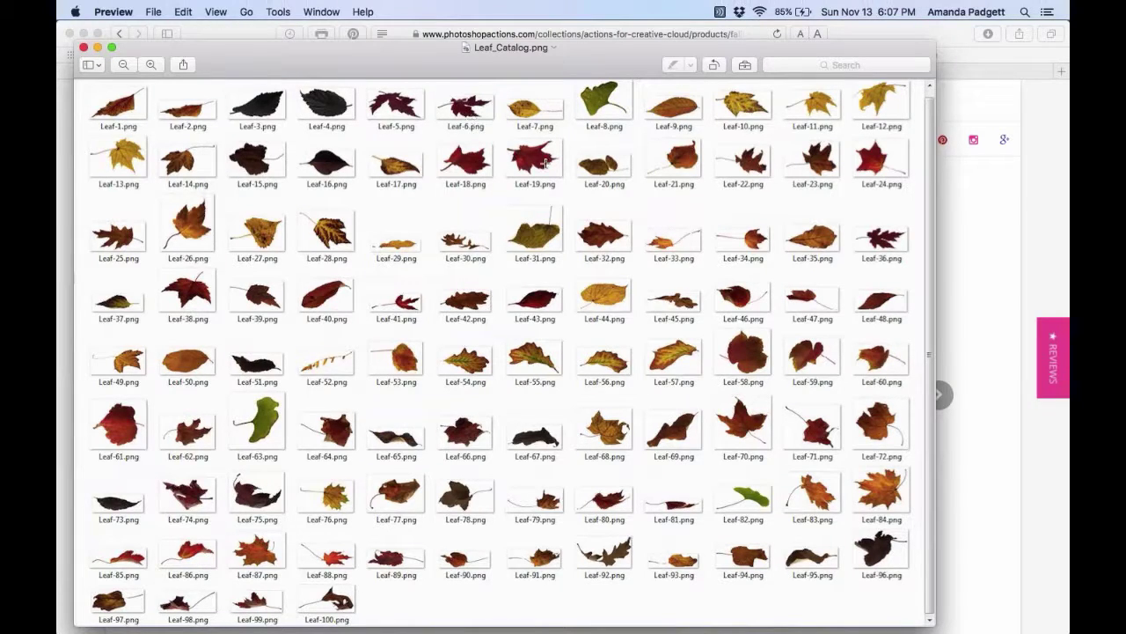
pyautogui.click(83, 46)
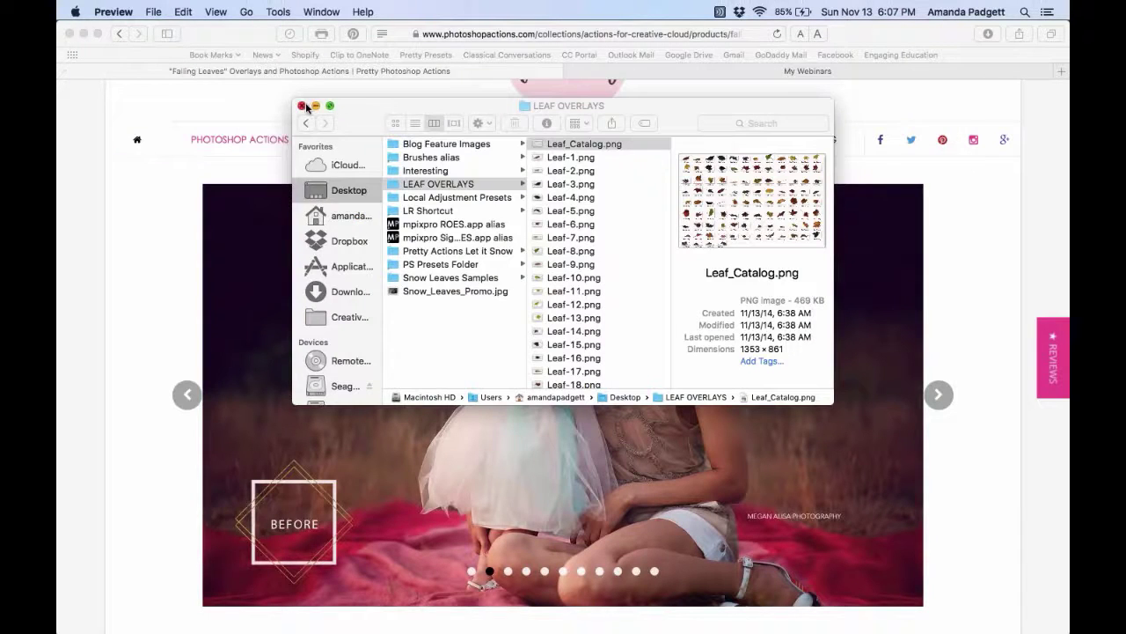
pyautogui.click(302, 105)
pyautogui.moveTo(660, 620)
pyautogui.click(625, 605)
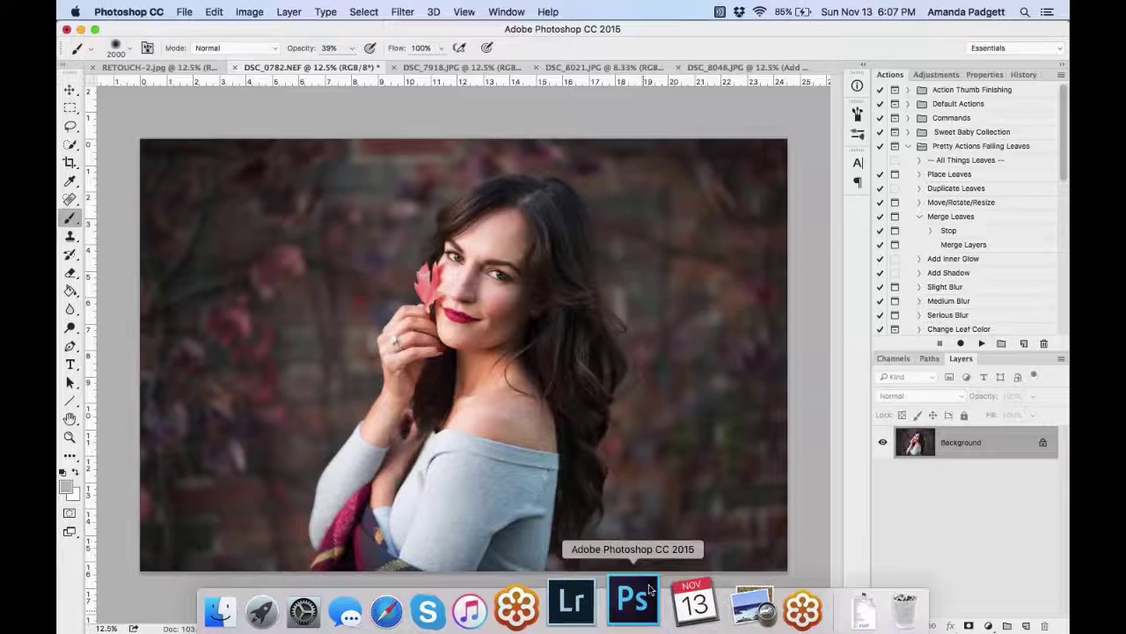
# Run the Place Leaves action and place Leaf-41.png from the Desktop's LEAF OVERLAYS folder into DSC_0782.NEF.
pyautogui.click(944, 174)
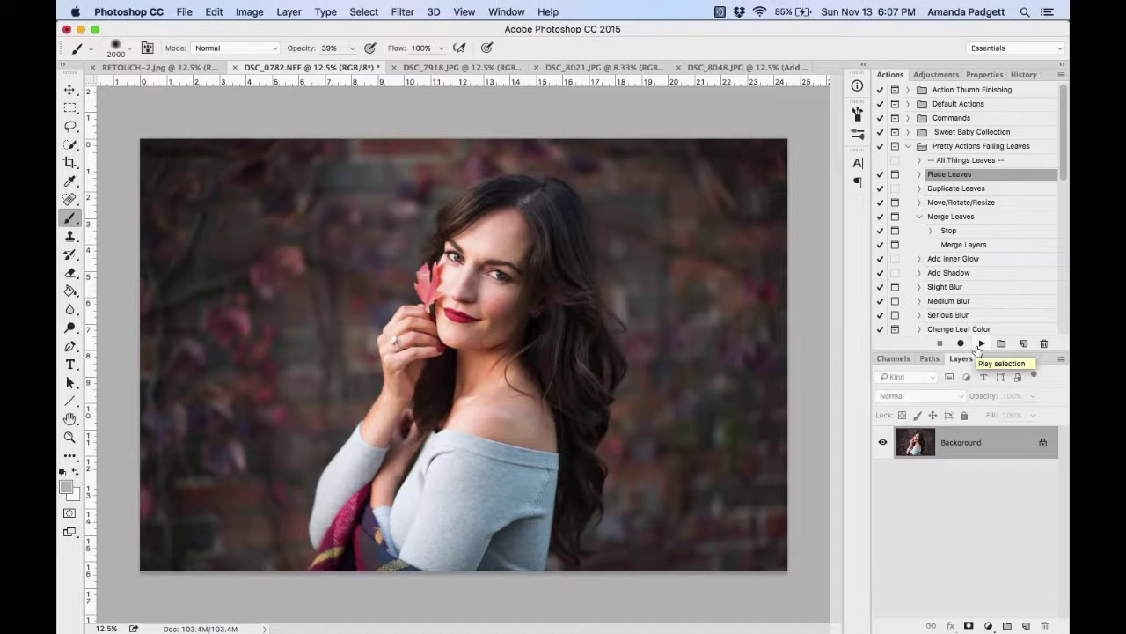
pyautogui.click(980, 345)
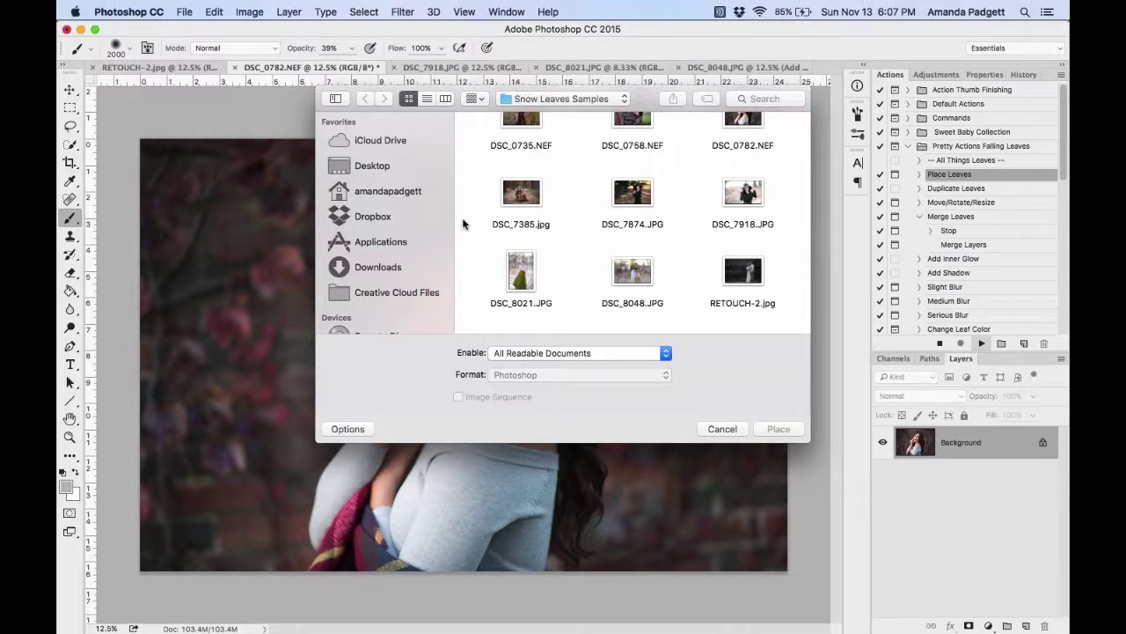
pyautogui.click(374, 165)
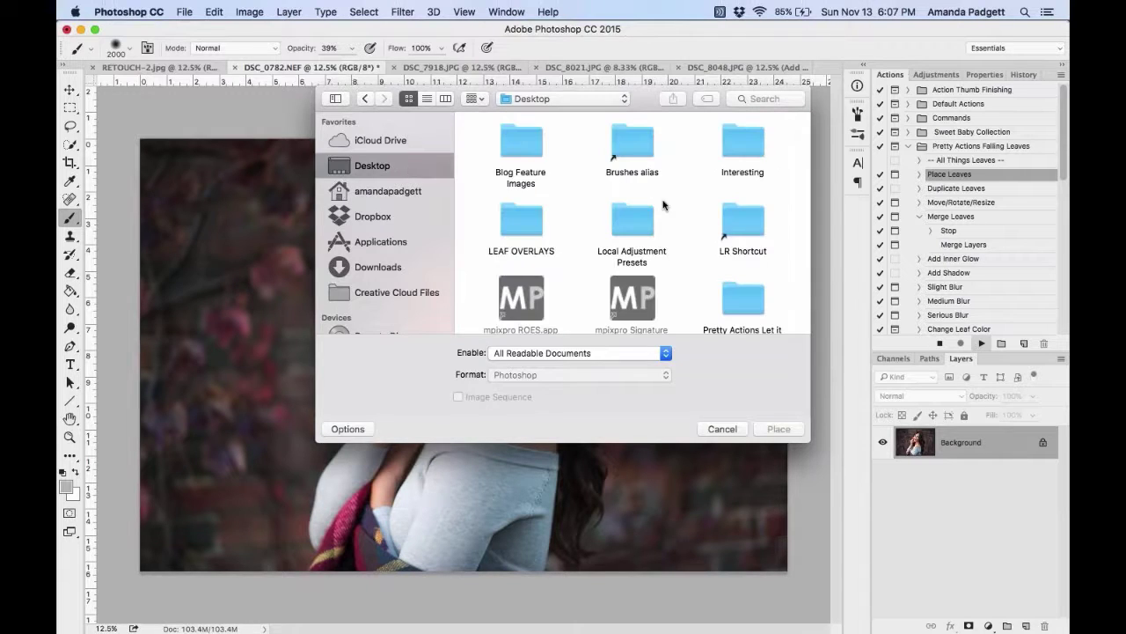
pyautogui.doubleClick(519, 212)
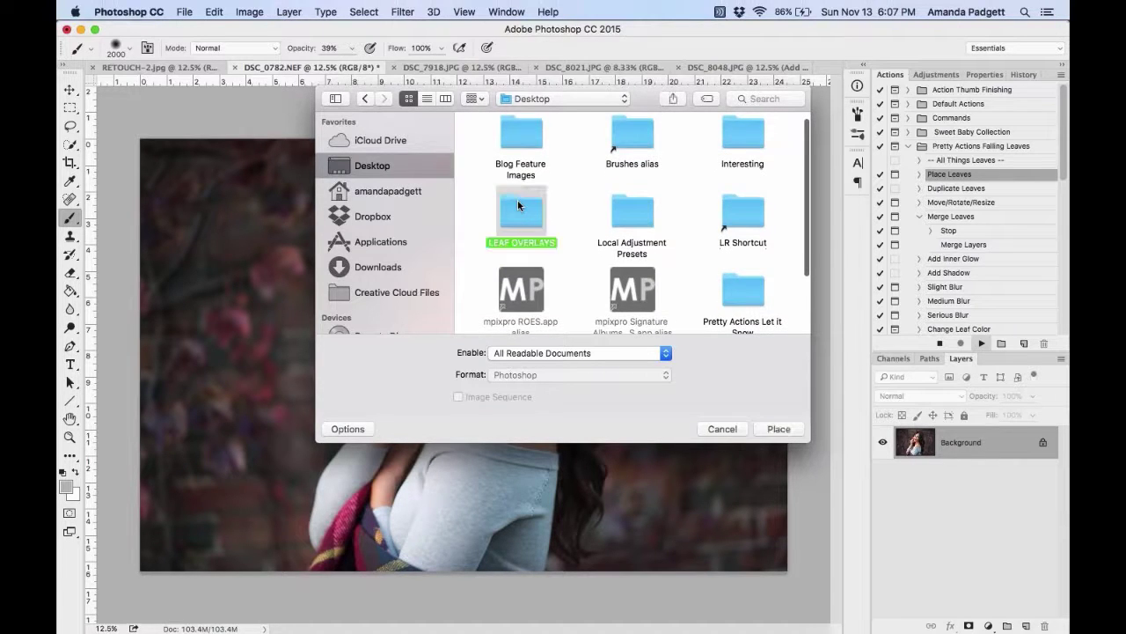
pyautogui.scroll(-3, 660, 222)
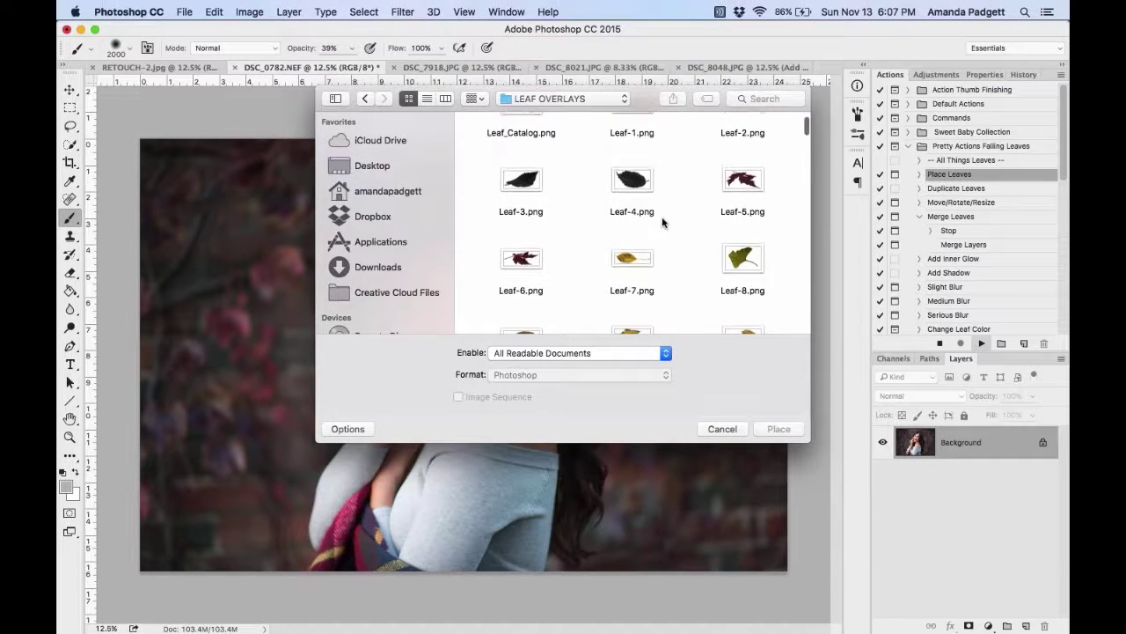
pyautogui.scroll(-4, 663, 223)
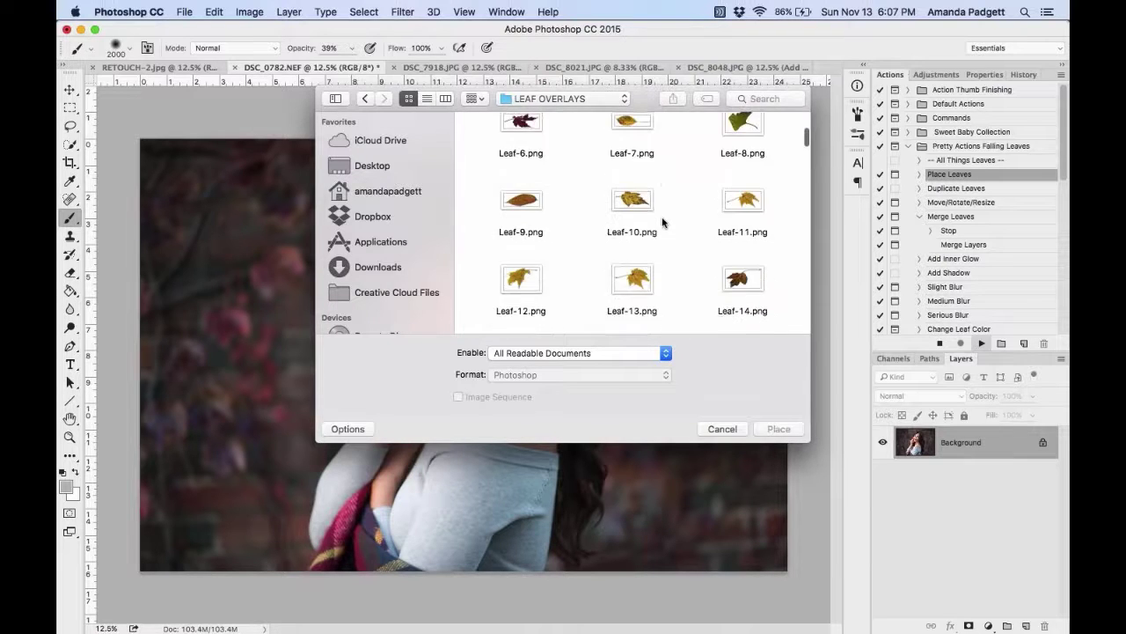
pyautogui.scroll(-4, 663, 223)
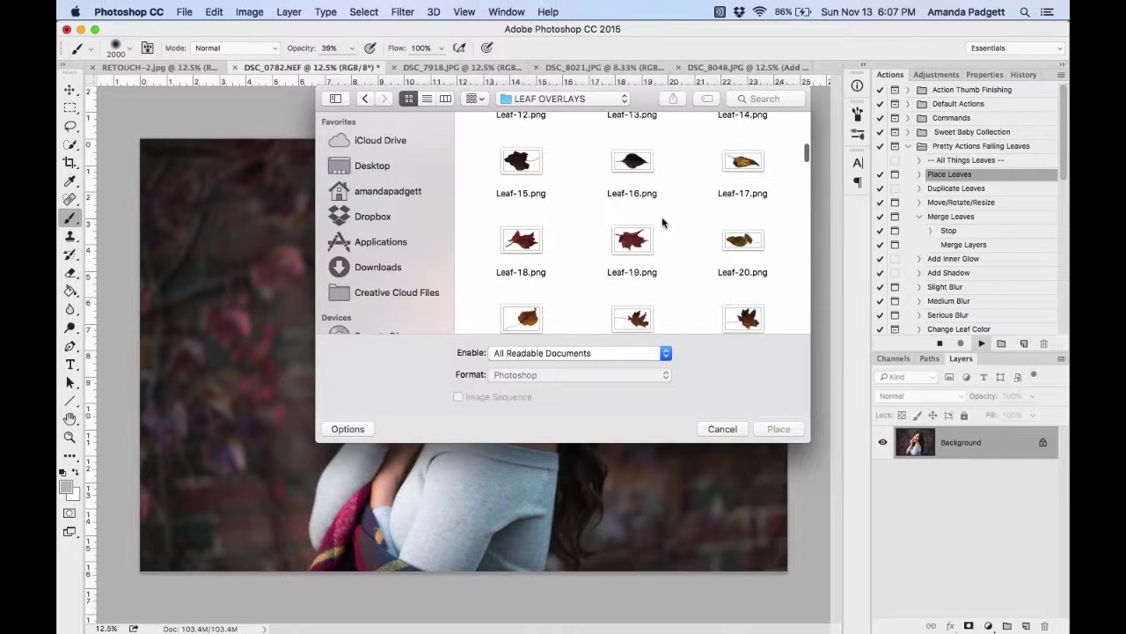
pyautogui.scroll(-3, 662, 222)
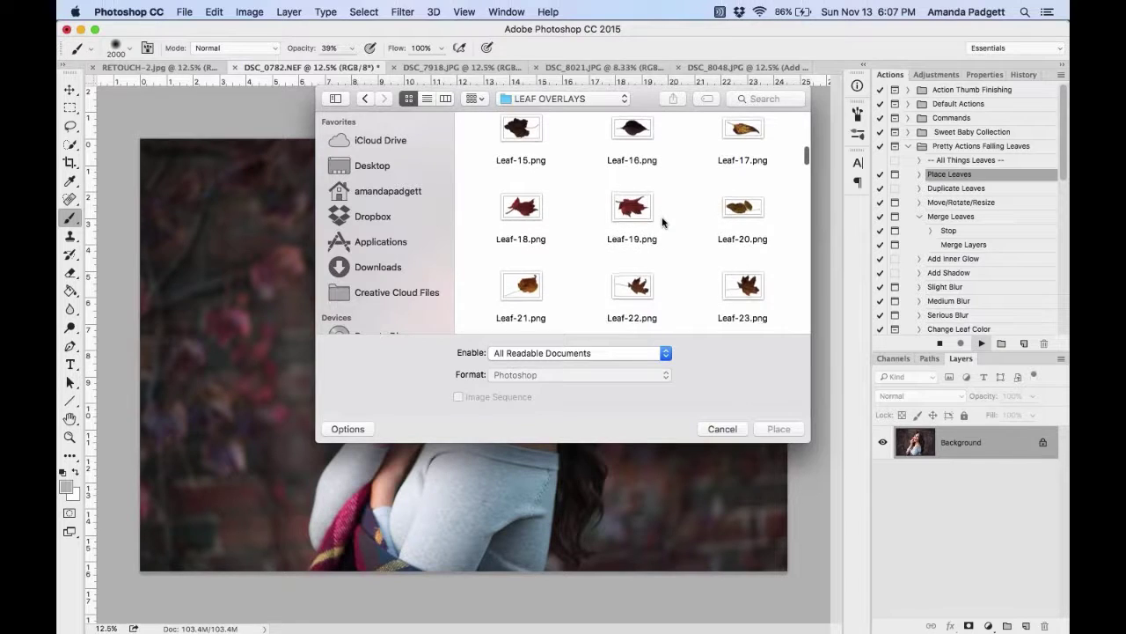
pyautogui.scroll(-3, 663, 223)
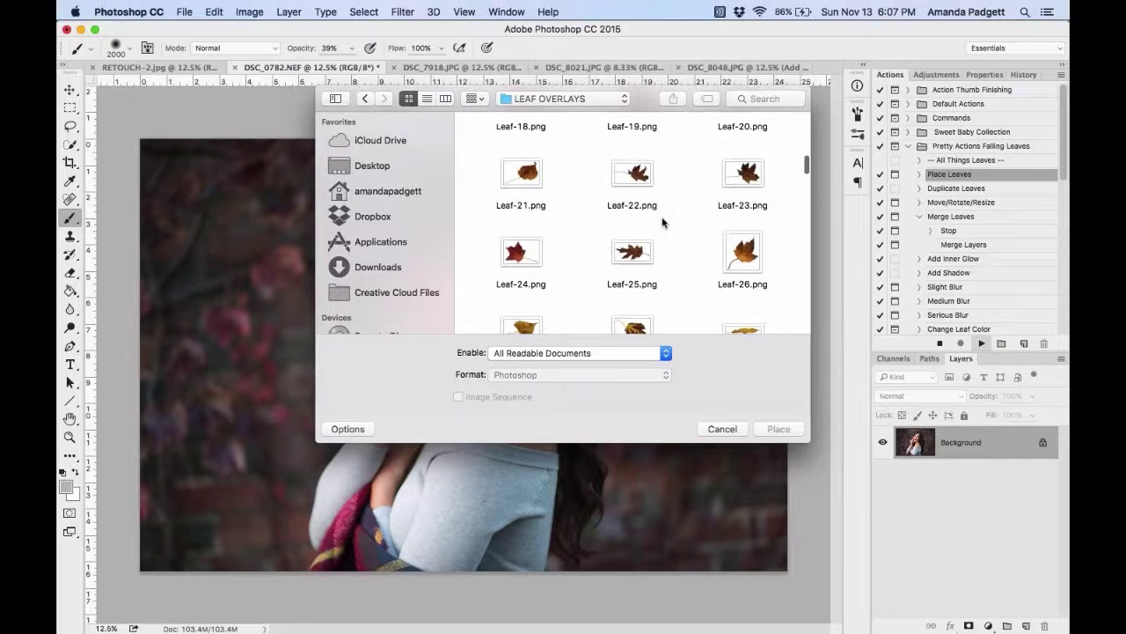
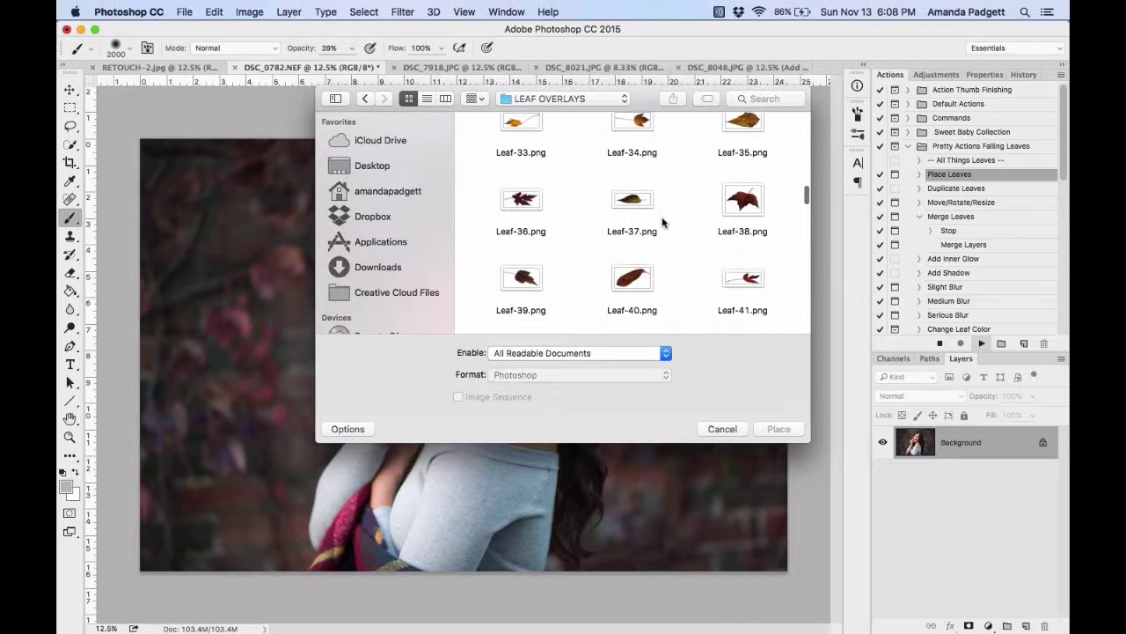
pyautogui.scroll(-1, 662, 222)
pyautogui.scroll(-3, 663, 222)
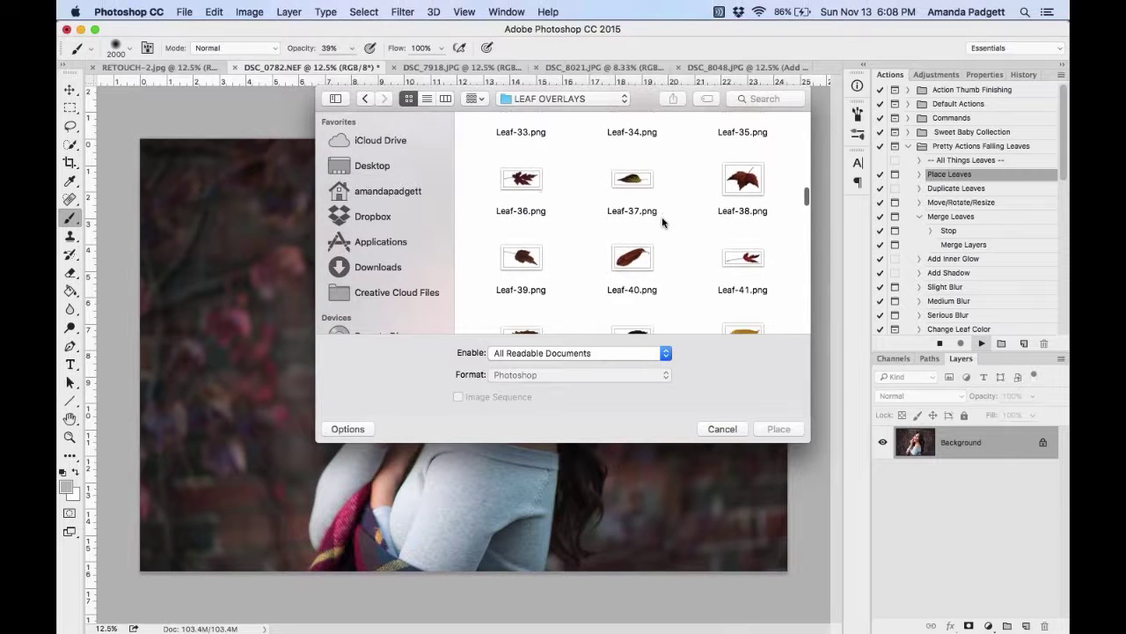
pyautogui.click(753, 201)
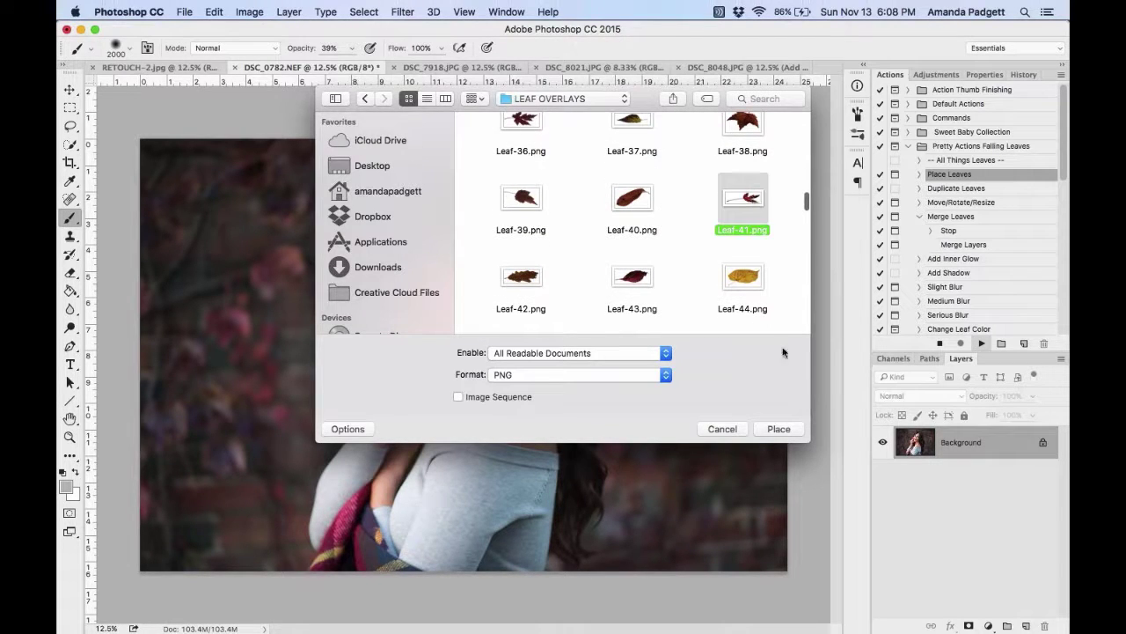
pyautogui.click(779, 428)
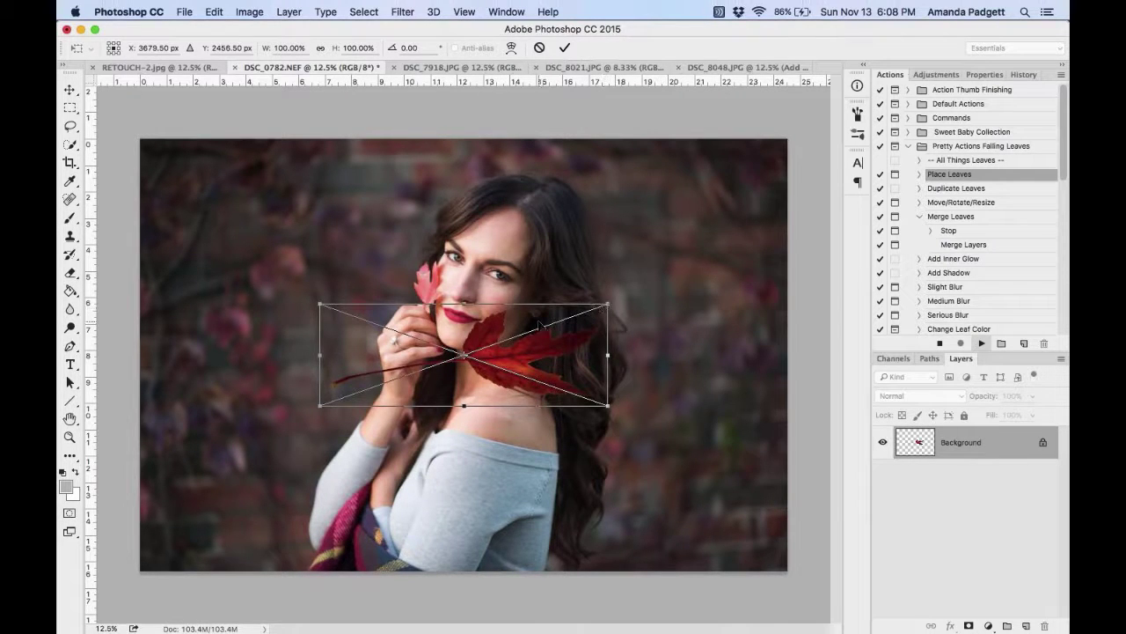
# Move the placed Leaf-41 beside the woman's elbow, shrink it to about 39% width and 73% height, and rotate it about 47°.
pyautogui.moveTo(537, 327); pyautogui.dragTo(383, 416)
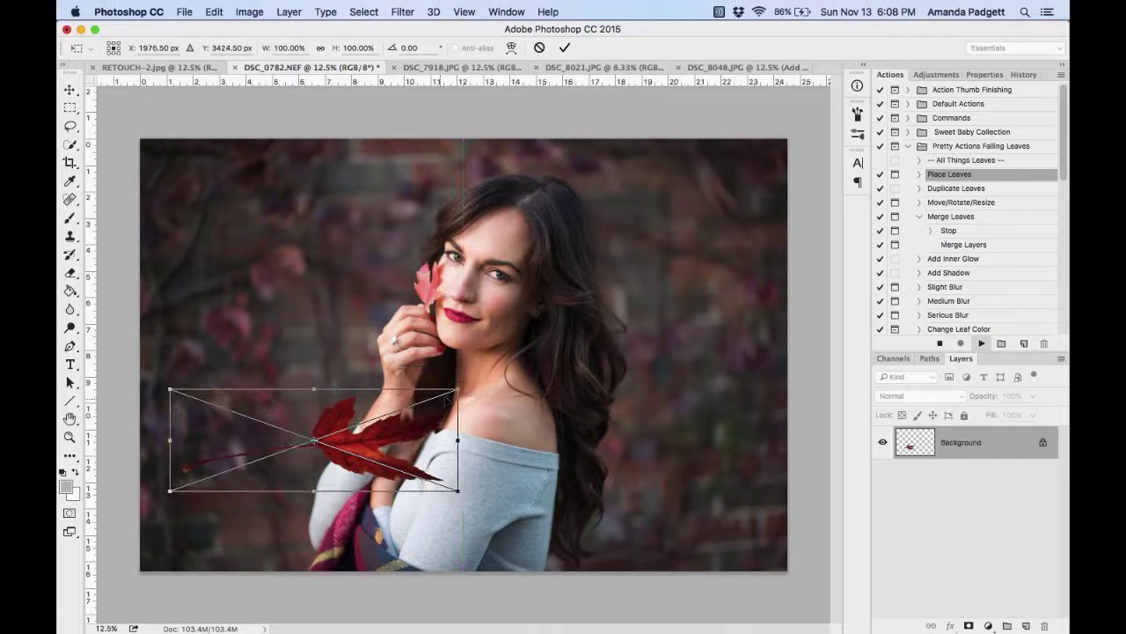
pyautogui.moveTo(457, 389); pyautogui.dragTo(383, 395)
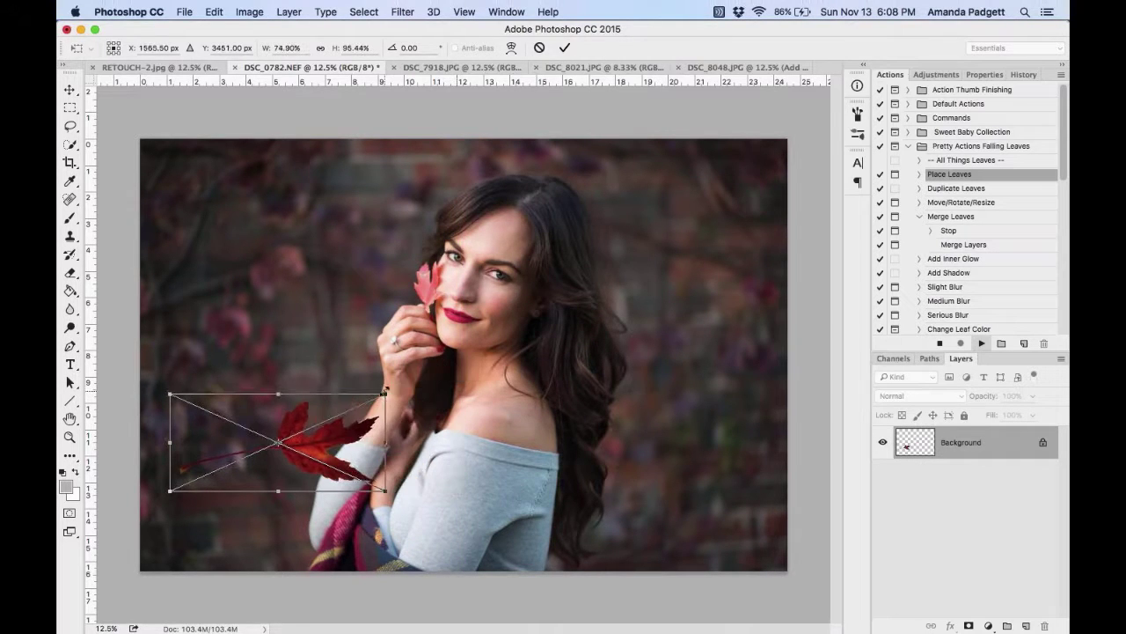
pyautogui.moveTo(385, 443); pyautogui.dragTo(345, 442)
pyautogui.moveTo(257, 395); pyautogui.dragTo(257, 408)
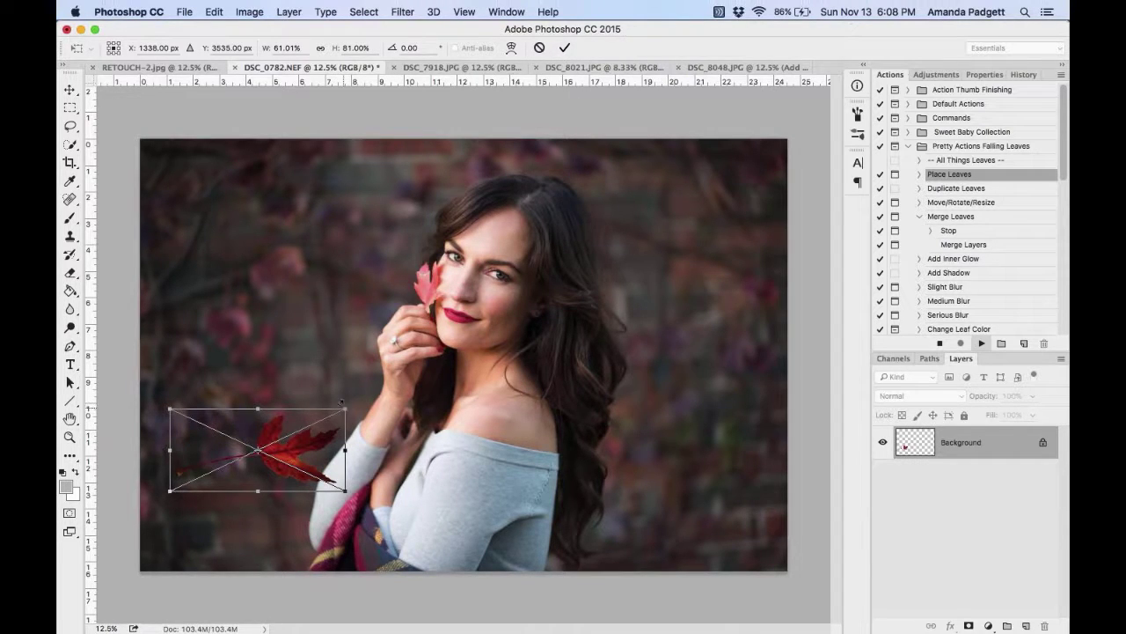
pyautogui.moveTo(326, 394); pyautogui.dragTo(362, 441)
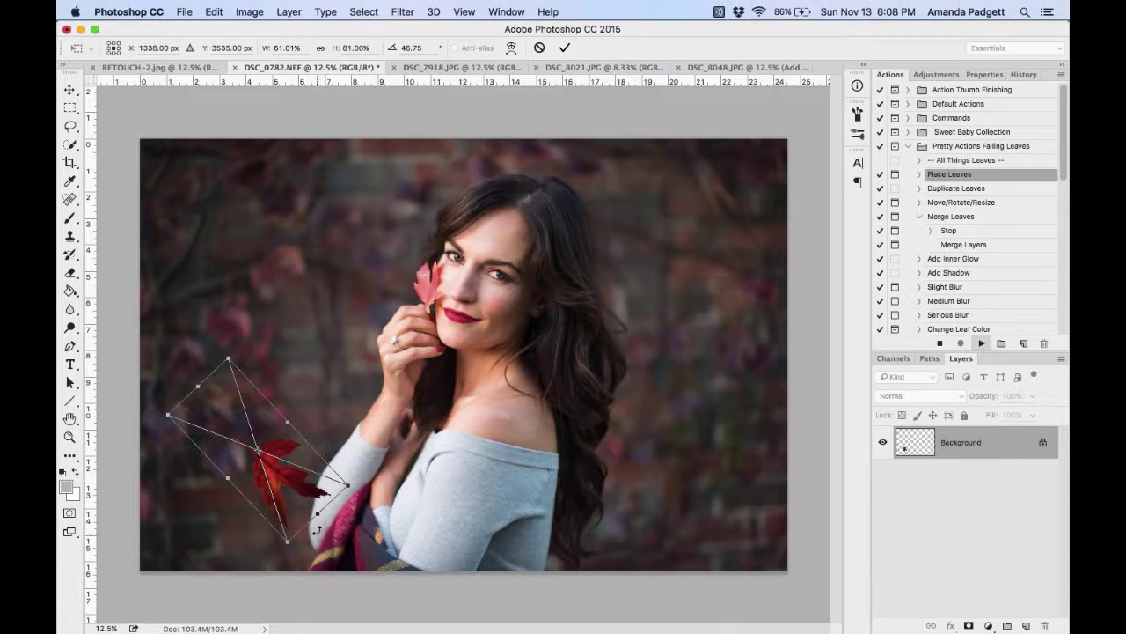
pyautogui.moveTo(318, 513); pyautogui.dragTo(272, 466)
pyautogui.moveTo(268, 400); pyautogui.dragTo(260, 403)
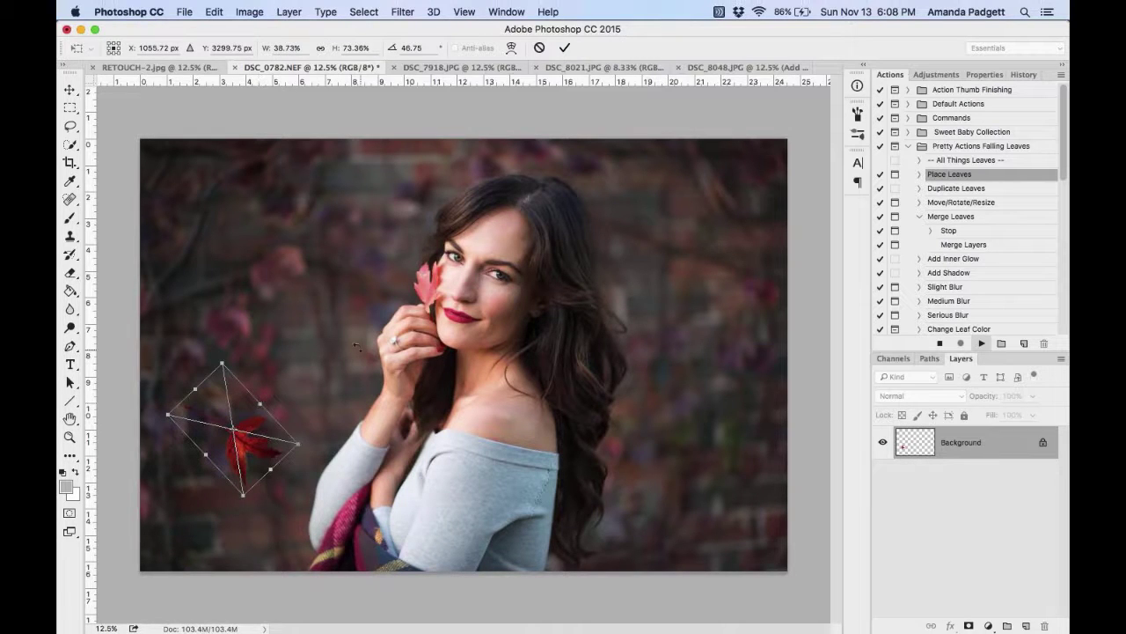
# Flip the leaf to about -135° and reposition it slightly higher, sizing it to about 40% width and 78% height.
pyautogui.moveTo(205, 454); pyautogui.dragTo(320, 351)
pyautogui.moveTo(326, 416); pyautogui.dragTo(253, 336)
pyautogui.moveTo(223, 286); pyautogui.dragTo(246, 386)
pyautogui.moveTo(274, 322); pyautogui.dragTo(299, 341)
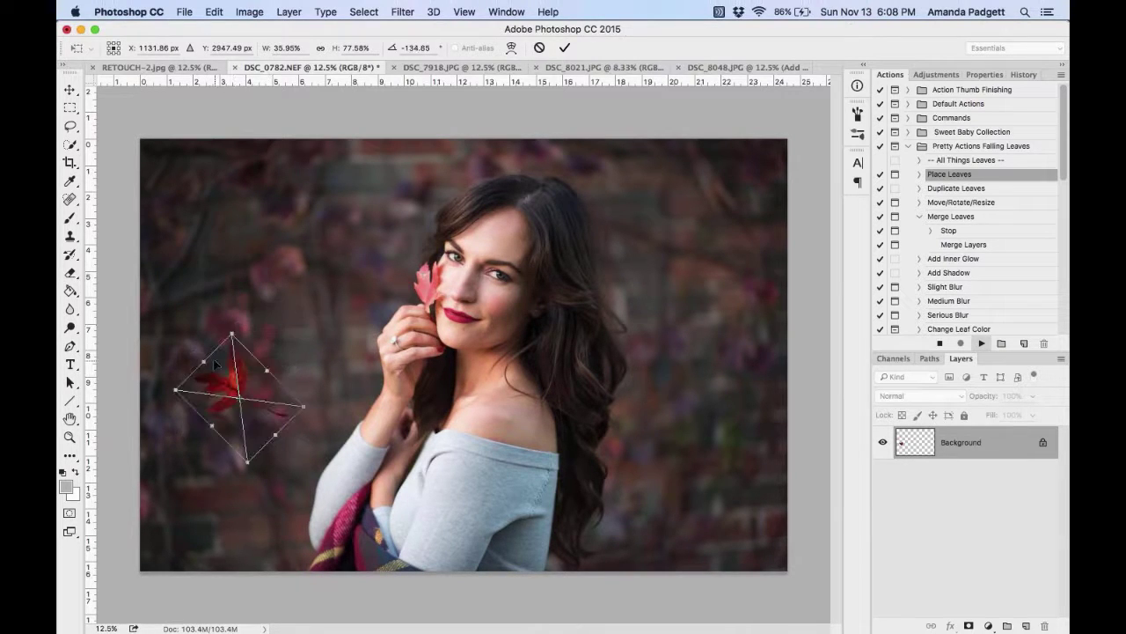
pyautogui.moveTo(203, 362); pyautogui.dragTo(194, 354)
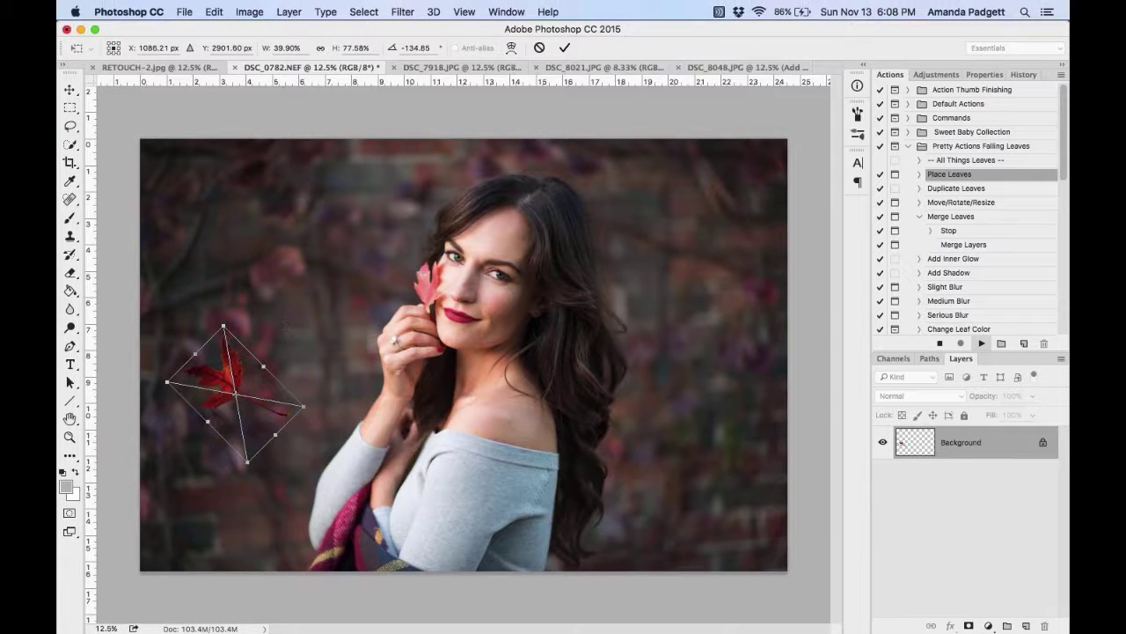
# Warp the leaf with a custom warp, bending its stem end upward and reshaping its tips, and commit the placement.
pyautogui.click(214, 12)
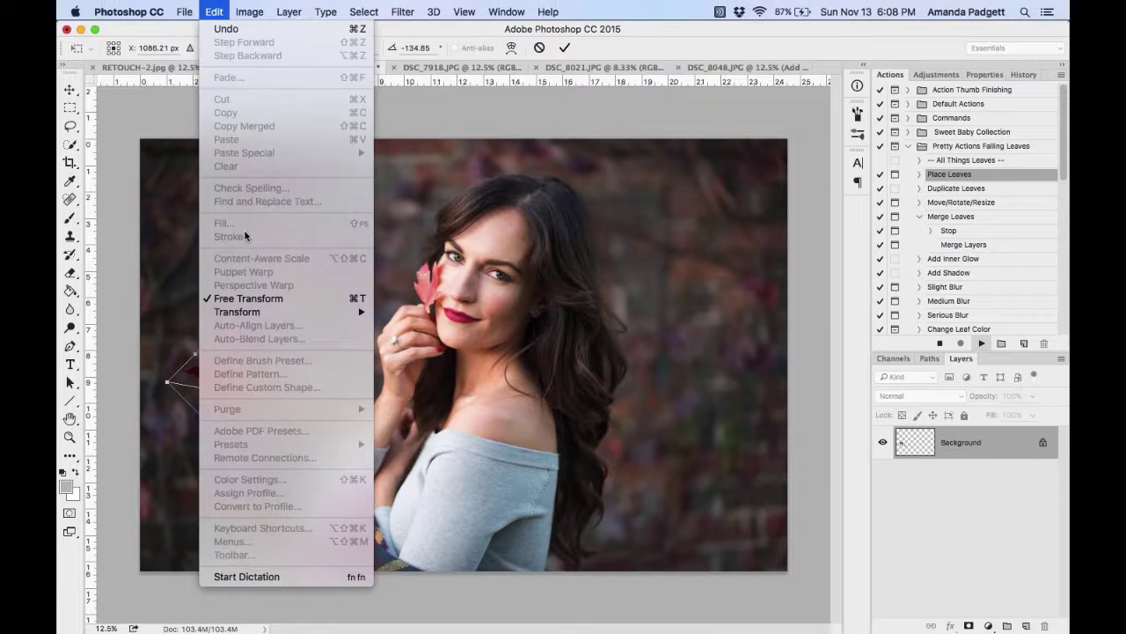
pyautogui.moveTo(256, 313)
pyautogui.click(473, 404)
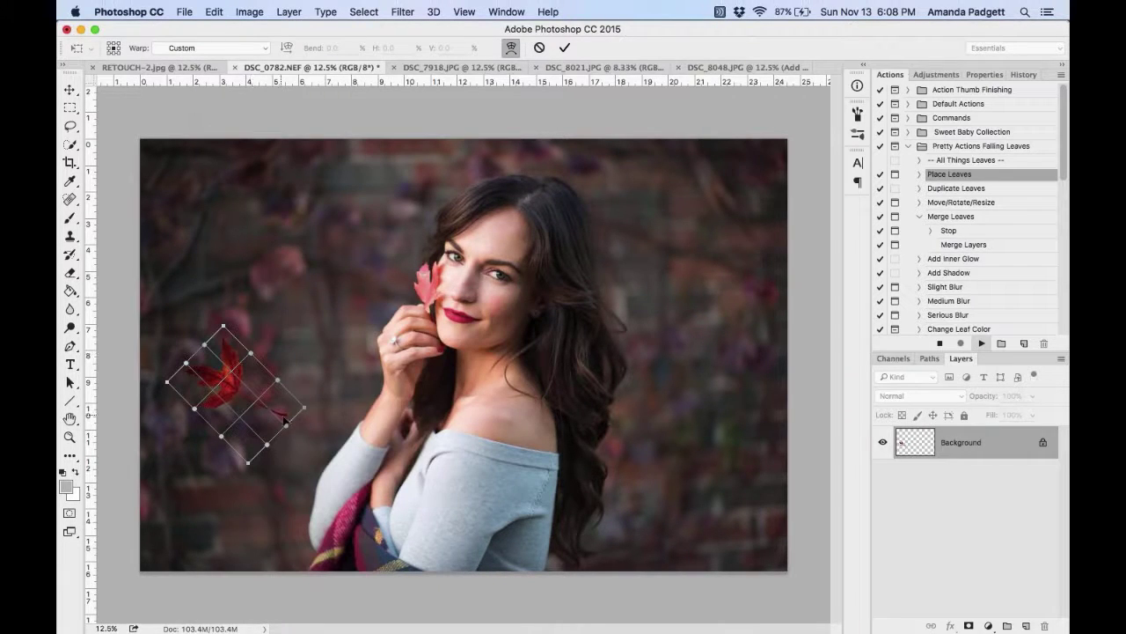
pyautogui.moveTo(304, 407); pyautogui.dragTo(302, 342)
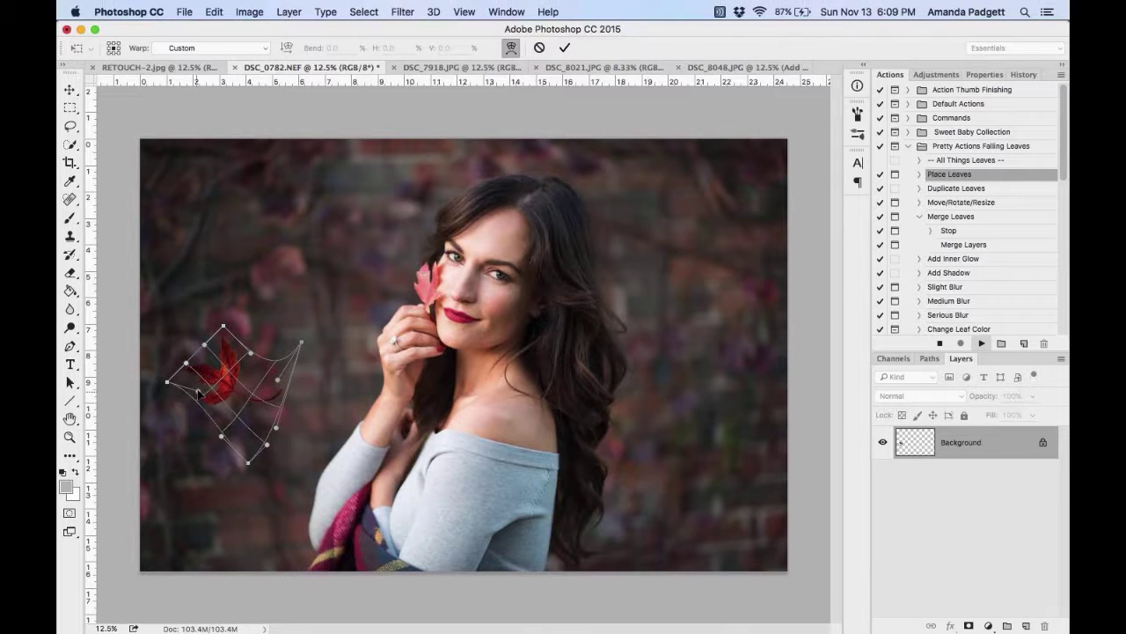
pyautogui.moveTo(221, 435); pyautogui.dragTo(217, 415)
pyautogui.moveTo(219, 326); pyautogui.dragTo(207, 325)
pyautogui.moveTo(248, 360); pyautogui.dragTo(253, 355)
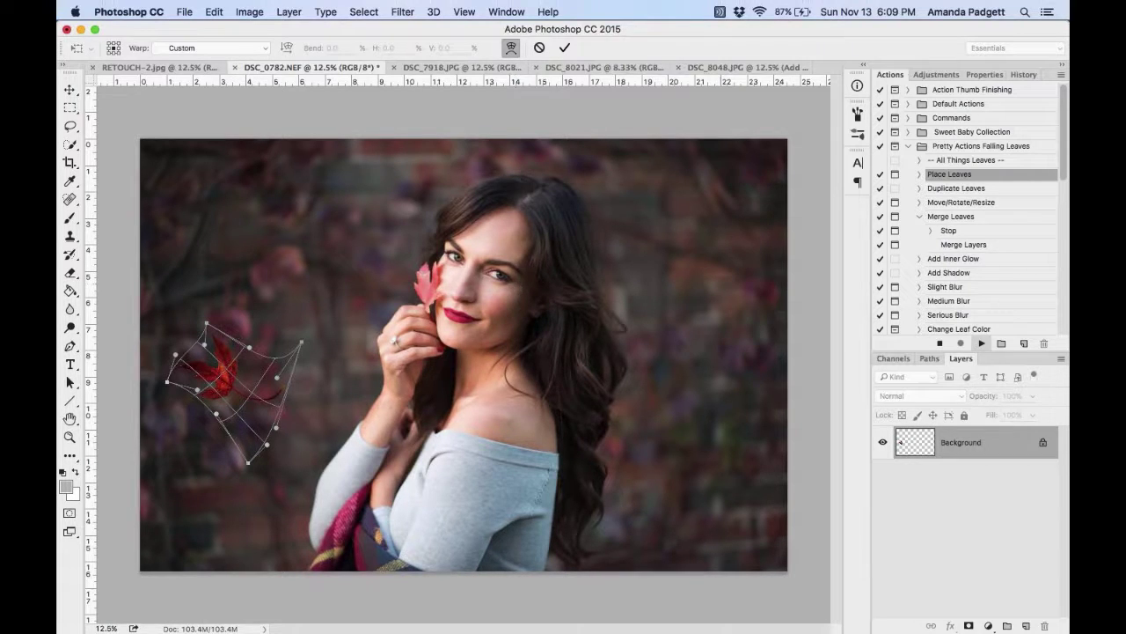
pyautogui.click(564, 49)
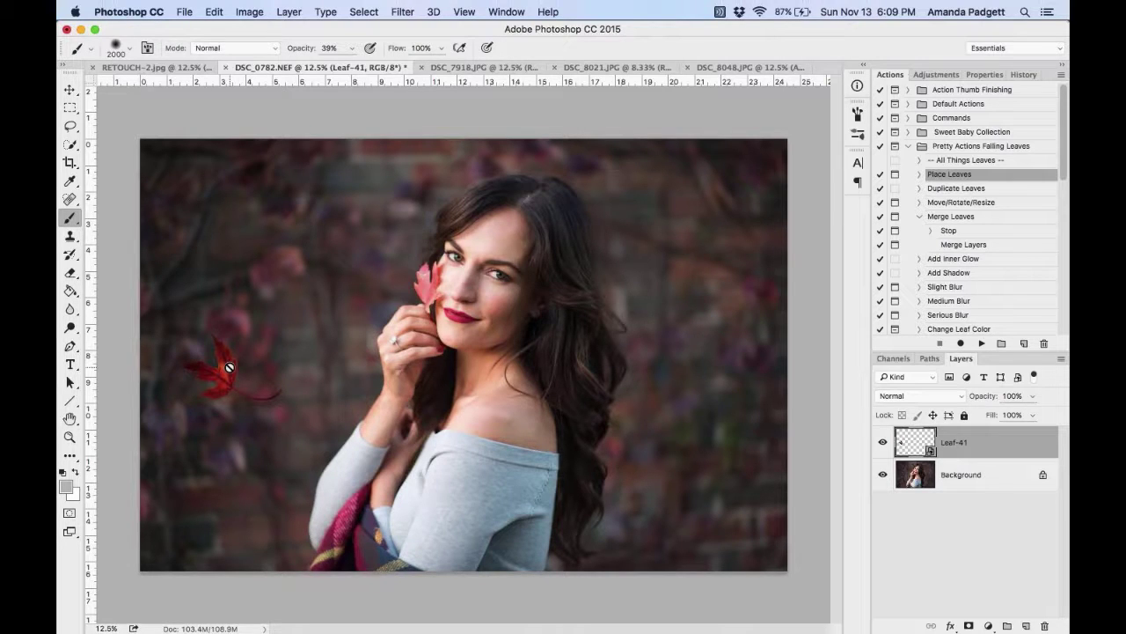
# Run the Move/Rotate/Resize action to shift Leaf-41 slightly up and scale it to about 86% width and 77% height.
pyautogui.click(975, 204)
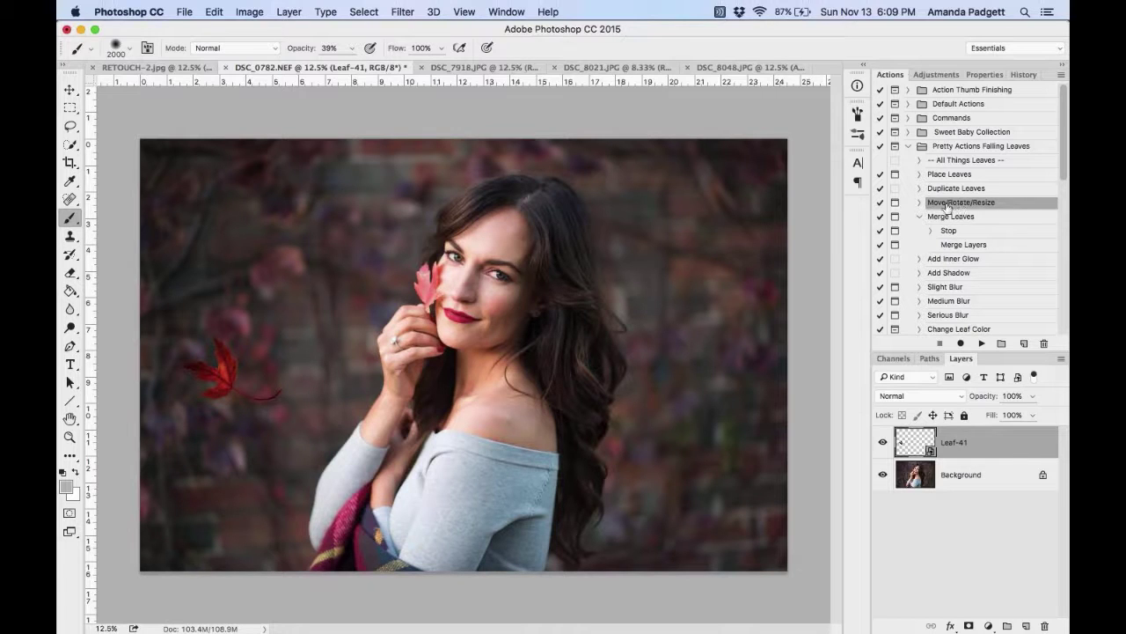
pyautogui.click(981, 344)
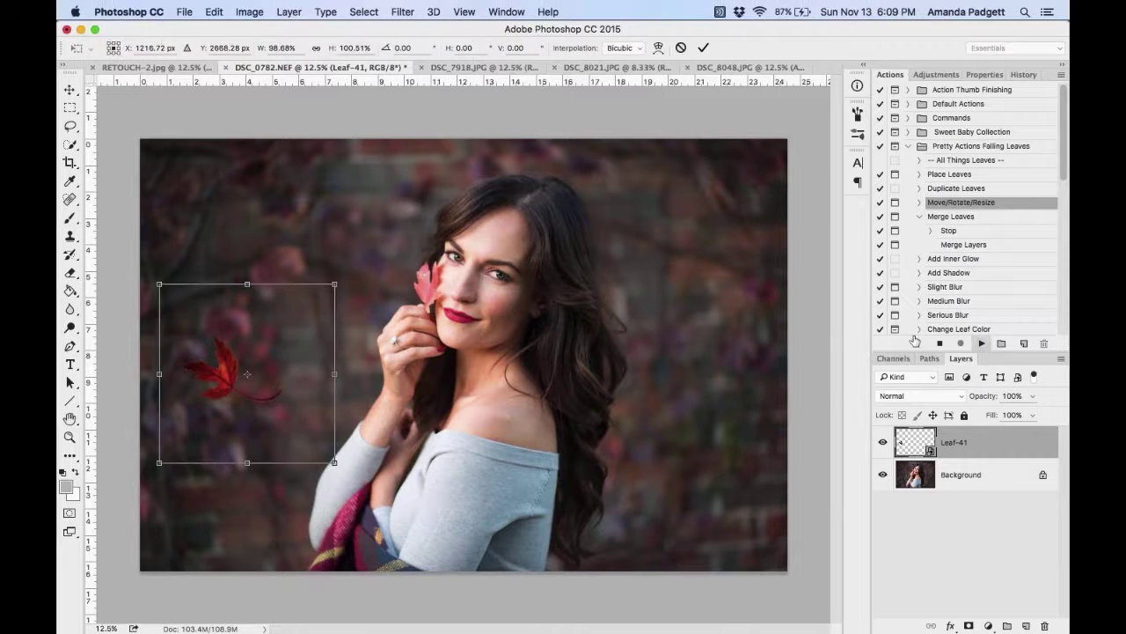
pyautogui.moveTo(300, 315)
pyautogui.mouseDown()
pyautogui.moveTo(300, 295)
pyautogui.moveTo(298, 307)
pyautogui.mouseUp()
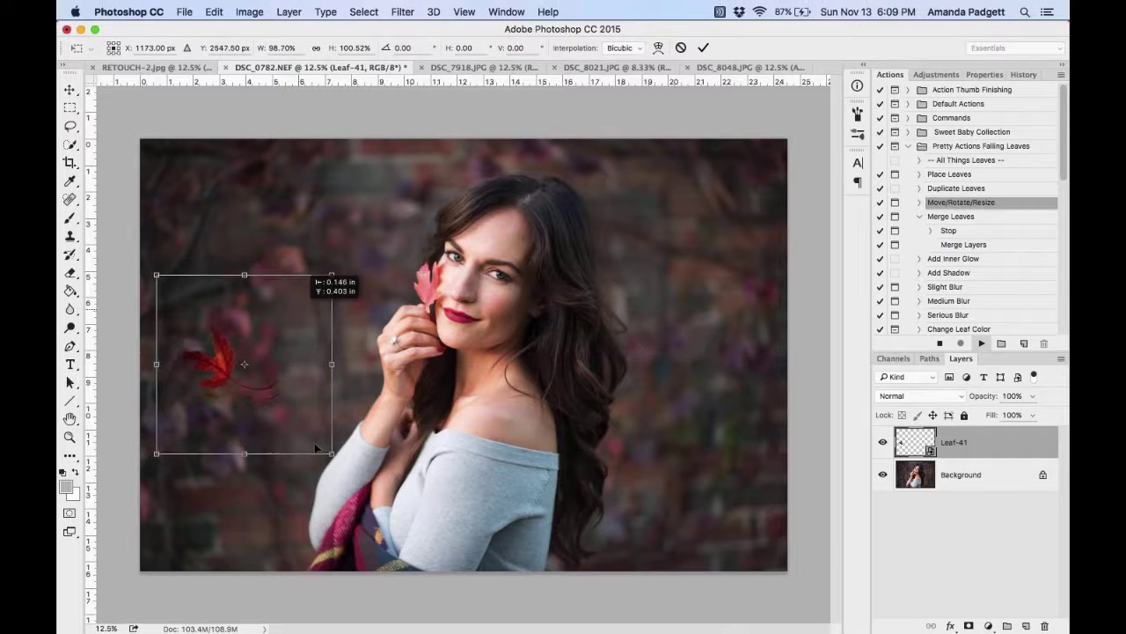
pyautogui.moveTo(331, 452); pyautogui.dragTo(308, 410)
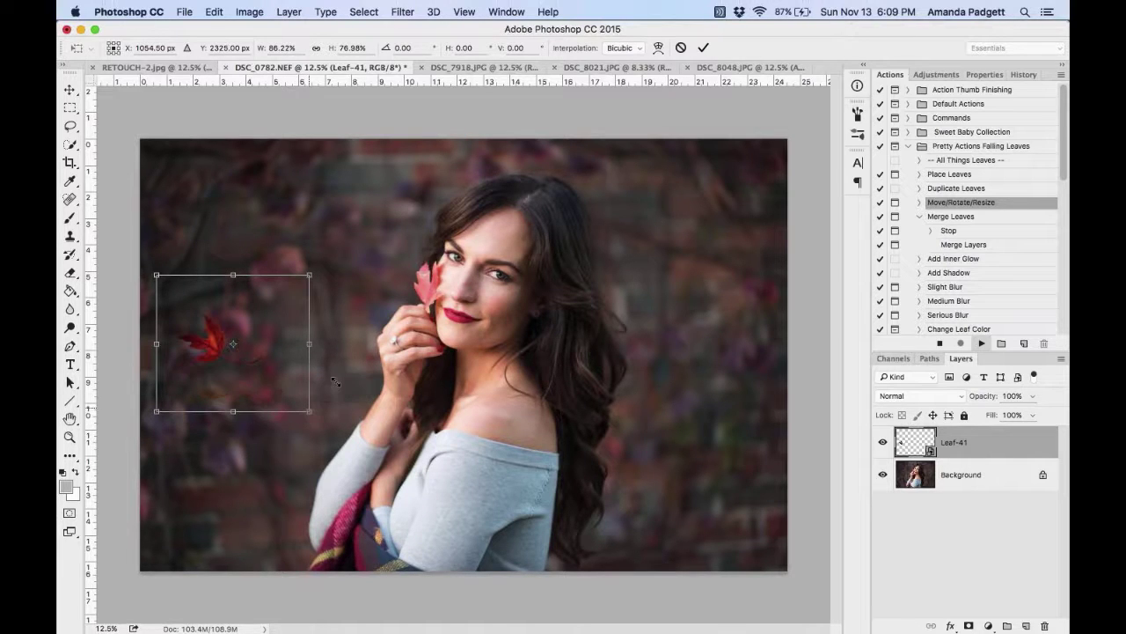
pyautogui.click(703, 47)
pyautogui.press('b')
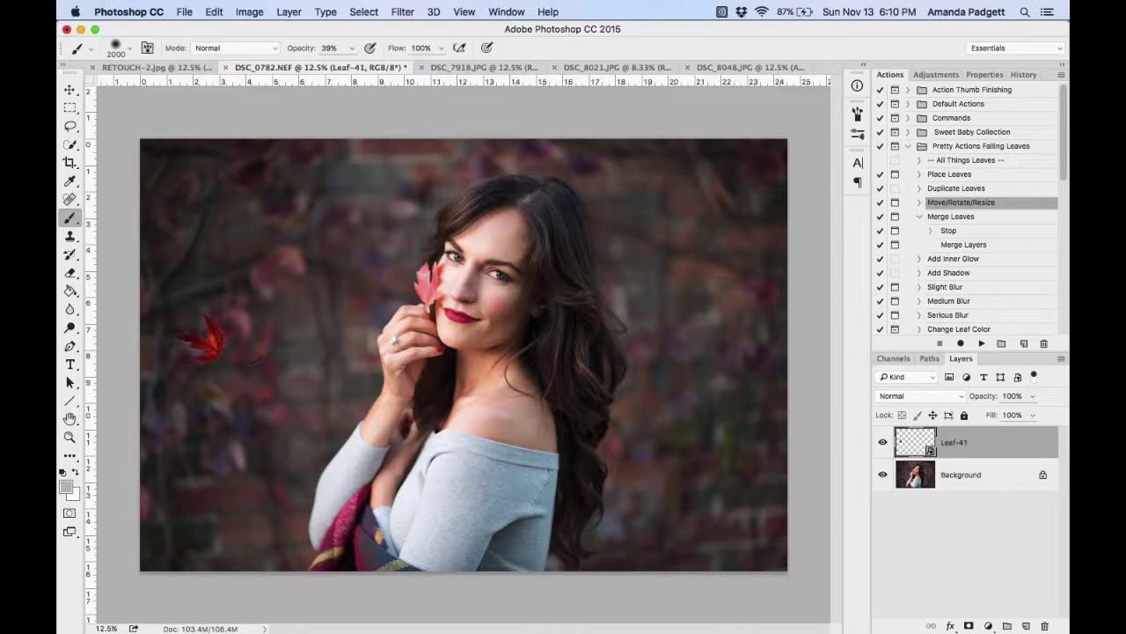
# Set the Leaf-41 layer's opacity to 66% and run the Medium Blur action with a Gaussian Blur radius below 8.8 pixels.
pyautogui.moveTo(993, 396); pyautogui.dragTo(966, 398)
pyautogui.press('Return')
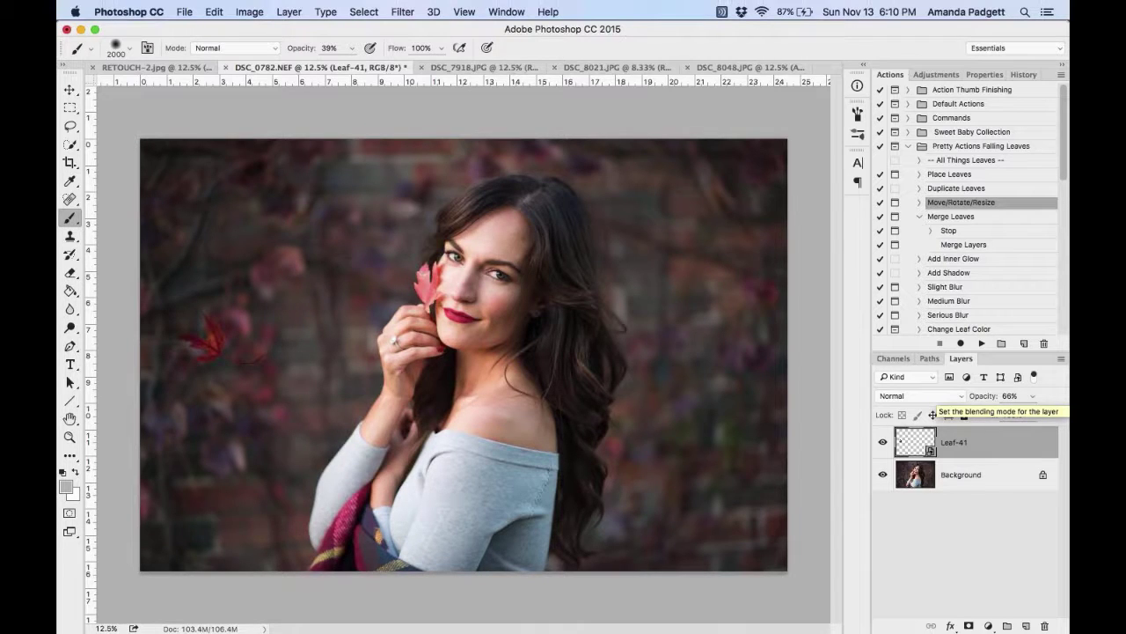
pyautogui.click(968, 301)
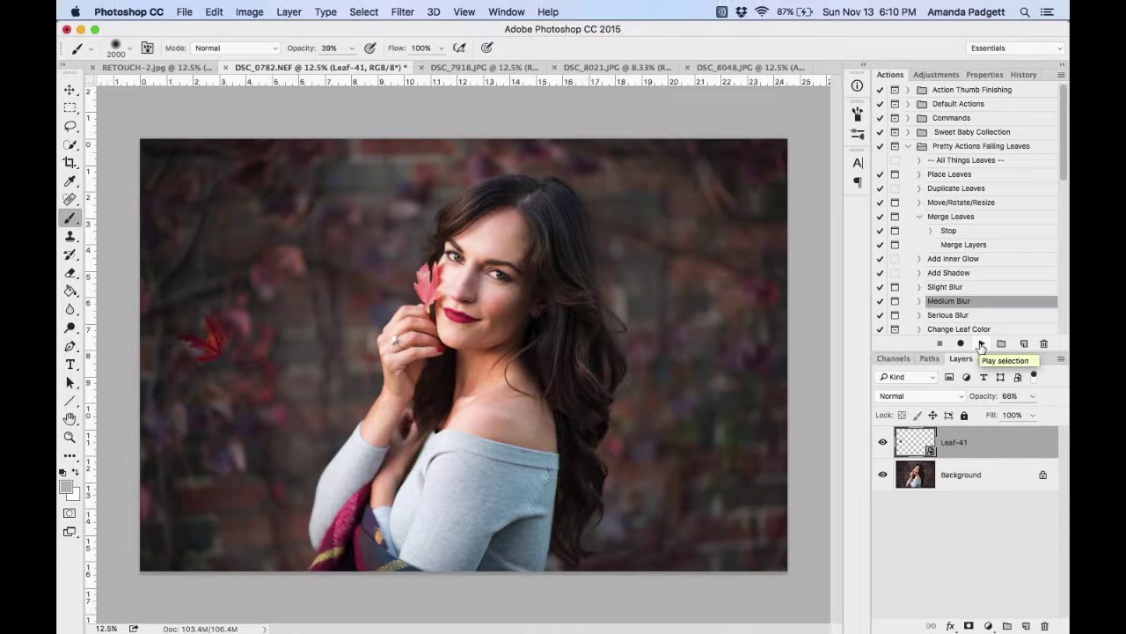
pyautogui.click(982, 343)
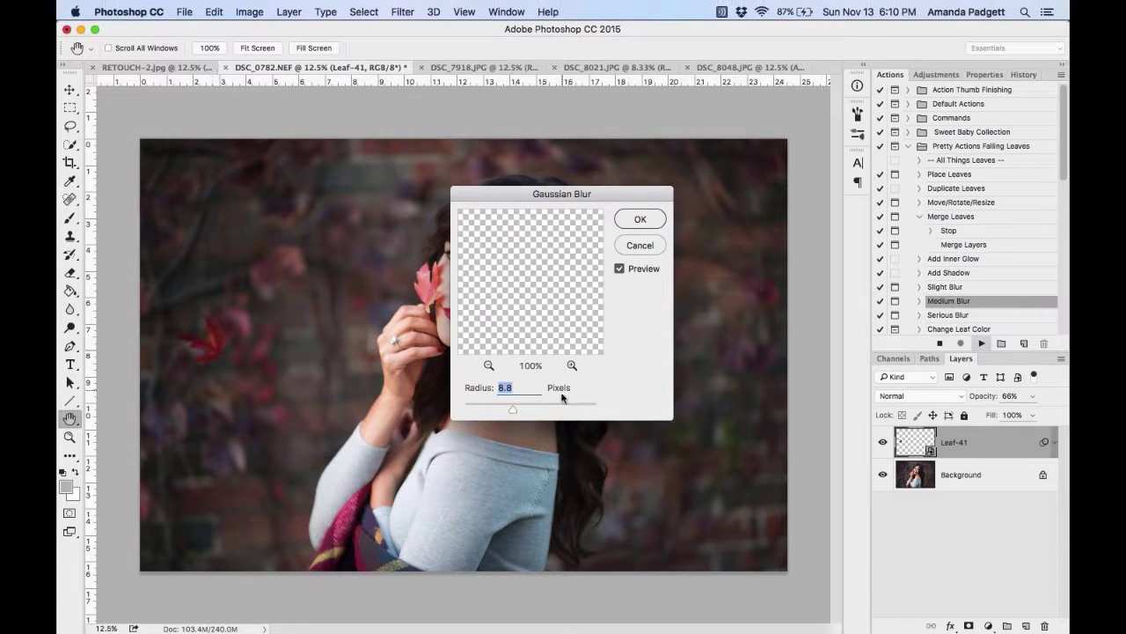
pyautogui.moveTo(512, 411); pyautogui.dragTo(499, 411)
pyautogui.click(651, 221)
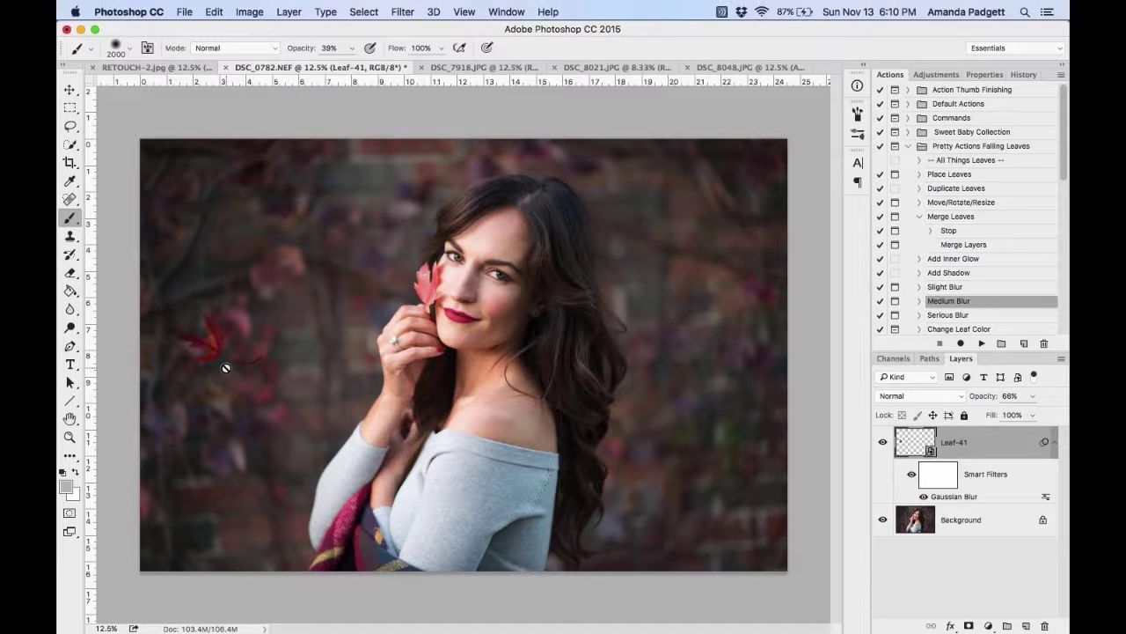
# Run the Duplicate Leaves action on Leaf-41, then move the copy to the photo's lower-right background and rotate it to point differently.
pyautogui.click(975, 192)
pyautogui.click(980, 343)
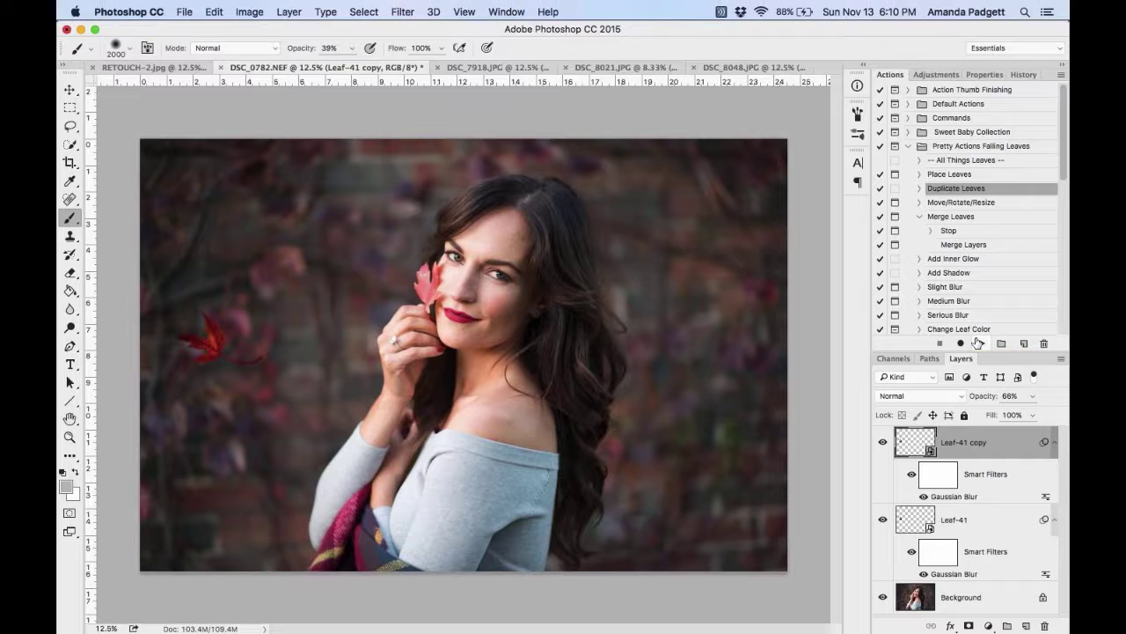
pyautogui.press('v')
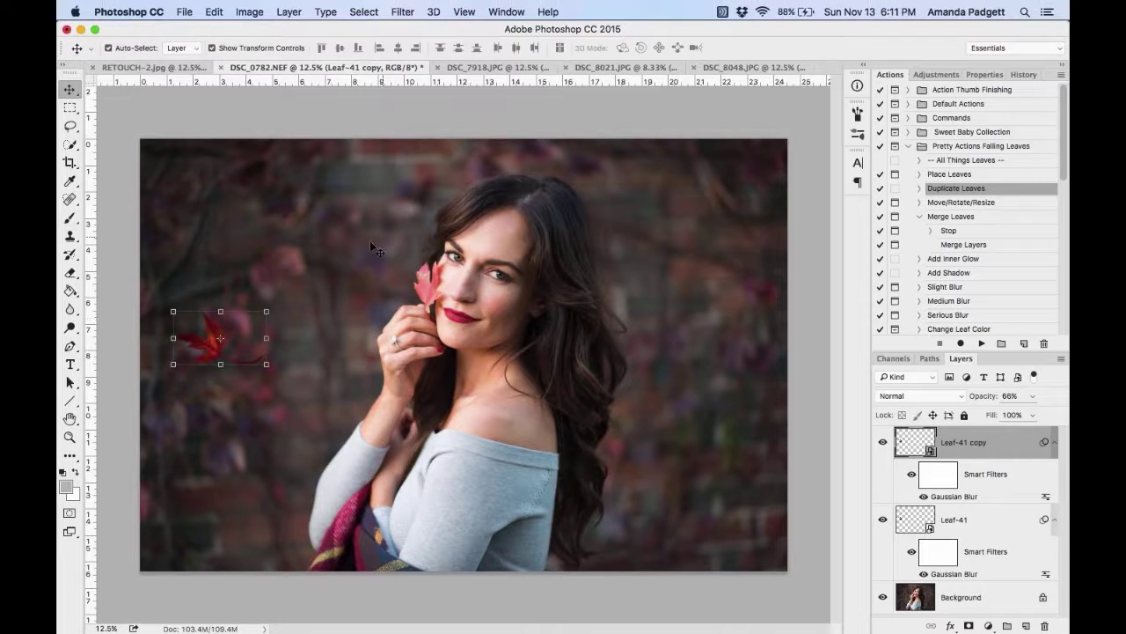
pyautogui.press('super+t')
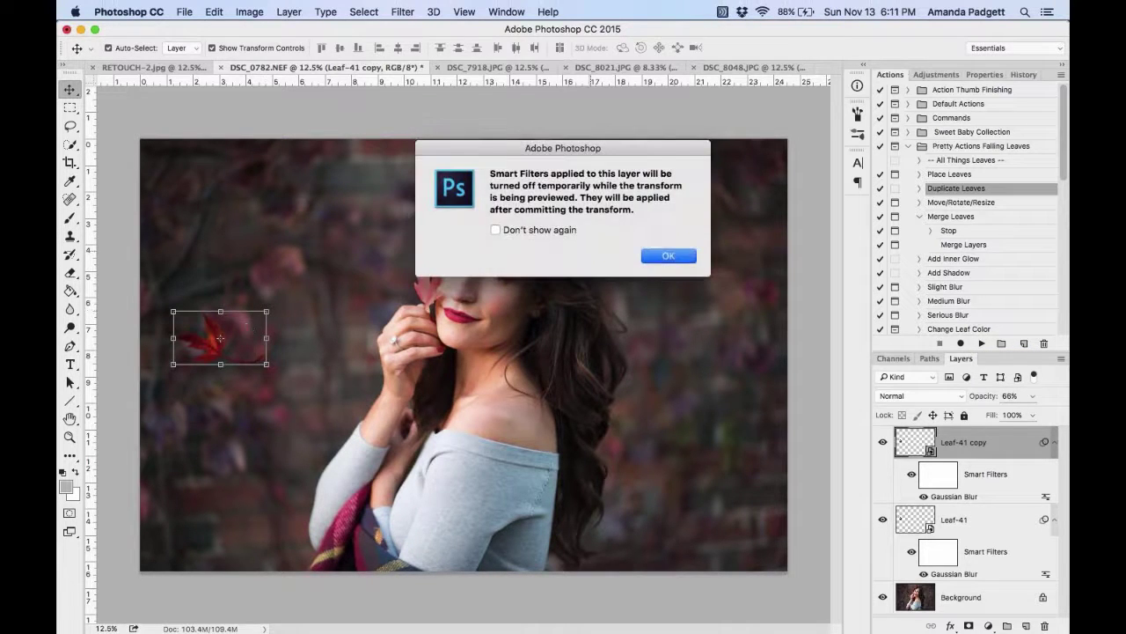
pyautogui.click(670, 254)
pyautogui.moveTo(268, 322); pyautogui.dragTo(296, 411)
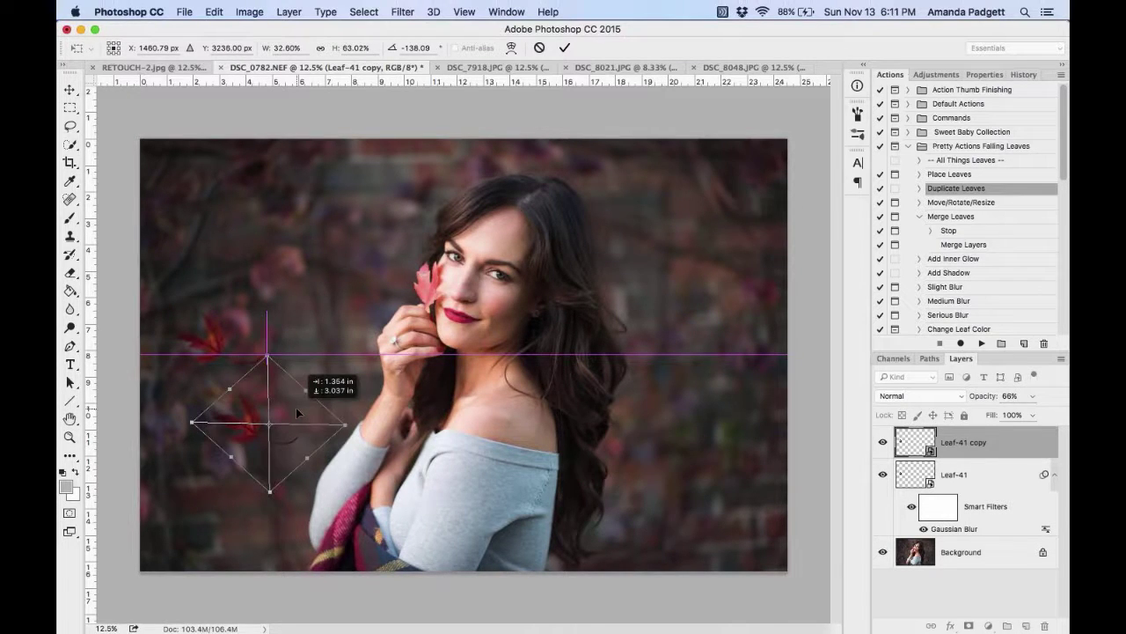
pyautogui.moveTo(296, 412); pyautogui.dragTo(721, 476)
pyautogui.moveTo(743, 435); pyautogui.dragTo(653, 407)
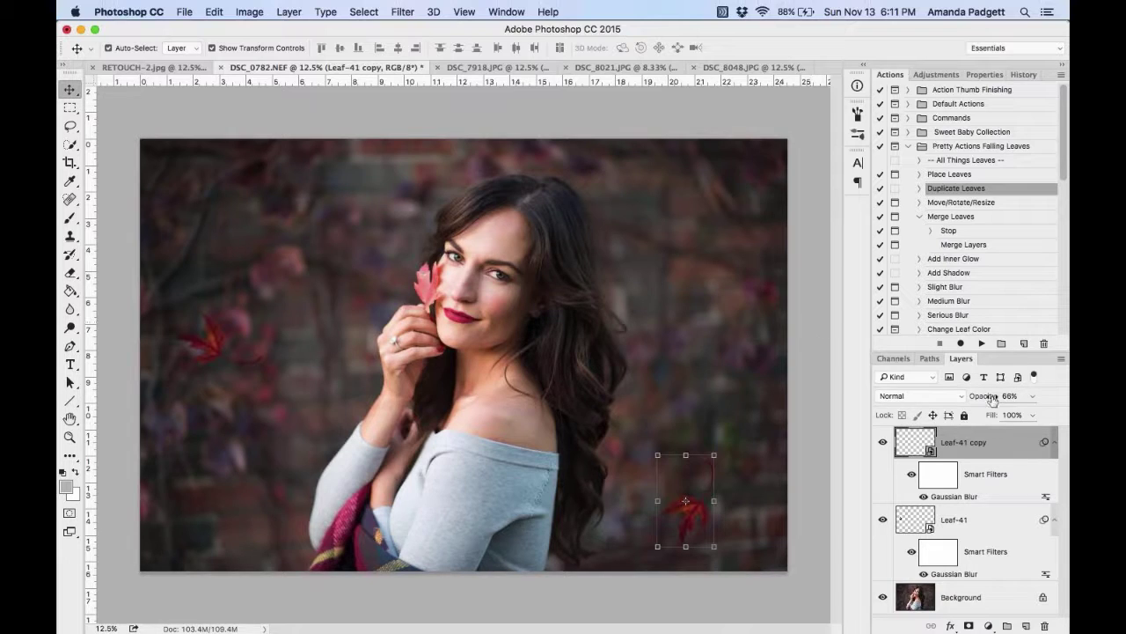
# Lower the opacity of the Leaf-41 copy layer to 57%.
pyautogui.moveTo(991, 400); pyautogui.dragTo(983, 398)
pyautogui.press('Return')
pyautogui.click(971, 176)
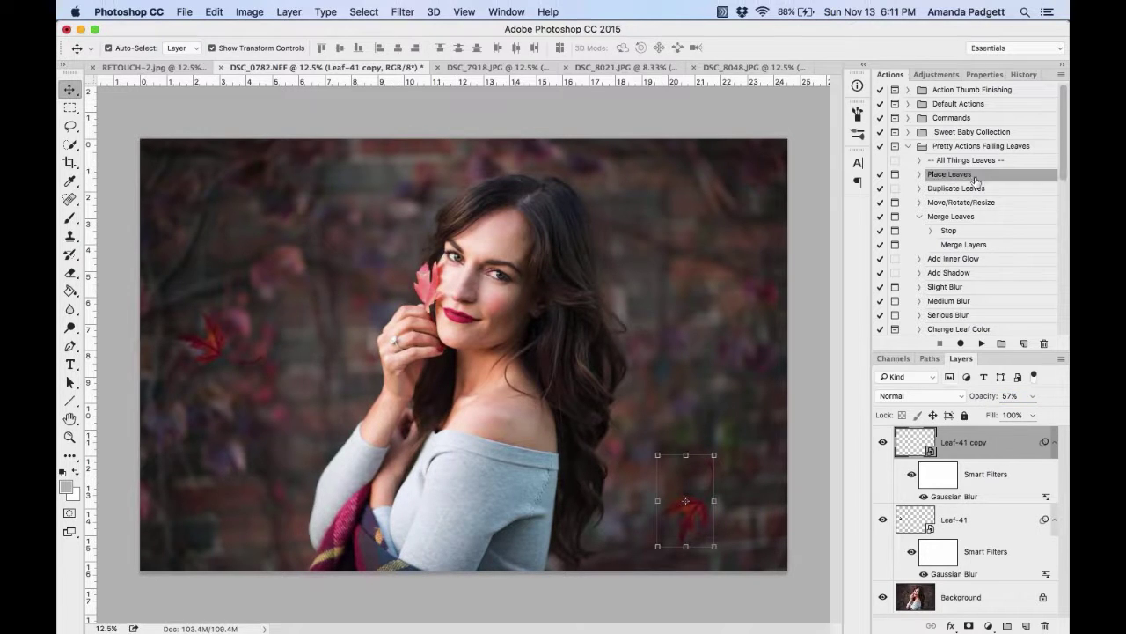
pyautogui.click(983, 343)
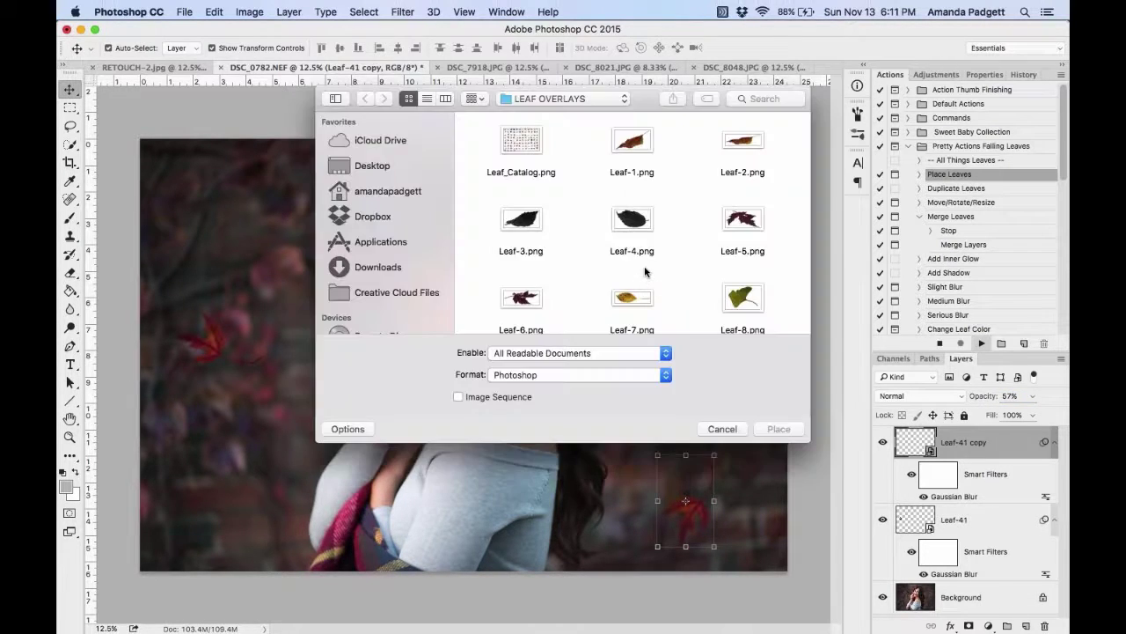
pyautogui.click(530, 295)
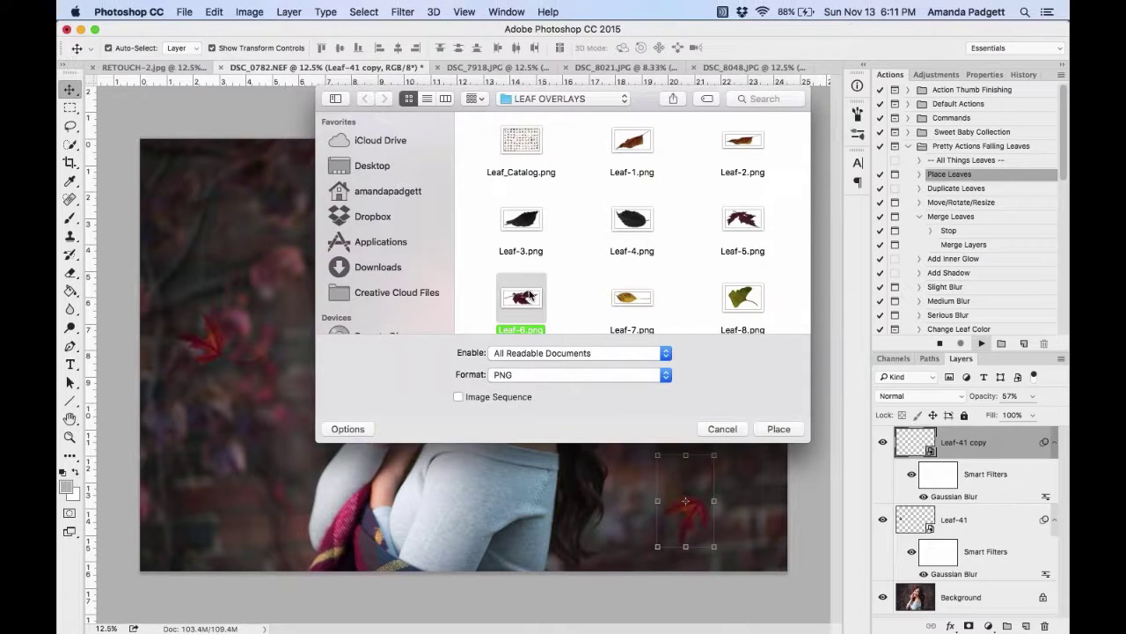
pyautogui.click(722, 428)
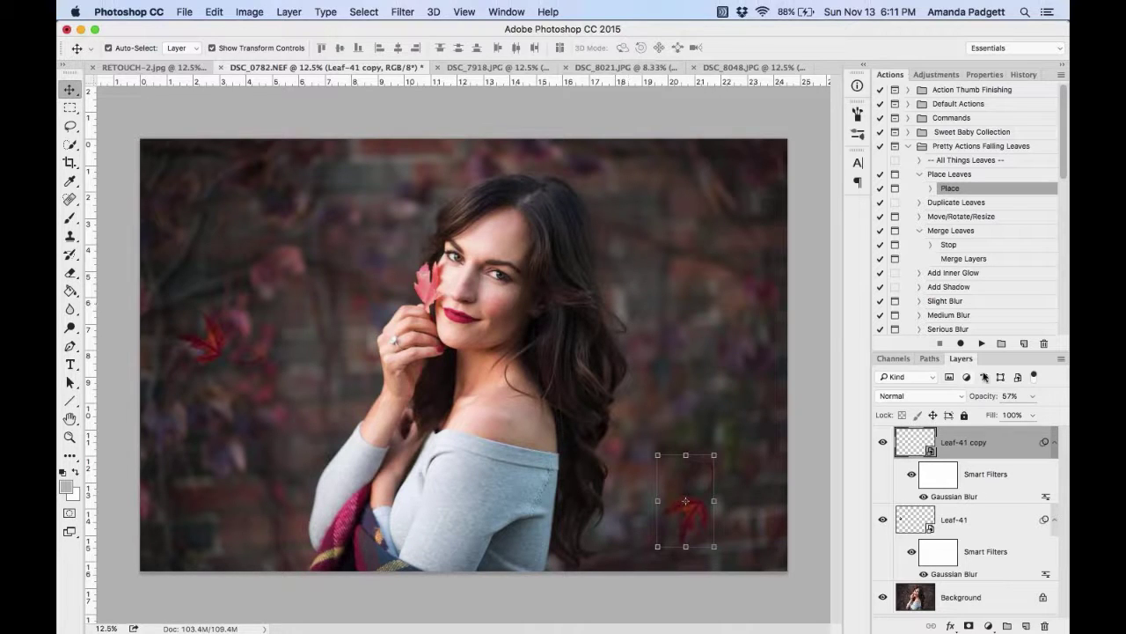
# Run the Place Leaves action and place the Leaf-6.png overlay into the photo.
pyautogui.click(982, 344)
pyautogui.click(532, 303)
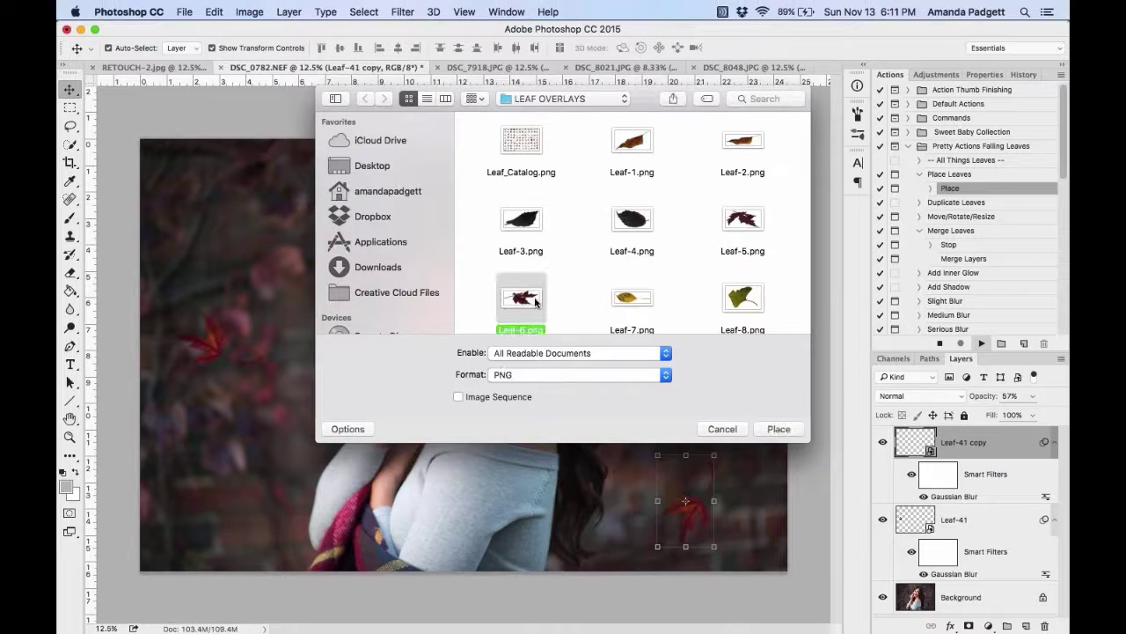
pyautogui.click(779, 429)
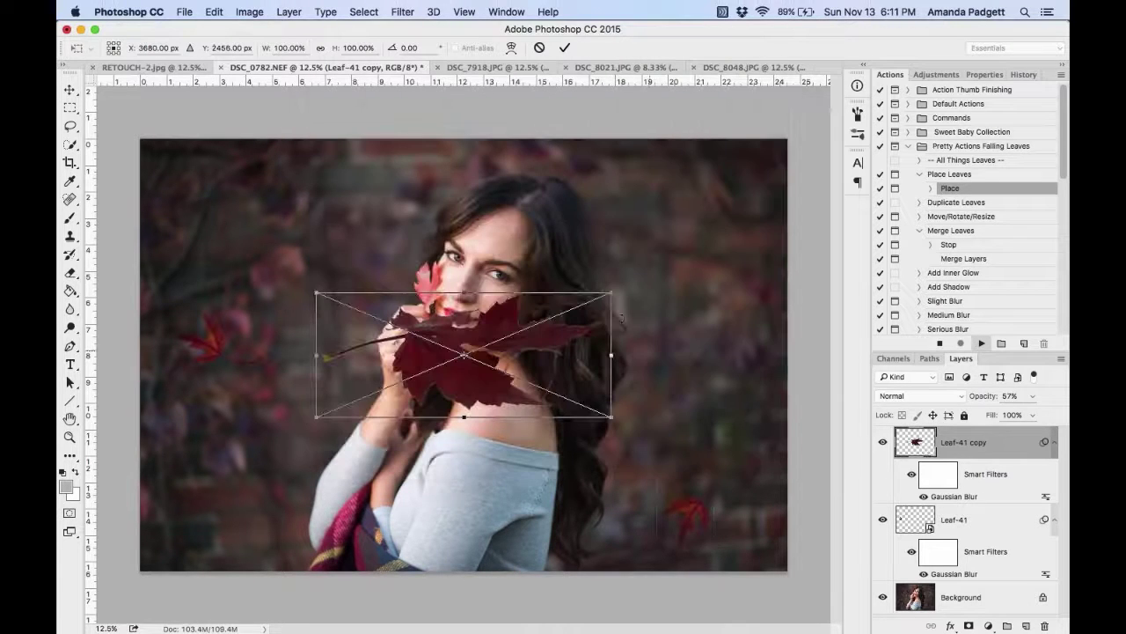
# Scale the placed leaf to about 50% width and 78% height, rotated about 50.5°, and position it in the photo's lower-left corner.
pyautogui.moveTo(610, 293); pyautogui.dragTo(292, 486)
pyautogui.moveTo(303, 426); pyautogui.dragTo(334, 481)
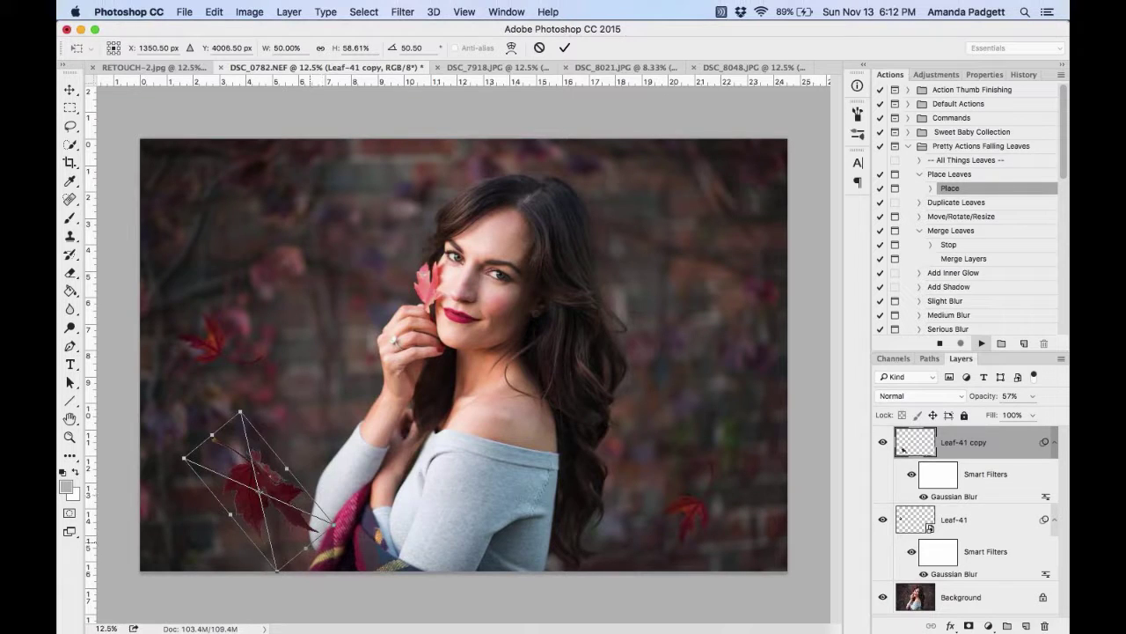
pyautogui.moveTo(303, 544); pyautogui.dragTo(232, 483)
pyautogui.moveTo(220, 437); pyautogui.dragTo(217, 414)
pyautogui.moveTo(237, 469); pyautogui.dragTo(174, 498)
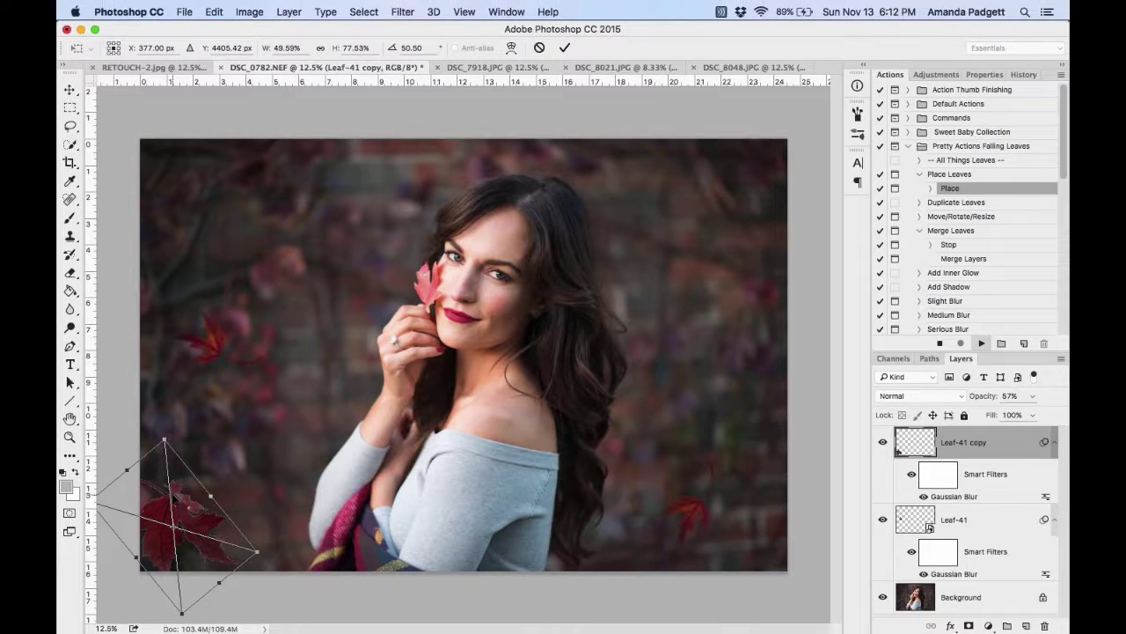
pyautogui.click(564, 47)
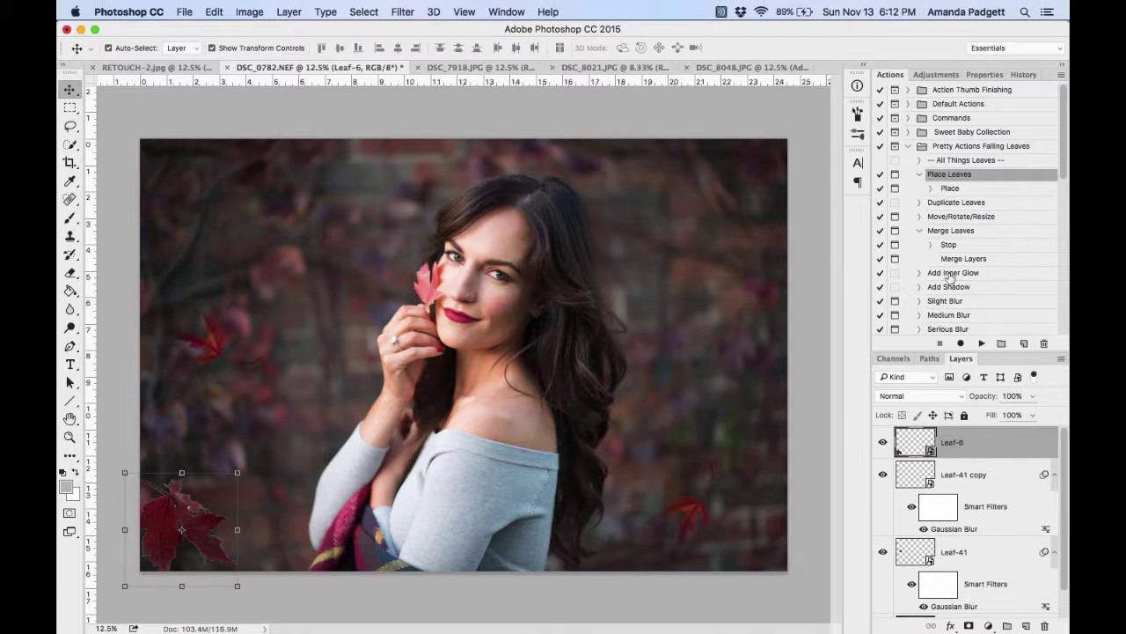
# Apply the Serious Blur action to the Leaf-6 layer with a 25 px Gaussian Blur radius.
pyautogui.click(974, 329)
pyautogui.click(982, 344)
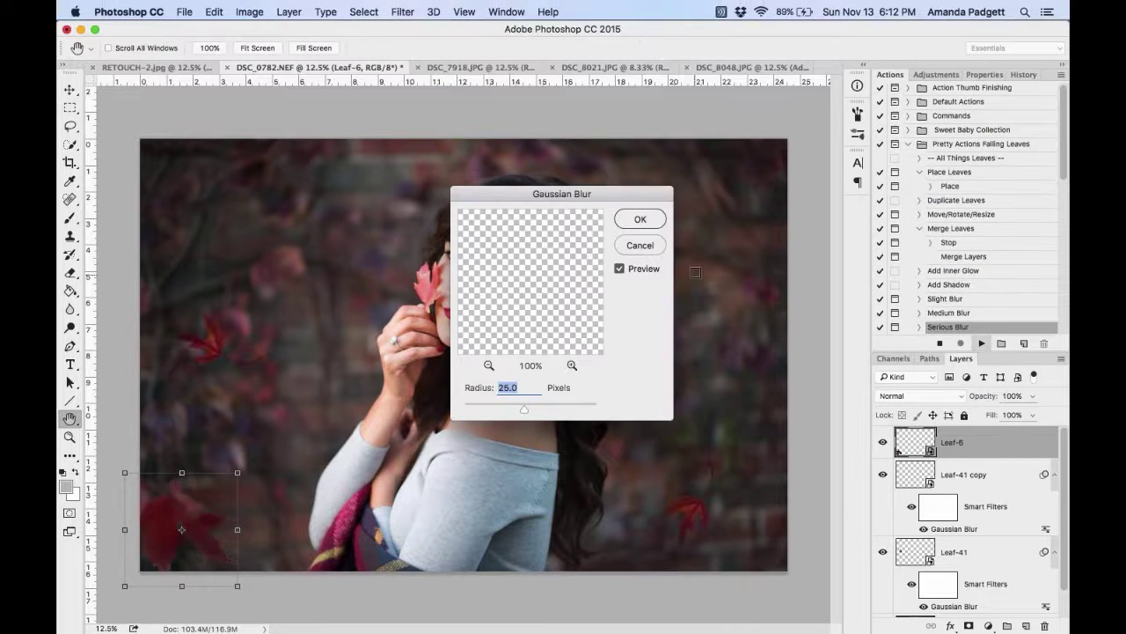
pyautogui.click(638, 221)
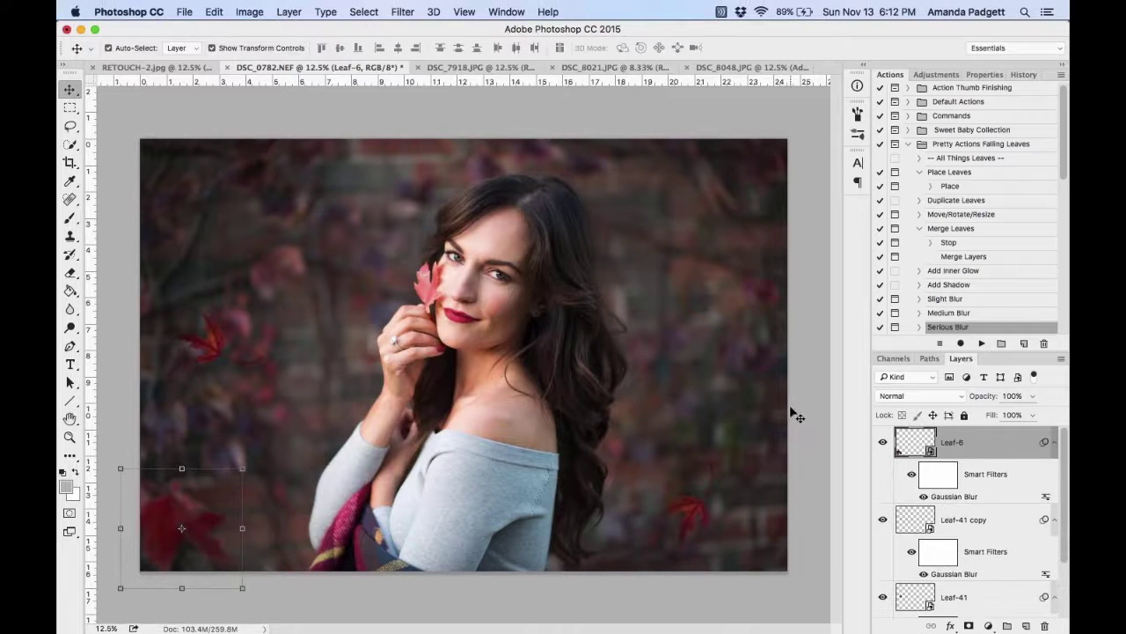
pyautogui.press('BackSpace')
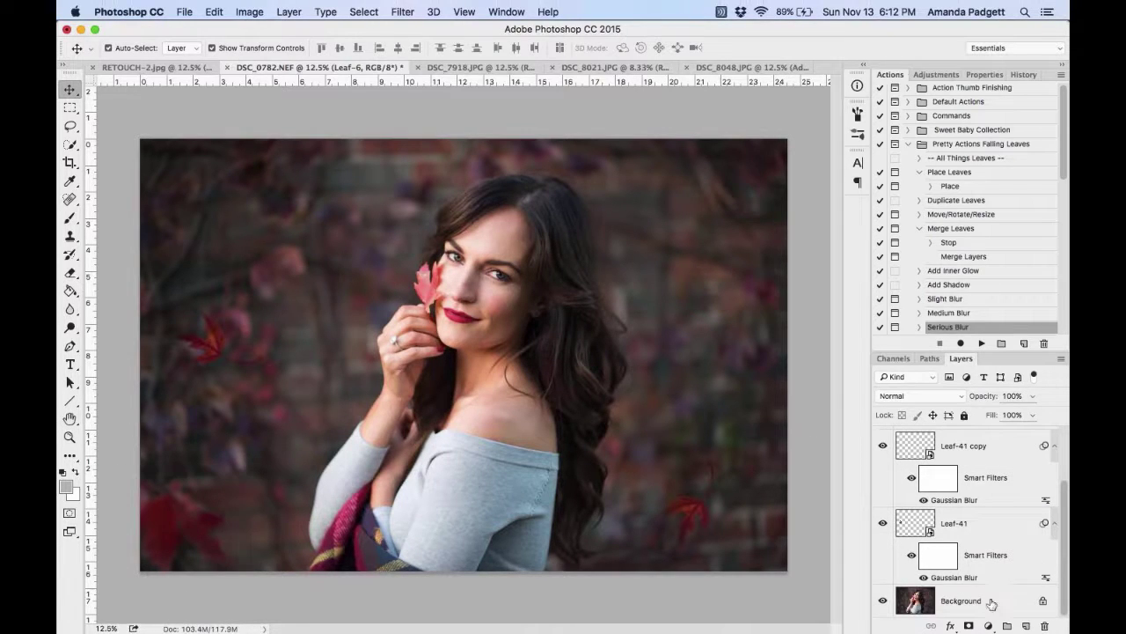
# Place Leaf-5.png above the Leaf-6 layer, scaled to about 31% by 43% and rotated about 25.7° near the photo's upper-right edge.
pyautogui.click(992, 603)
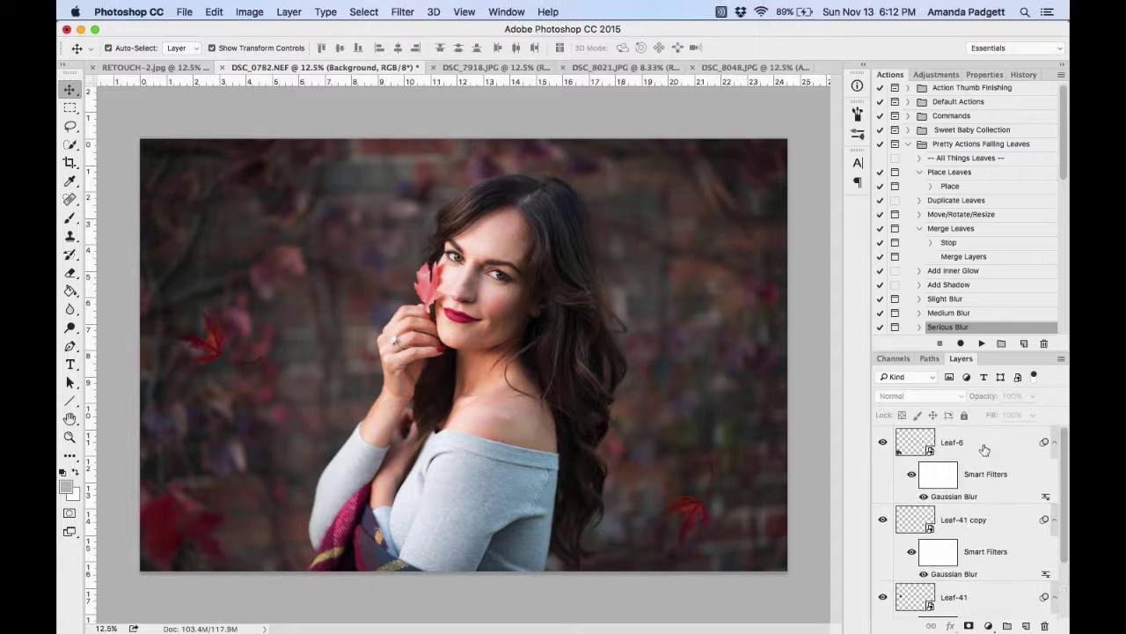
pyautogui.click(985, 447)
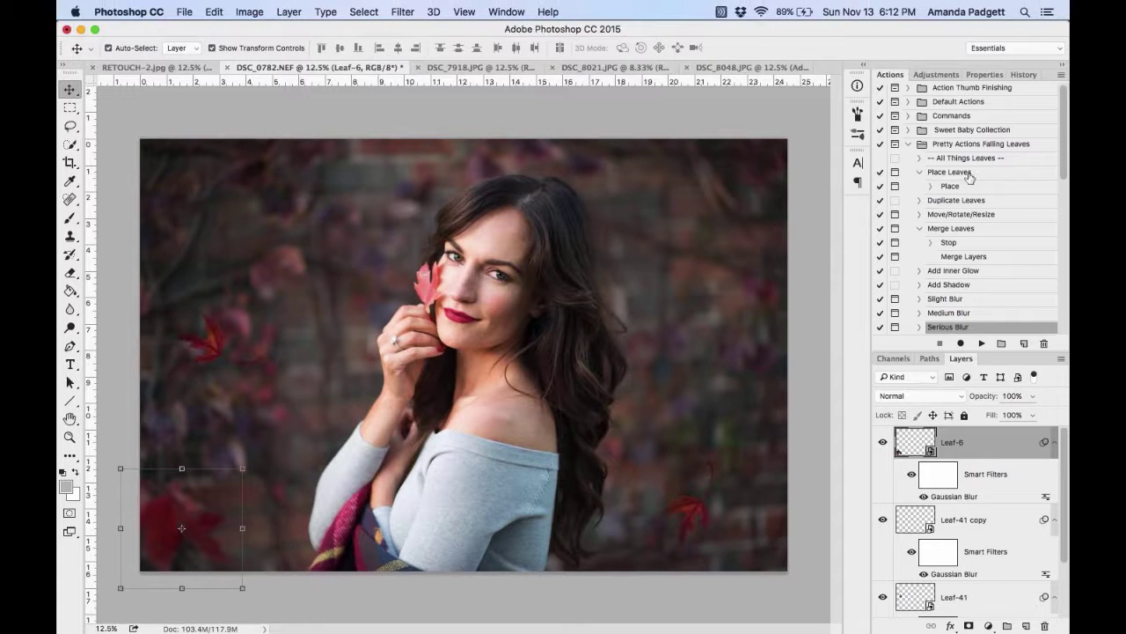
pyautogui.click(969, 174)
pyautogui.click(982, 342)
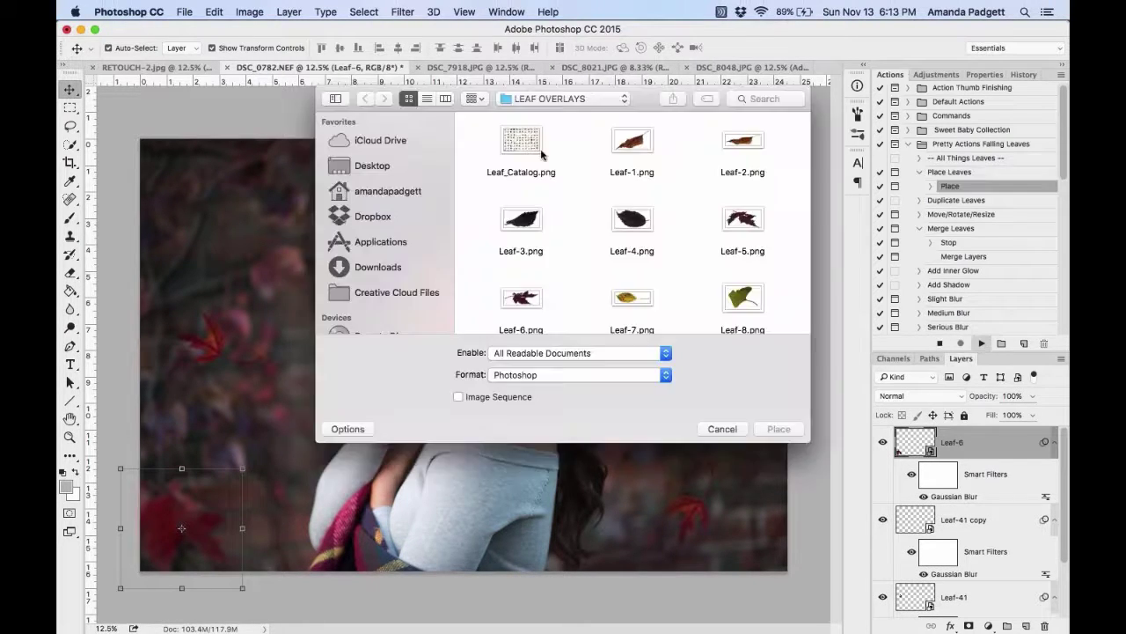
pyautogui.click(750, 222)
pyautogui.click(778, 427)
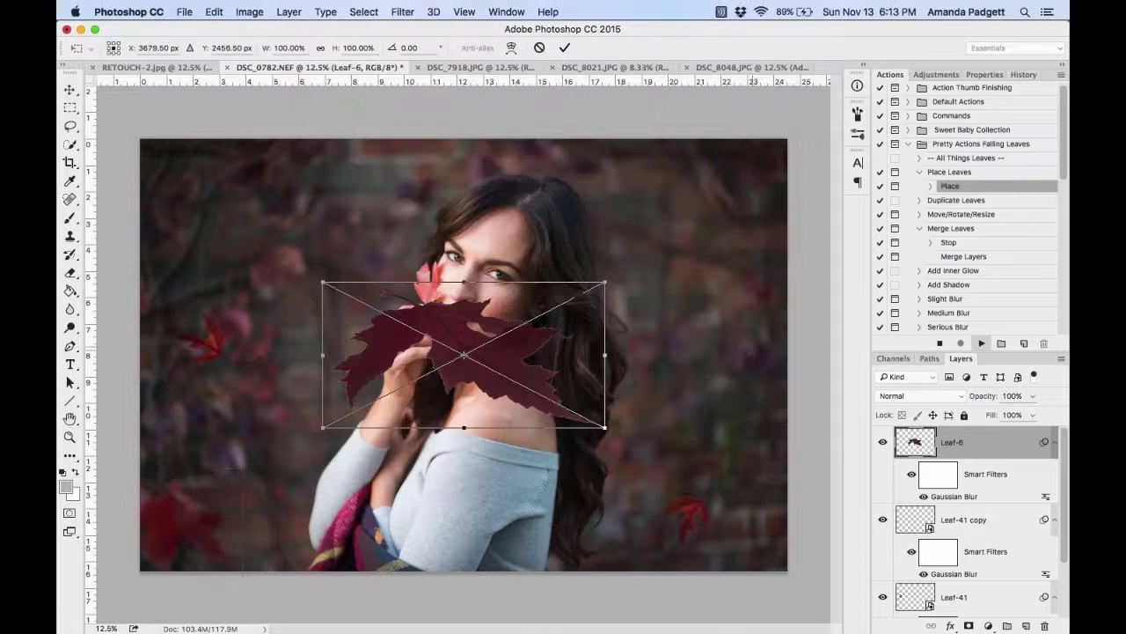
pyautogui.moveTo(606, 282); pyautogui.dragTo(779, 231)
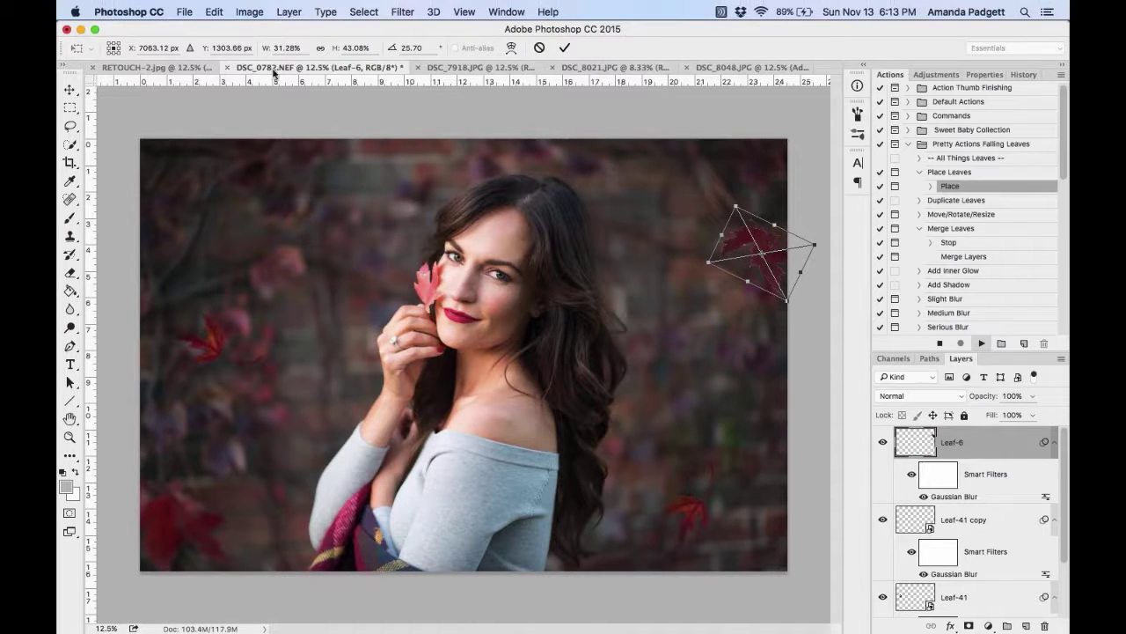
# Warp the newly placed leaf by pulling its two left corners and its lower-right corner into a curled shape.
pyautogui.click(215, 12)
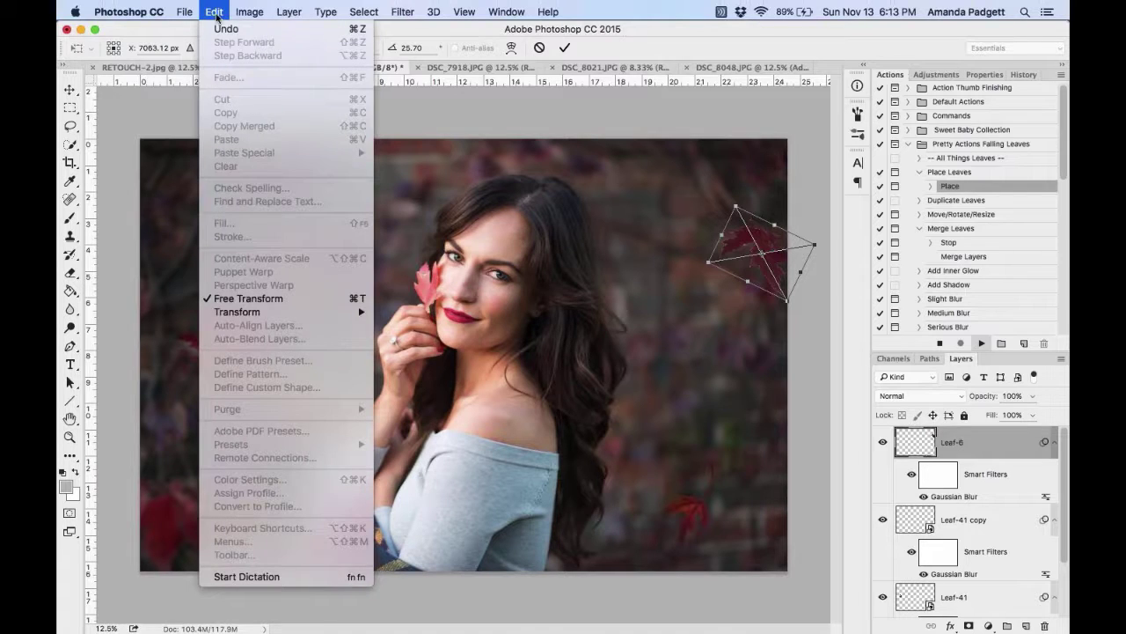
pyautogui.moveTo(242, 311)
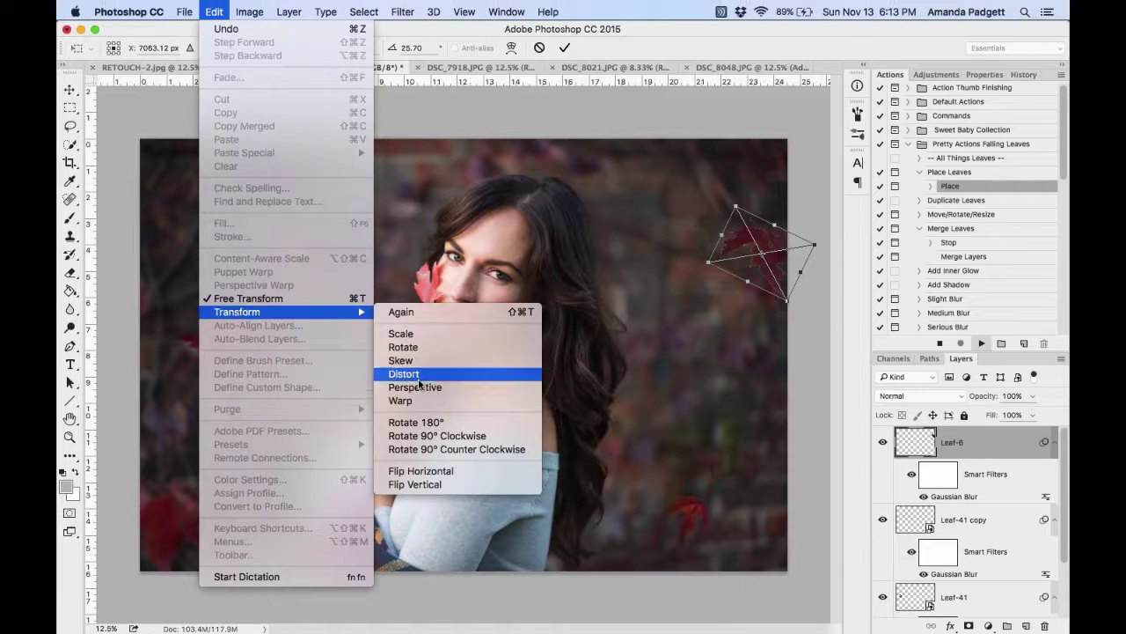
pyautogui.click(401, 400)
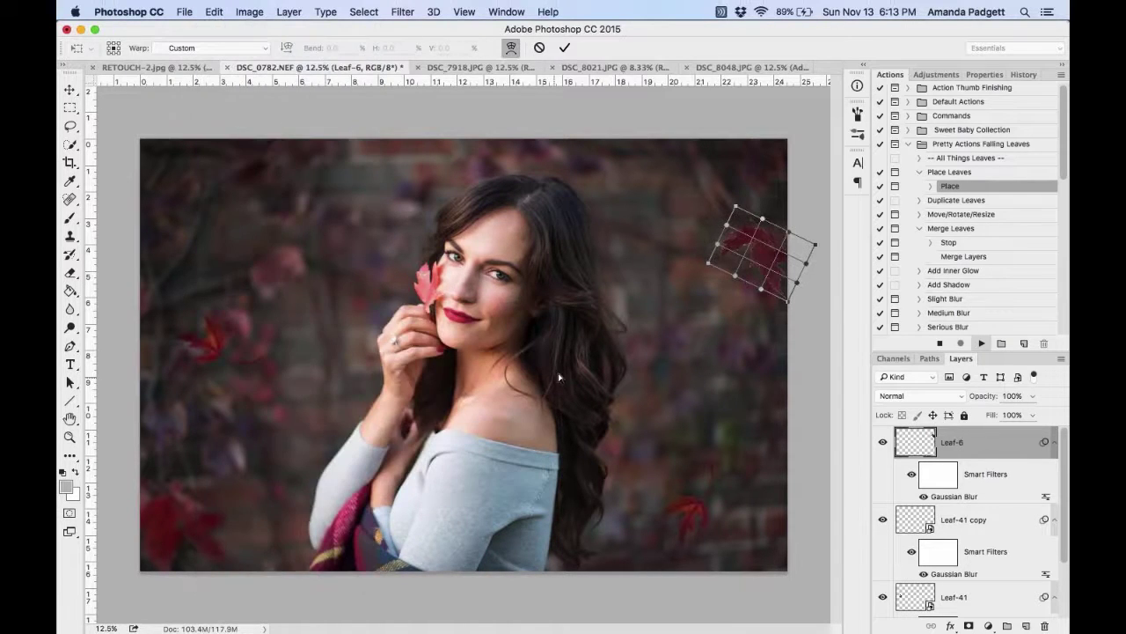
pyautogui.moveTo(709, 262); pyautogui.dragTo(713, 273)
pyautogui.moveTo(735, 208); pyautogui.dragTo(709, 211)
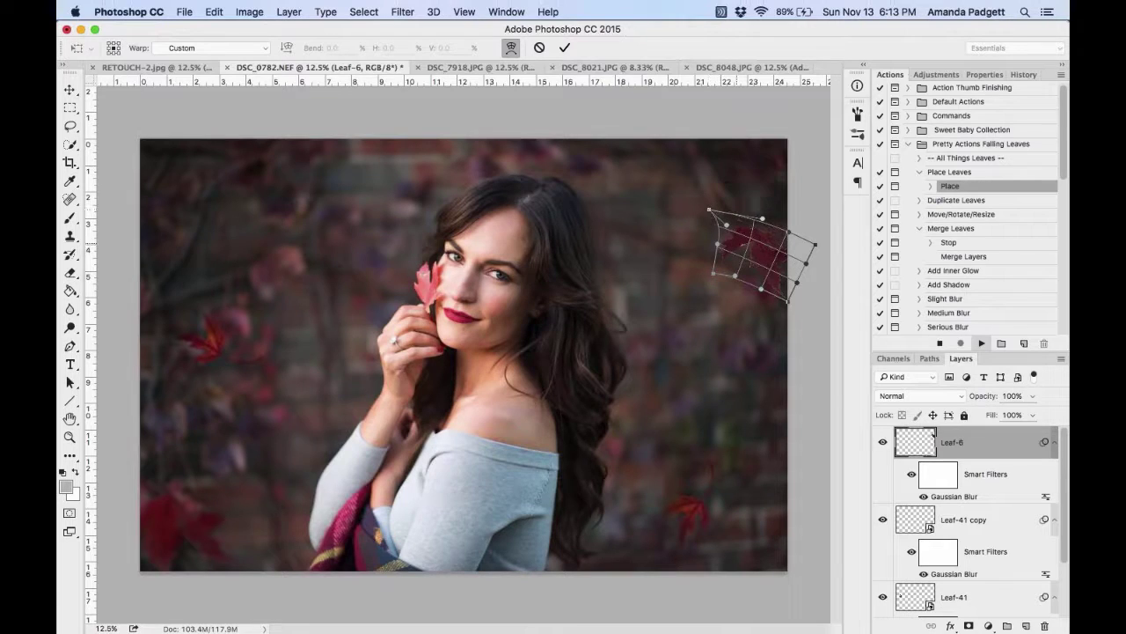
pyautogui.moveTo(795, 301); pyautogui.dragTo(808, 291)
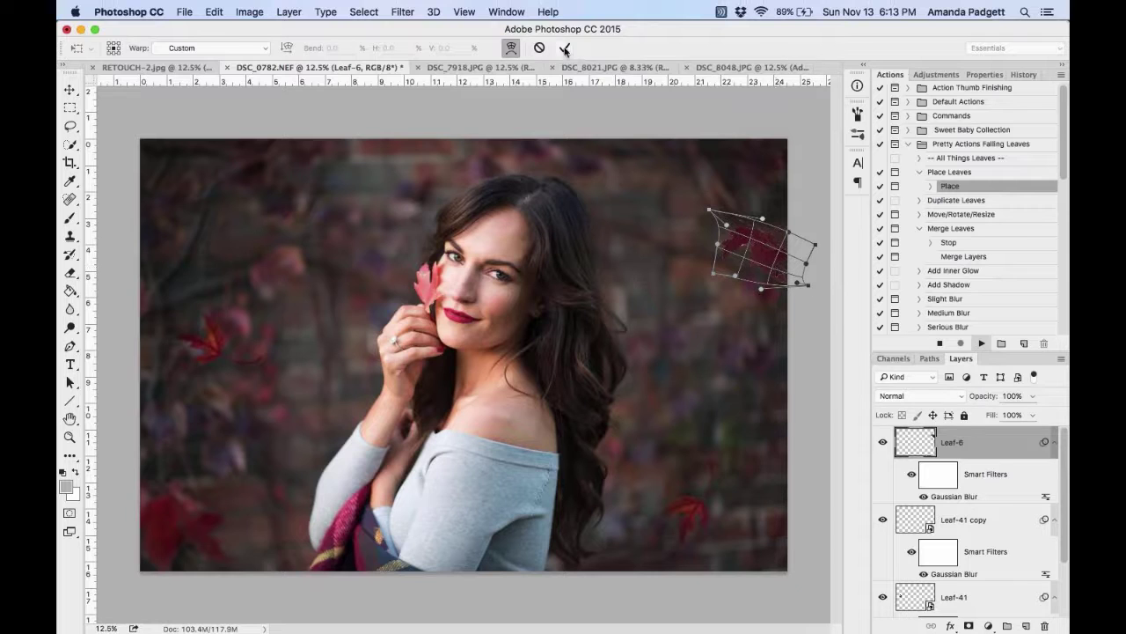
pyautogui.click(565, 49)
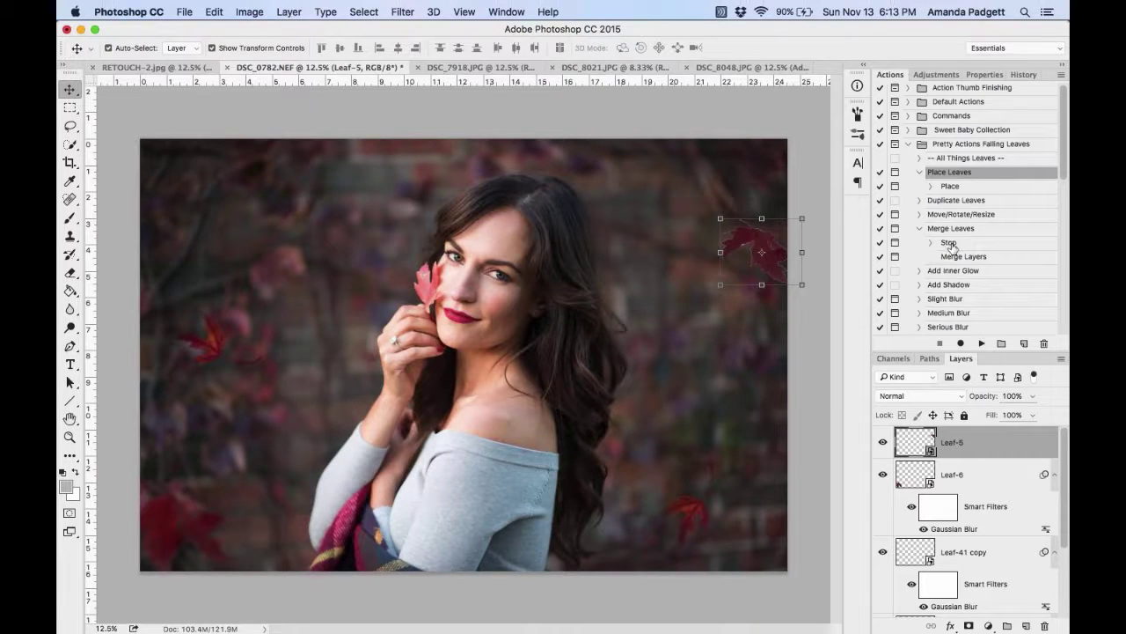
# Apply the Slight Blur action to the Leaf-5 layer with a Gaussian Blur radius of 3.8 px.
pyautogui.click(970, 285)
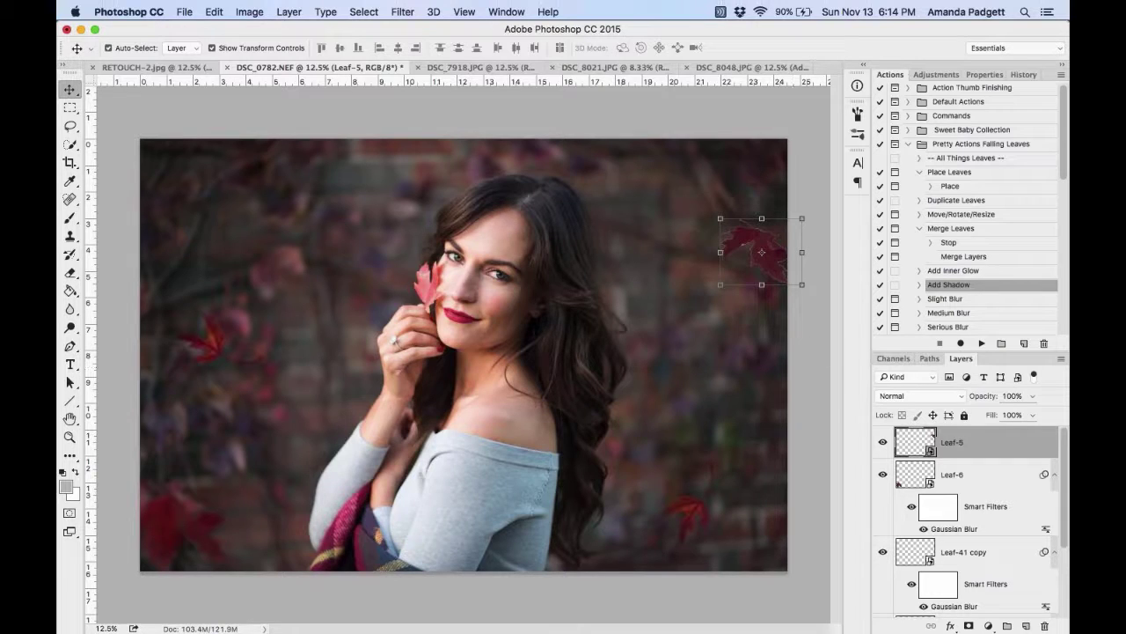
pyautogui.click(976, 299)
pyautogui.click(981, 343)
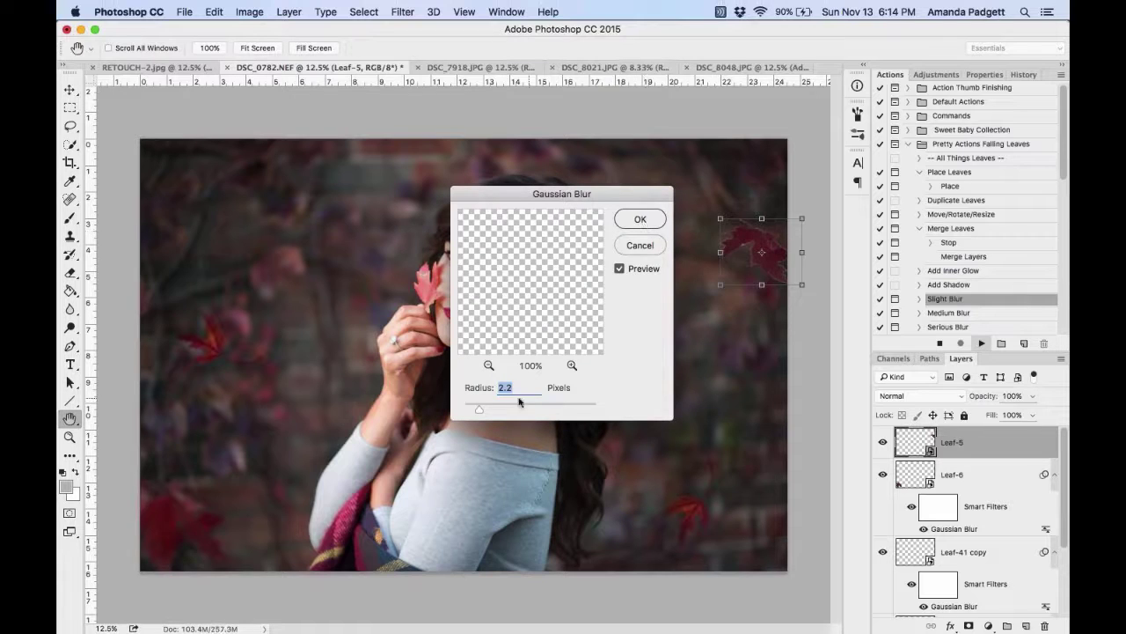
pyautogui.moveTo(480, 410); pyautogui.dragTo(491, 411)
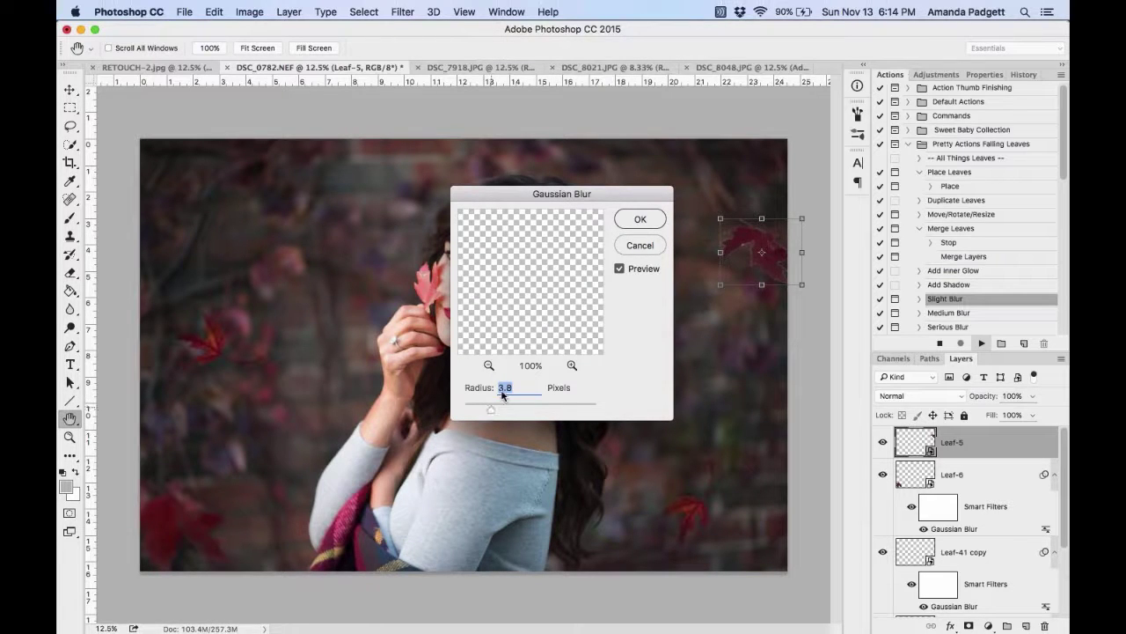
pyautogui.click(641, 220)
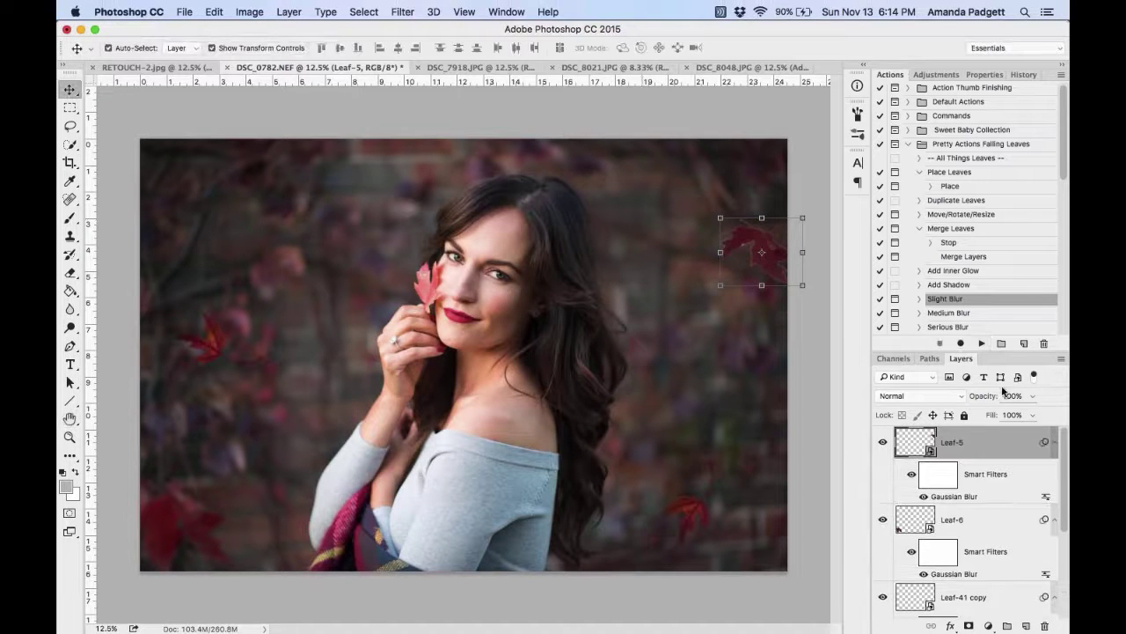
# Select the Background layer of the leaf portrait and switch to the DSC_7918.JPG photo.
pyautogui.scroll(-5, 990, 545)
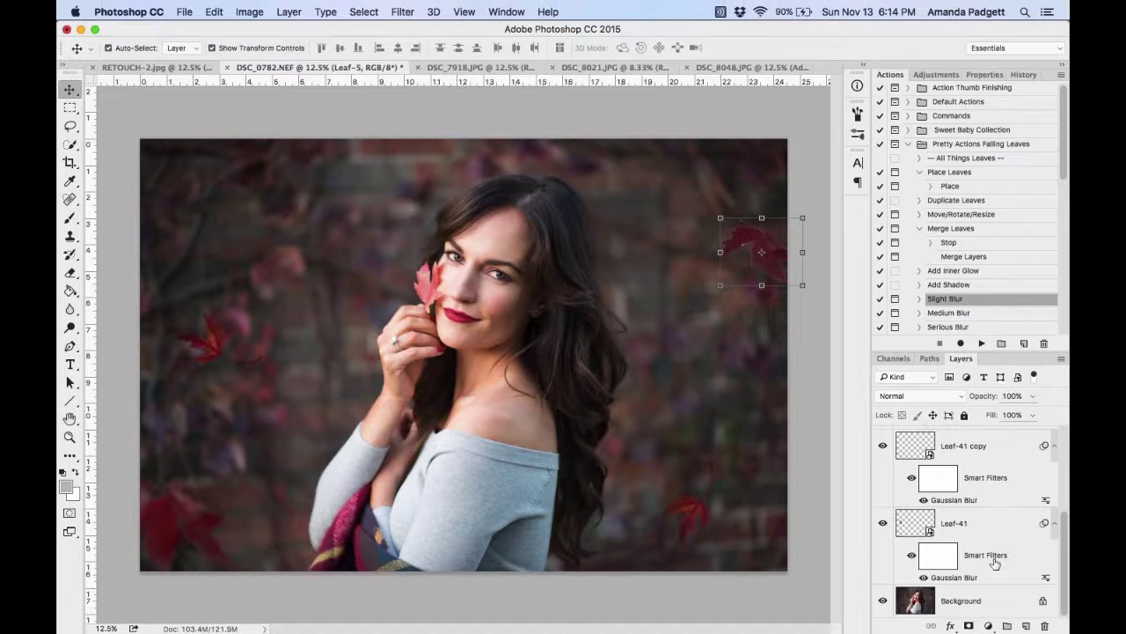
pyautogui.click(983, 598)
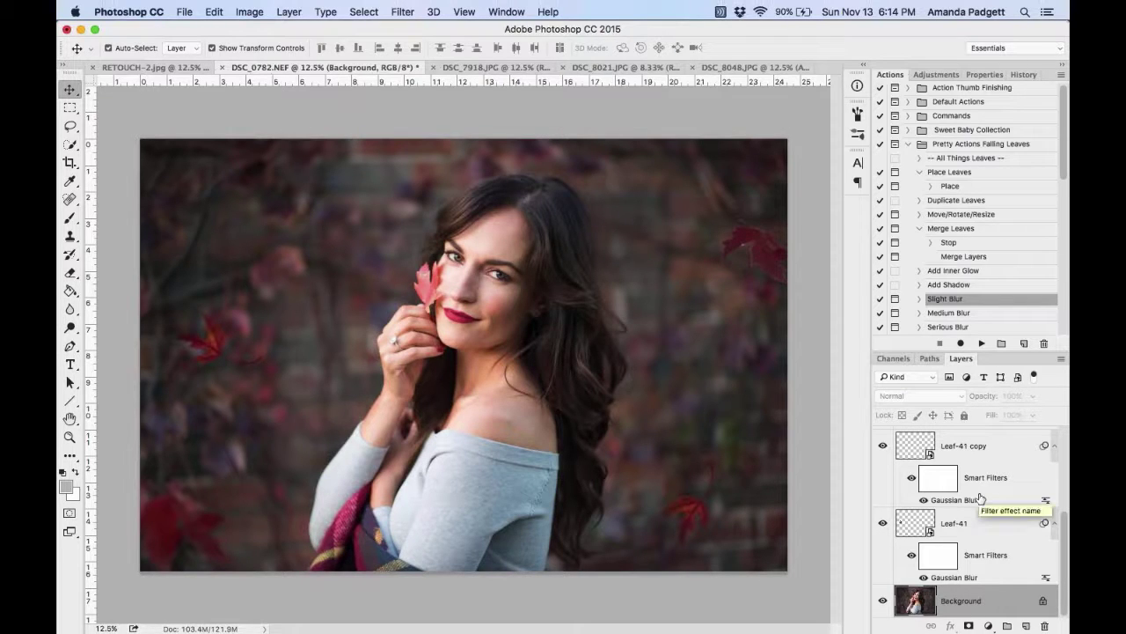
pyautogui.click(498, 68)
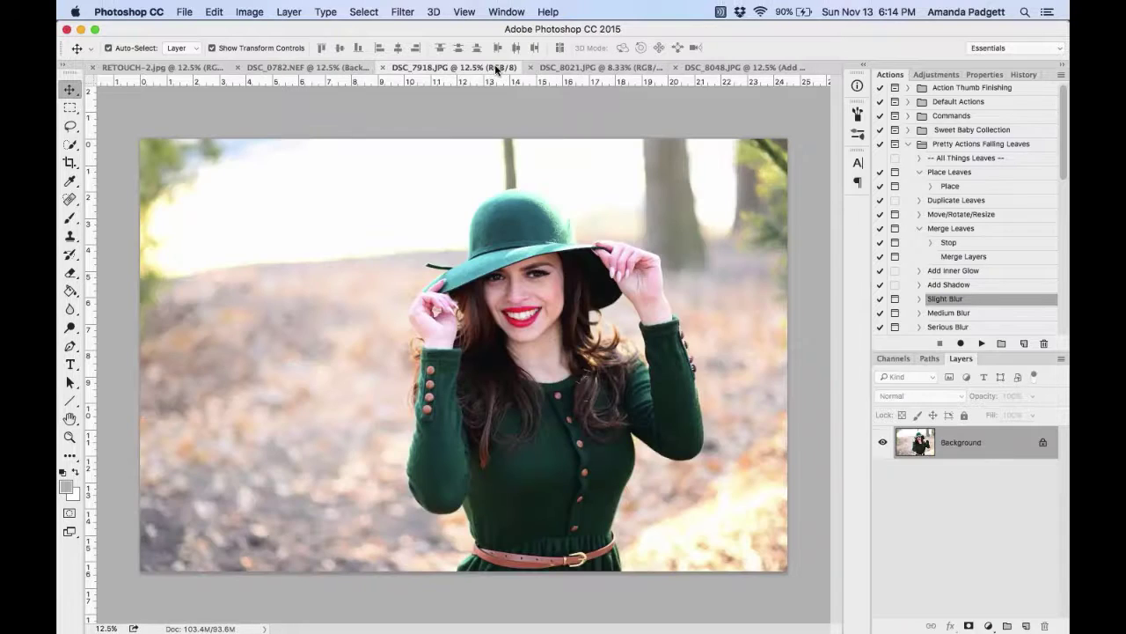
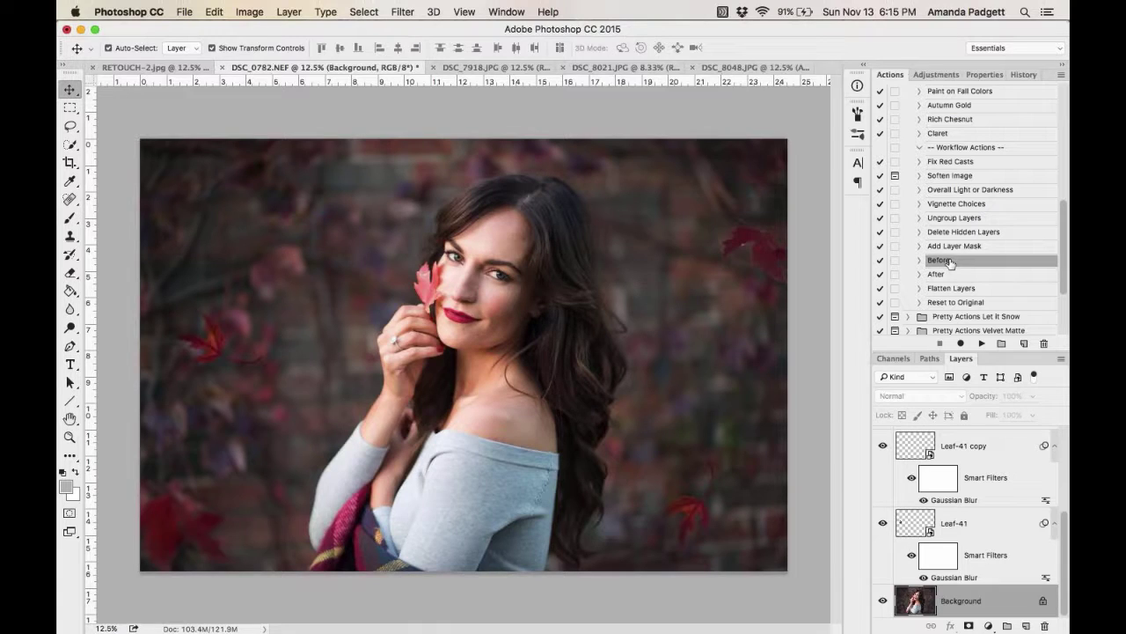
# Compare the DSC_0782.NEF portrait without and with its leaf layers using the Before and After actions.
pyautogui.click(982, 343)
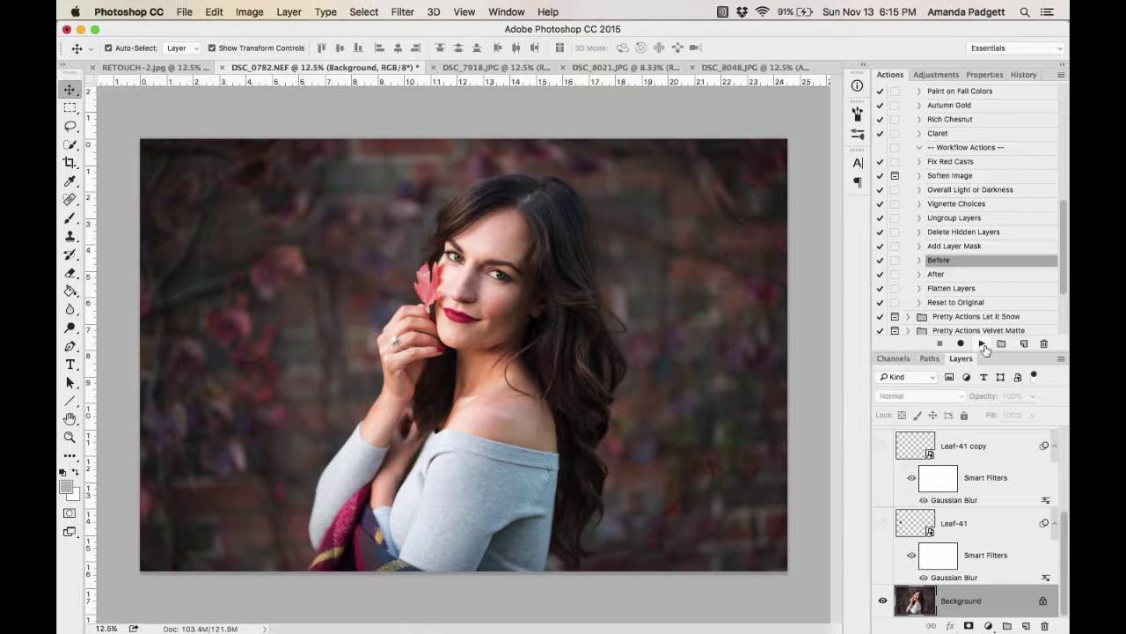
pyautogui.click(965, 274)
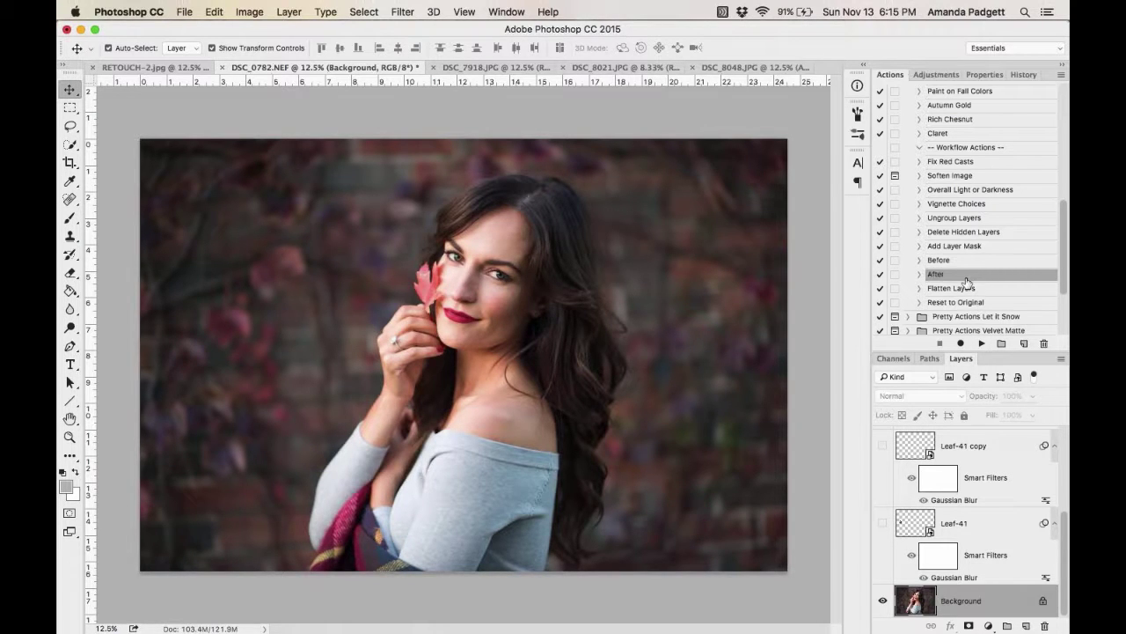
pyautogui.click(979, 344)
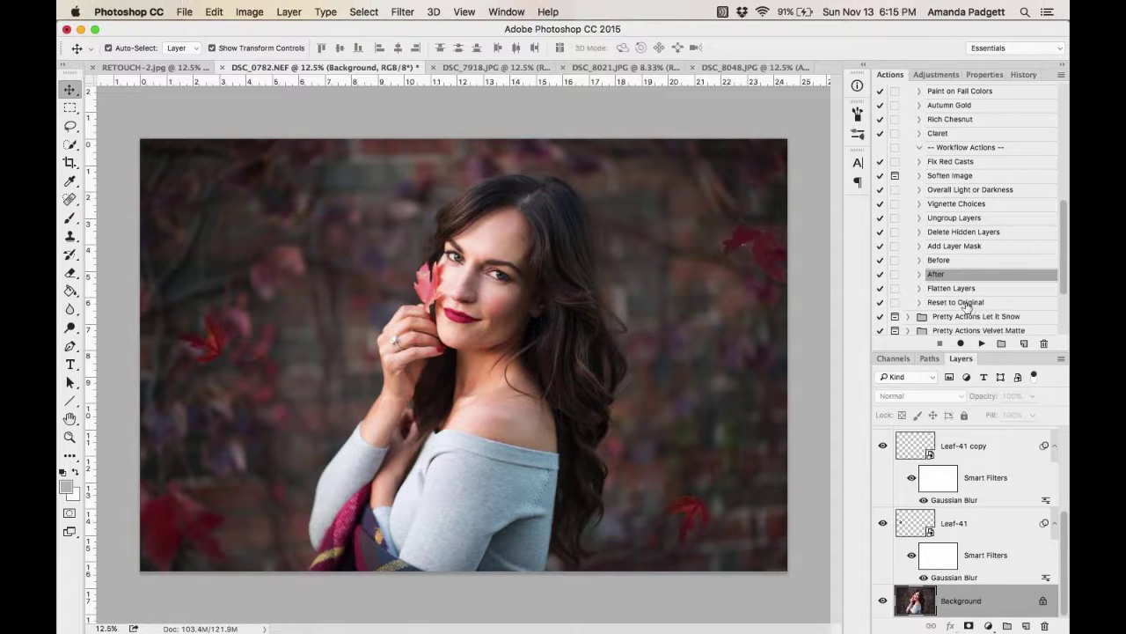
# Run the Overall Light or Darkness action on the portrait's Background layer.
pyautogui.click(986, 192)
pyautogui.click(982, 343)
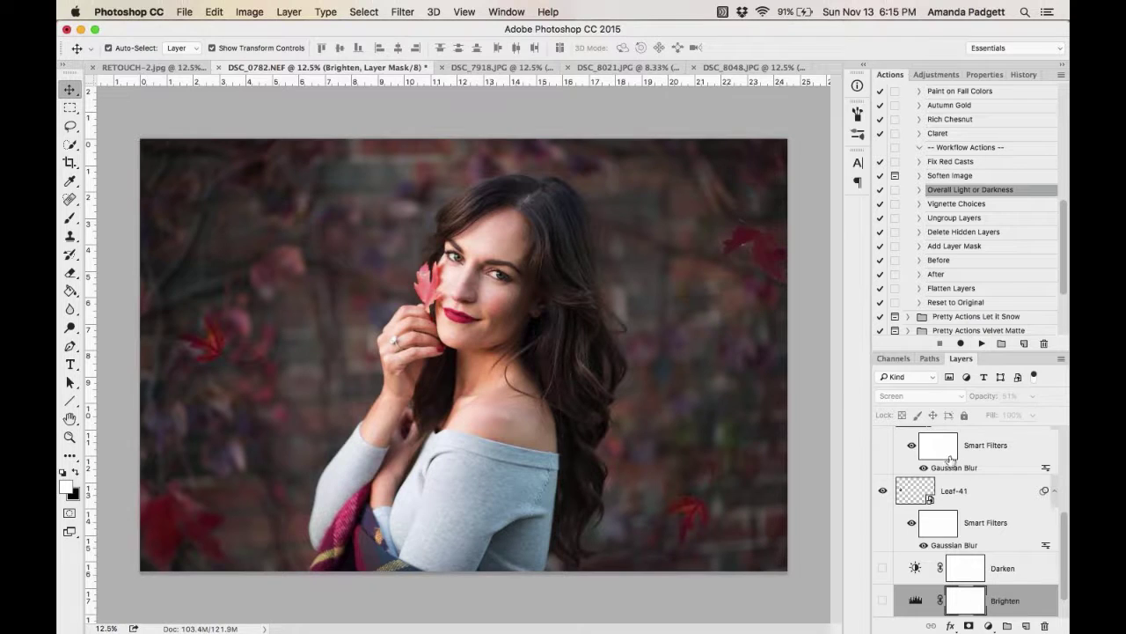
# Preview the effect of the Brighten adjustment layer on the DSC_0782.NEF portrait, leaving it hidden.
pyautogui.scroll(-2, 943, 567)
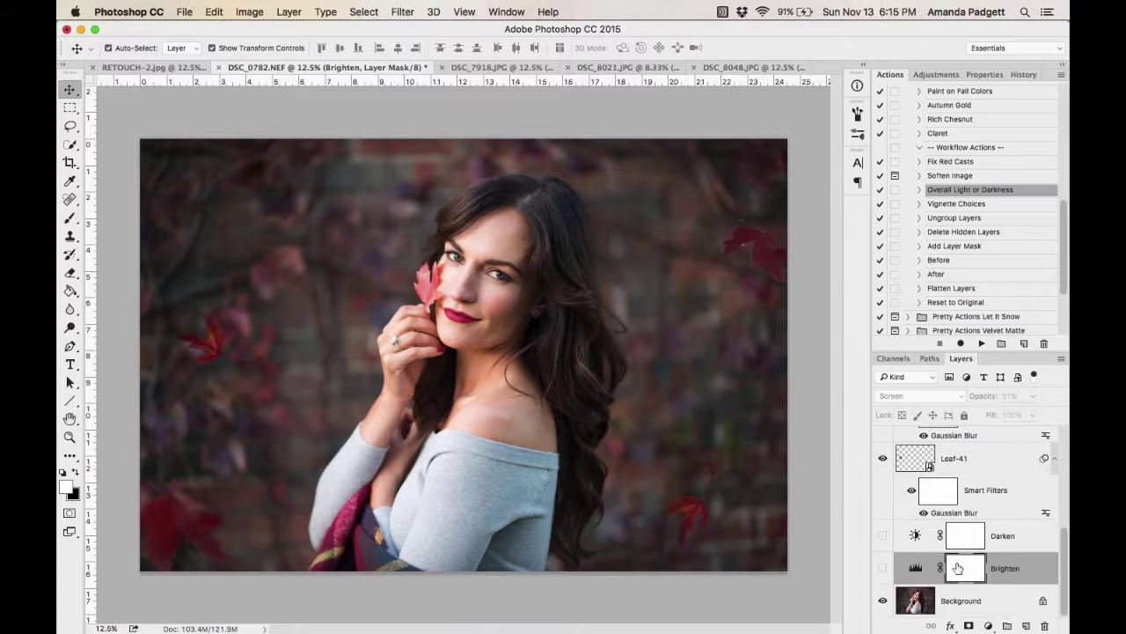
pyautogui.click(883, 569)
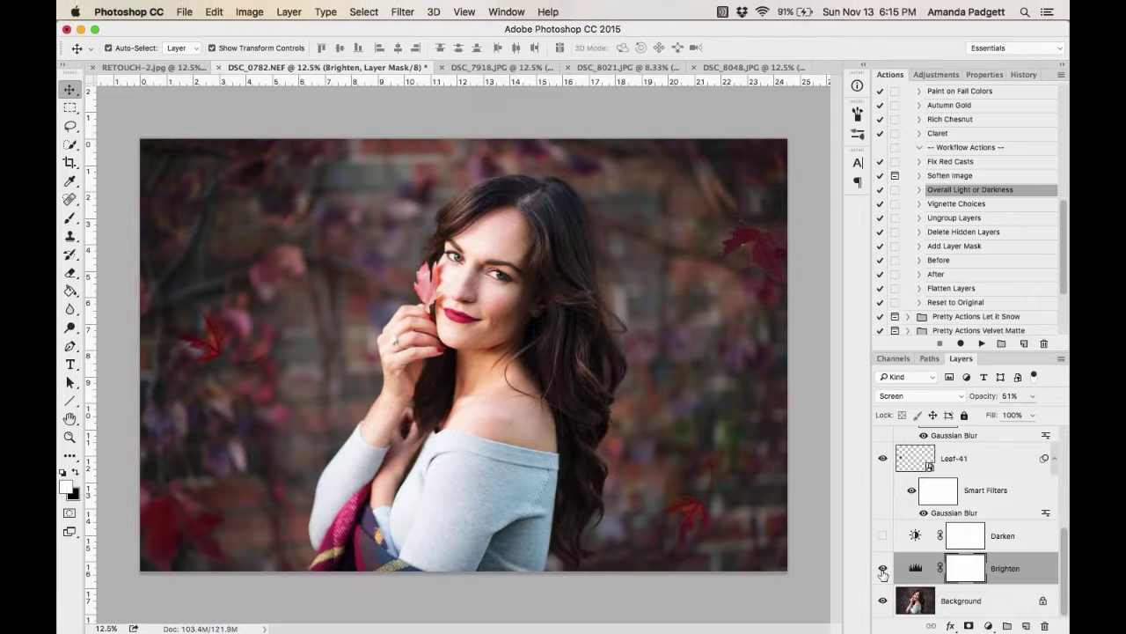
pyautogui.click(884, 570)
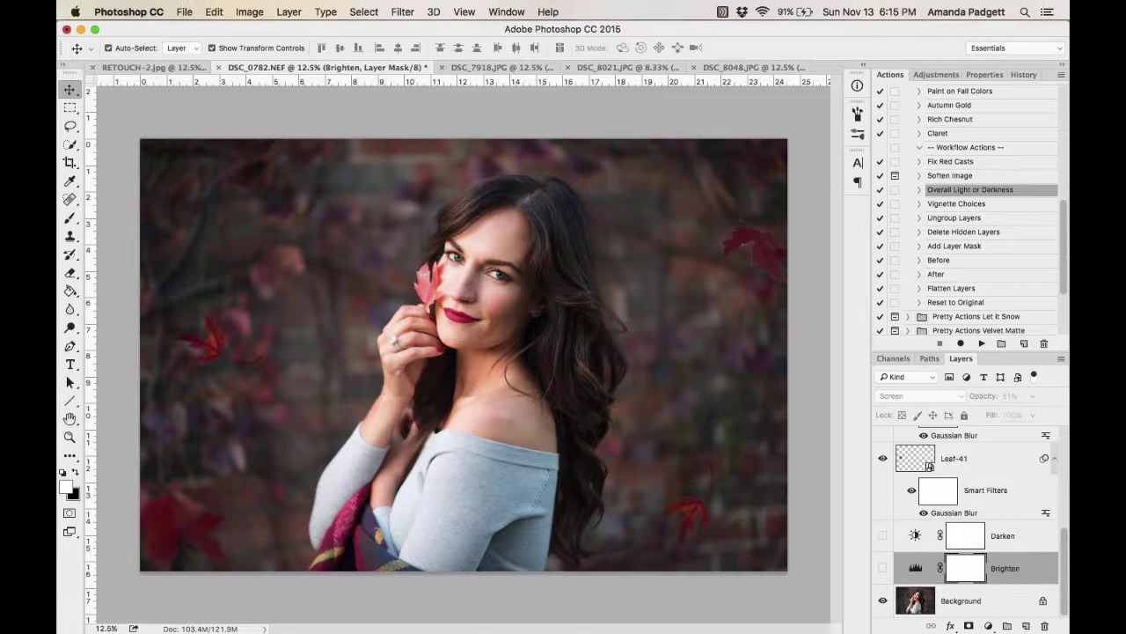
# Show the Darken adjustment layer on the portrait and set its opacity to 25%.
pyautogui.click(995, 539)
pyautogui.click(884, 537)
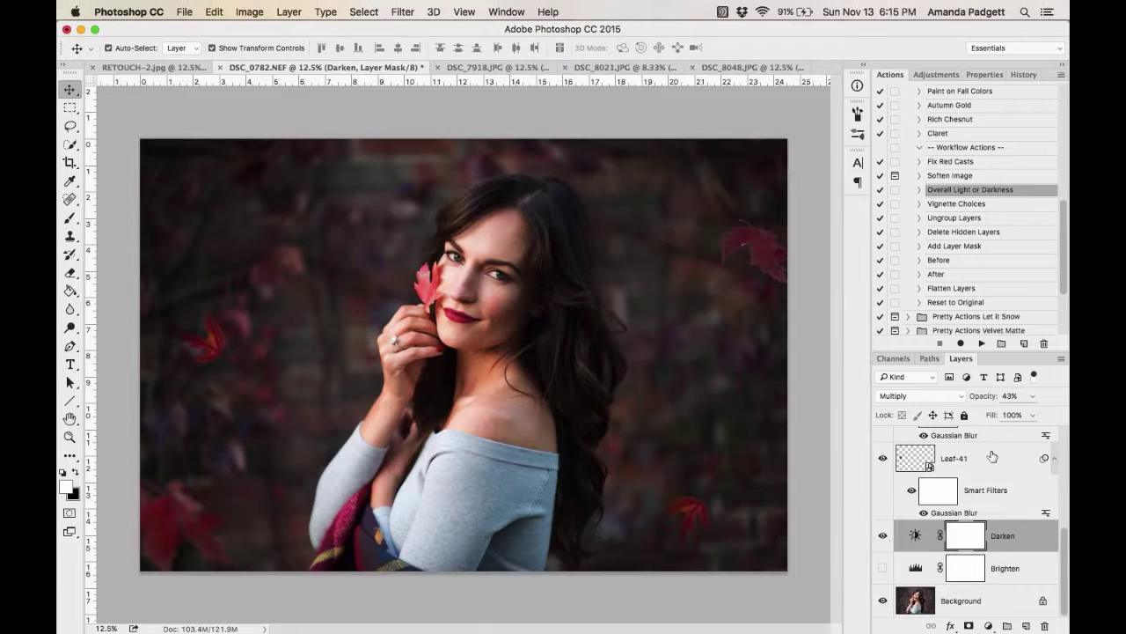
pyautogui.moveTo(989, 397); pyautogui.dragTo(973, 399)
pyautogui.press('Return')
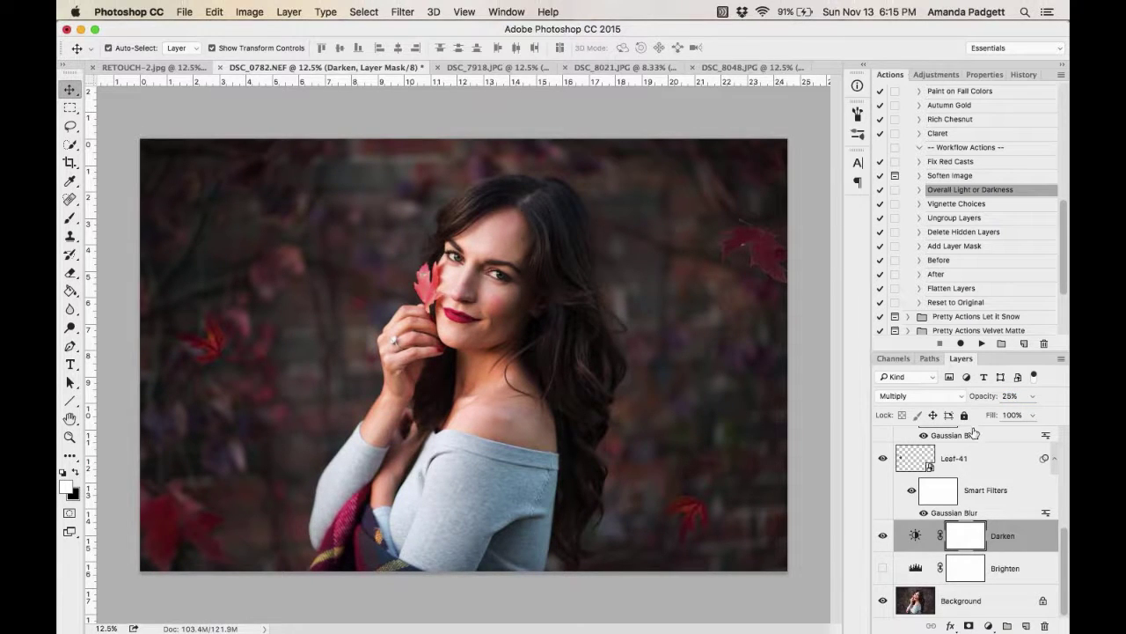
# Switch to the DSC_7918.JPG photo and run the Place Leaves action.
pyautogui.click(477, 69)
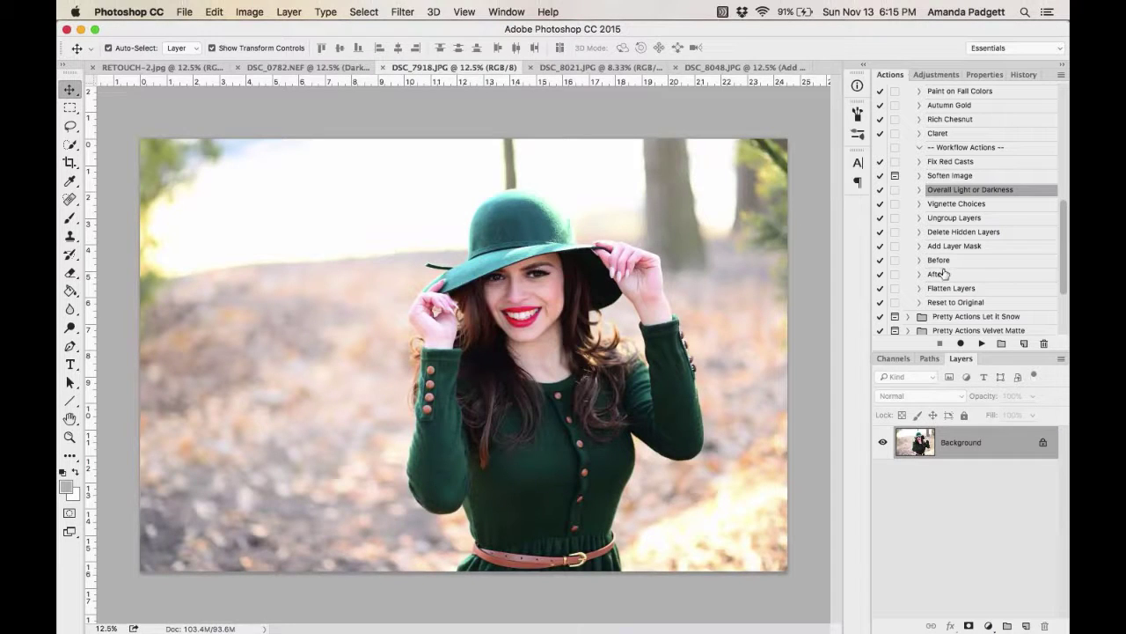
pyautogui.scroll(1, 944, 274)
pyautogui.scroll(5, 944, 275)
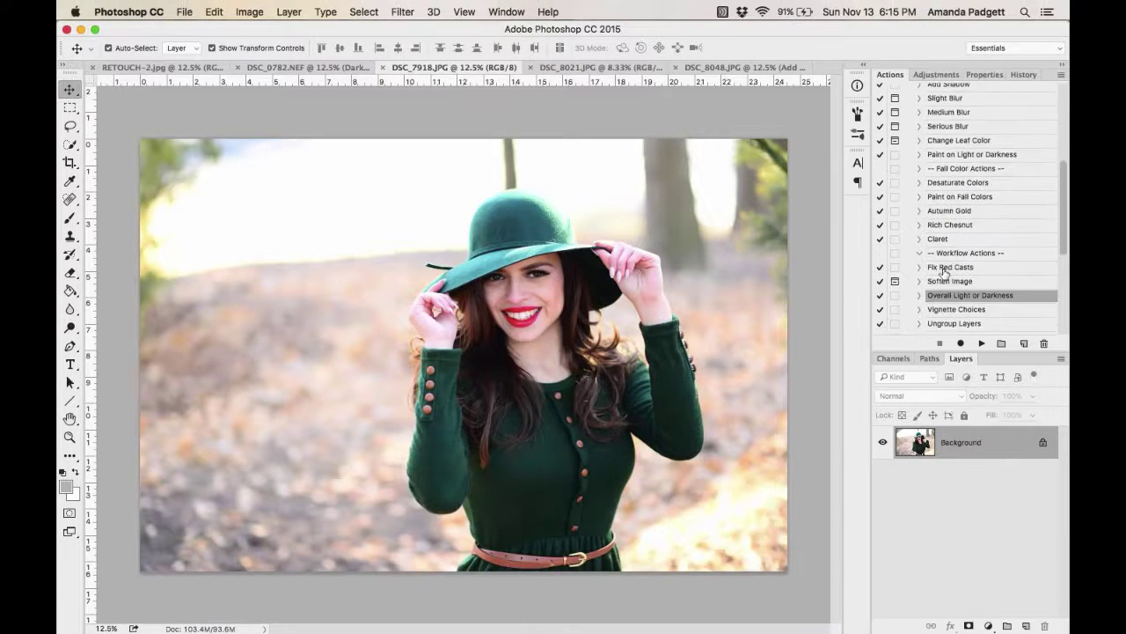
pyautogui.scroll(-3, 943, 271)
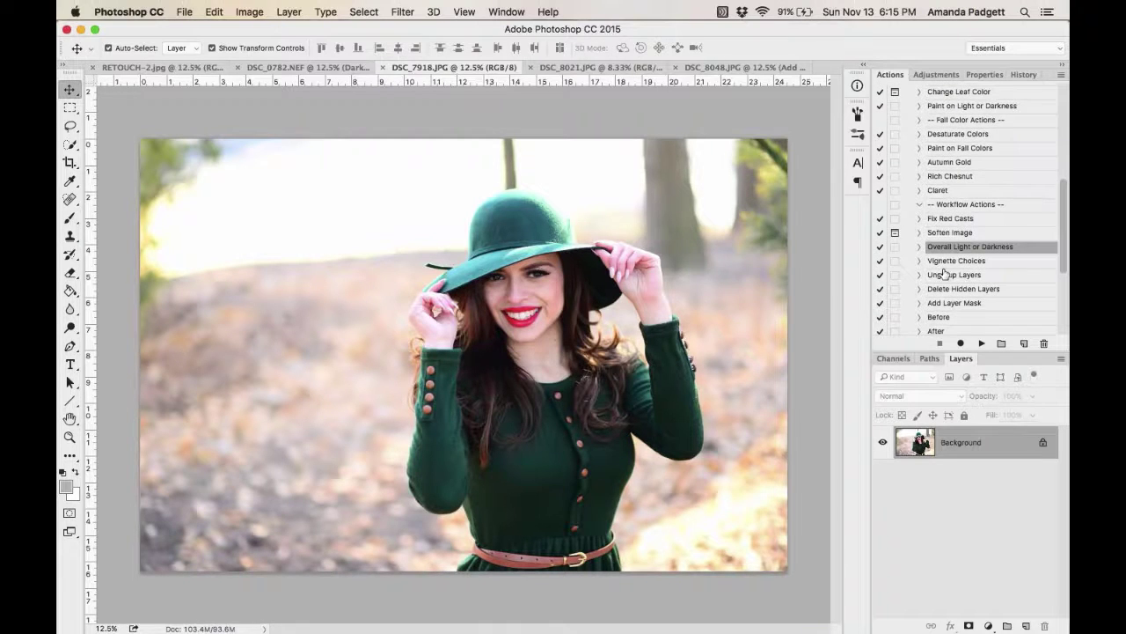
pyautogui.scroll(5, 944, 274)
pyautogui.scroll(10, 943, 275)
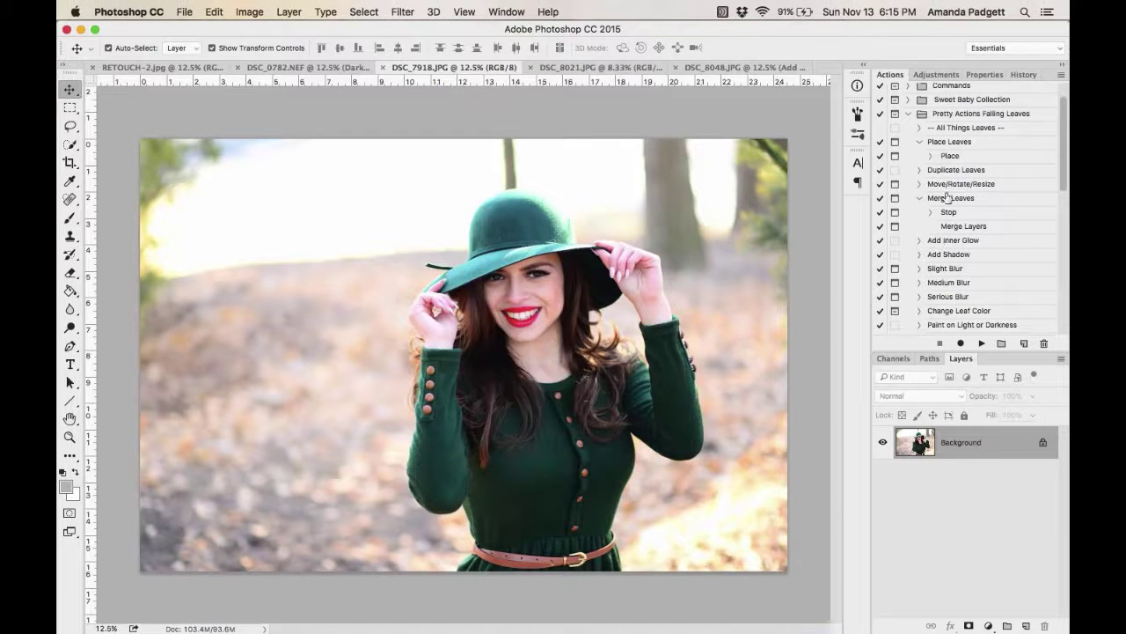
pyautogui.click(959, 143)
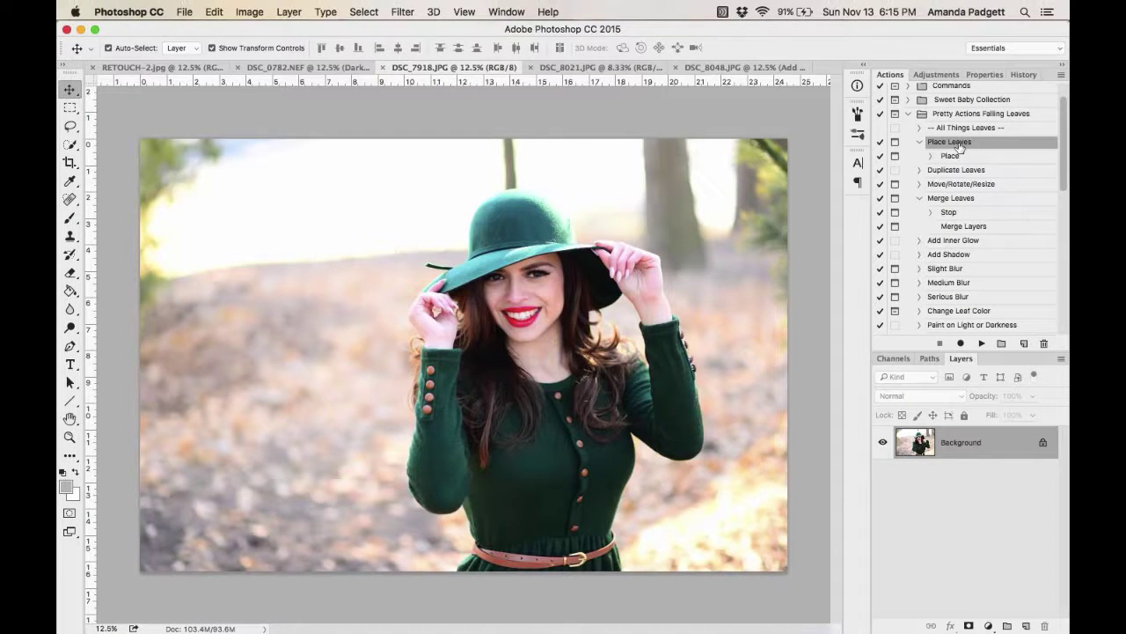
pyautogui.click(982, 343)
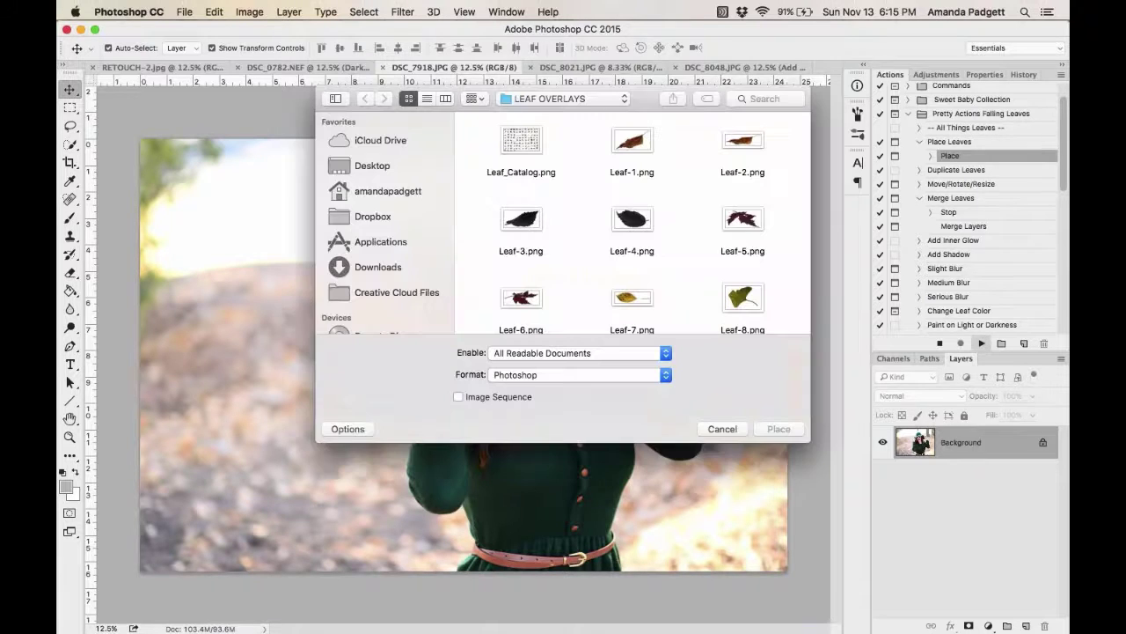
# Place Leaf-10.png in the bright area at the photo's upper left, scaled to about 22% by 33% and rotated about 33°.
pyautogui.moveTo(643, 101); pyautogui.dragTo(405, 44)
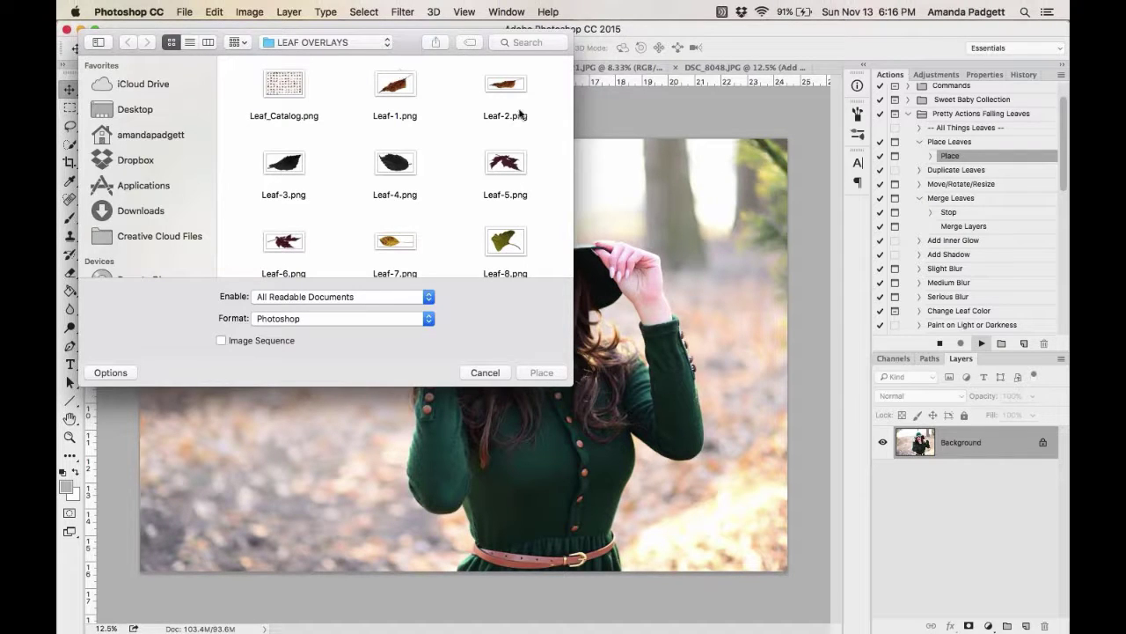
pyautogui.scroll(-5, 435, 151)
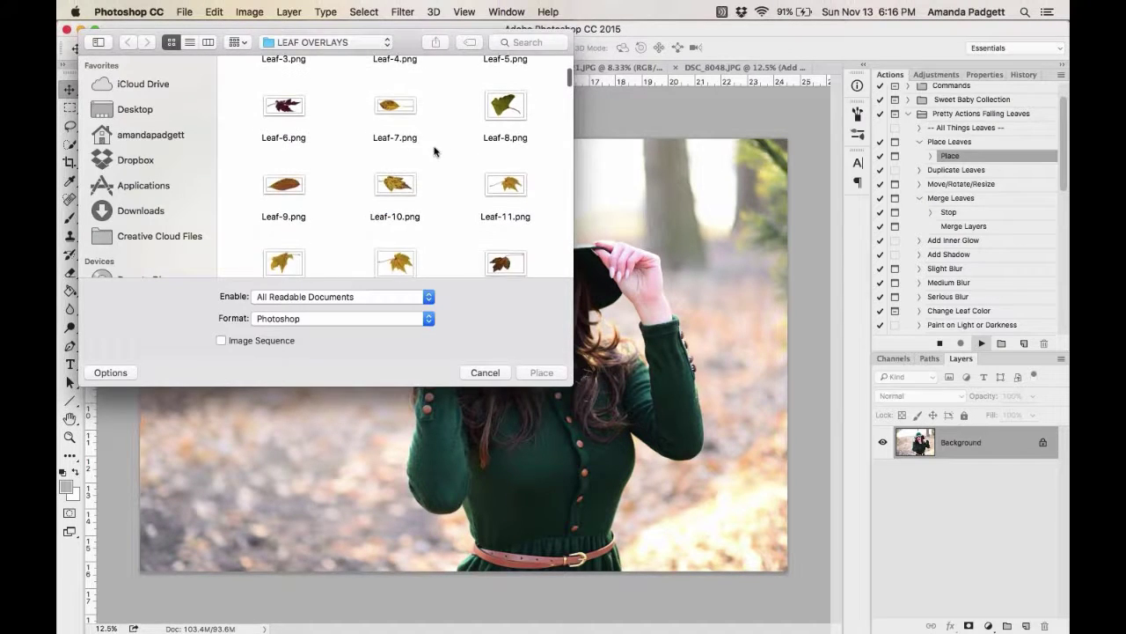
pyautogui.click(407, 211)
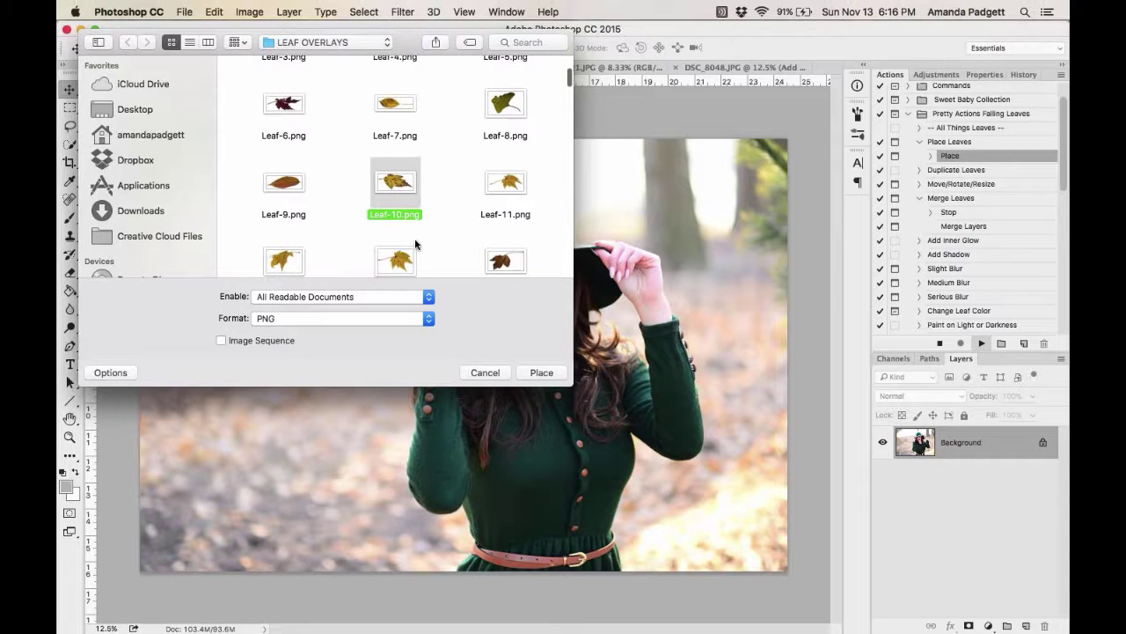
pyautogui.click(541, 373)
pyautogui.moveTo(602, 287); pyautogui.dragTo(461, 332)
pyautogui.moveTo(424, 371); pyautogui.dragTo(246, 498)
pyautogui.moveTo(299, 456); pyautogui.dragTo(248, 227)
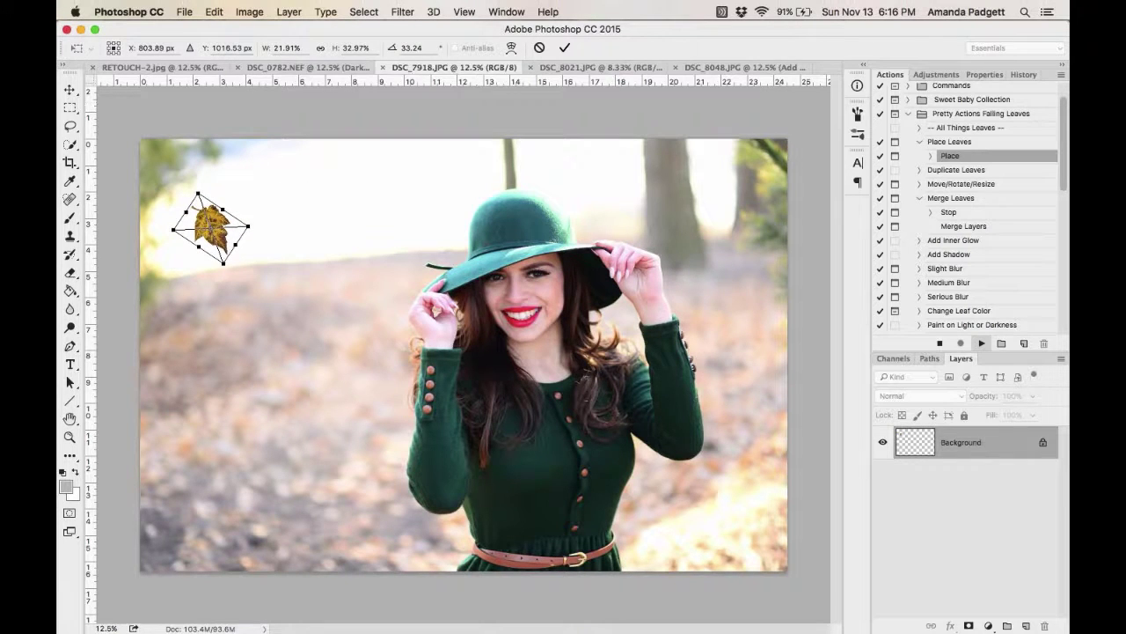
pyautogui.click(564, 48)
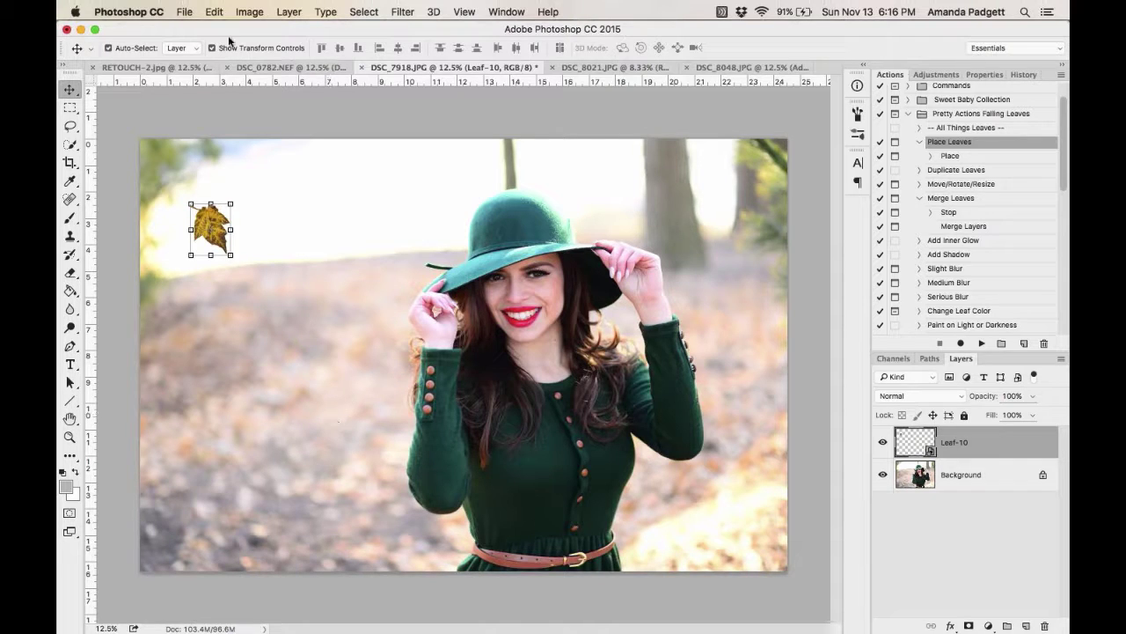
# Run Place Leaves again to place Leaf-7.png beside the woman's bent arm, rotated about -67°.
pyautogui.click(981, 343)
pyautogui.scroll(-2, 493, 255)
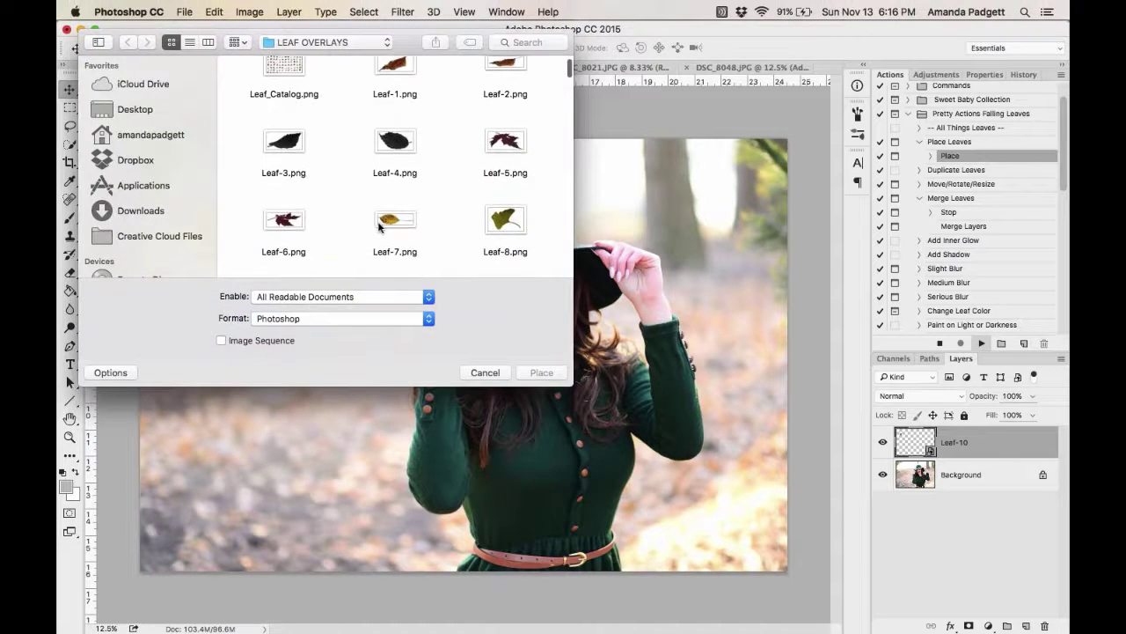
pyautogui.click(394, 220)
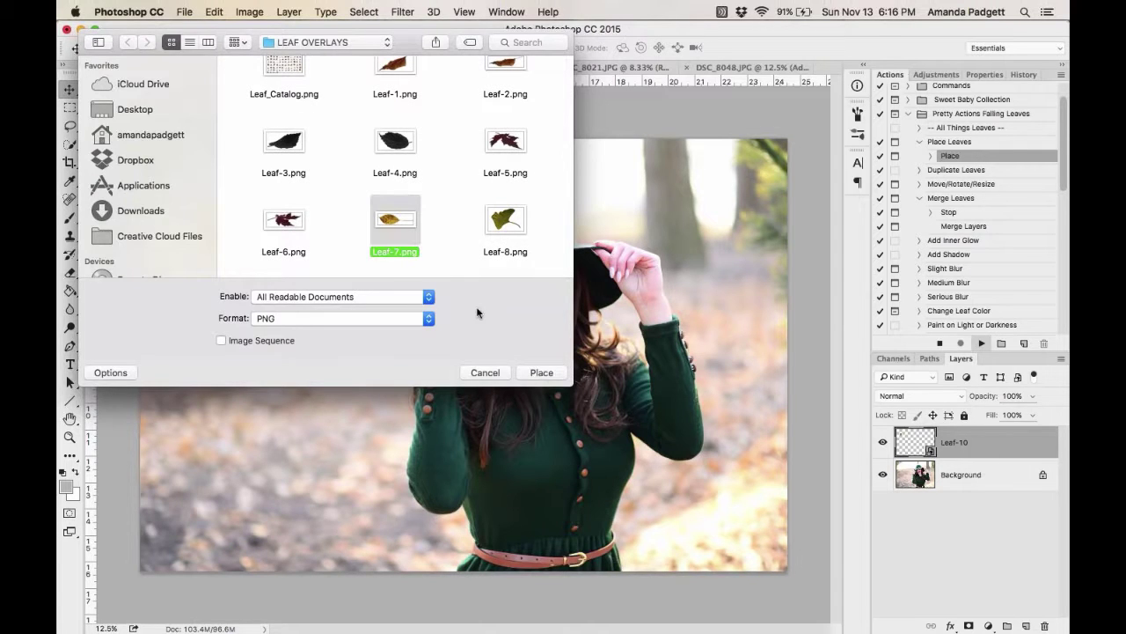
pyautogui.click(542, 372)
pyautogui.moveTo(619, 302); pyautogui.dragTo(330, 317)
# Warp the Leaf-7 leaf to curve its stem and lower edge, and scale it to about 24% by 28% just below the Leaf-10 leaf.
pyautogui.click(214, 11)
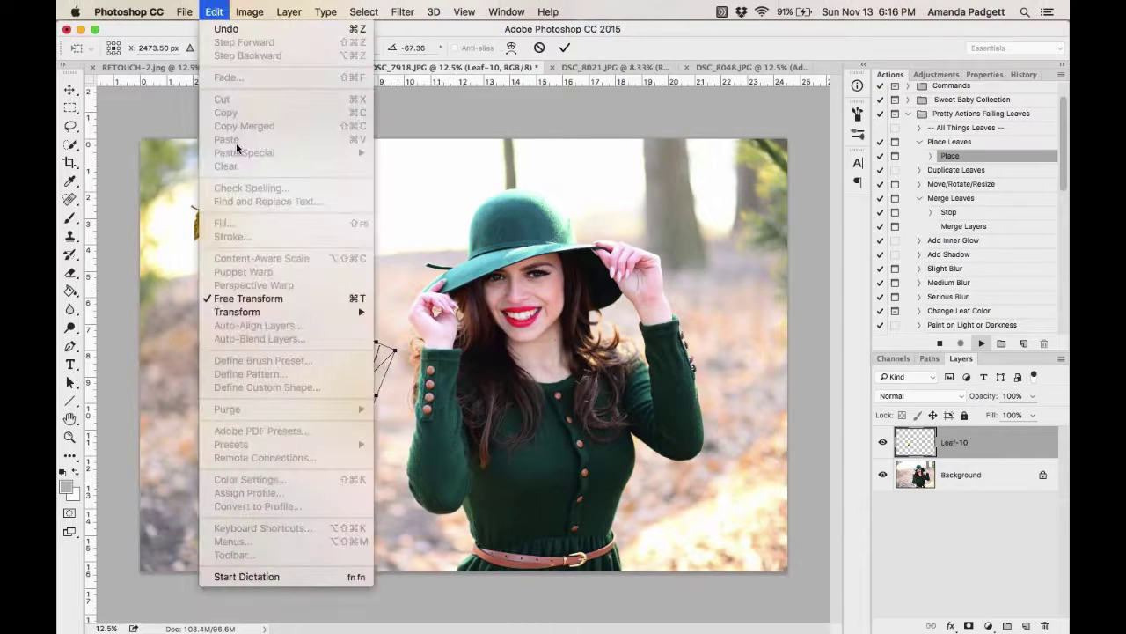
pyautogui.moveTo(246, 313)
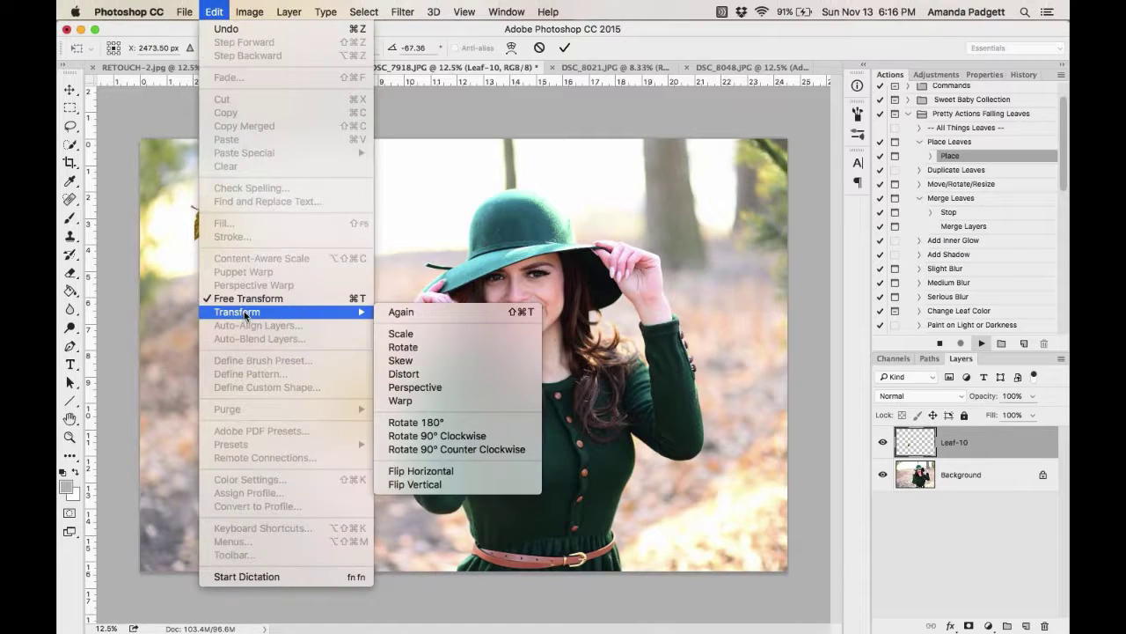
pyautogui.click(403, 400)
pyautogui.moveTo(358, 335)
pyautogui.mouseDown()
pyautogui.moveTo(342, 334)
pyautogui.moveTo(364, 345)
pyautogui.moveTo(353, 336)
pyautogui.mouseUp()
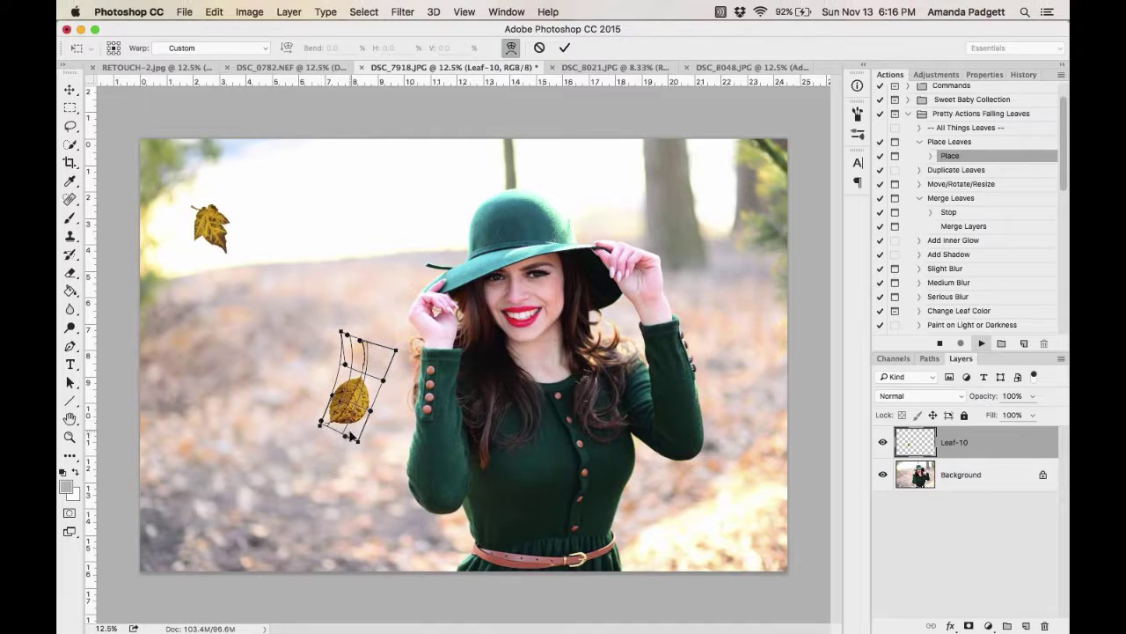
pyautogui.moveTo(358, 444); pyautogui.dragTo(348, 432)
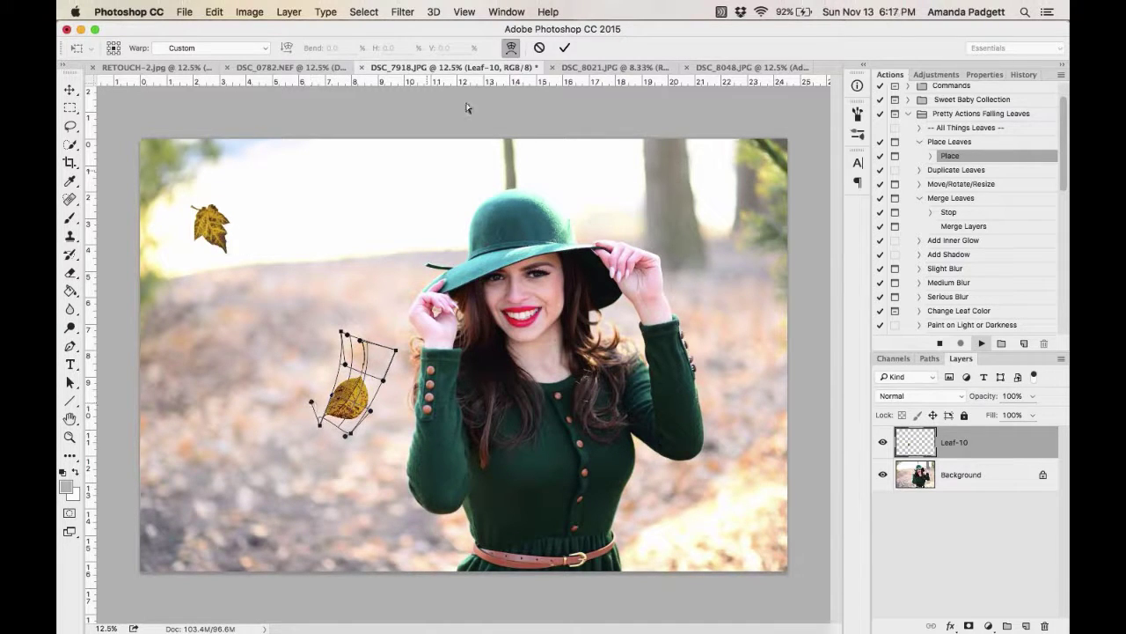
pyautogui.click(564, 48)
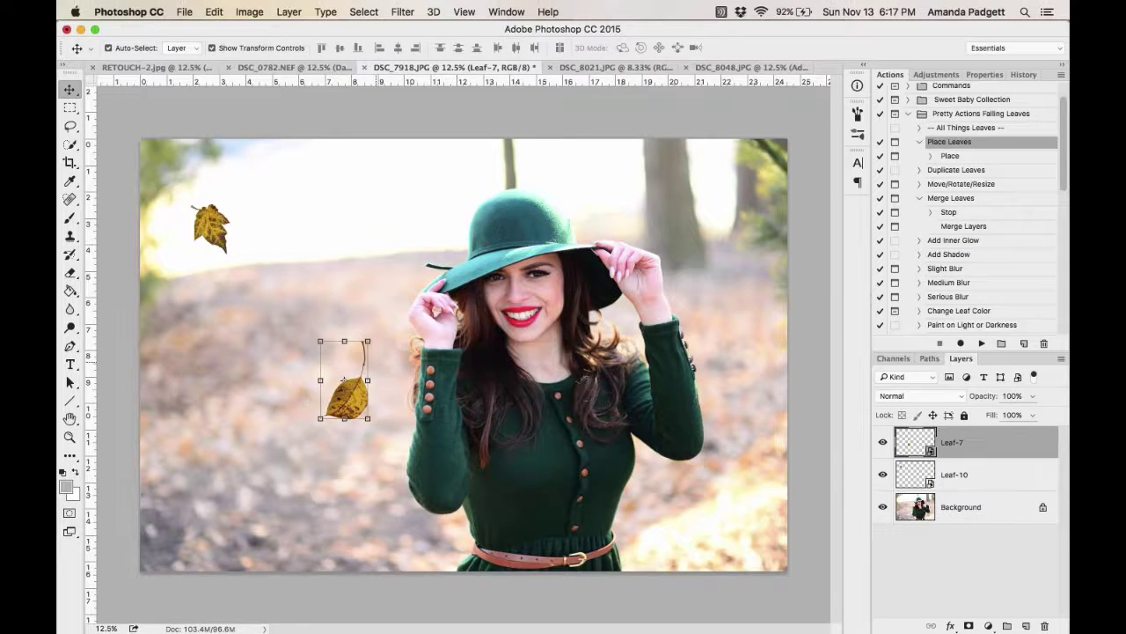
pyautogui.moveTo(322, 340); pyautogui.dragTo(270, 285)
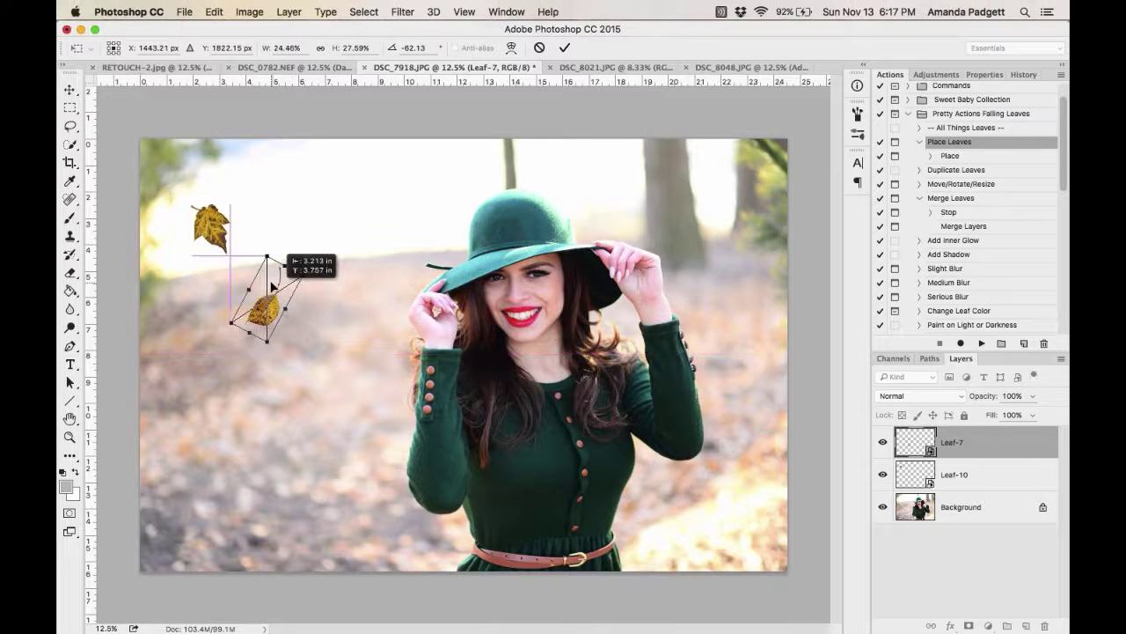
pyautogui.click(565, 48)
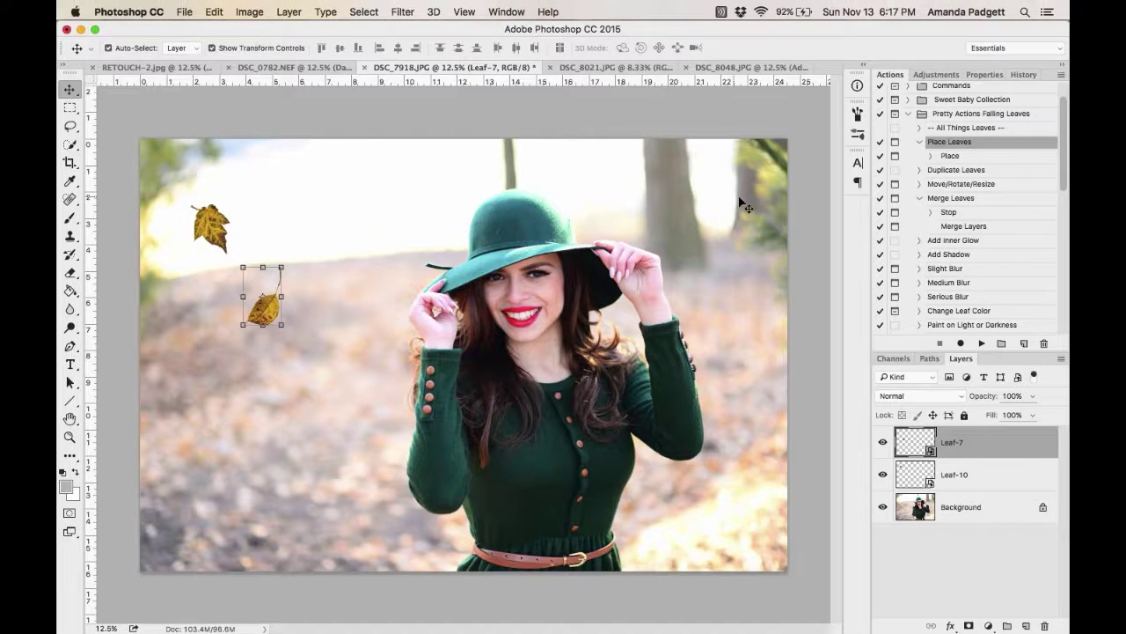
# Duplicate the Leaf-7 leaf with the Duplicate Leaves action, rotate the copy to about -172° and move it to the photo's lower left.
pyautogui.click(969, 171)
pyautogui.click(981, 343)
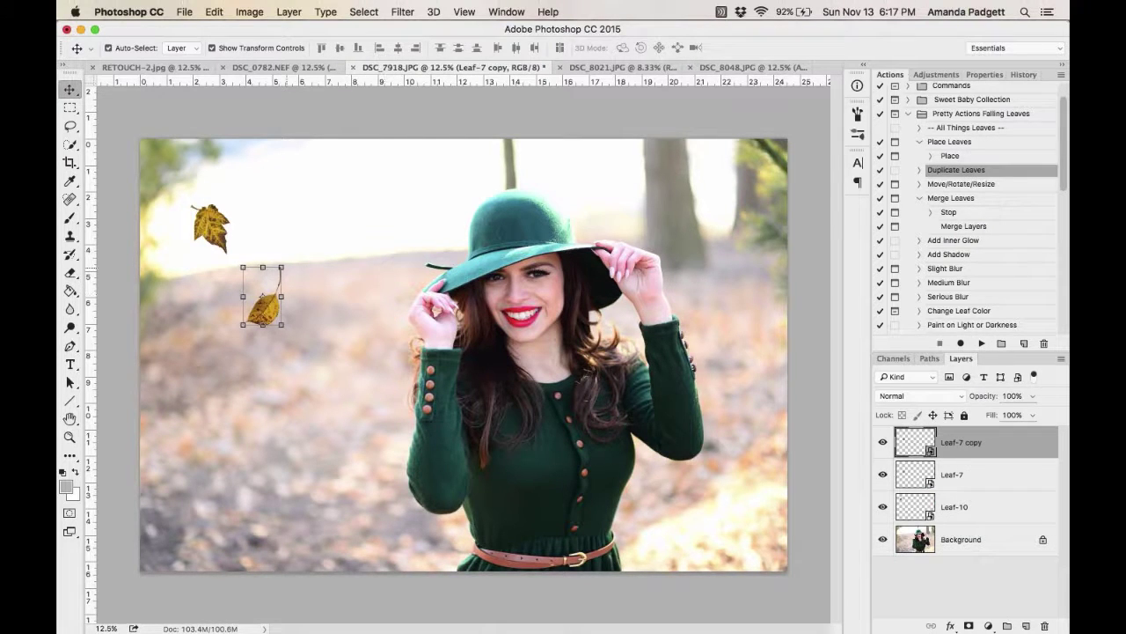
pyautogui.moveTo(283, 289); pyautogui.dragTo(264, 407)
pyautogui.moveTo(251, 355); pyautogui.dragTo(183, 426)
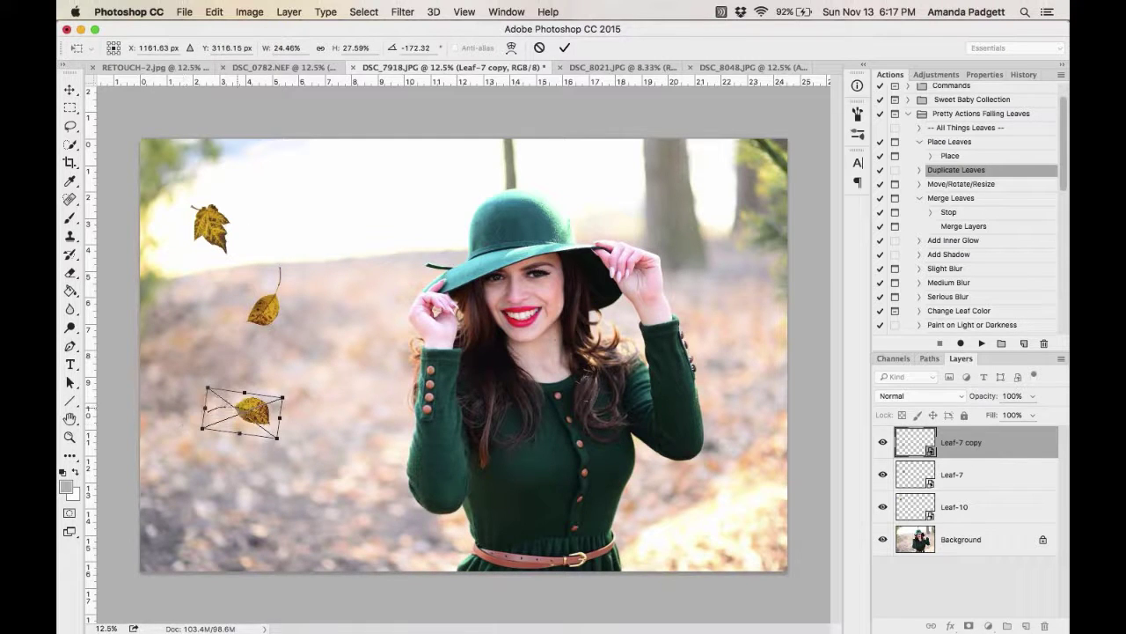
pyautogui.moveTo(263, 409); pyautogui.dragTo(264, 444)
pyautogui.click(566, 49)
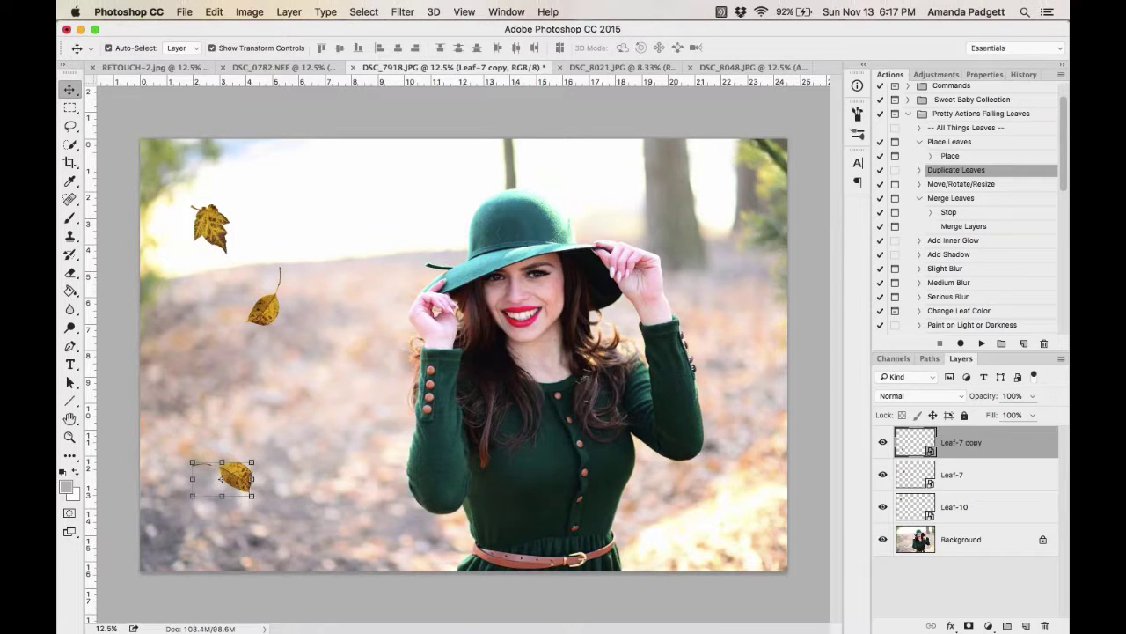
# Duplicate the Leaf-10 leaf with the same action, rotate the copy to about 101° and position it between the two Leaf-7 leaves.
pyautogui.click(968, 506)
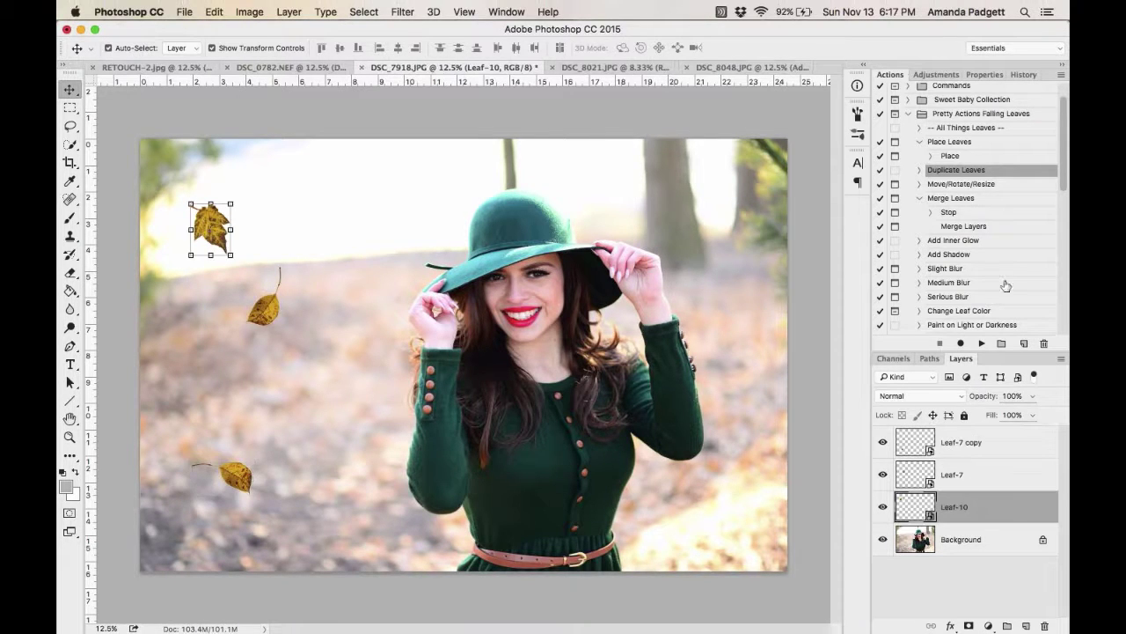
pyautogui.click(982, 343)
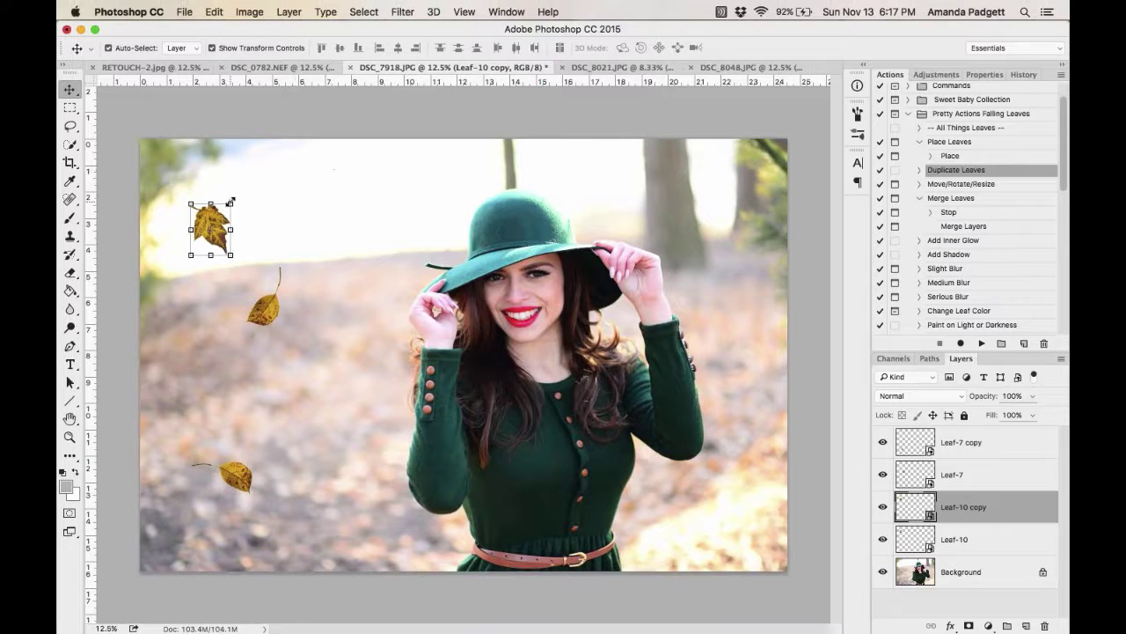
pyautogui.press('super+t')
pyautogui.moveTo(211, 227); pyautogui.dragTo(323, 385)
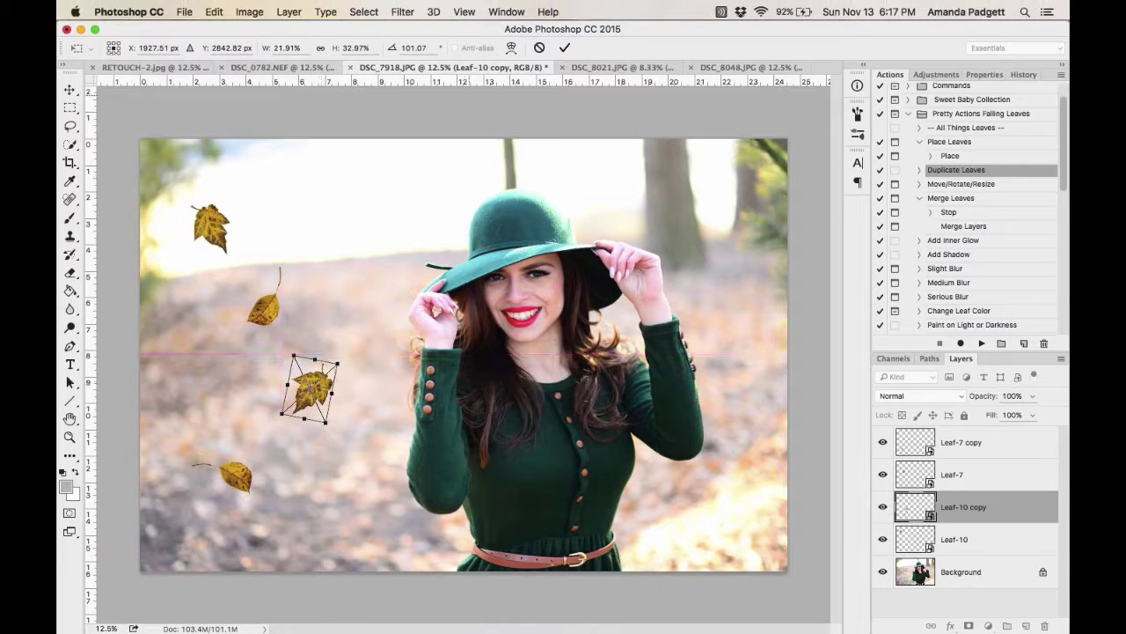
pyautogui.click(564, 48)
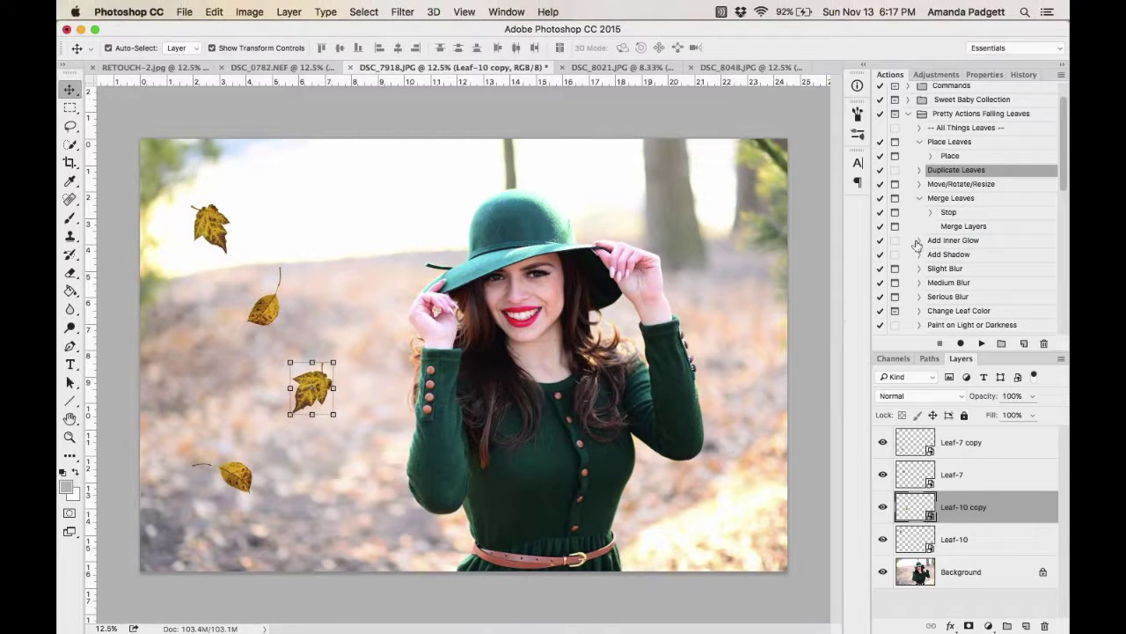
pyautogui.click(968, 442)
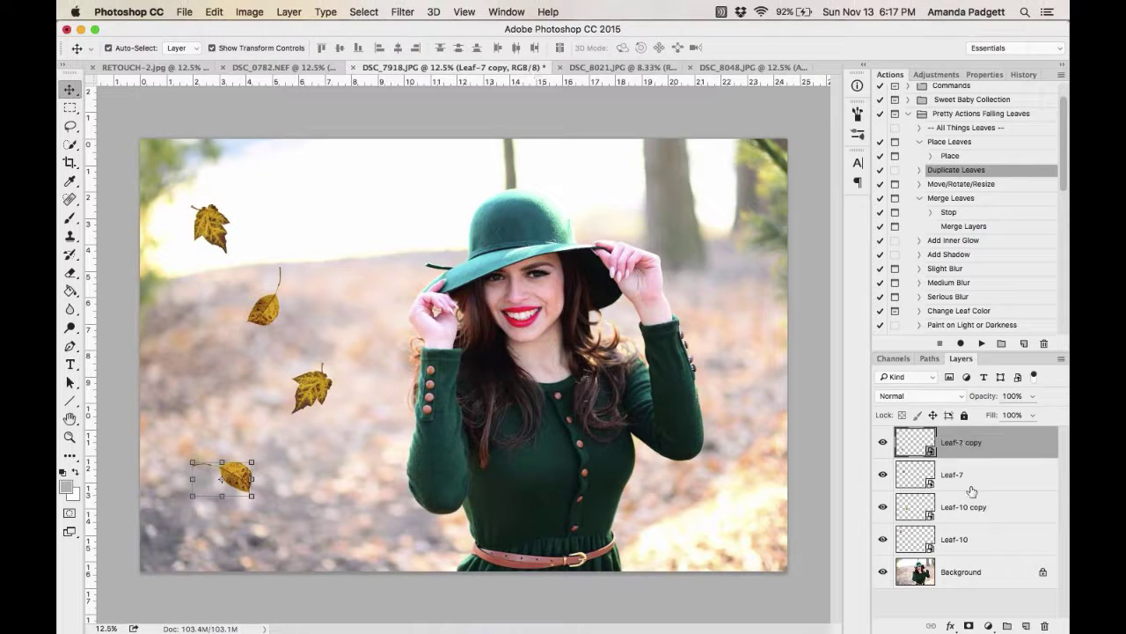
pyautogui.keyDown('shift'); pyautogui.click(979, 541); pyautogui.keyUp('shift')
pyautogui.click(976, 202)
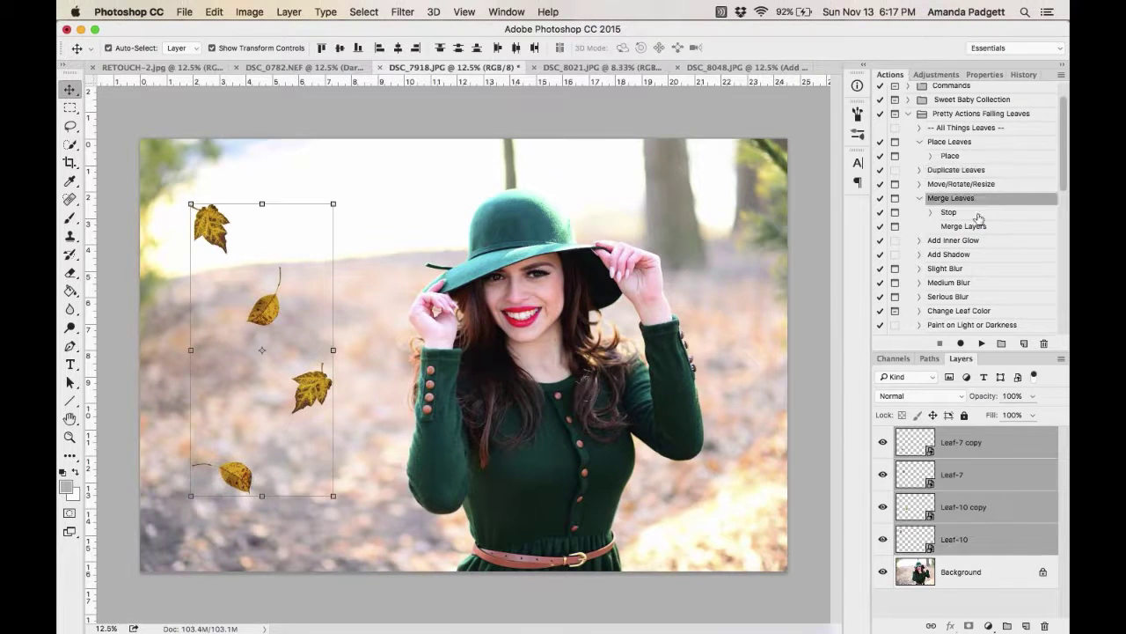
pyautogui.click(982, 343)
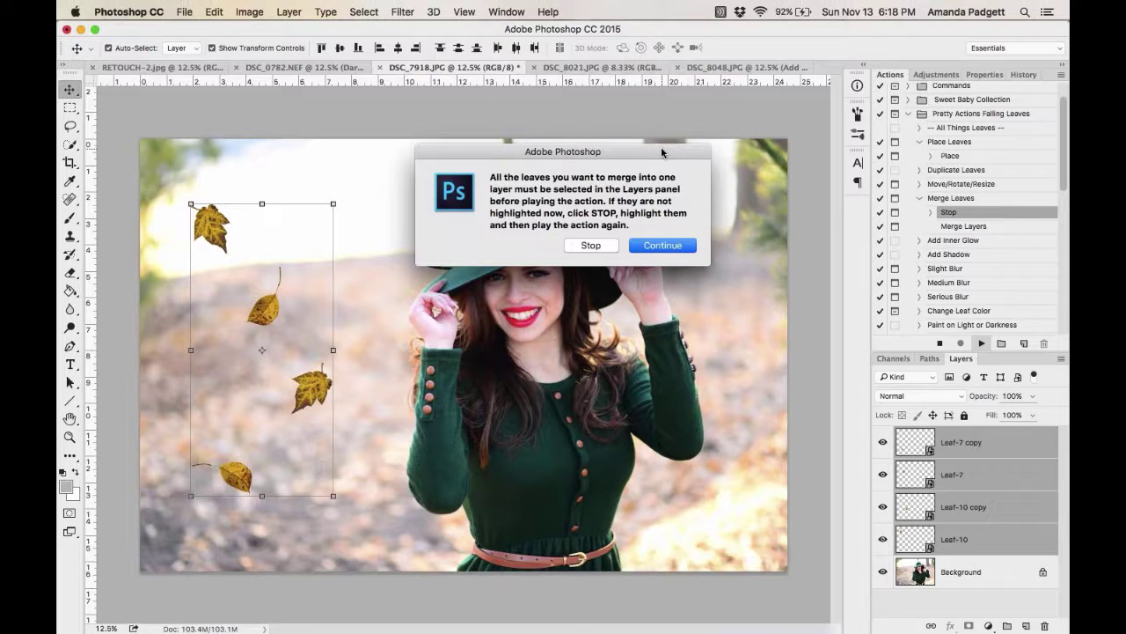
pyautogui.click(609, 249)
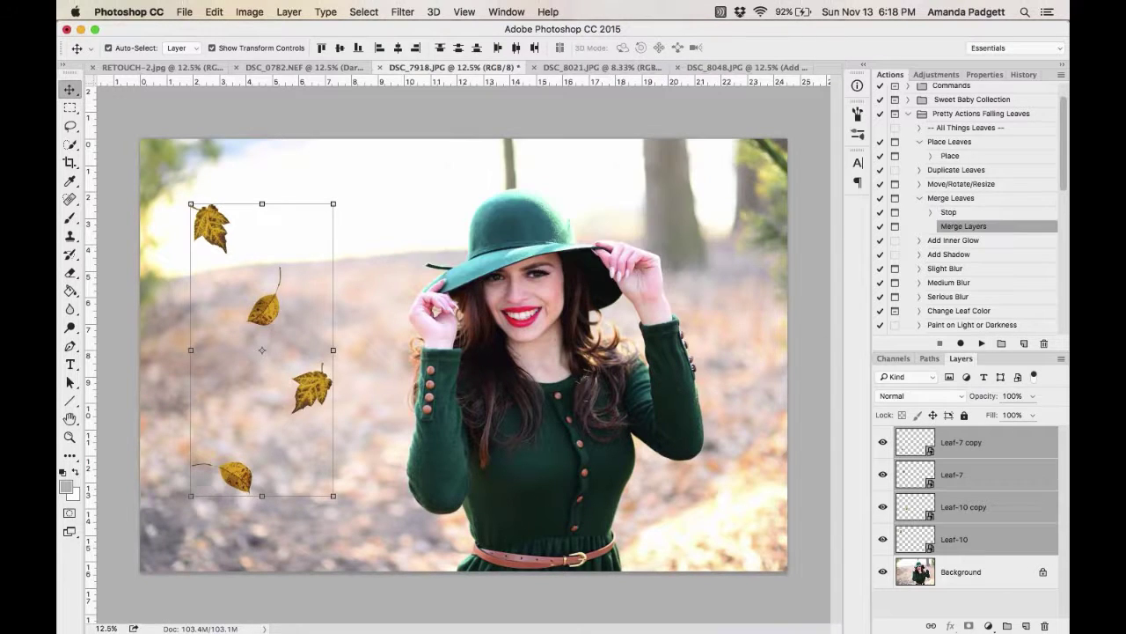
# Select all four leaf layers at once with the Select All Layers command, and finish with only the Background layer selected.
pyautogui.click(972, 576)
pyautogui.click(968, 444)
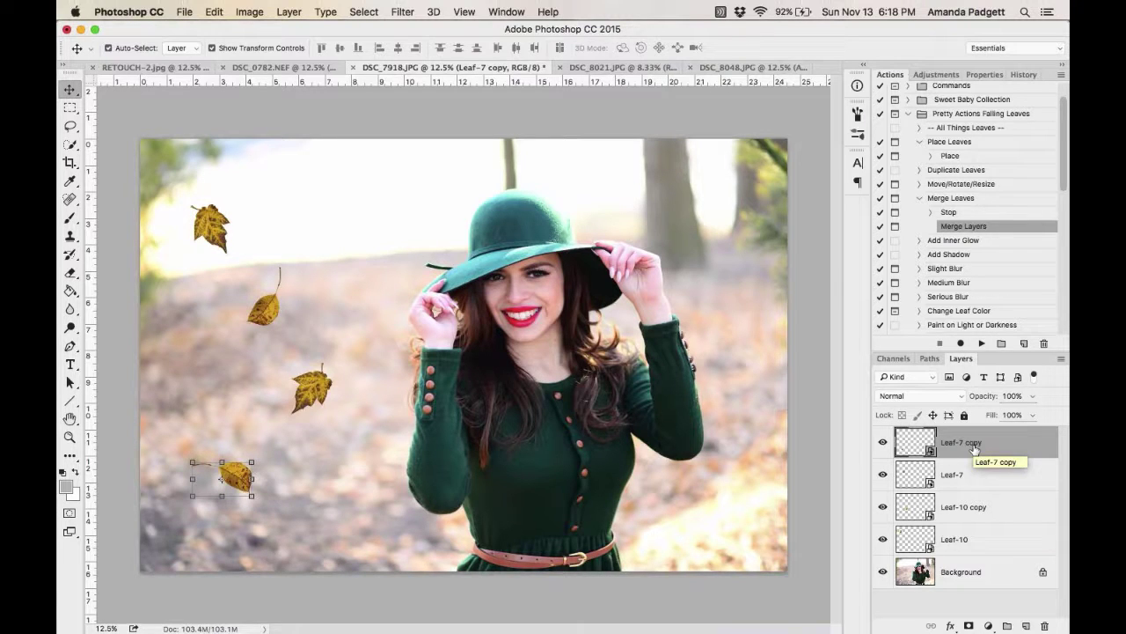
pyautogui.press('super+alt+a')
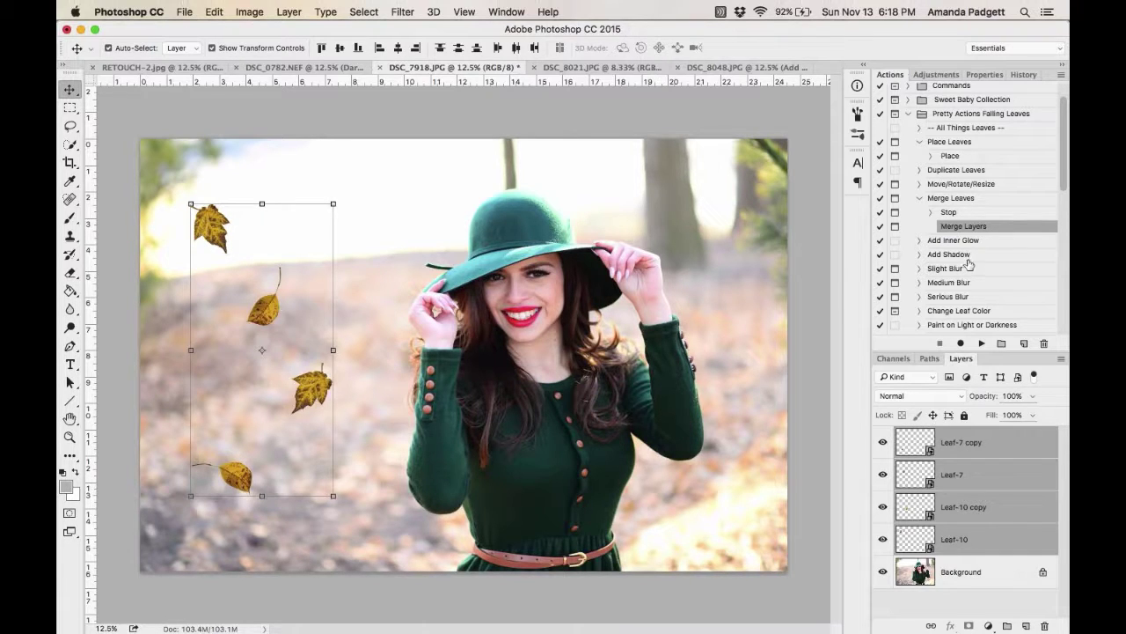
pyautogui.click(976, 572)
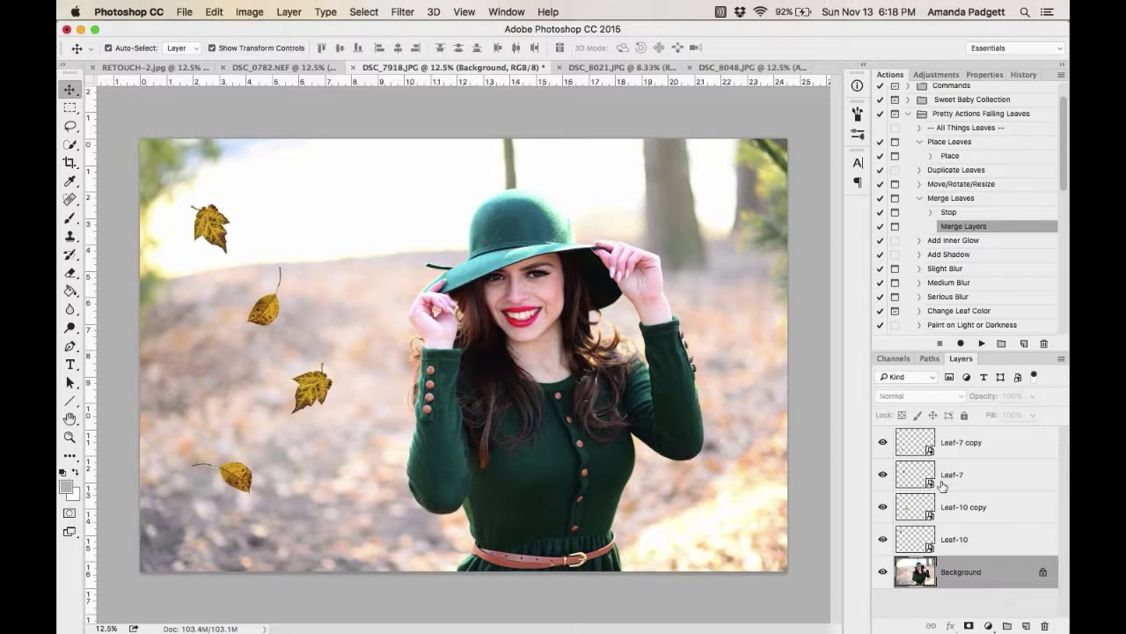
# Select the Leaf-7 copy, Leaf-7, Leaf-10 copy and Leaf-10 layers, merge them with the Merge Leaves action and toggle the merged layer's visibility.
pyautogui.click(975, 448)
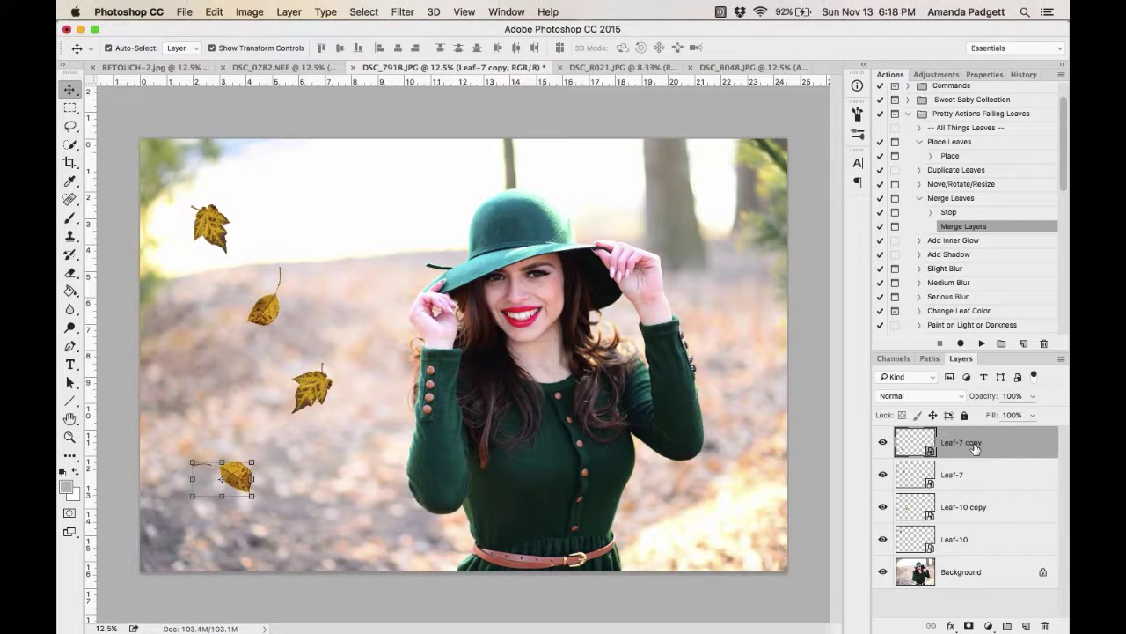
pyautogui.keyDown('super'); pyautogui.click(982, 475); pyautogui.keyUp('super')
pyautogui.keyDown('super'); pyautogui.click(983, 543); pyautogui.keyUp('super')
pyautogui.keyDown('super'); pyautogui.click(987, 508); pyautogui.keyUp('super')
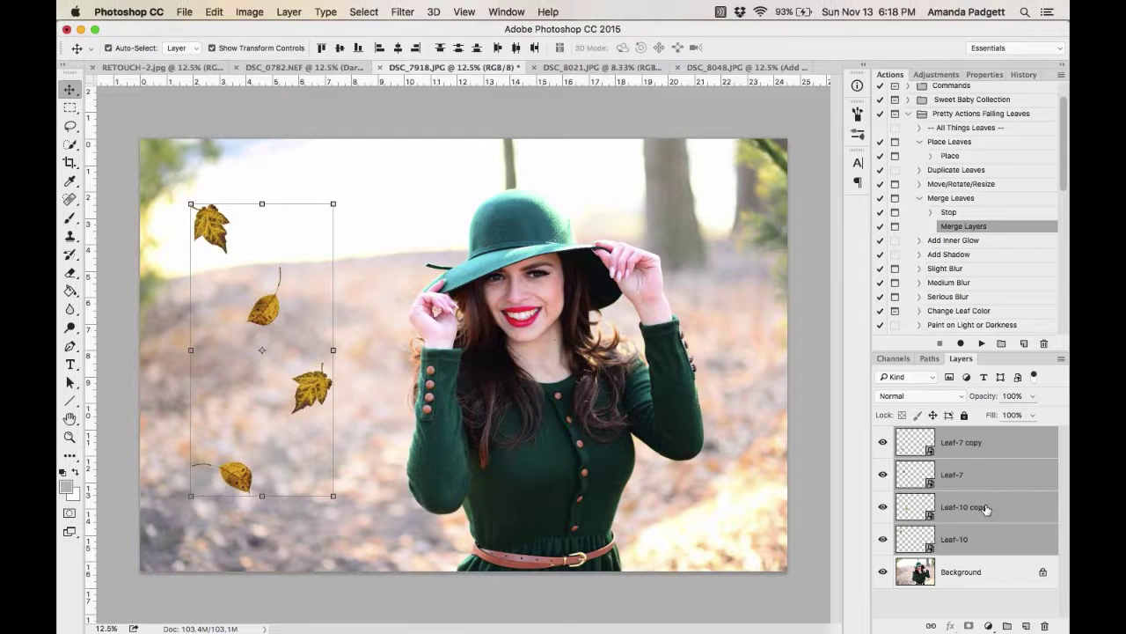
pyautogui.click(950, 211)
pyautogui.click(981, 344)
pyautogui.click(663, 245)
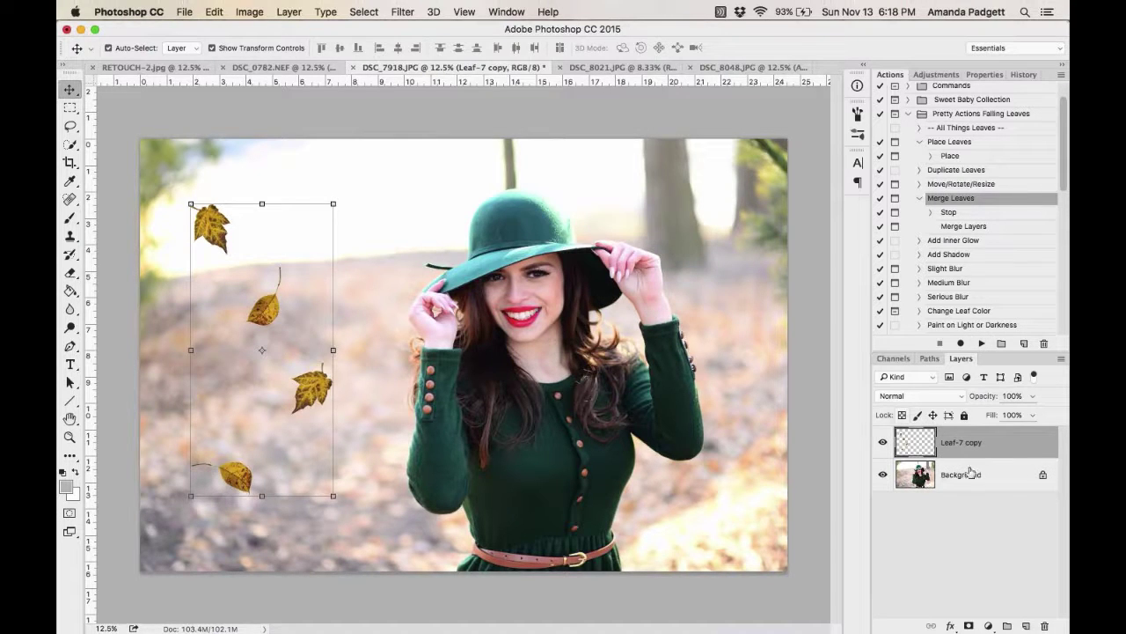
pyautogui.click(883, 443)
pyautogui.click(884, 443)
# Duplicate the merged leaves with the Duplicate Leaves action, rotate the copy and position it over the photo's lower right.
pyautogui.click(968, 144)
pyautogui.click(970, 171)
pyautogui.click(977, 343)
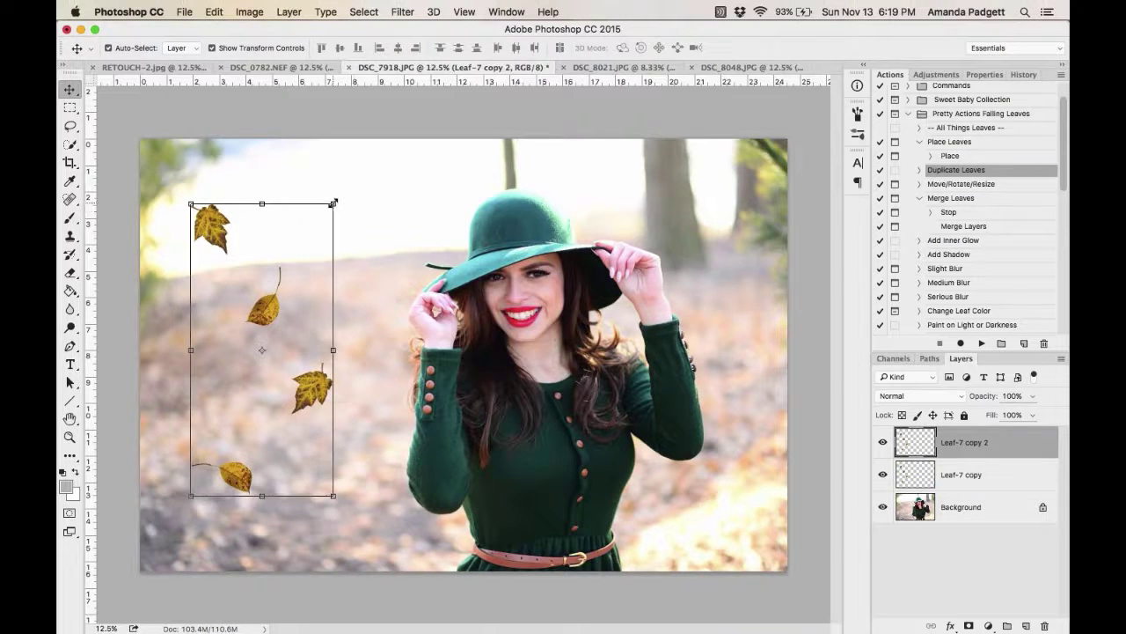
pyautogui.moveTo(322, 258); pyautogui.dragTo(747, 340)
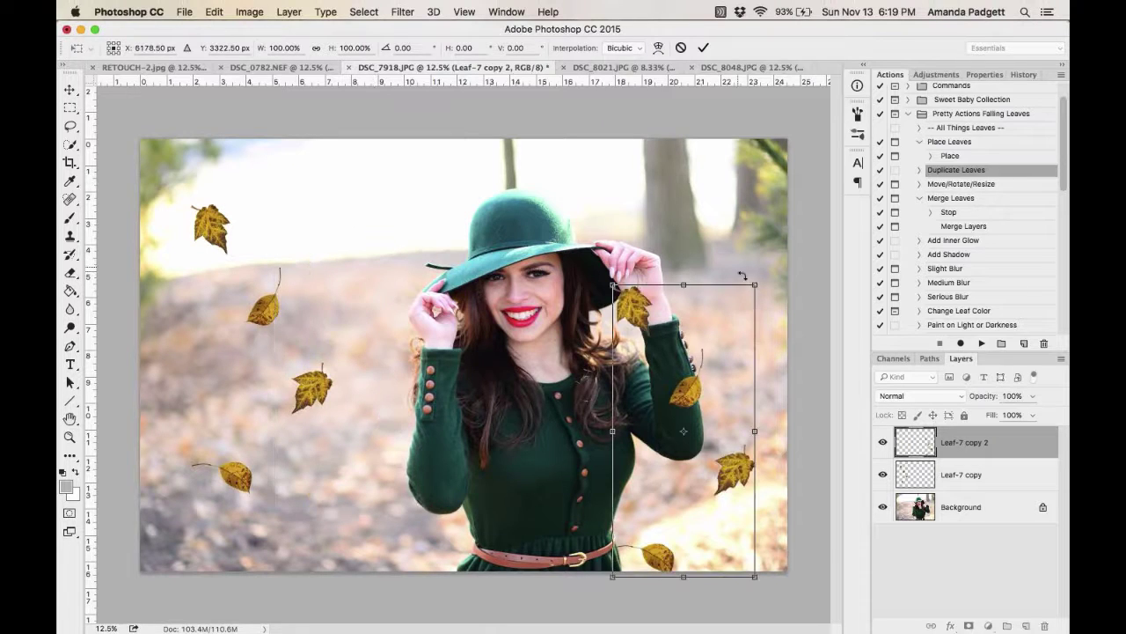
pyautogui.moveTo(755, 284); pyautogui.dragTo(549, 511)
pyautogui.moveTo(700, 464); pyautogui.dragTo(745, 491)
pyautogui.click(703, 48)
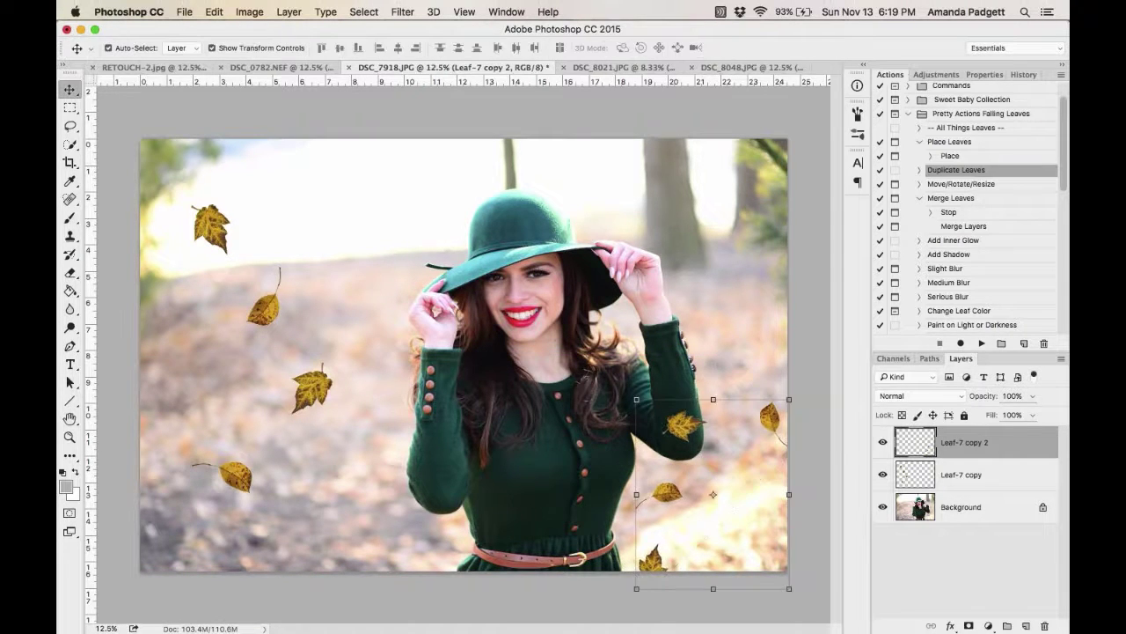
# Run the Medium Blur action on the merged leaves at the photo's left, raising the Gaussian Blur radius slightly above 8.8 pixels.
pyautogui.click(958, 475)
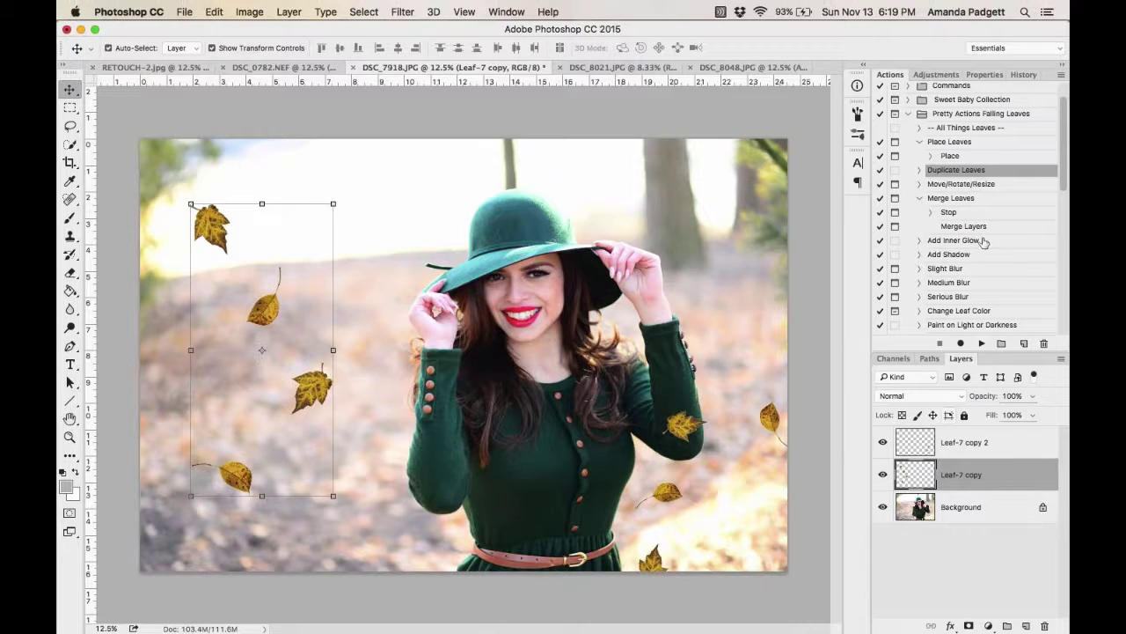
pyautogui.click(980, 287)
pyautogui.click(981, 343)
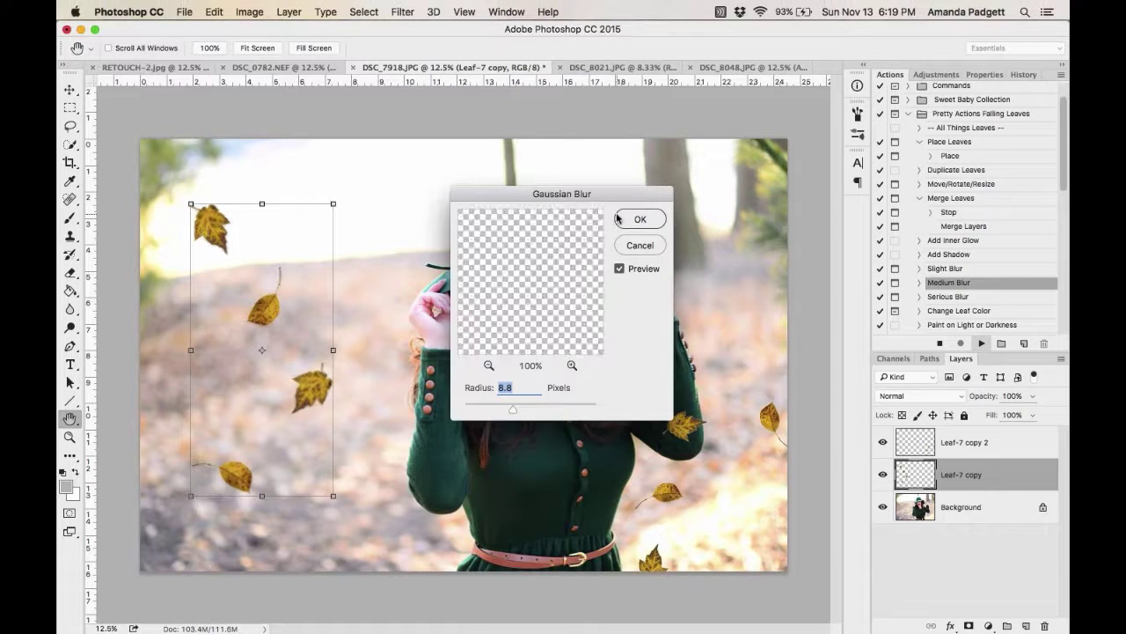
pyautogui.moveTo(513, 411); pyautogui.dragTo(520, 411)
pyautogui.click(637, 219)
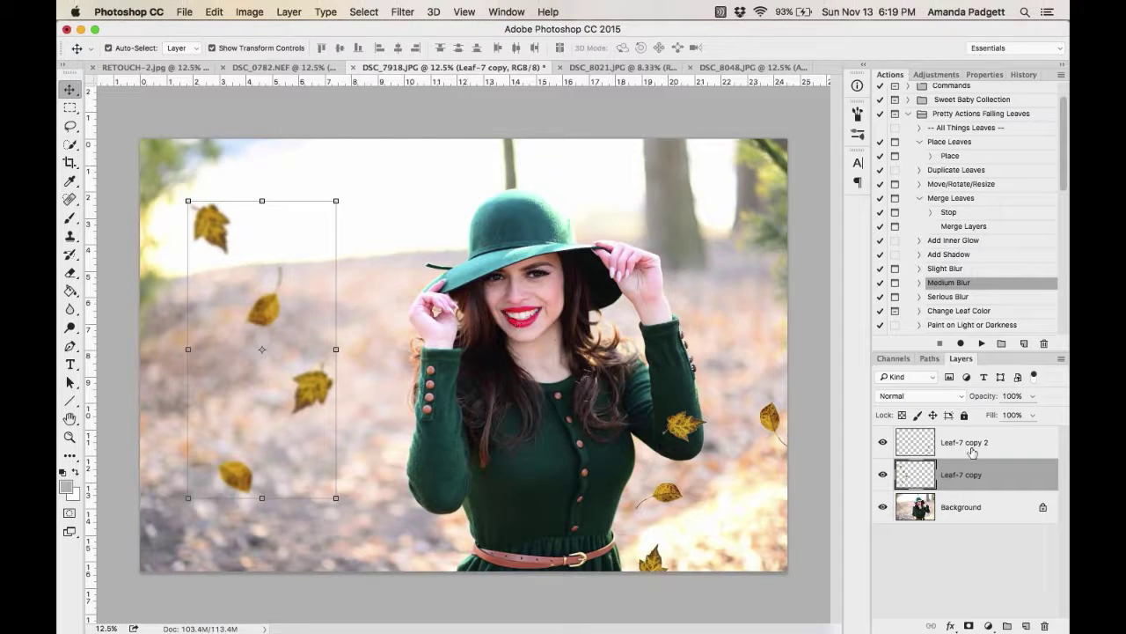
pyautogui.moveTo(976, 395); pyautogui.dragTo(980, 401)
# Run Serious Blur on the lower-right leaves copy with a 25-pixel radius, and enlarge that layer to about 103% by 101%.
pyautogui.click(966, 444)
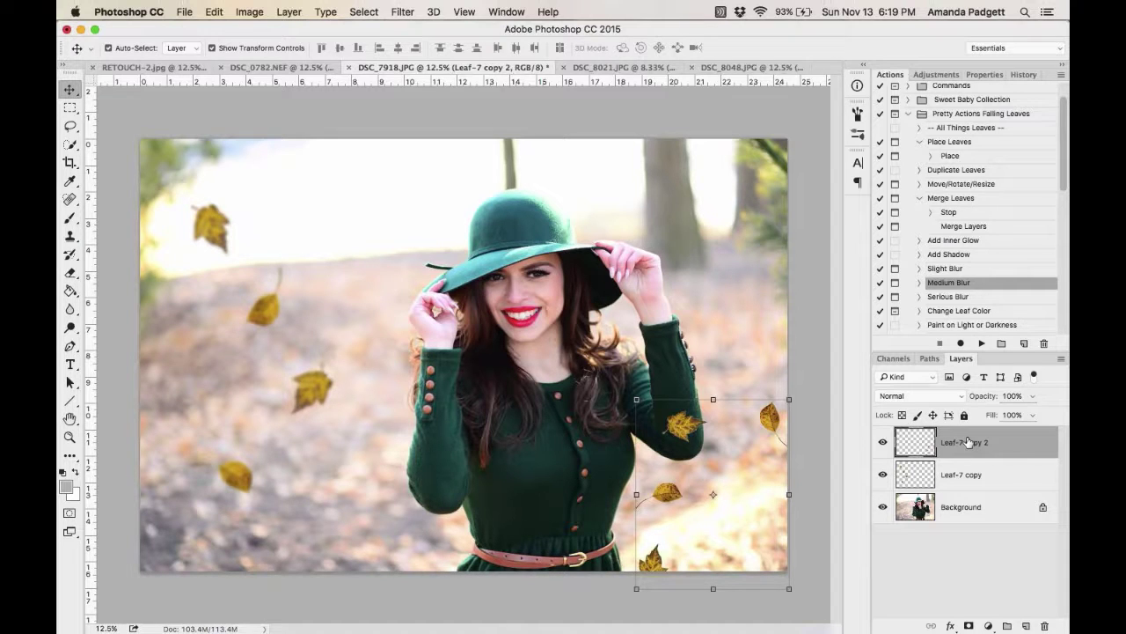
pyautogui.click(978, 298)
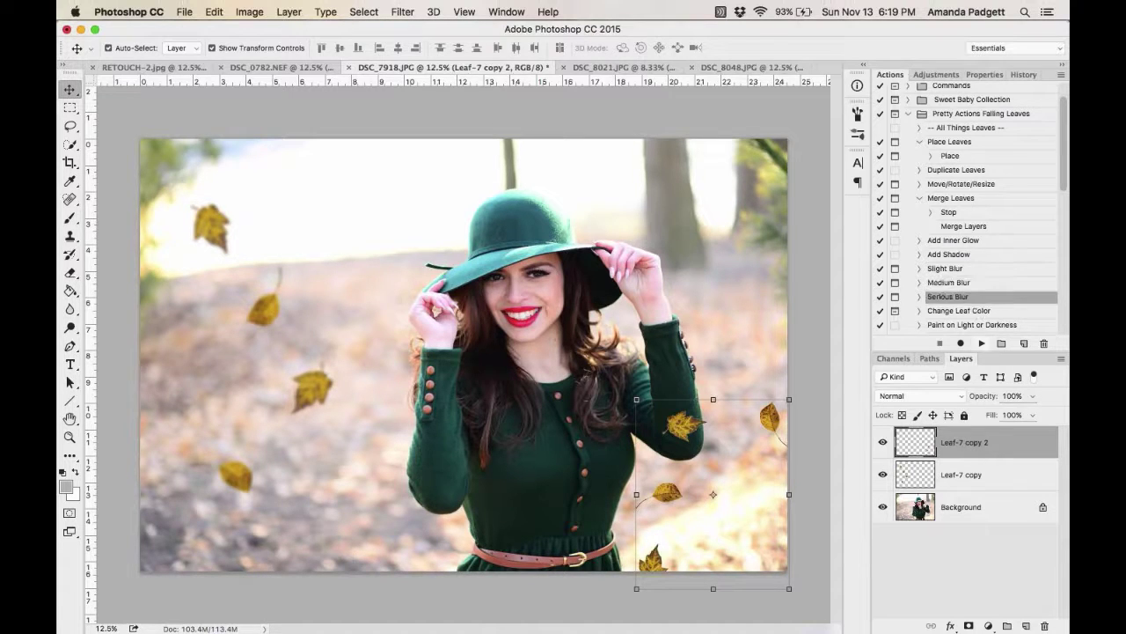
pyautogui.click(982, 343)
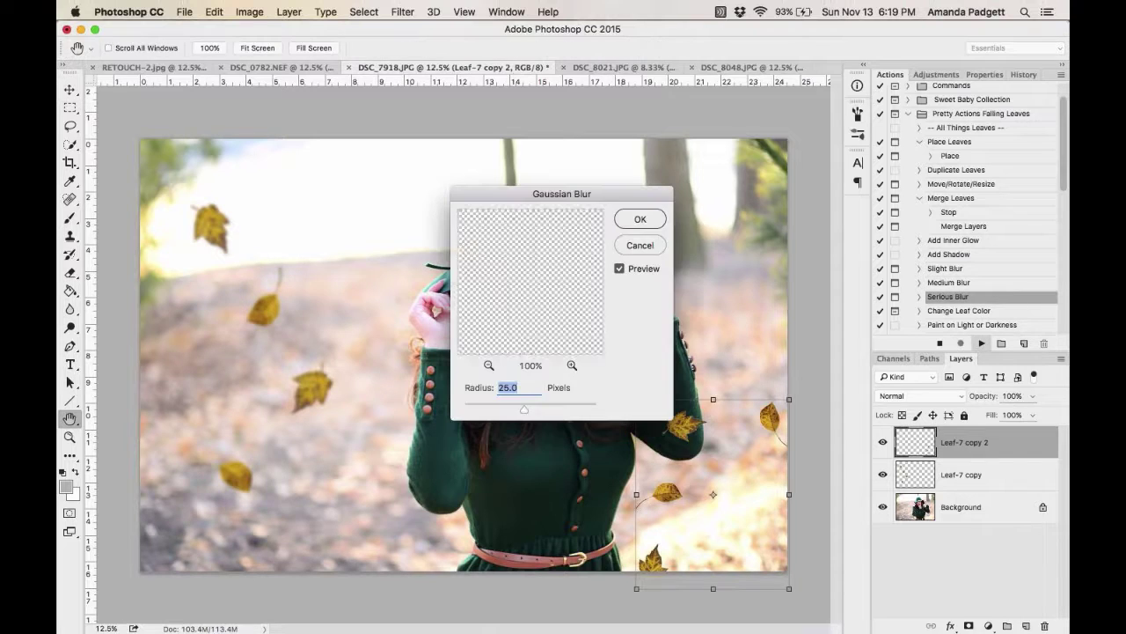
pyautogui.click(641, 220)
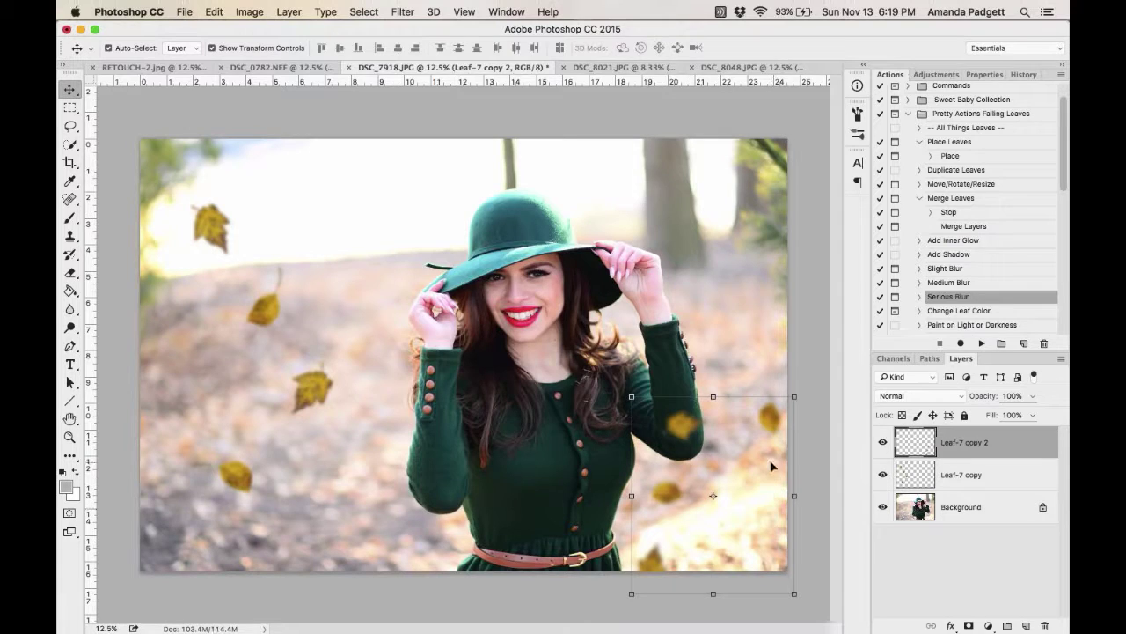
pyautogui.moveTo(632, 397)
pyautogui.mouseDown()
pyautogui.moveTo(645, 401)
pyautogui.moveTo(626, 393)
pyautogui.mouseUp()
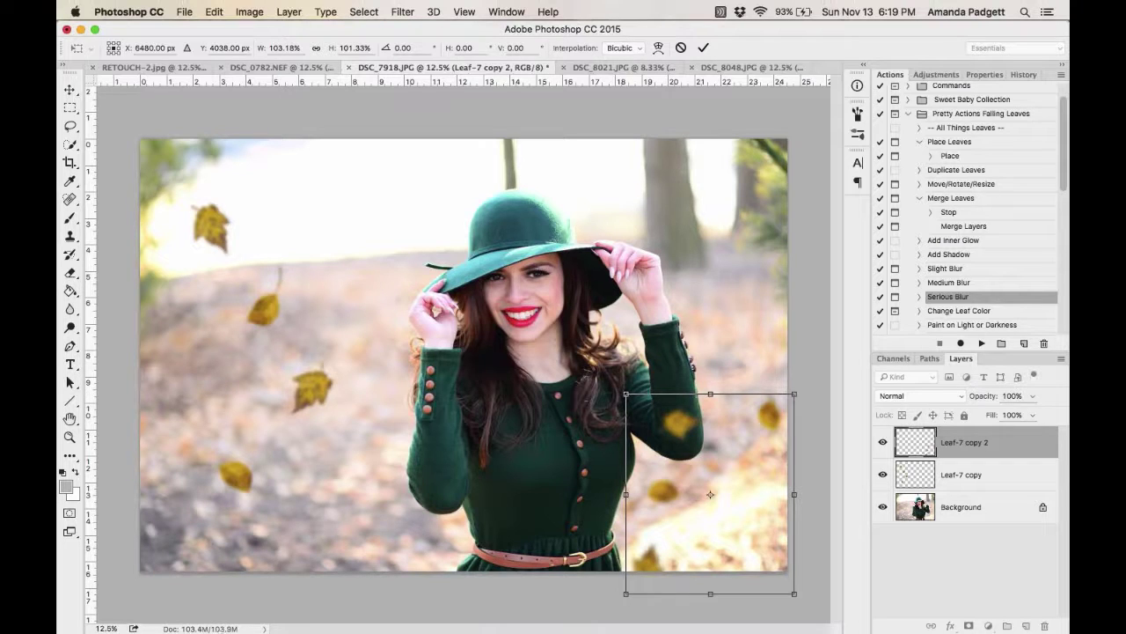
pyautogui.click(703, 48)
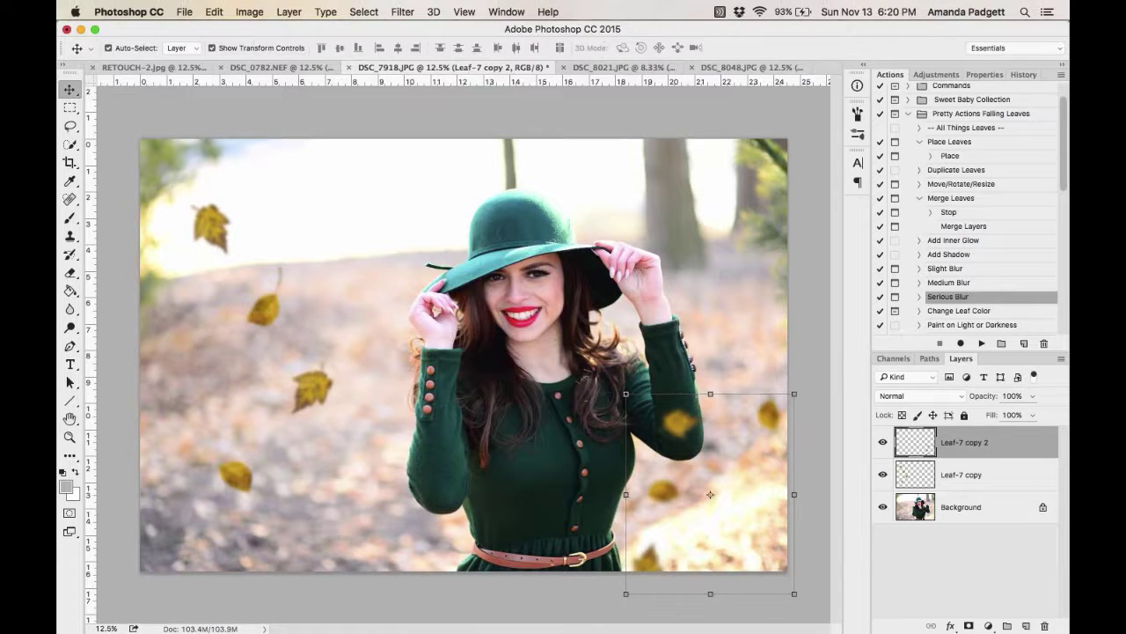
# Place Leaf-8.png above the Background with Place Leaves, scaled to about 71% by 69%, rotated about -70° and positioned beside the woman's bent elbow.
pyautogui.click(975, 510)
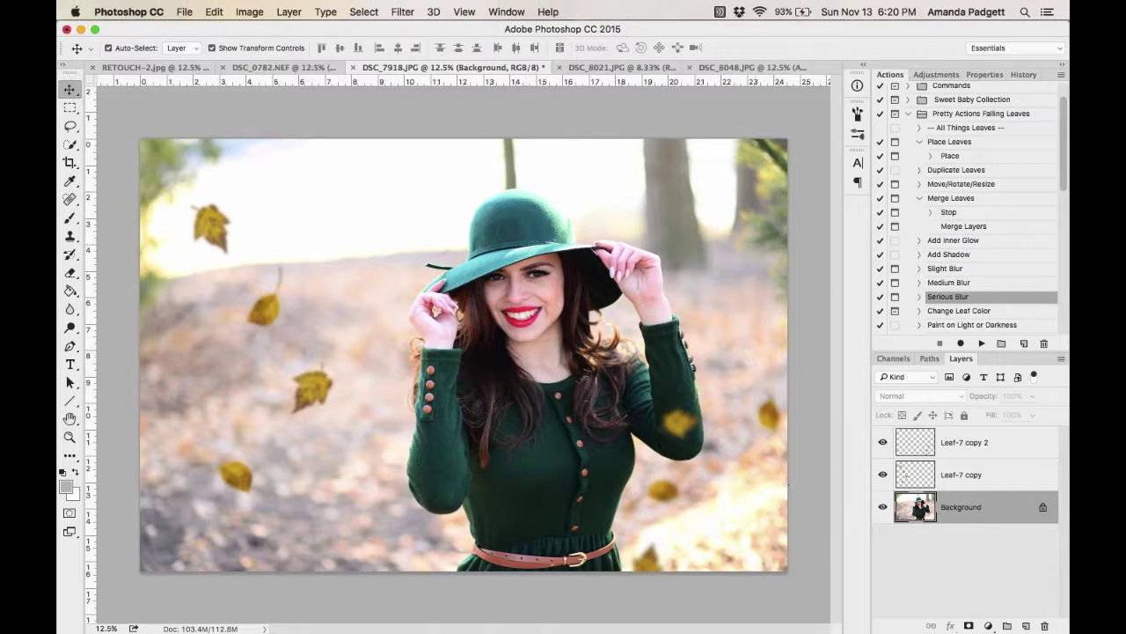
pyautogui.click(958, 141)
pyautogui.click(980, 344)
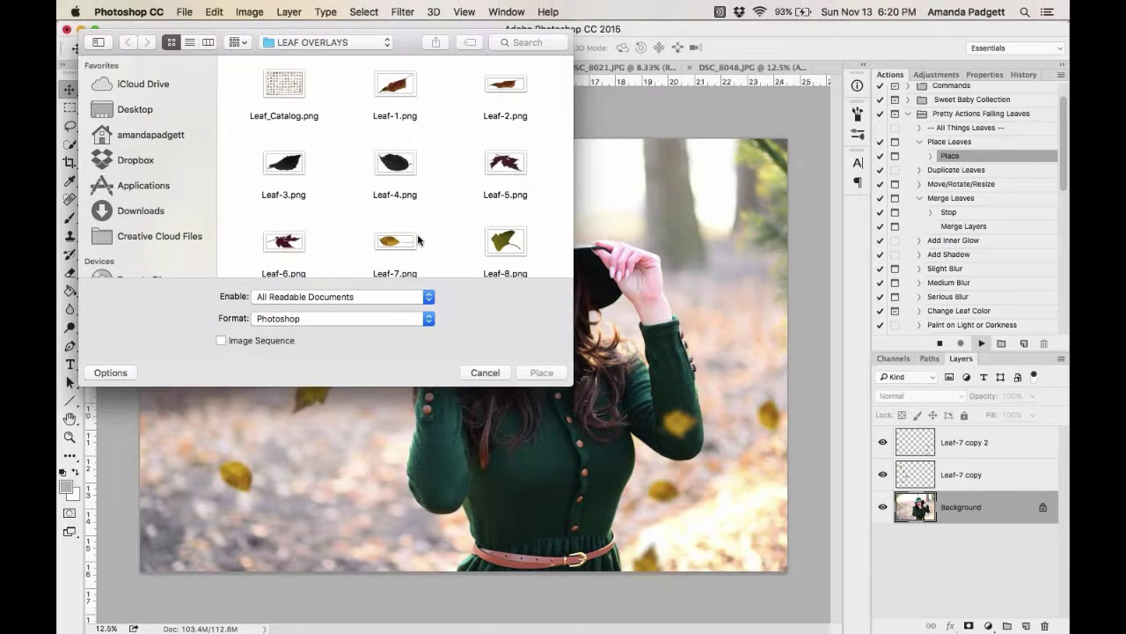
pyautogui.click(526, 246)
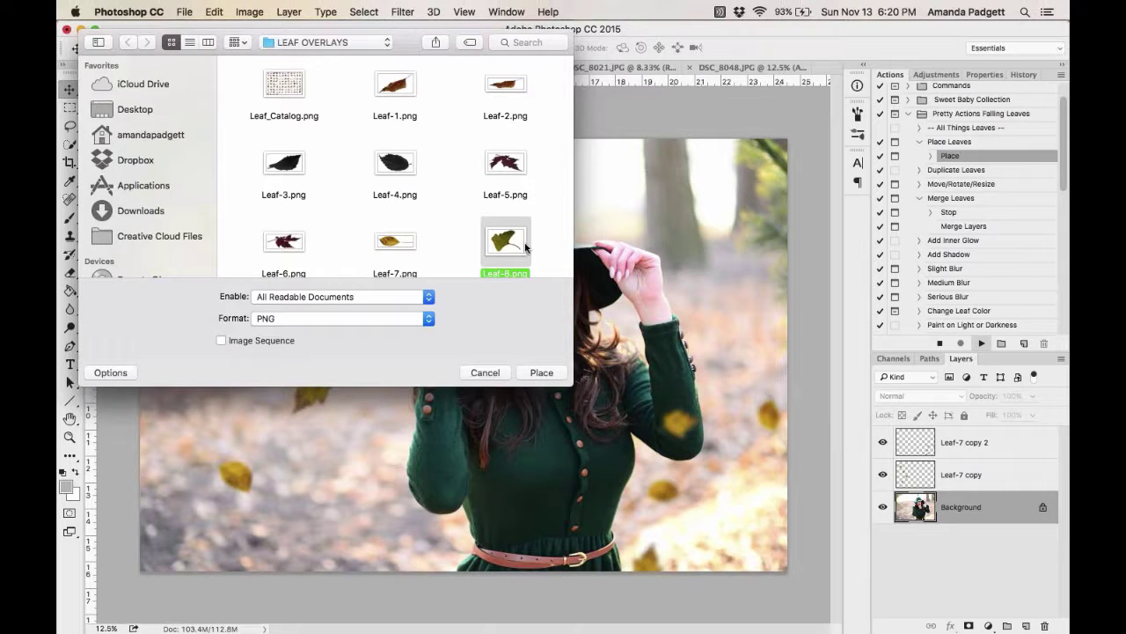
pyautogui.click(554, 374)
pyautogui.moveTo(546, 300); pyautogui.dragTo(277, 431)
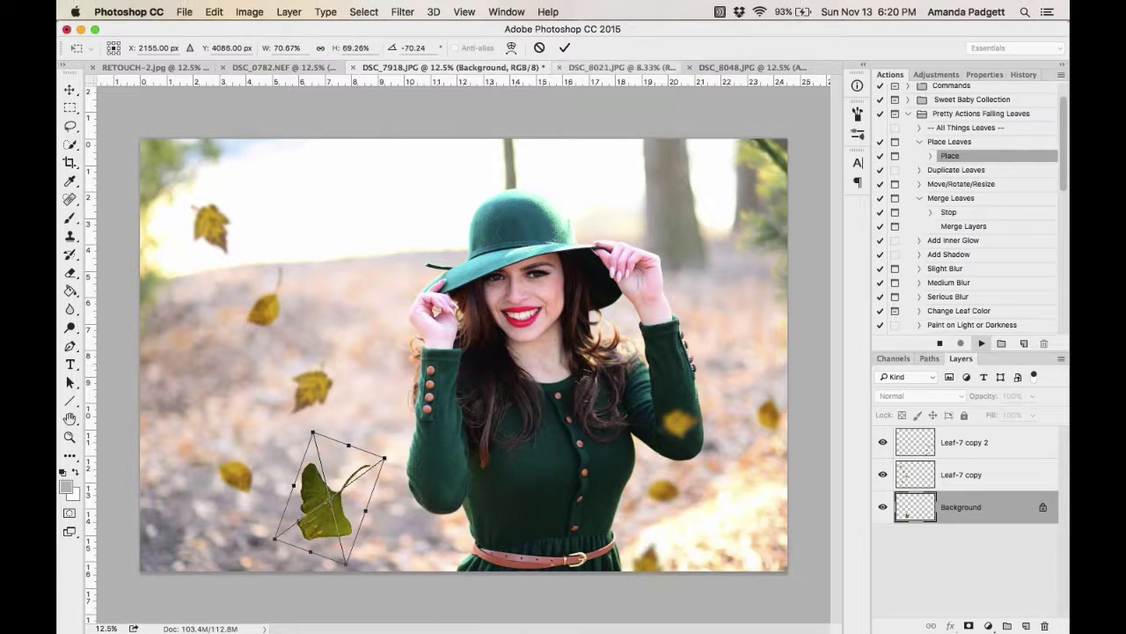
pyautogui.click(564, 48)
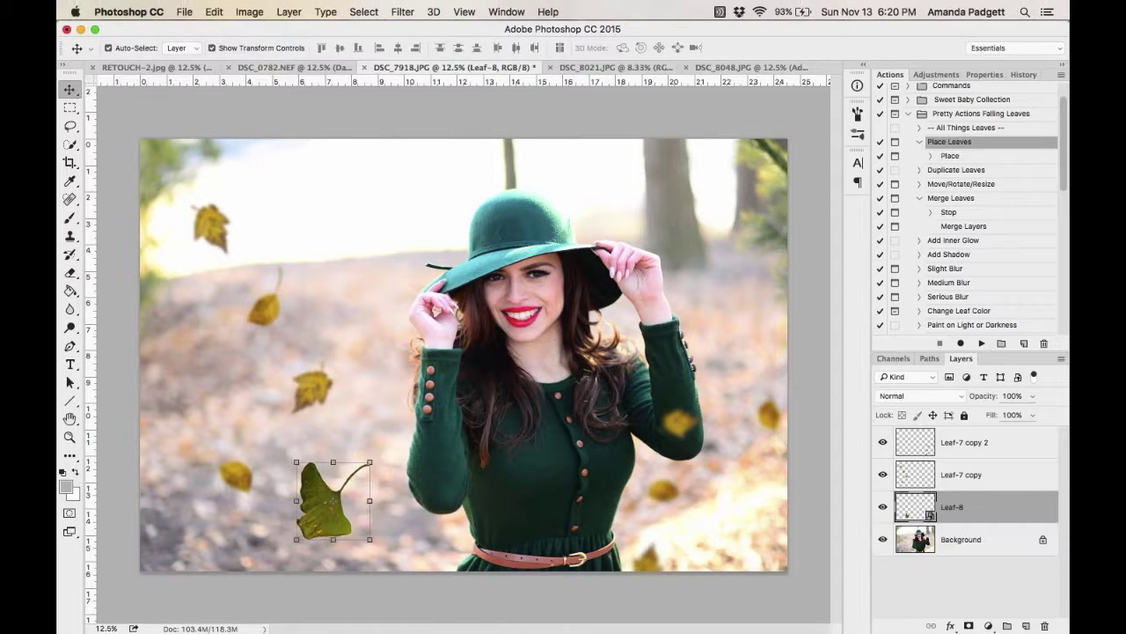
# Run the Change Leaf Color action on the Leaf-8 layer, continuing past its instructions.
pyautogui.click(991, 312)
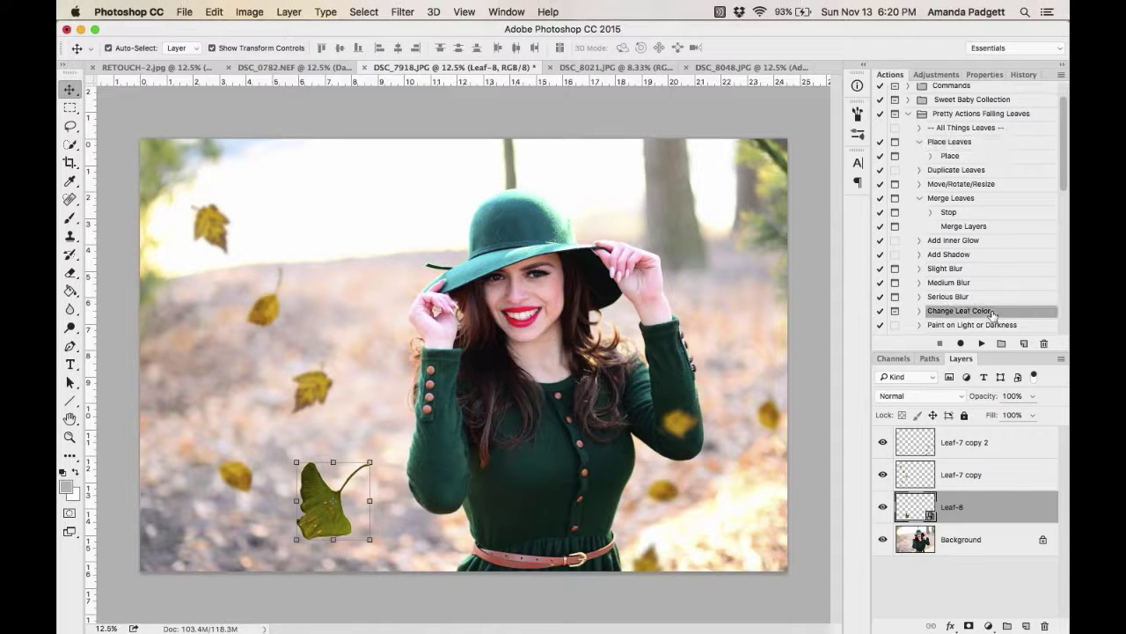
pyautogui.scroll(-1, 987, 306)
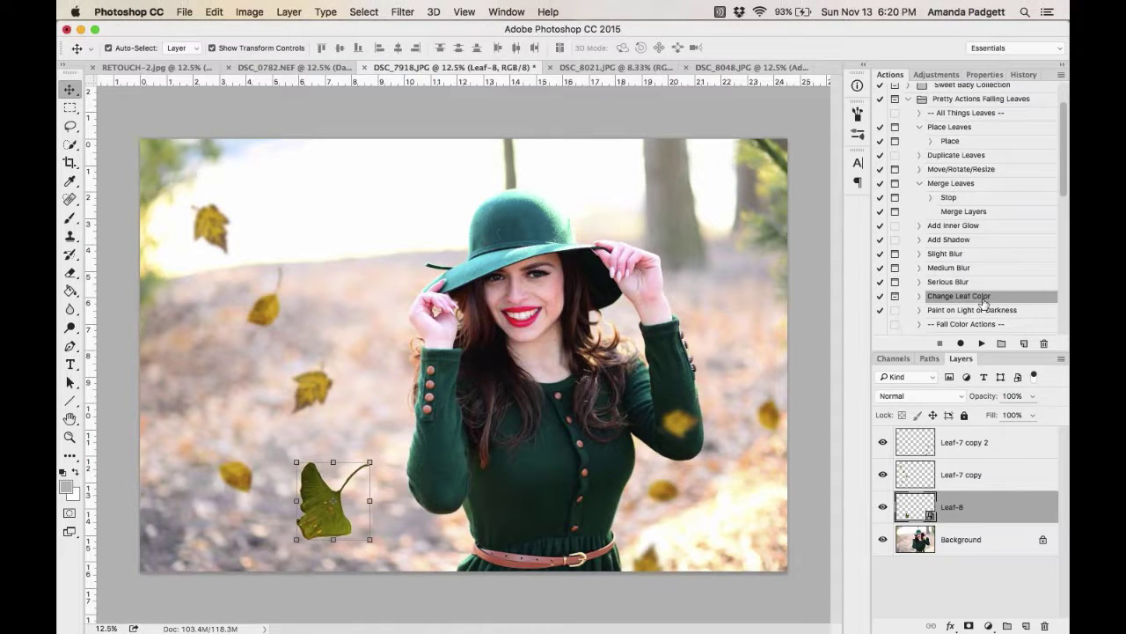
pyautogui.click(982, 343)
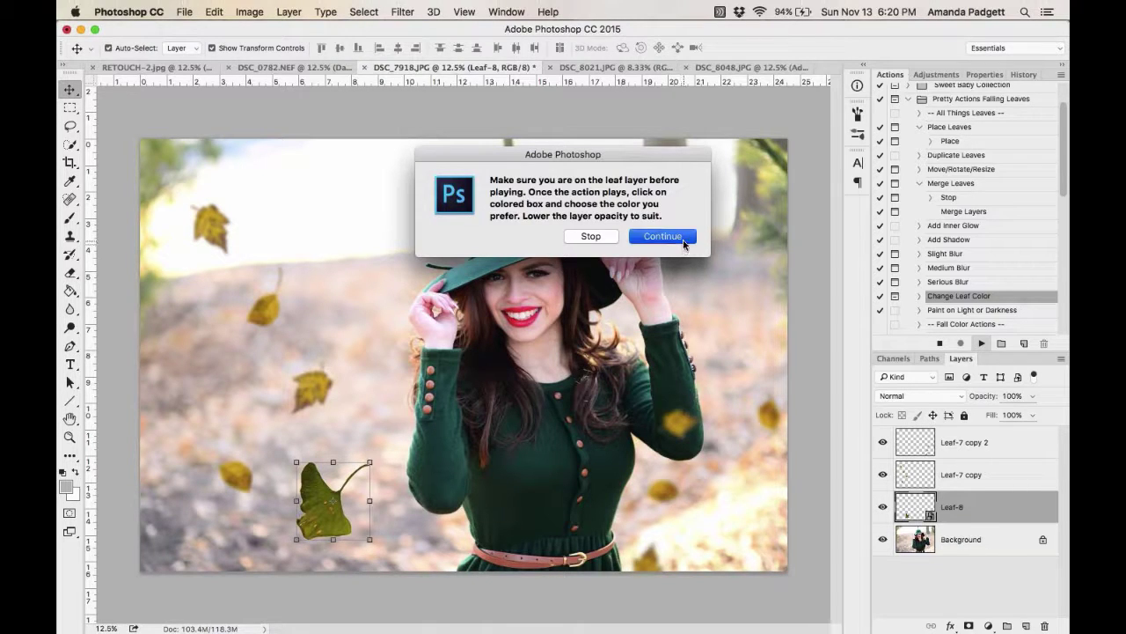
pyautogui.click(681, 239)
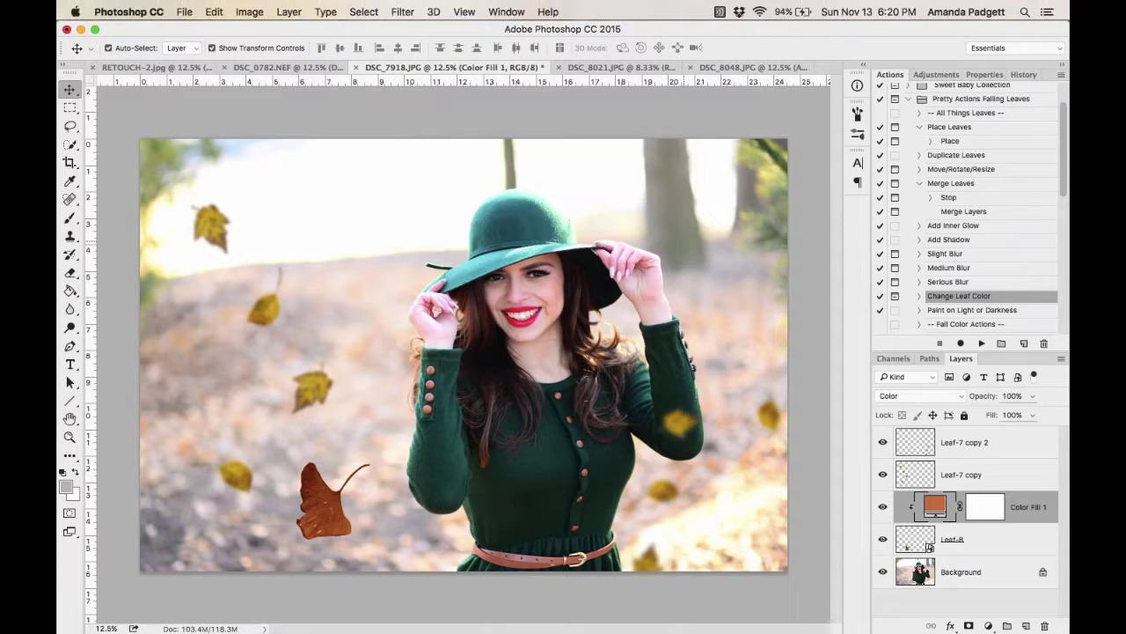
# Change the color fill clipped to the Leaf-8 leaf to golden yellow d5ab19.
pyautogui.doubleClick(935, 506)
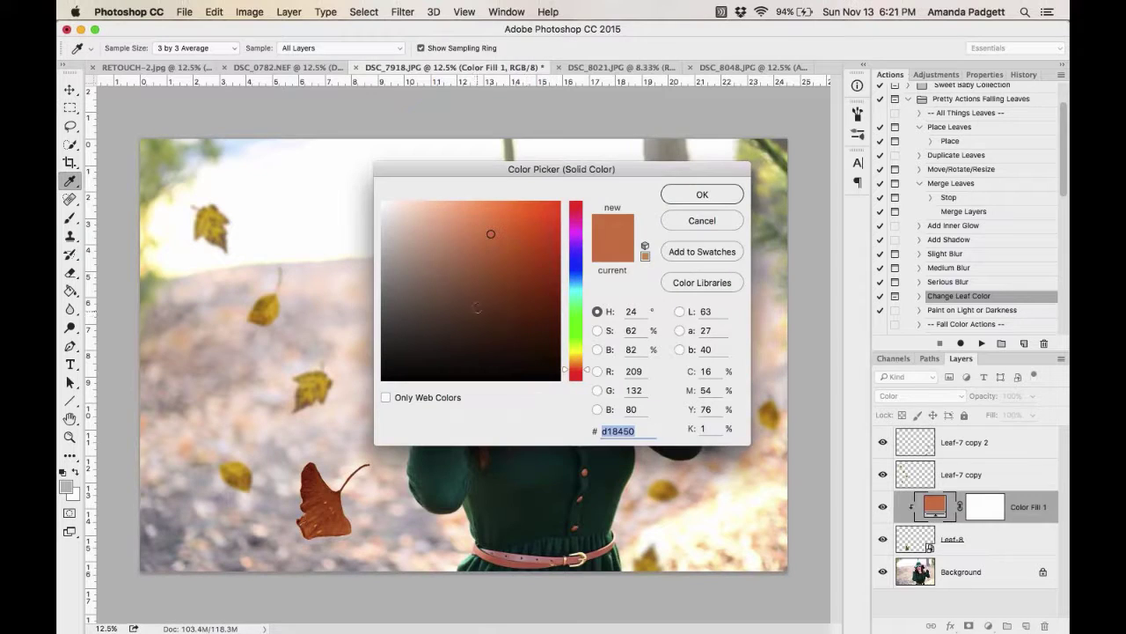
pyautogui.click(577, 357)
pyautogui.moveTo(579, 361); pyautogui.dragTo(578, 358)
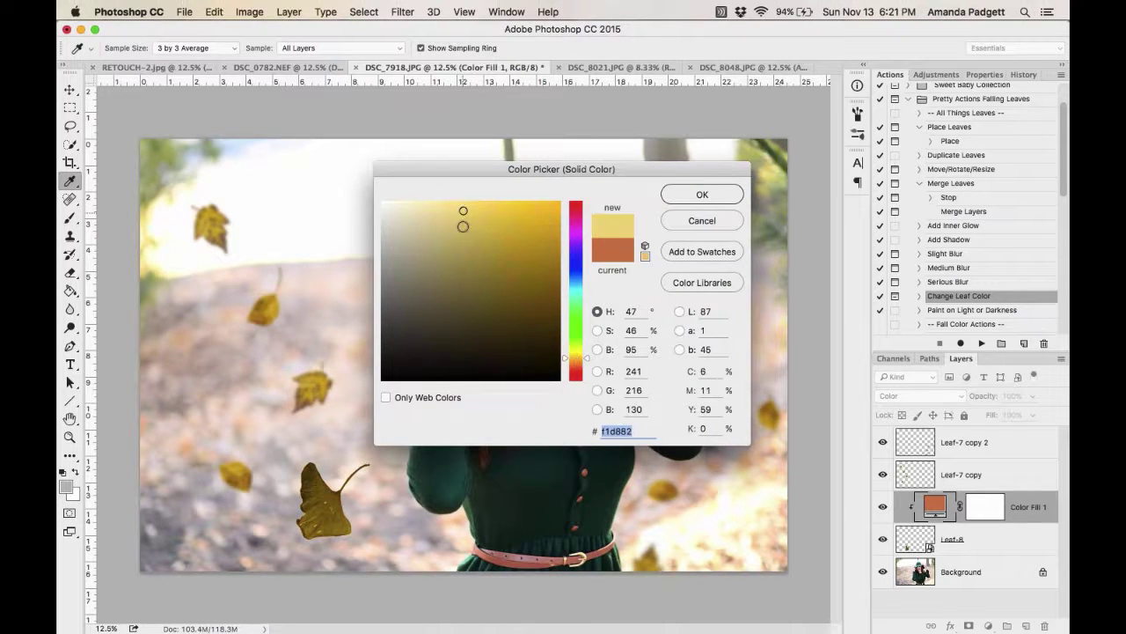
pyautogui.click(469, 267)
pyautogui.click(497, 273)
pyautogui.click(525, 249)
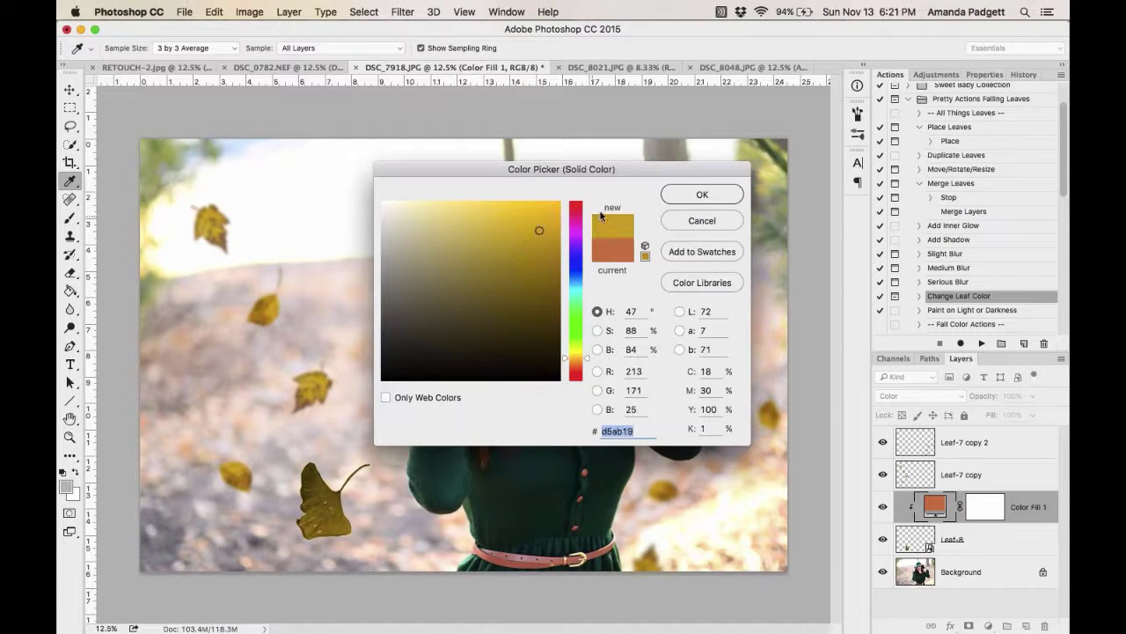
pyautogui.click(688, 190)
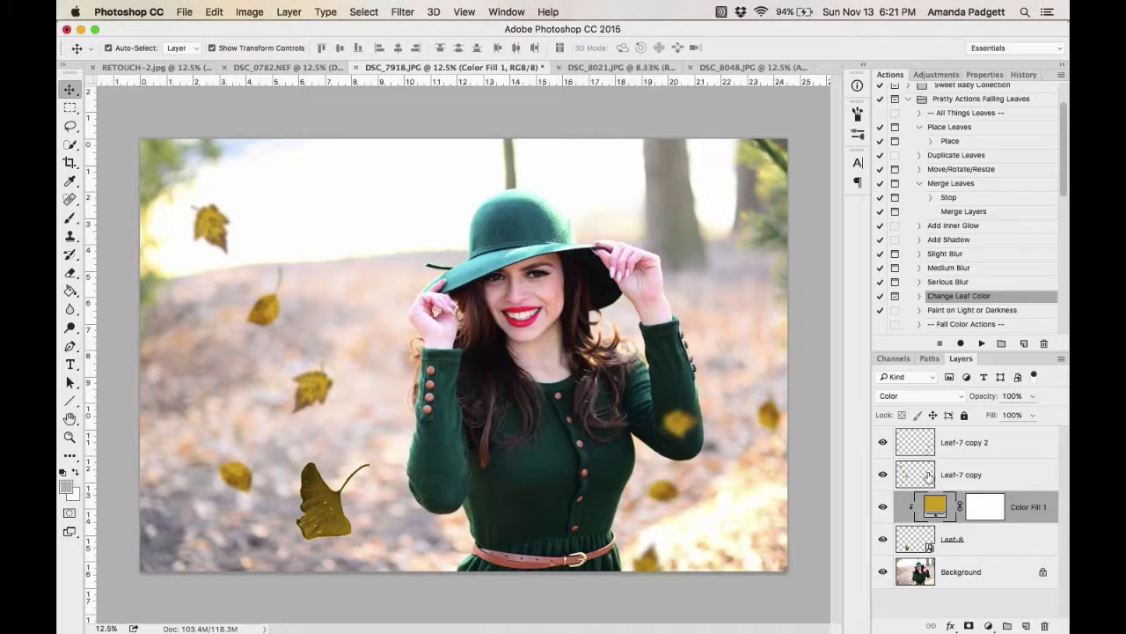
# Lower the opacity of the color fill clipped to the Leaf-8 leaf to 48% and change its color to a brighter golden yellow.
pyautogui.moveTo(992, 397); pyautogui.dragTo(952, 404)
pyautogui.doubleClick(930, 507)
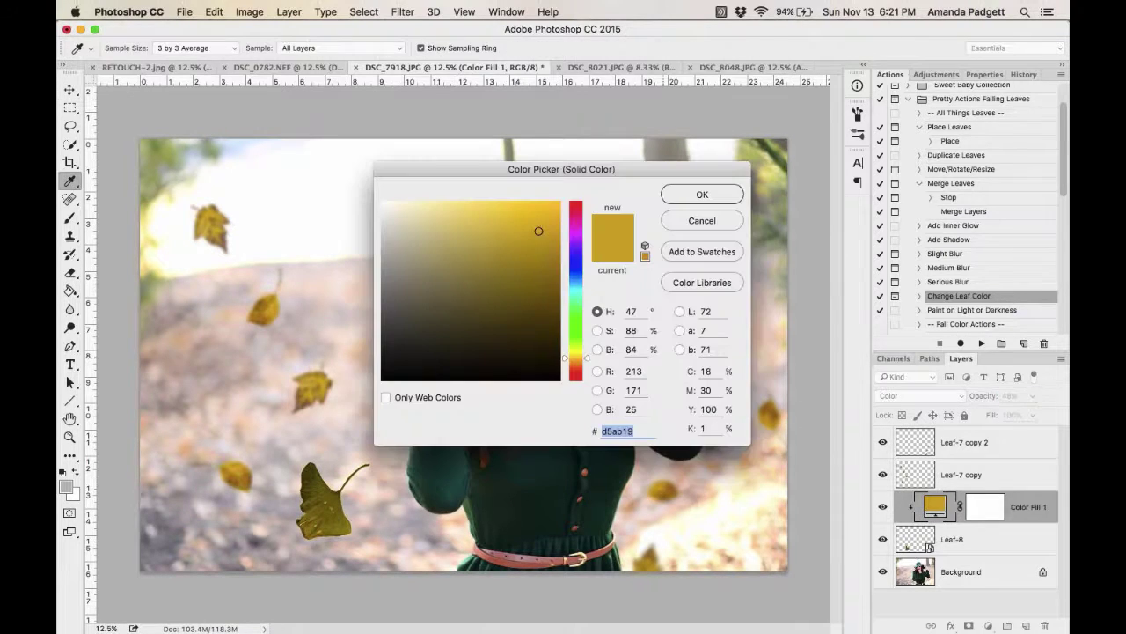
pyautogui.click(439, 216)
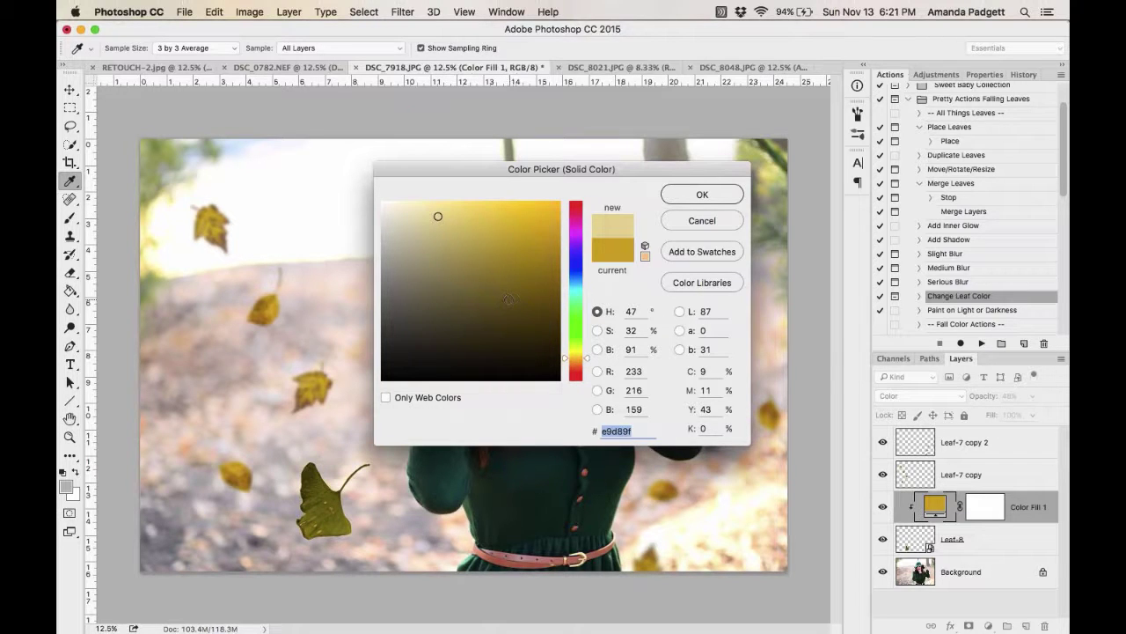
pyautogui.click(579, 227)
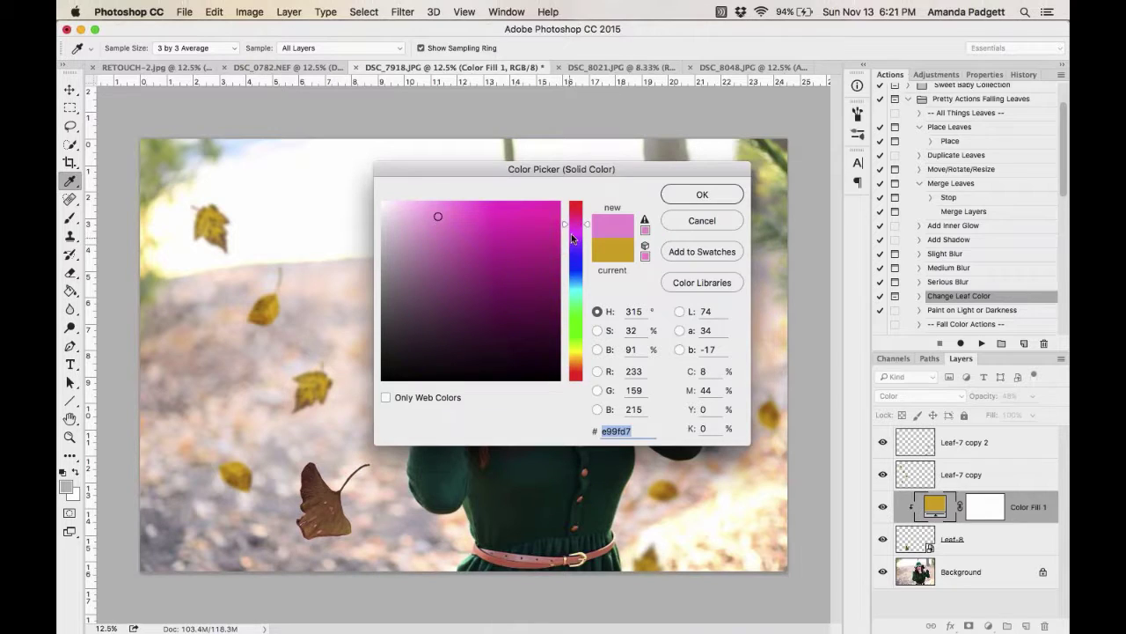
pyautogui.moveTo(578, 230); pyautogui.dragTo(576, 225)
pyautogui.click(574, 360)
pyautogui.moveTo(486, 218)
pyautogui.mouseDown()
pyautogui.moveTo(523, 205)
pyautogui.moveTo(552, 215)
pyautogui.mouseUp()
pyautogui.click(701, 195)
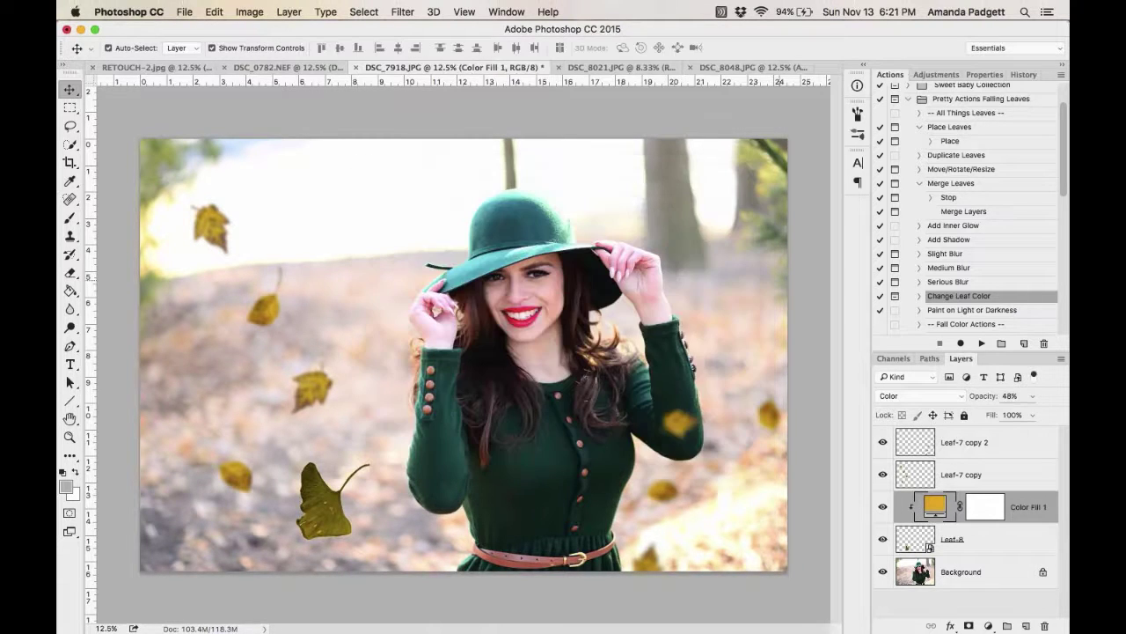
# Compare the Leaf-8 leaf with and without its color fill, and set the fill's opacity to 34%.
pyautogui.moveTo(977, 398); pyautogui.dragTo(989, 397)
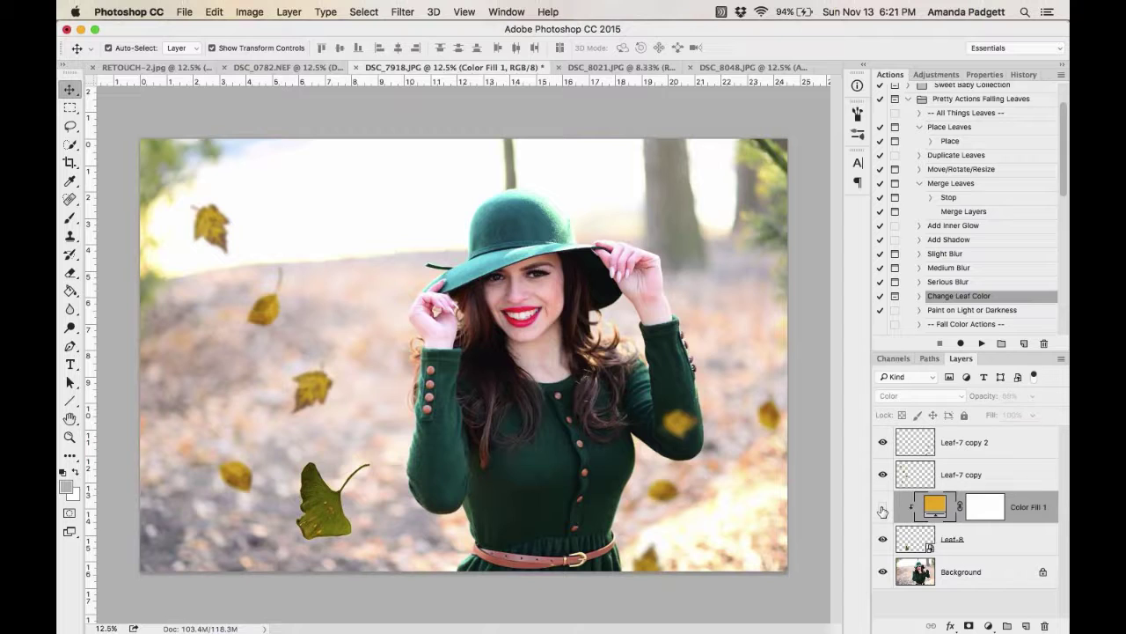
pyautogui.click(883, 508)
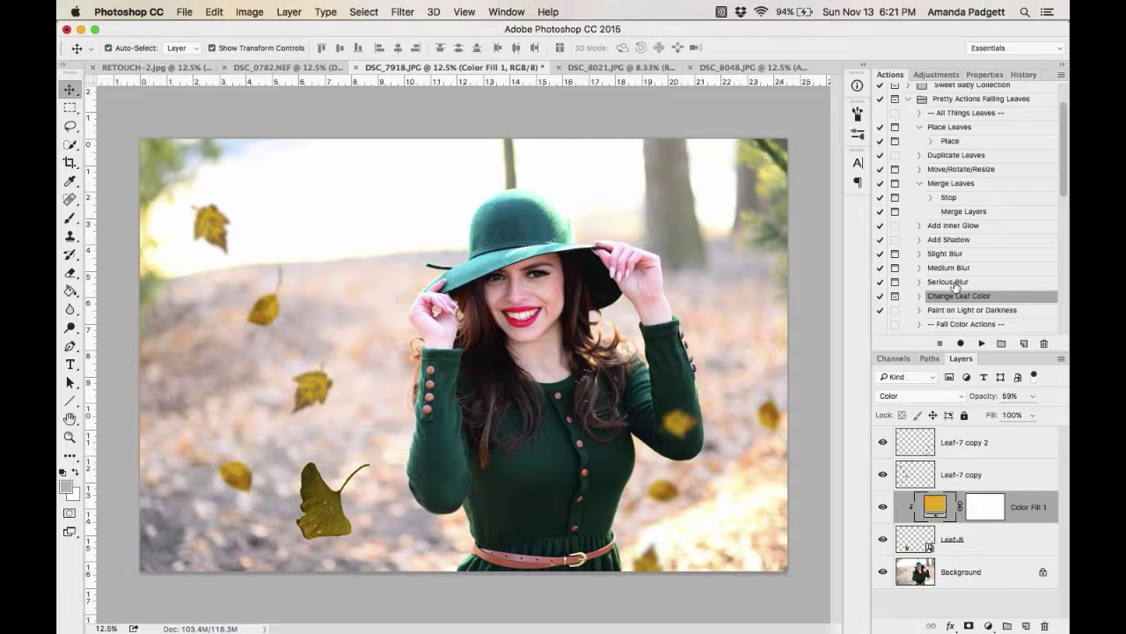
pyautogui.moveTo(982, 398); pyautogui.dragTo(966, 546)
# Run the Medium Blur action on the Leaf-8 layer with an 8.8-pixel radius.
pyautogui.click(940, 541)
pyautogui.click(957, 268)
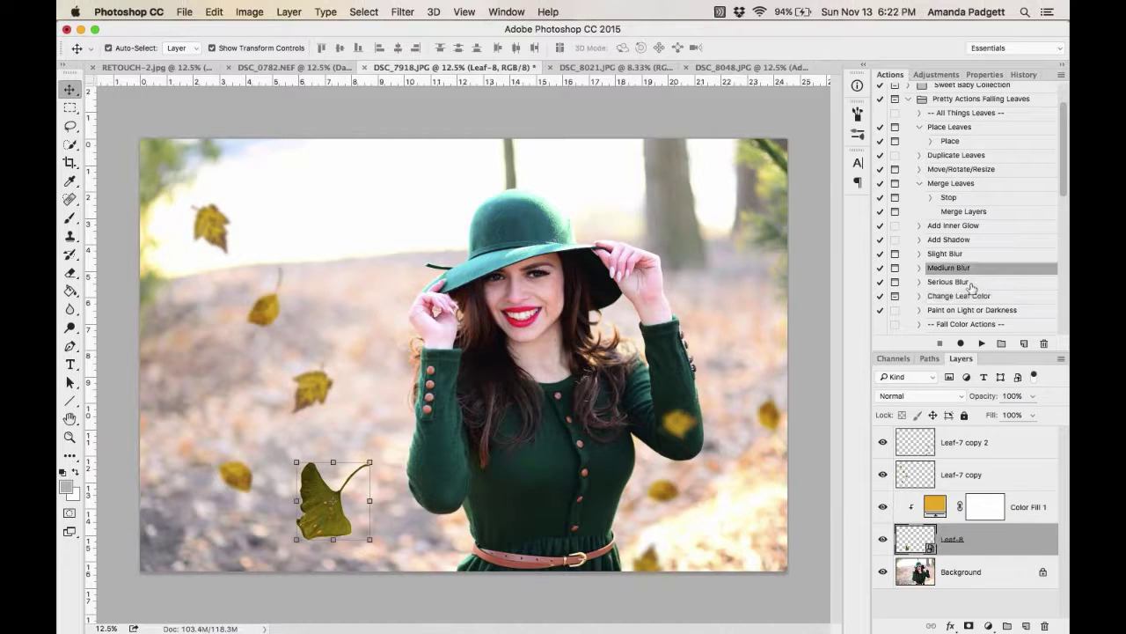
pyautogui.click(982, 343)
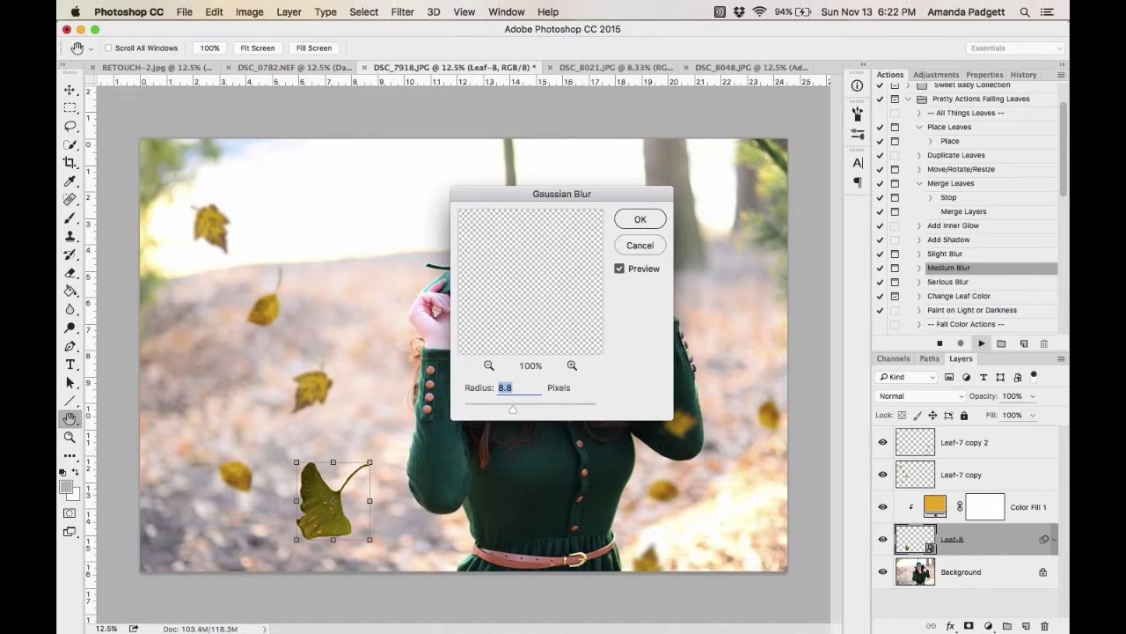
pyautogui.click(659, 228)
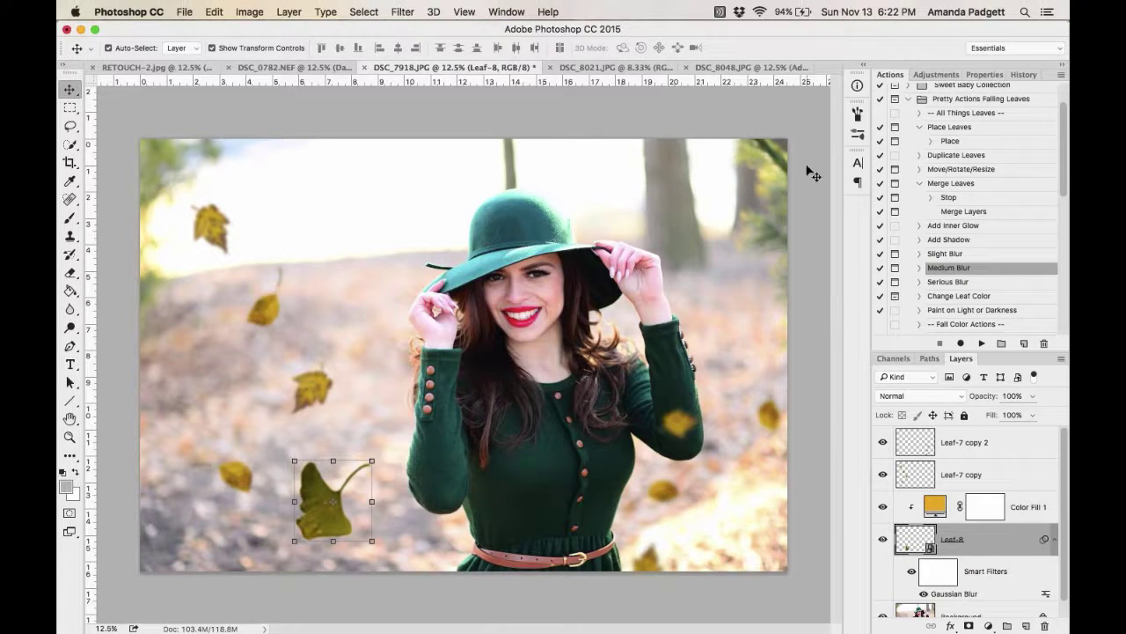
pyautogui.click(724, 67)
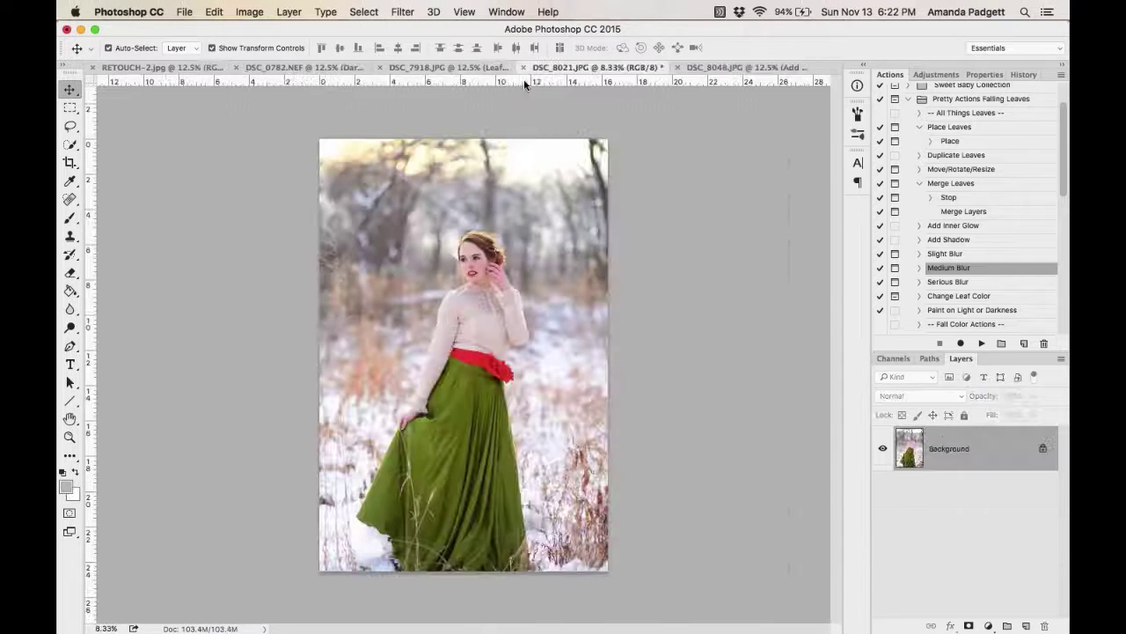
pyautogui.click(535, 69)
pyautogui.click(427, 68)
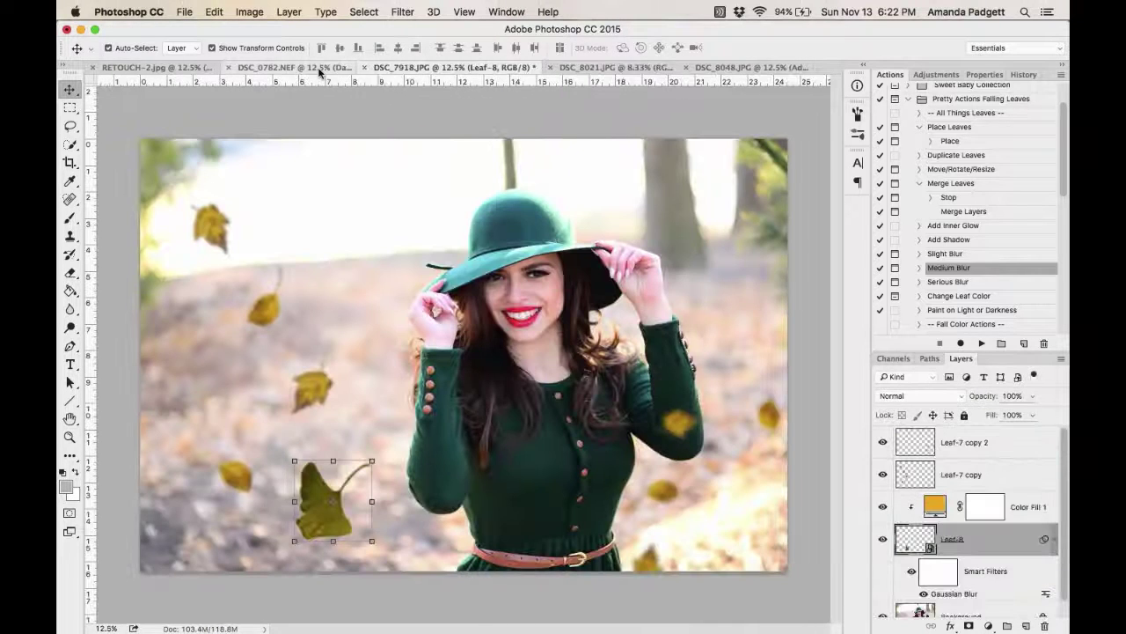
pyautogui.scroll(-5, 968, 254)
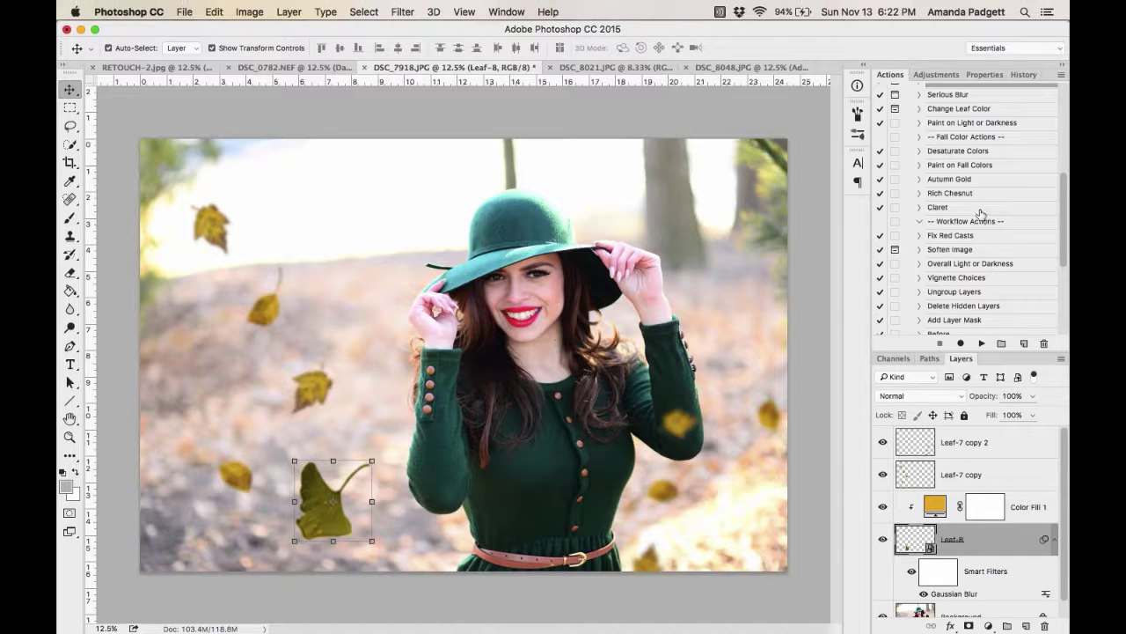
pyautogui.click(984, 152)
pyautogui.click(982, 343)
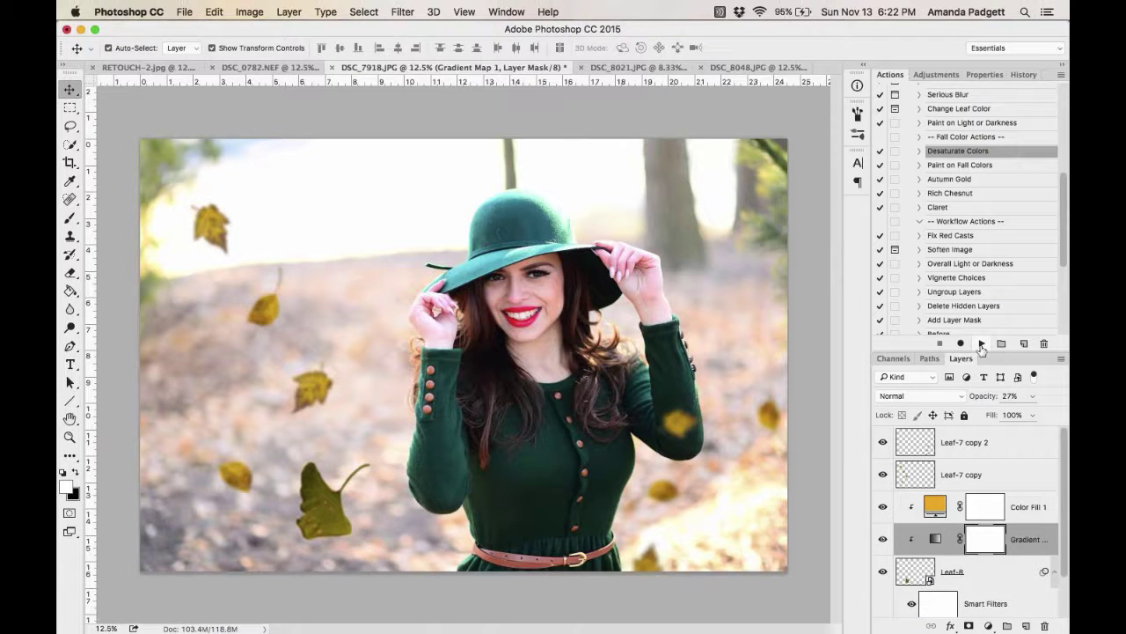
pyautogui.scroll(-2, 1011, 493)
pyautogui.press('Delete')
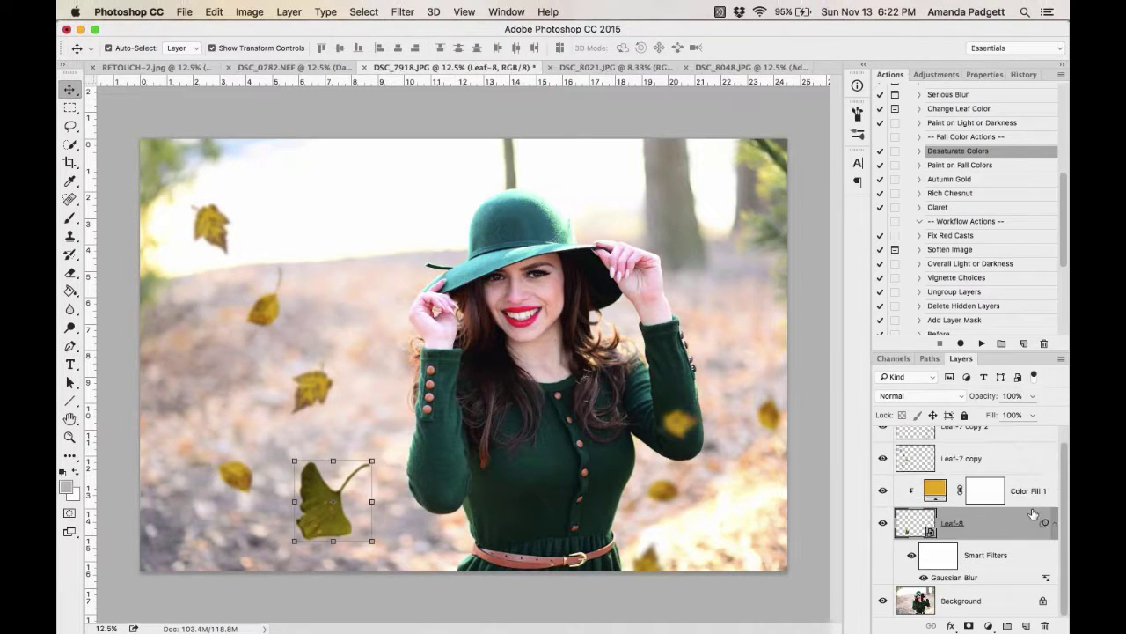
# Run the Desaturate Colors action directly above the Background and set its gradient map's opacity to 23%.
pyautogui.click(984, 604)
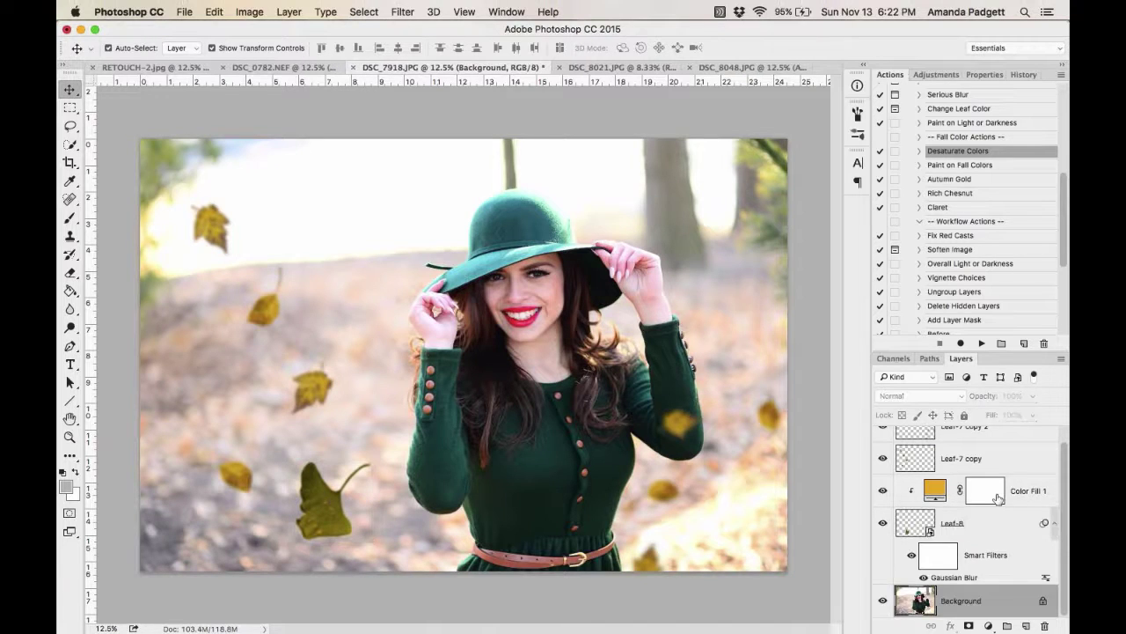
pyautogui.click(982, 343)
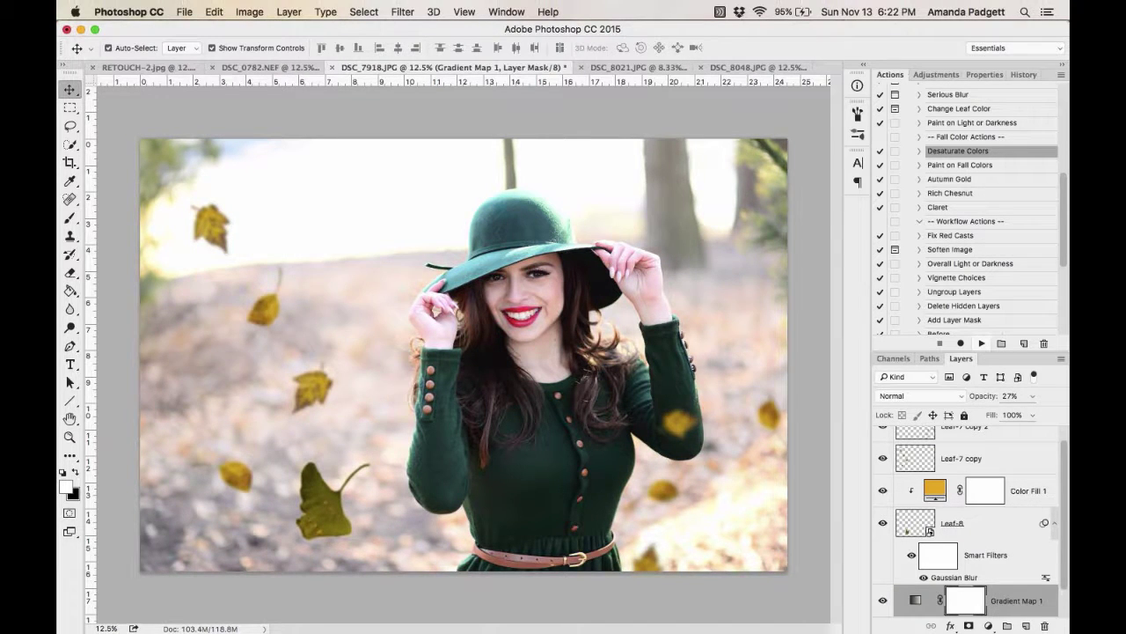
pyautogui.moveTo(998, 400); pyautogui.dragTo(984, 400)
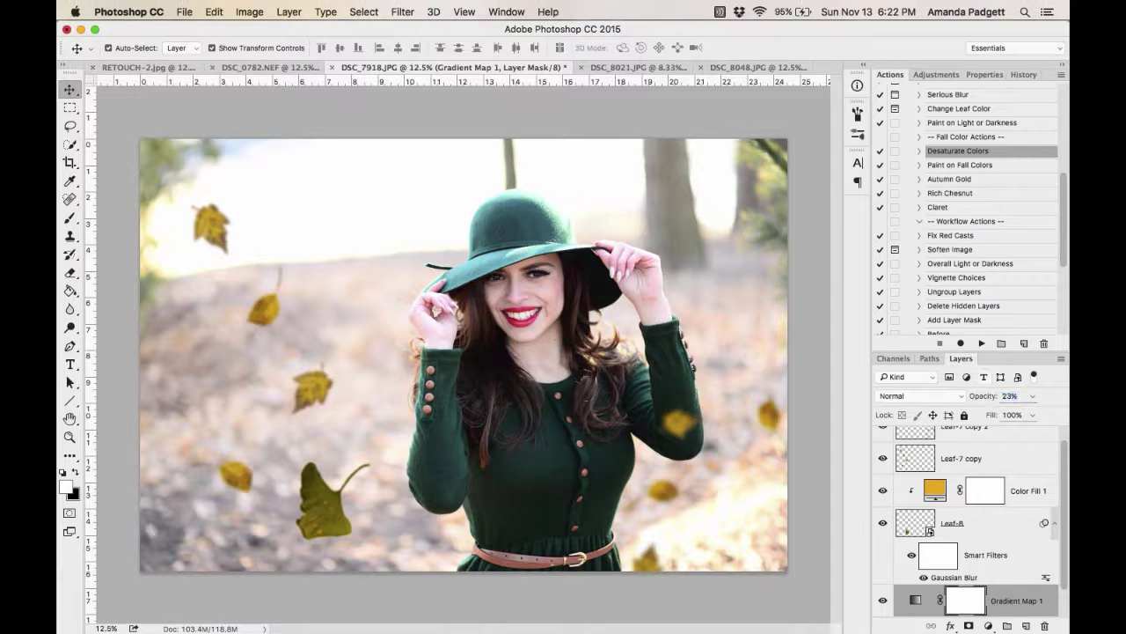
# Run the Paint on Fall Colors action above the gradient map layer.
pyautogui.click(978, 180)
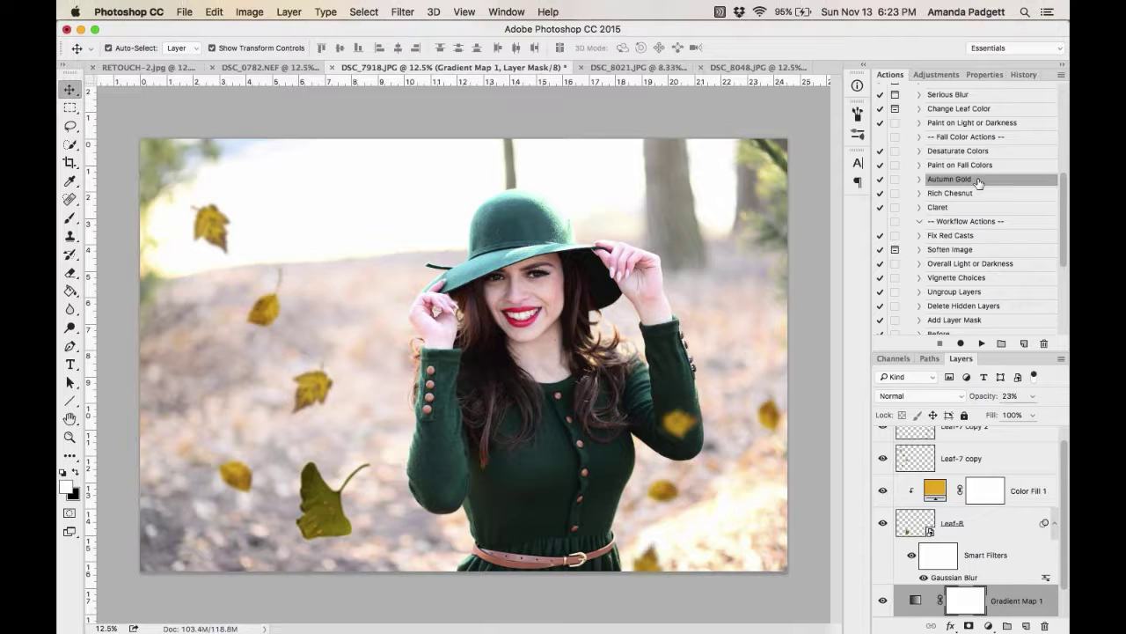
pyautogui.click(981, 165)
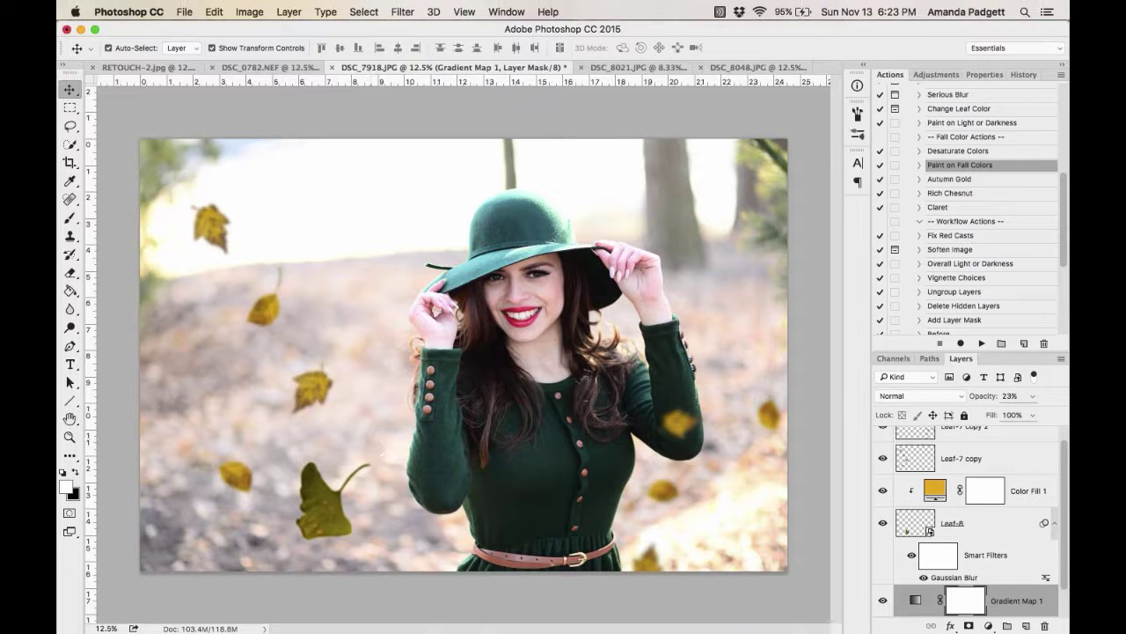
pyautogui.click(981, 343)
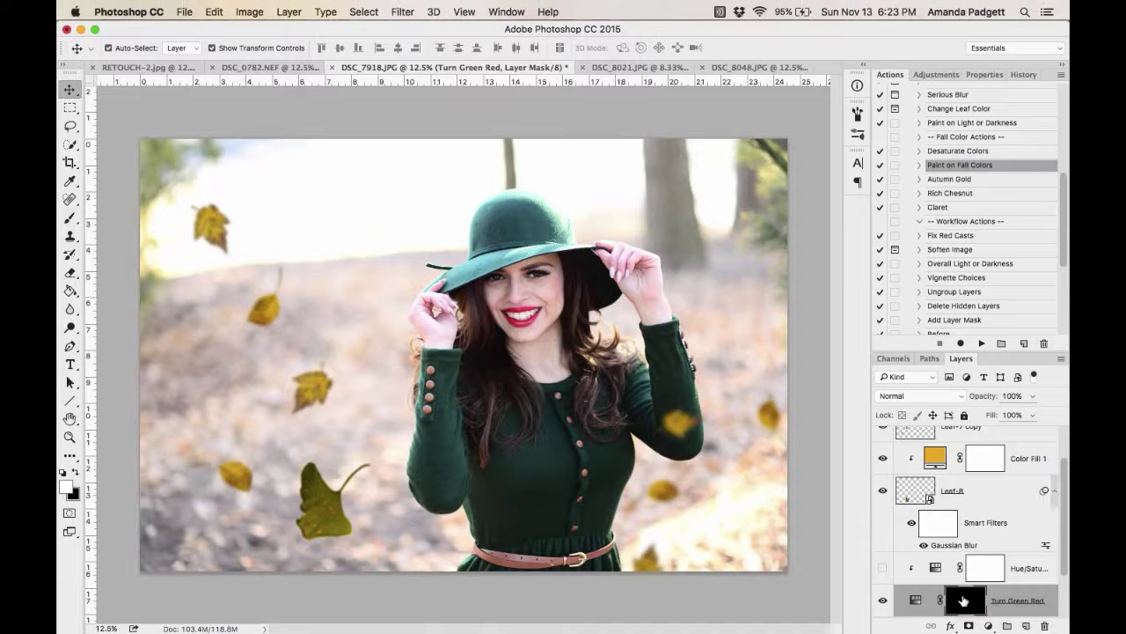
# Paint white on the Turn Green Red mask over the background beside the woman at 100% opacity, reduce the brush from 1400 to 1000, and compare the effect.
pyautogui.press('b')
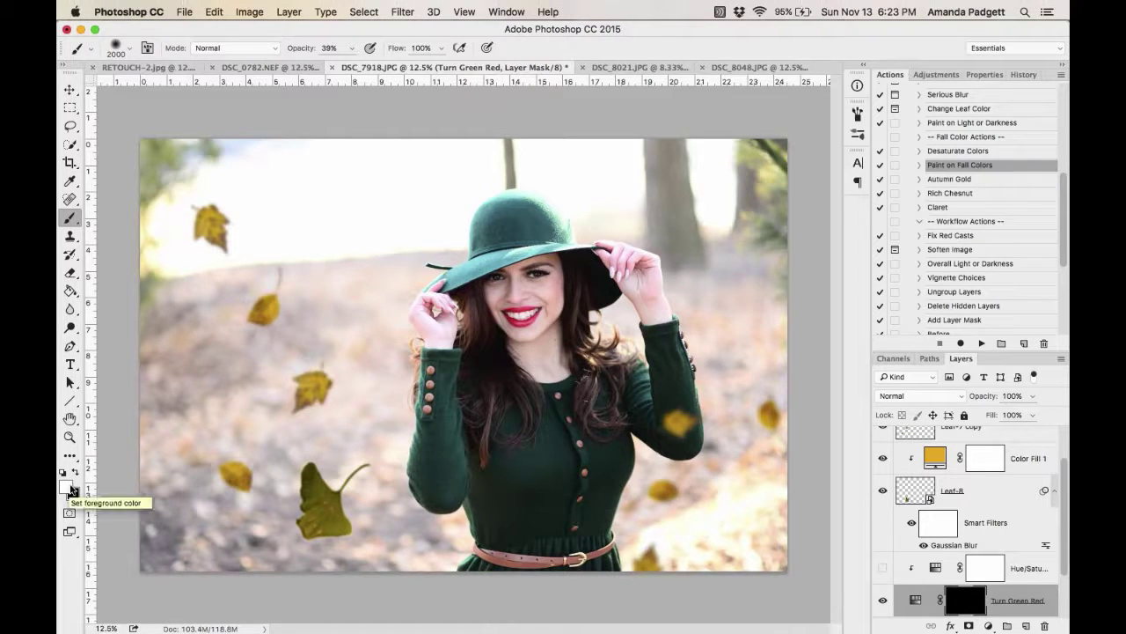
pyautogui.press('0')
pyautogui.press('[')
pyautogui.press('[')
pyautogui.press('[')
pyautogui.press('[')
pyautogui.press('[')
pyautogui.press('[')
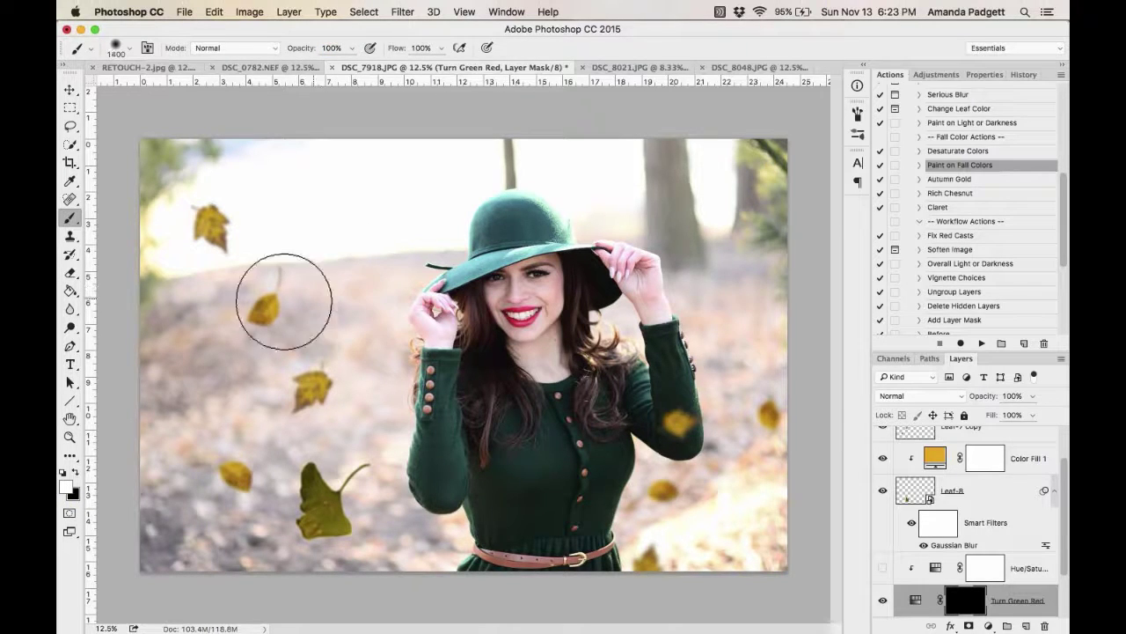
pyautogui.moveTo(160, 515)
pyautogui.mouseDown()
pyautogui.moveTo(199, 519)
pyautogui.moveTo(206, 545)
pyautogui.moveTo(243, 544)
pyautogui.moveTo(265, 522)
pyautogui.moveTo(280, 477)
pyautogui.moveTo(343, 515)
pyautogui.mouseUp()
pyautogui.moveTo(188, 502)
pyautogui.mouseDown()
pyautogui.moveTo(180, 389)
pyautogui.moveTo(140, 174)
pyautogui.moveTo(201, 147)
pyautogui.mouseUp()
pyautogui.moveTo(766, 151)
pyautogui.mouseDown()
pyautogui.moveTo(788, 249)
pyautogui.moveTo(783, 271)
pyautogui.moveTo(774, 196)
pyautogui.moveTo(777, 418)
pyautogui.moveTo(742, 330)
pyautogui.moveTo(774, 472)
pyautogui.moveTo(751, 531)
pyautogui.moveTo(674, 544)
pyautogui.moveTo(690, 527)
pyautogui.moveTo(676, 513)
pyautogui.moveTo(674, 533)
pyautogui.moveTo(704, 524)
pyautogui.mouseUp()
pyautogui.press('[')
pyautogui.press('[')
pyautogui.press('[')
pyautogui.press('[')
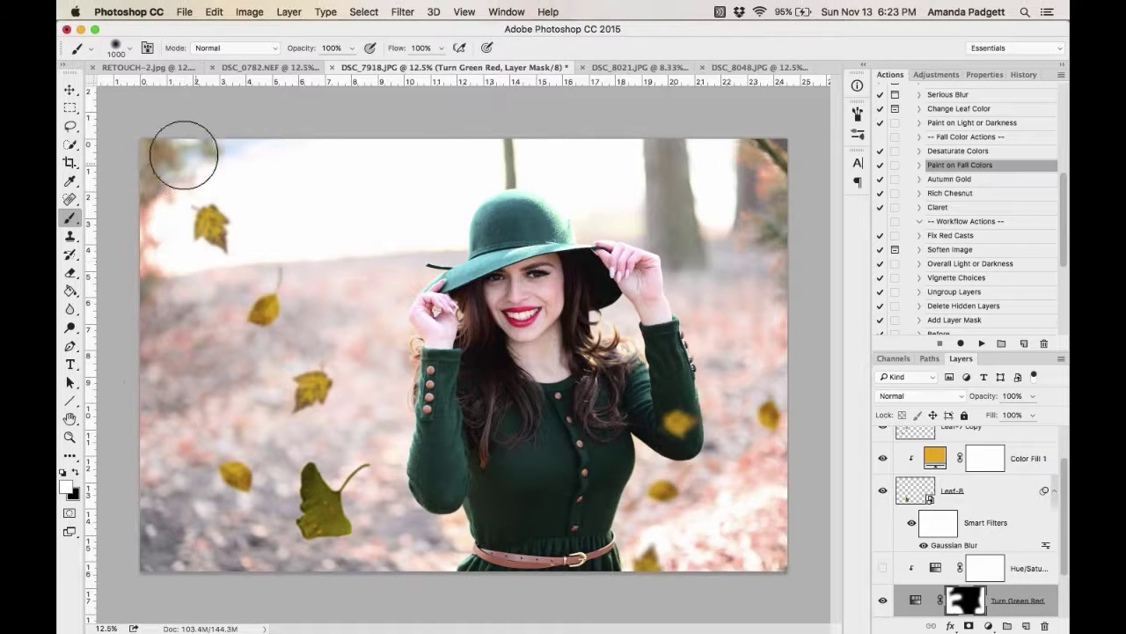
pyautogui.click(881, 601)
pyautogui.click(882, 601)
pyautogui.click(882, 601)
pyautogui.click(882, 601)
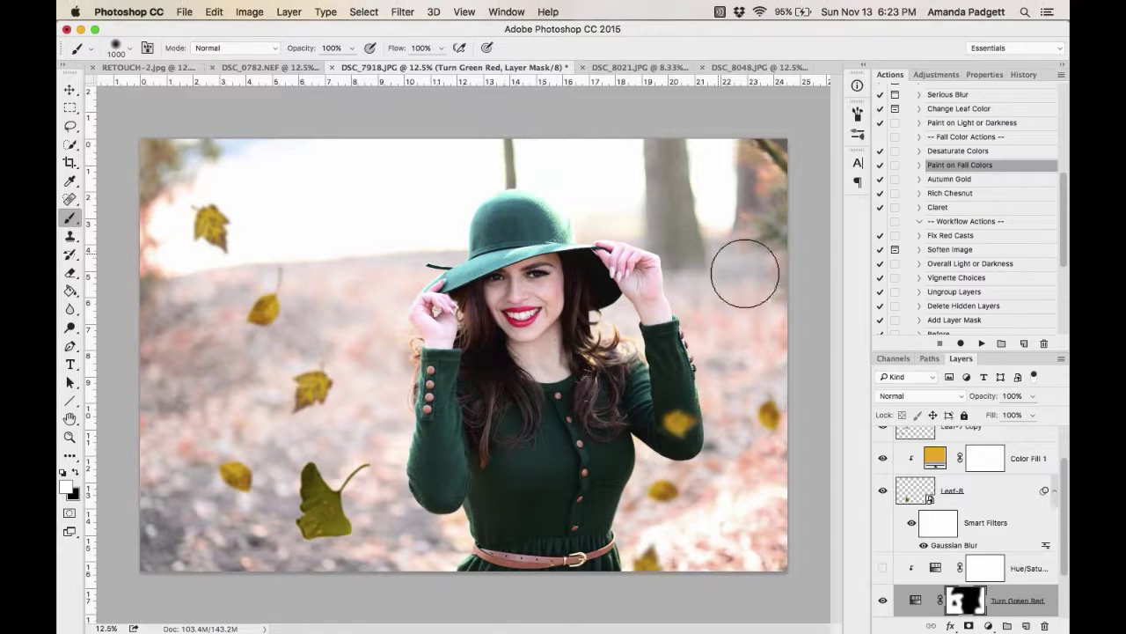
# Run the Vignette Choices action above the Turn Green Red layer, compare both vignettes and keep only Vignette Light shown.
pyautogui.scroll(-2, 958, 480)
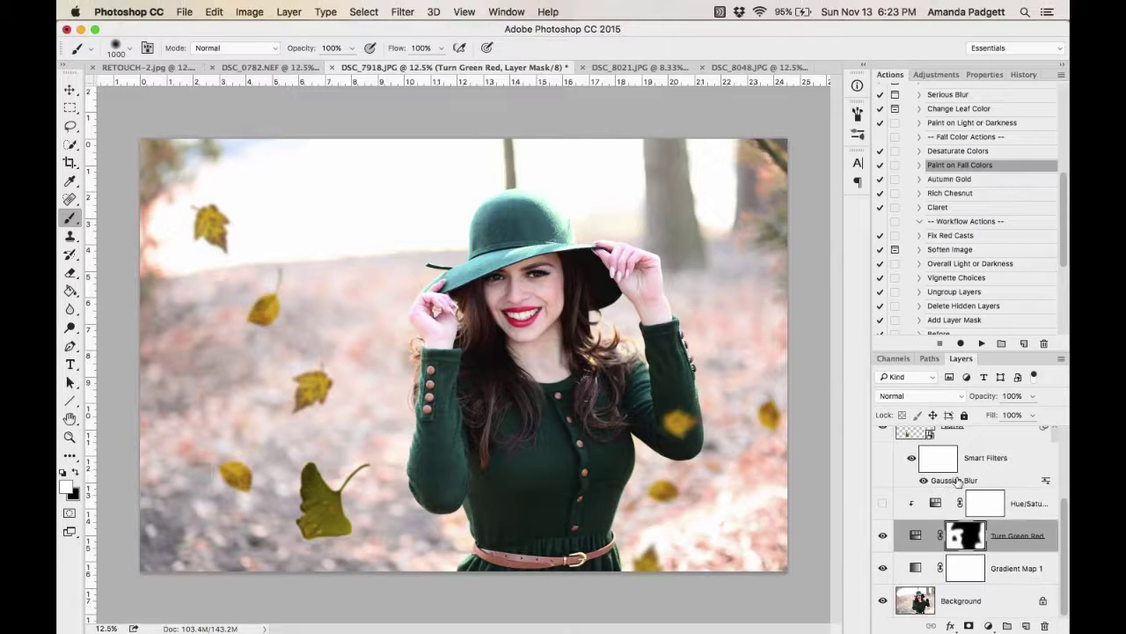
pyautogui.click(990, 280)
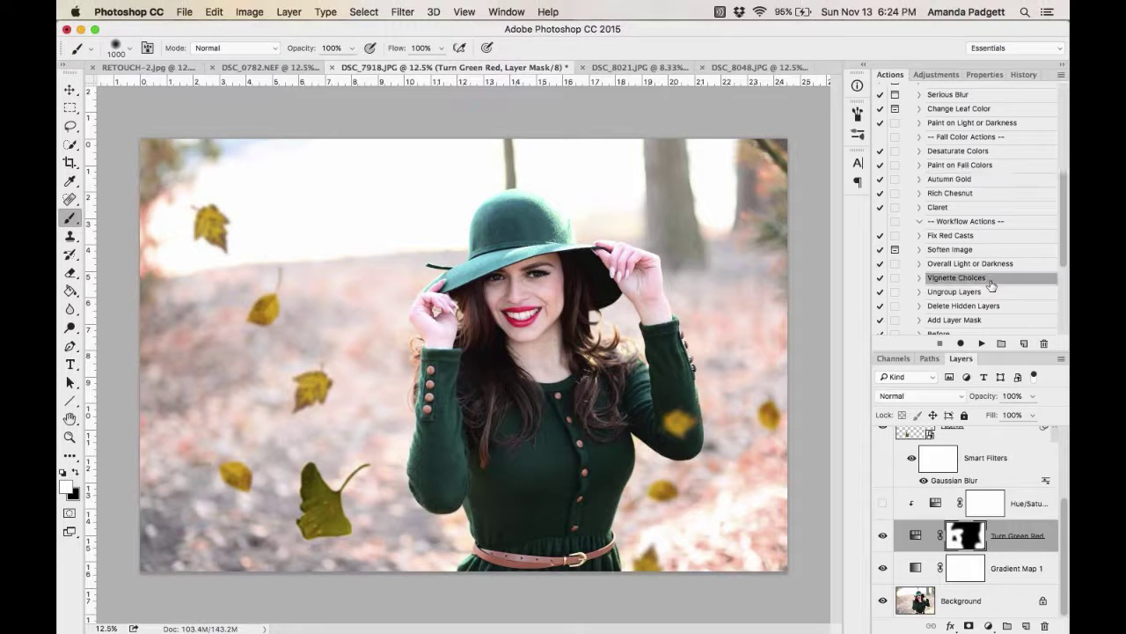
pyautogui.click(981, 344)
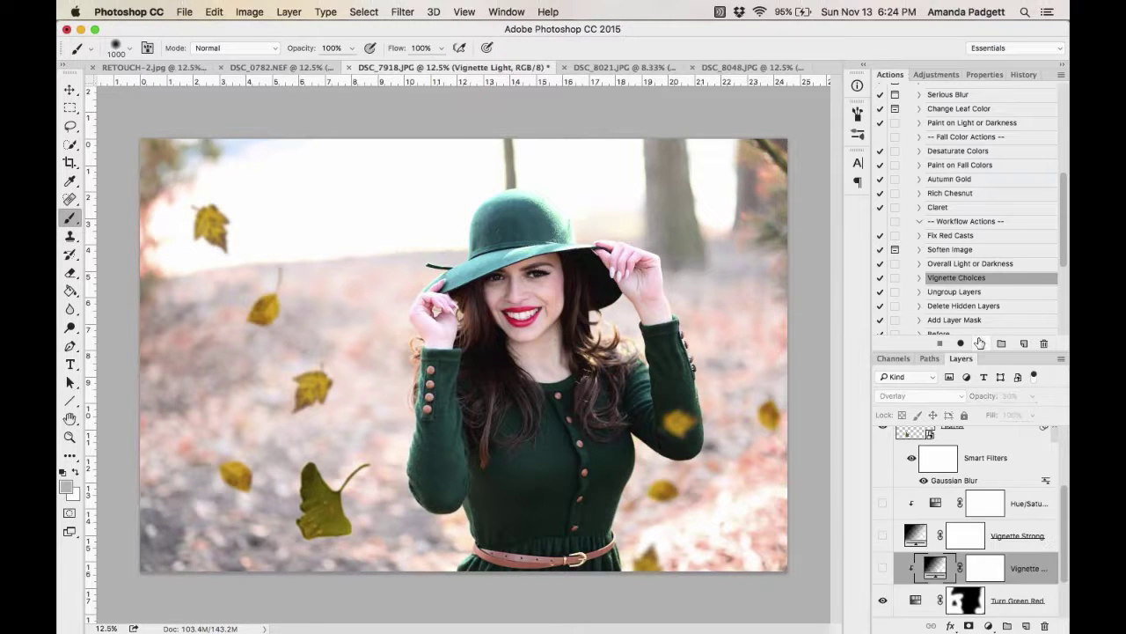
pyautogui.scroll(-1, 950, 507)
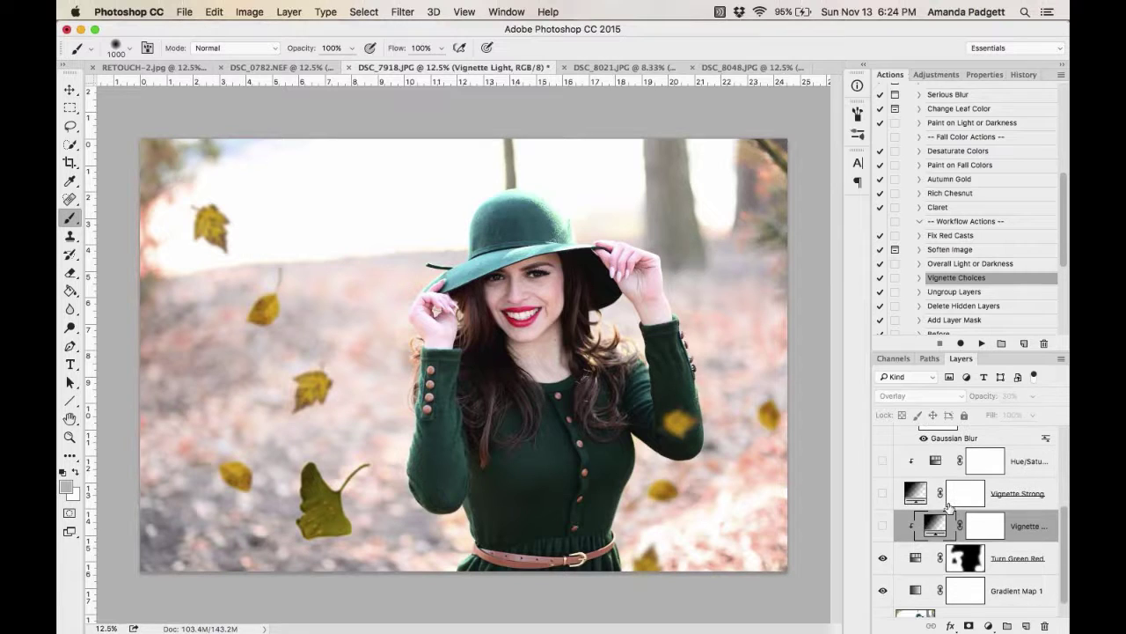
pyautogui.click(882, 526)
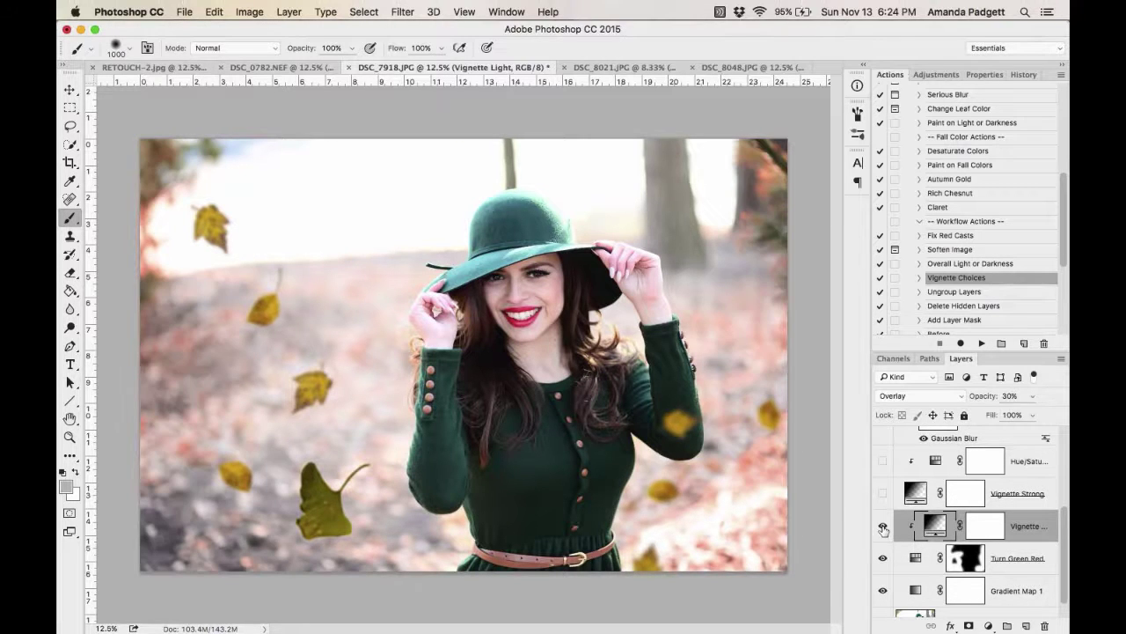
pyautogui.click(882, 526)
pyautogui.click(882, 526)
pyautogui.click(883, 495)
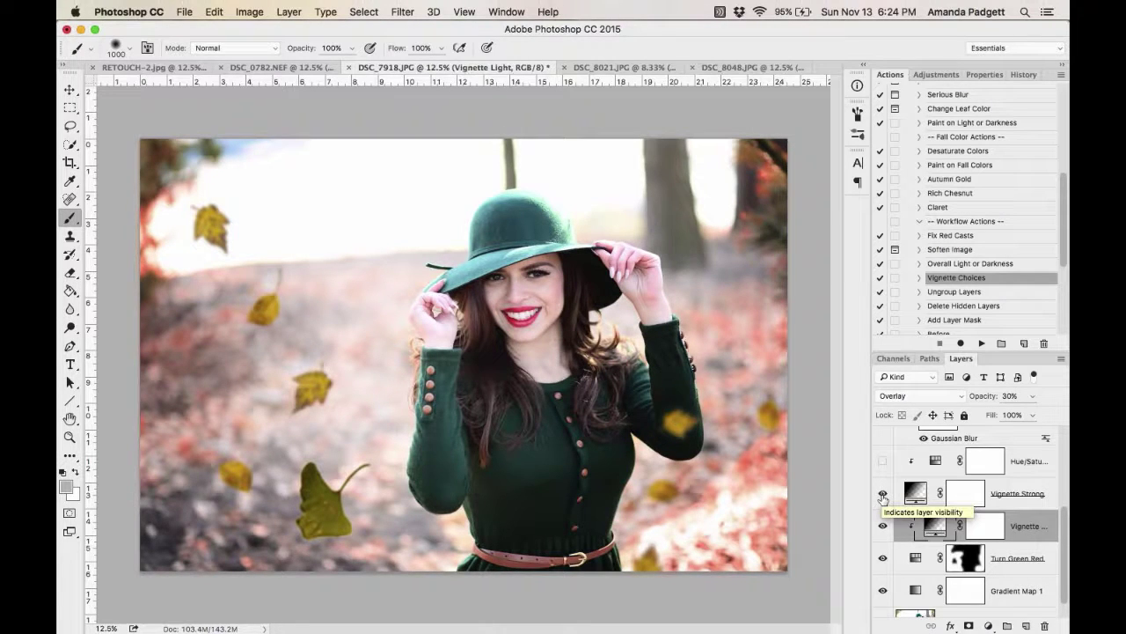
pyautogui.click(883, 495)
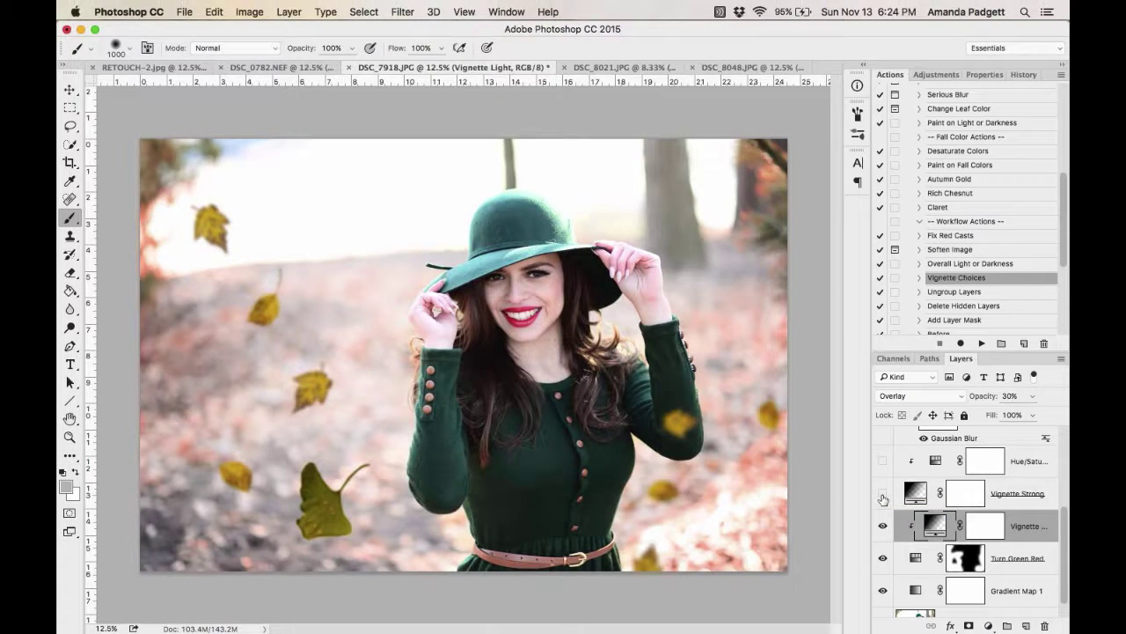
pyautogui.scroll(-1, 961, 491)
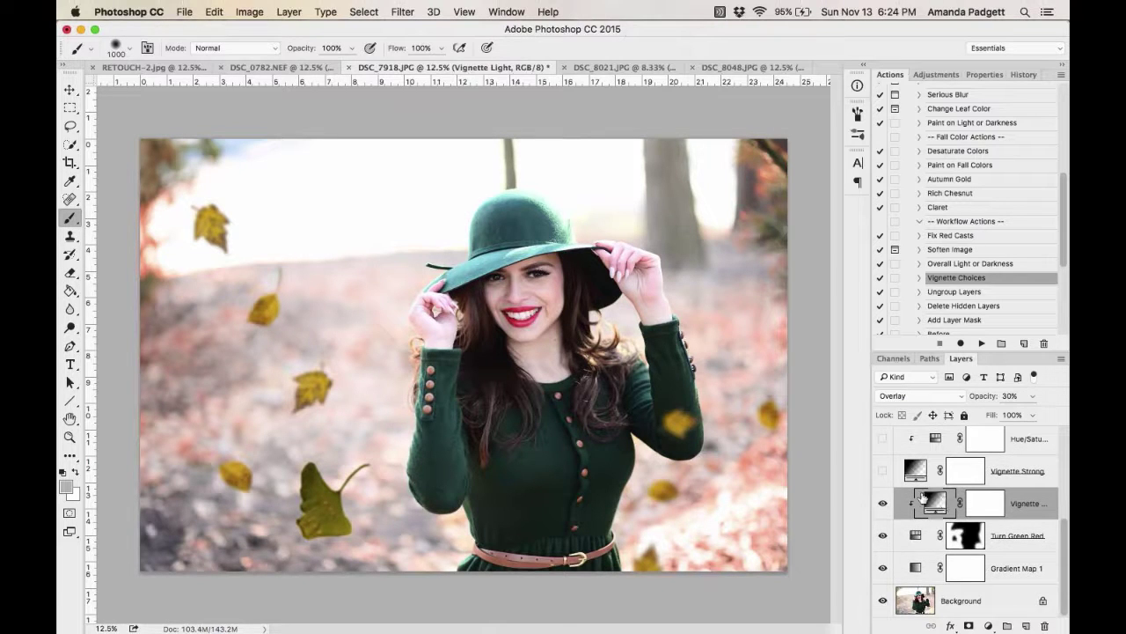
# Delete the large Leaf-8 leaf beside the woman's elbow together with its clipped color fill.
pyautogui.scroll(5, 975, 472)
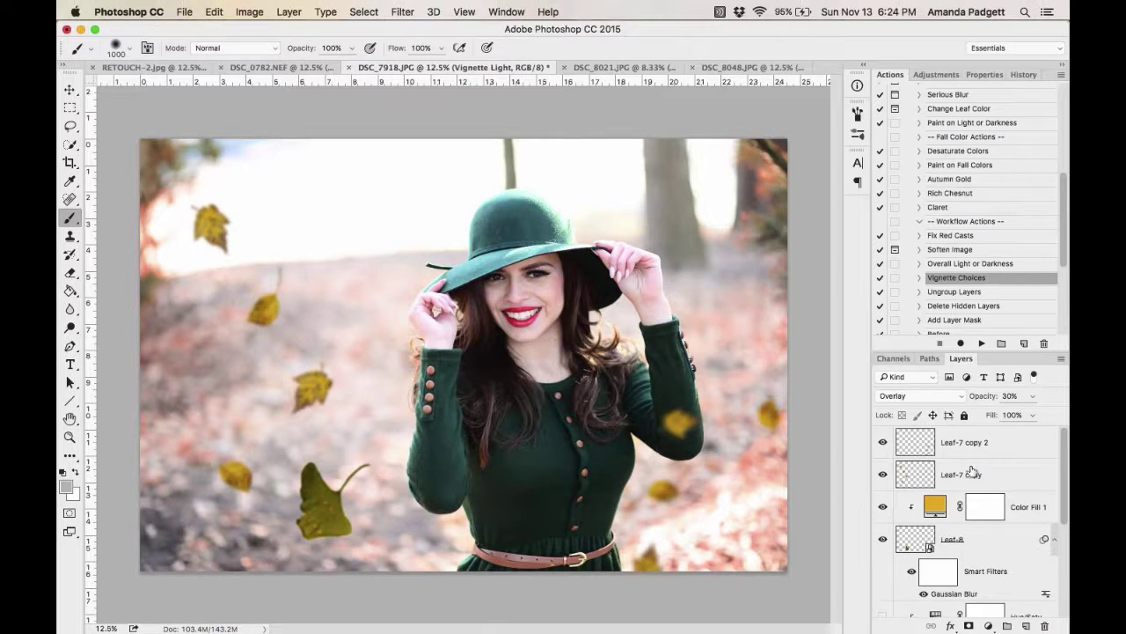
pyautogui.press('v')
pyautogui.click(340, 520)
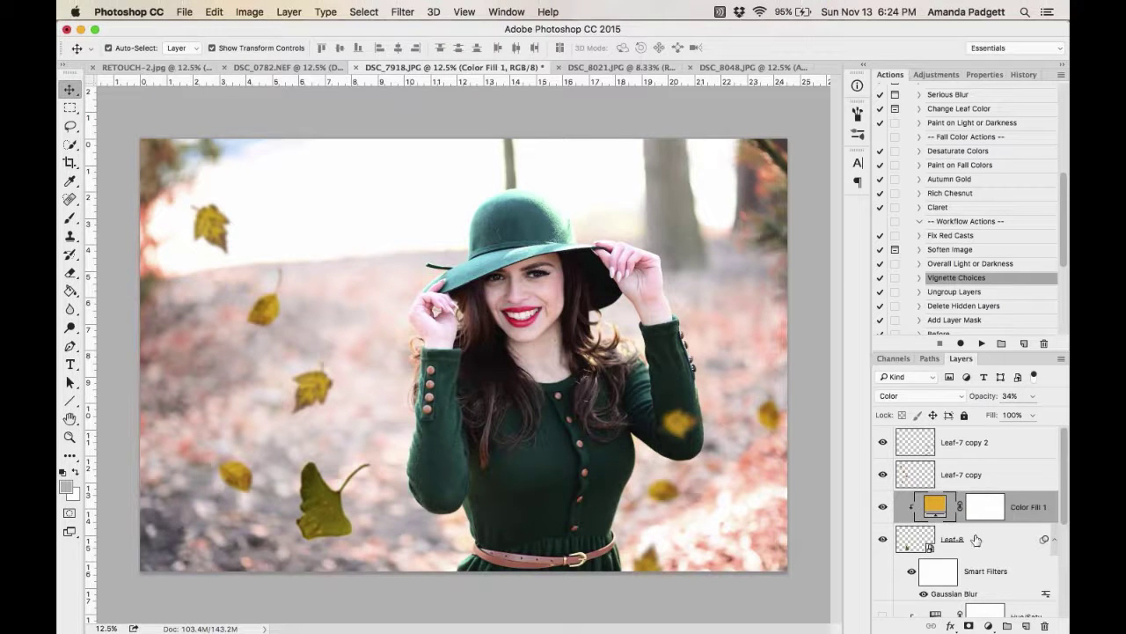
pyautogui.press('Delete')
pyautogui.press('Delete')
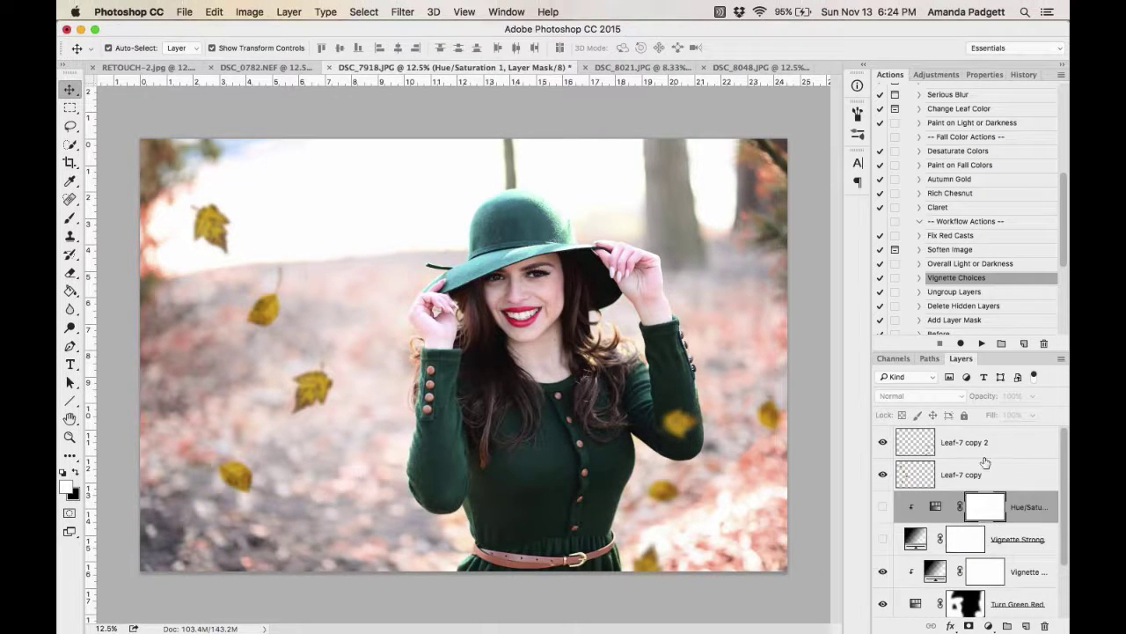
# Compare the edited photo with the original by showing only the Background layer and restoring all the layers' visibility.
pyautogui.scroll(-2, 991, 483)
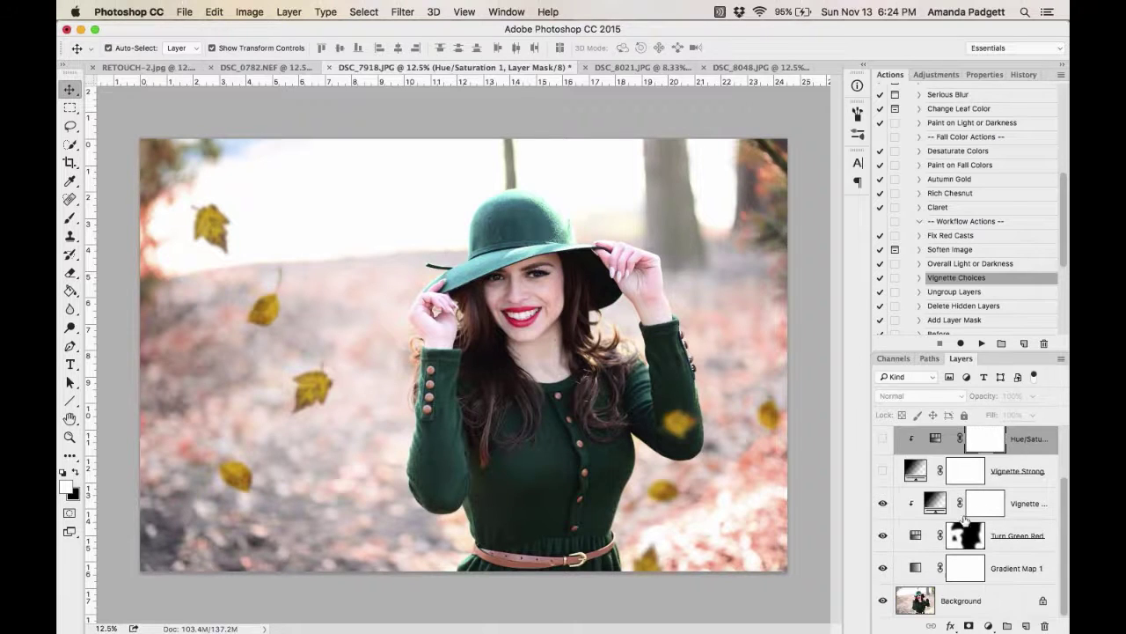
pyautogui.keyDown('alt'); pyautogui.click(882, 602); pyautogui.keyUp('alt')
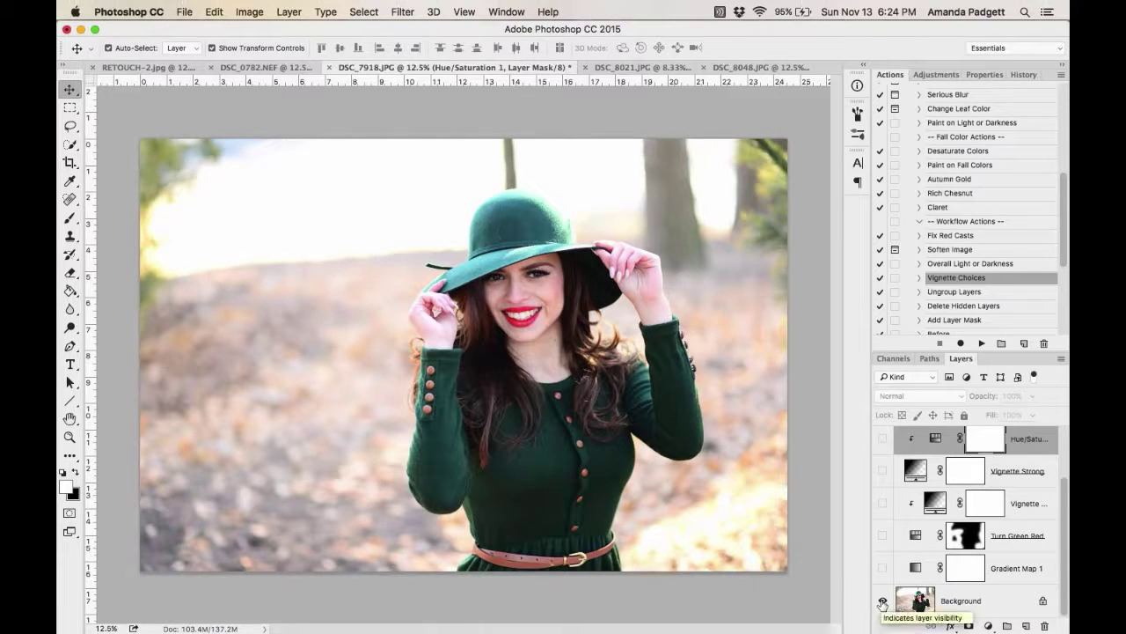
pyautogui.keyDown('alt'); pyautogui.click(881, 602); pyautogui.keyUp('alt')
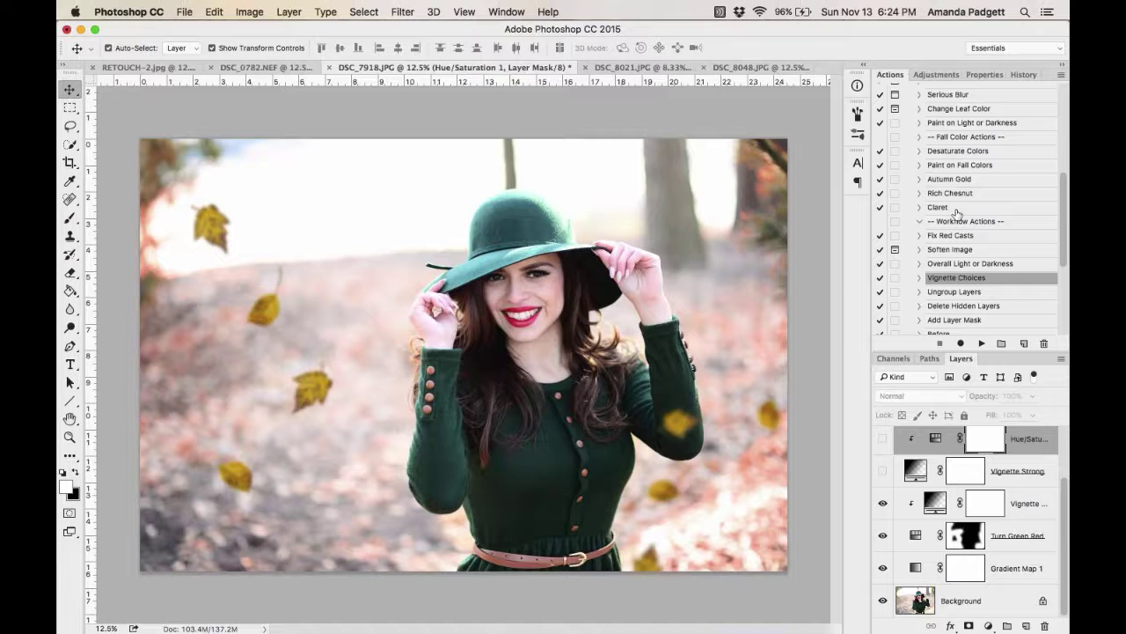
# Run the Place Leaves action with the Leaf-7 copy 2 layer selected.
pyautogui.scroll(2, 985, 489)
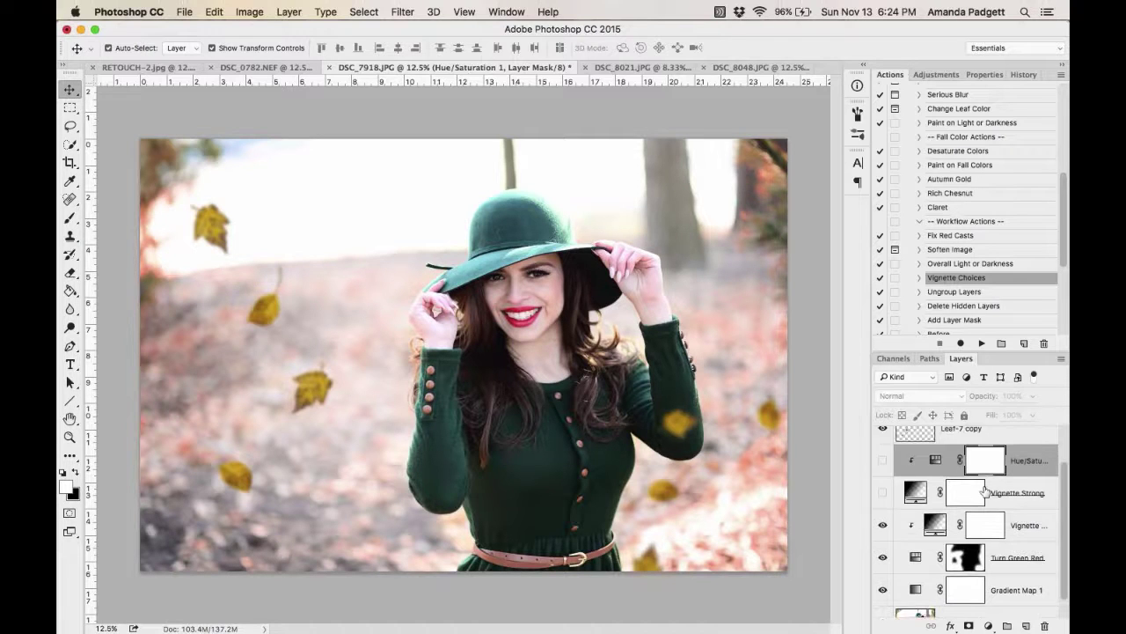
pyautogui.click(991, 457)
pyautogui.scroll(8, 945, 187)
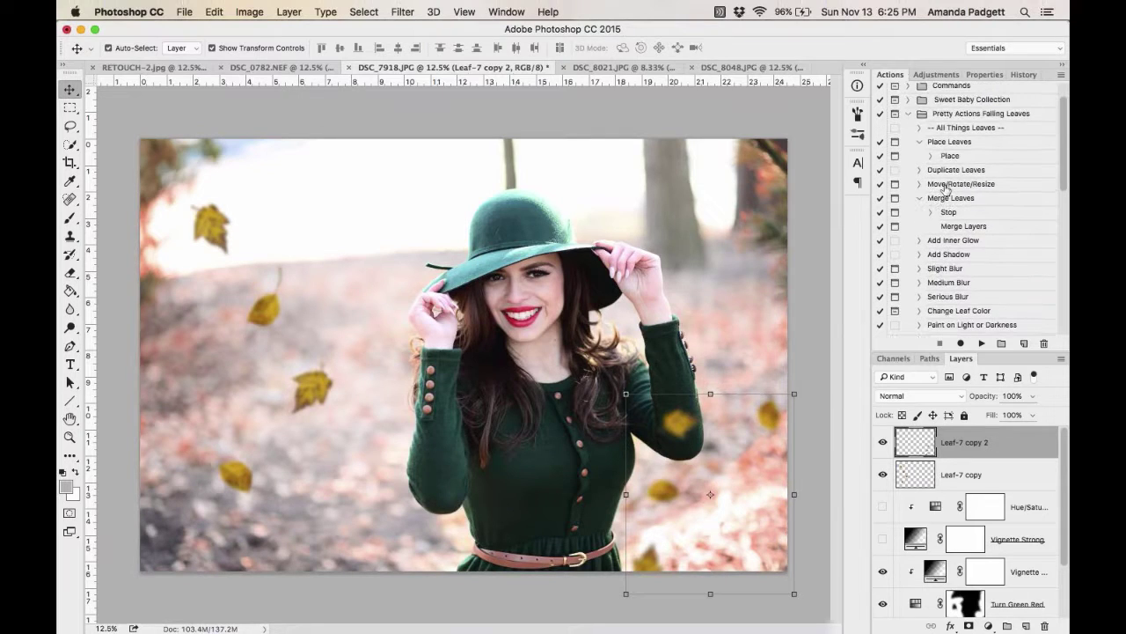
pyautogui.click(958, 145)
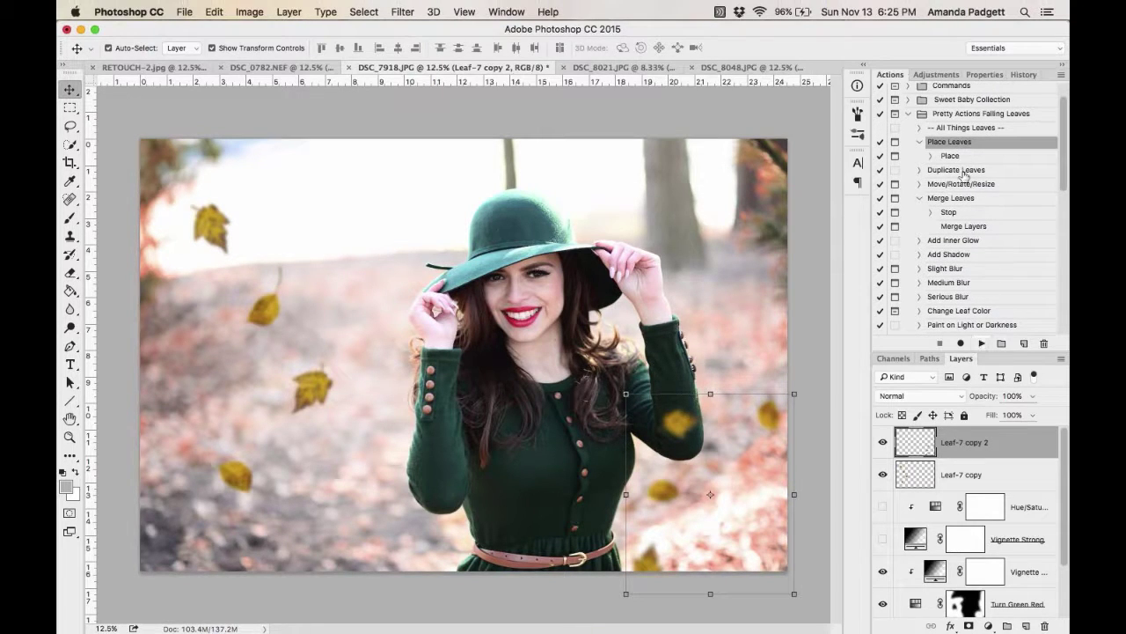
pyautogui.click(981, 343)
# Browse the LEAF OVERLAYS folder and place Leaf-29.png into the photo.
pyautogui.scroll(-5, 343, 128)
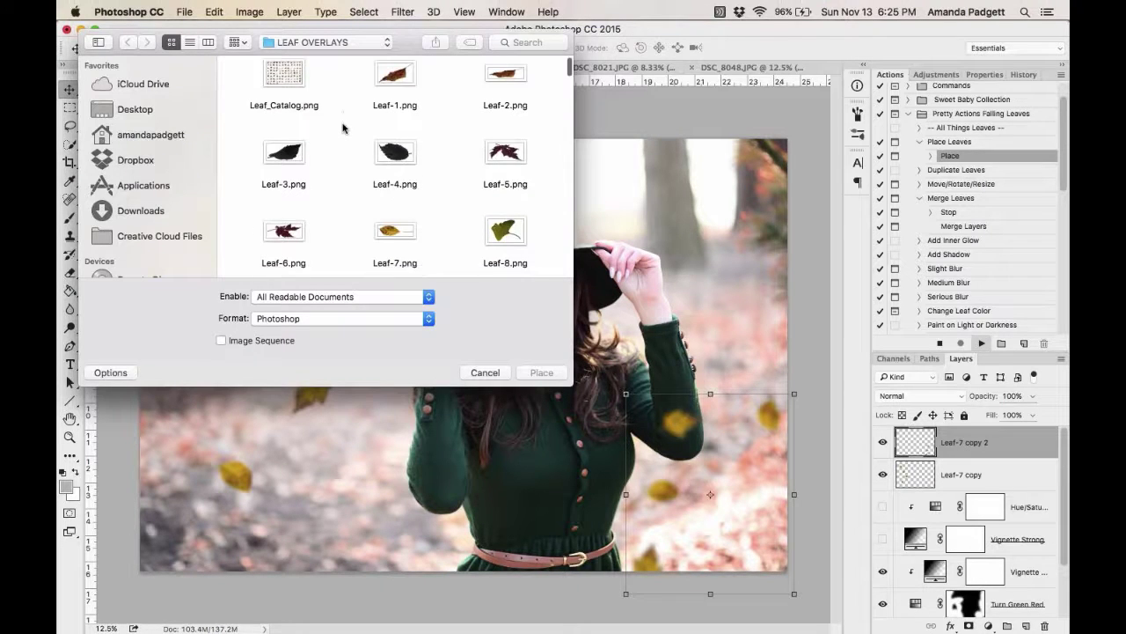
pyautogui.scroll(-5, 343, 127)
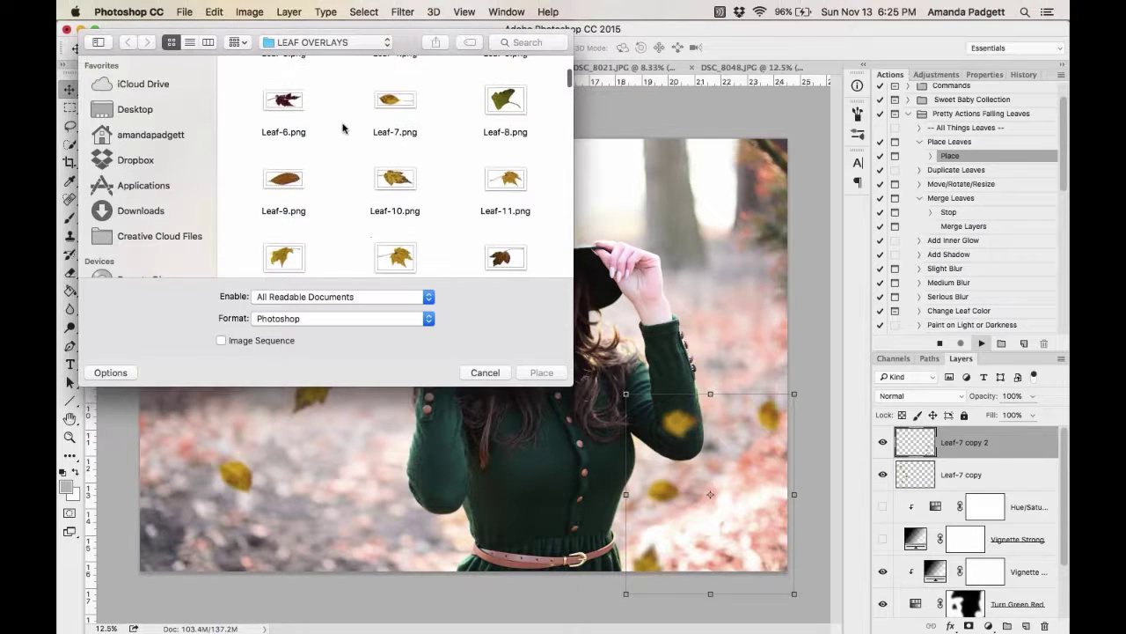
pyautogui.scroll(-3, 343, 127)
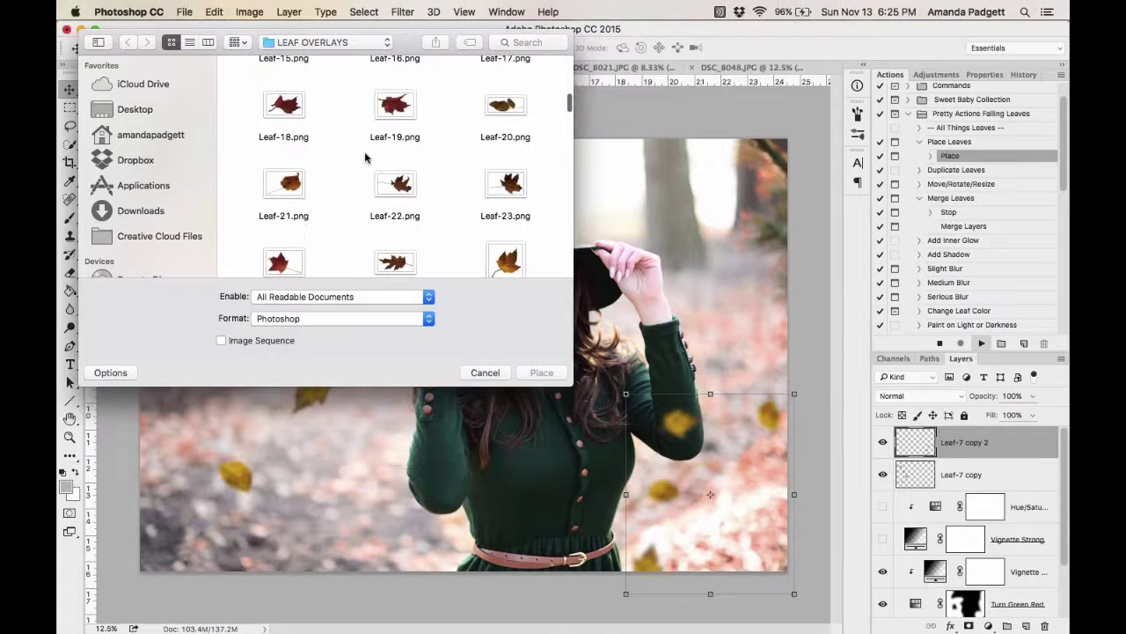
pyautogui.click(290, 110)
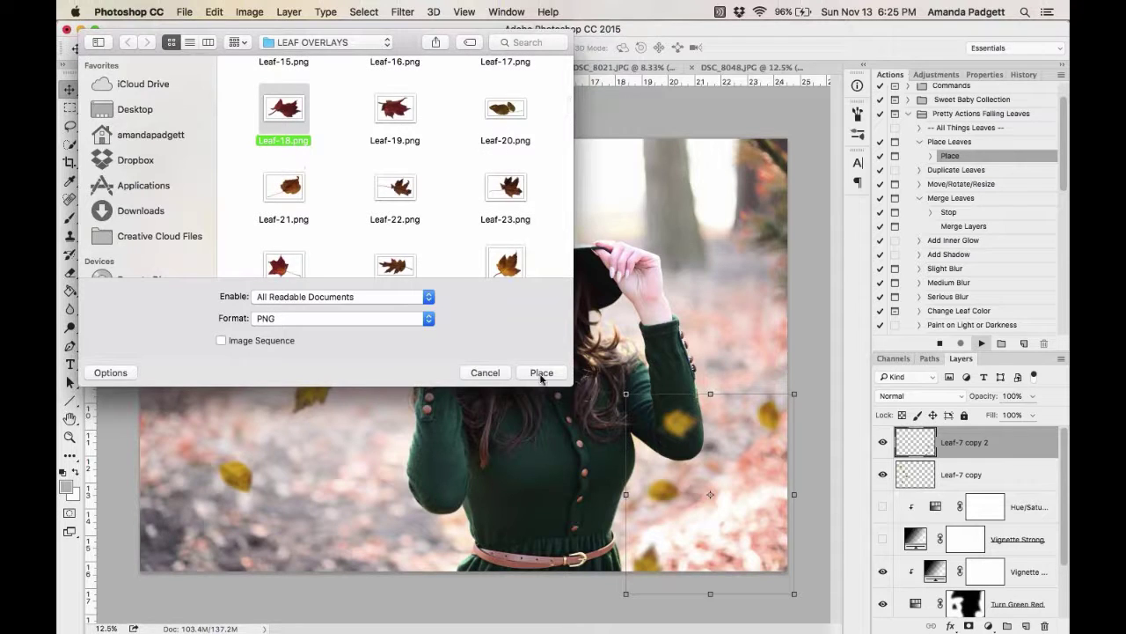
pyautogui.scroll(-1, 352, 176)
pyautogui.scroll(-5, 335, 168)
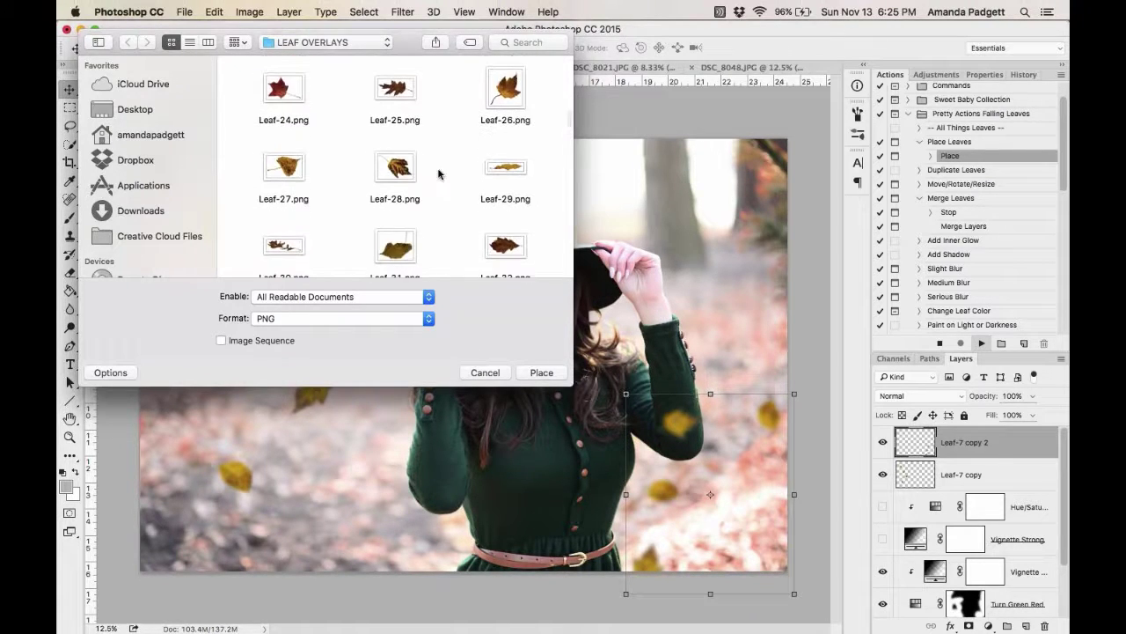
pyautogui.click(503, 167)
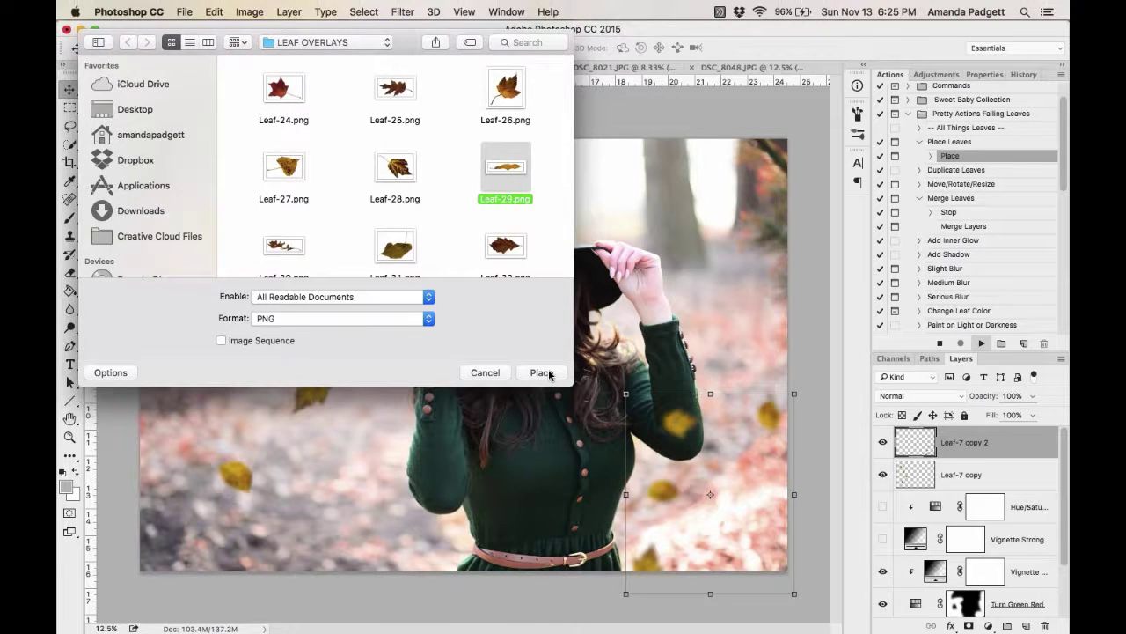
pyautogui.click(542, 372)
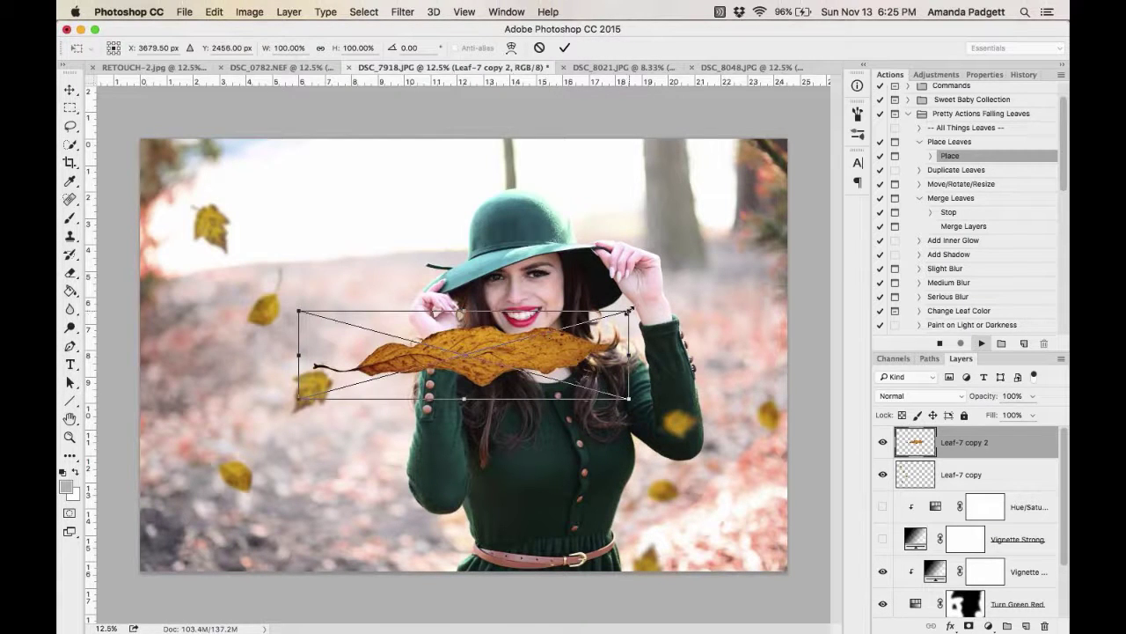
# Scale the placed leaf to about 32% width and 41% height and move it onto the background beside the woman's elbow.
pyautogui.moveTo(628, 309); pyautogui.dragTo(470, 337)
pyautogui.moveTo(414, 360); pyautogui.dragTo(231, 486)
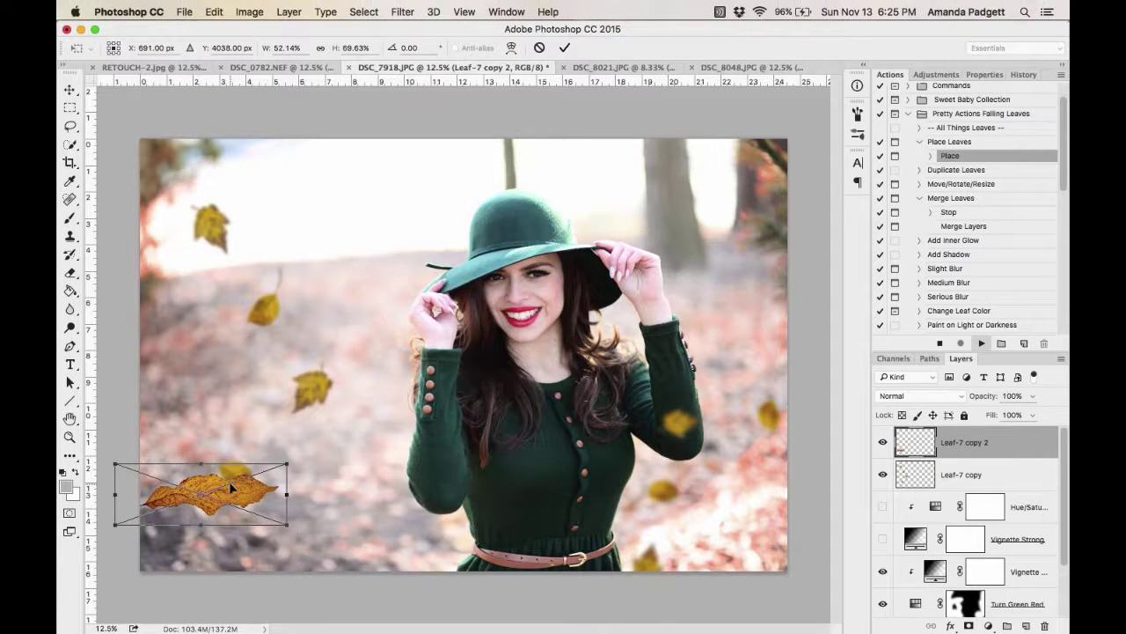
pyautogui.moveTo(251, 480); pyautogui.dragTo(371, 472)
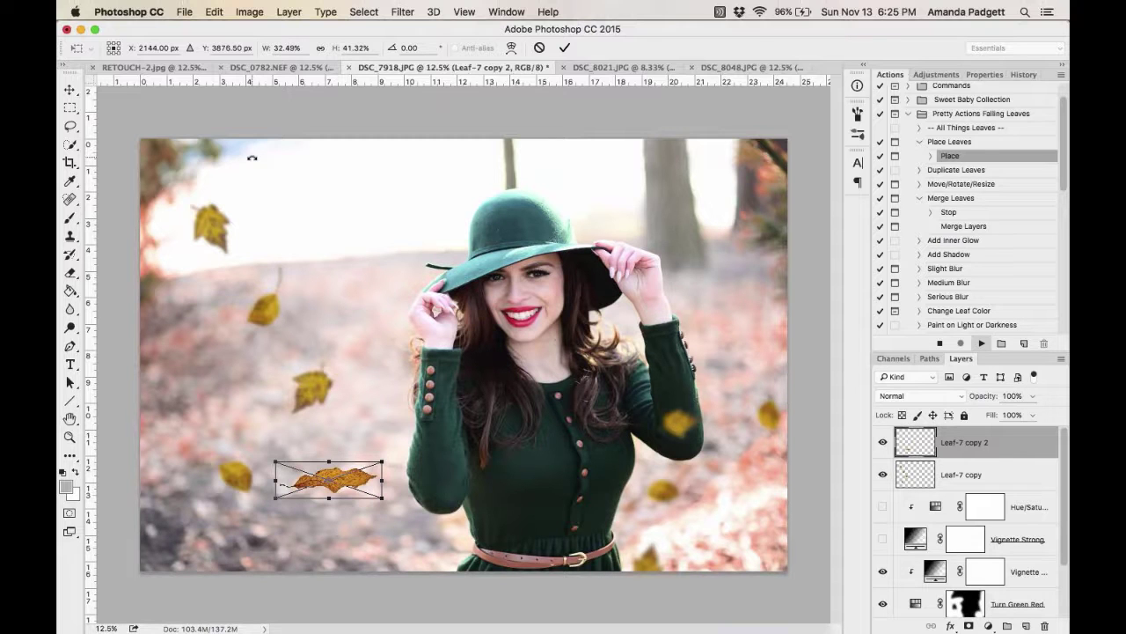
# Warp the placed leaf into an upward curve, raising its tip and bending its middle and stem, and commit the placement.
pyautogui.click(220, 16)
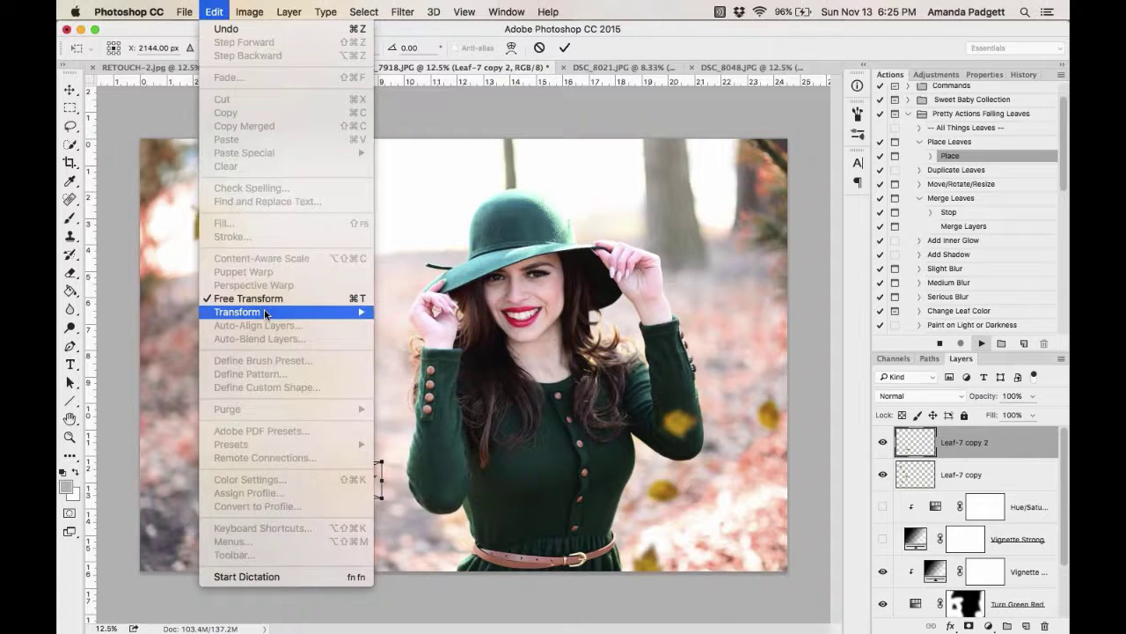
pyautogui.moveTo(265, 314)
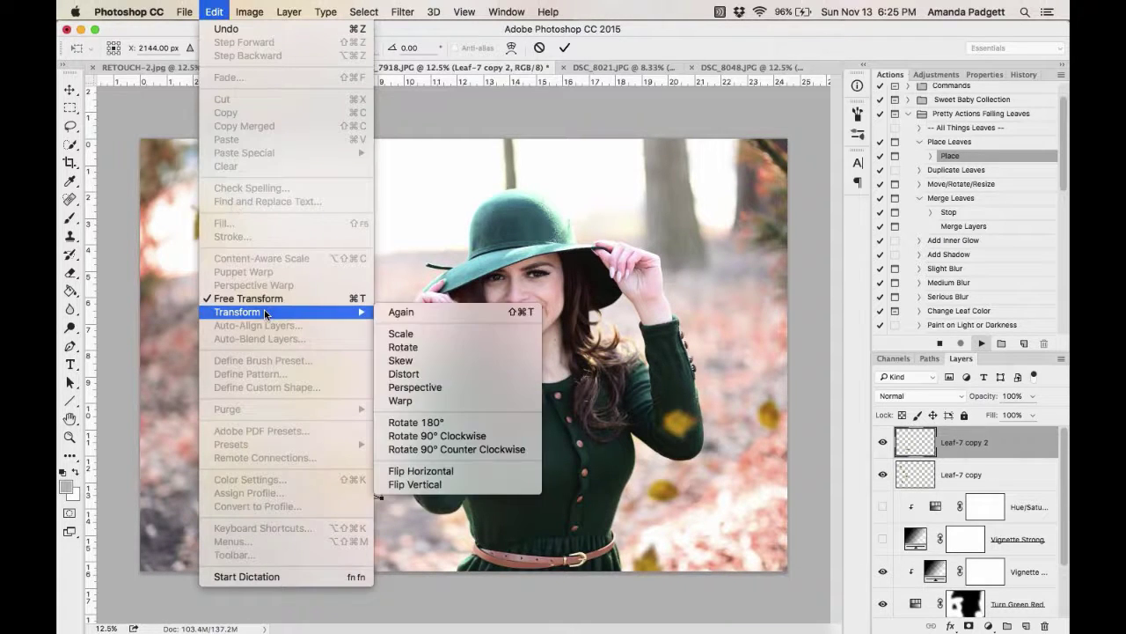
pyautogui.click(433, 401)
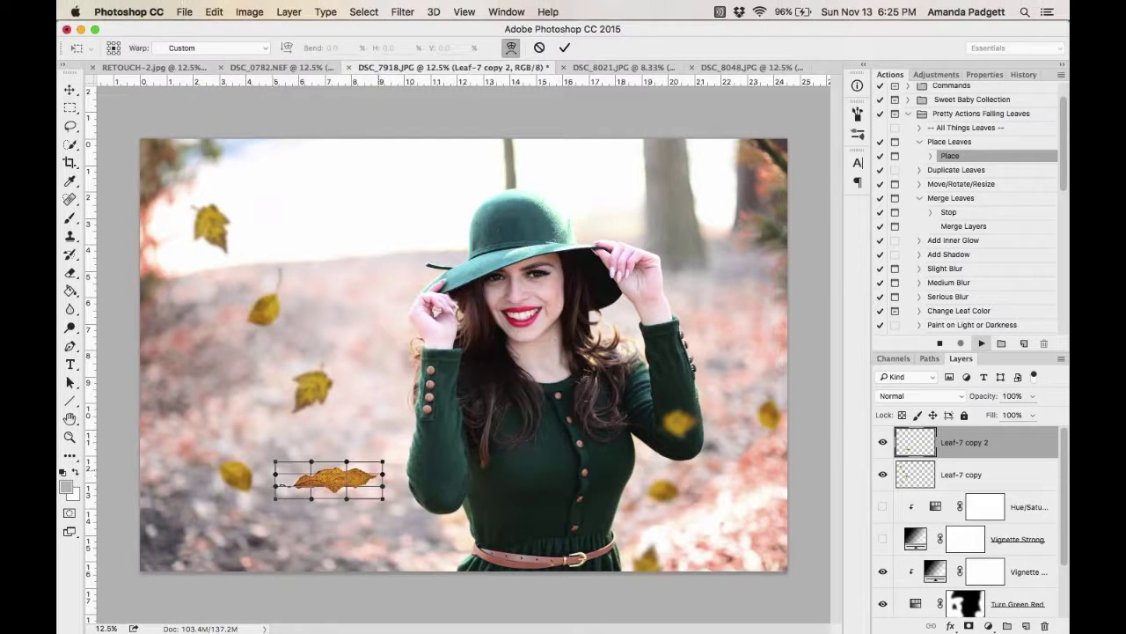
pyautogui.moveTo(382, 460); pyautogui.dragTo(382, 446)
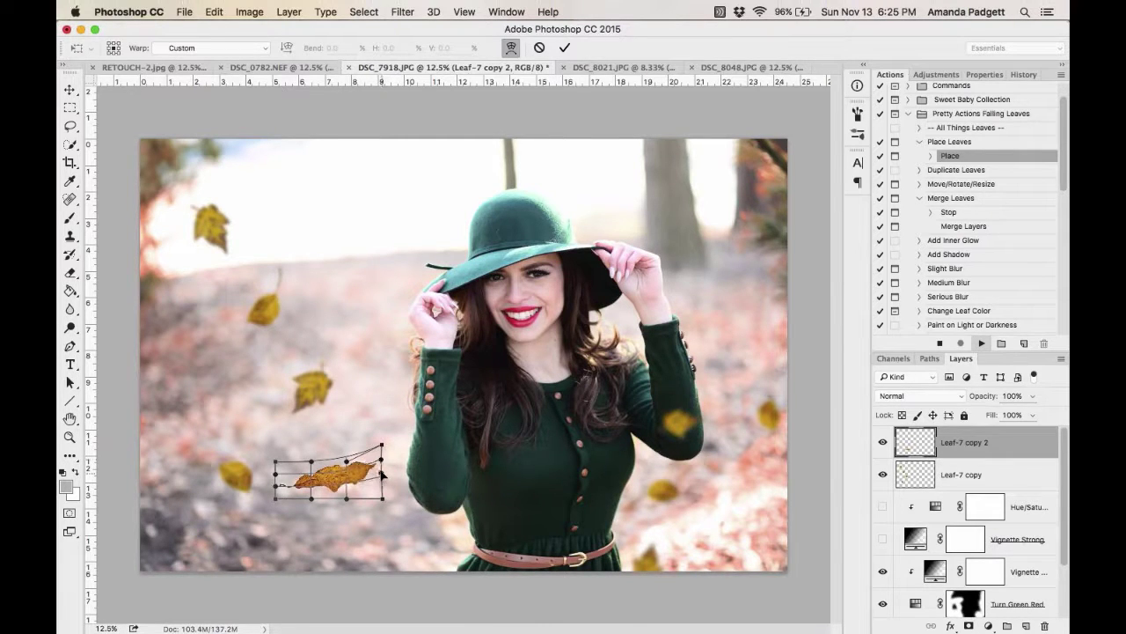
pyautogui.moveTo(352, 466)
pyautogui.mouseDown()
pyautogui.moveTo(335, 475)
pyautogui.moveTo(345, 481)
pyautogui.mouseUp()
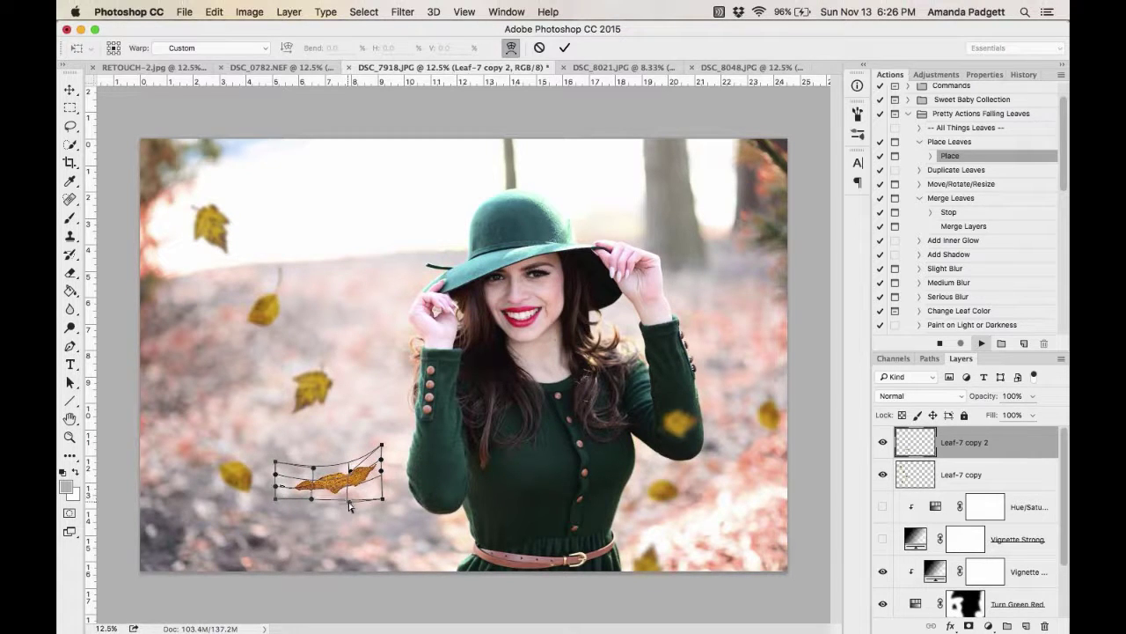
pyautogui.moveTo(381, 444); pyautogui.dragTo(381, 485)
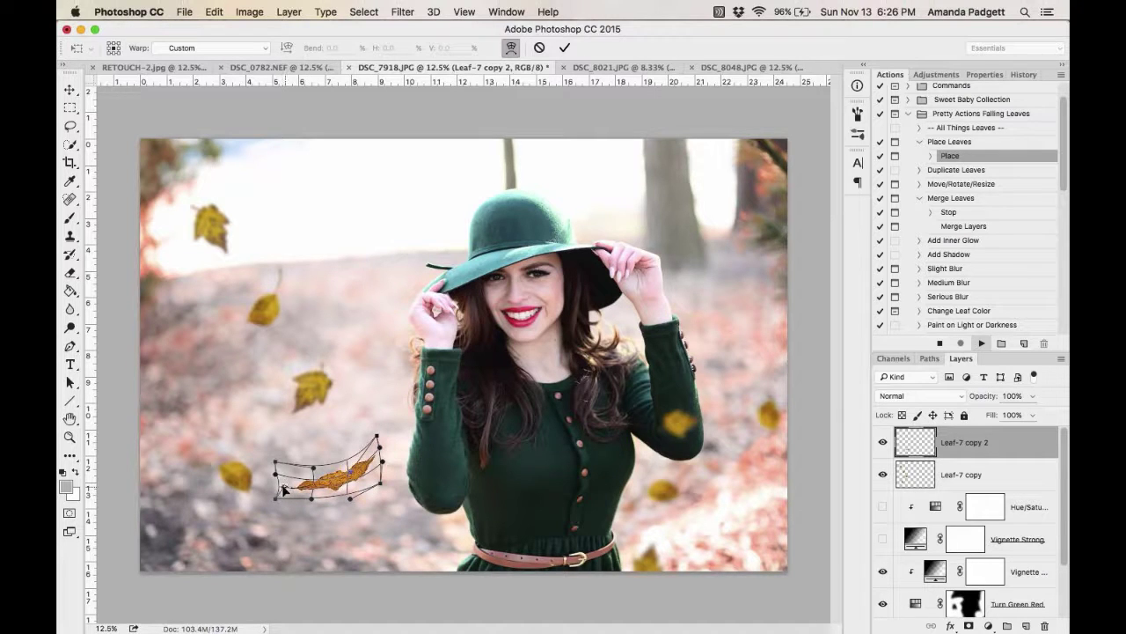
pyautogui.moveTo(313, 485); pyautogui.dragTo(352, 478)
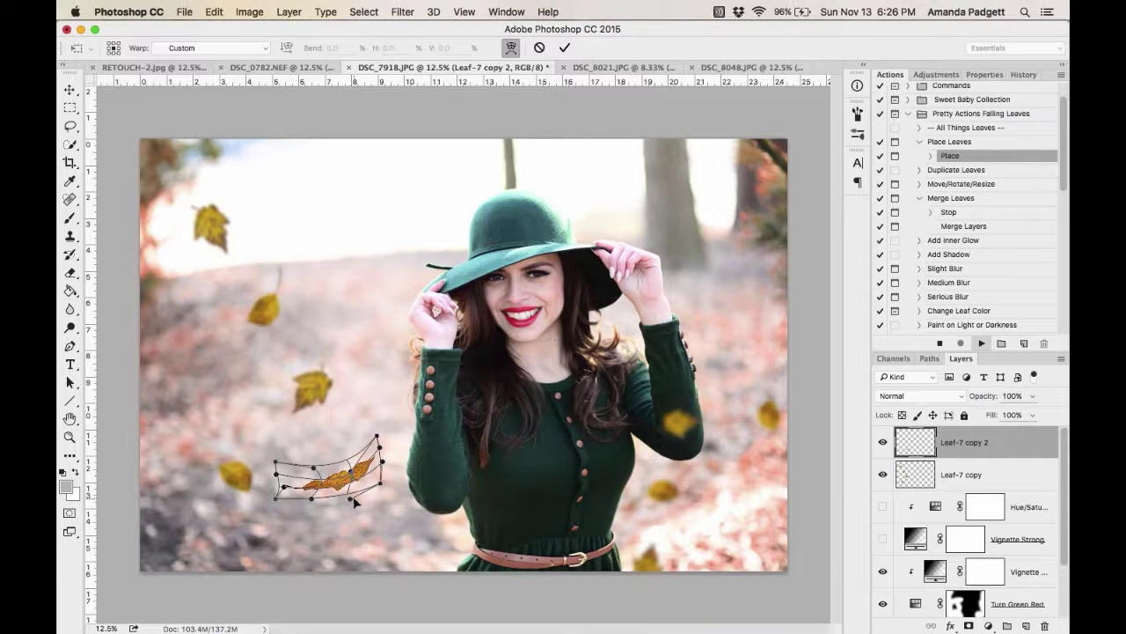
pyautogui.moveTo(350, 501); pyautogui.dragTo(353, 489)
pyautogui.moveTo(276, 461); pyautogui.dragTo(285, 459)
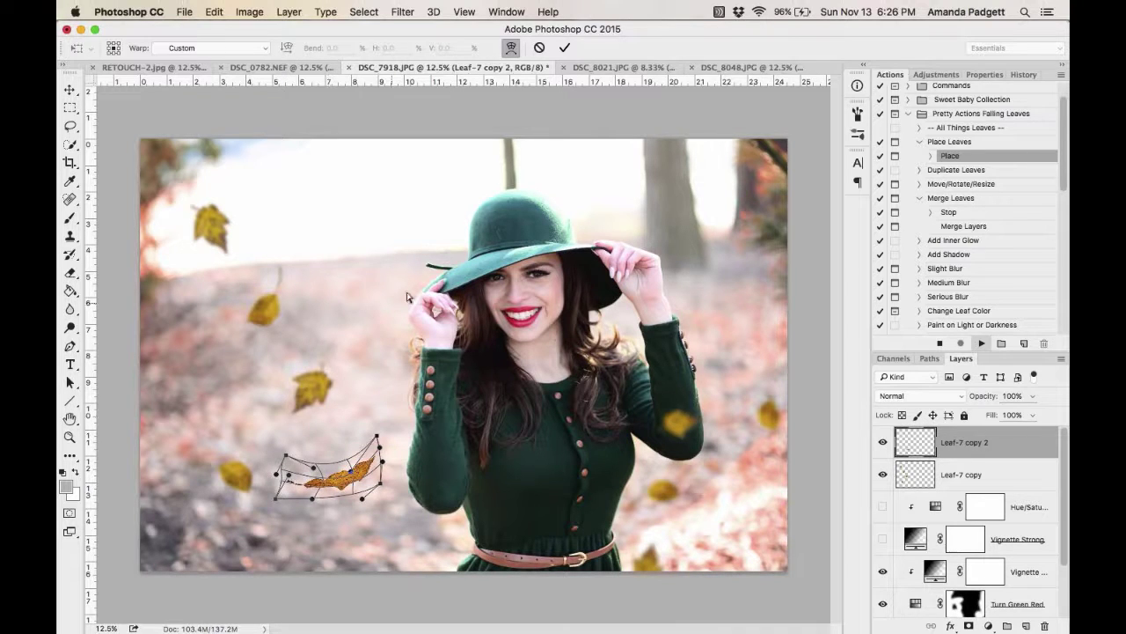
pyautogui.click(564, 48)
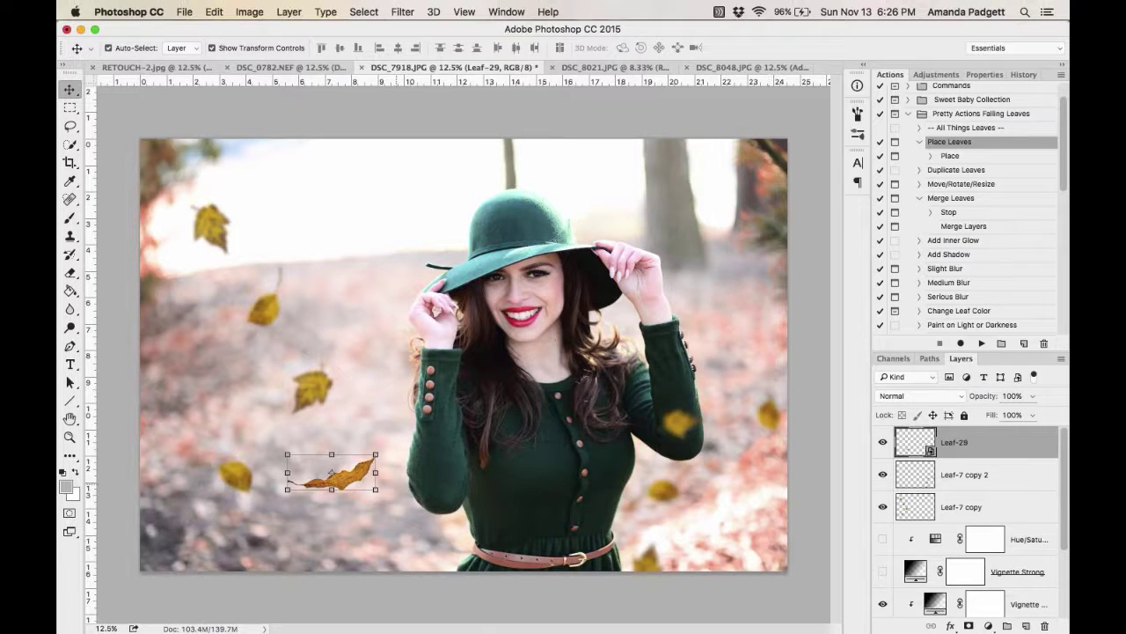
# Rotate the Leaf-29 leaf to about -123° so its stem points down toward the ground.
pyautogui.click(376, 455)
pyautogui.moveTo(355, 422); pyautogui.dragTo(244, 469)
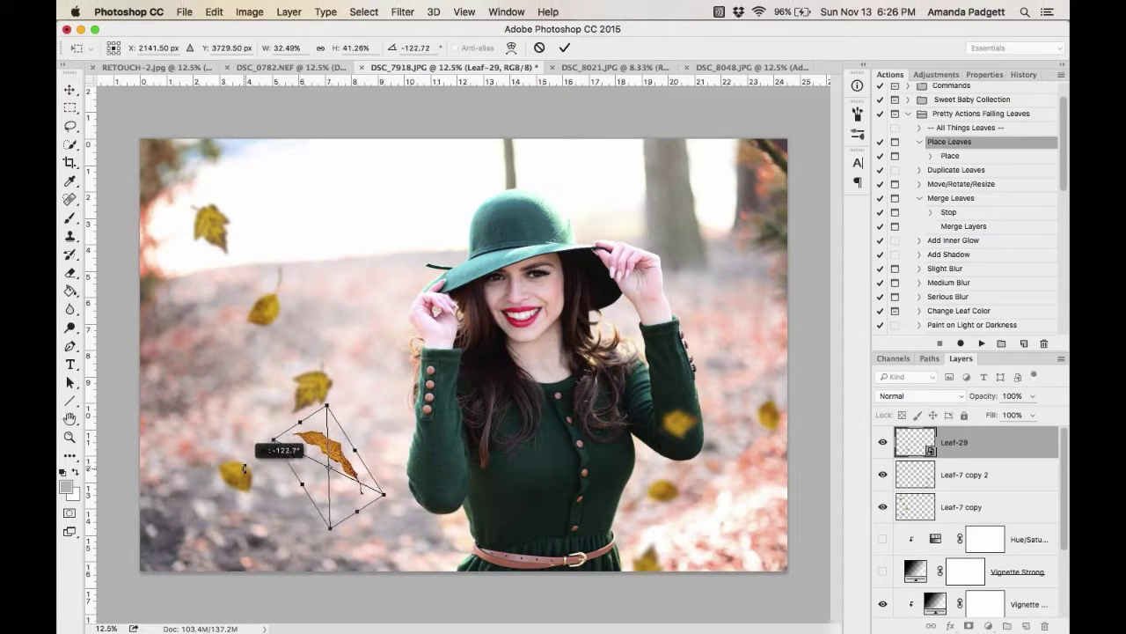
pyautogui.click(564, 48)
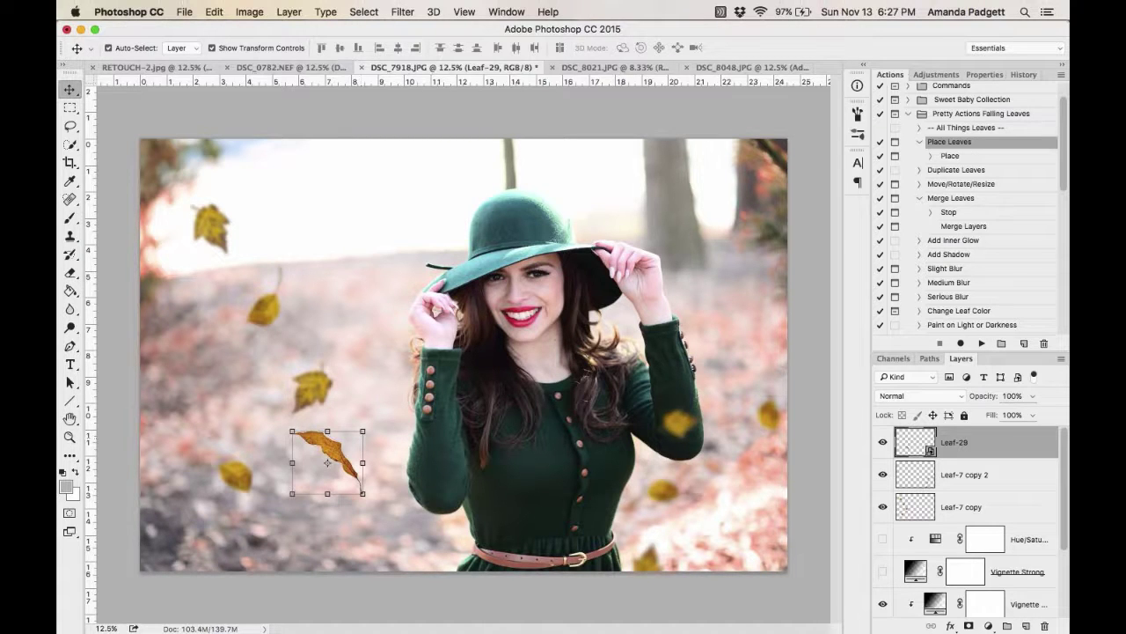
pyautogui.click(214, 11)
pyautogui.moveTo(256, 312)
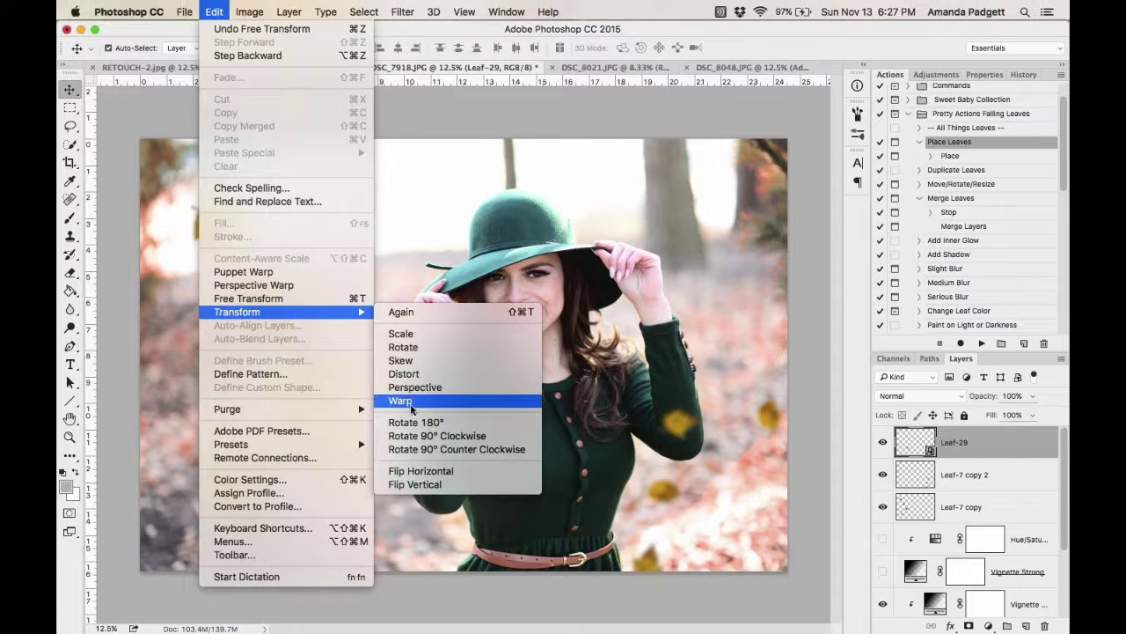
pyautogui.press('Escape')
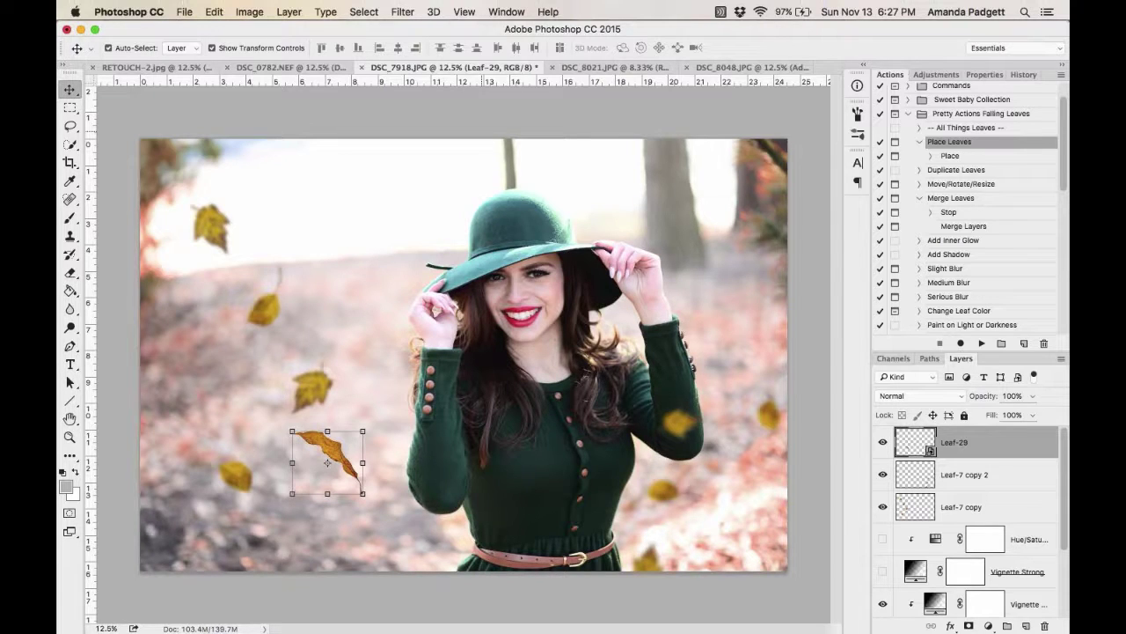
# Try the Medium Blur action on the Leaf-29 layer with a slightly larger Gaussian Blur radius, and undo that blur.
pyautogui.click(973, 288)
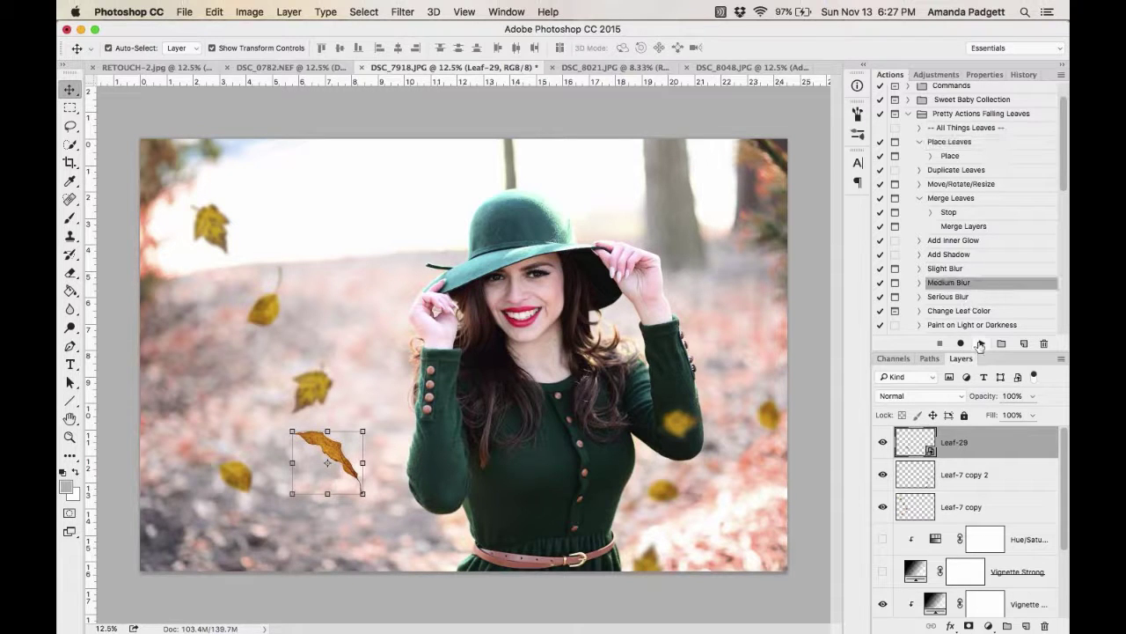
pyautogui.click(981, 343)
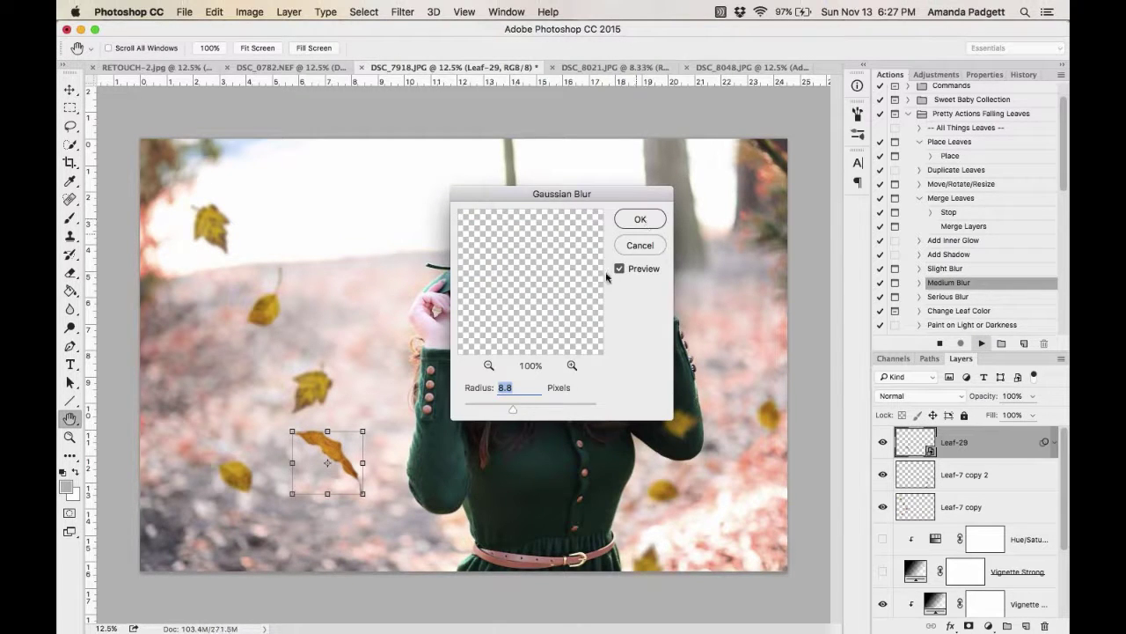
pyautogui.moveTo(513, 410); pyautogui.dragTo(520, 410)
pyautogui.click(640, 221)
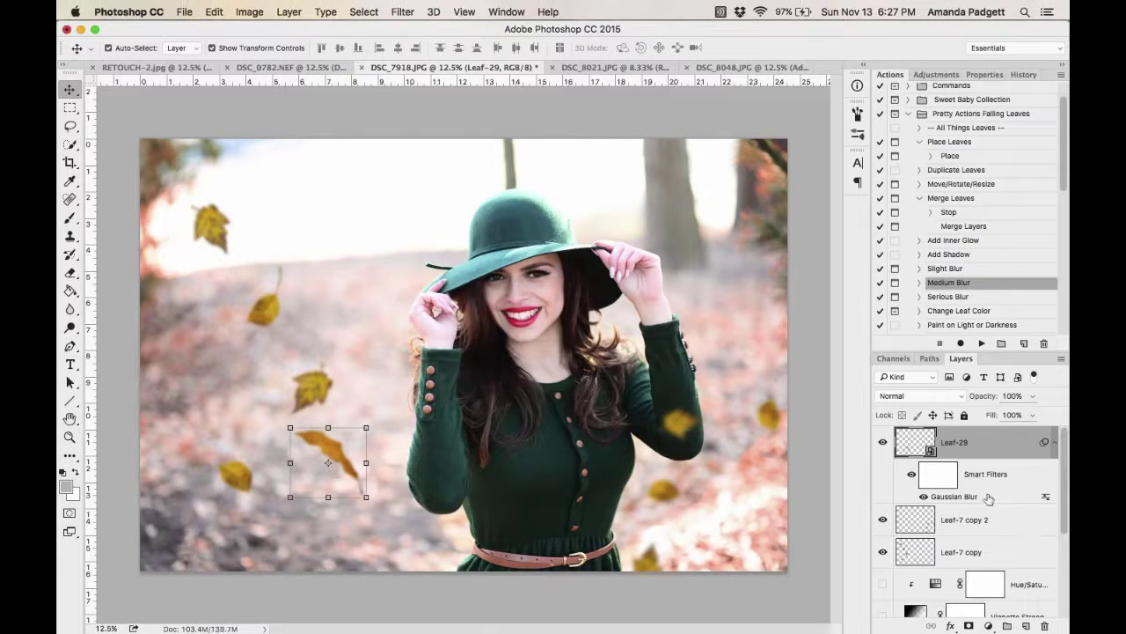
pyautogui.click(1026, 74)
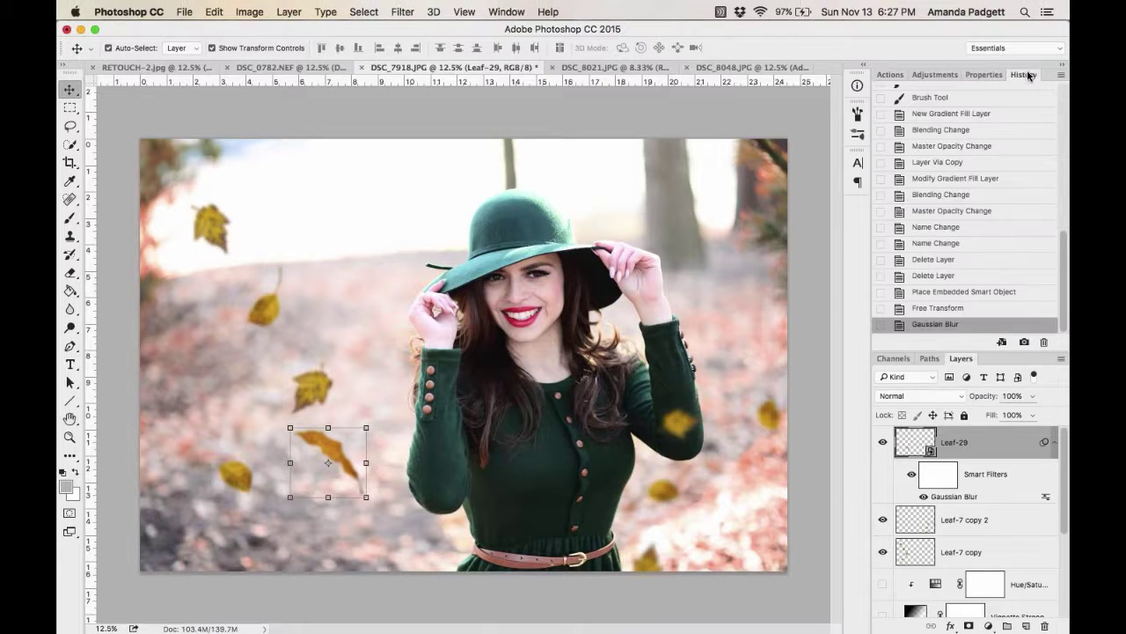
pyautogui.click(976, 308)
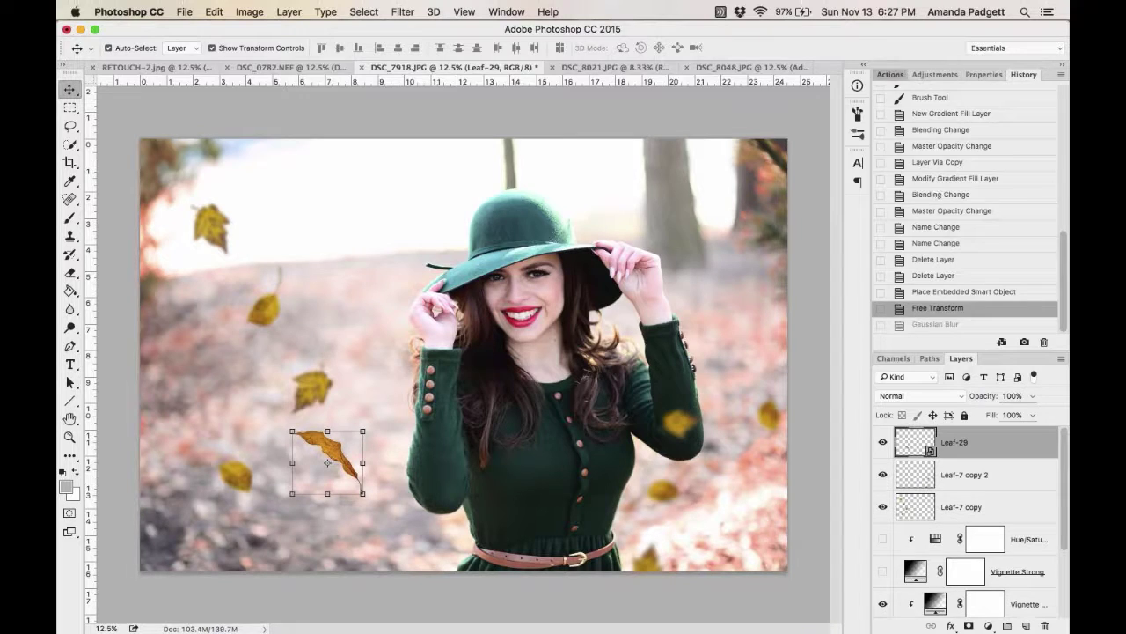
# Run the Slight Blur action on the Leaf-29 layer with a 1.4-pixel Gaussian Blur radius, and select the Background layer.
pyautogui.click(890, 74)
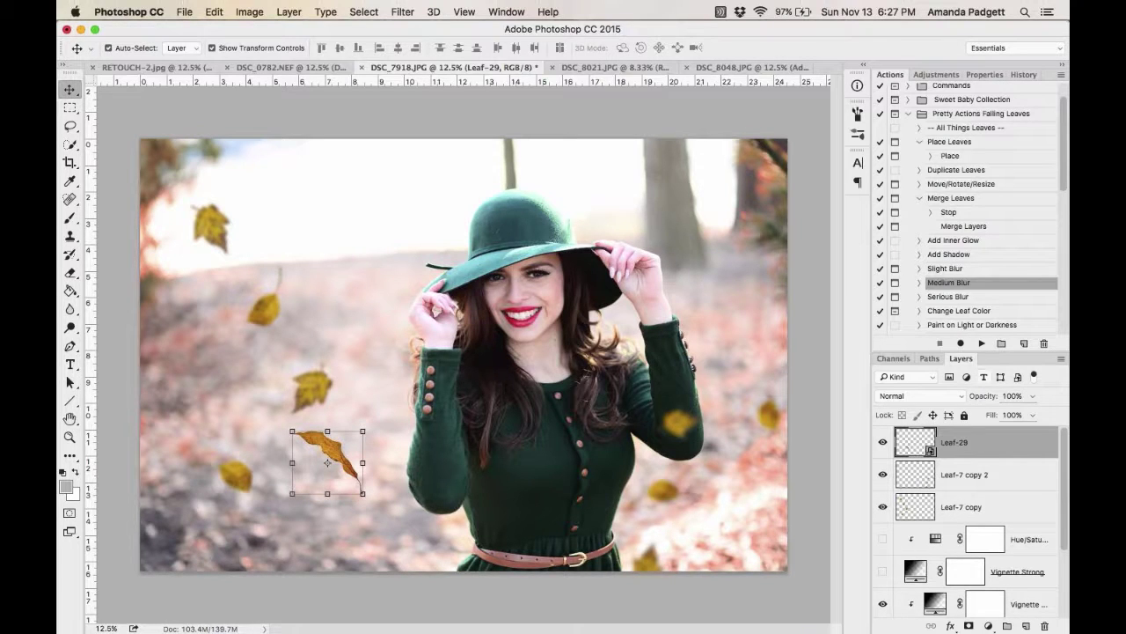
pyautogui.click(953, 268)
pyautogui.click(978, 343)
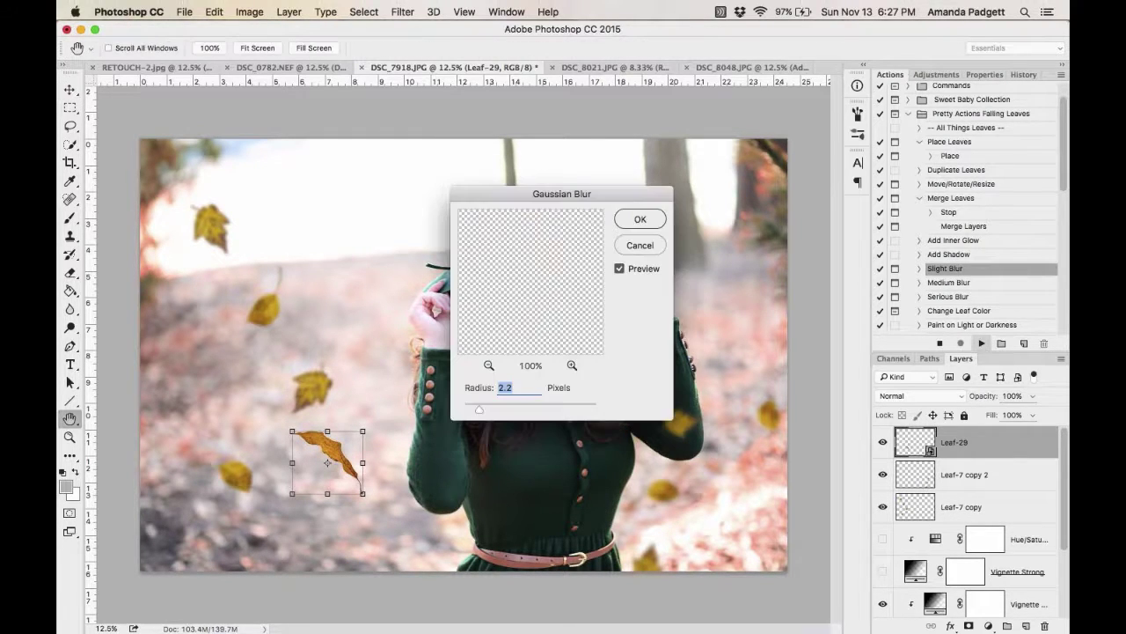
pyautogui.moveTo(478, 407); pyautogui.dragTo(473, 408)
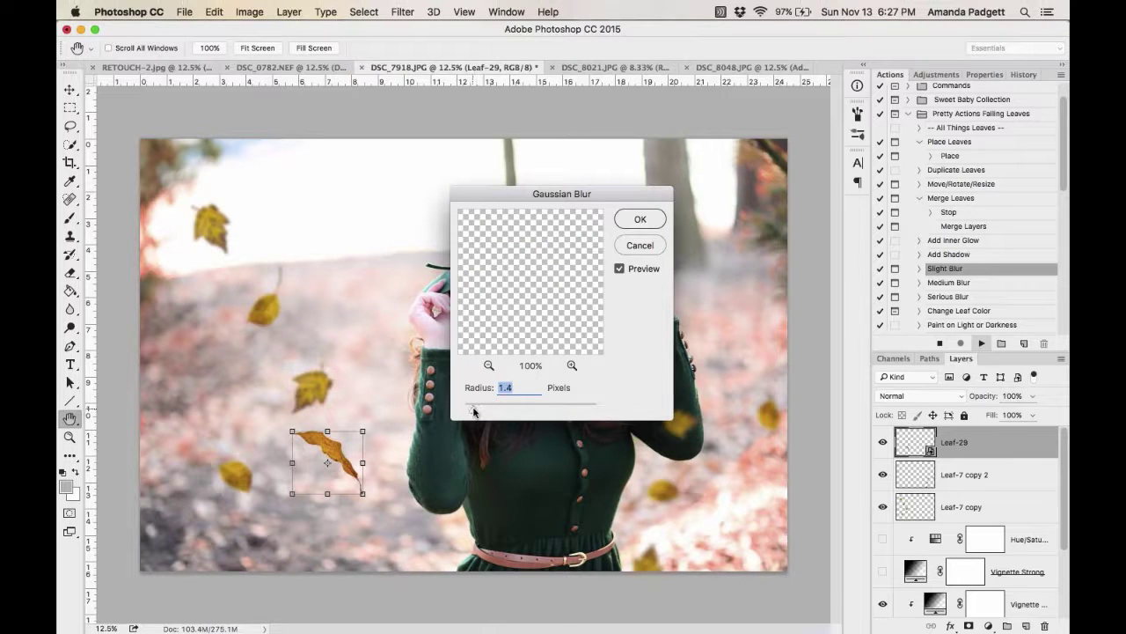
pyautogui.click(640, 222)
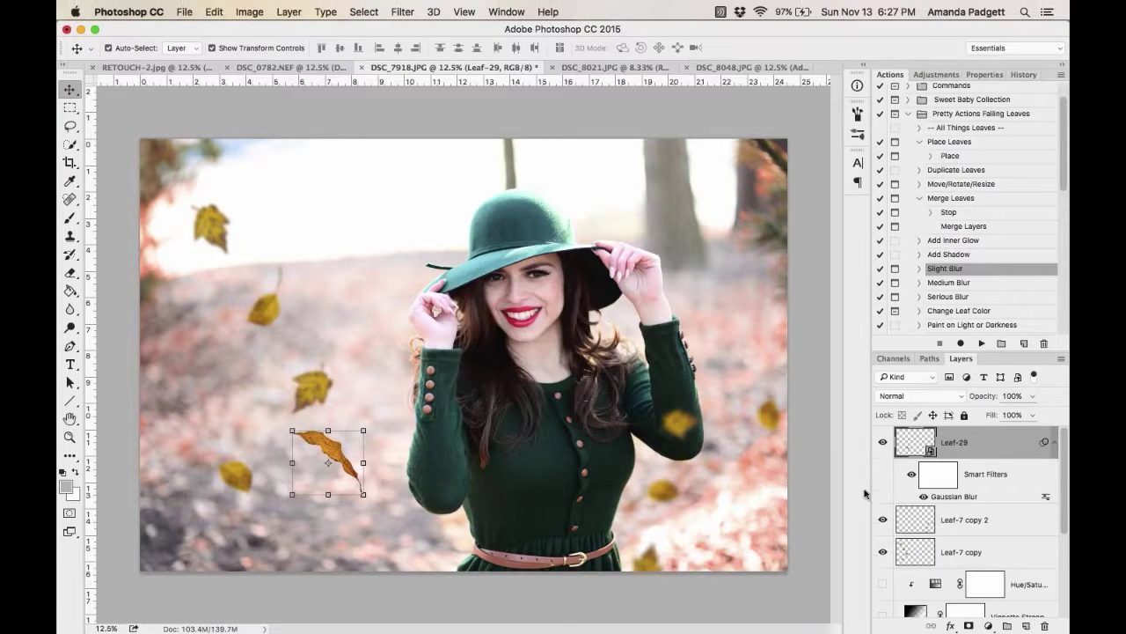
pyautogui.scroll(-4, 986, 584)
pyautogui.click(983, 598)
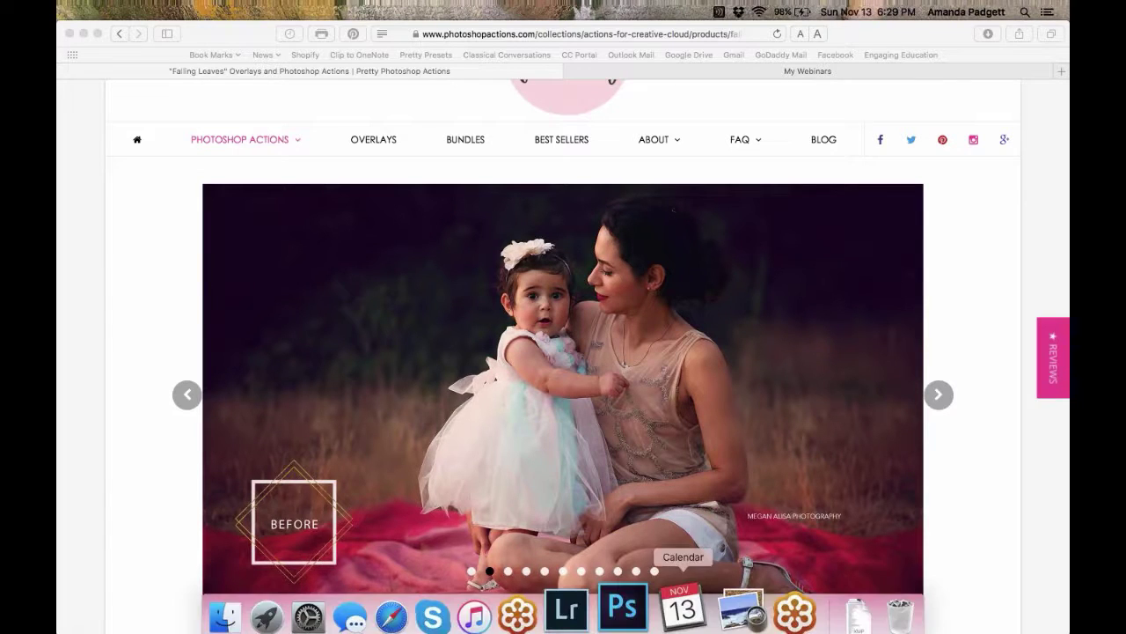
# Switch from the website back to Photoshop and bring up the DSC_0782.NEF document.
pyautogui.click(636, 603)
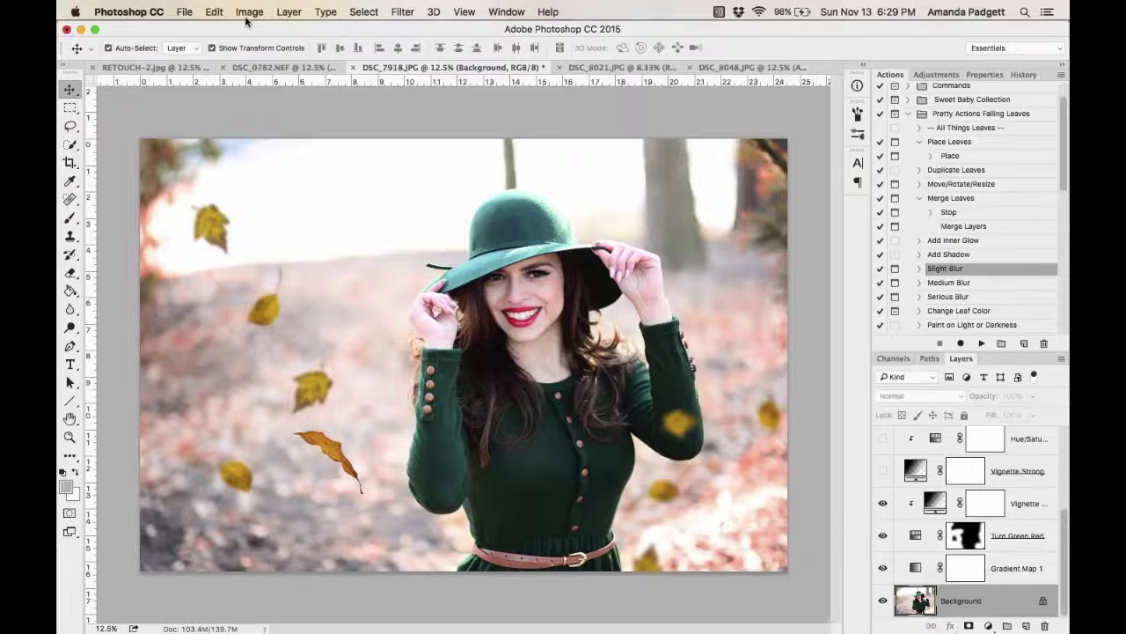
pyautogui.press('super+Tab')
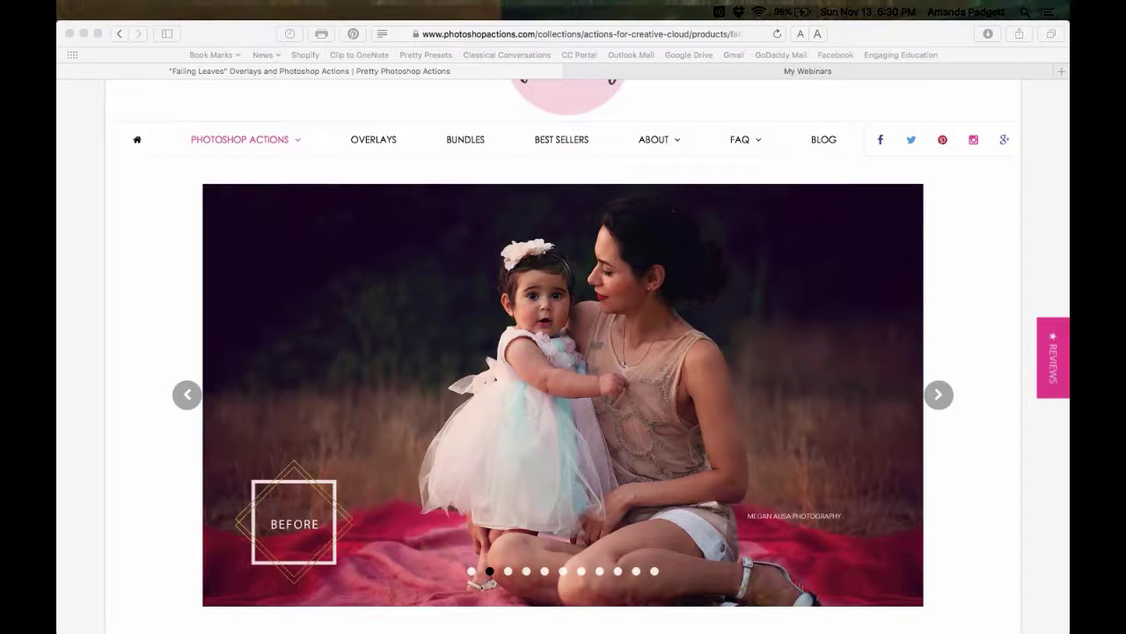
pyautogui.click(635, 605)
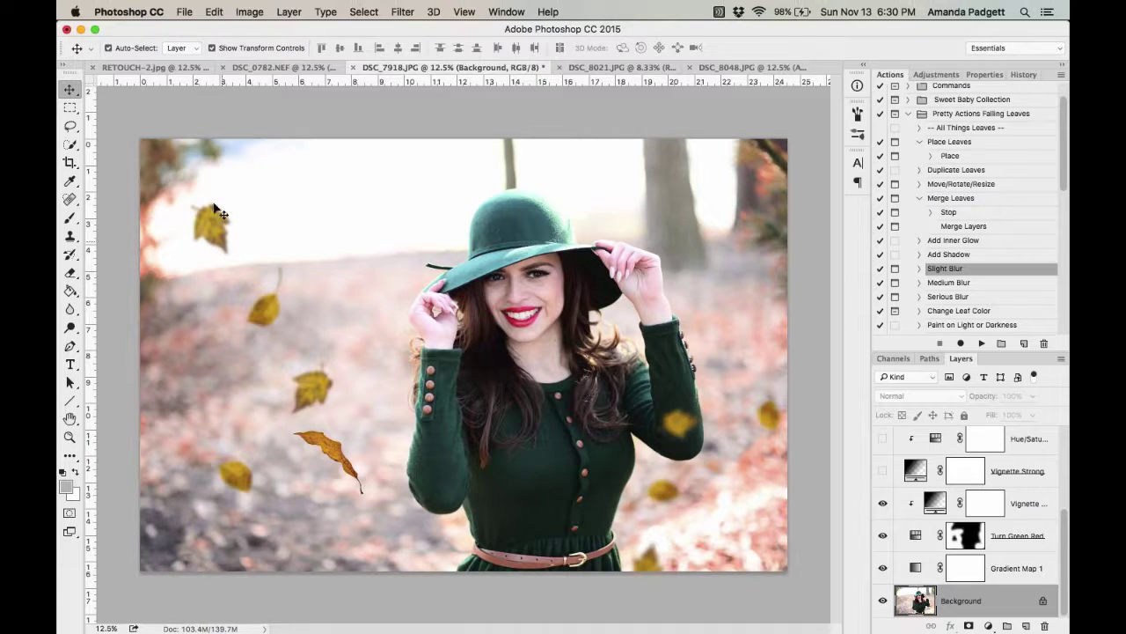
pyautogui.click(178, 66)
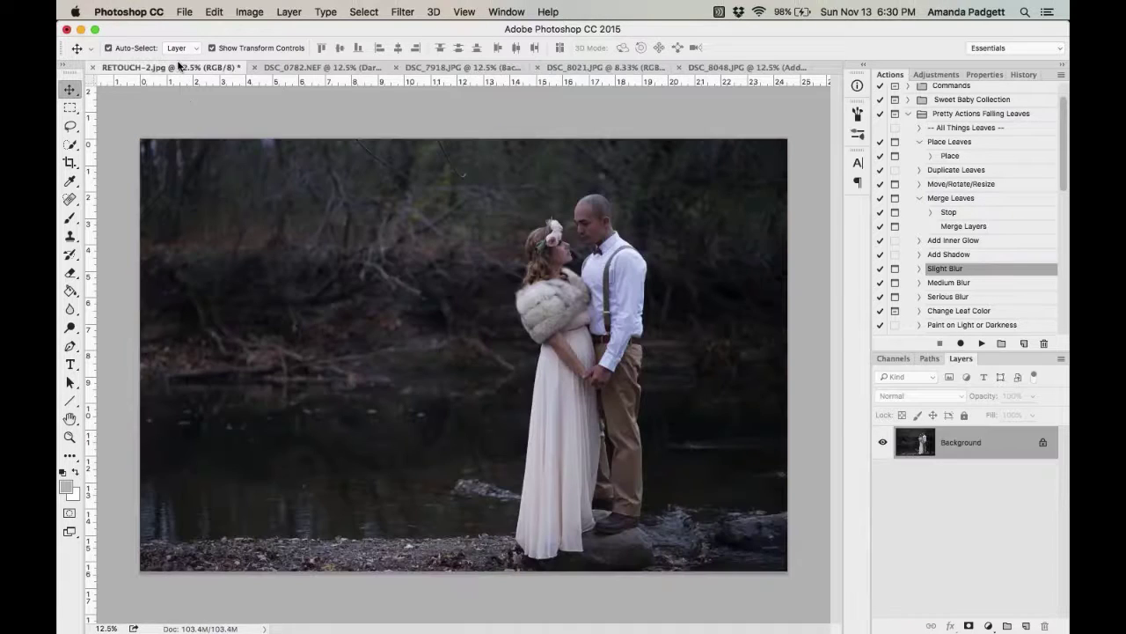
pyautogui.click(297, 70)
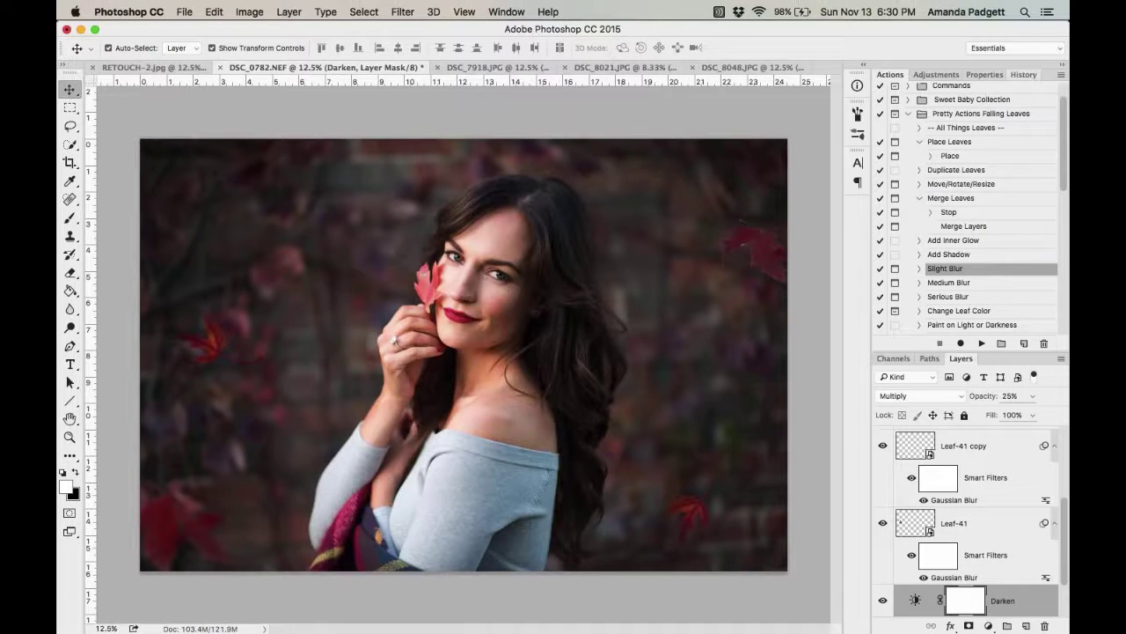
# Save the current state of DSC_0782.NEF as a new history snapshot.
pyautogui.click(1024, 73)
pyautogui.scroll(10, 939, 174)
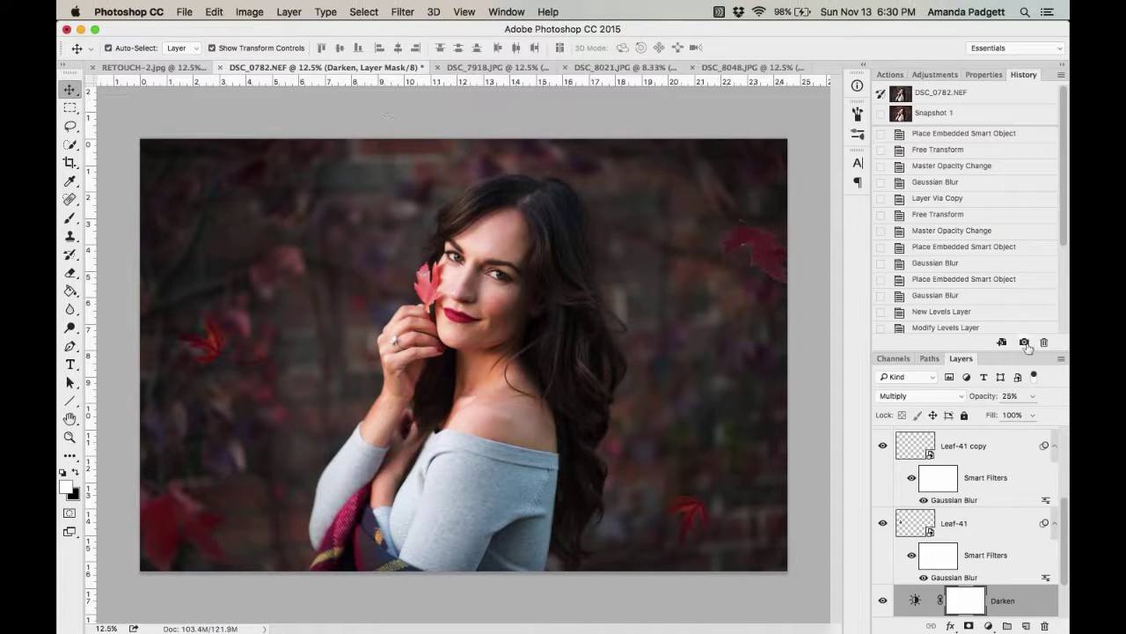
pyautogui.scroll(-5, 1017, 330)
pyautogui.scroll(10, 971, 259)
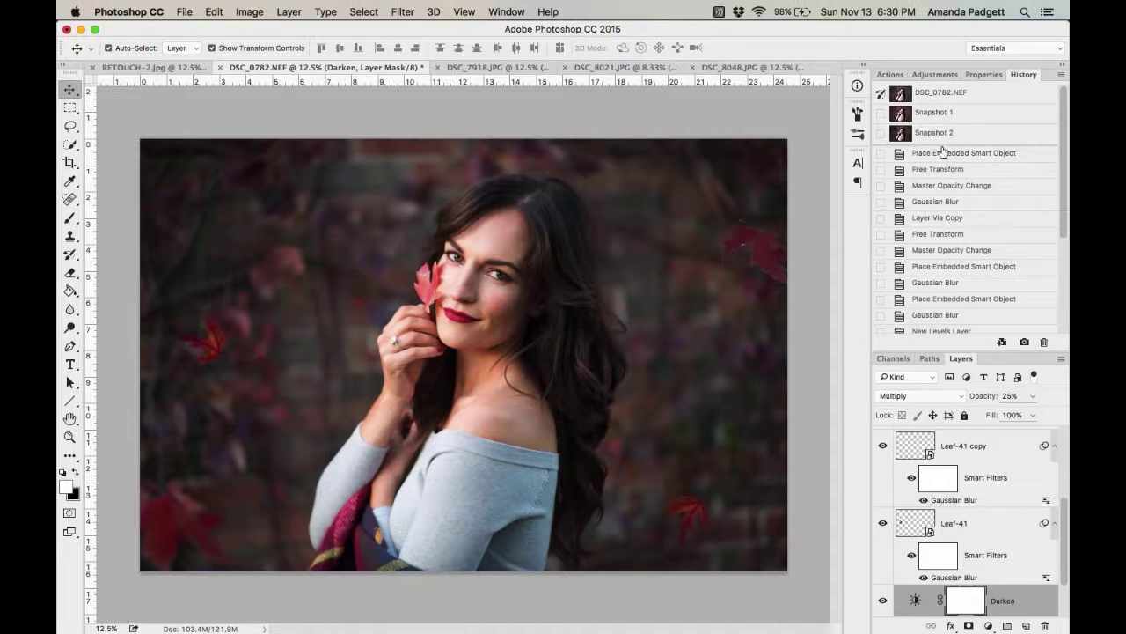
# Compare the leaf placement and color in Snapshot 1 and Snapshot 2 of DSC_0782.NEF.
pyautogui.click(946, 114)
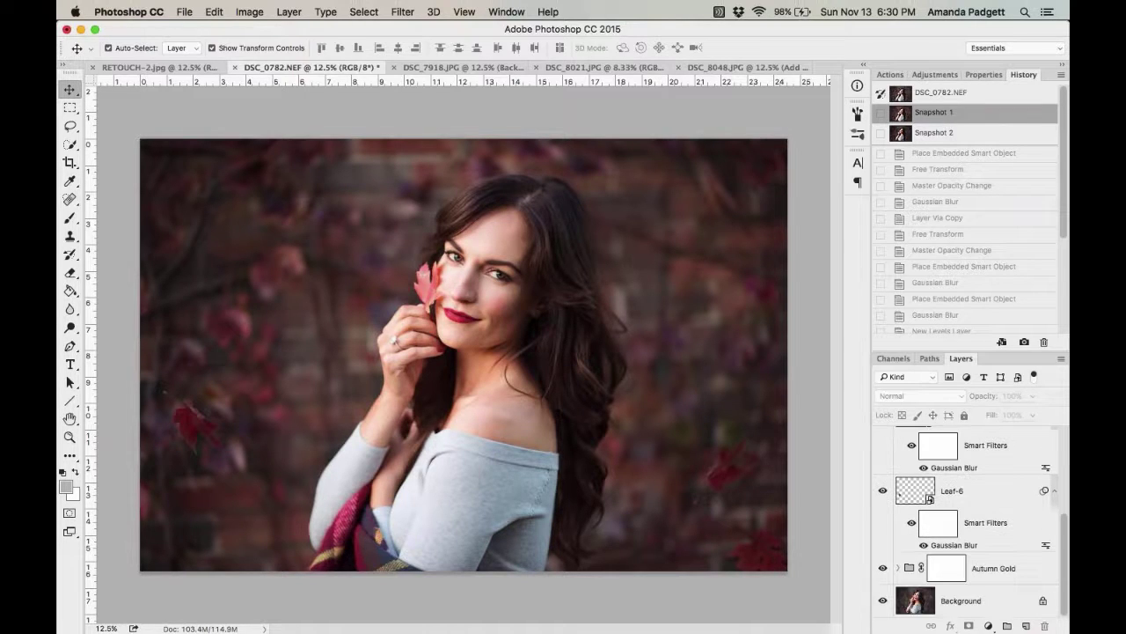
pyautogui.scroll(5, 968, 524)
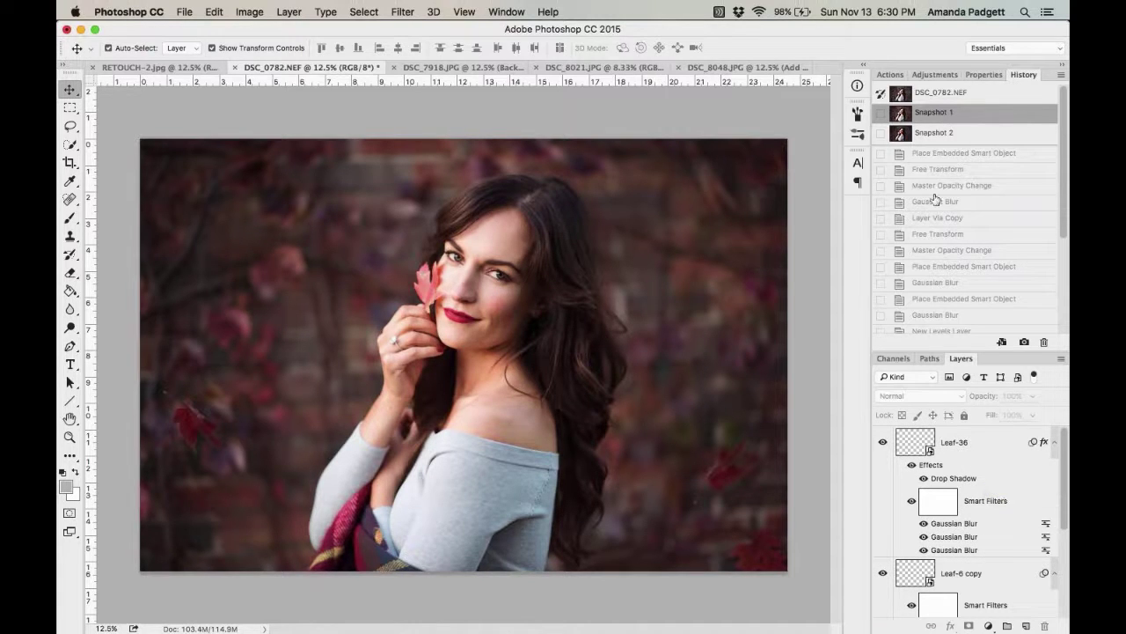
pyautogui.click(942, 133)
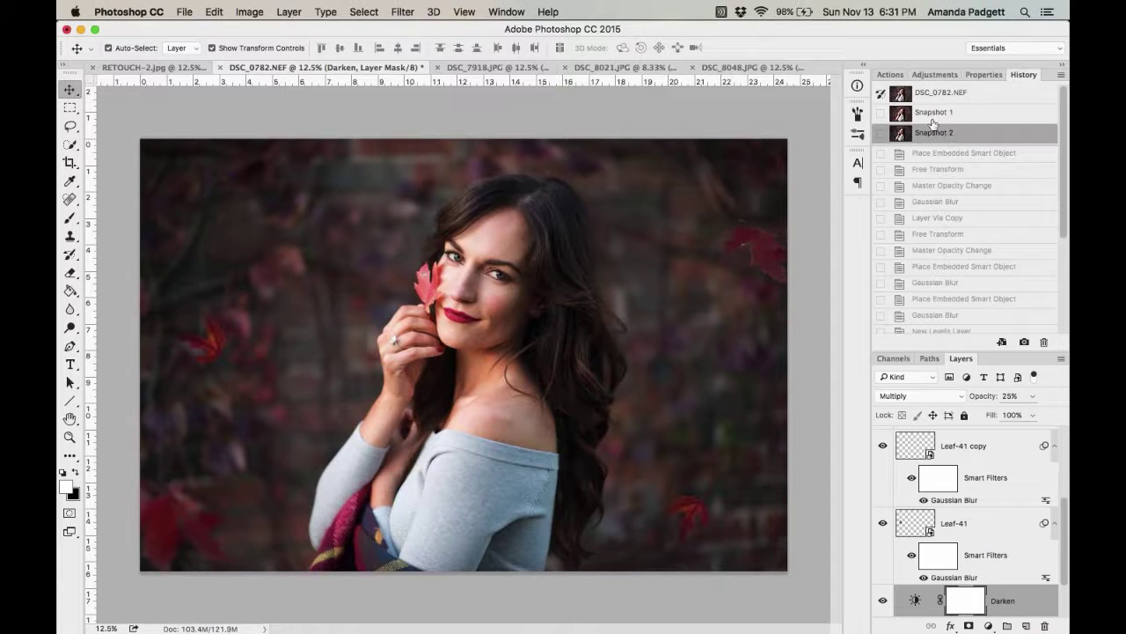
pyautogui.click(188, 12)
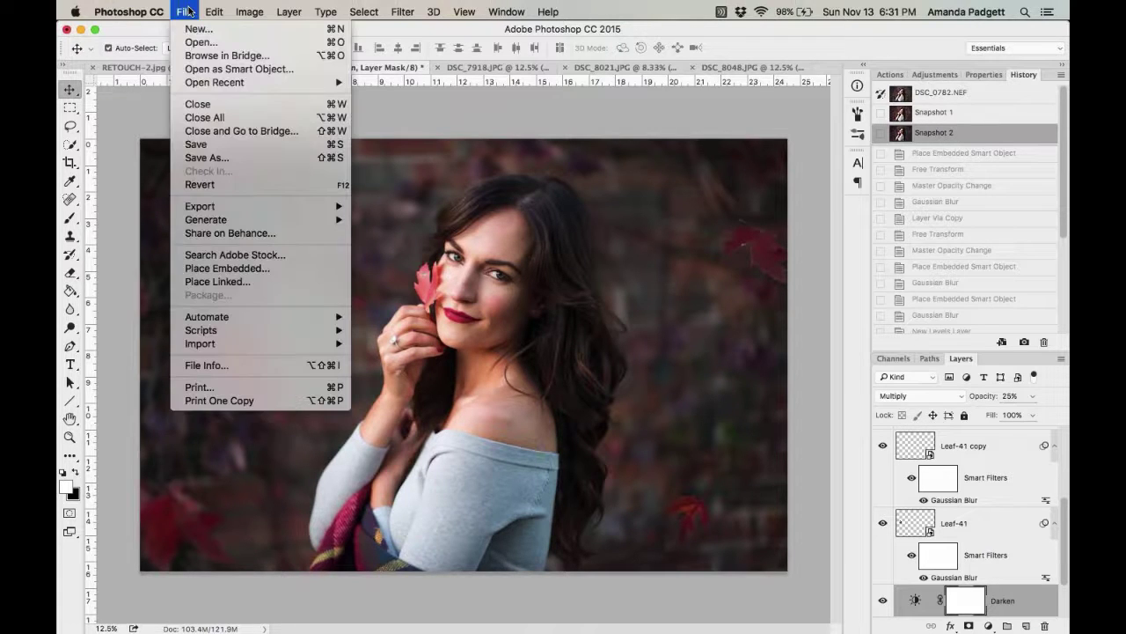
pyautogui.click(188, 11)
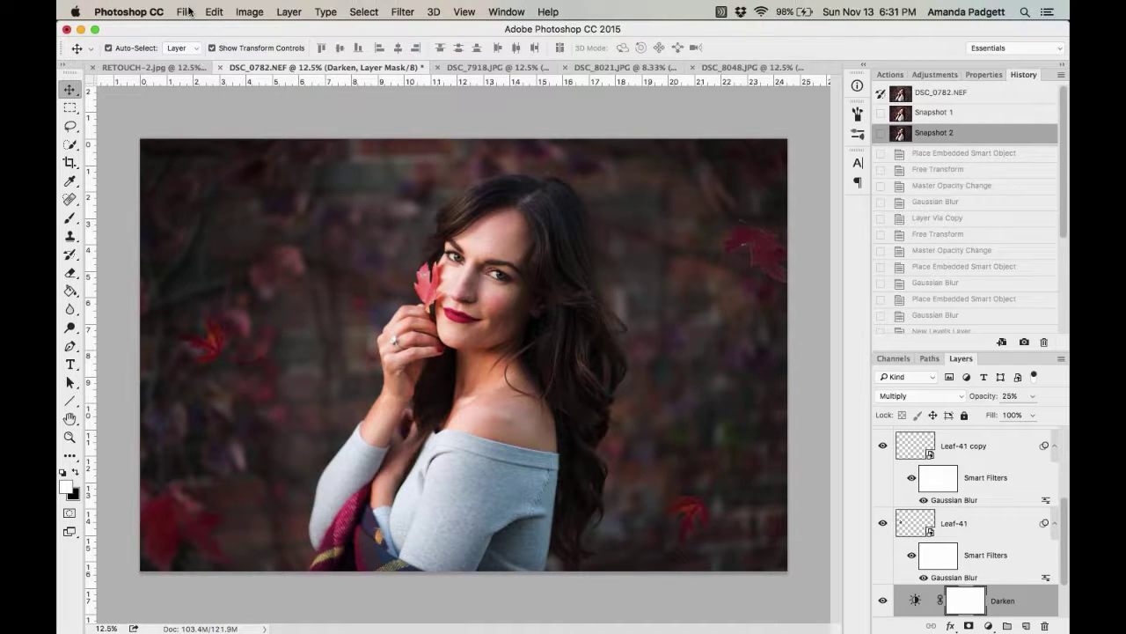
pyautogui.click(943, 117)
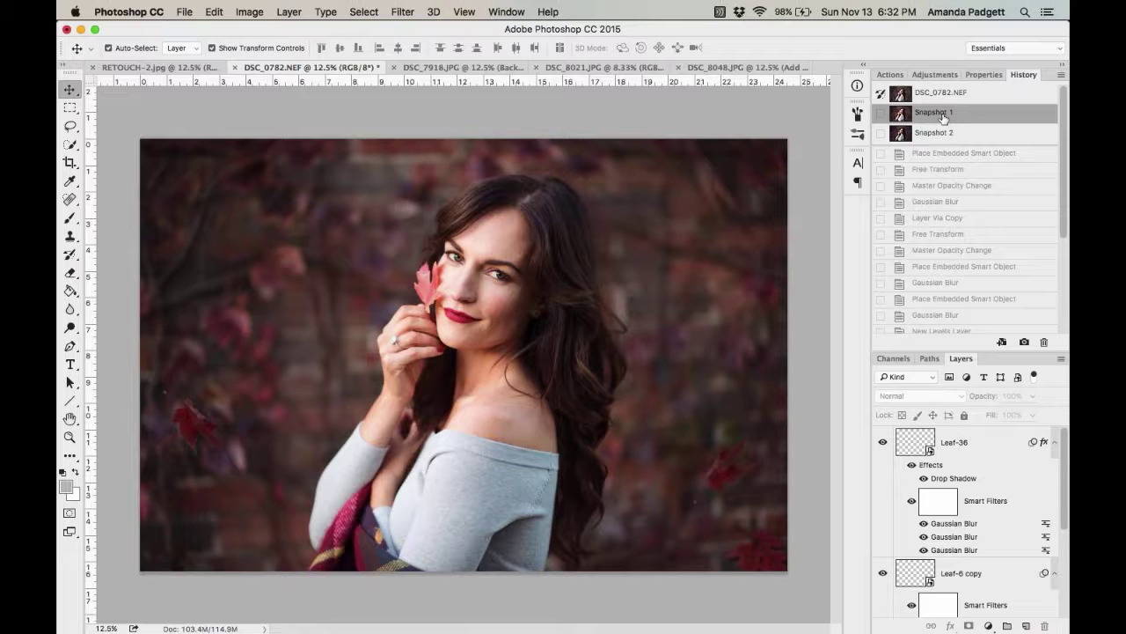
# Show Snapshot 1 of RETOUCH-2.jpg and look through its history states.
pyautogui.click(160, 67)
pyautogui.click(937, 115)
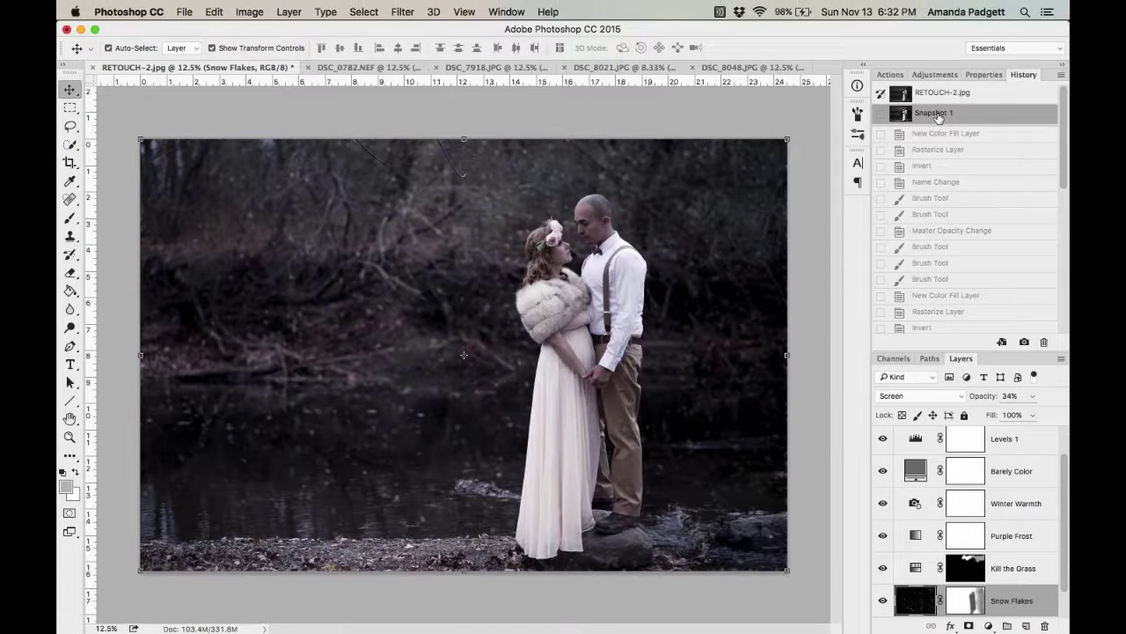
pyautogui.scroll(-5, 965, 189)
pyautogui.scroll(-3, 965, 189)
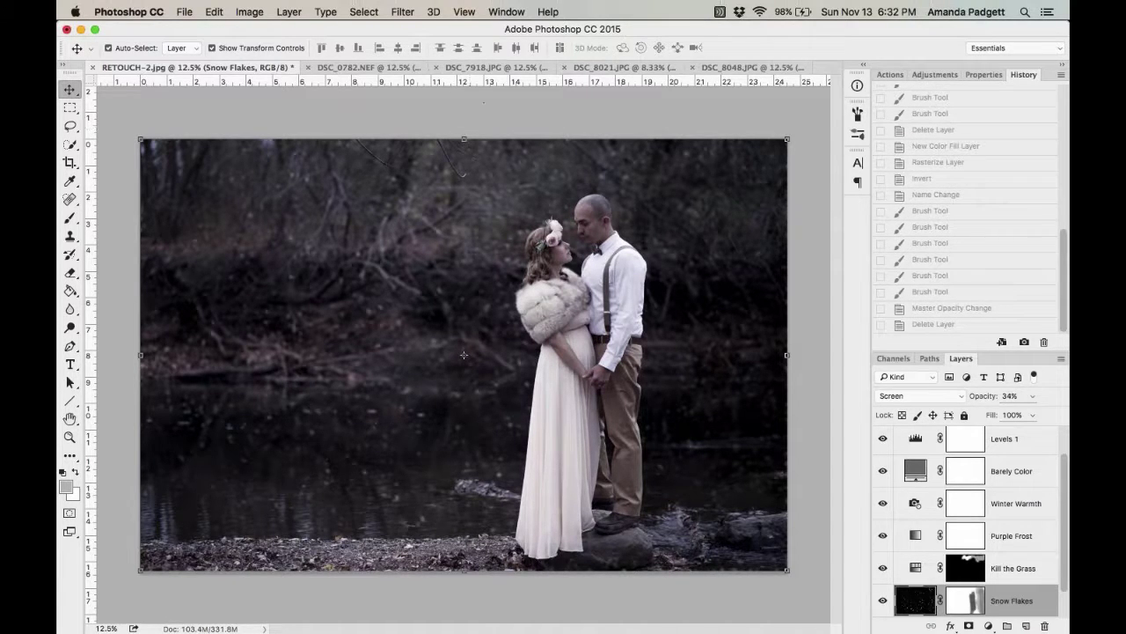
# View DSC_8021.JPG, and in DSC_8048.JPG compare the Snow Option 1 snapshot with the original photo.
pyautogui.click(614, 69)
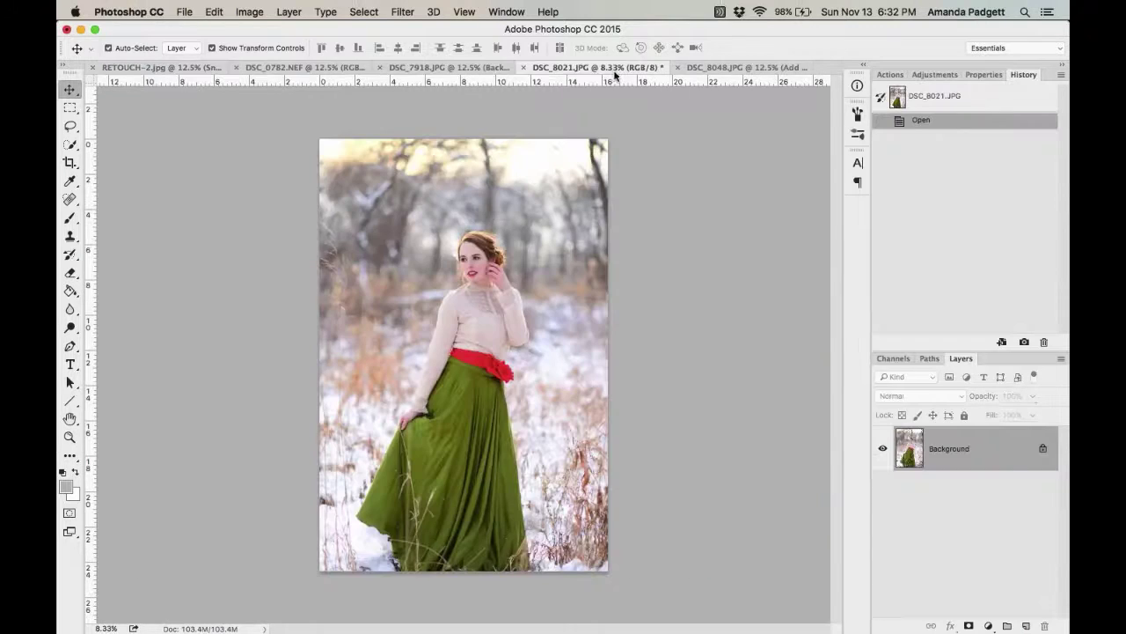
pyautogui.click(723, 69)
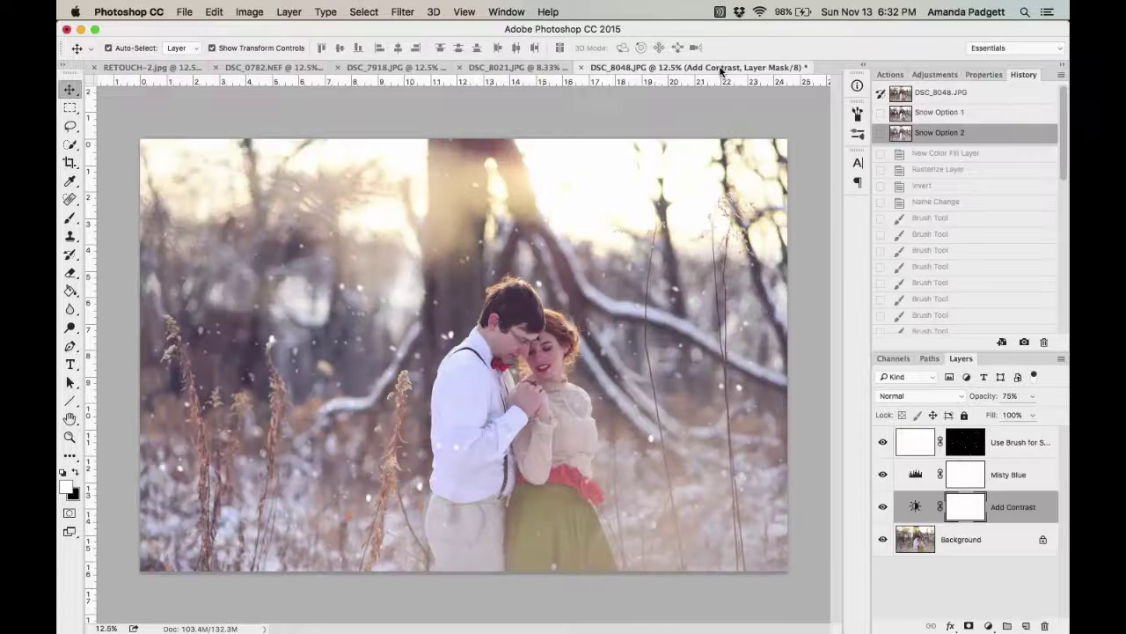
pyautogui.click(950, 113)
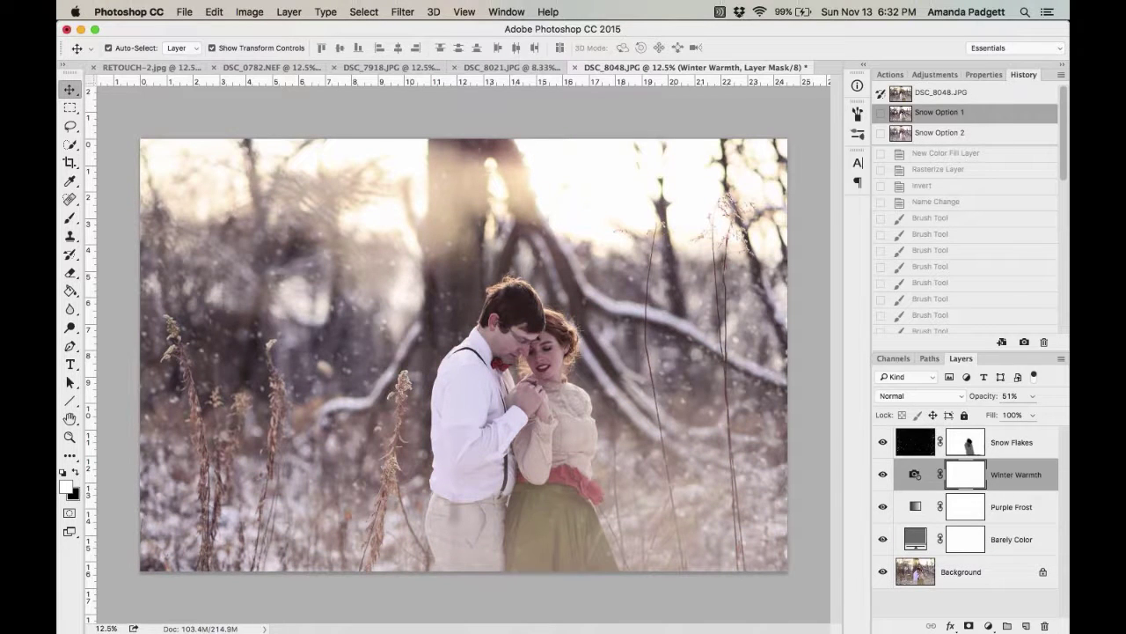
pyautogui.click(973, 99)
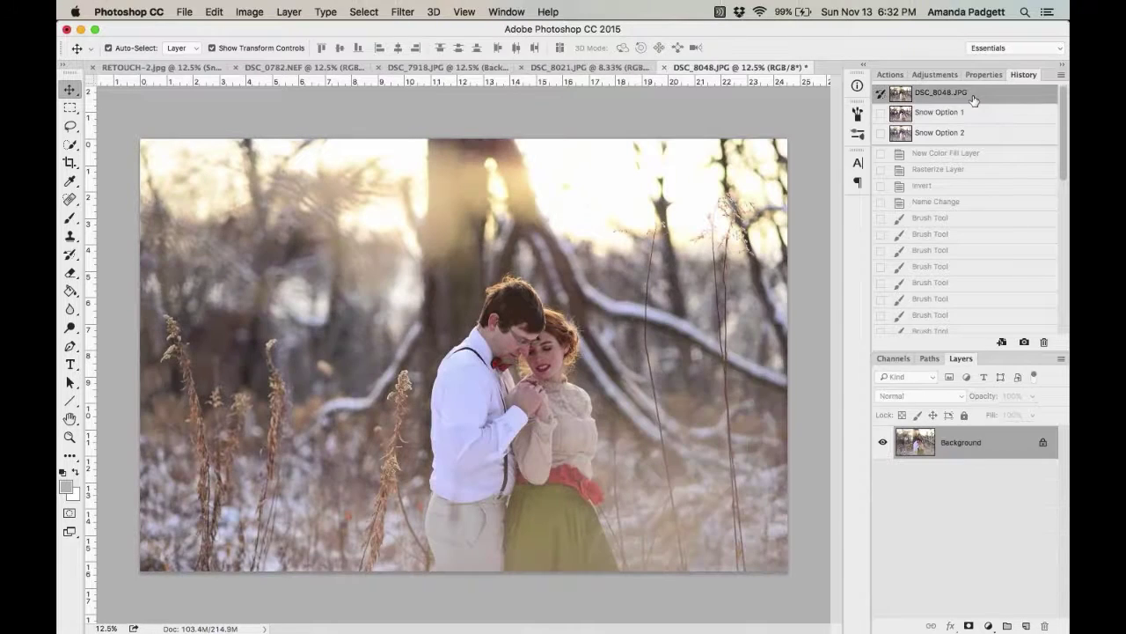
pyautogui.click(970, 120)
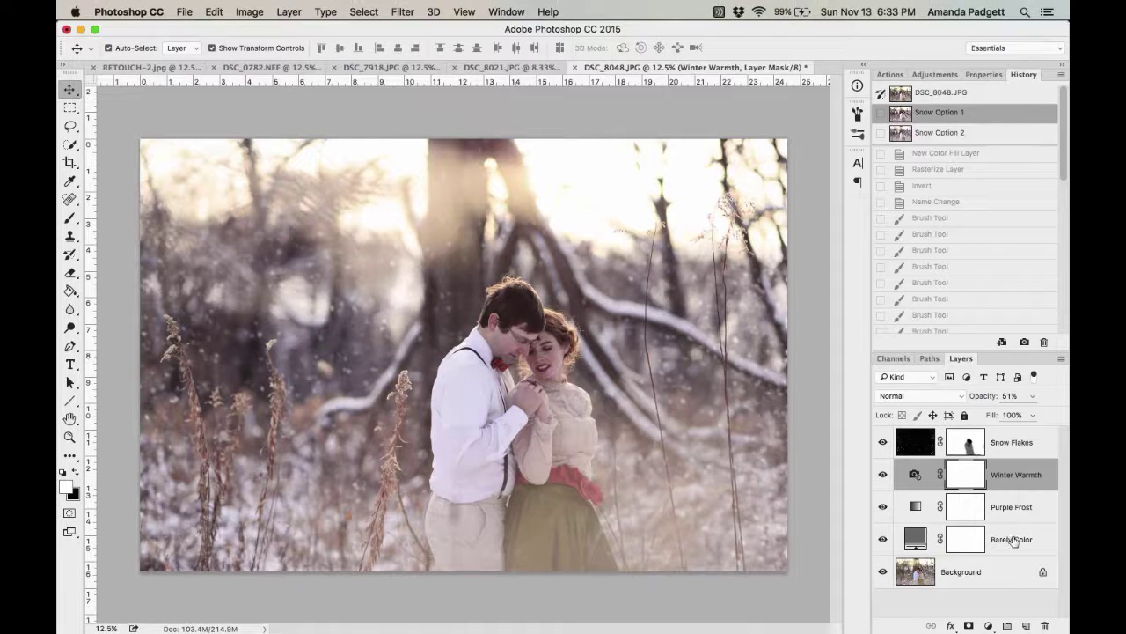
# Try a different Purple Frost opacity and 61% Winter Warmth opacity, and restore the Snow Option 1 snapshot.
pyautogui.click(1002, 508)
pyautogui.moveTo(986, 397); pyautogui.dragTo(989, 400)
pyautogui.click(1003, 476)
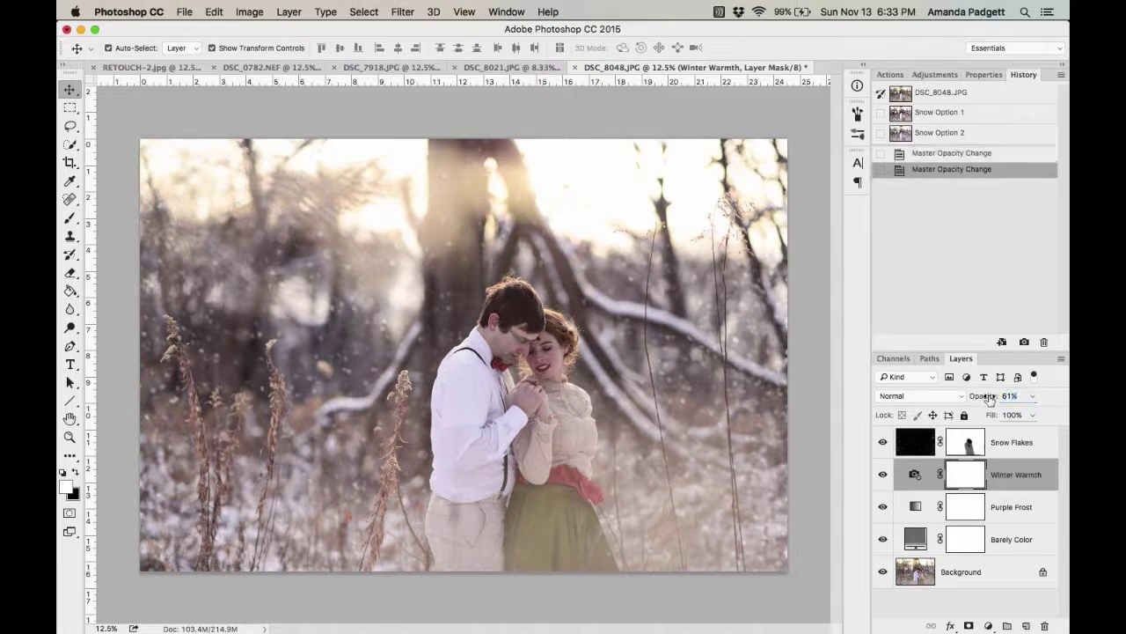
pyautogui.click(942, 115)
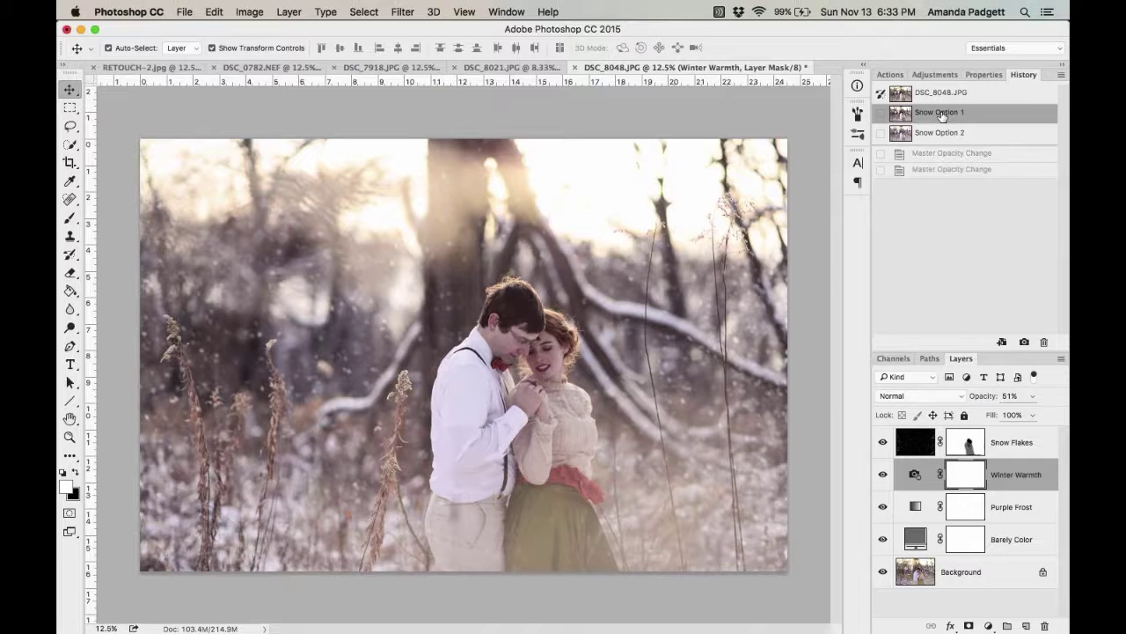
# Set the Purple Frost layer's opacity to 22% and the Winter Warmth layer's opacity to 51%.
pyautogui.click(1007, 517)
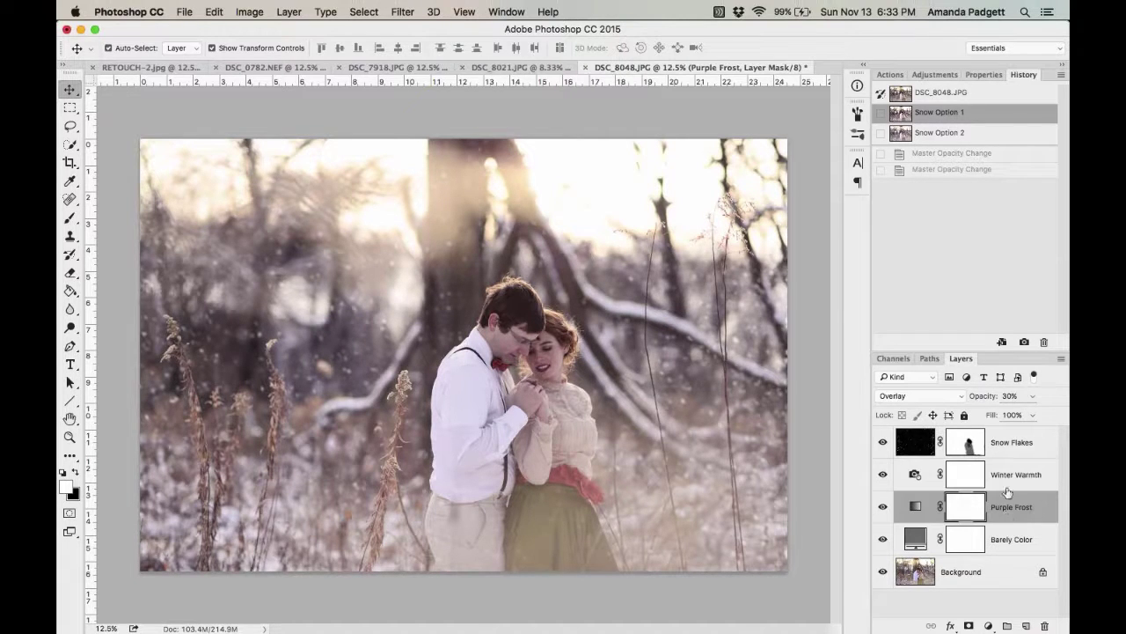
pyautogui.press('2')
pyautogui.press('2')
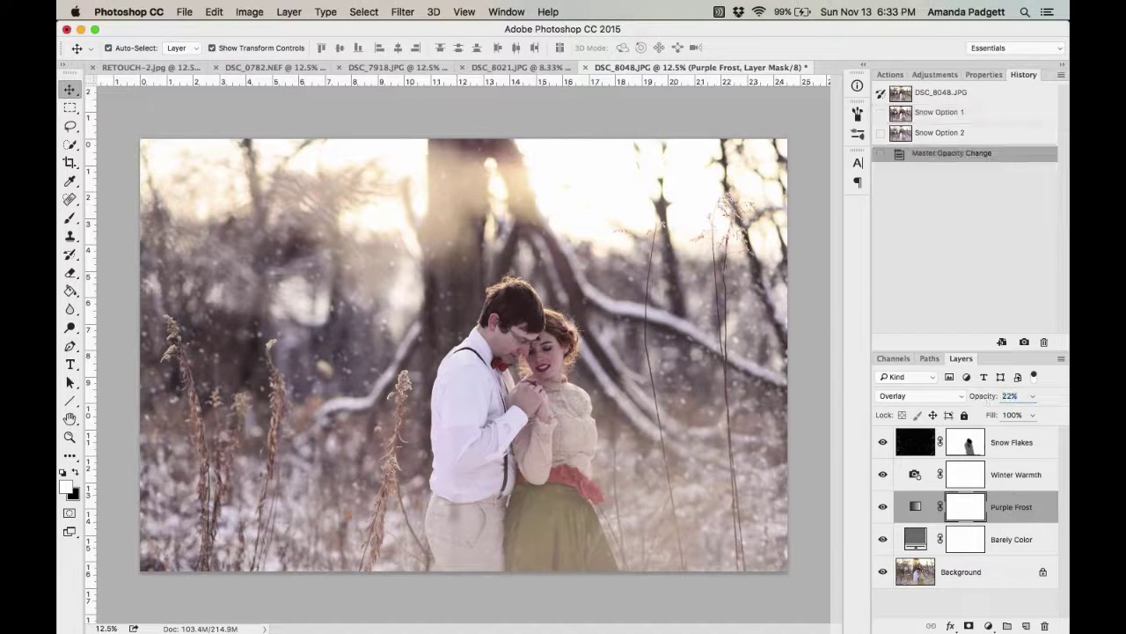
pyautogui.click(1014, 480)
pyautogui.press('5')
pyautogui.press('9')
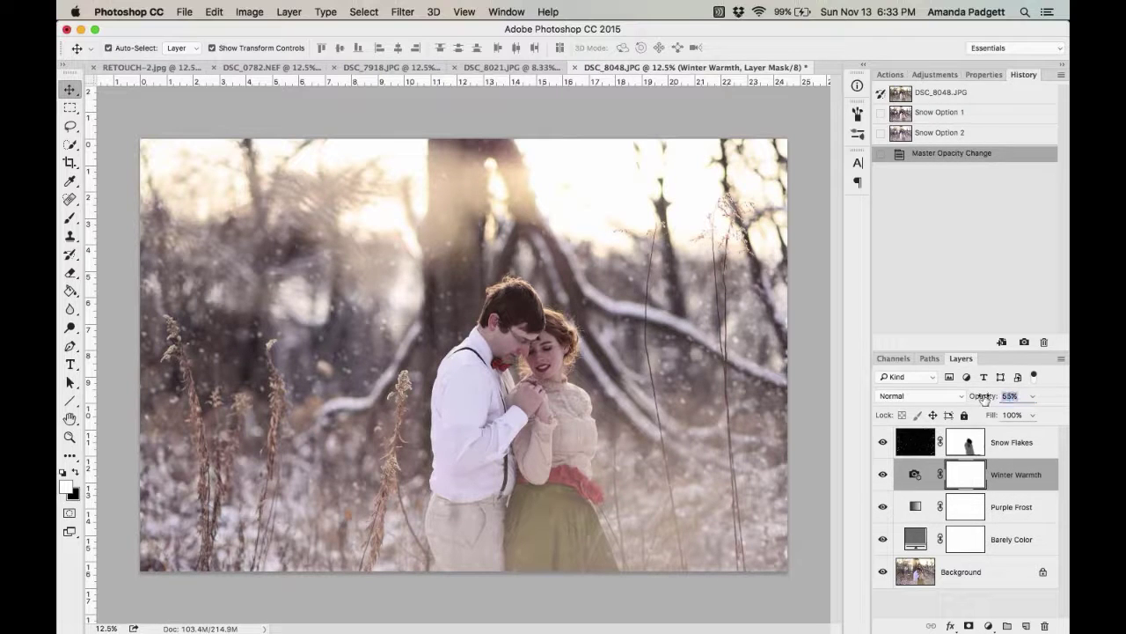
# Replace the Snow Option 1 snapshot with a new snapshot of the adjusted version, and switch to Snow Option 2.
pyautogui.rightClick(945, 112)
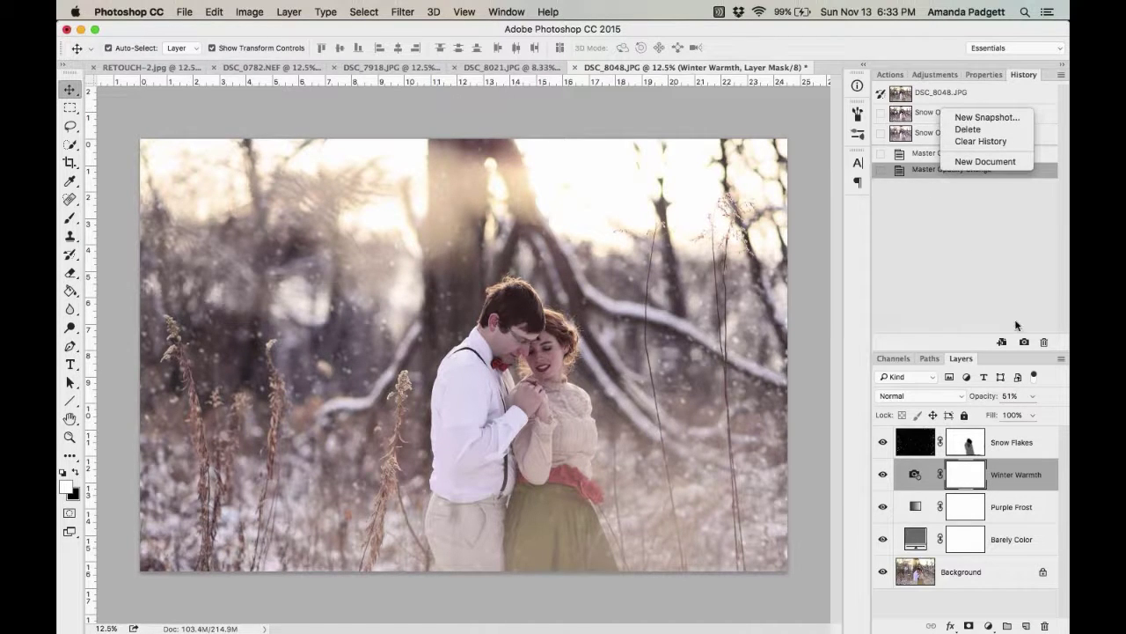
pyautogui.click(939, 111)
pyautogui.click(1024, 342)
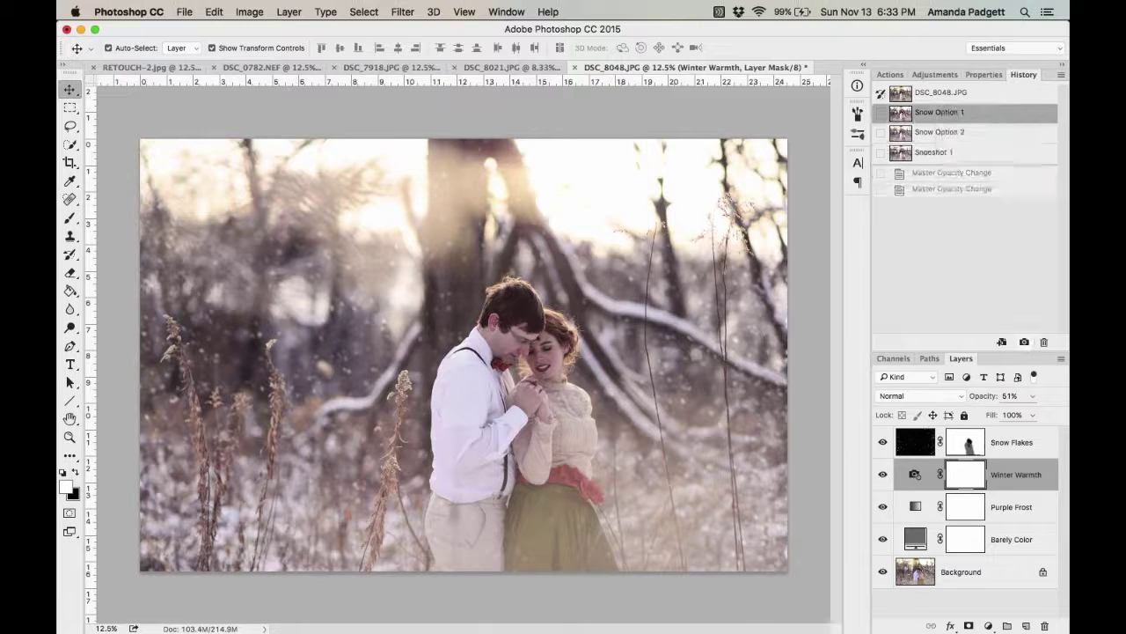
pyautogui.click(962, 154)
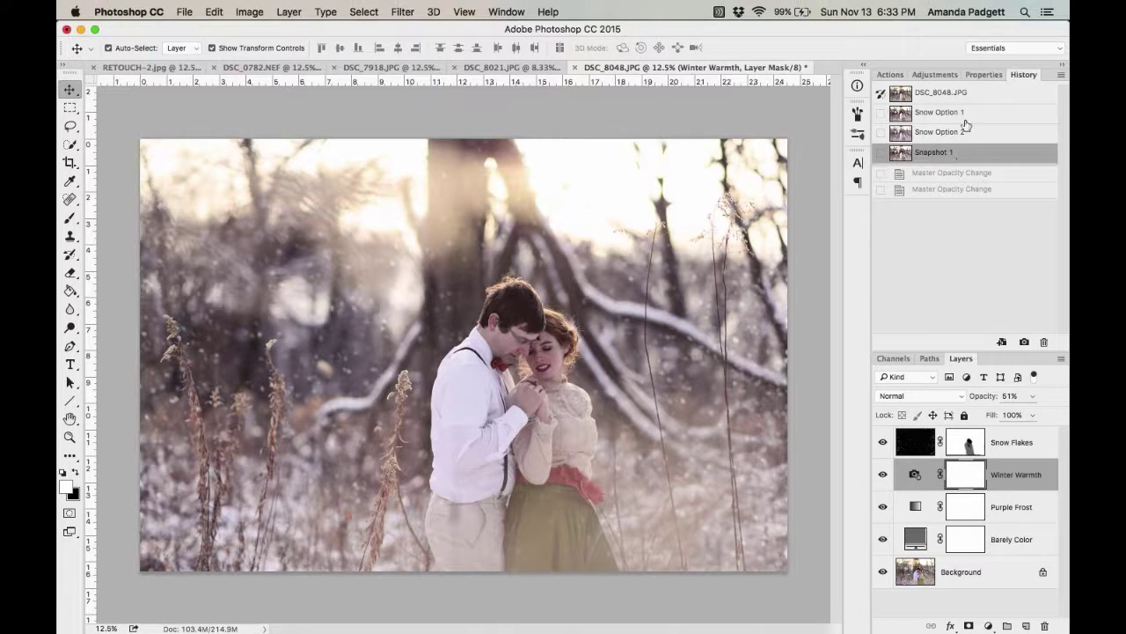
pyautogui.moveTo(968, 119); pyautogui.dragTo(1044, 341)
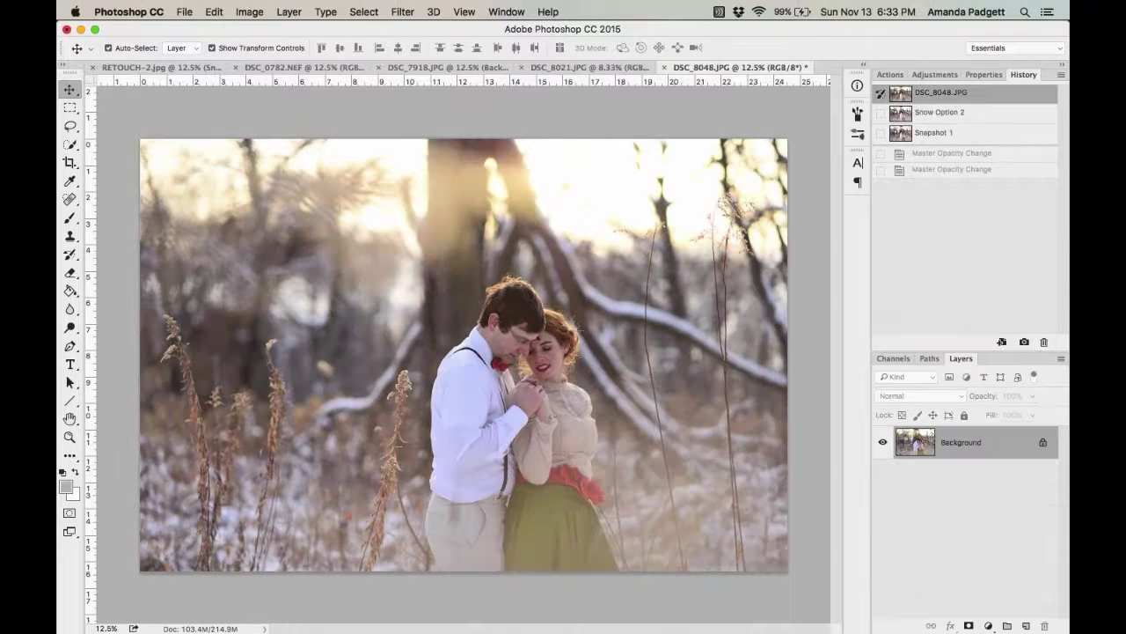
pyautogui.click(959, 117)
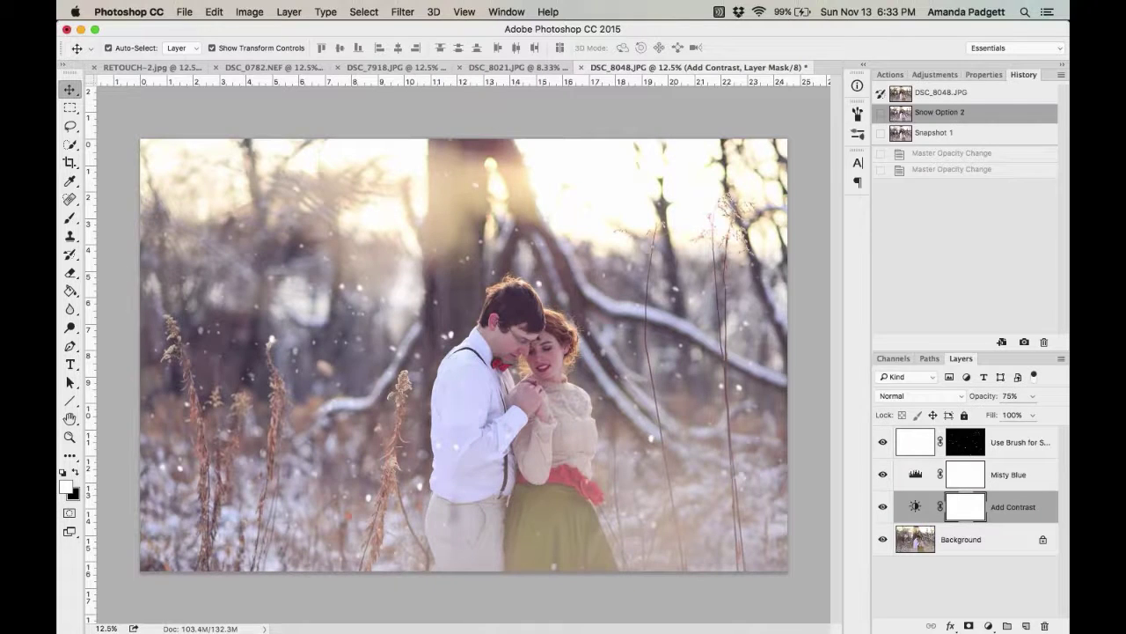
# Compare Snapshot 1, Snow Option 2 and the original DSC_8048.JPG state, ending on Snow Option 2.
pyautogui.click(949, 134)
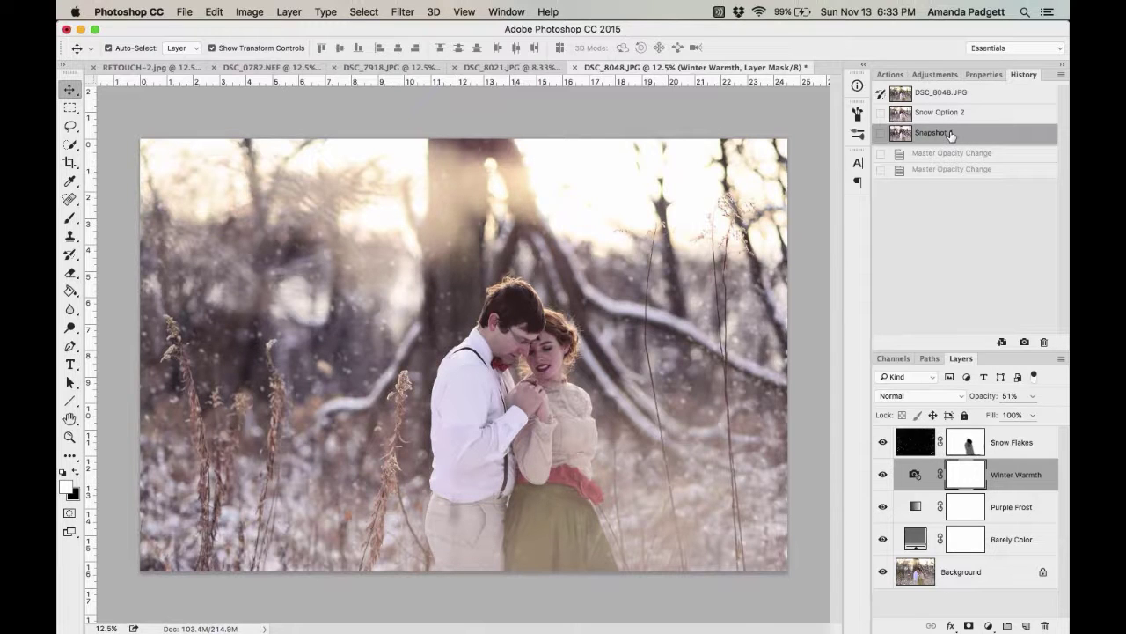
pyautogui.click(951, 115)
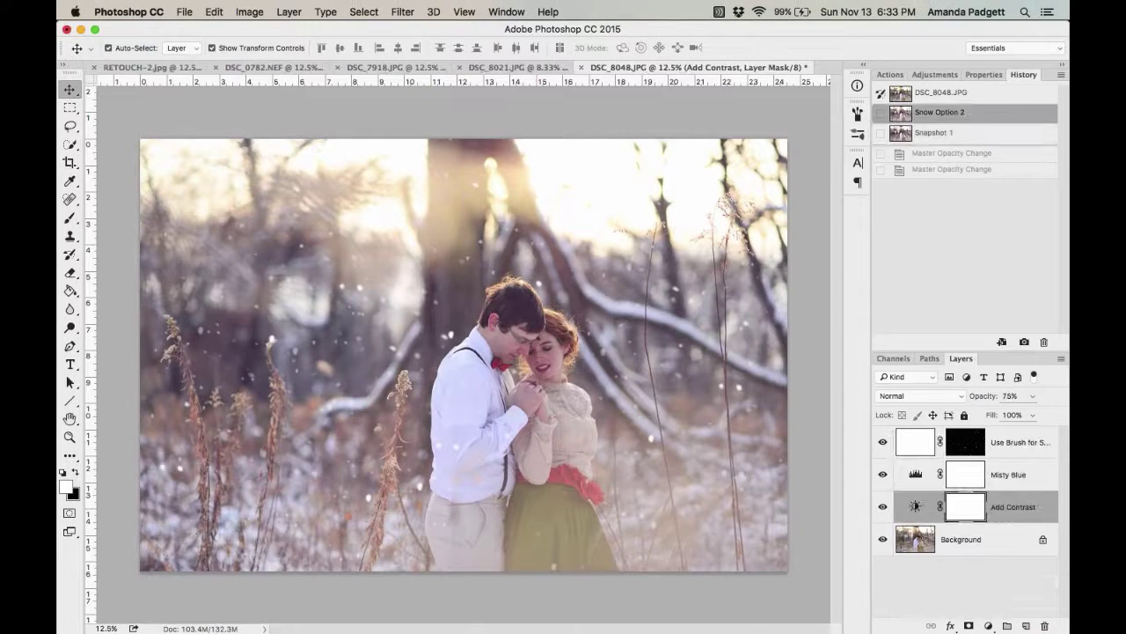
pyautogui.click(944, 132)
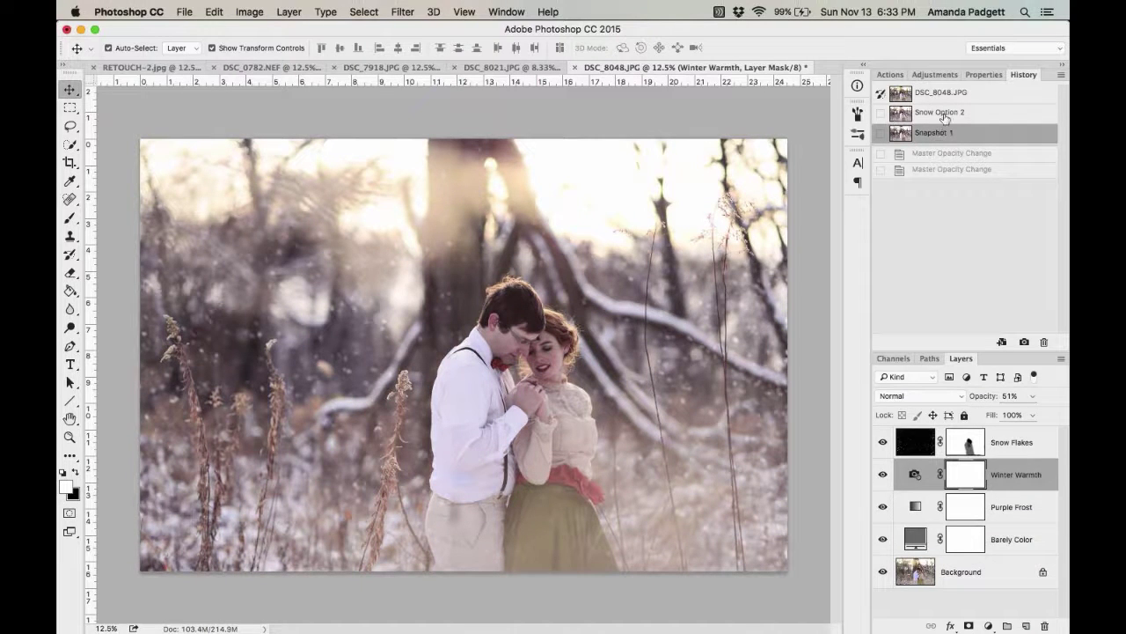
pyautogui.click(944, 114)
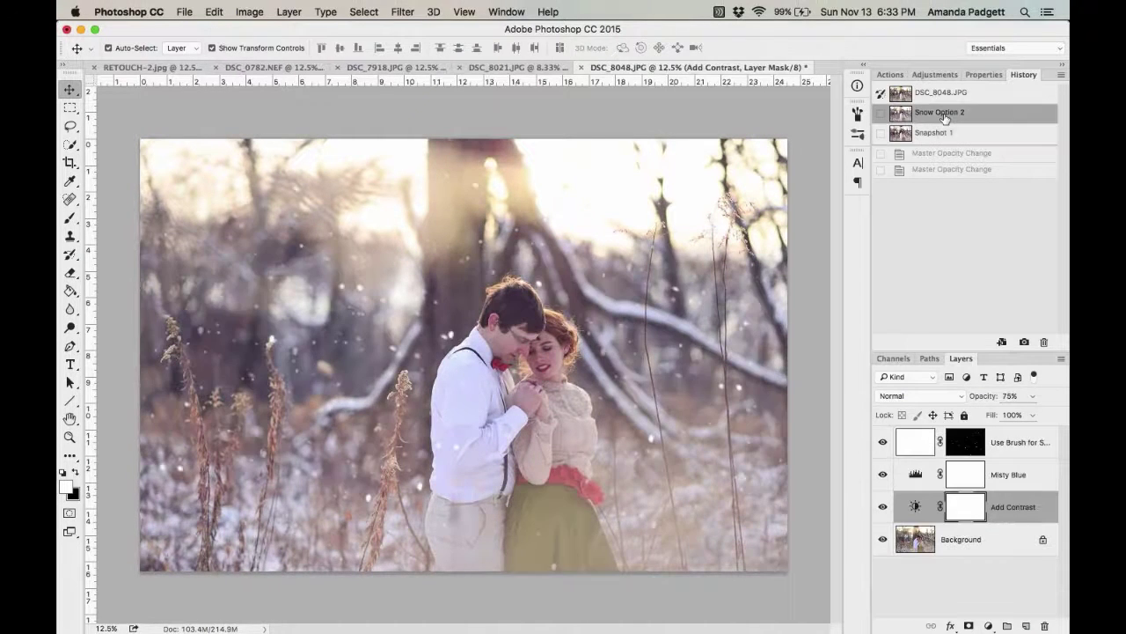
pyautogui.click(947, 94)
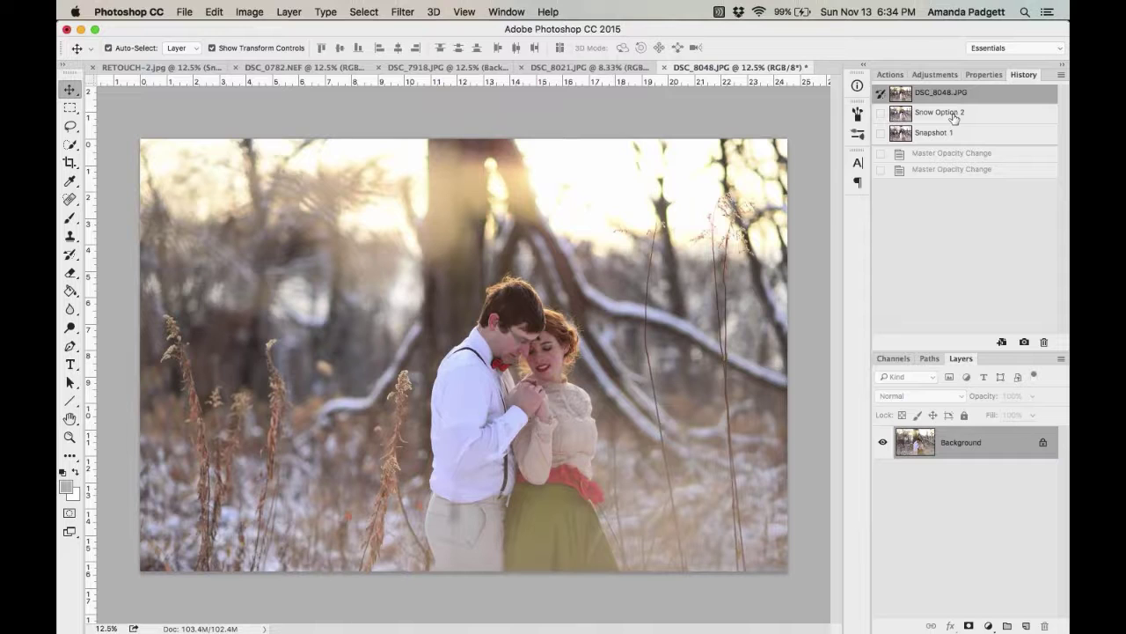
pyautogui.click(953, 117)
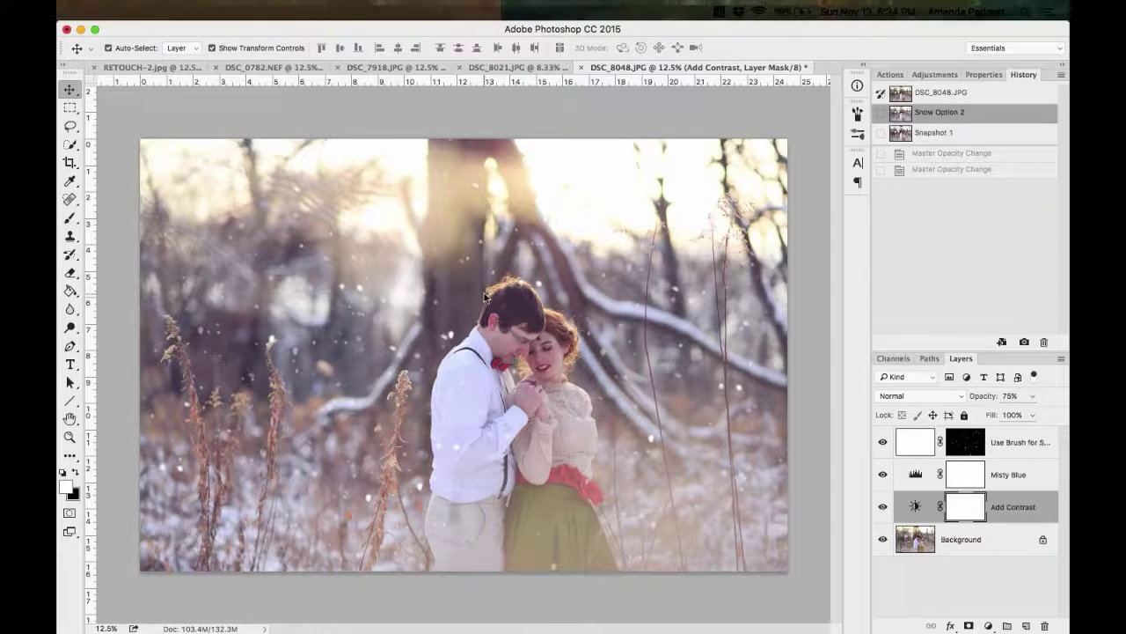
pyautogui.press('super+Tab')
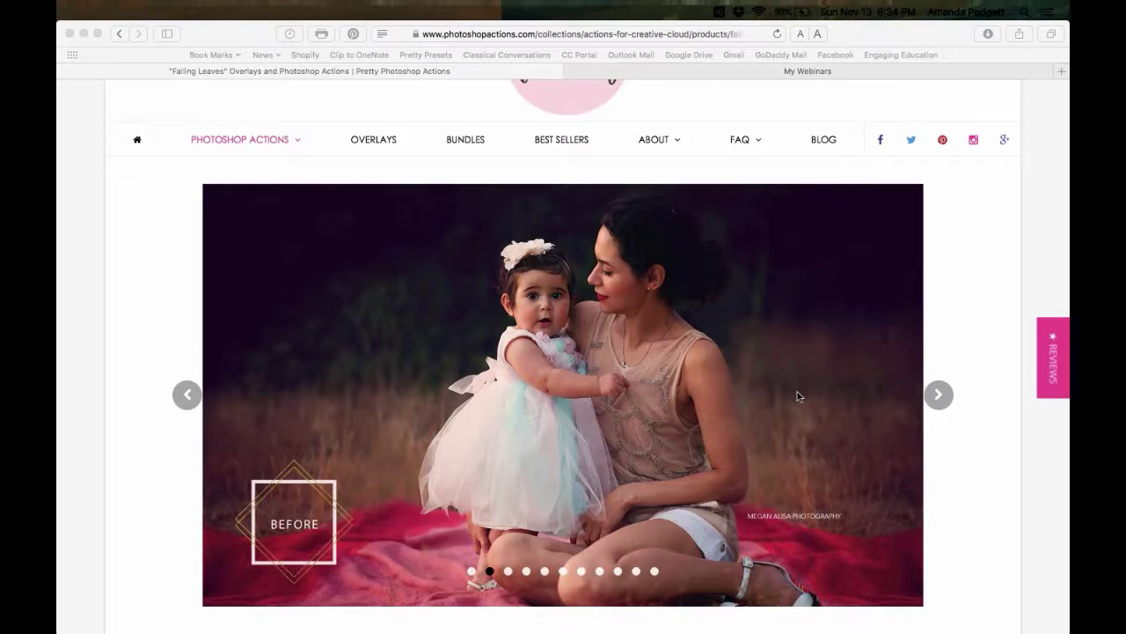
pyautogui.moveTo(822, 605)
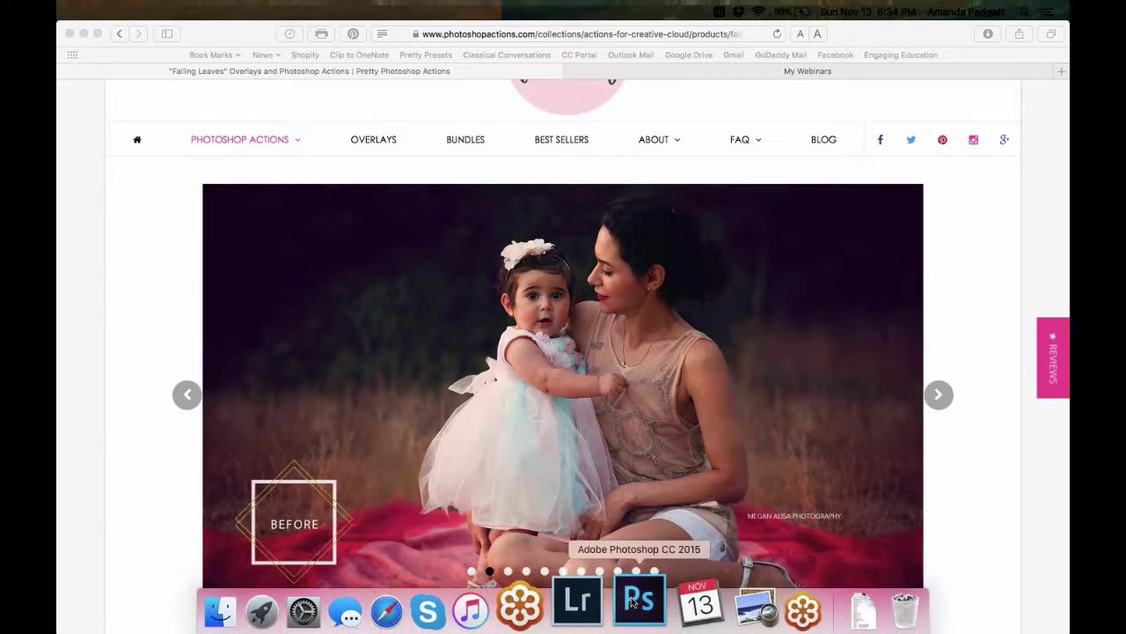
pyautogui.click(597, 614)
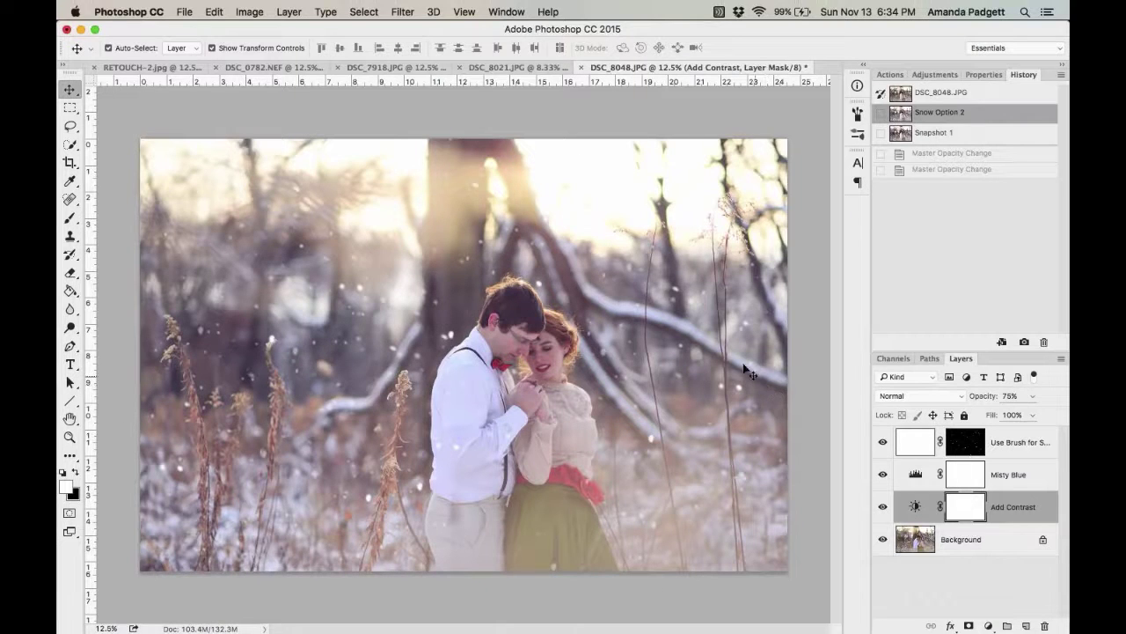
pyautogui.click(403, 12)
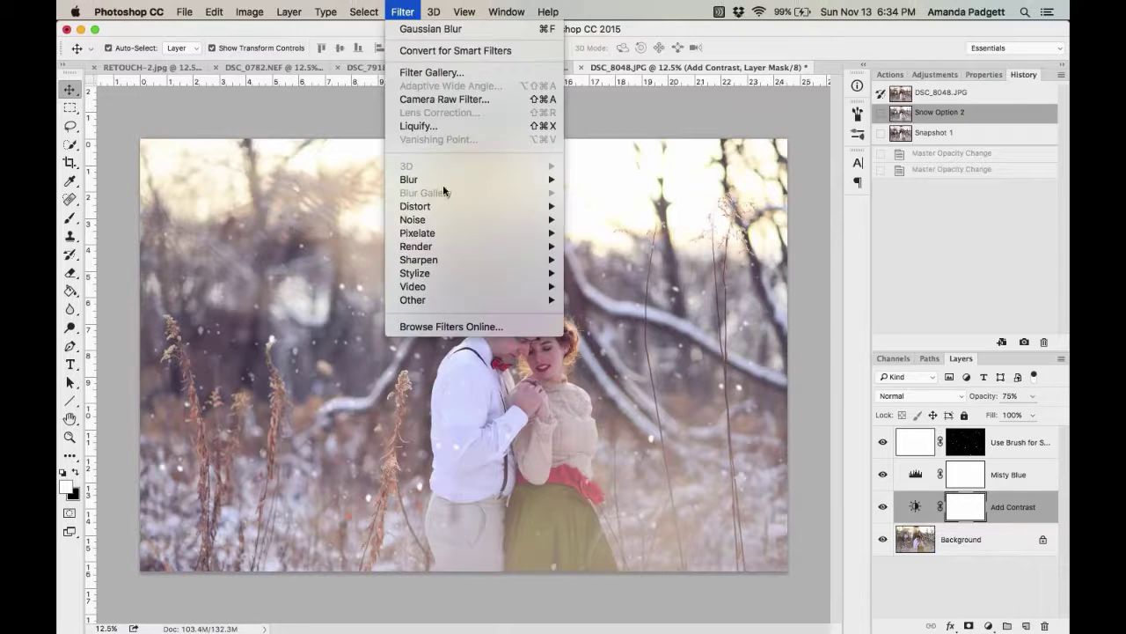
pyautogui.moveTo(450, 181)
pyautogui.click(650, 19)
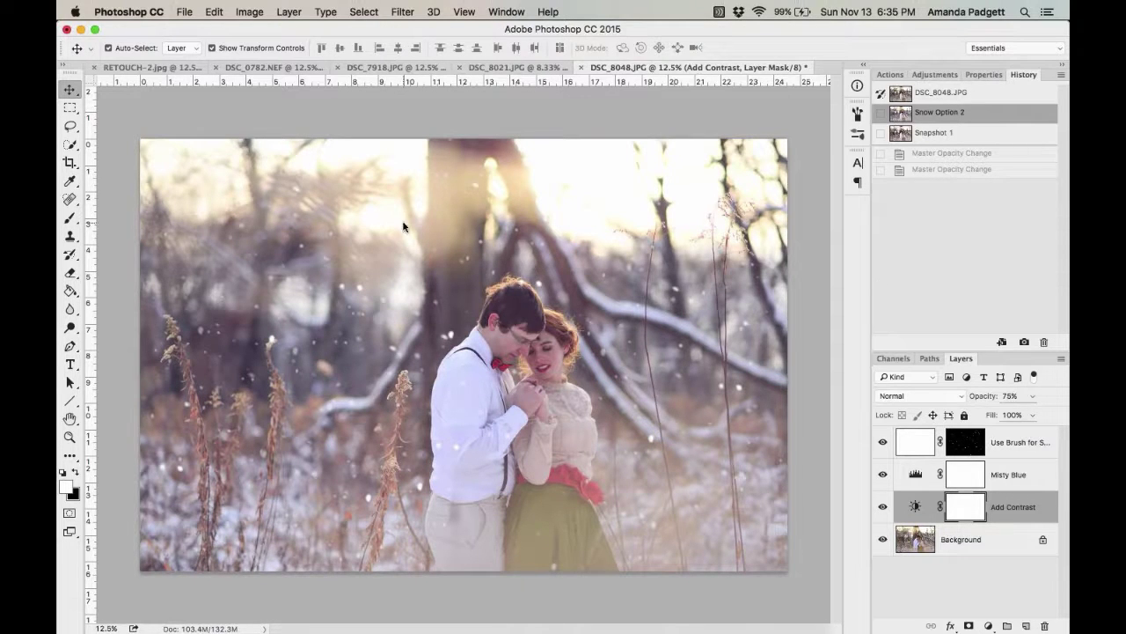
# Switch to Safari and open the Actions for Creative Cloud collection on the Pretty Photoshop Actions site.
pyautogui.press('super+Tab')
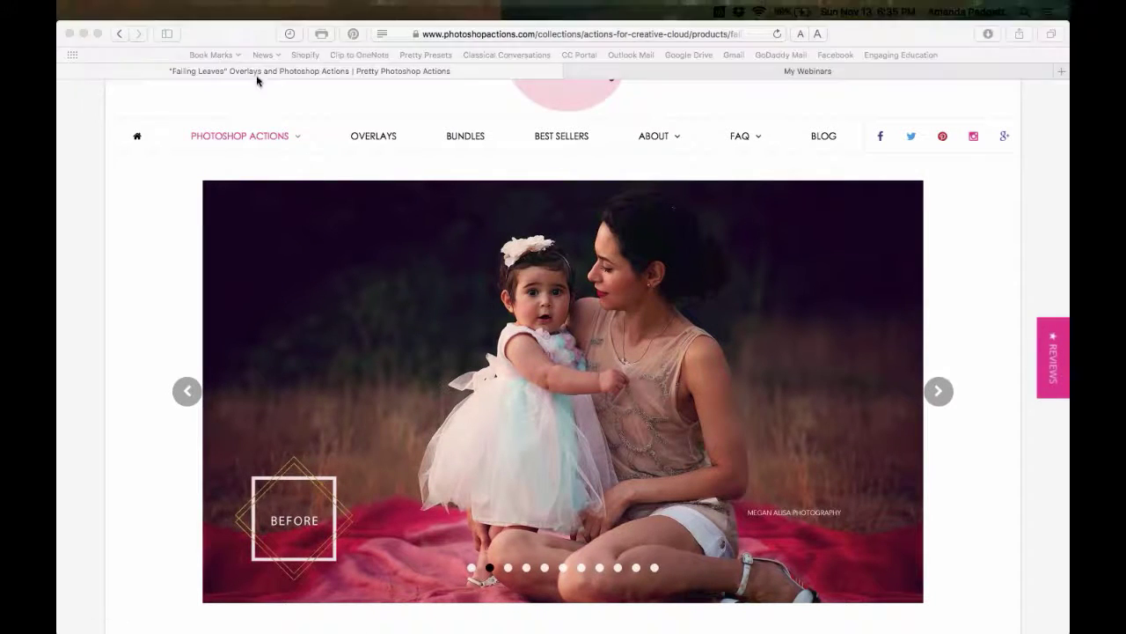
pyautogui.scroll(3, 159, 238)
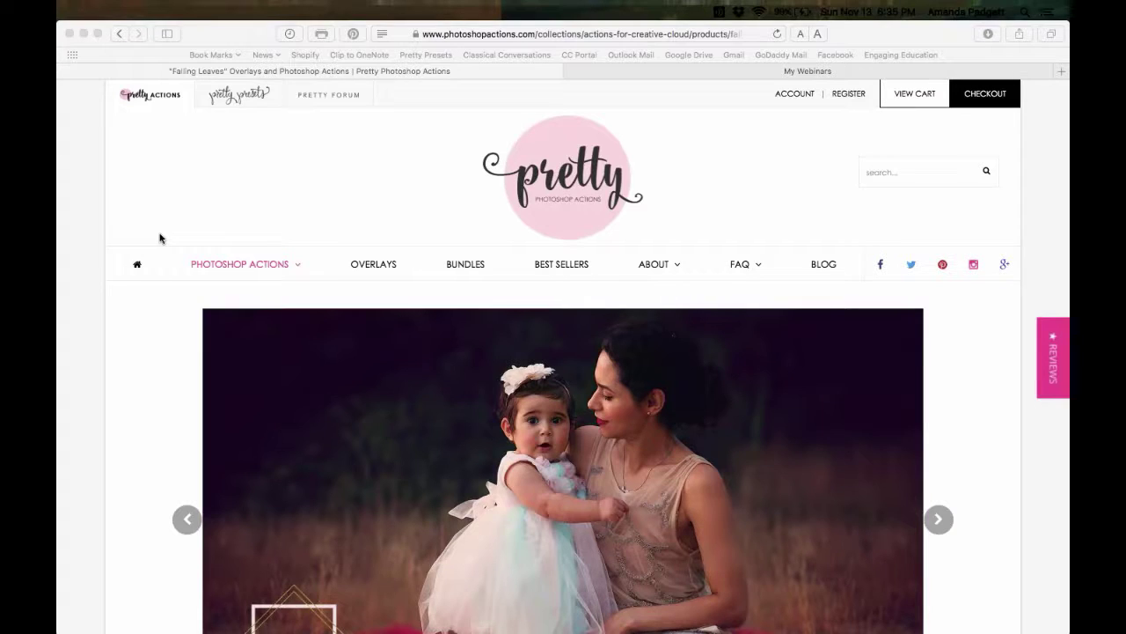
pyautogui.click(293, 267)
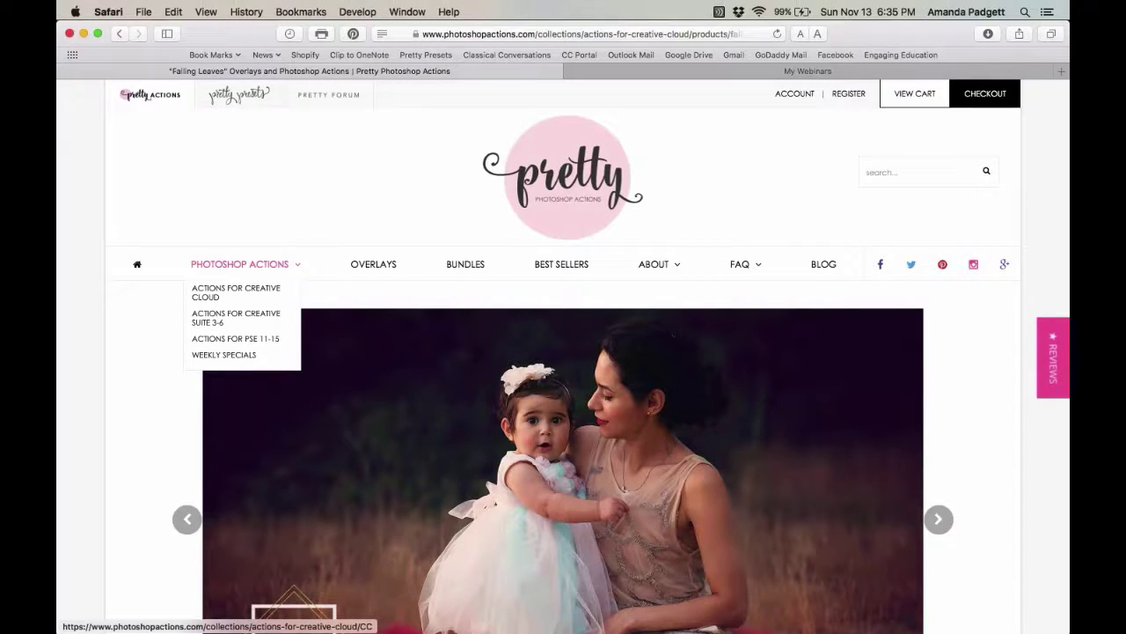
pyautogui.click(242, 293)
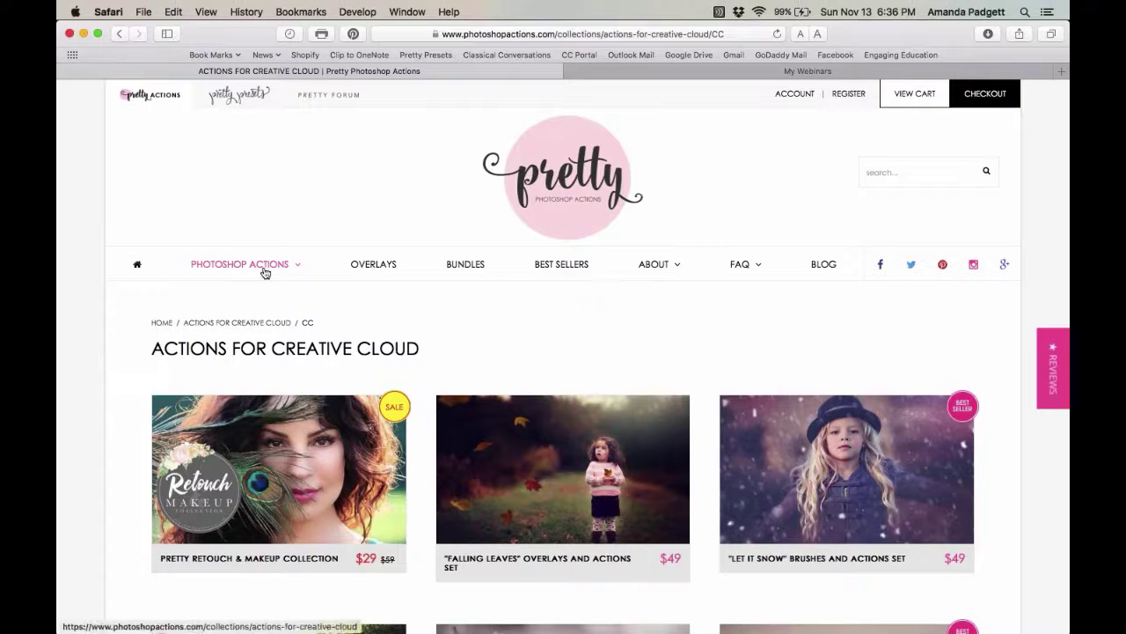
# Open the product page of the "Falling Leaves" Overlays and Actions Set and bring its sample gallery into view.
pyautogui.moveTo(262, 270)
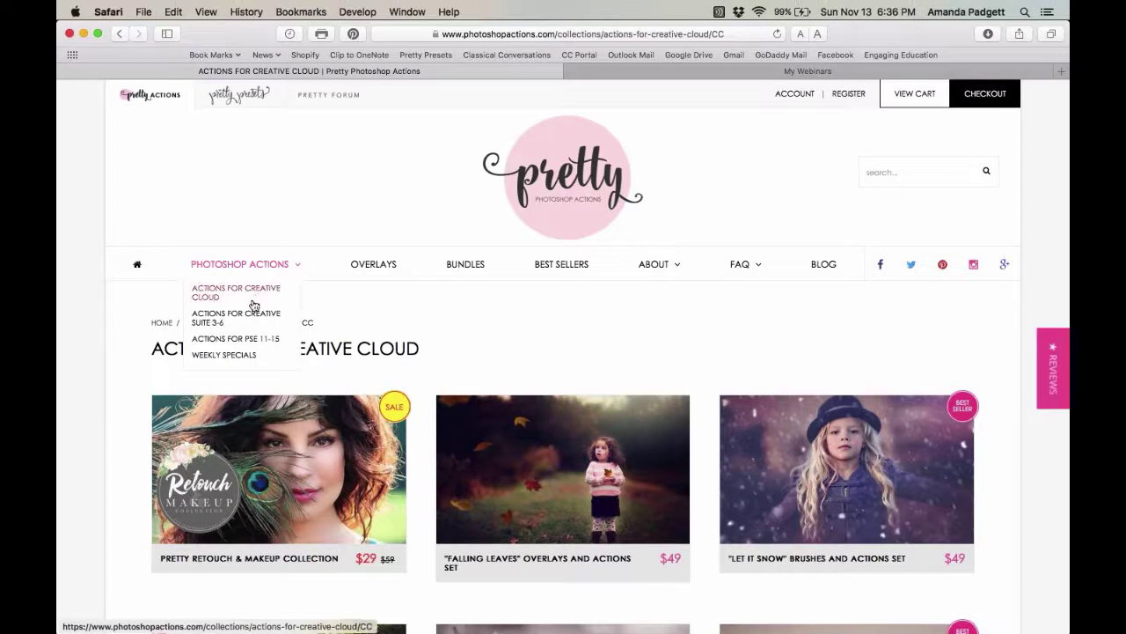
pyautogui.scroll(-1, 579, 345)
pyautogui.scroll(-1, 578, 345)
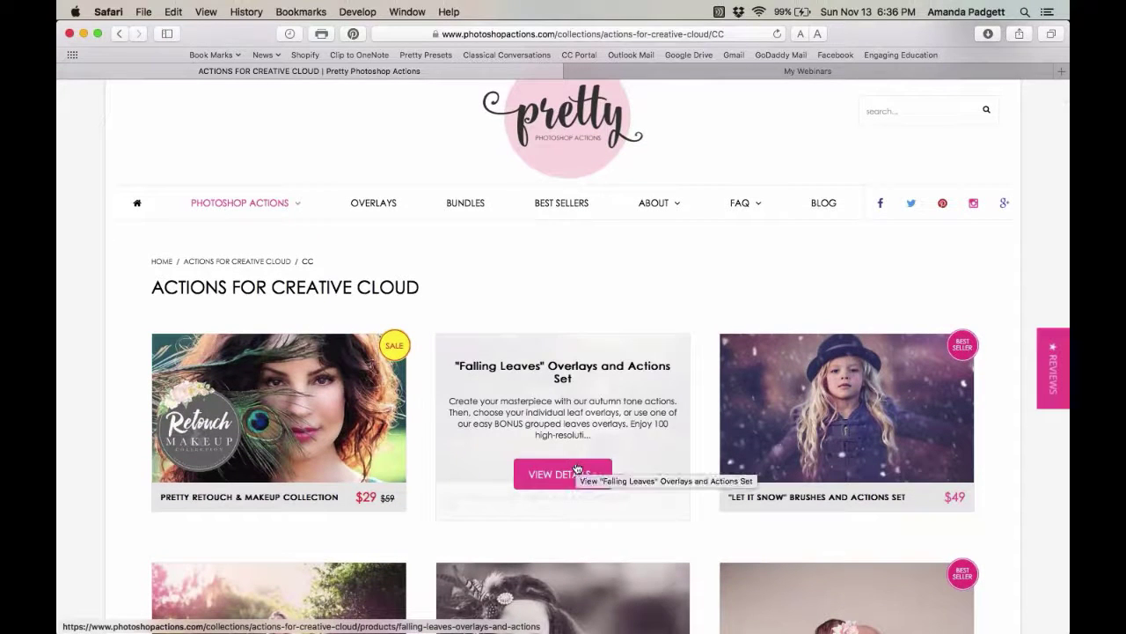
pyautogui.scroll(-1, 573, 475)
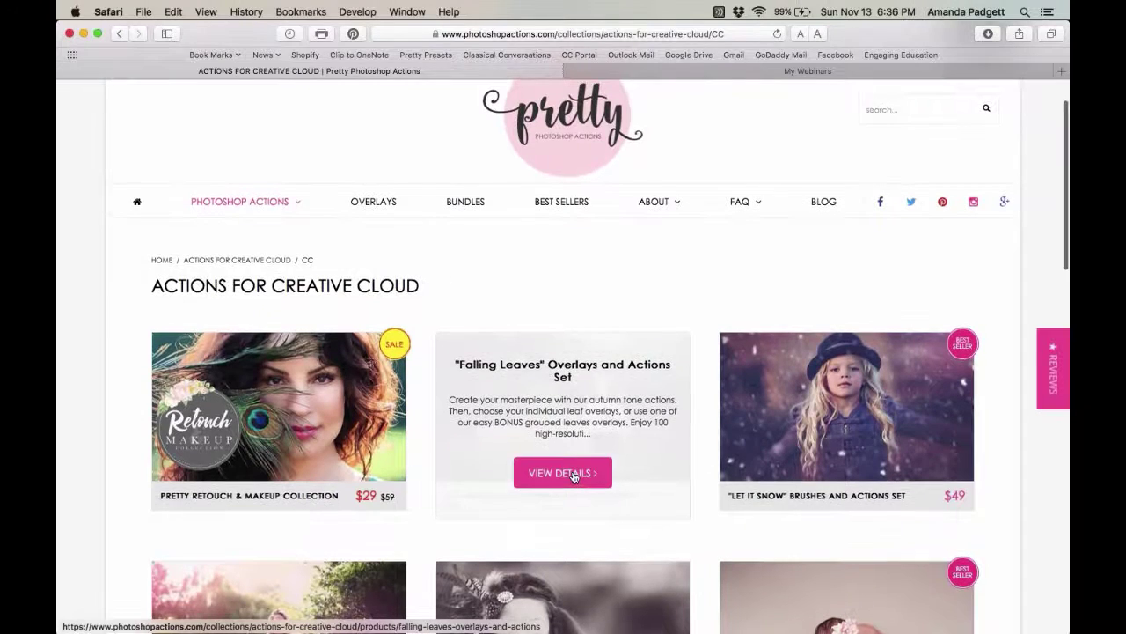
pyautogui.scroll(-1, 576, 473)
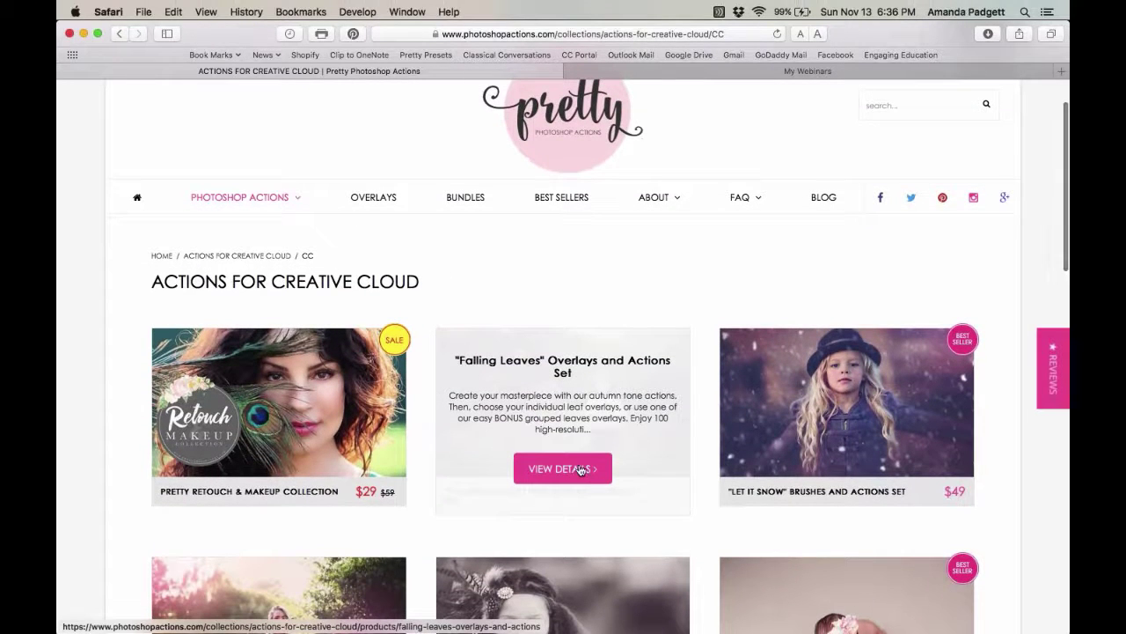
pyautogui.click(580, 469)
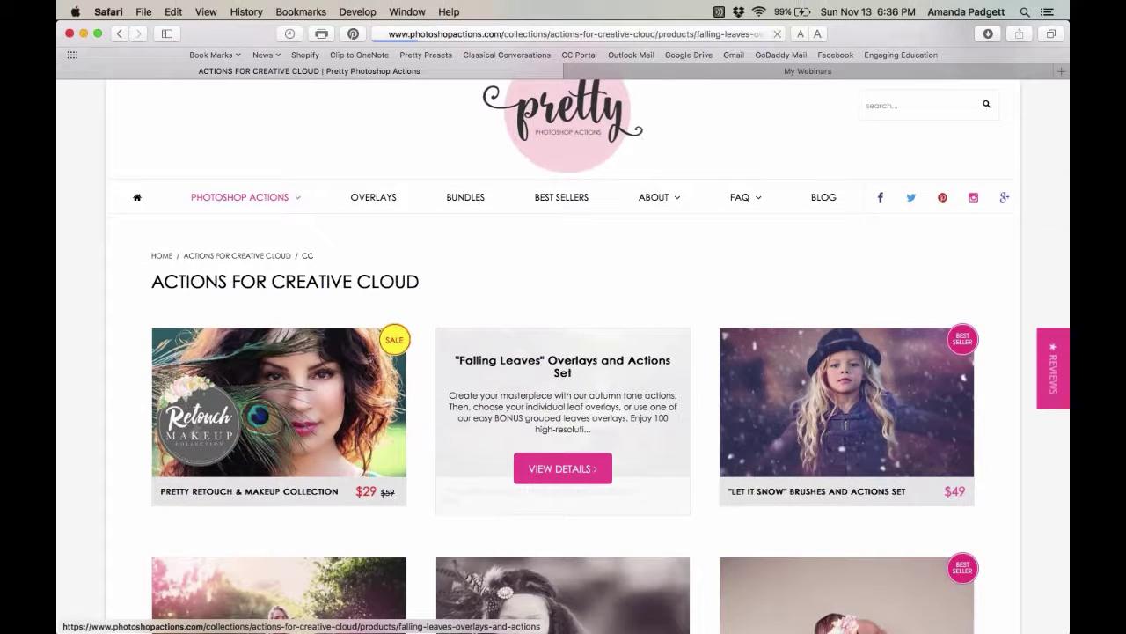
pyautogui.scroll(-4, 618, 442)
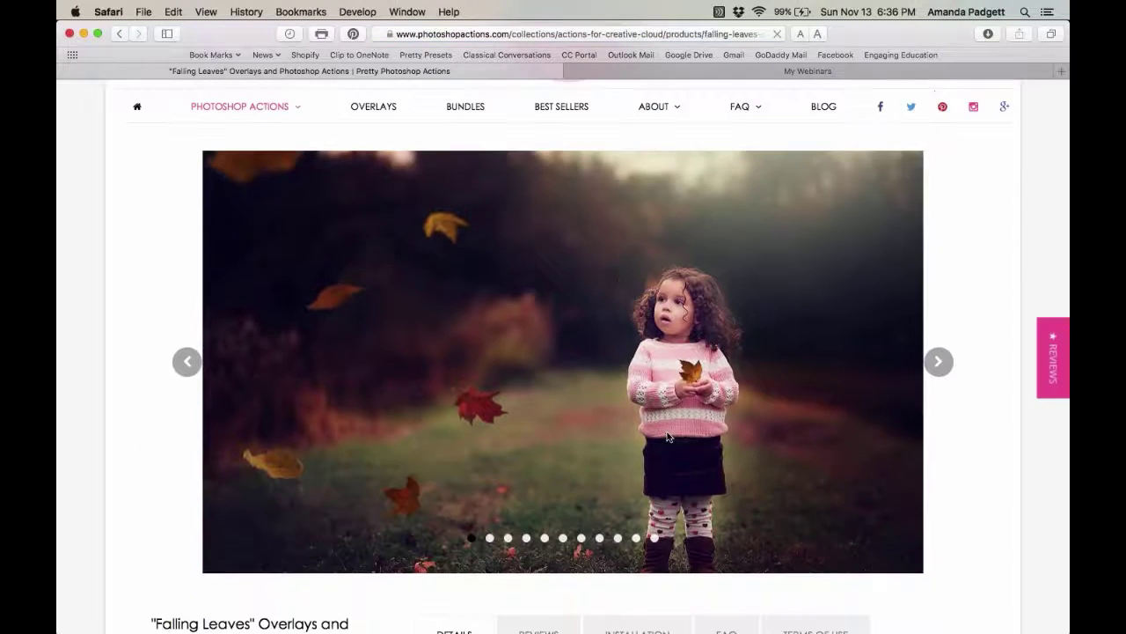
pyautogui.scroll(-1, 699, 384)
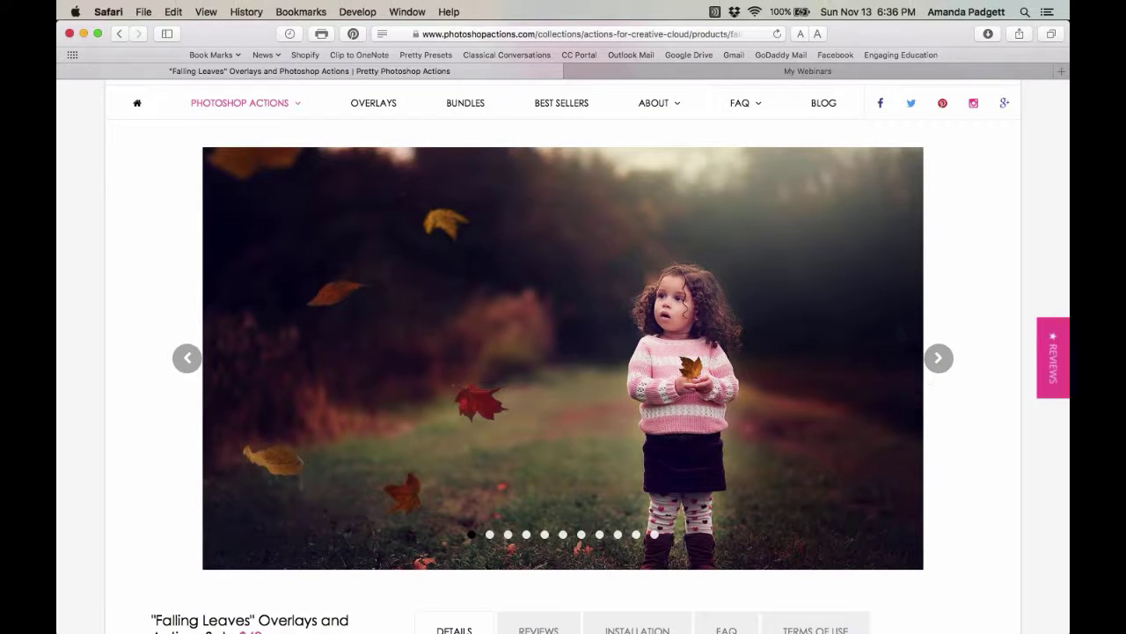
# Look through the before and after sample images in the "Falling Leaves" gallery.
pyautogui.click(939, 359)
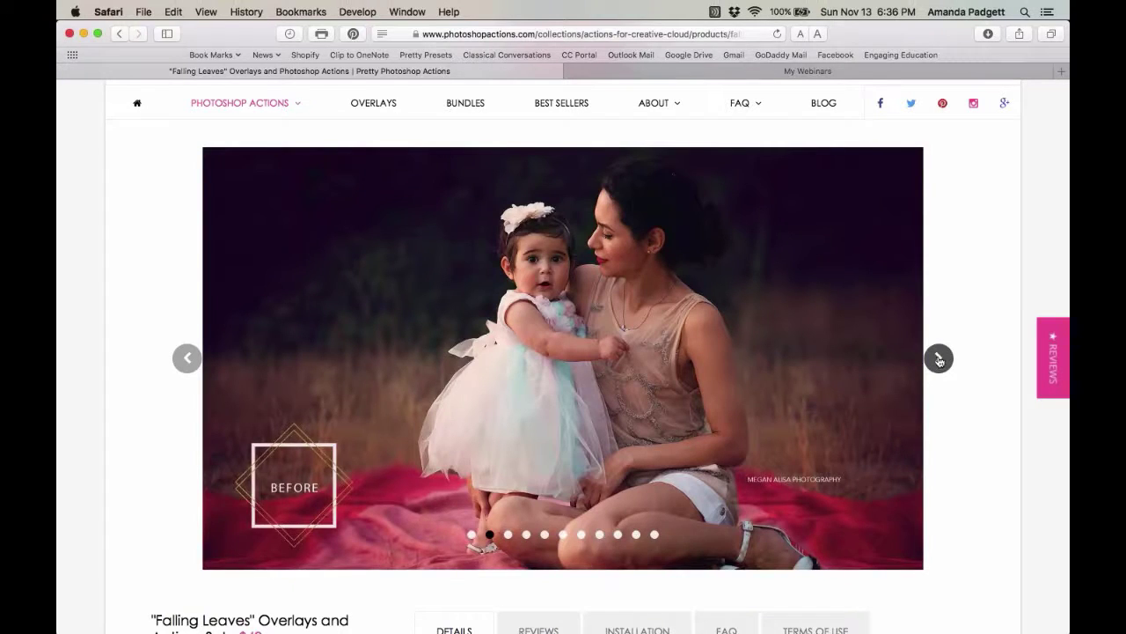
pyautogui.click(938, 359)
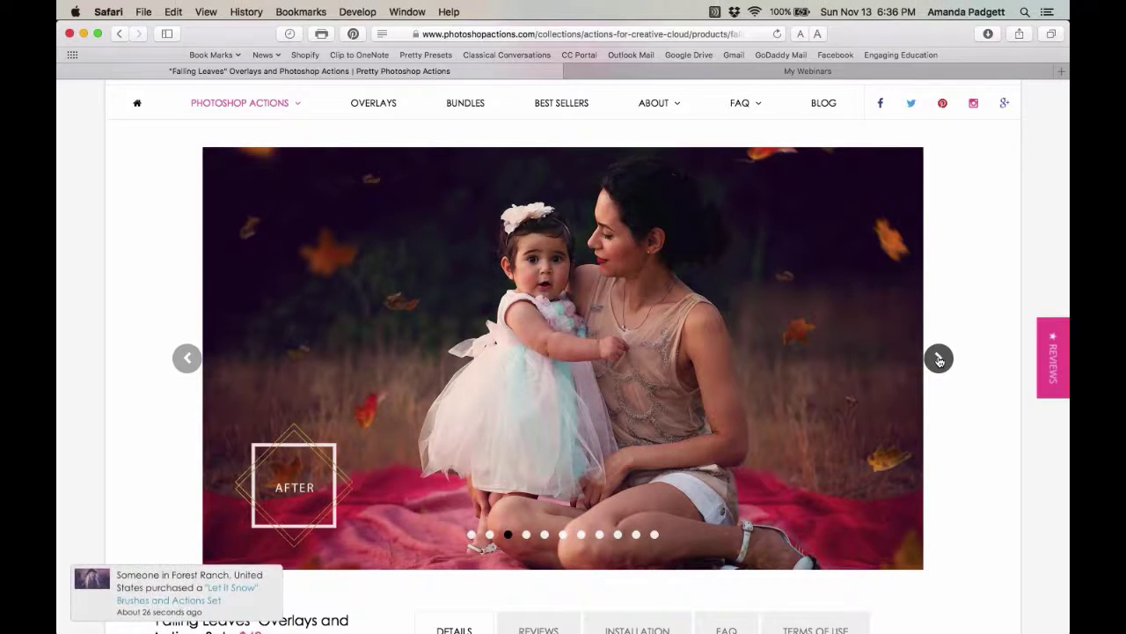
pyautogui.click(939, 359)
pyautogui.click(939, 359)
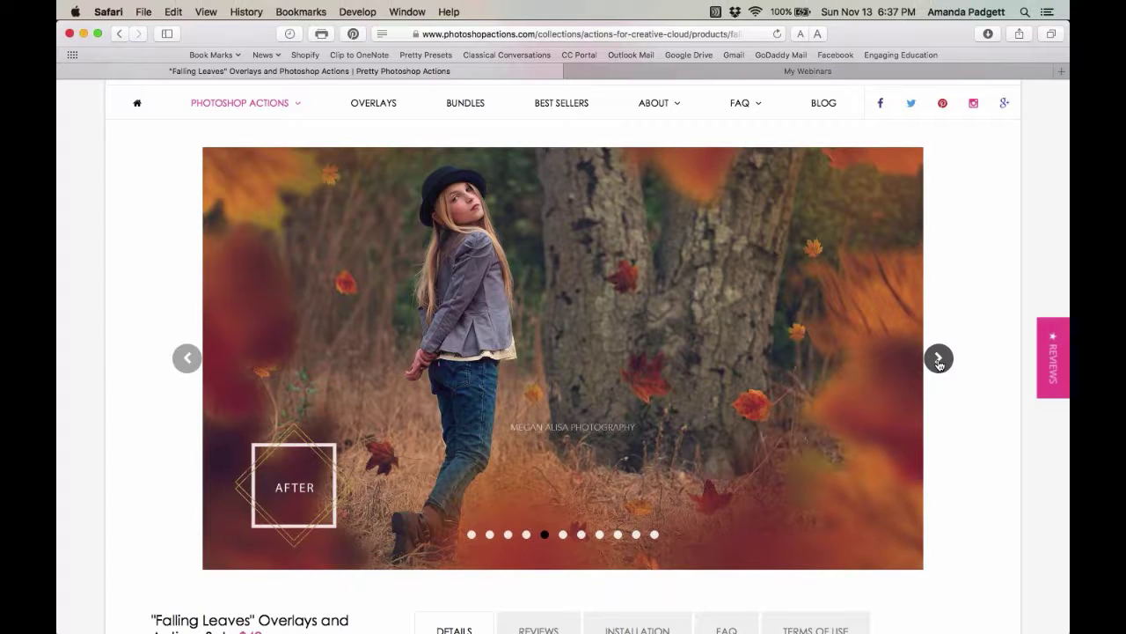
pyautogui.click(939, 359)
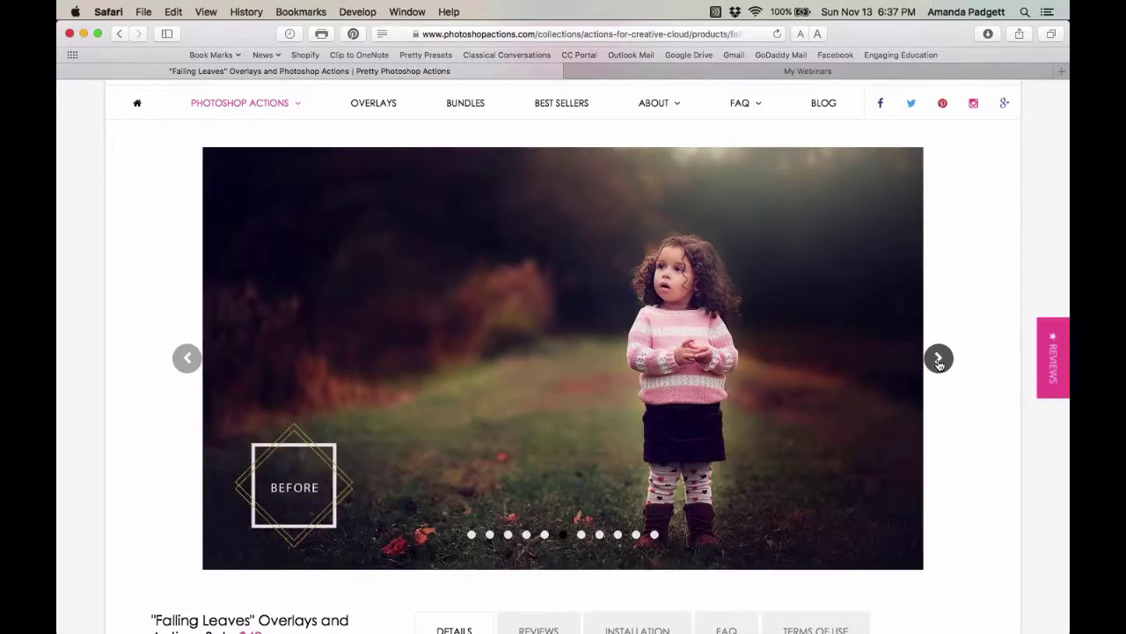
pyautogui.click(939, 359)
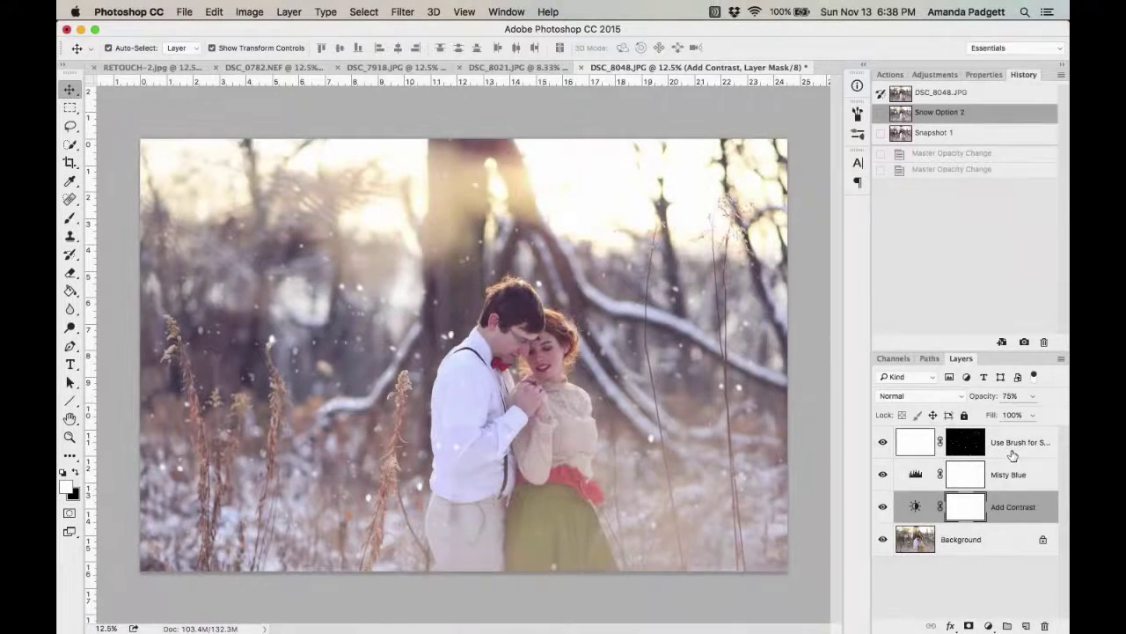
# In Photoshop, take a new history snapshot of the Snow Option 2 version and return to the original DSC_8048.JPG state.
pyautogui.click(1024, 341)
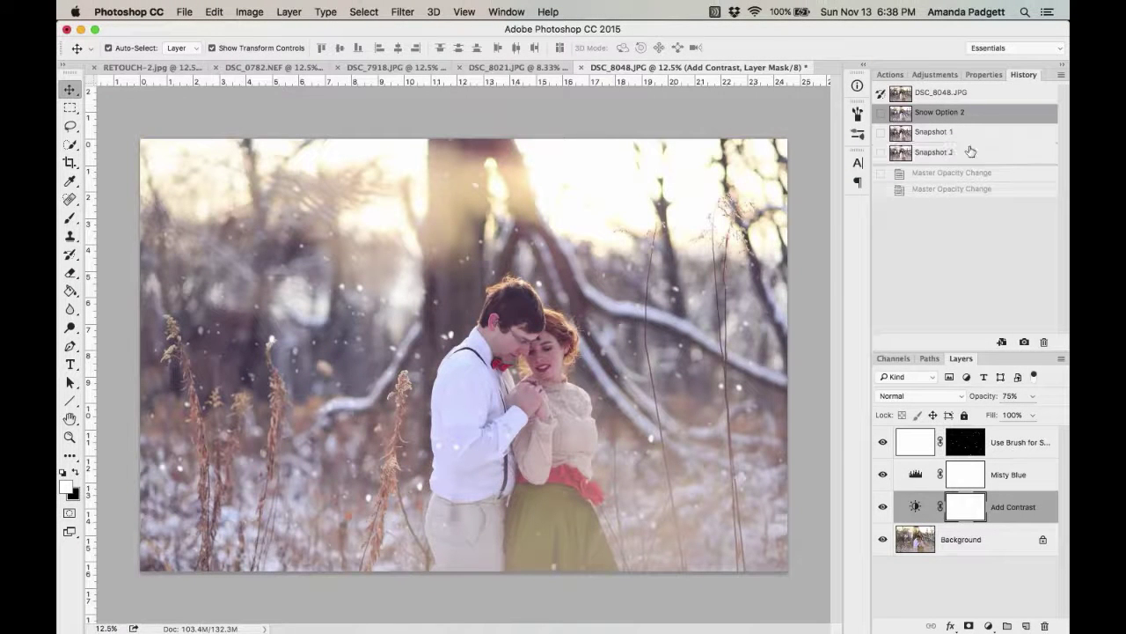
pyautogui.click(968, 99)
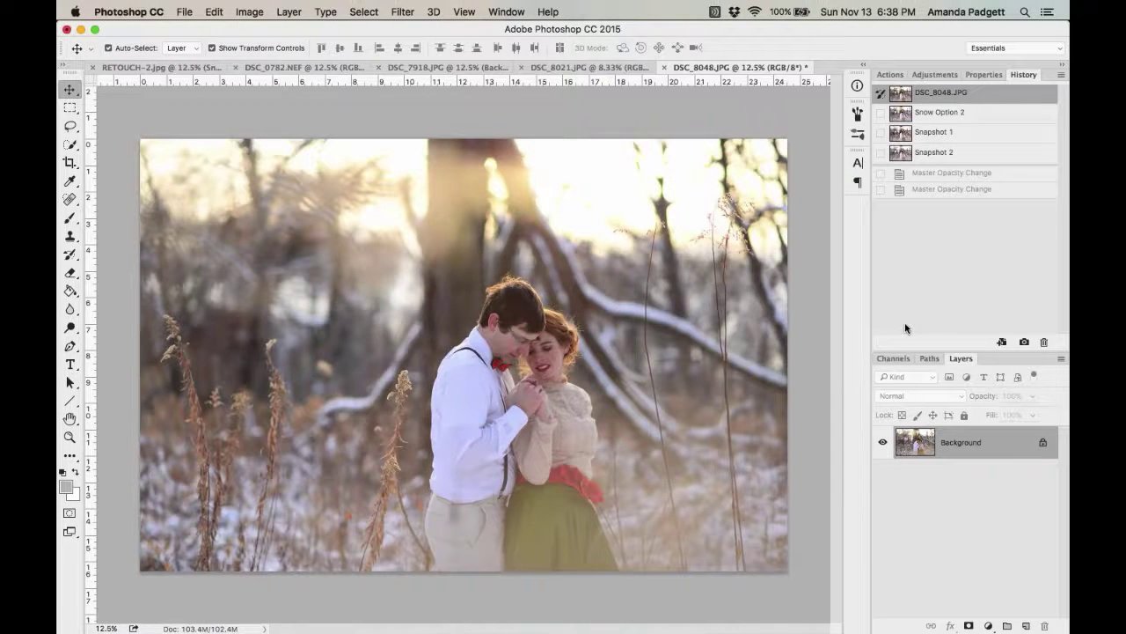
# Show the Actions panel, then demonstrate hiding it and displaying it again.
pyautogui.click(894, 75)
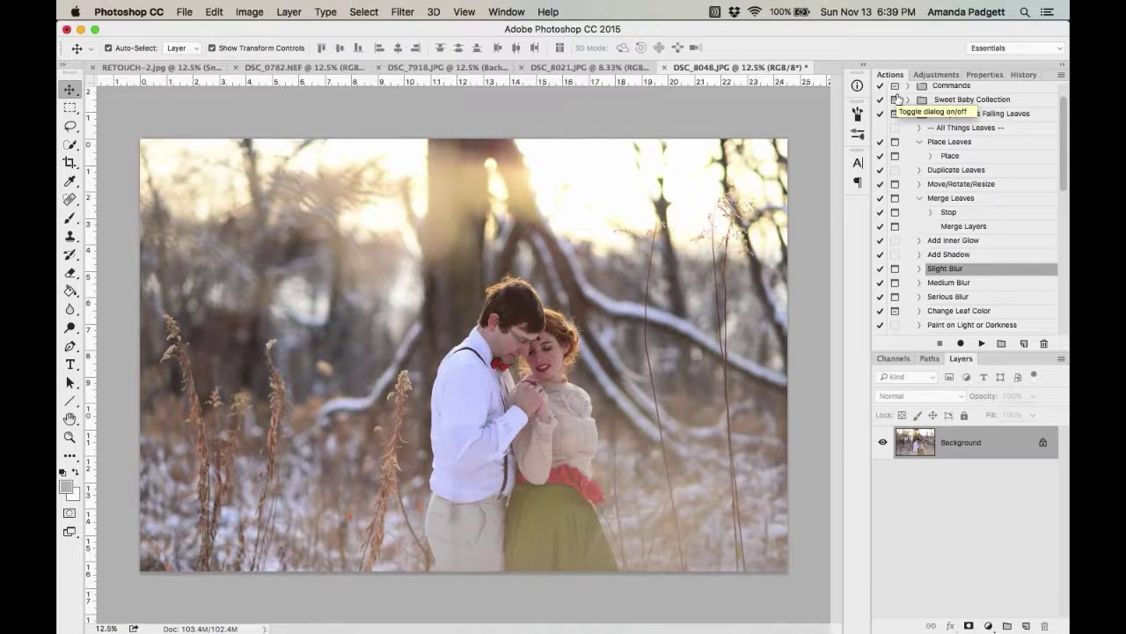
pyautogui.click(503, 10)
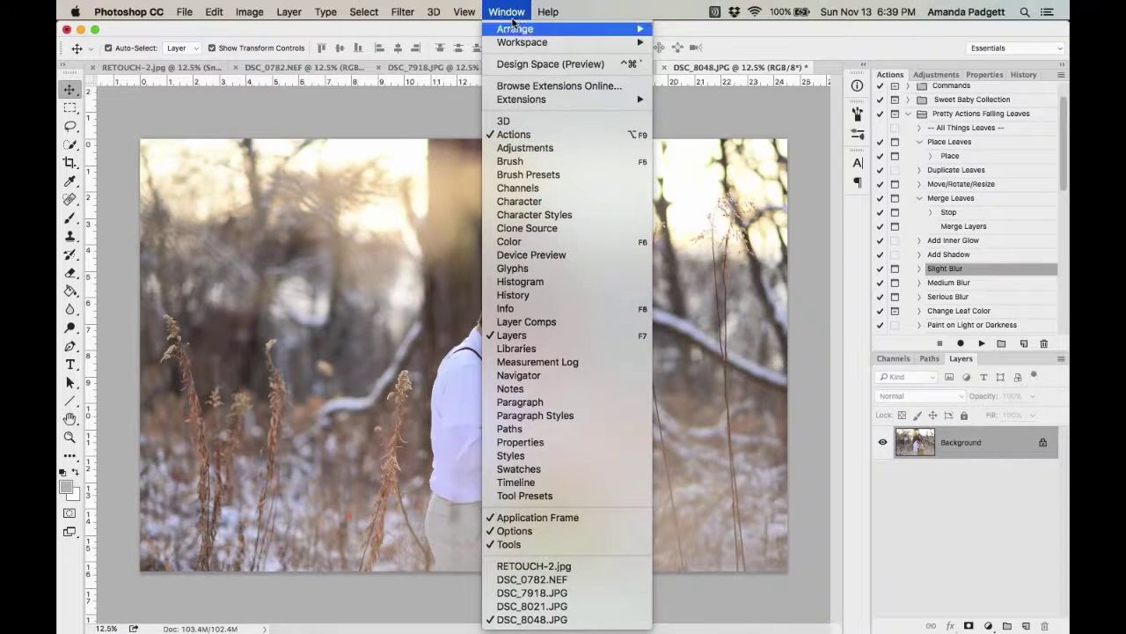
pyautogui.click(511, 12)
pyautogui.click(511, 12)
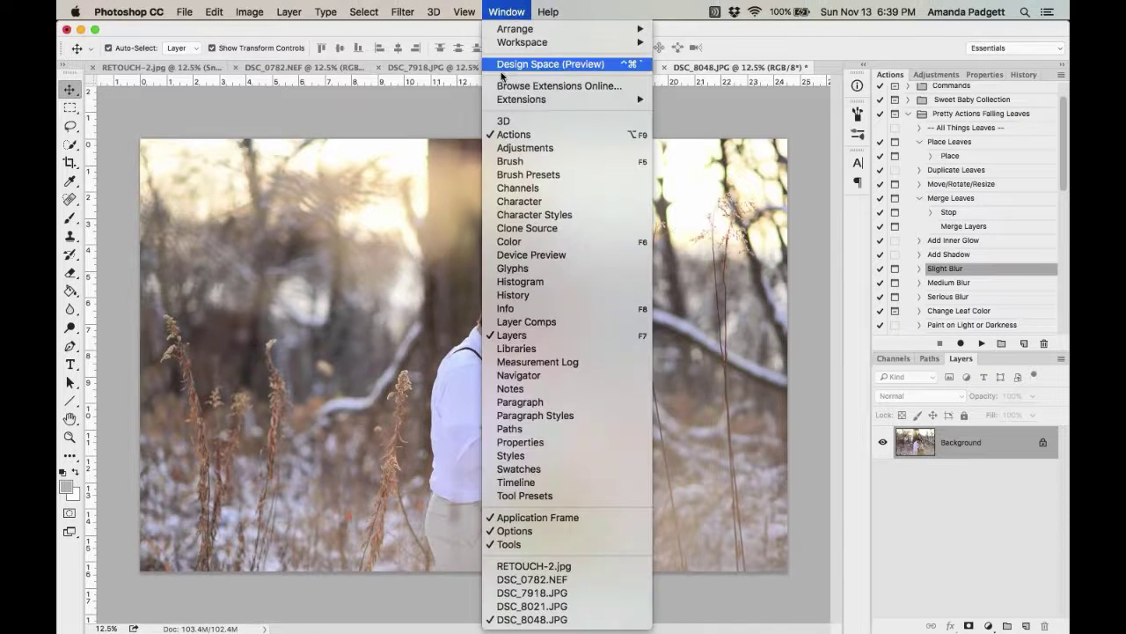
pyautogui.click(521, 132)
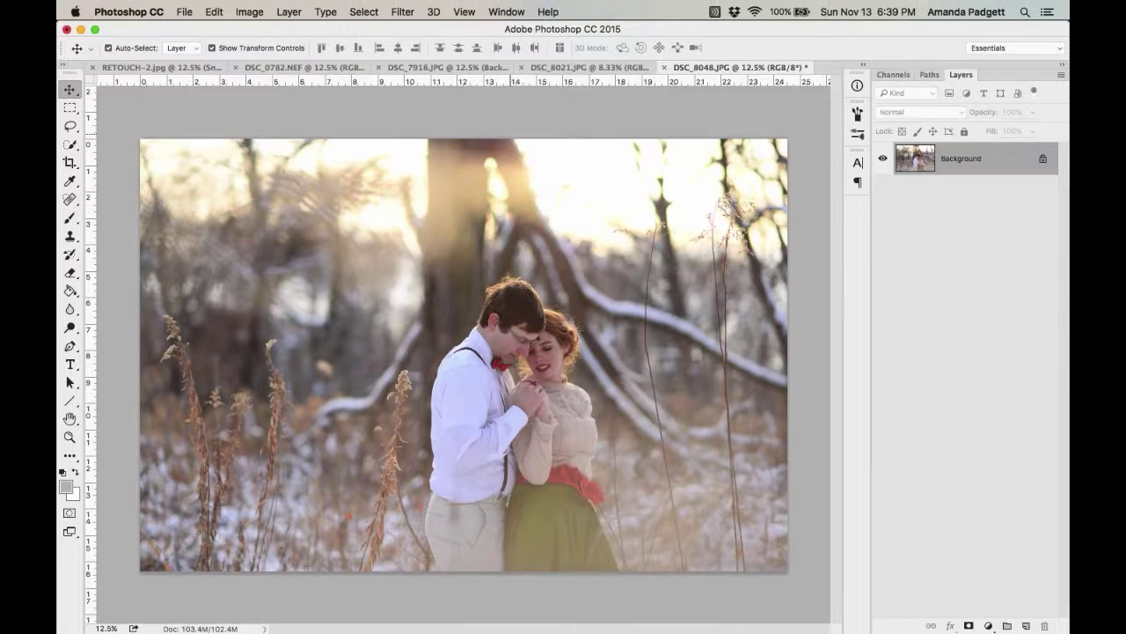
pyautogui.click(507, 11)
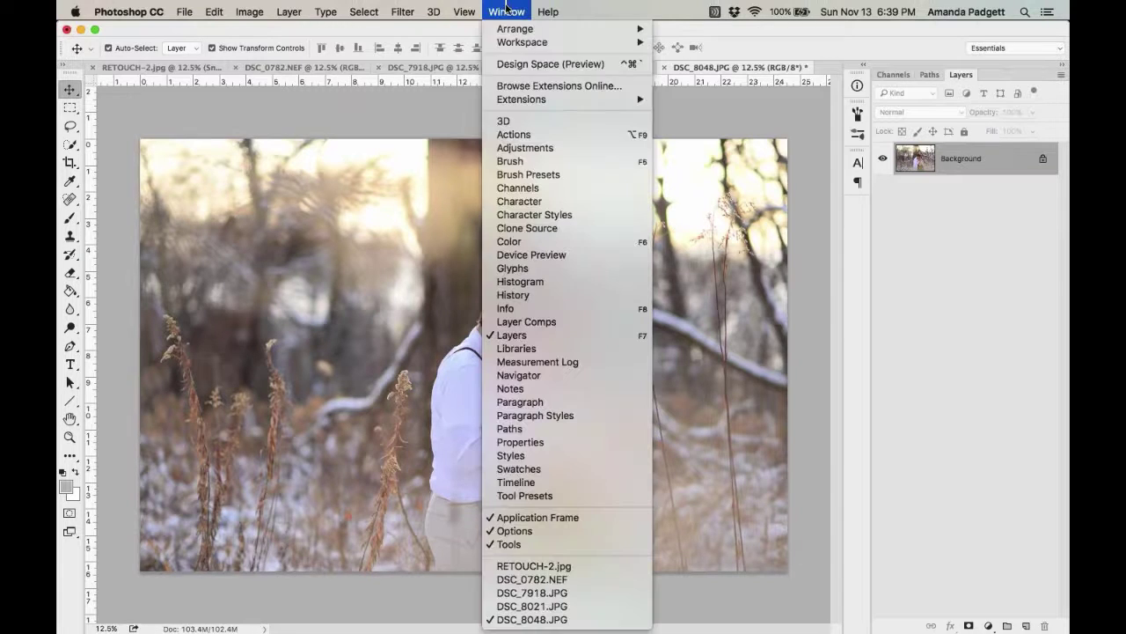
pyautogui.click(518, 136)
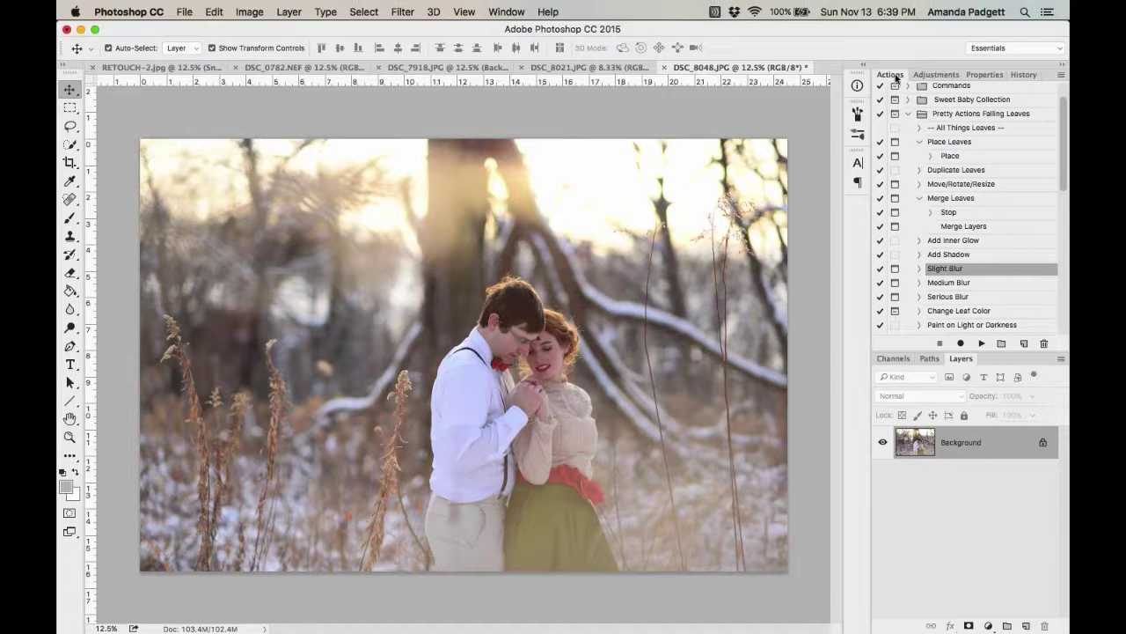
# Demonstrate floating the Actions and History panels over the photo and narrowing Actions, then dock both back beside Adjustments and Properties.
pyautogui.moveTo(896, 77); pyautogui.dragTo(633, 68)
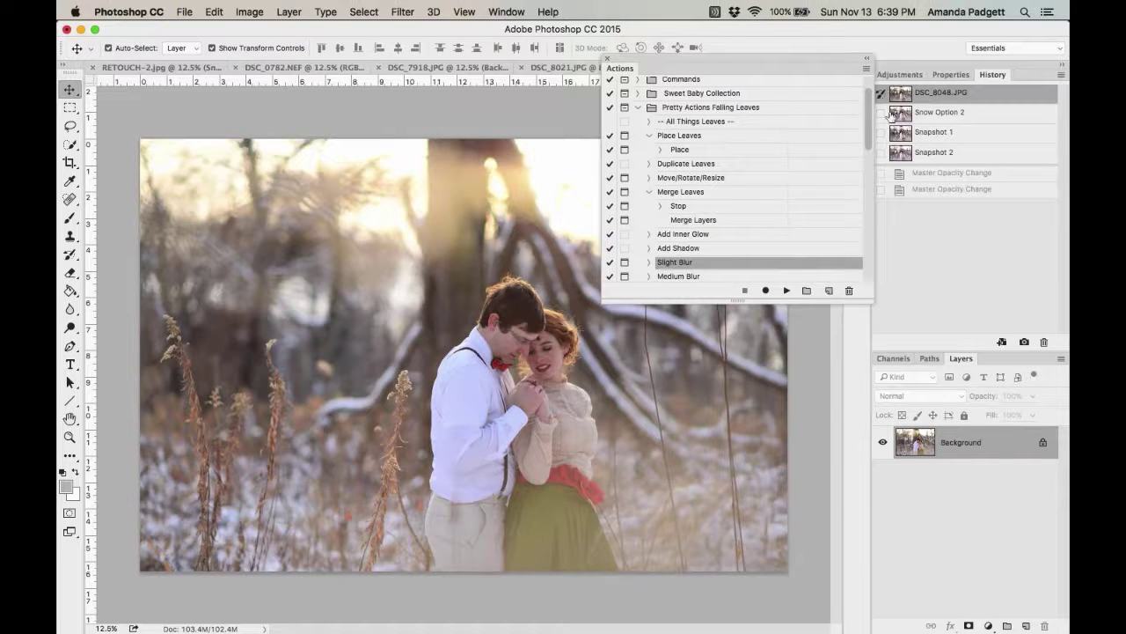
pyautogui.moveTo(861, 110); pyautogui.dragTo(780, 110)
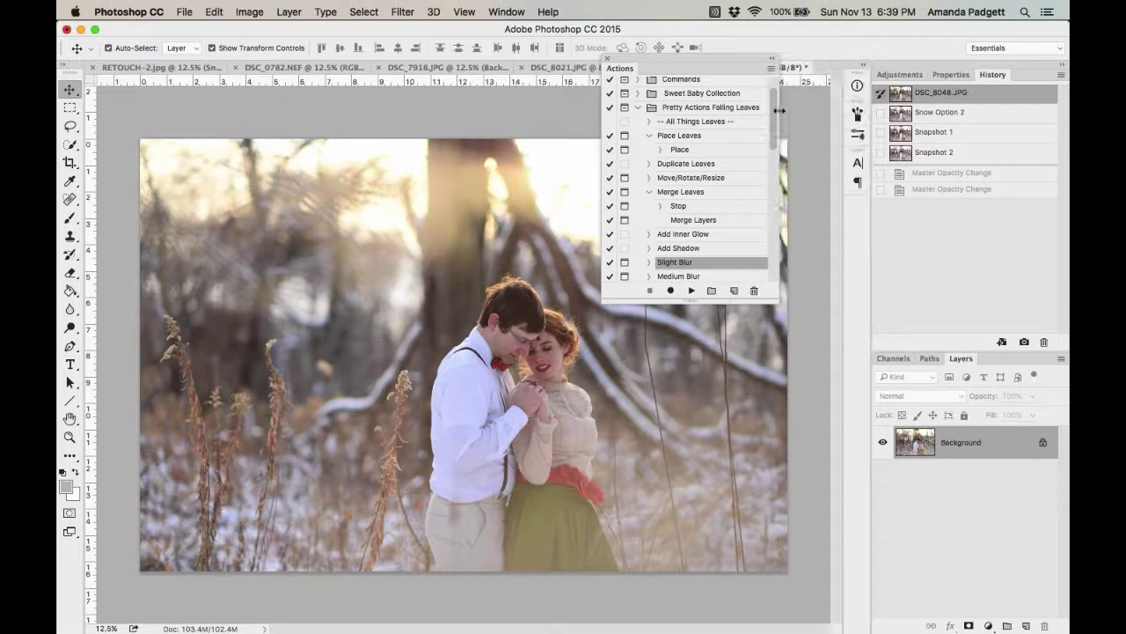
pyautogui.moveTo(690, 56); pyautogui.dragTo(213, 96)
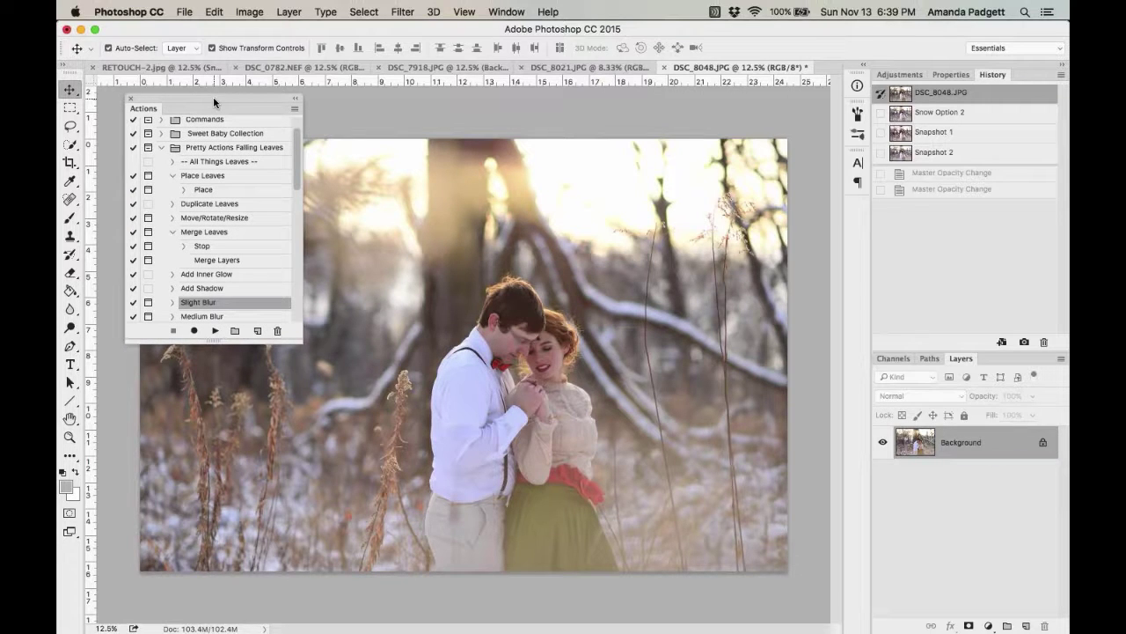
pyautogui.moveTo(214, 103); pyautogui.dragTo(123, 75)
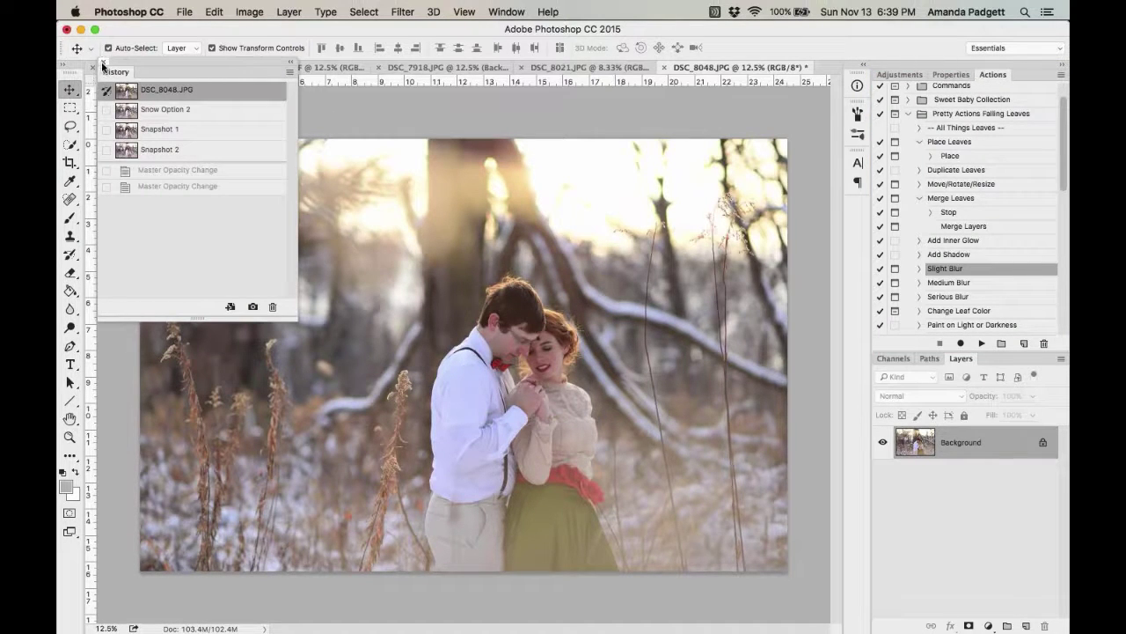
pyautogui.moveTo(102, 70); pyautogui.dragTo(893, 80)
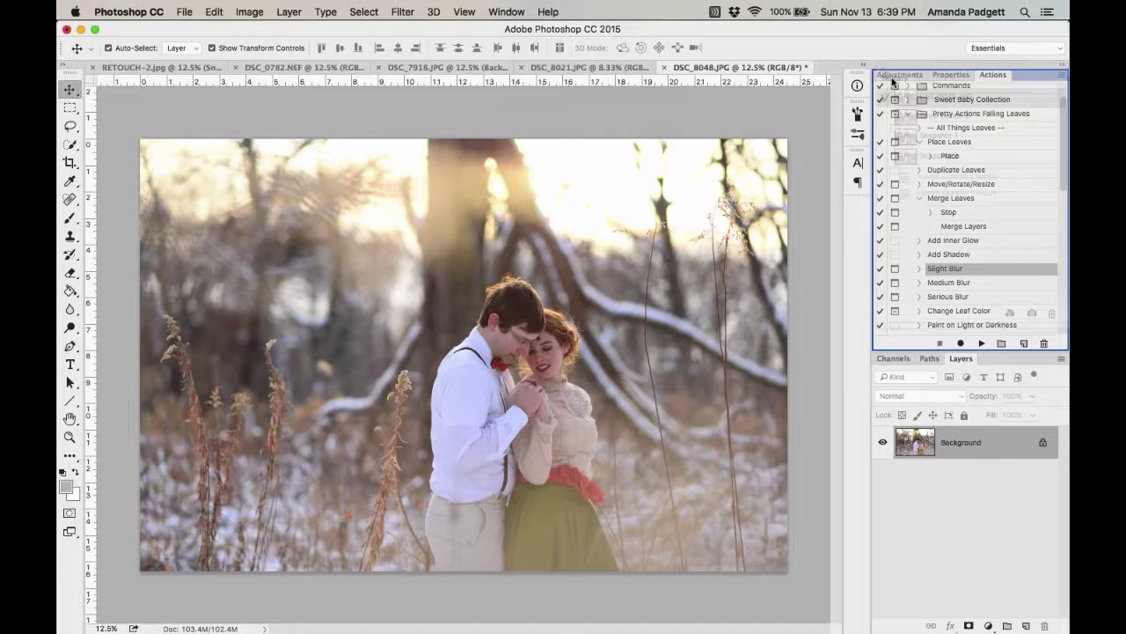
pyautogui.moveTo(893, 81); pyautogui.dragTo(893, 81)
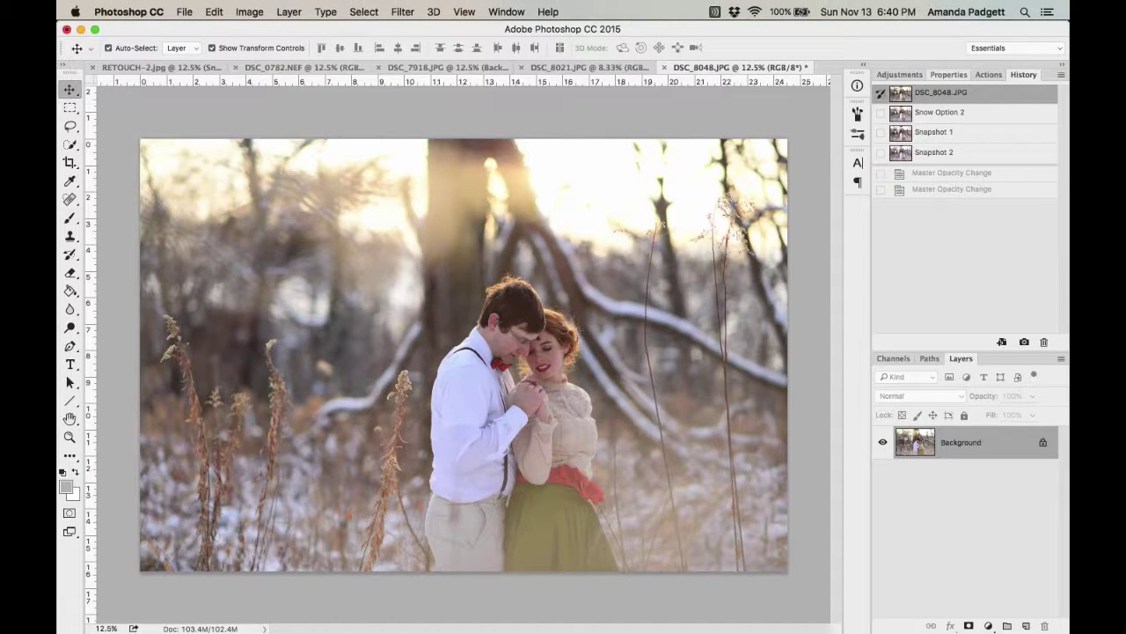
# Show the Properties panel and close it so it leaves the panel group.
pyautogui.click(949, 75)
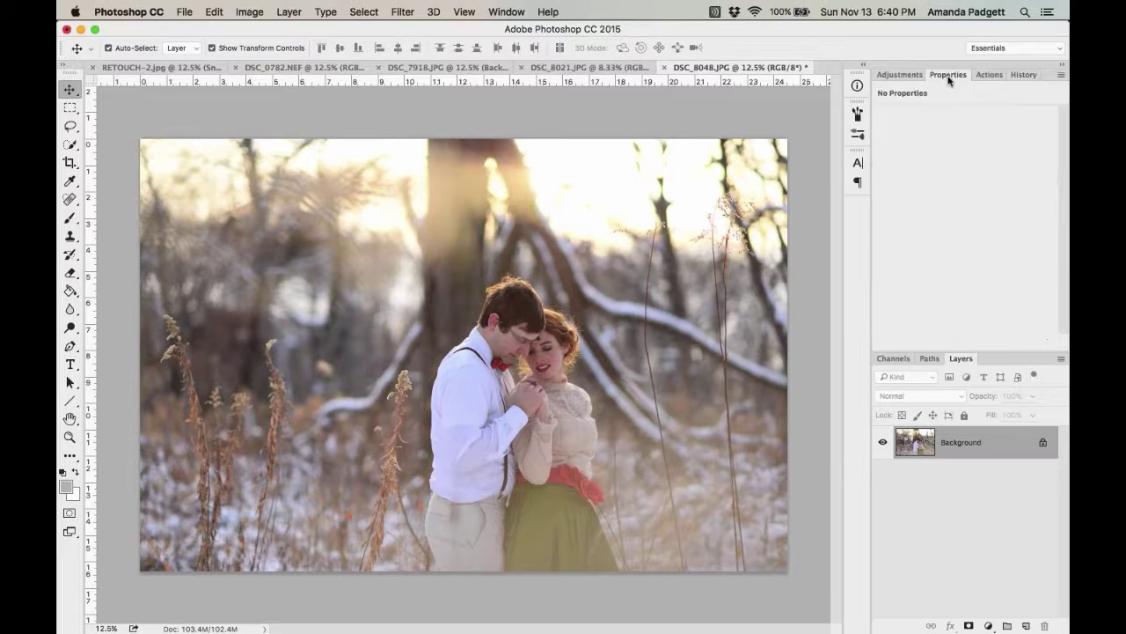
pyautogui.rightClick(949, 81)
pyautogui.click(949, 82)
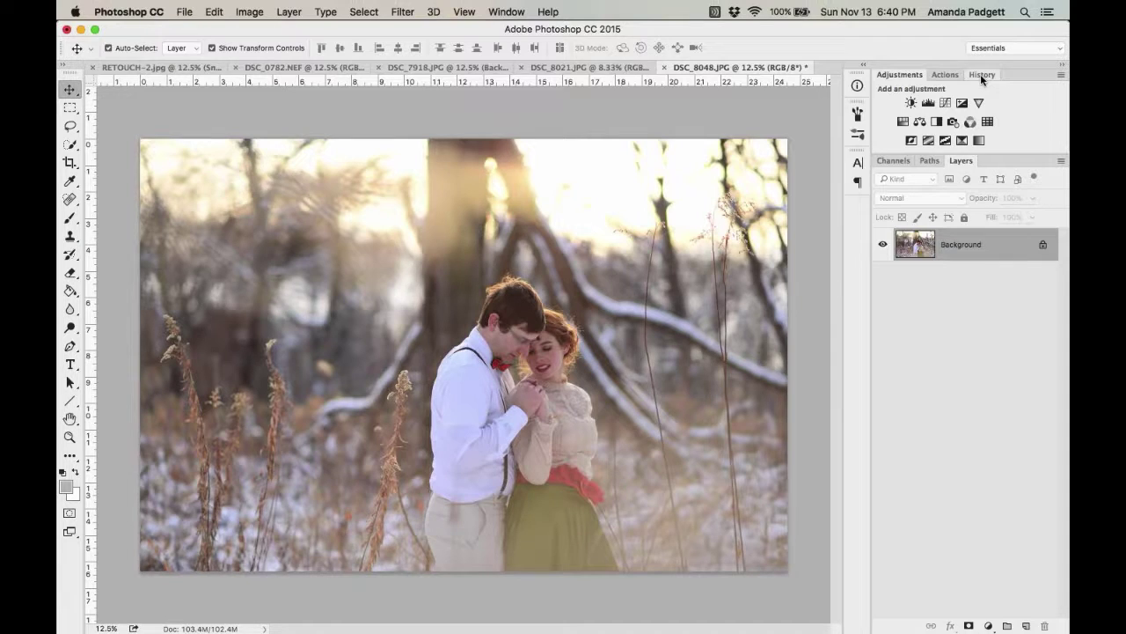
# Float the History panel, collapse it to an icon, and dock it in the icon column directly below Info.
pyautogui.moveTo(980, 74); pyautogui.dragTo(620, 217)
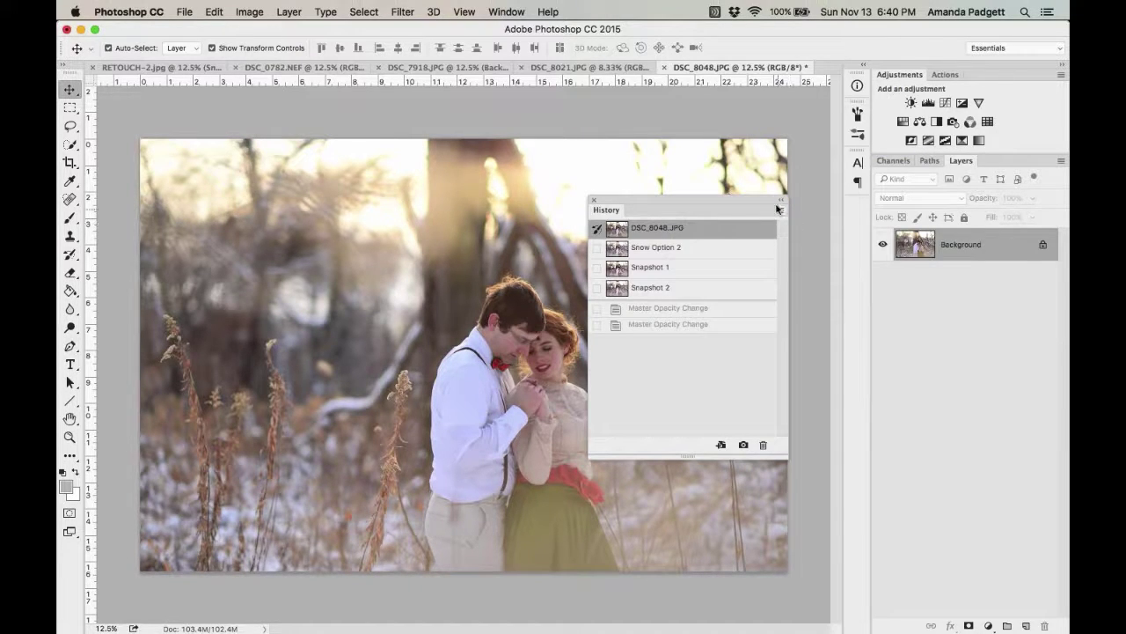
pyautogui.click(782, 202)
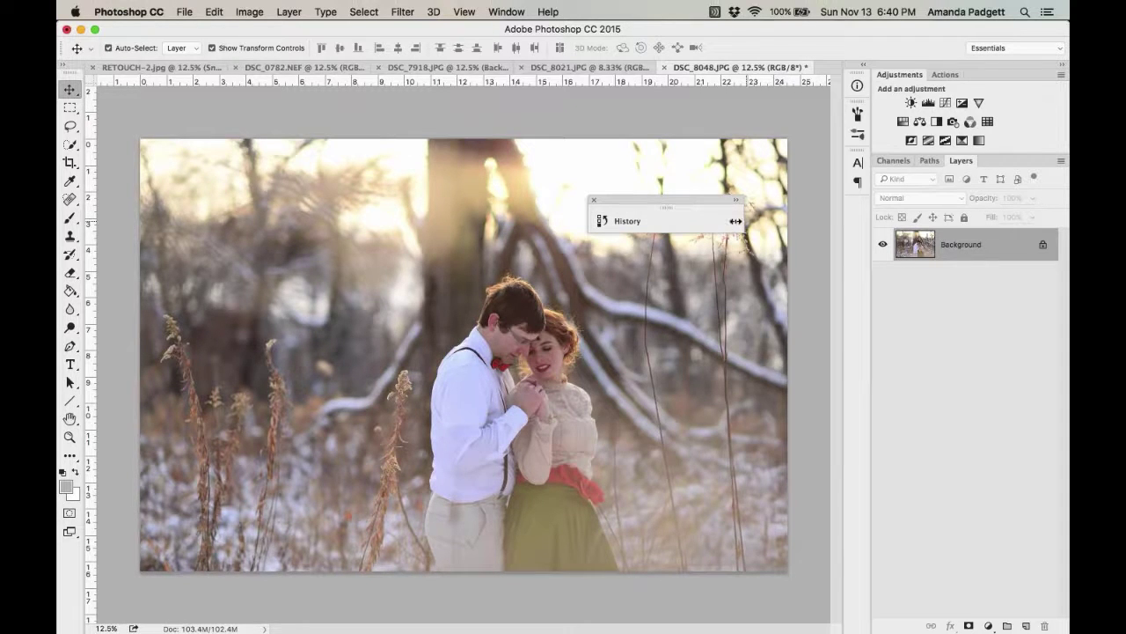
pyautogui.moveTo(742, 226); pyautogui.dragTo(673, 225)
pyautogui.moveTo(612, 201); pyautogui.dragTo(855, 99)
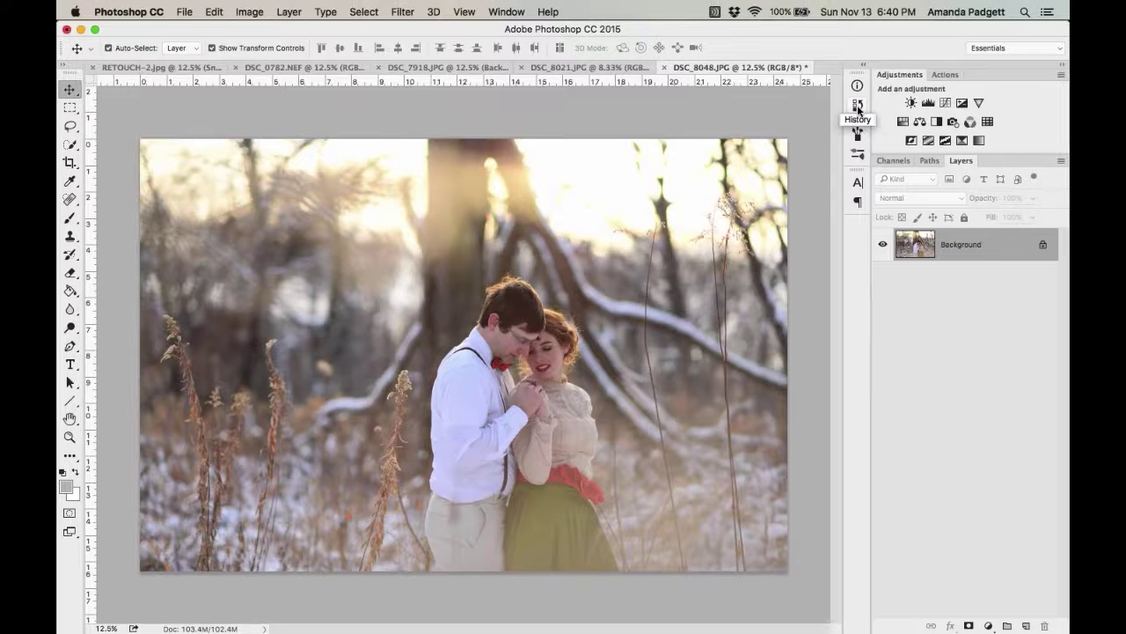
# Expand the Info and History panels from the icon column, make the expanded History panel narrower and slightly taller, and collapse it again.
pyautogui.click(858, 88)
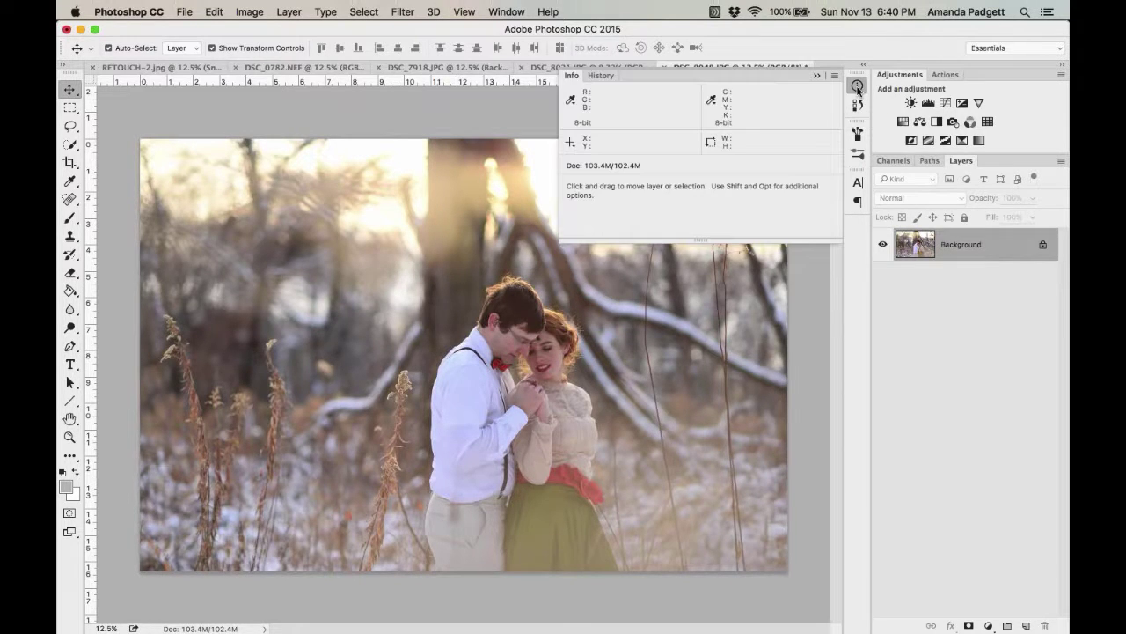
pyautogui.click(816, 75)
pyautogui.click(858, 105)
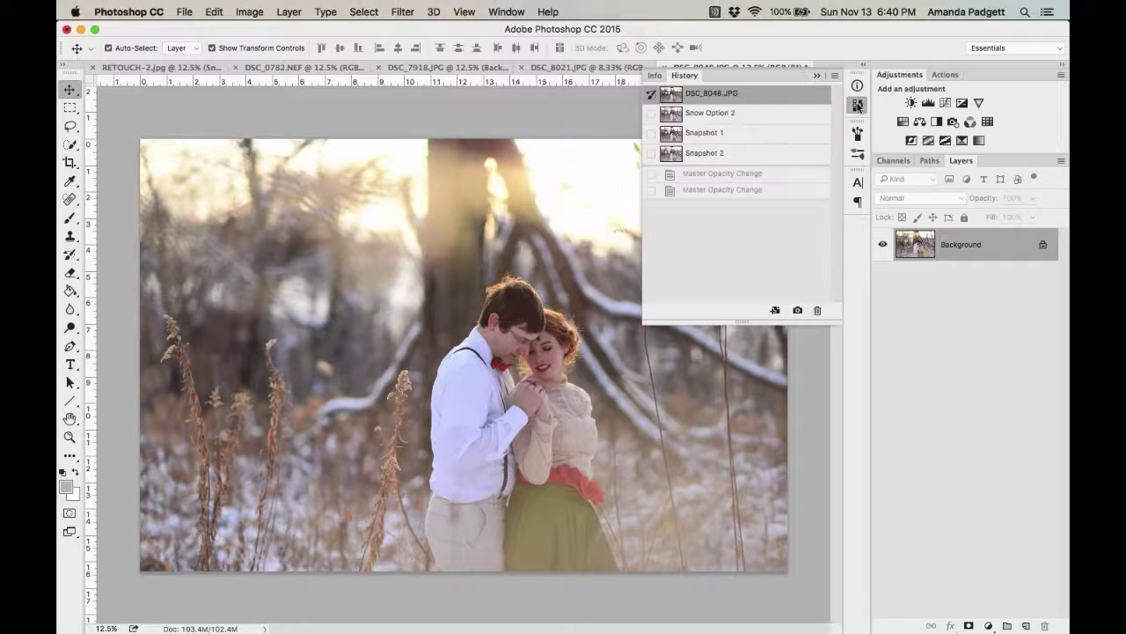
pyautogui.click(655, 76)
pyautogui.click(601, 76)
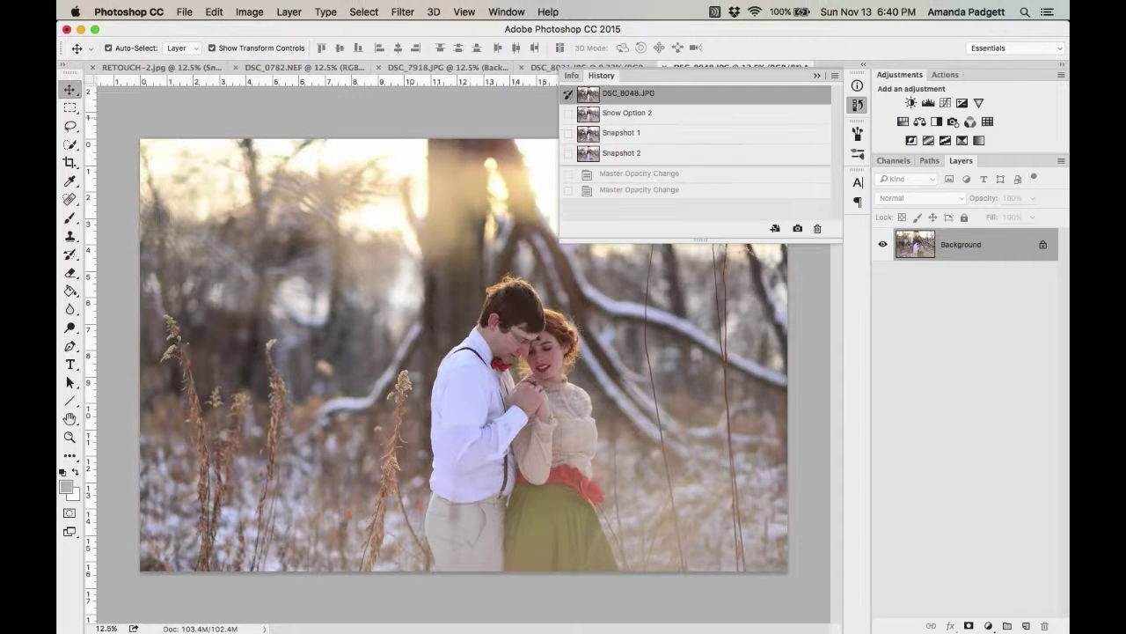
pyautogui.moveTo(561, 132); pyautogui.dragTo(683, 132)
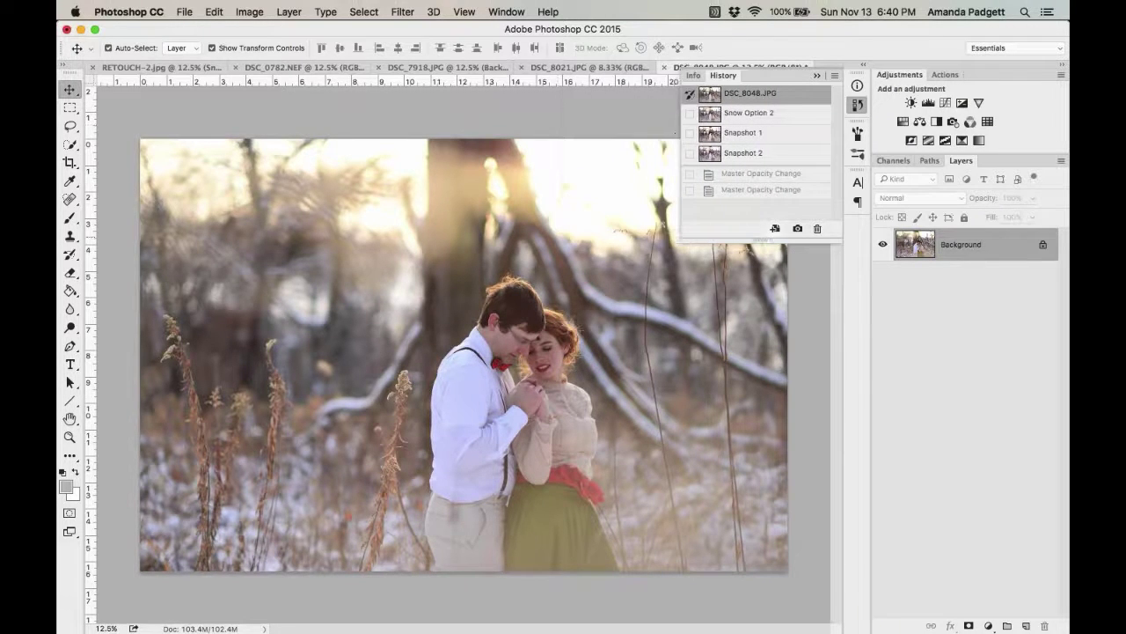
pyautogui.moveTo(764, 238); pyautogui.dragTo(765, 269)
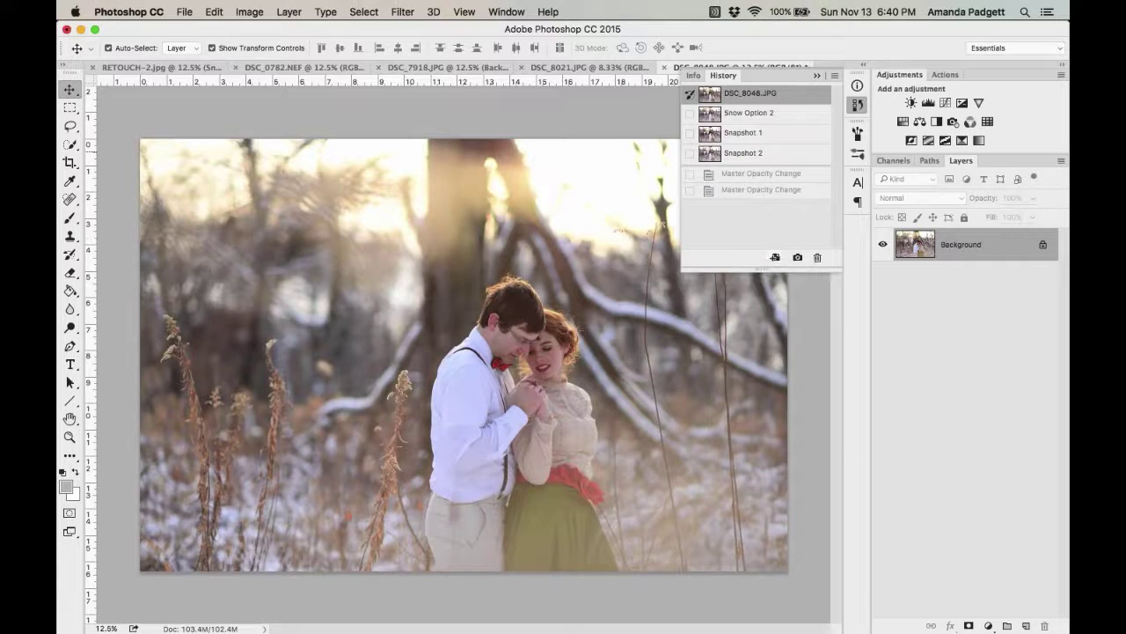
pyautogui.click(818, 77)
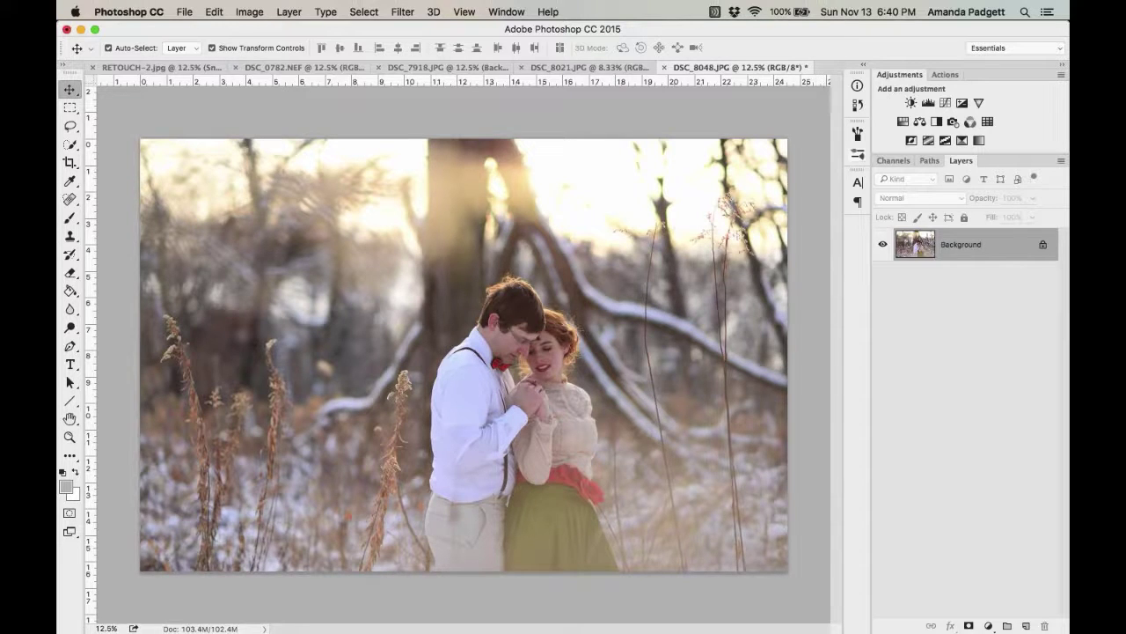
# Widen the column of collapsed panels to show their names, then narrow it back to icons only.
pyautogui.moveTo(836, 142); pyautogui.dragTo(770, 140)
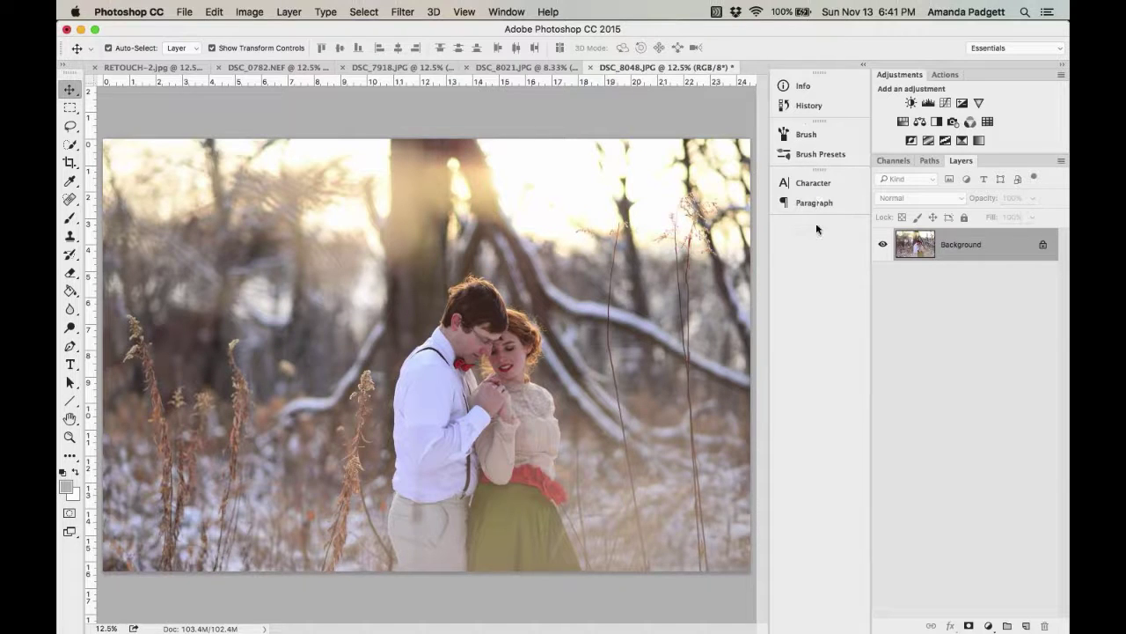
pyautogui.moveTo(769, 205); pyautogui.dragTo(839, 208)
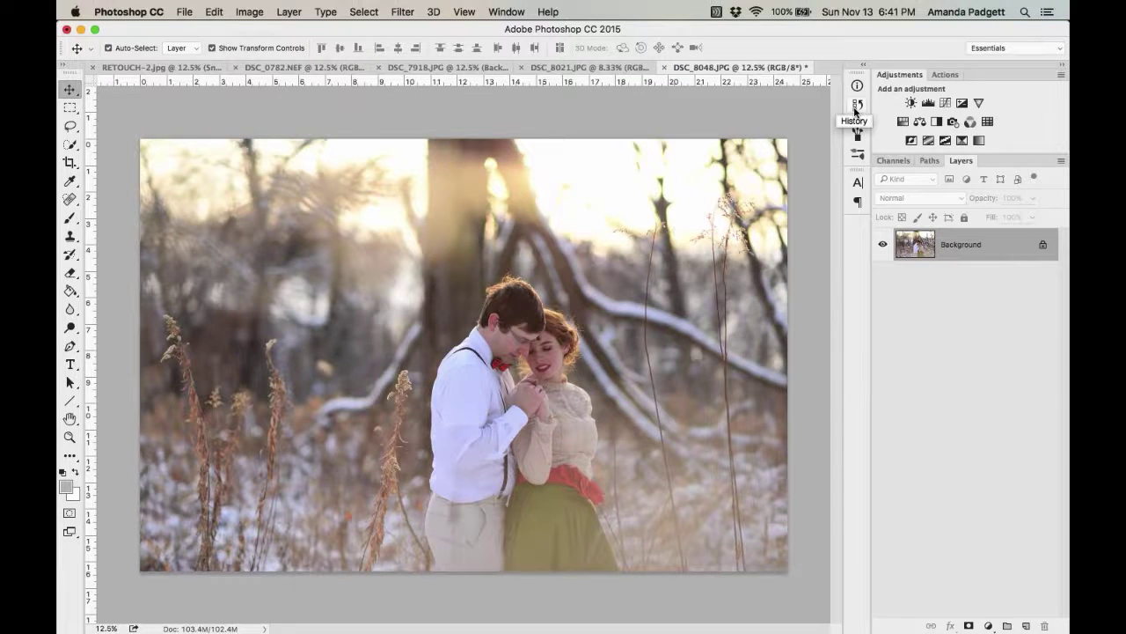
# Show the Actions panel and collapse all expanded action sets, including Pretty Actions Falling Leaves and KP Graphic Work.
pyautogui.click(948, 75)
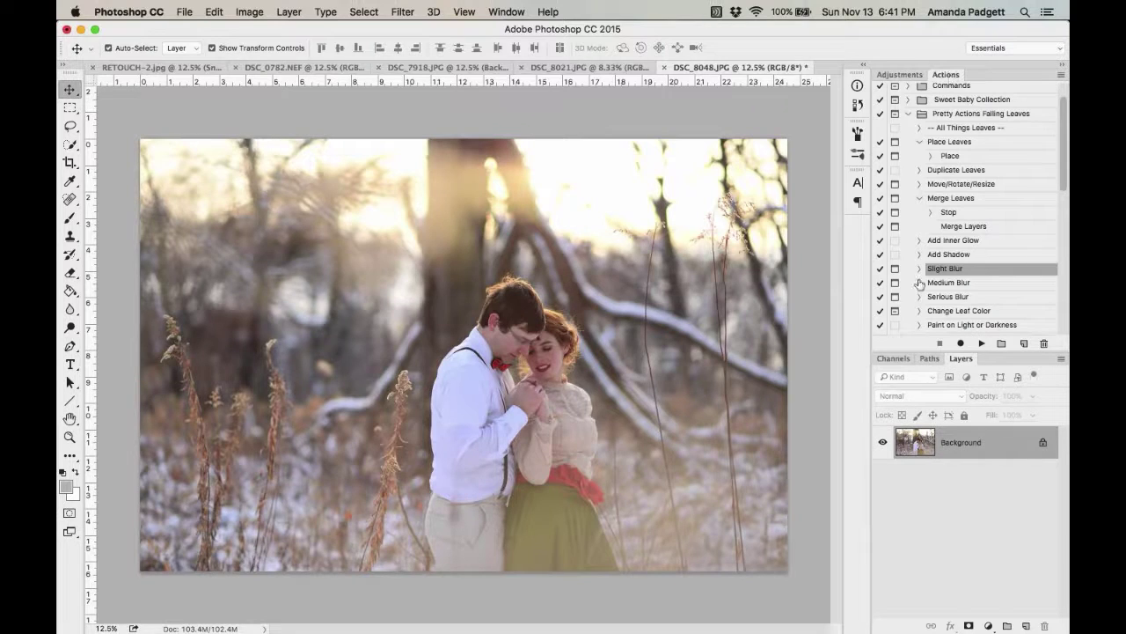
pyautogui.click(908, 114)
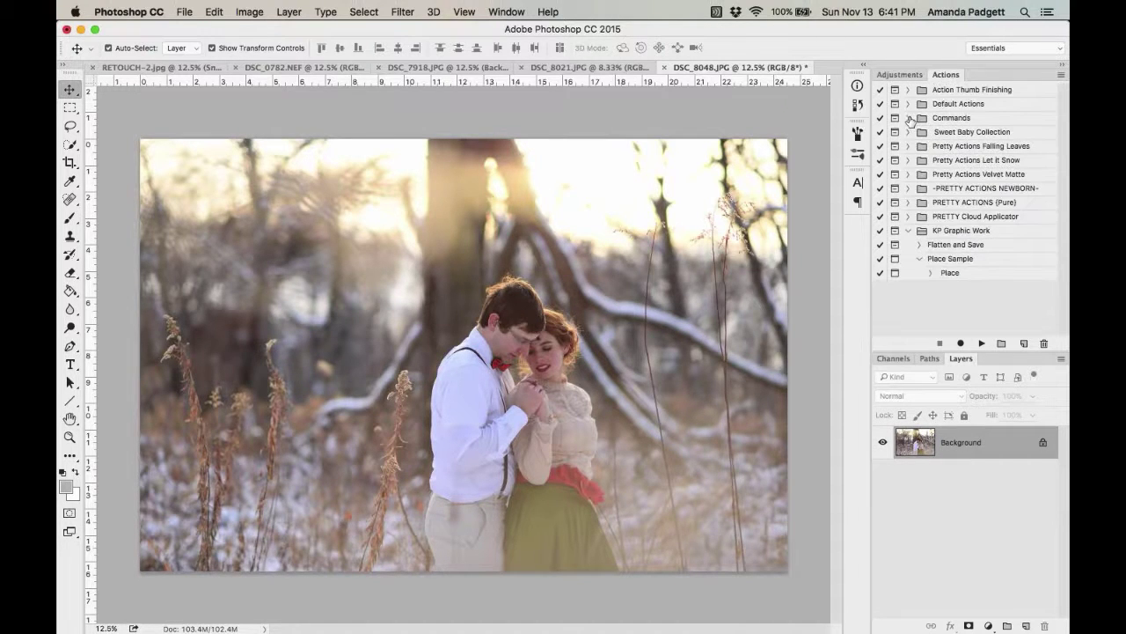
pyautogui.click(909, 230)
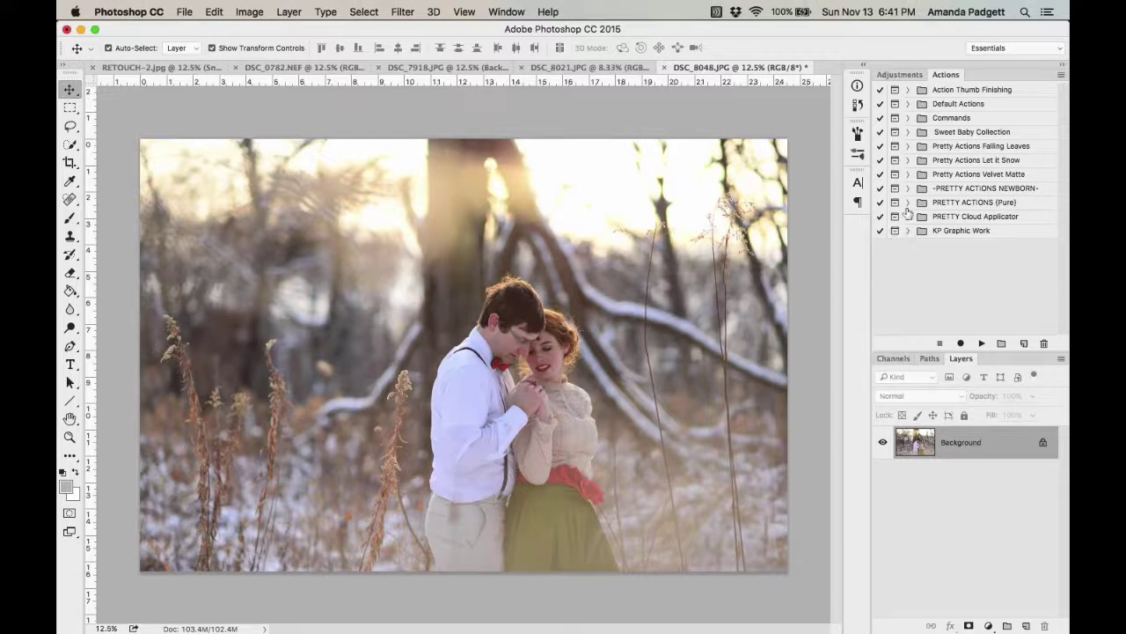
# Expand the Pretty Actions Let it Snow set and play its Snow with Brush action on the couple's photo.
pyautogui.click(908, 160)
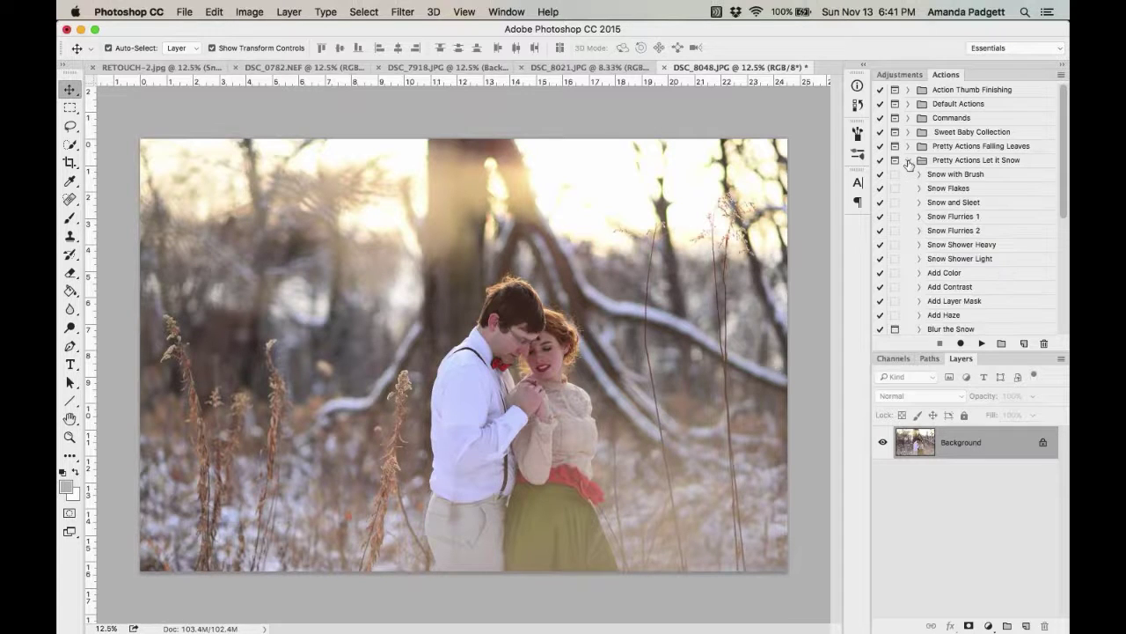
pyautogui.click(957, 189)
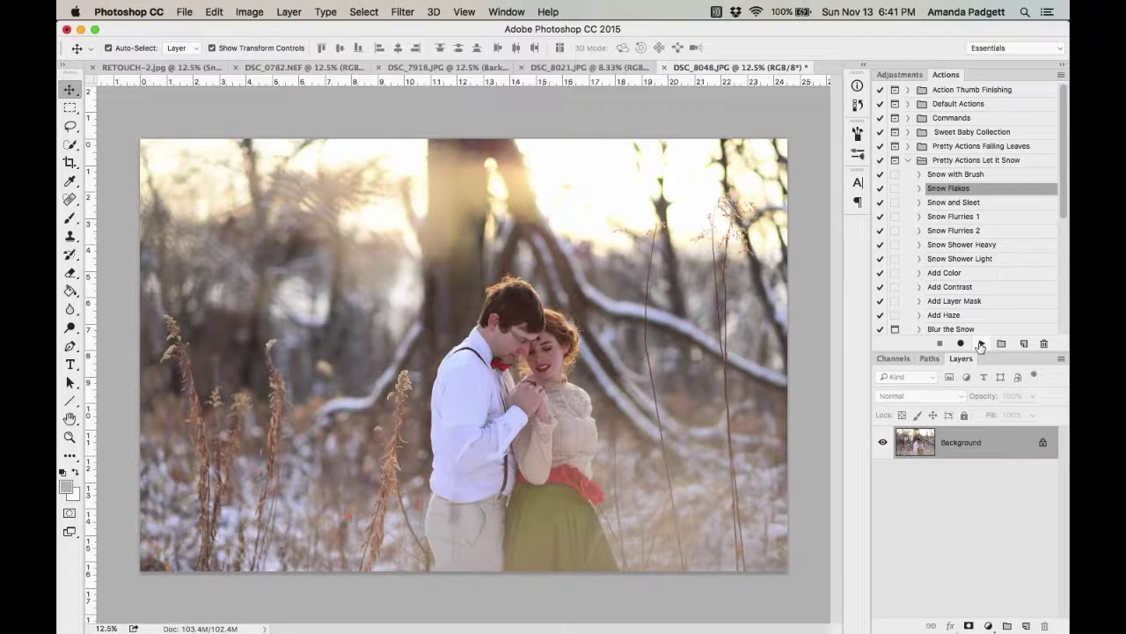
pyautogui.click(980, 175)
pyautogui.click(982, 343)
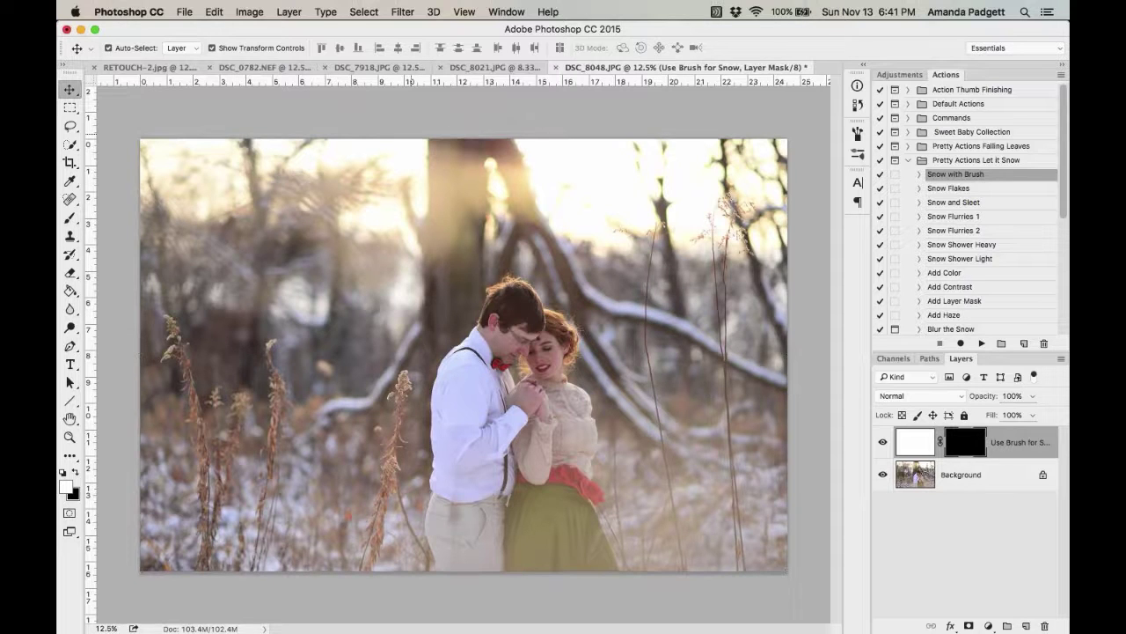
# Activate the Brush tool and choose the 243 px Round Fluffy Flakes brush tip.
pyautogui.press('b')
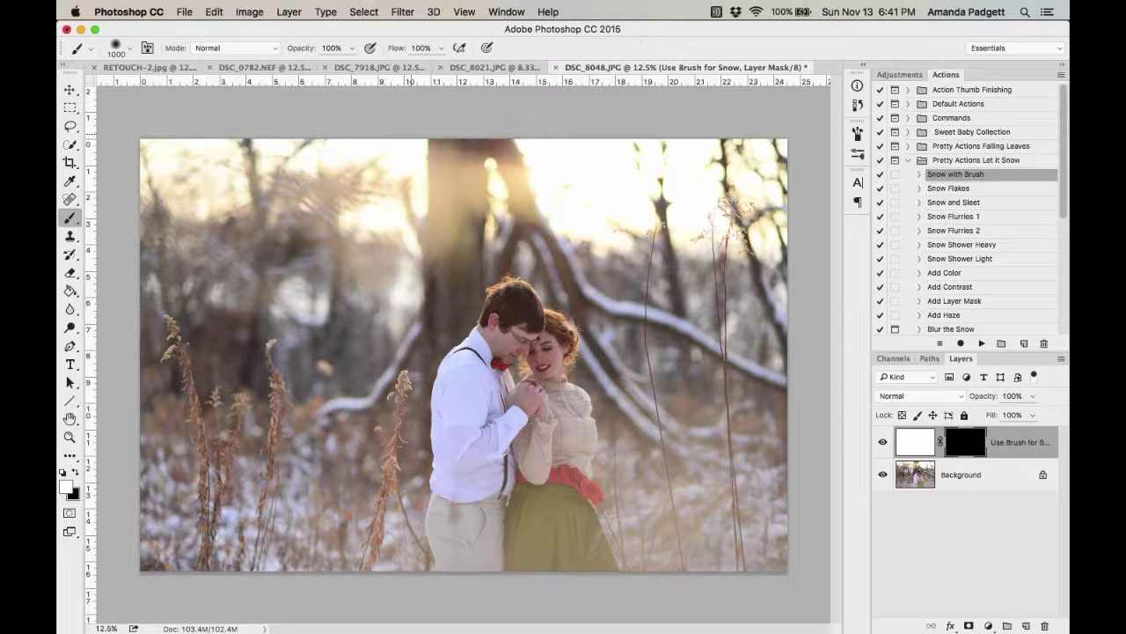
pyautogui.click(129, 50)
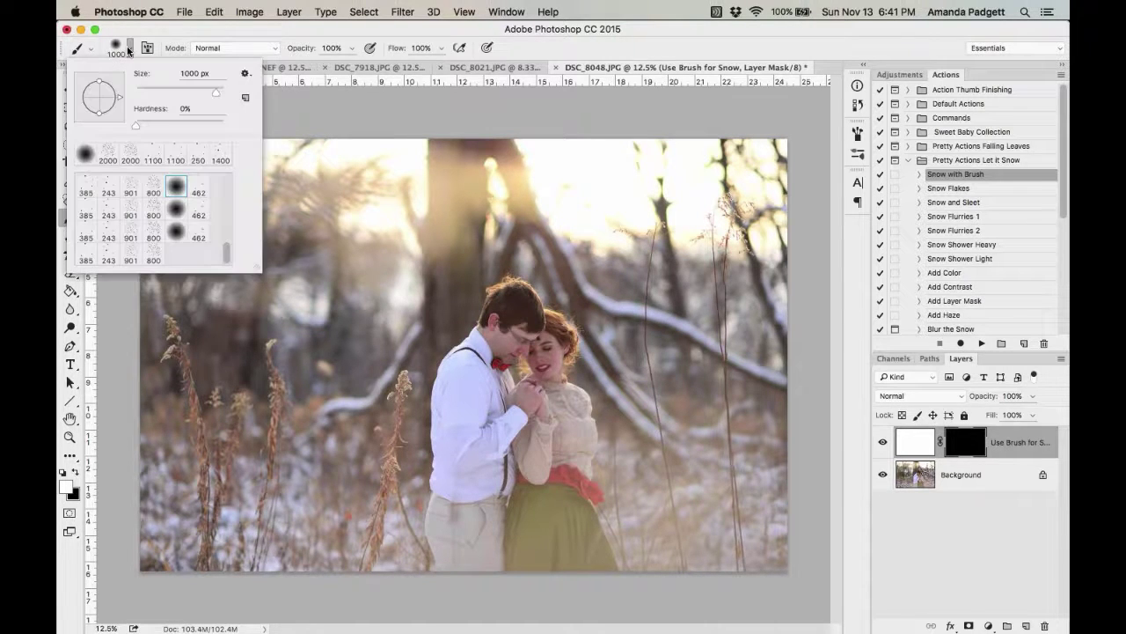
pyautogui.click(109, 239)
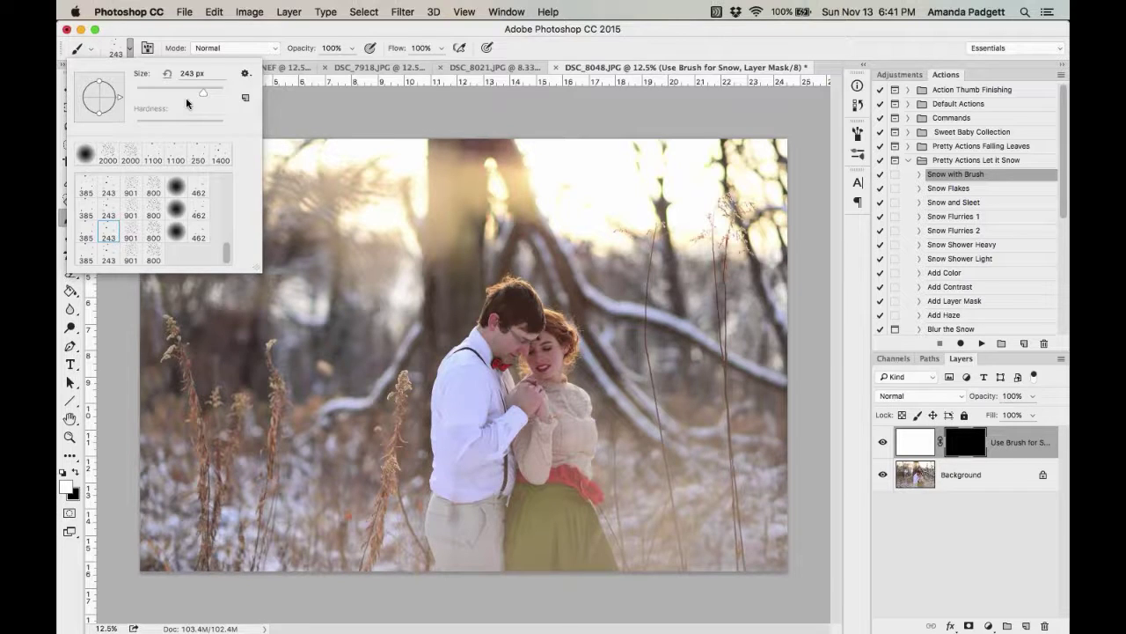
# Enable Scattering in the brush settings and set Scatter to 474%.
pyautogui.click(147, 48)
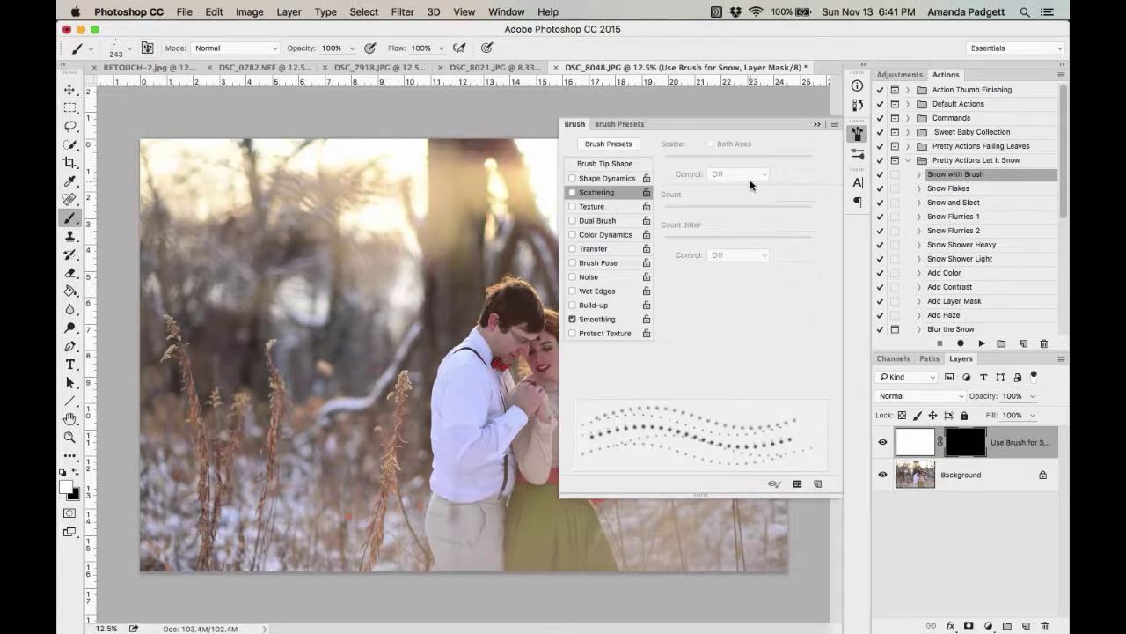
pyautogui.click(573, 192)
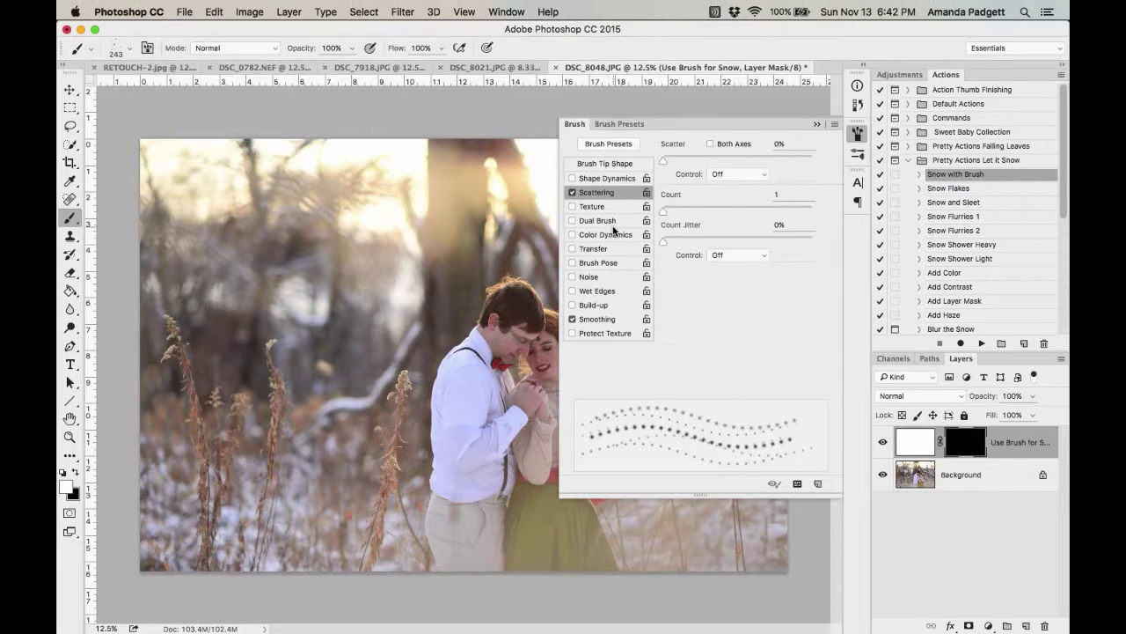
pyautogui.moveTo(664, 161); pyautogui.dragTo(735, 162)
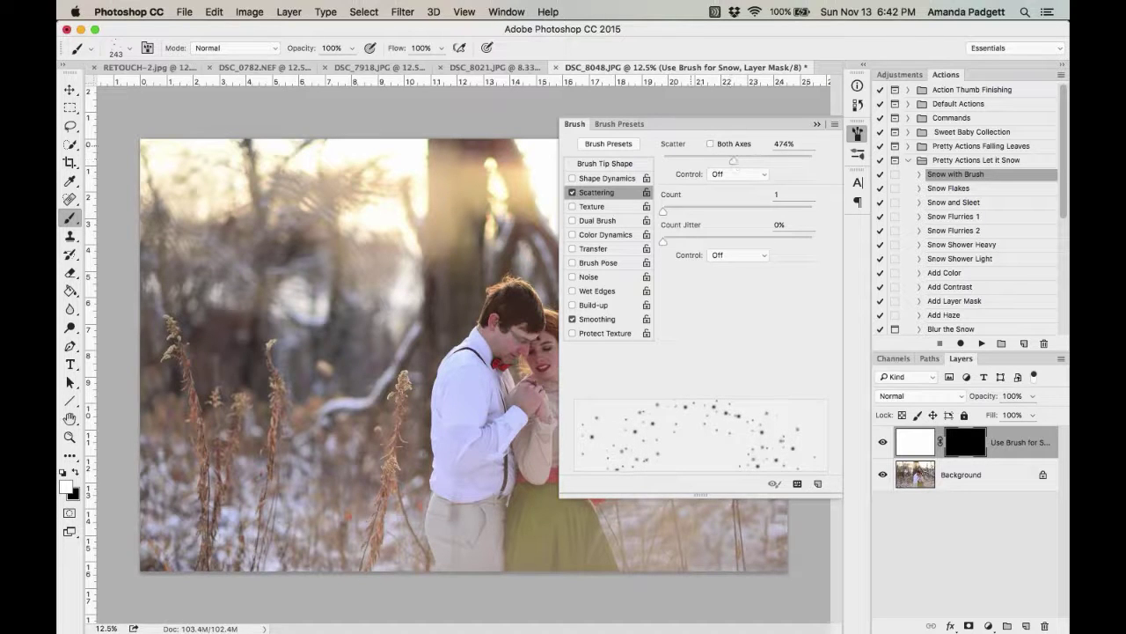
# Look through the brush preset list, return to the scattering settings, and collapse the brush settings.
pyautogui.click(621, 124)
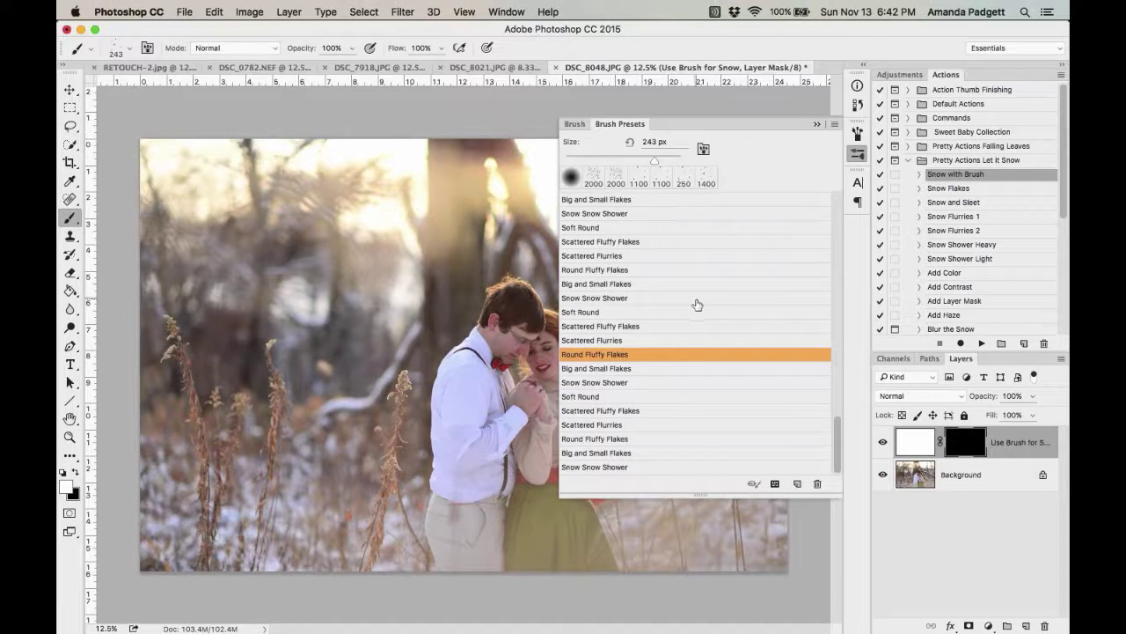
pyautogui.scroll(20, 700, 293)
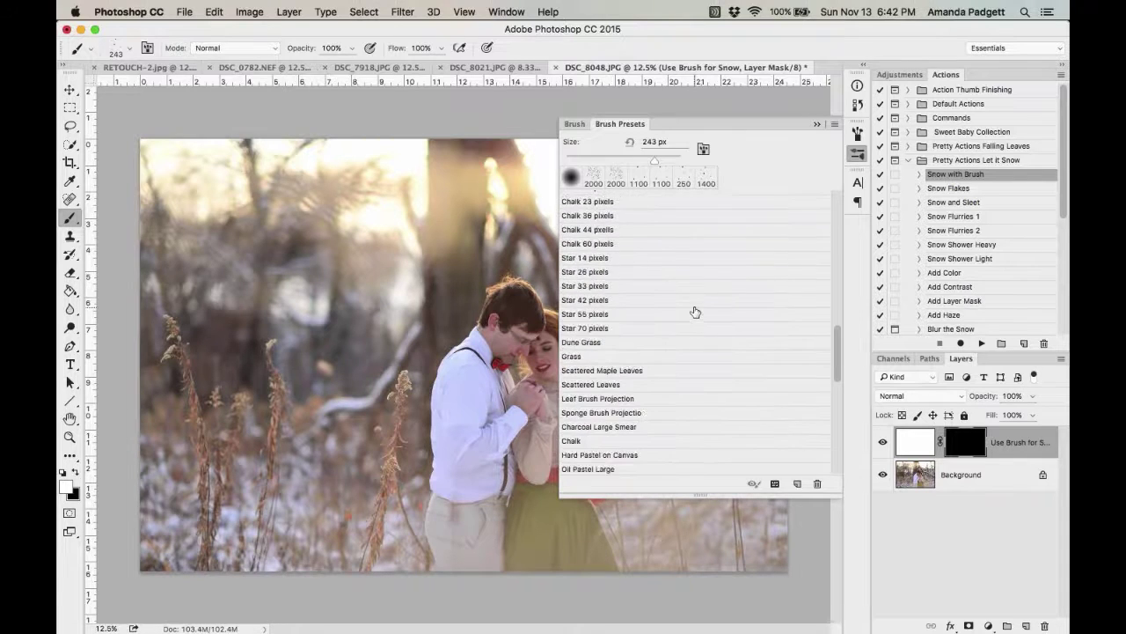
pyautogui.click(575, 124)
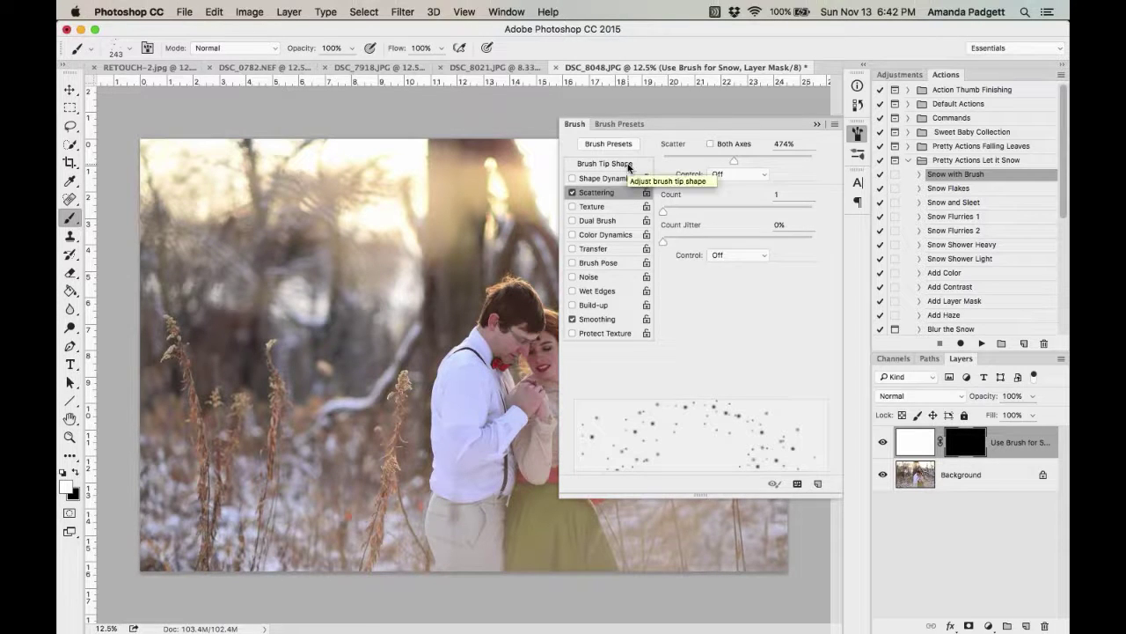
pyautogui.click(816, 126)
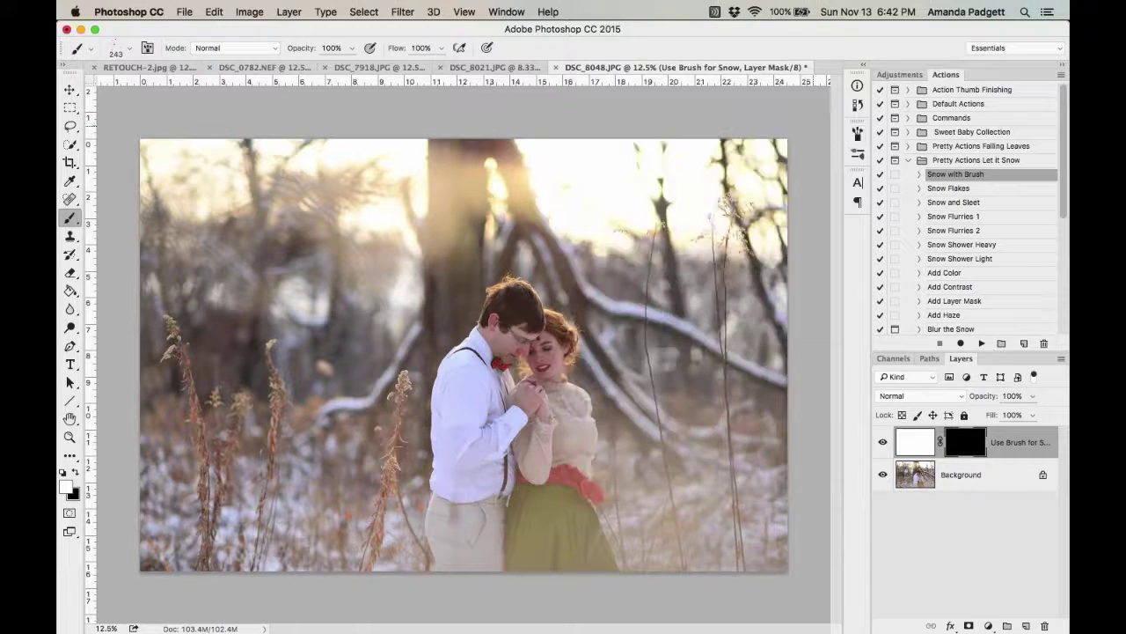
# Enlarge the snow brush to 2200 px and lower its opacity to 53%.
pyautogui.press(']')
pyautogui.press(']')
pyautogui.press(']')
pyautogui.press(']')
pyautogui.press(']')
pyautogui.press(']')
pyautogui.press(']')
pyautogui.press(']')
pyautogui.press(']')
pyautogui.press(']')
pyautogui.press(']')
pyautogui.press(']')
pyautogui.press(']')
pyautogui.press(']')
pyautogui.press(']')
pyautogui.press(']')
pyautogui.press(']')
pyautogui.press(']')
pyautogui.press(']')
pyautogui.press(']')
pyautogui.moveTo(300, 49); pyautogui.dragTo(257, 52)
pyautogui.press('0')
pyautogui.press('Return')
pyautogui.moveTo(299, 51); pyautogui.dragTo(266, 53)
# Paint large, soft scattered snowflakes over the couple and the surrounding woods on the snow layer's mask.
pyautogui.moveTo(167, 352)
pyautogui.mouseDown()
pyautogui.moveTo(201, 528)
pyautogui.moveTo(603, 431)
pyautogui.mouseUp()
pyautogui.moveTo(668, 396)
pyautogui.mouseDown()
pyautogui.moveTo(738, 378)
pyautogui.moveTo(704, 352)
pyautogui.moveTo(721, 378)
pyautogui.mouseUp()
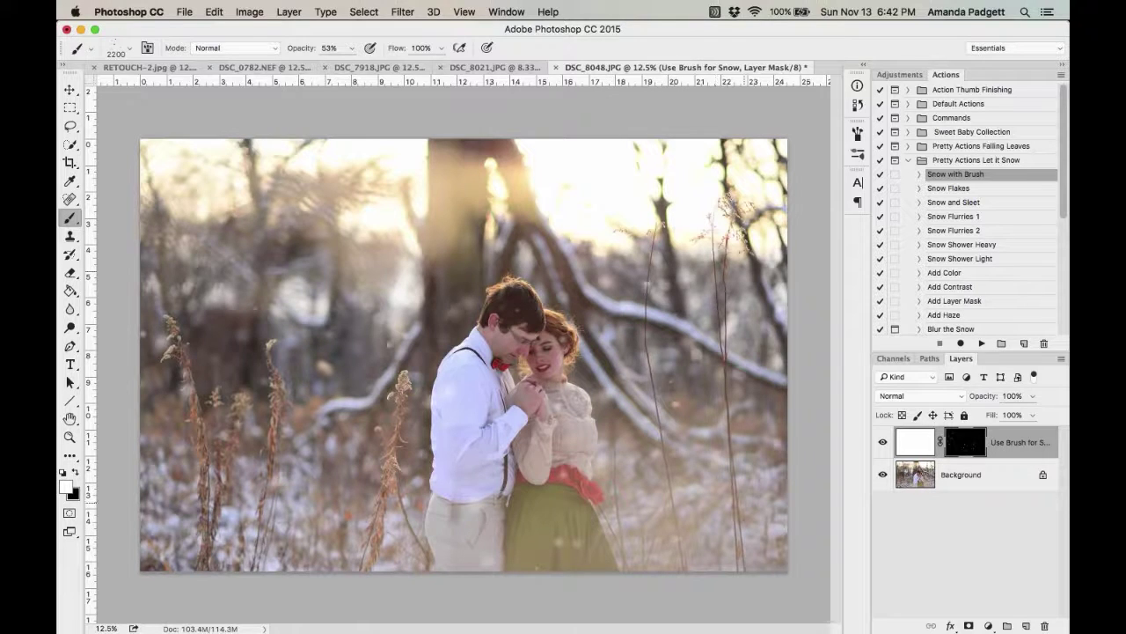
pyautogui.moveTo(369, 528)
pyautogui.mouseDown()
pyautogui.moveTo(493, 335)
pyautogui.moveTo(379, 343)
pyautogui.mouseUp()
pyautogui.moveTo(259, 317)
pyautogui.mouseDown()
pyautogui.moveTo(229, 264)
pyautogui.moveTo(335, 413)
pyautogui.mouseUp()
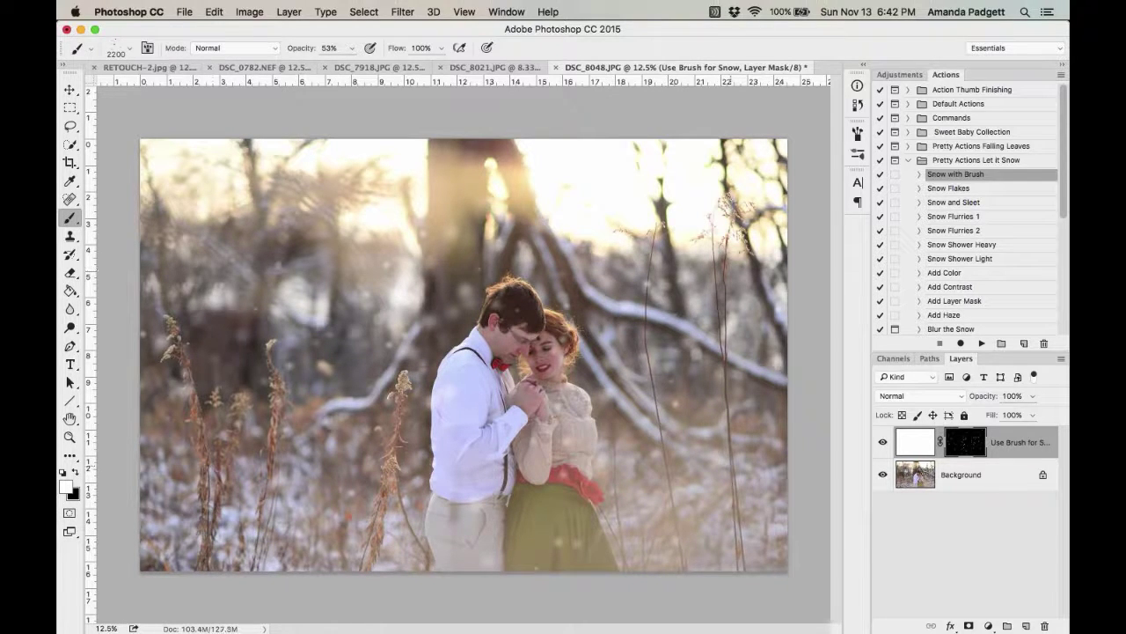
pyautogui.moveTo(573, 432); pyautogui.dragTo(703, 473)
pyautogui.moveTo(637, 261); pyautogui.dragTo(591, 339)
pyautogui.moveTo(338, 405); pyautogui.dragTo(314, 496)
pyautogui.moveTo(761, 360); pyautogui.dragTo(739, 450)
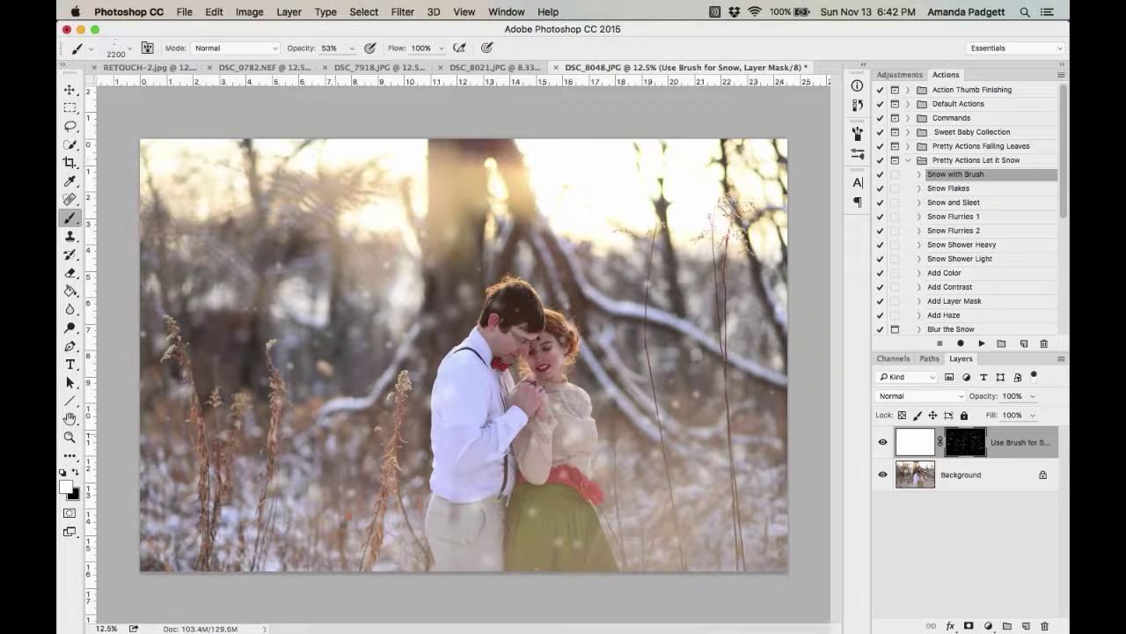
# Enlarge the snow brush to 3300 px for the largest flakes.
pyautogui.press(']')
pyautogui.press(']')
pyautogui.press(']')
pyautogui.press(']')
pyautogui.press(']')
pyautogui.press(']')
pyautogui.press(']')
pyautogui.press(']')
pyautogui.press(']')
pyautogui.press(']')
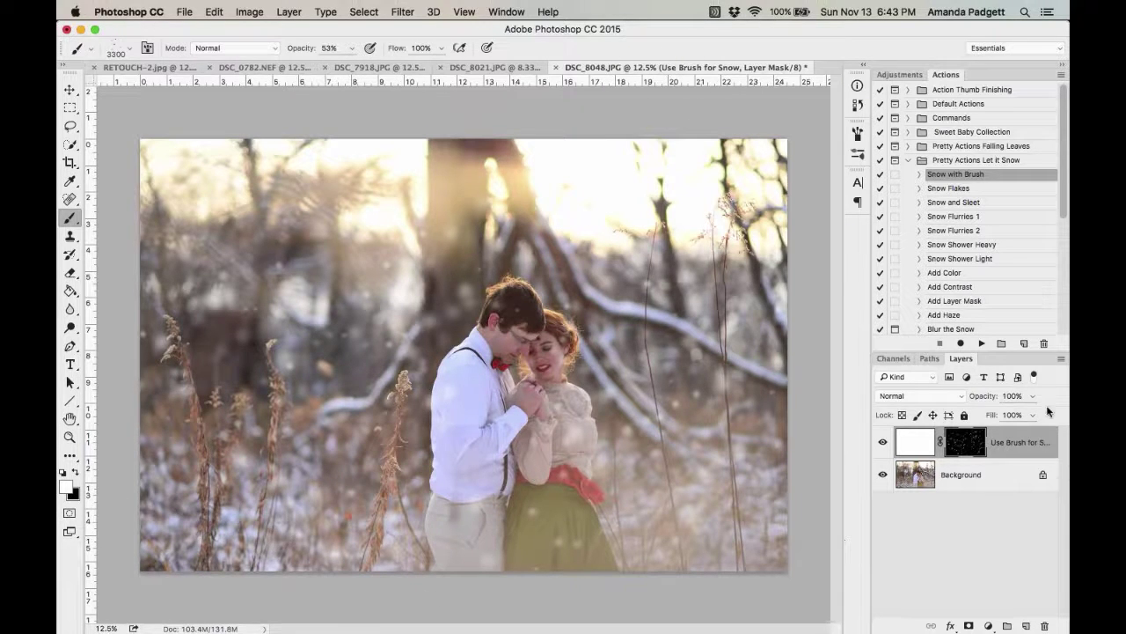
# Hide and show the snow layer to compare the photo with and without the large flakes.
pyautogui.click(883, 444)
pyautogui.click(883, 443)
pyautogui.click(883, 442)
pyautogui.click(883, 443)
# Raise the brush opacity to 100%, shrink the snow brush to 800 px, and undo the last stroke.
pyautogui.press('[')
pyautogui.press('[')
pyautogui.press('[')
pyautogui.press('[')
pyautogui.press('[')
pyautogui.press('0')
pyautogui.press('[')
pyautogui.press('[')
pyautogui.press('[')
pyautogui.press('[')
pyautogui.press('[')
pyautogui.press('[')
pyautogui.press('[')
pyautogui.press('[')
pyautogui.press('super+z')
# Paint small scattered snowflakes across the trees, around the couple and over the lower part of the photo.
pyautogui.moveTo(192, 245)
pyautogui.mouseDown()
pyautogui.moveTo(157, 306)
pyautogui.moveTo(396, 288)
pyautogui.mouseUp()
pyautogui.moveTo(465, 269)
pyautogui.mouseDown()
pyautogui.moveTo(669, 278)
pyautogui.moveTo(760, 335)
pyautogui.moveTo(774, 374)
pyautogui.mouseUp()
pyautogui.moveTo(351, 398)
pyautogui.mouseDown()
pyautogui.moveTo(260, 489)
pyautogui.moveTo(204, 506)
pyautogui.moveTo(574, 410)
pyautogui.mouseUp()
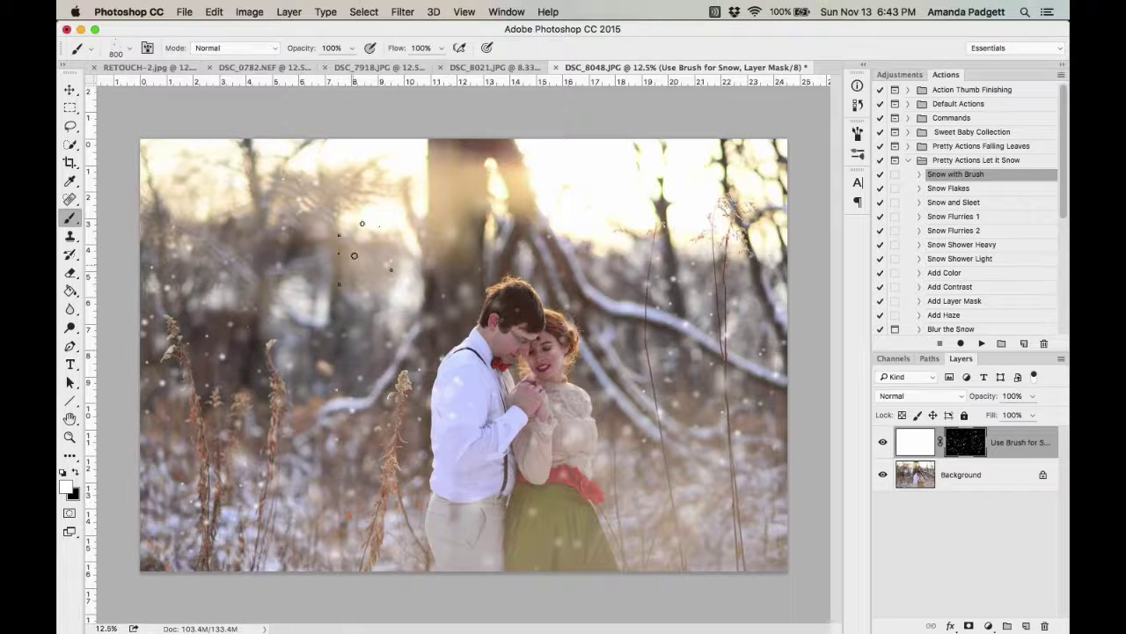
pyautogui.click(721, 539)
# Compare the photo with and without the painted snow, at full view and close up on the couple.
pyautogui.click(883, 442)
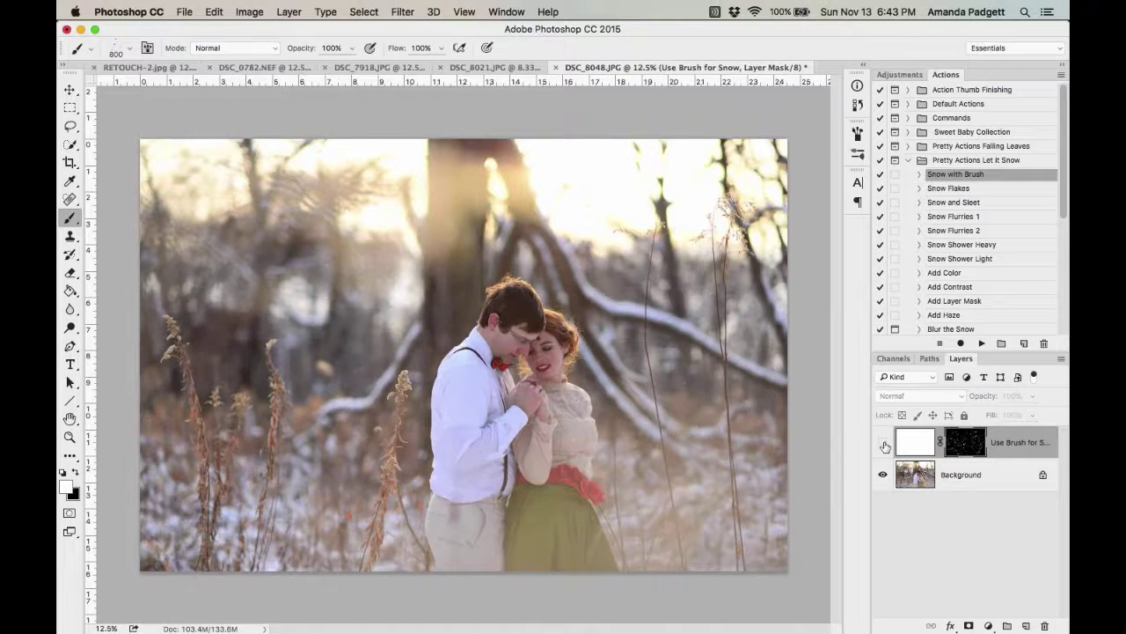
pyautogui.click(883, 443)
pyautogui.click(884, 444)
pyautogui.click(883, 443)
pyautogui.press('super+equal')
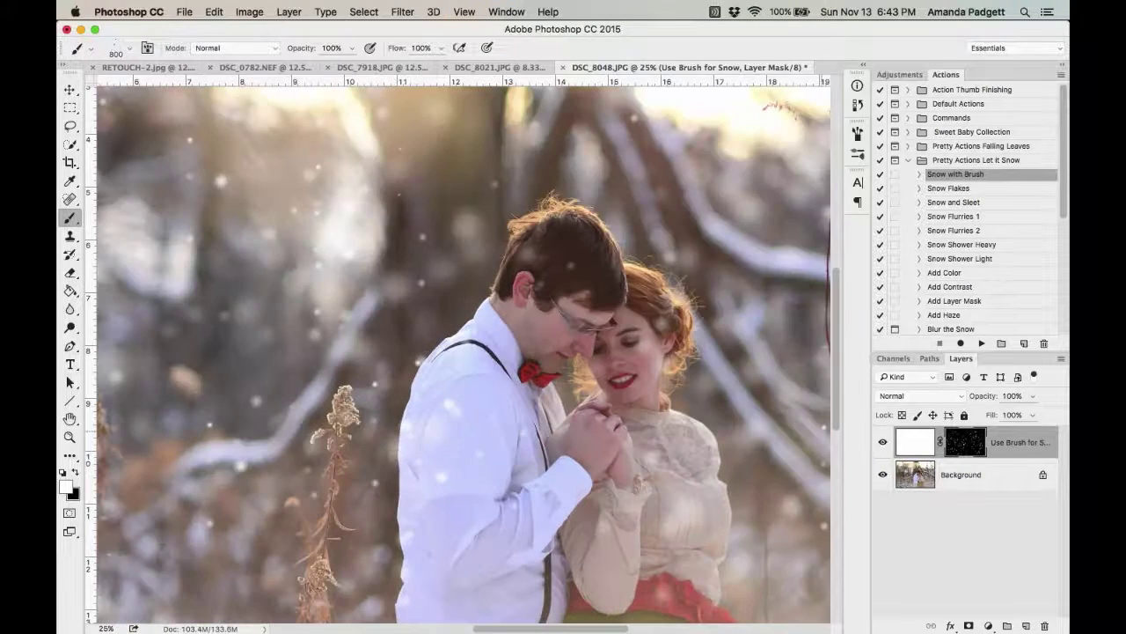
pyautogui.click(883, 442)
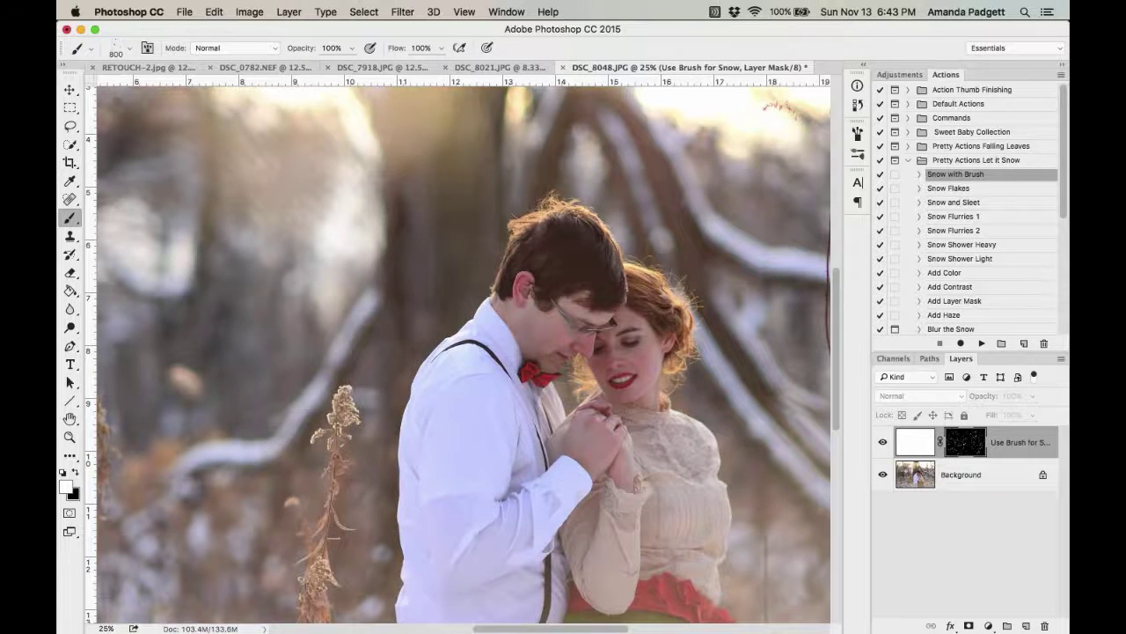
pyautogui.click(883, 443)
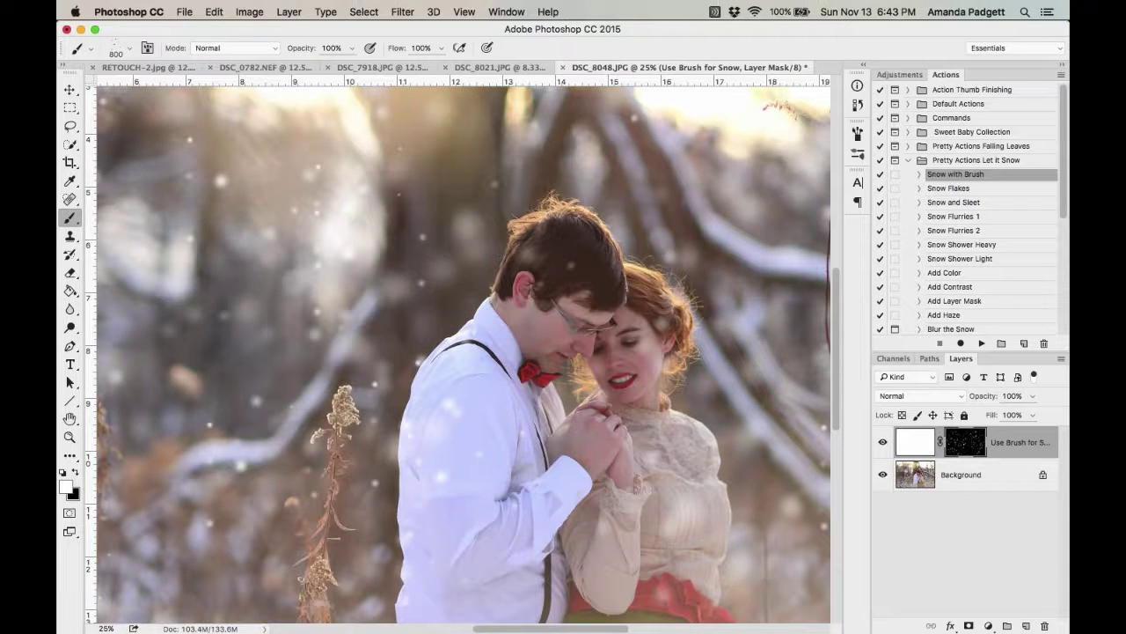
pyautogui.press('F11')
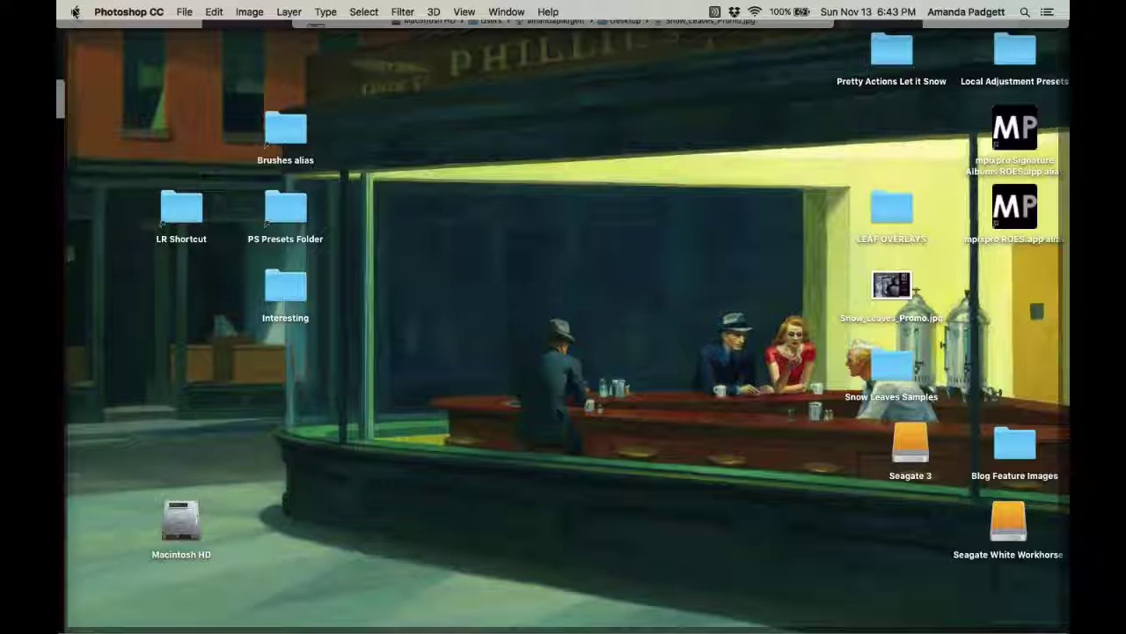
pyautogui.moveTo(546, 626)
pyautogui.click(625, 611)
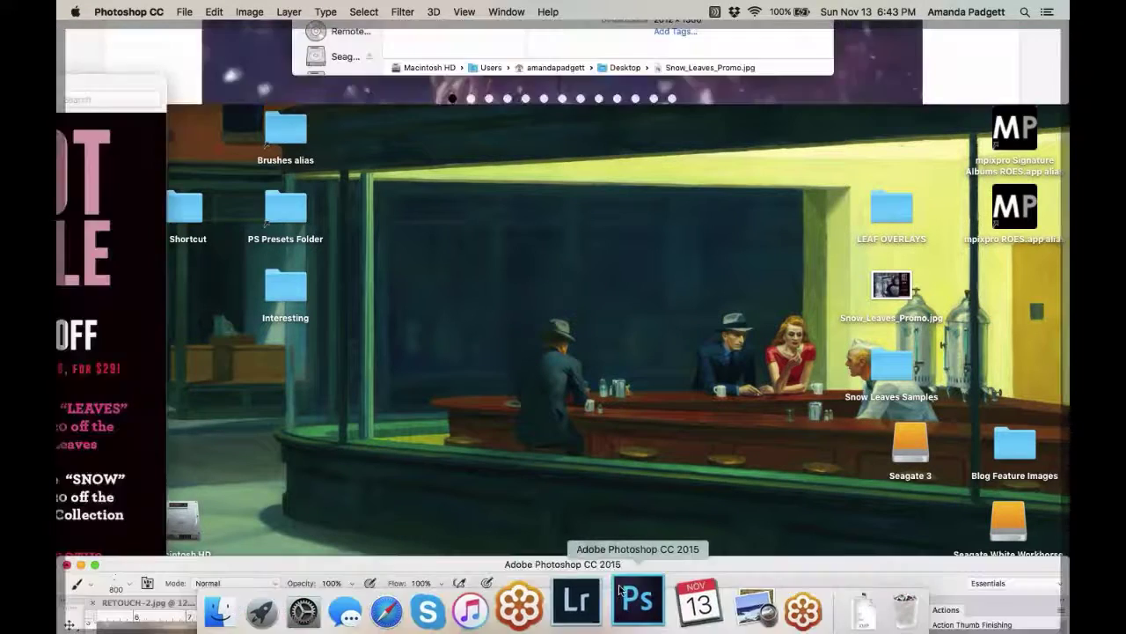
# Switch to a soft round brush with 0% hardness, black as the painting colour and 68% opacity.
pyautogui.click(126, 49)
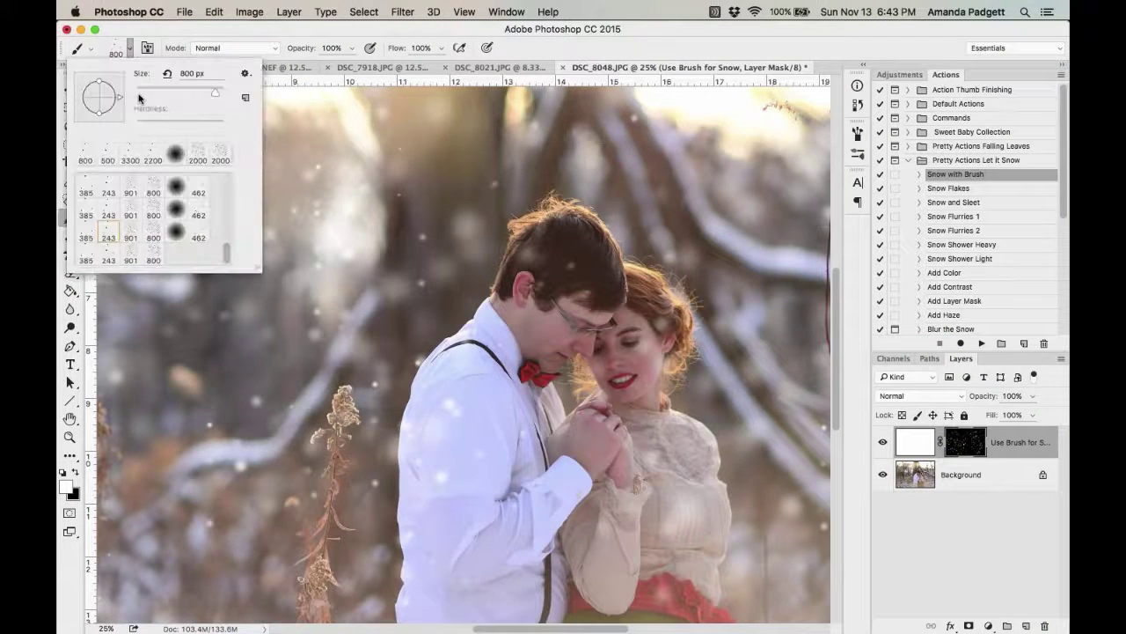
pyautogui.click(179, 231)
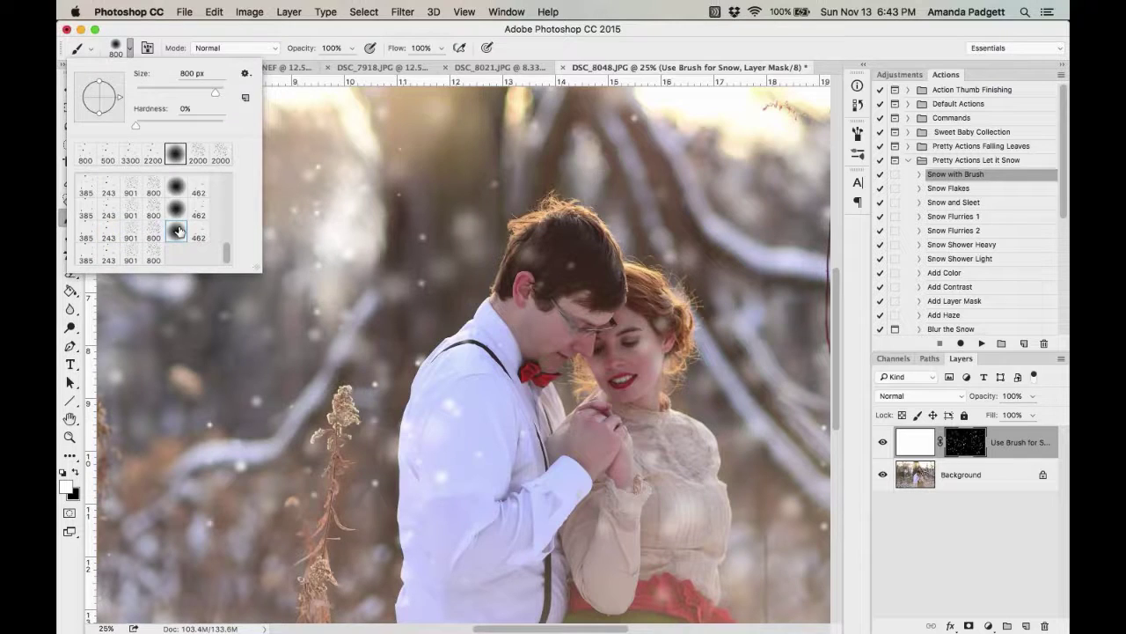
pyautogui.click(129, 51)
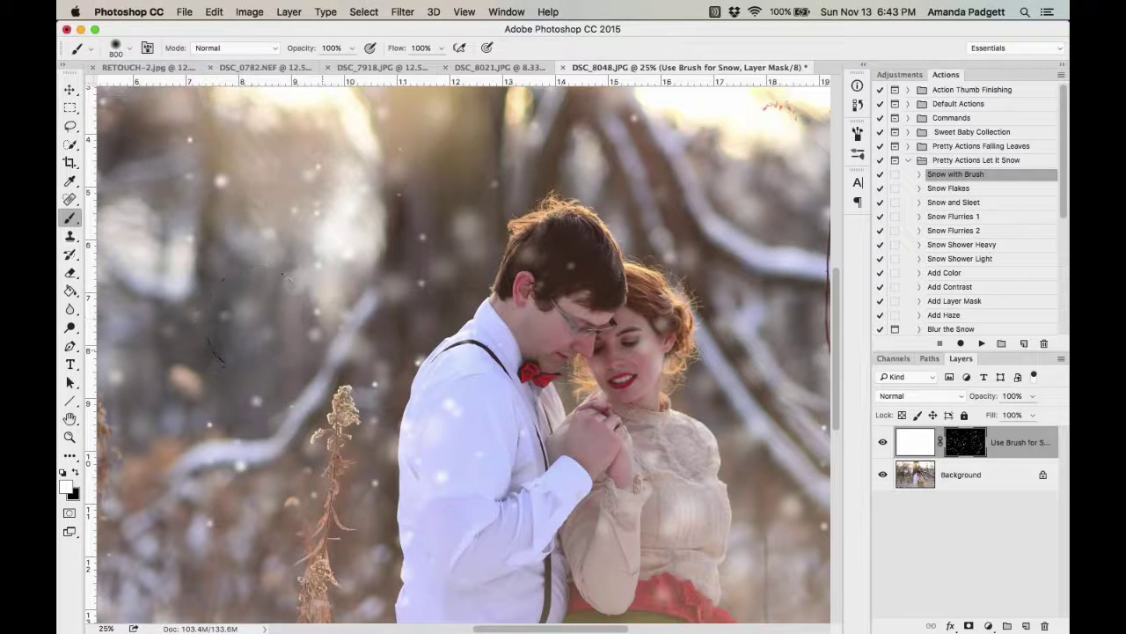
pyautogui.press('x')
pyautogui.moveTo(296, 50); pyautogui.dragTo(280, 51)
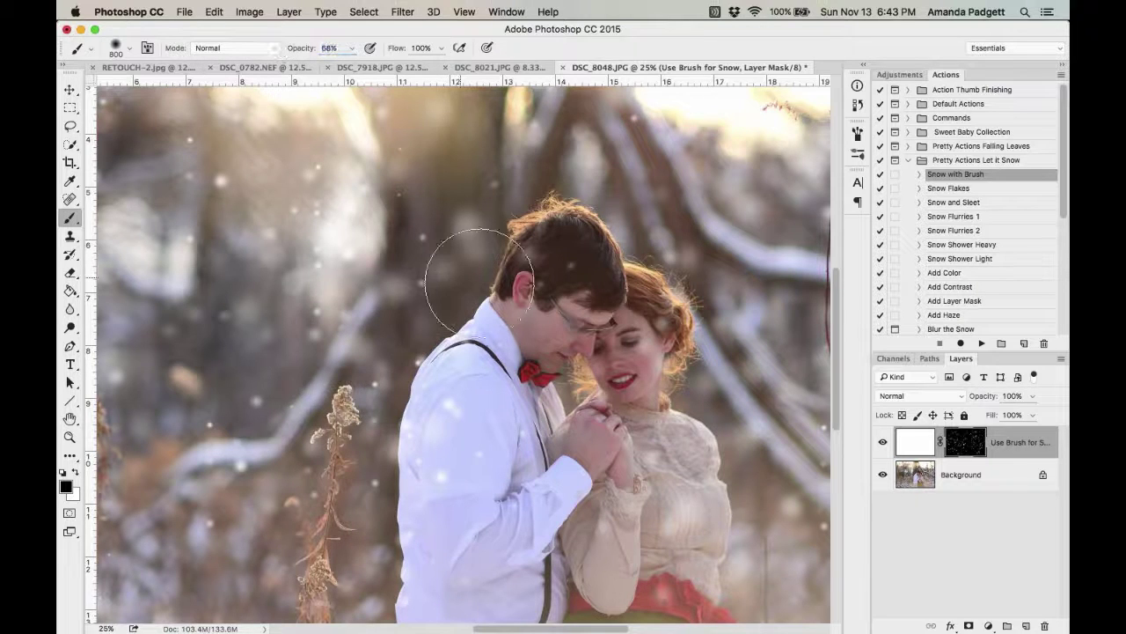
# Reduce the brush to 250 px and mask out distracting snowflakes on the couple's faces, hair and clothing.
pyautogui.press('[')
pyautogui.press('[')
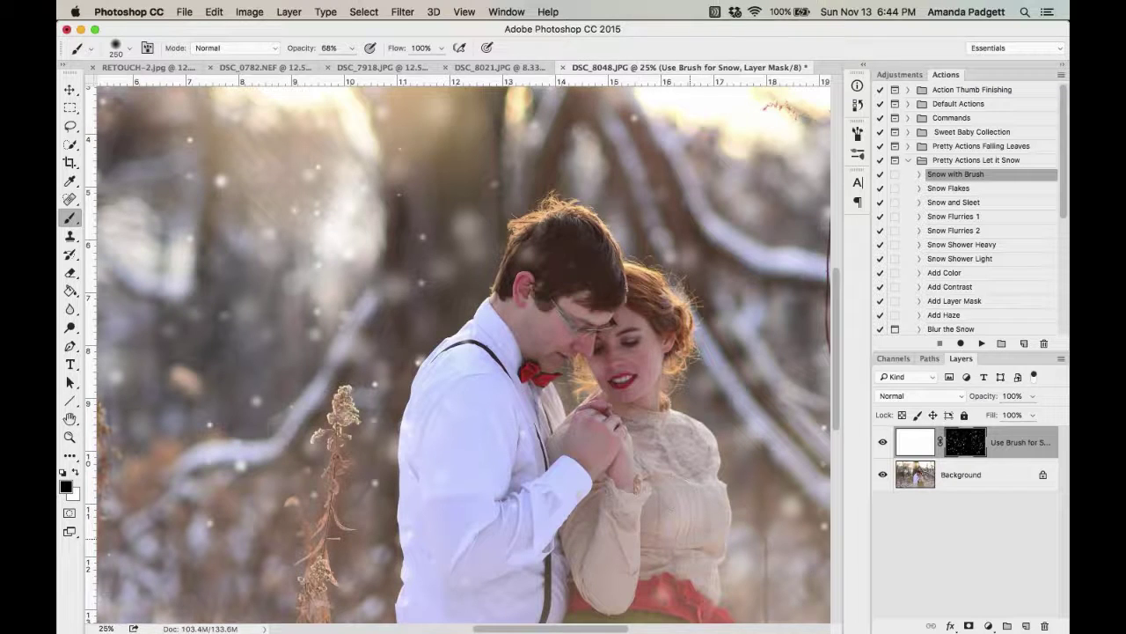
pyautogui.moveTo(690, 440); pyautogui.dragTo(682, 315)
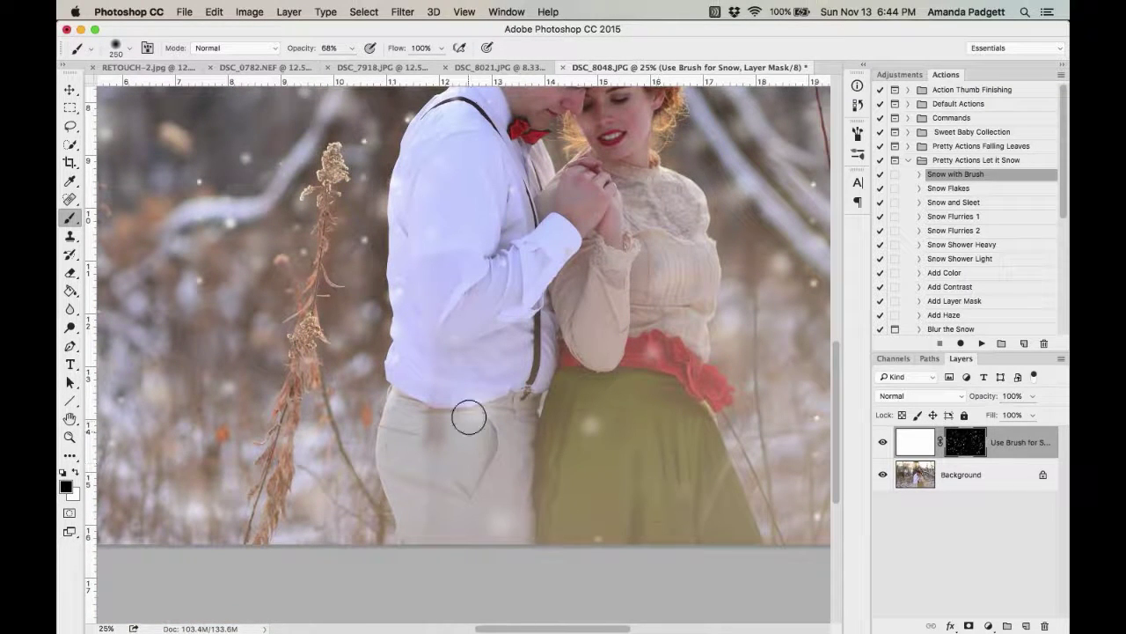
pyautogui.moveTo(523, 349); pyautogui.dragTo(497, 499)
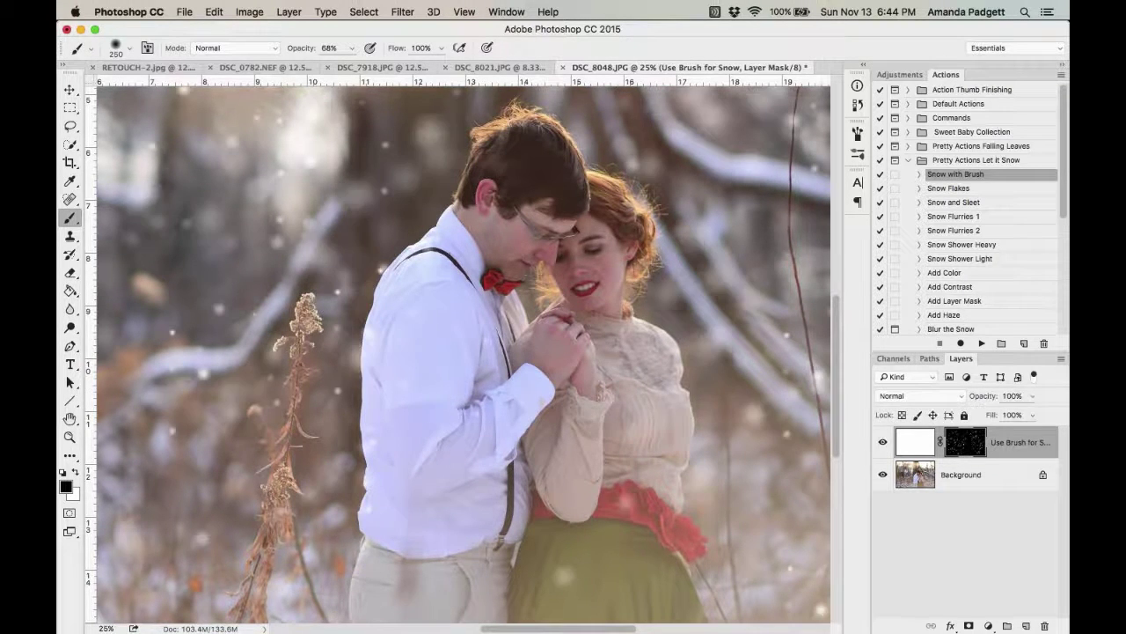
# Lower the snow layer's opacity to 70%, judging the effect on the whole photo.
pyautogui.press('super+minus')
pyautogui.press('super+minus')
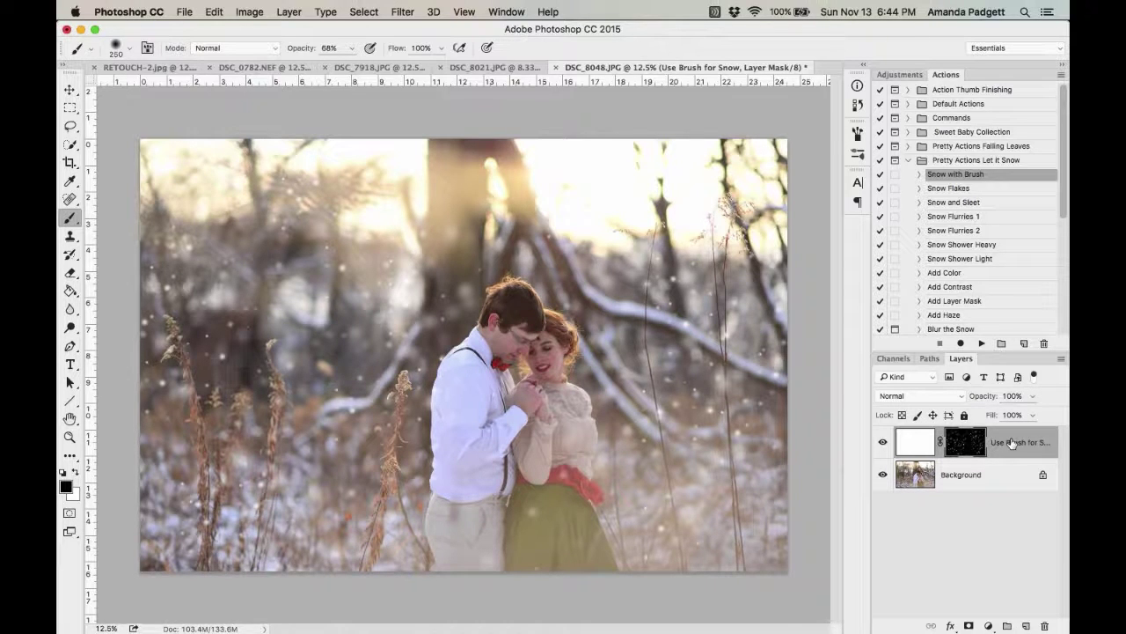
pyautogui.moveTo(990, 396); pyautogui.dragTo(974, 397)
pyautogui.write('70')
pyautogui.press('Return')
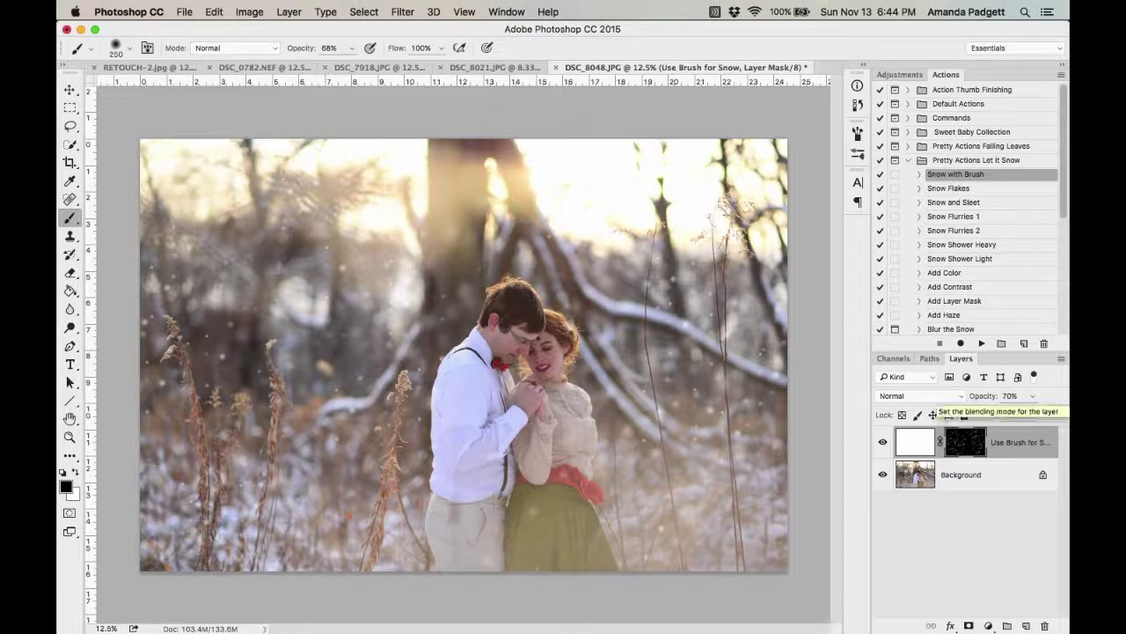